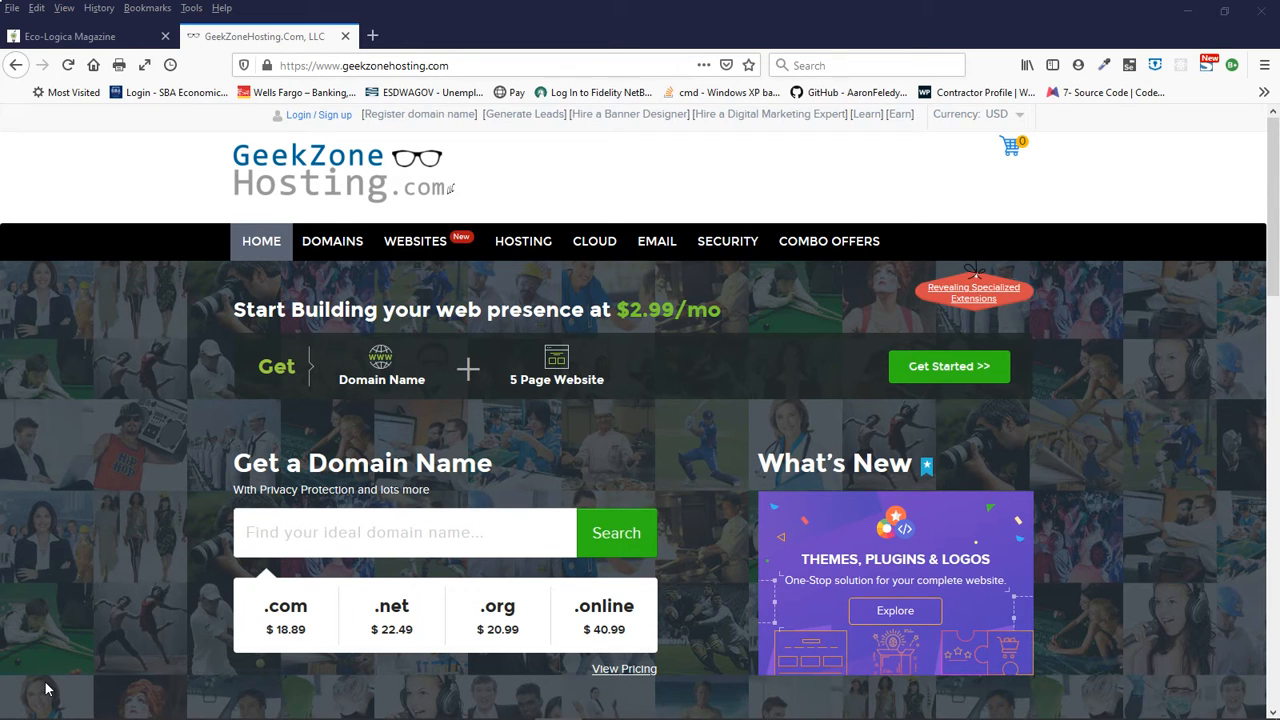
- Open the Eco-Lógica Magazine home page and examine the banner ads placed between its articles
{"action": "left_click", "coordinate": [95, 36]}
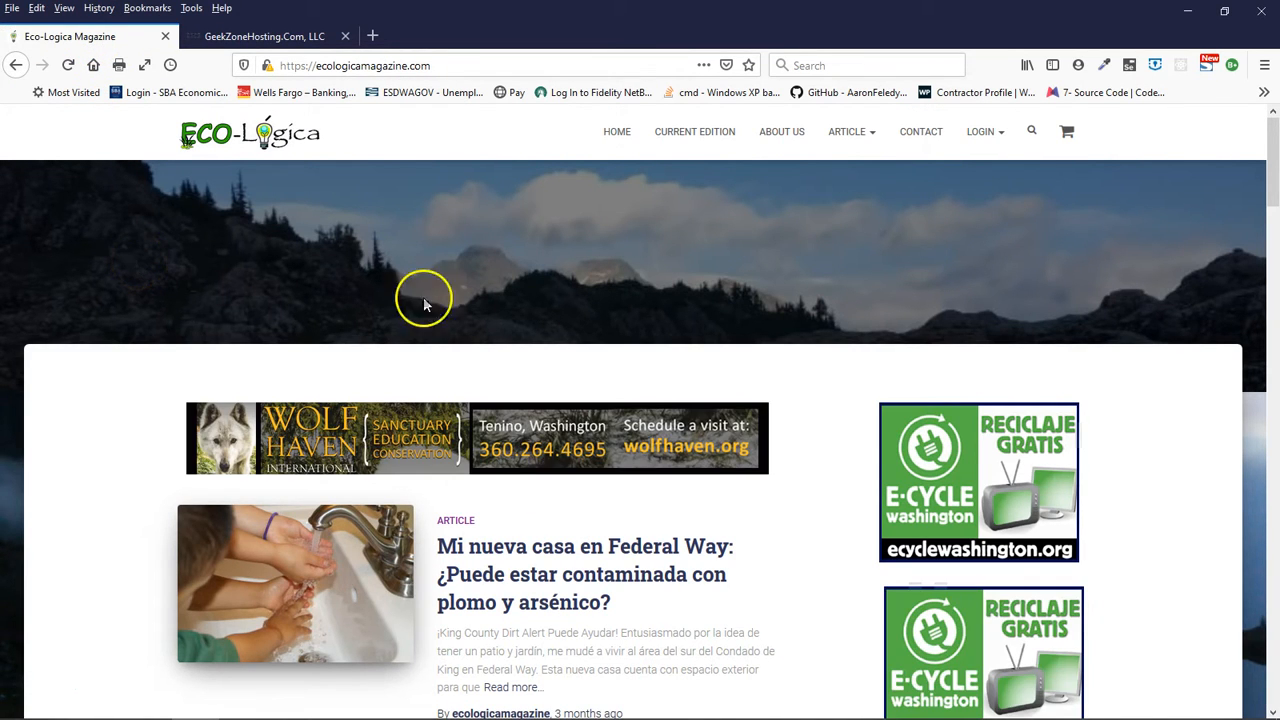
{"action": "left_click", "coordinate": [618, 132]}
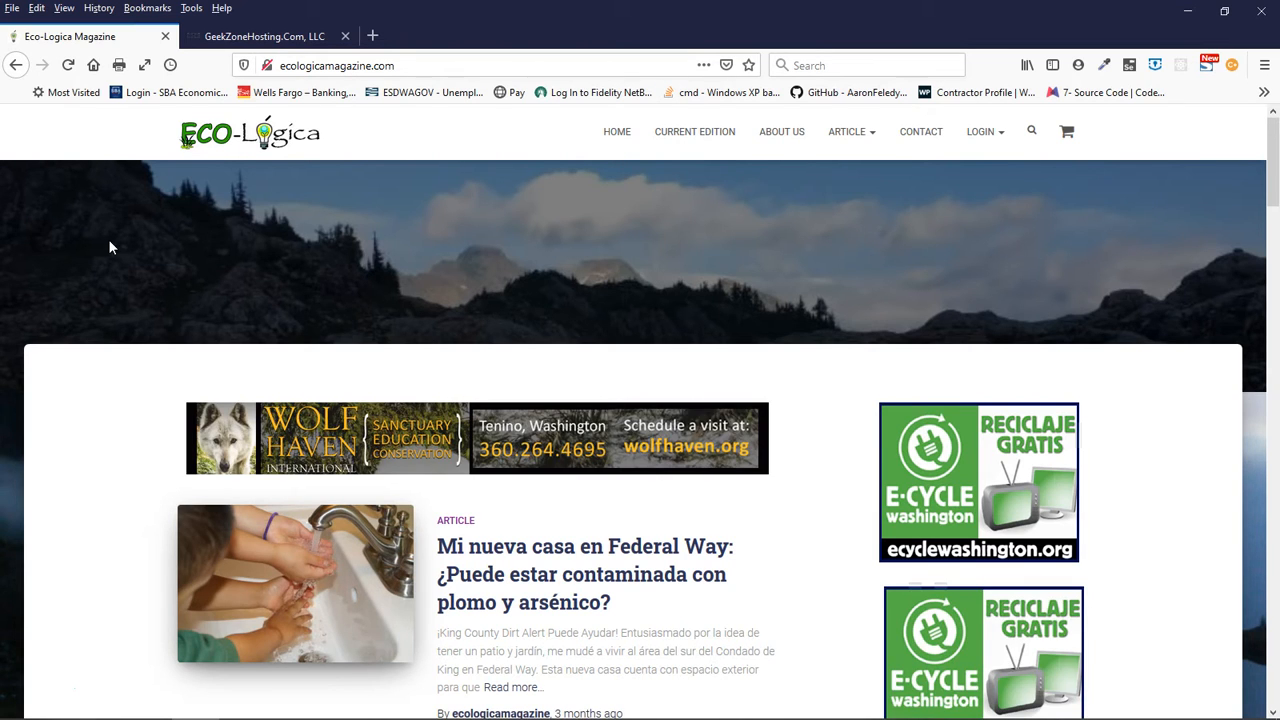
{"action": "scroll", "coordinate": [109, 247], "scroll_direction": "down", "scroll_amount": 3}
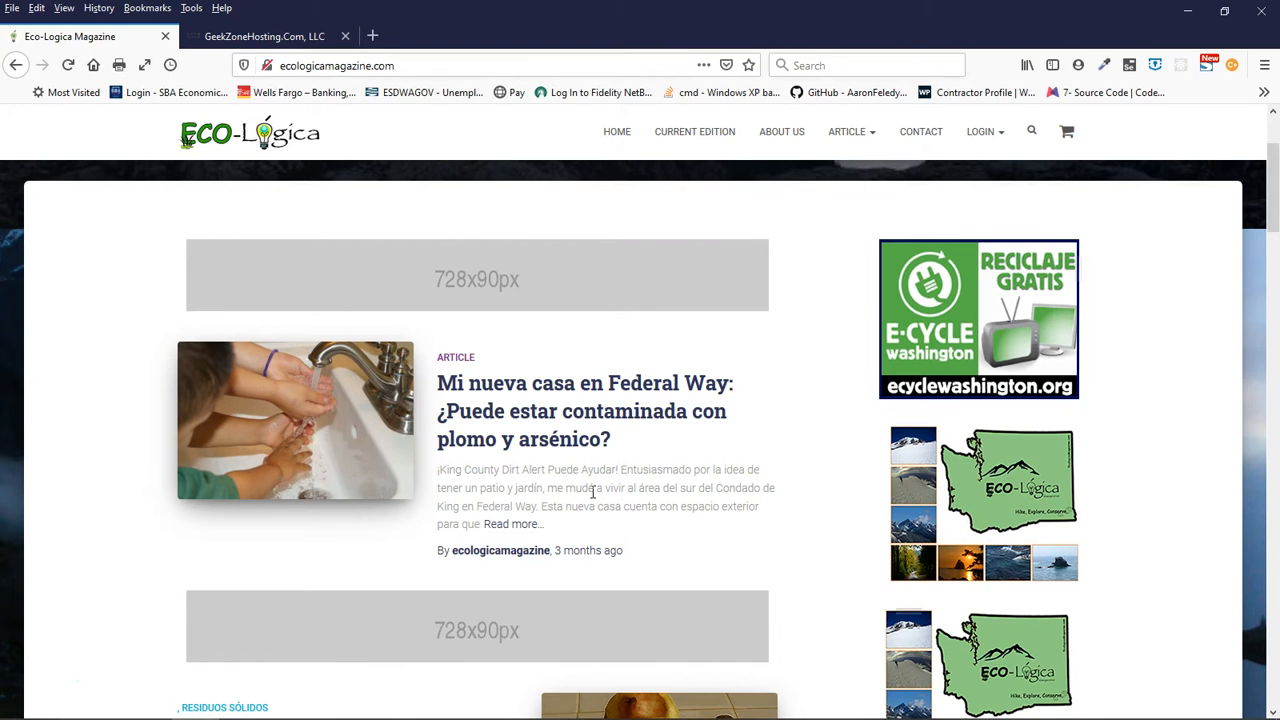
{"action": "scroll", "coordinate": [593, 491], "scroll_direction": "down", "scroll_amount": 5}
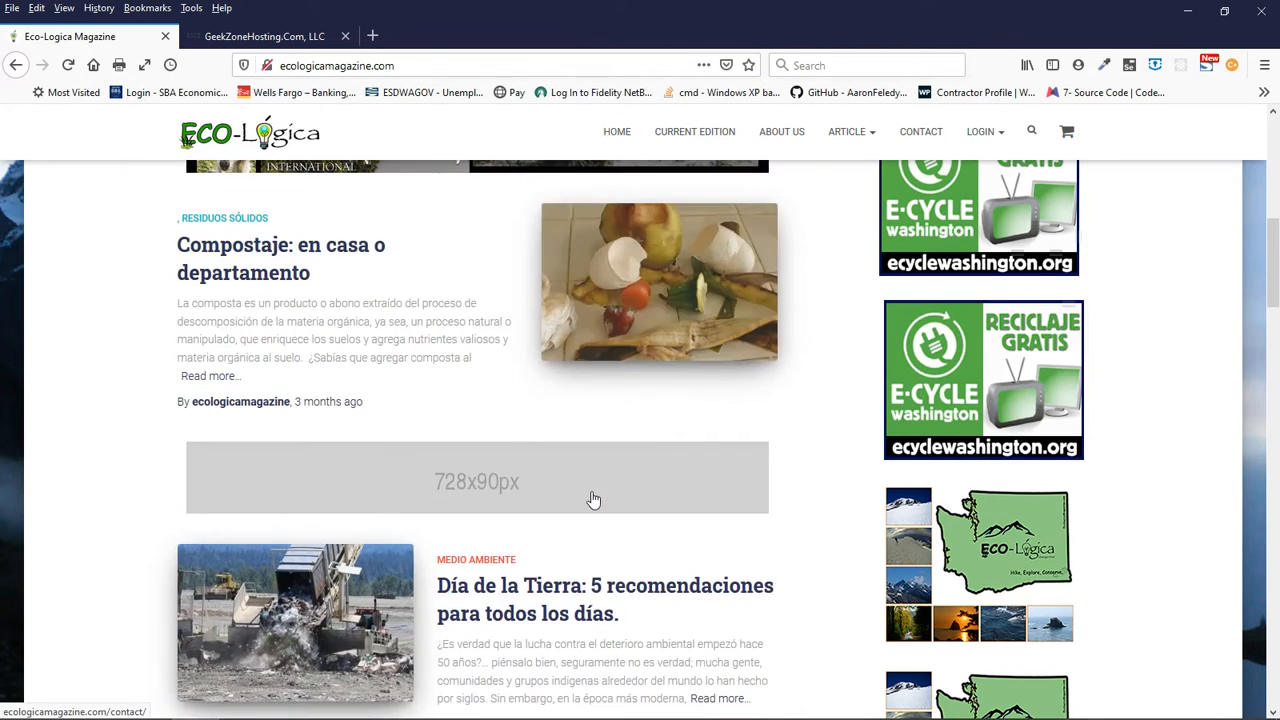
{"action": "scroll", "coordinate": [593, 499], "scroll_direction": "down", "scroll_amount": 2}
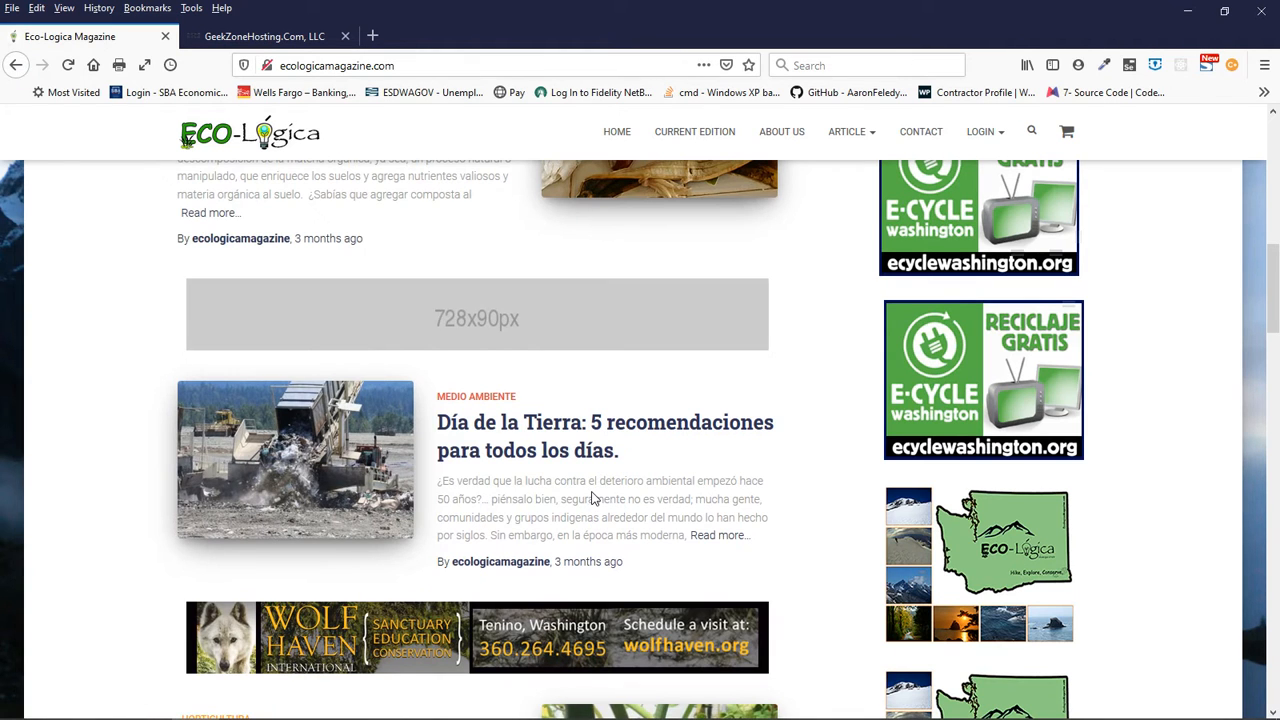
{"action": "scroll", "coordinate": [593, 499], "scroll_direction": "down", "scroll_amount": 8}
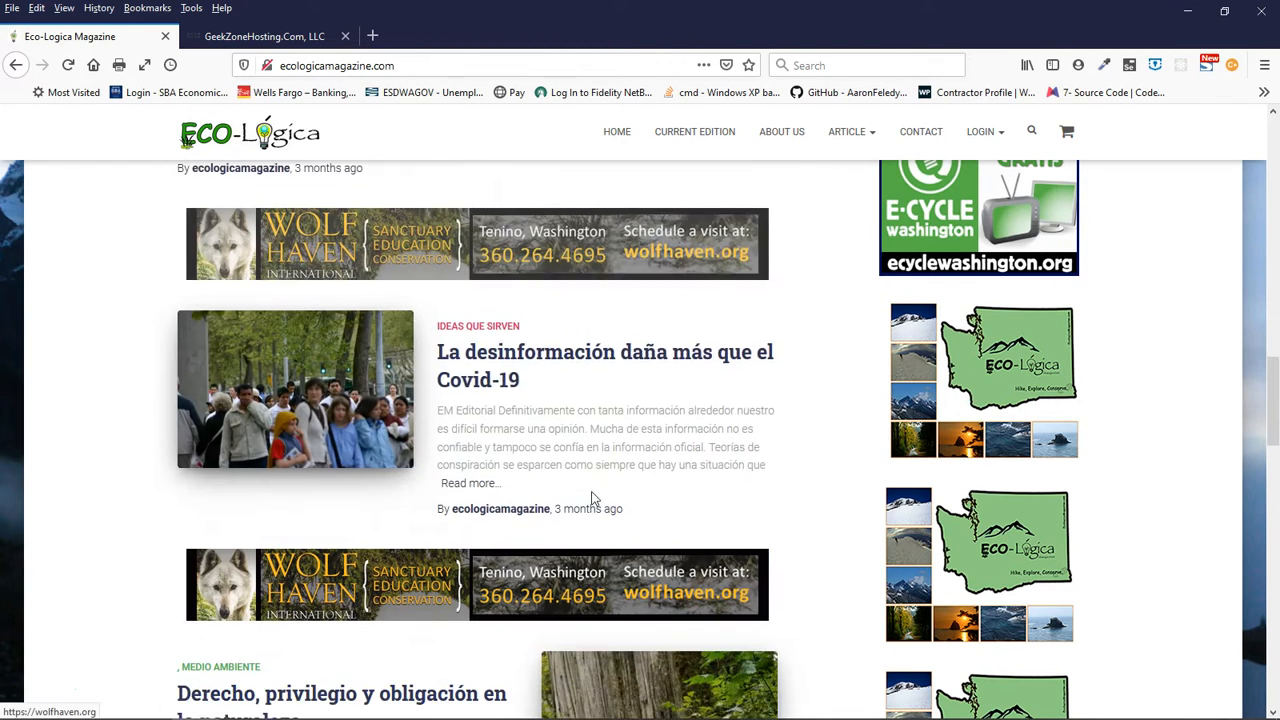
{"action": "scroll", "coordinate": [593, 499], "scroll_direction": "down", "scroll_amount": 2}
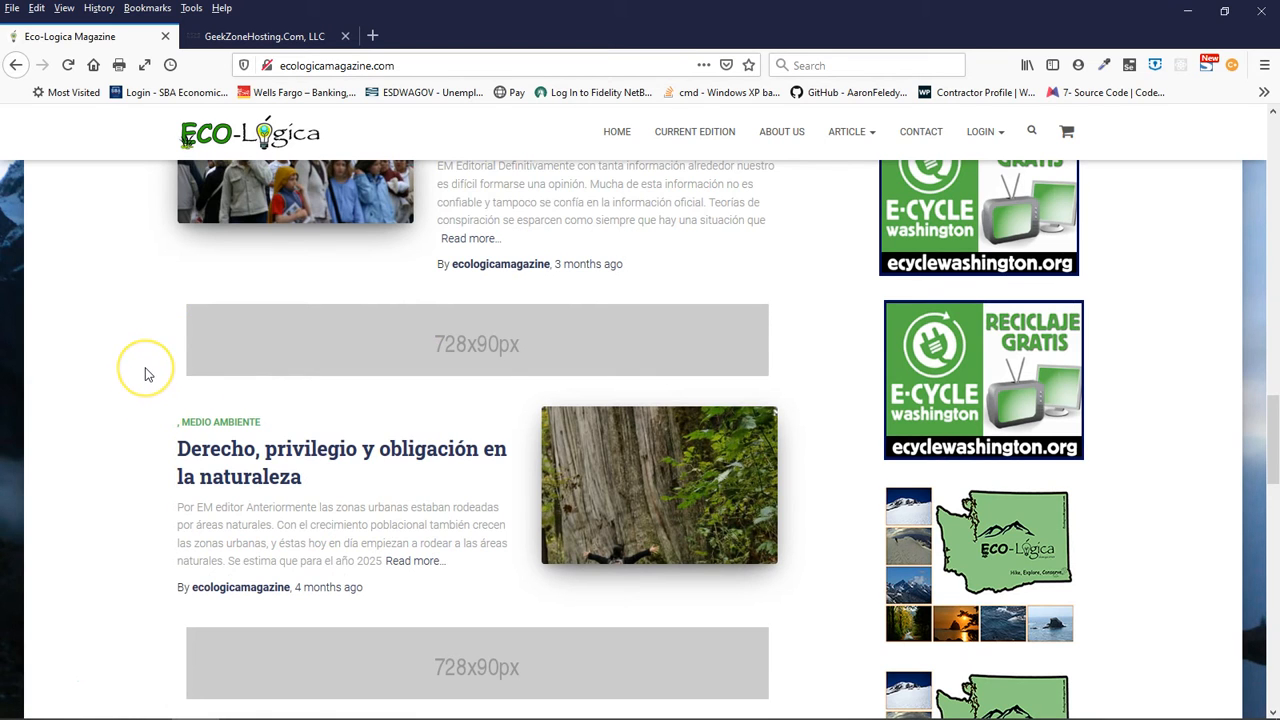
{"action": "scroll", "coordinate": [144, 374], "scroll_direction": "up", "scroll_amount": 10}
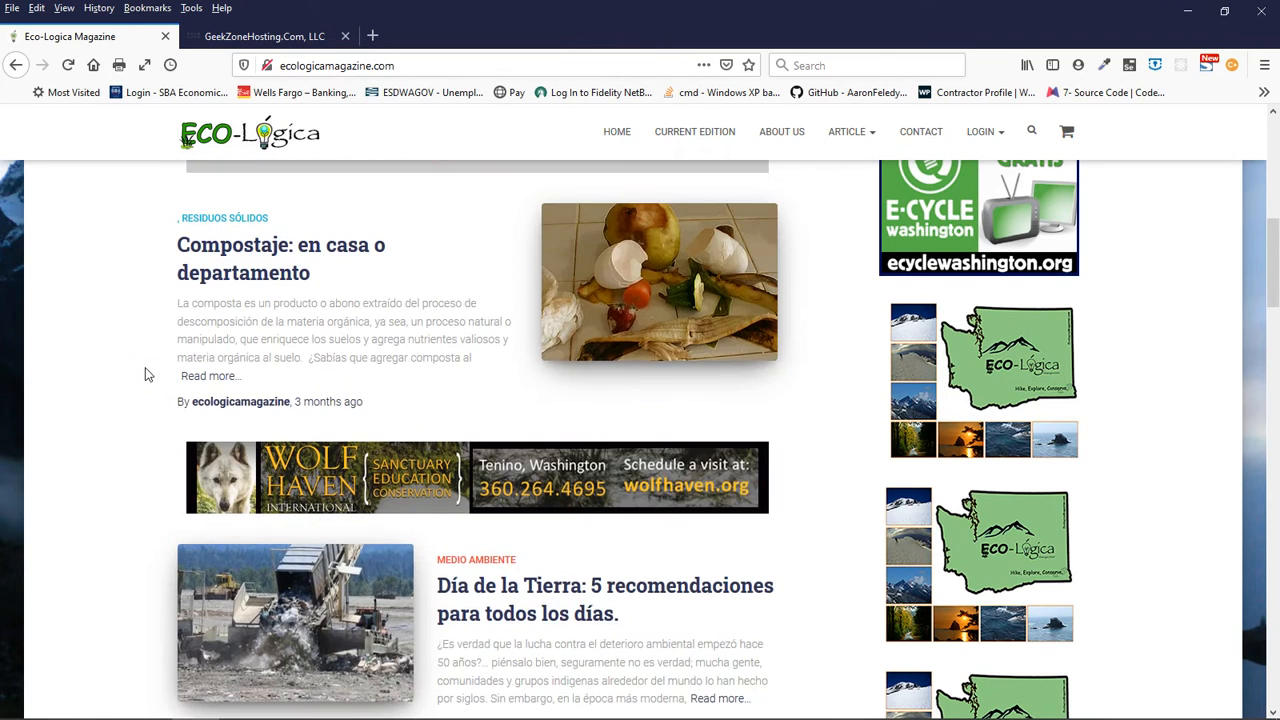
{"action": "scroll", "coordinate": [144, 374], "scroll_direction": "up", "scroll_amount": 6}
{"action": "left_click", "coordinate": [190, 503]}
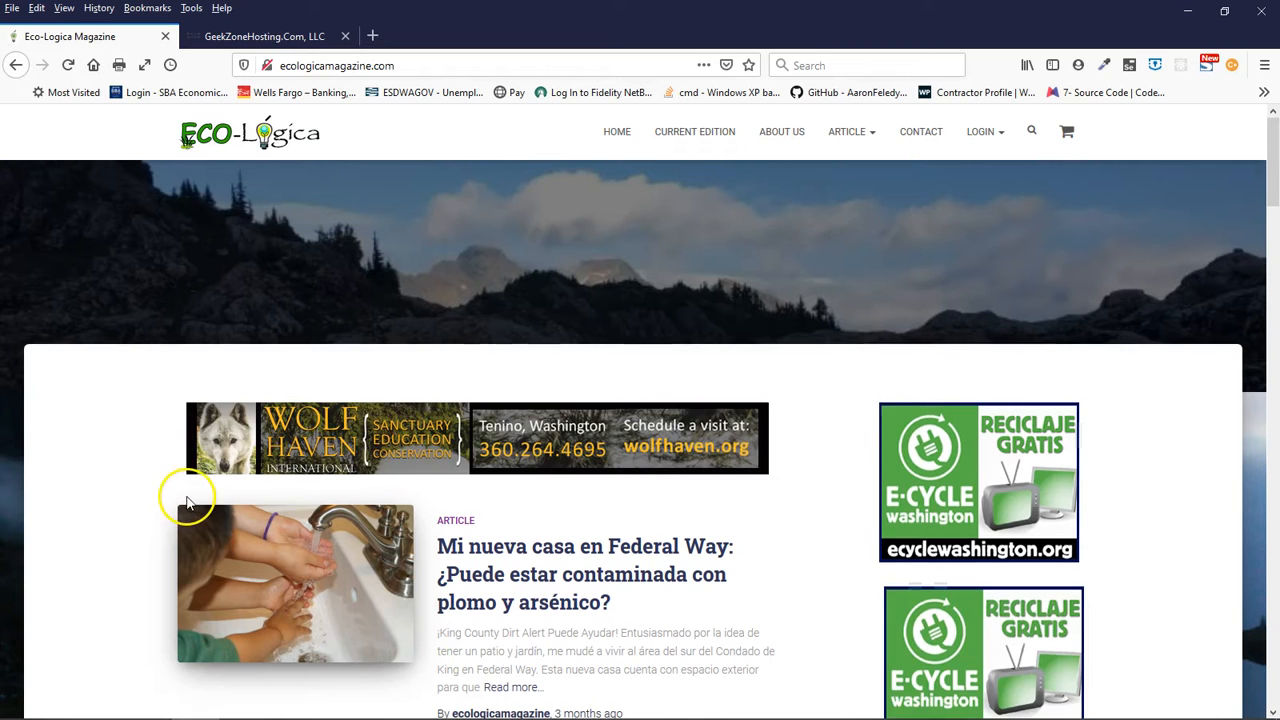
- Examine the whole home page article feed and its ad placements, from the first article to the footer banner
{"action": "scroll", "coordinate": [190, 503], "scroll_direction": "down", "scroll_amount": 2}
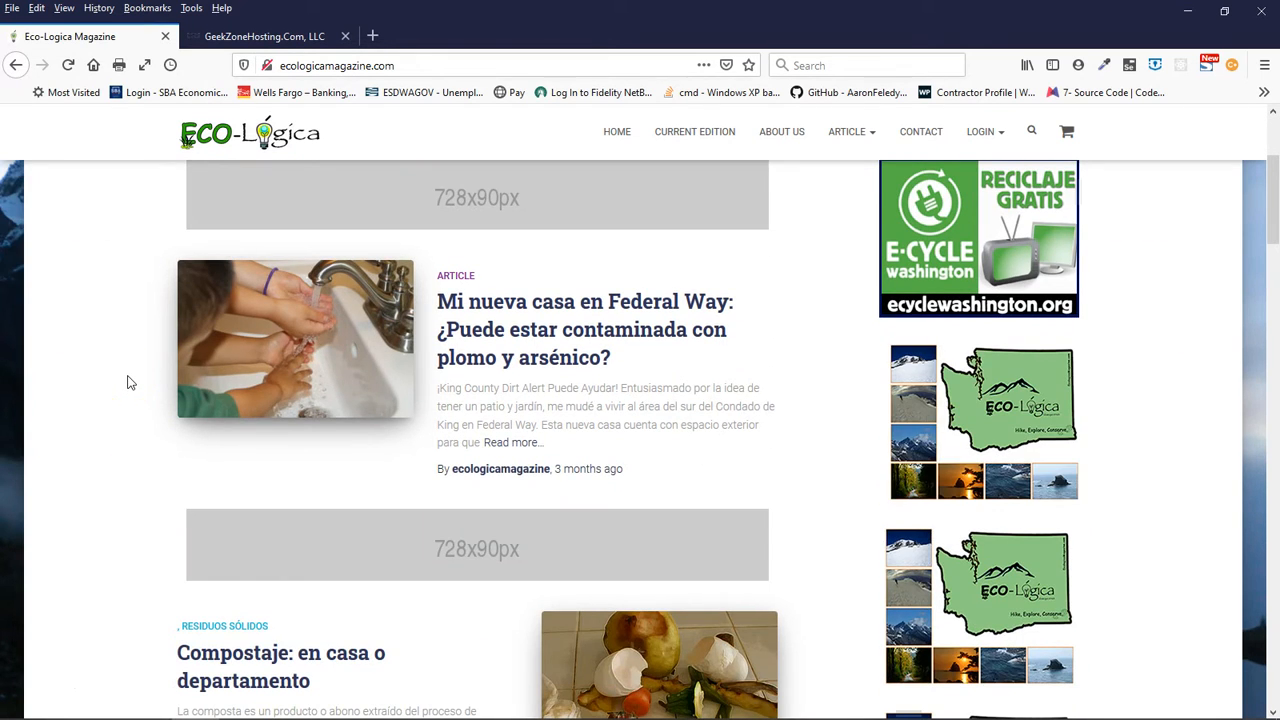
{"action": "scroll", "coordinate": [128, 382], "scroll_direction": "down", "scroll_amount": 1}
{"action": "scroll", "coordinate": [128, 382], "scroll_direction": "down", "scroll_amount": 2}
{"action": "scroll", "coordinate": [128, 382], "scroll_direction": "down", "scroll_amount": 8}
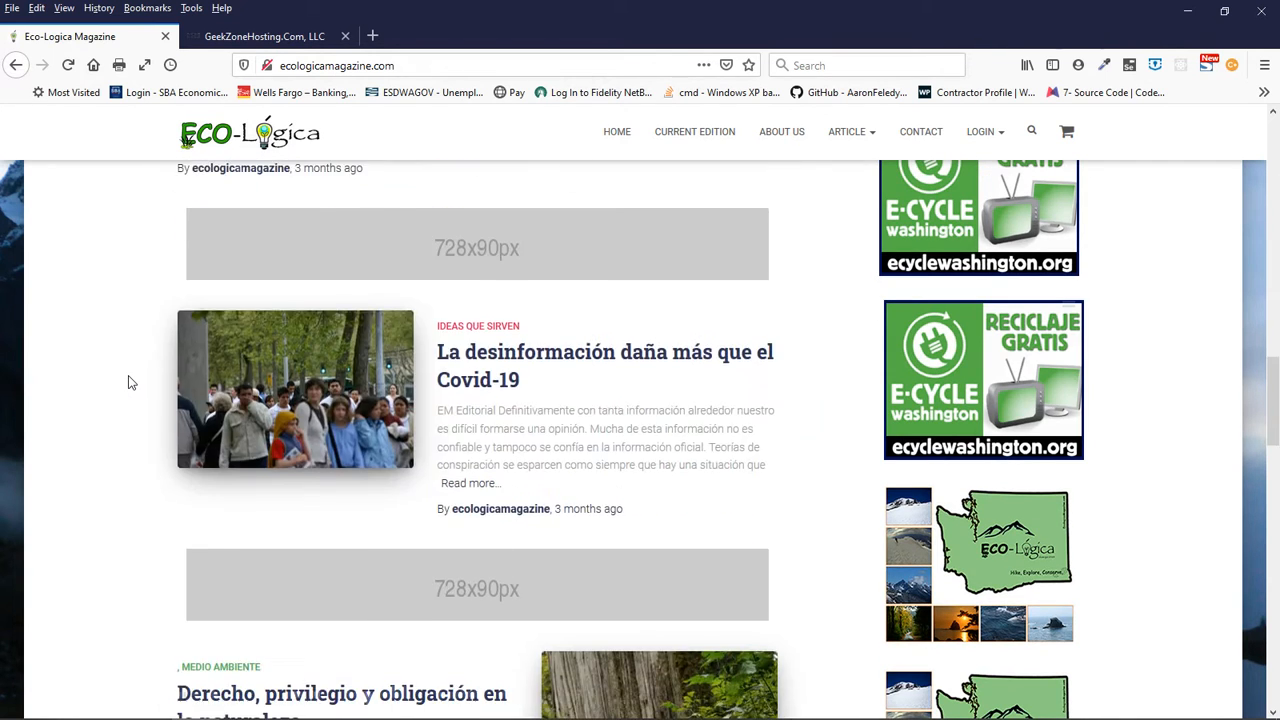
{"action": "scroll", "coordinate": [128, 382], "scroll_direction": "down", "scroll_amount": 3}
{"action": "scroll", "coordinate": [128, 382], "scroll_direction": "down", "scroll_amount": 3}
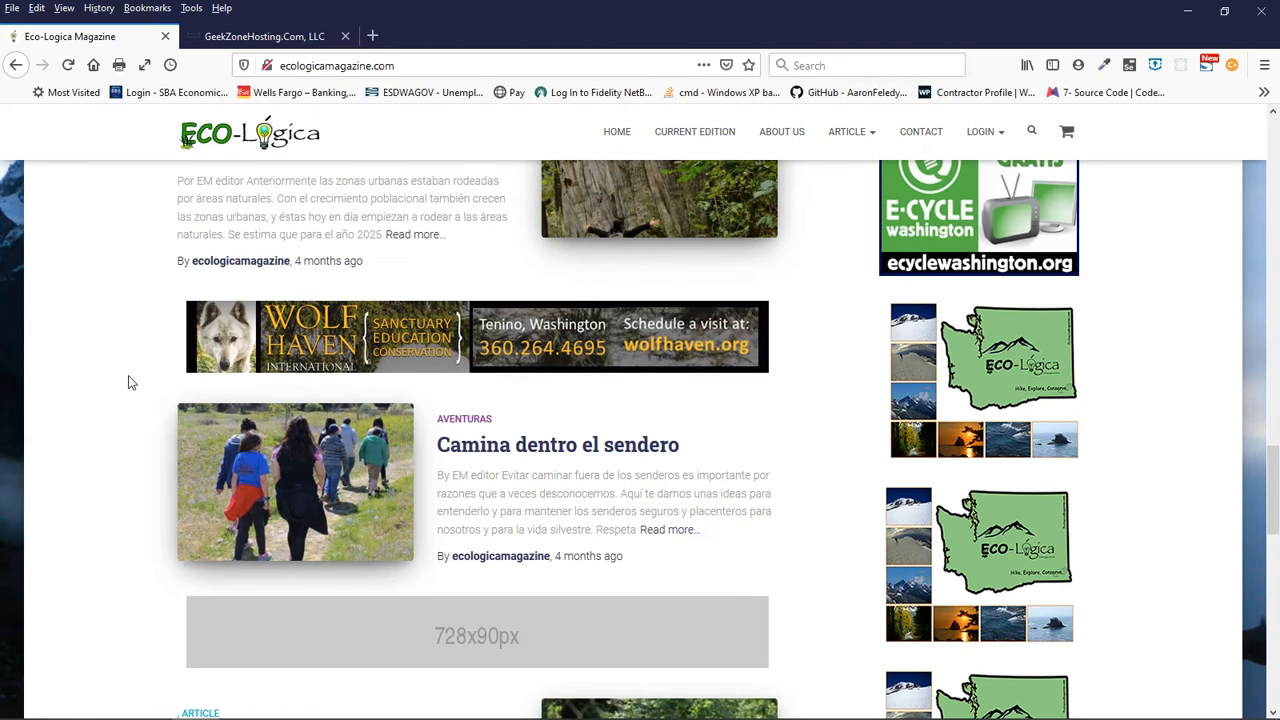
{"action": "scroll", "coordinate": [128, 382], "scroll_direction": "down", "scroll_amount": 3}
{"action": "left_click", "coordinate": [136, 457]}
{"action": "scroll", "coordinate": [136, 457], "scroll_direction": "down", "scroll_amount": 3}
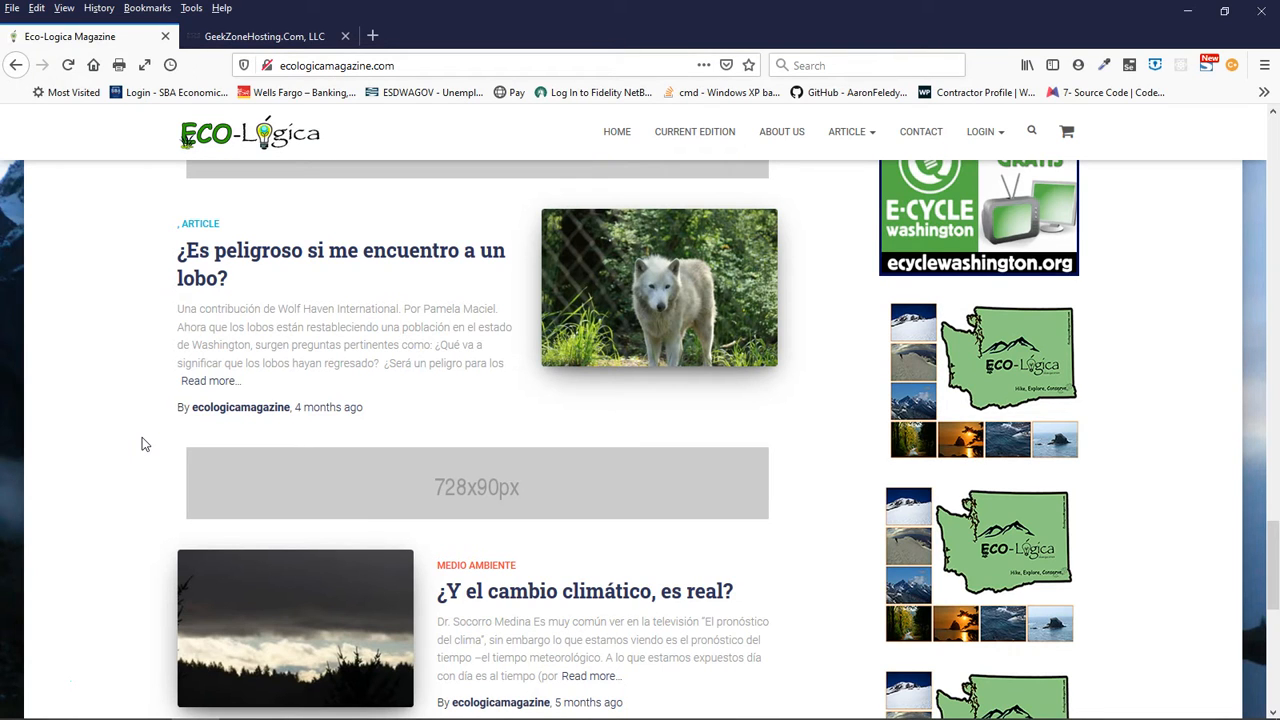
{"action": "left_click", "coordinate": [158, 406]}
{"action": "scroll", "coordinate": [158, 407], "scroll_direction": "down", "scroll_amount": 5}
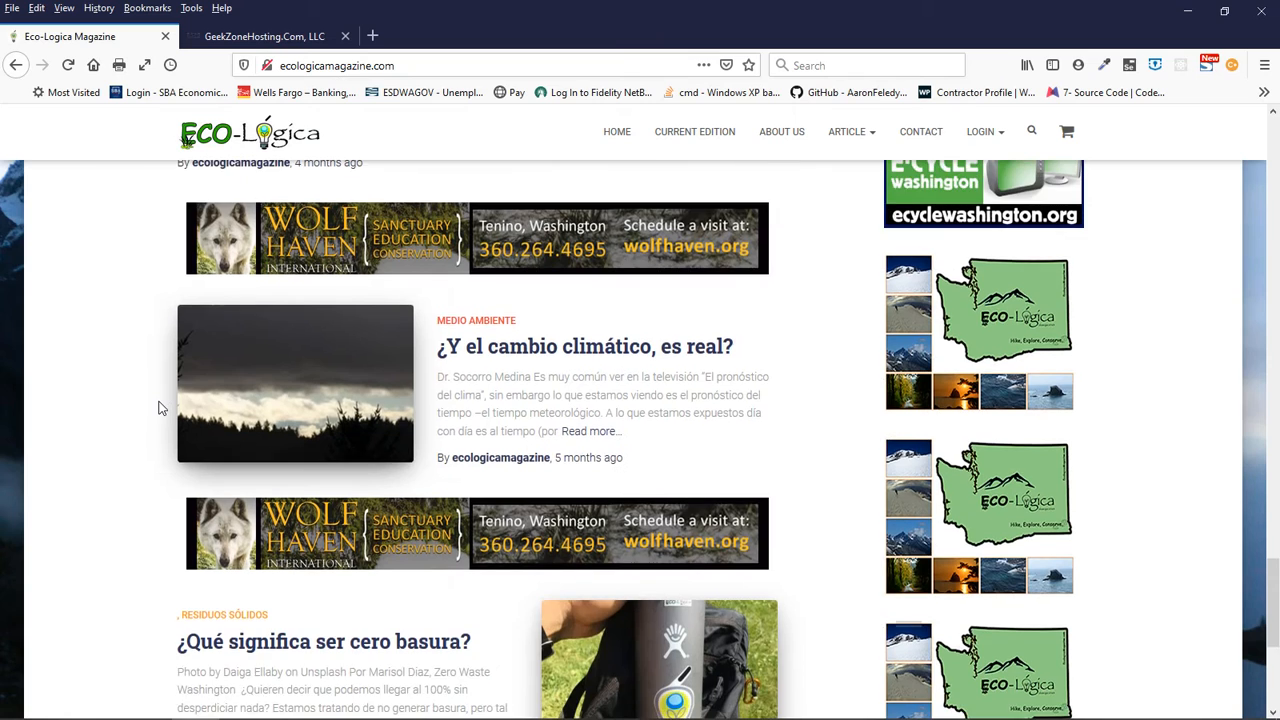
{"action": "scroll", "coordinate": [158, 407], "scroll_direction": "down", "scroll_amount": 1}
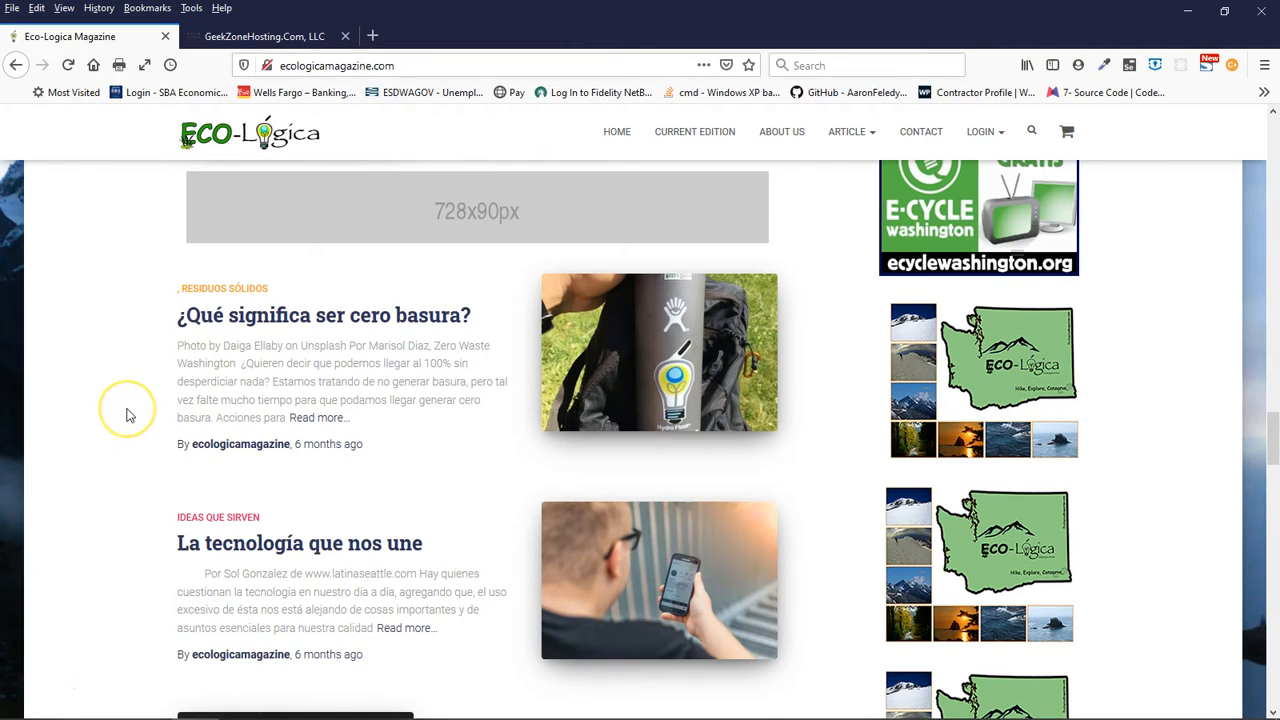
{"action": "scroll", "coordinate": [127, 415], "scroll_direction": "down", "scroll_amount": 4}
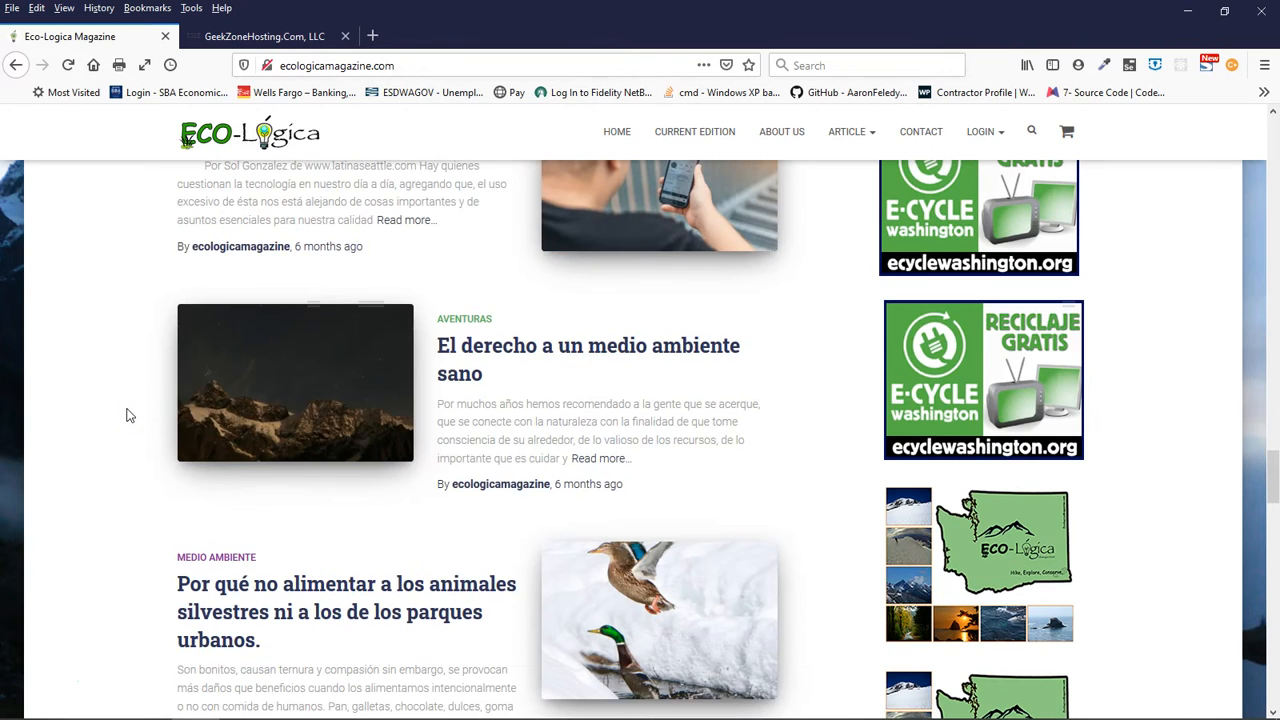
{"action": "scroll", "coordinate": [127, 415], "scroll_direction": "down", "scroll_amount": 4}
{"action": "scroll", "coordinate": [127, 415], "scroll_direction": "down", "scroll_amount": 16}
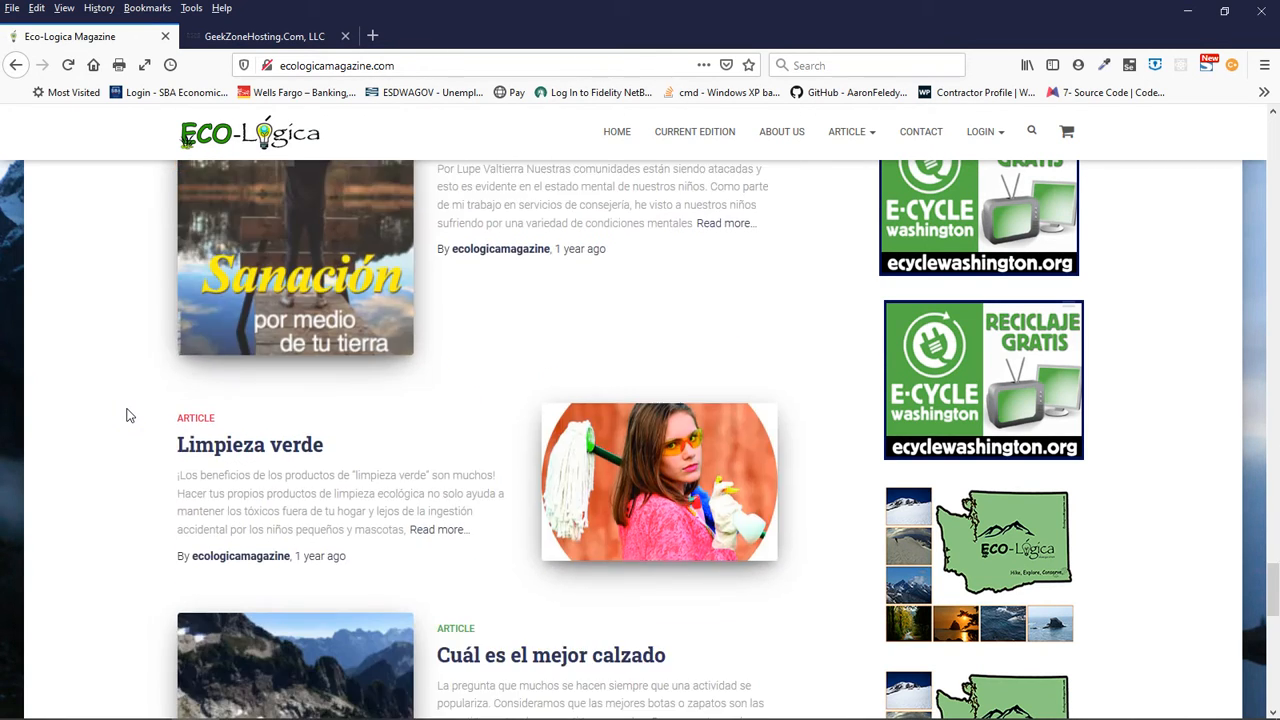
{"action": "scroll", "coordinate": [127, 415], "scroll_direction": "down", "scroll_amount": 5}
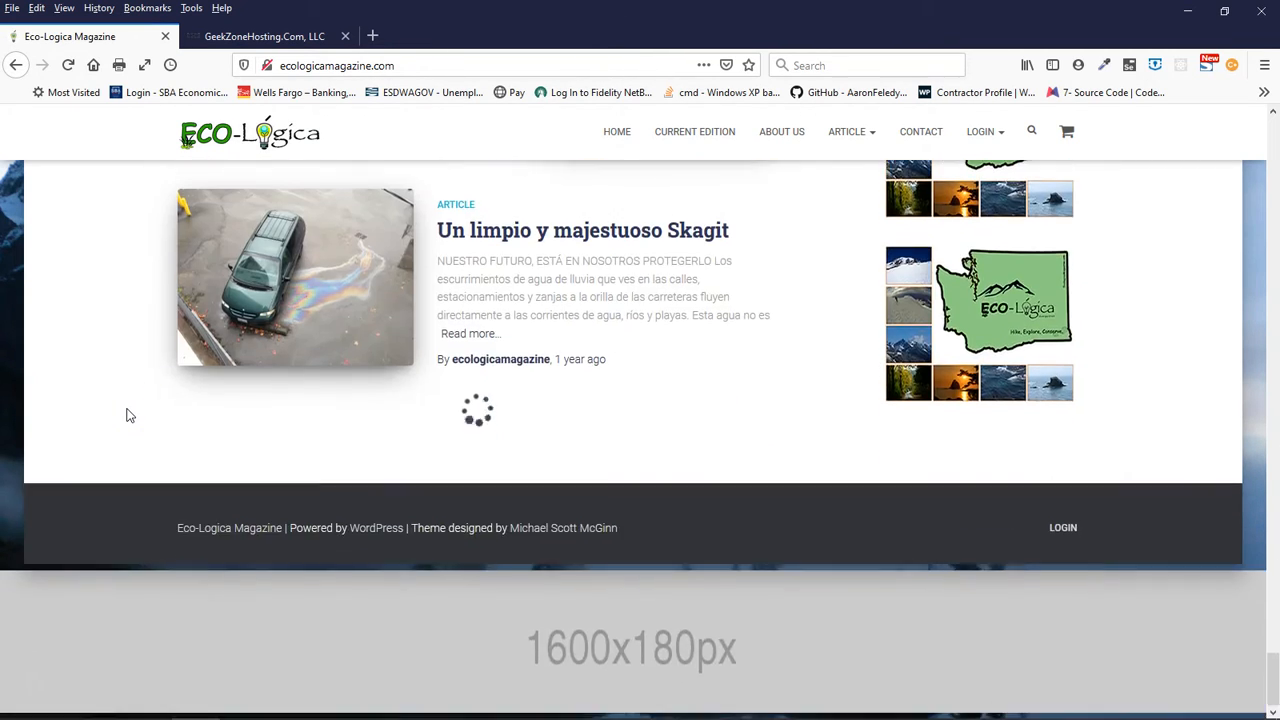
{"action": "scroll", "coordinate": [127, 415], "scroll_direction": "down", "scroll_amount": 10}
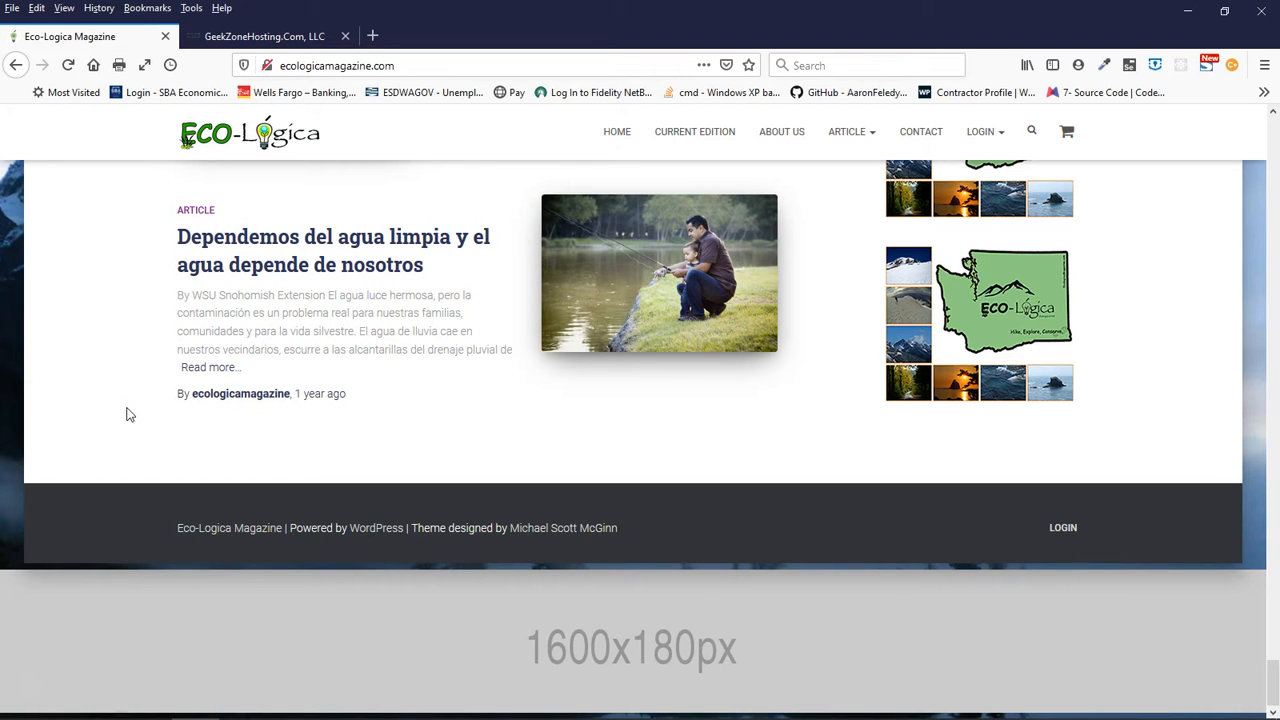
- Review the sidebar ads beside the older articles, from the footer back to the first articles
{"action": "scroll", "coordinate": [126, 402], "scroll_direction": "up", "scroll_amount": 6}
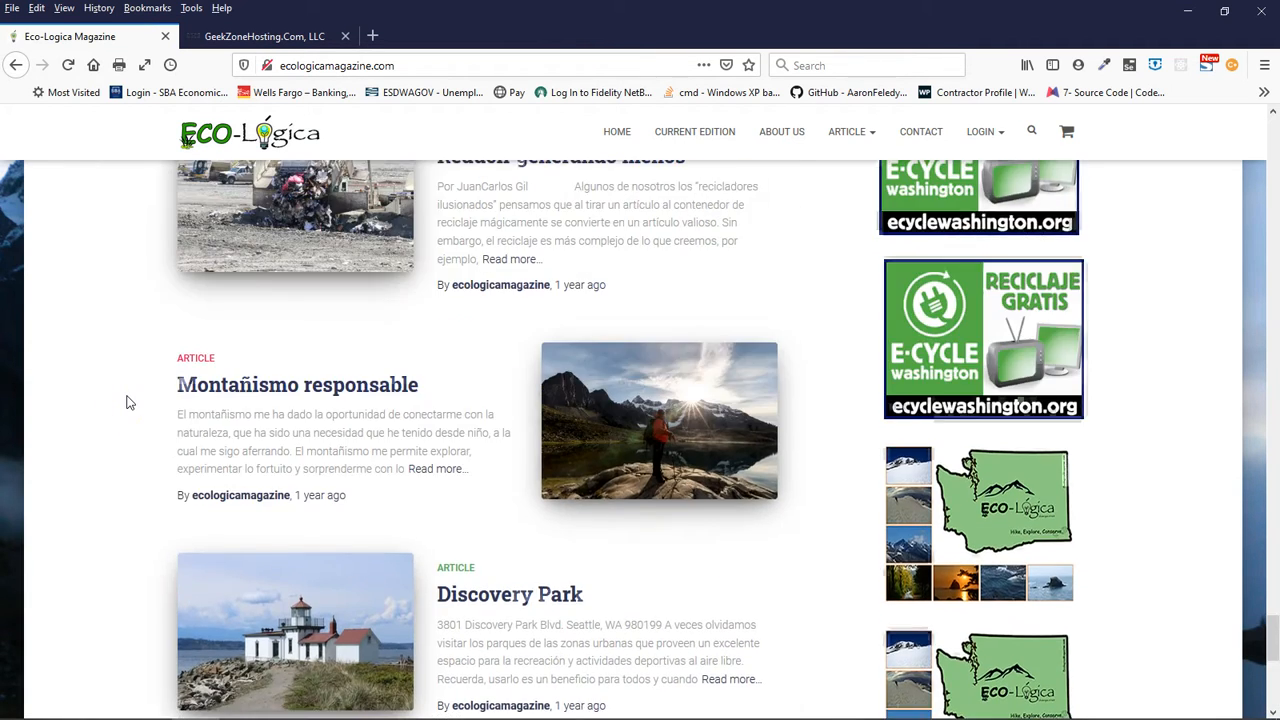
{"action": "scroll", "coordinate": [126, 402], "scroll_direction": "up", "scroll_amount": 4}
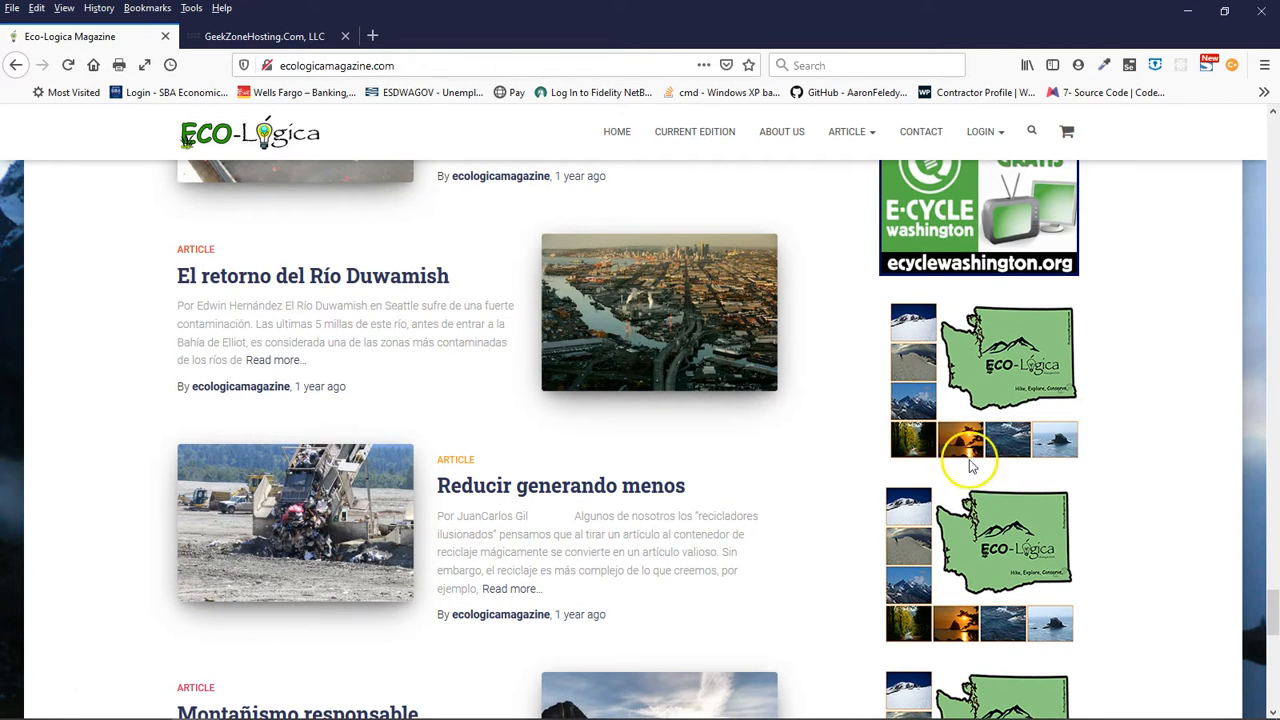
{"action": "scroll", "coordinate": [1148, 540], "scroll_direction": "down", "scroll_amount": 8}
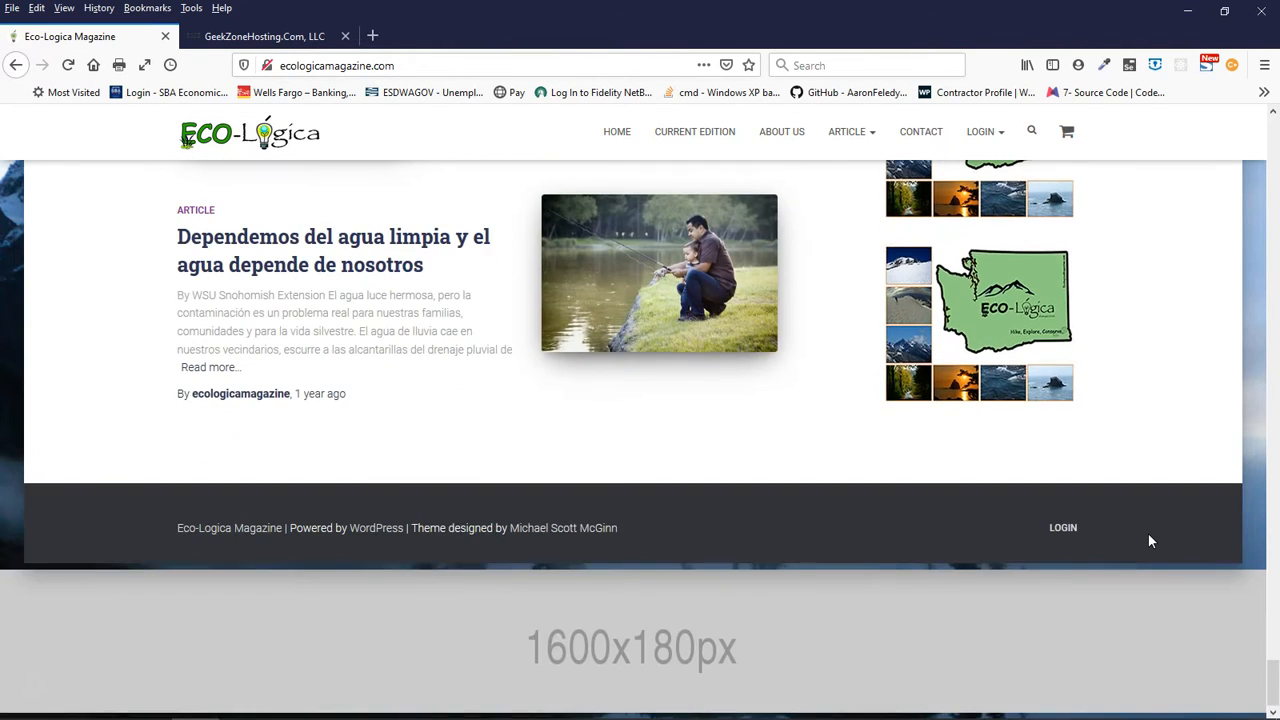
{"action": "scroll", "coordinate": [1148, 540], "scroll_direction": "up", "scroll_amount": 3}
{"action": "scroll", "coordinate": [1148, 540], "scroll_direction": "up", "scroll_amount": 6}
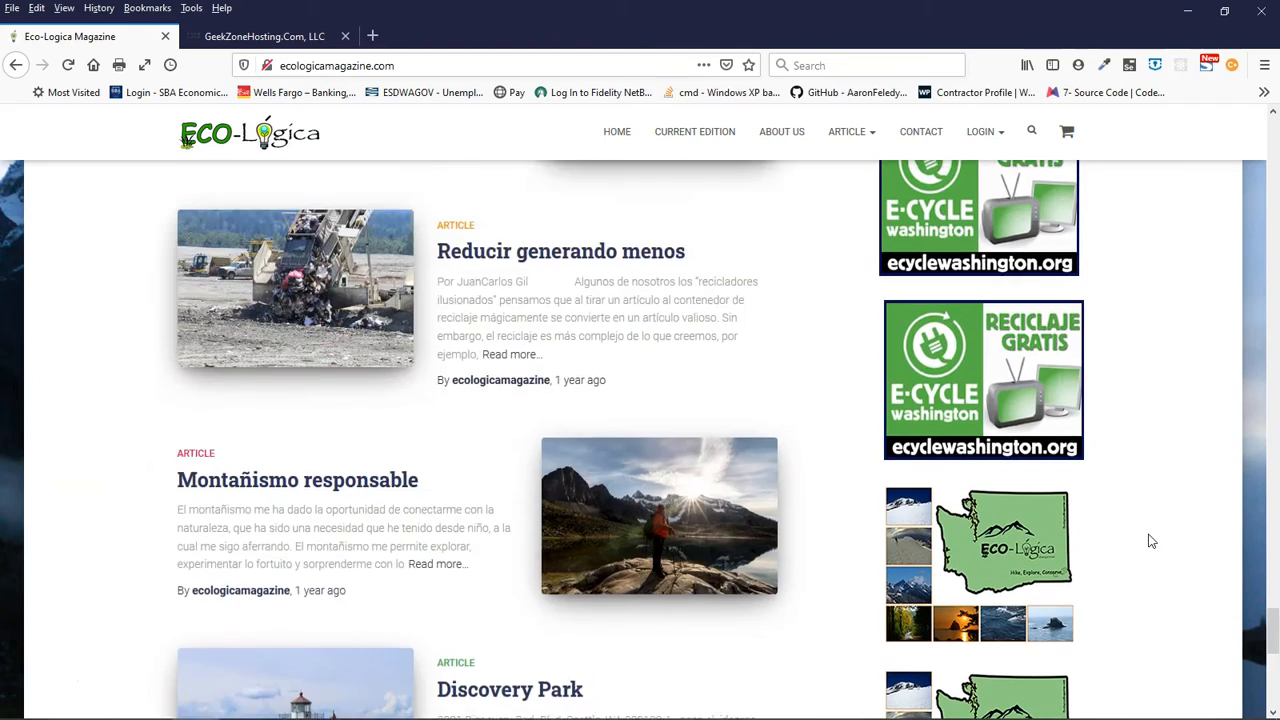
{"action": "scroll", "coordinate": [1148, 540], "scroll_direction": "down", "scroll_amount": 10}
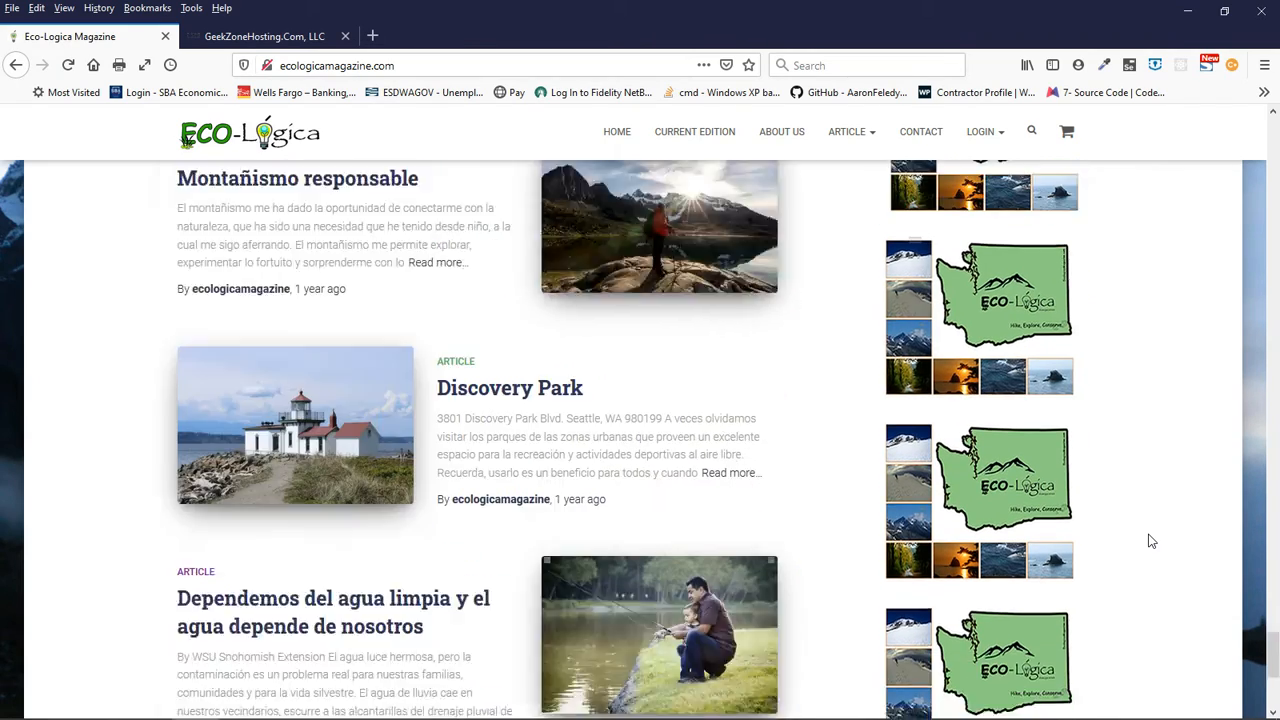
{"action": "scroll", "coordinate": [1148, 540], "scroll_direction": "up", "scroll_amount": 12}
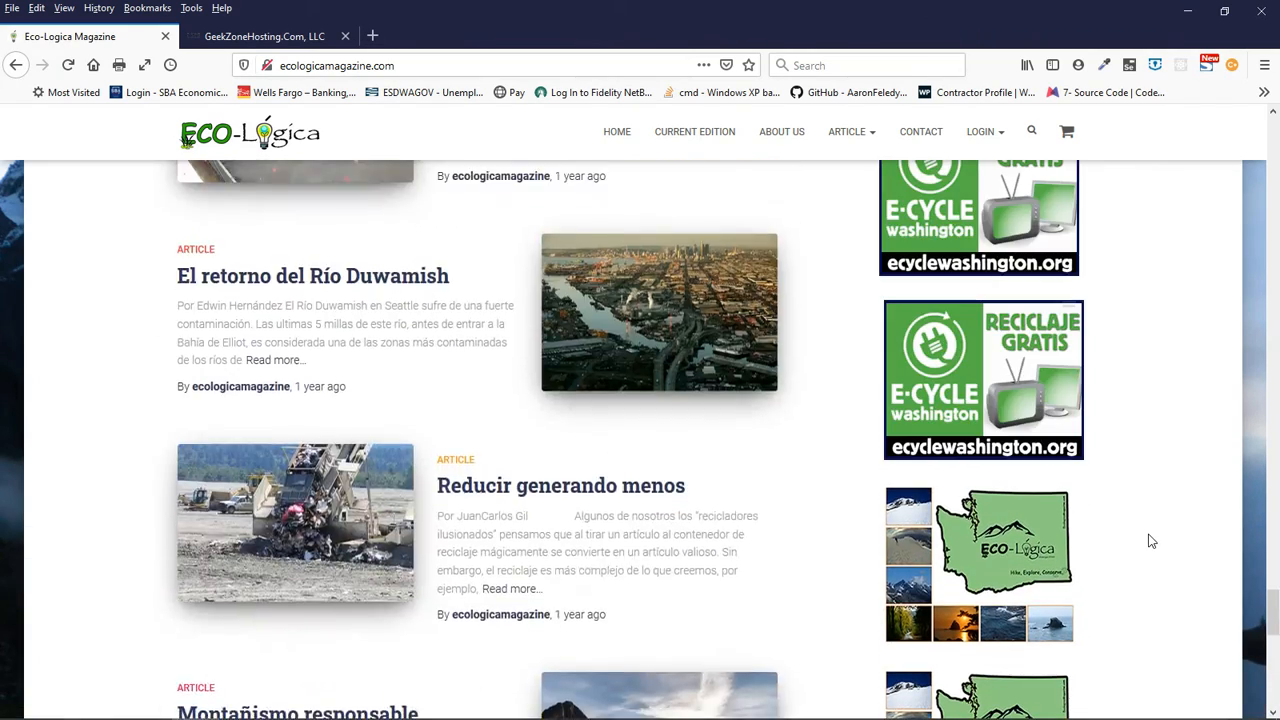
{"action": "scroll", "coordinate": [1150, 541], "scroll_direction": "up", "scroll_amount": 15}
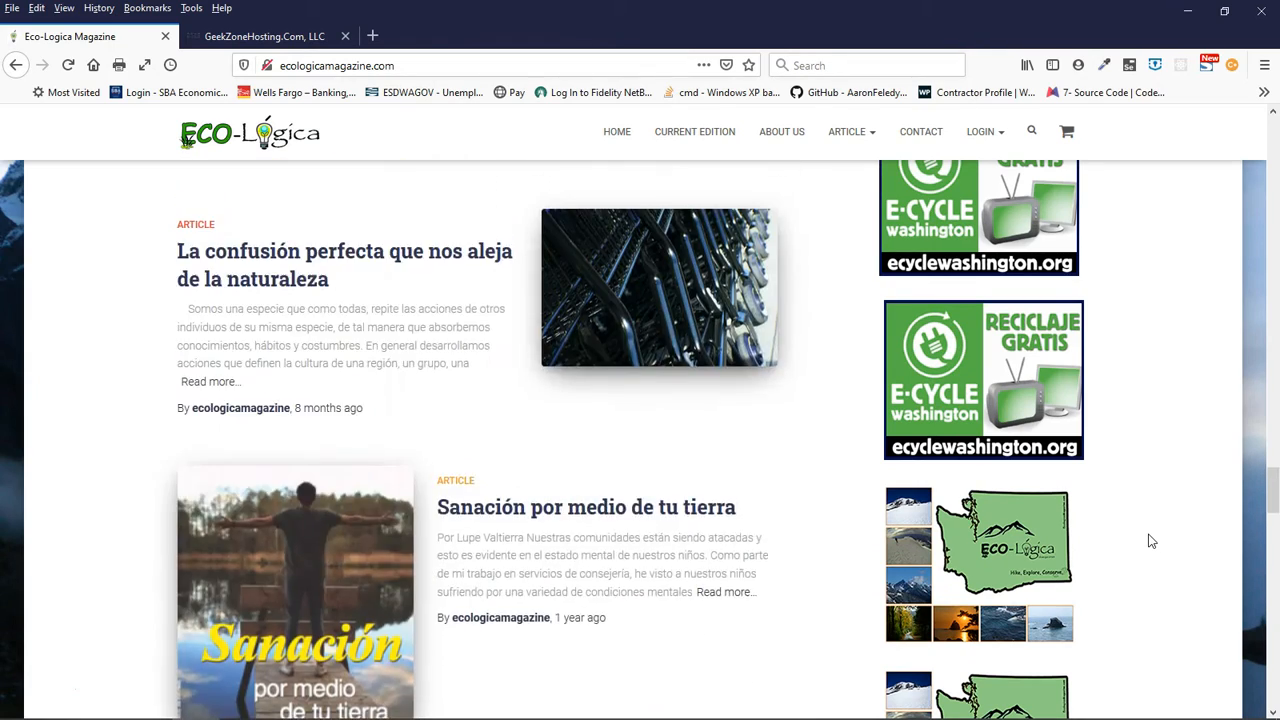
{"action": "scroll", "coordinate": [1150, 541], "scroll_direction": "up", "scroll_amount": 12}
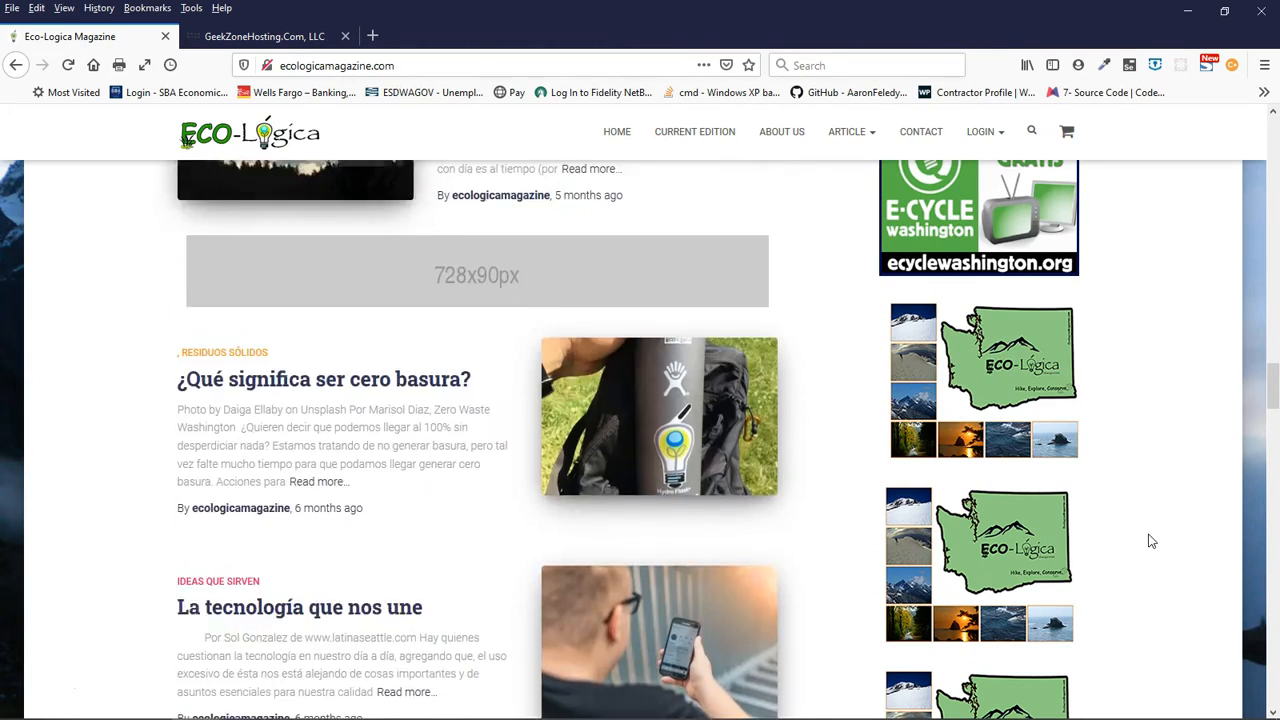
{"action": "scroll", "coordinate": [1150, 541], "scroll_direction": "up", "scroll_amount": 12}
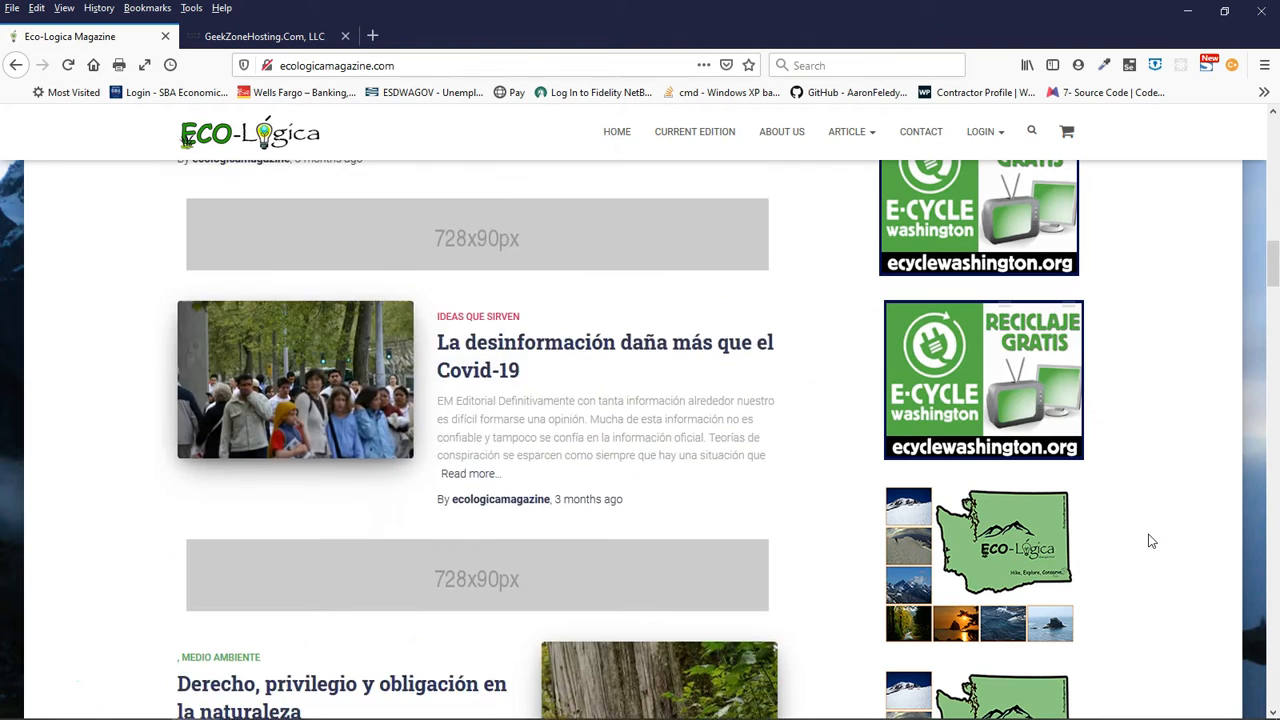
{"action": "scroll", "coordinate": [1150, 541], "scroll_direction": "up", "scroll_amount": 5}
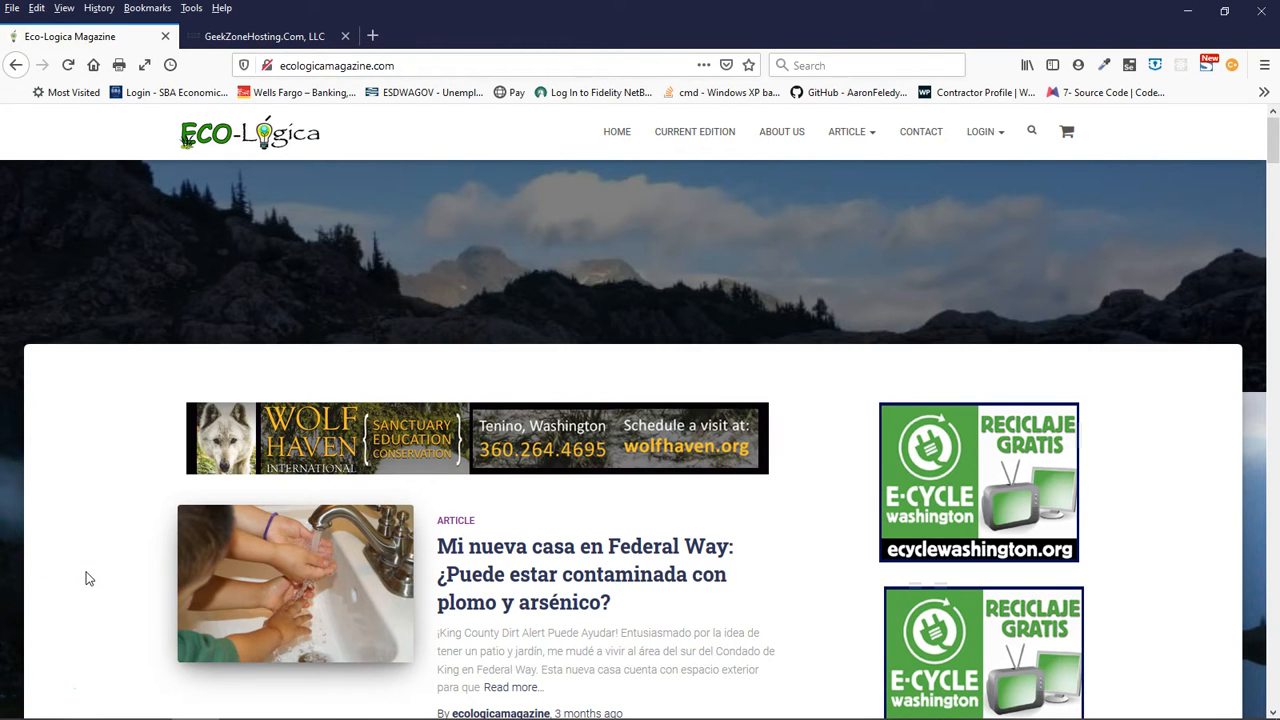
{"action": "scroll", "coordinate": [86, 578], "scroll_direction": "down", "scroll_amount": 3}
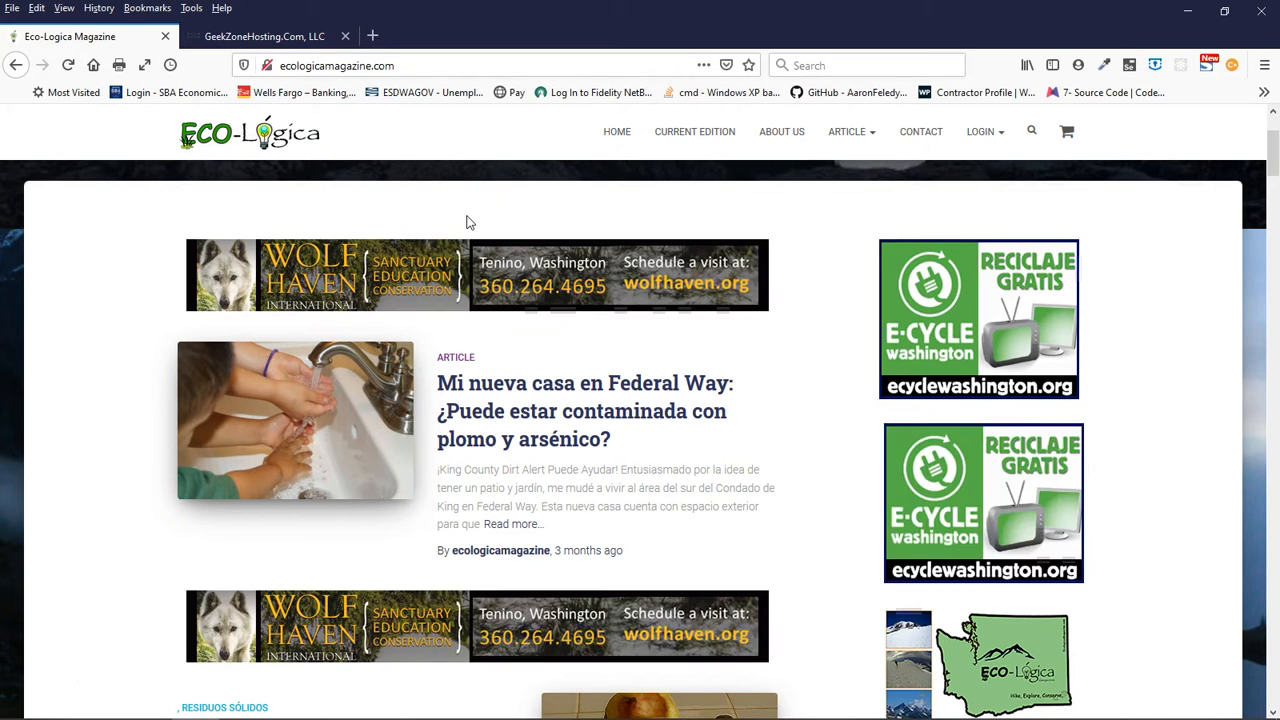
- Log in to the Eco-Lógica Magazine site with the account username and password
{"action": "mouse_move", "coordinate": [980, 133]}
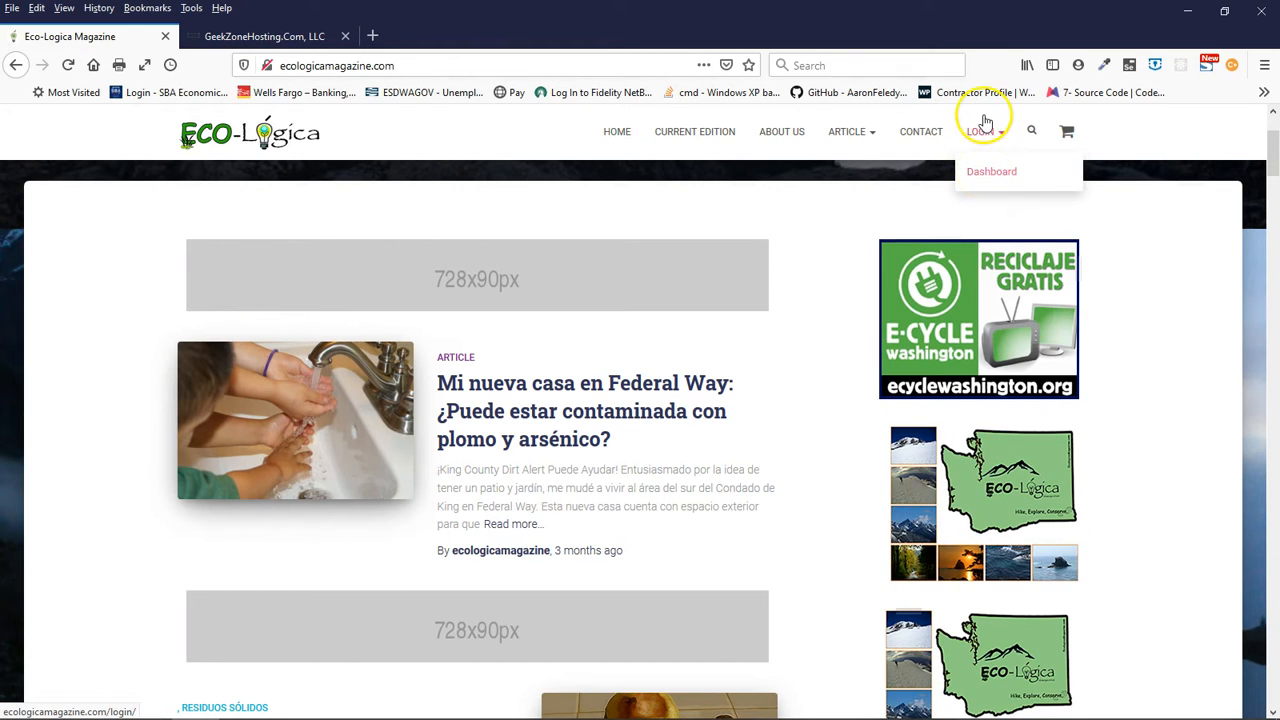
{"action": "left_click", "coordinate": [983, 133]}
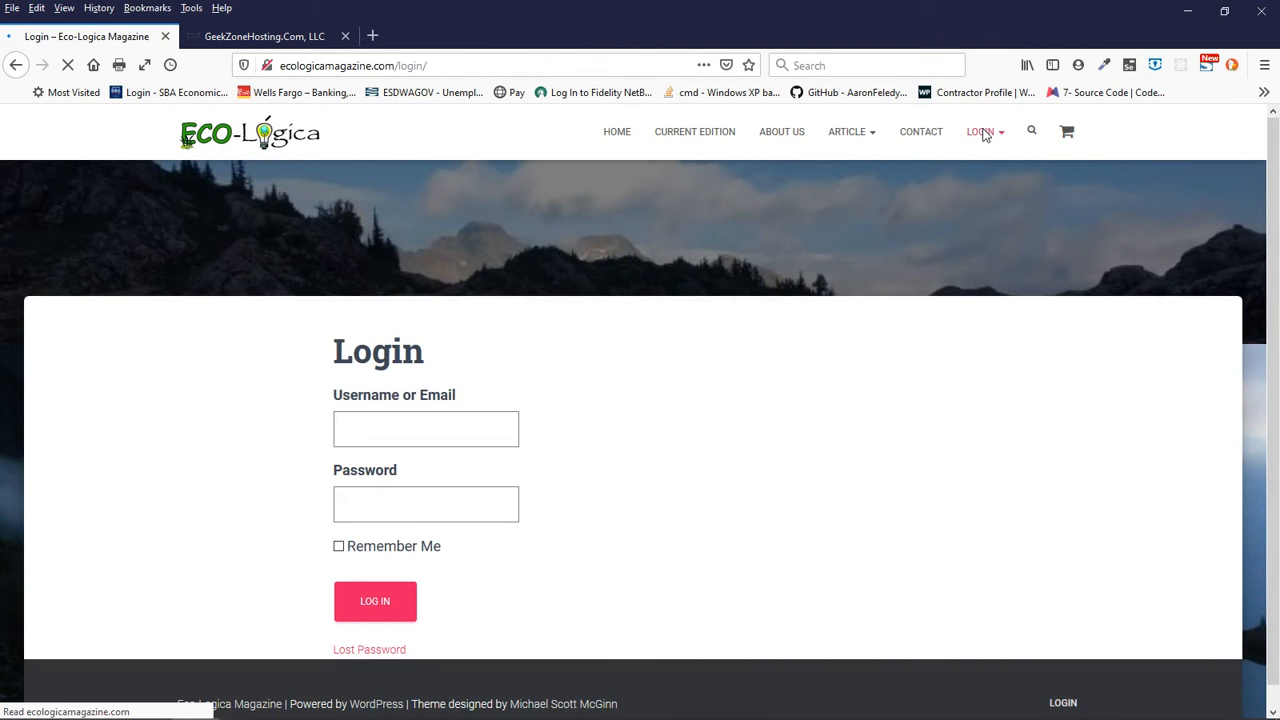
{"action": "mouse_move", "coordinate": [984, 135]}
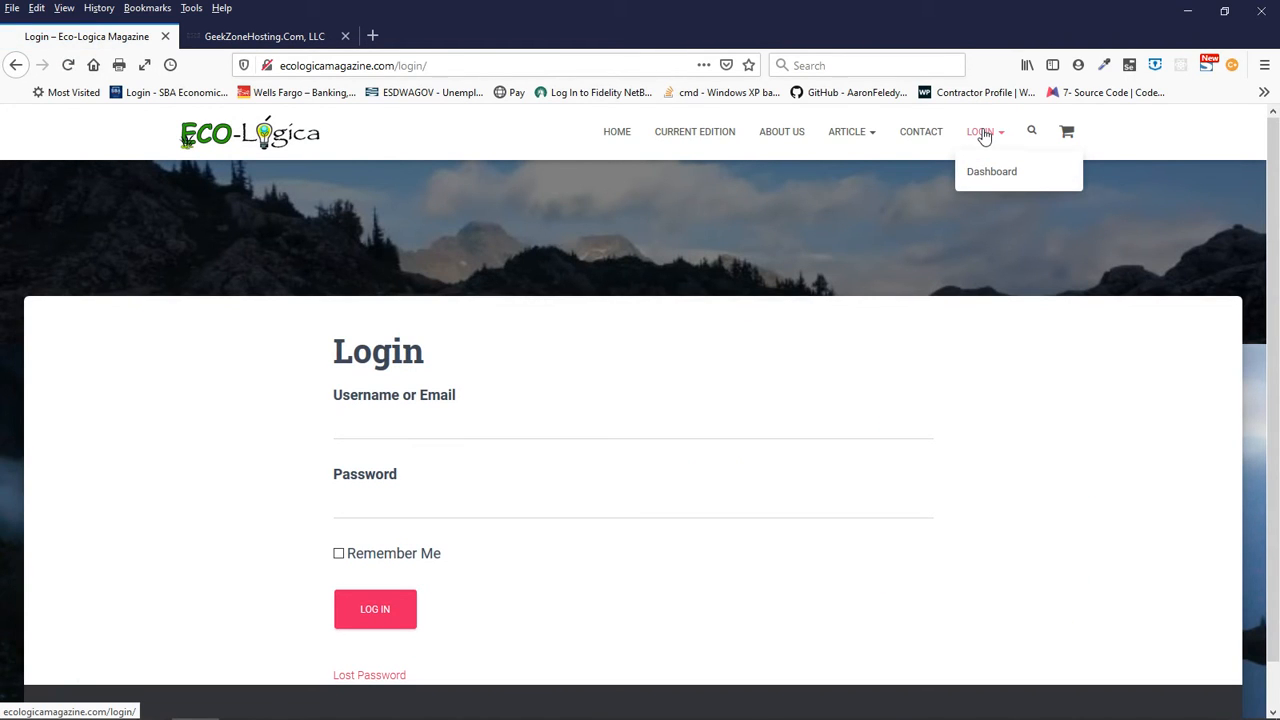
{"action": "left_click", "coordinate": [347, 425]}
{"action": "left_click", "coordinate": [350, 474]}
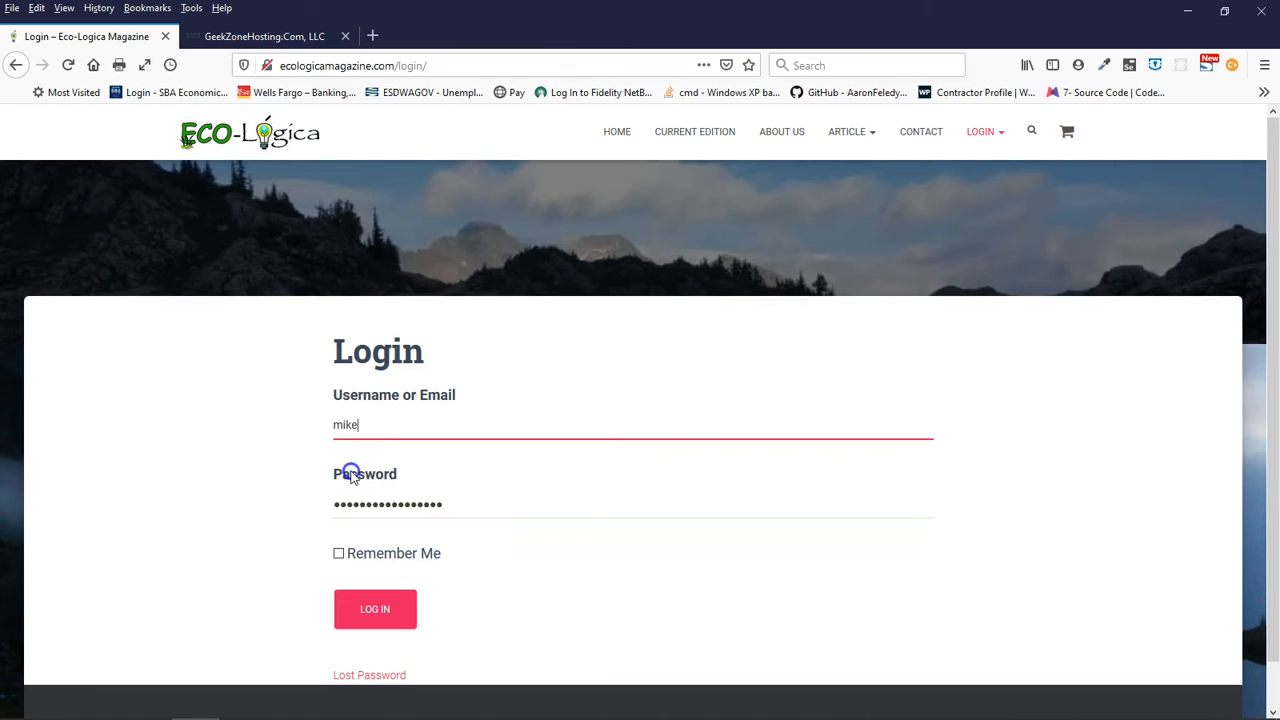
{"action": "left_click", "coordinate": [356, 607]}
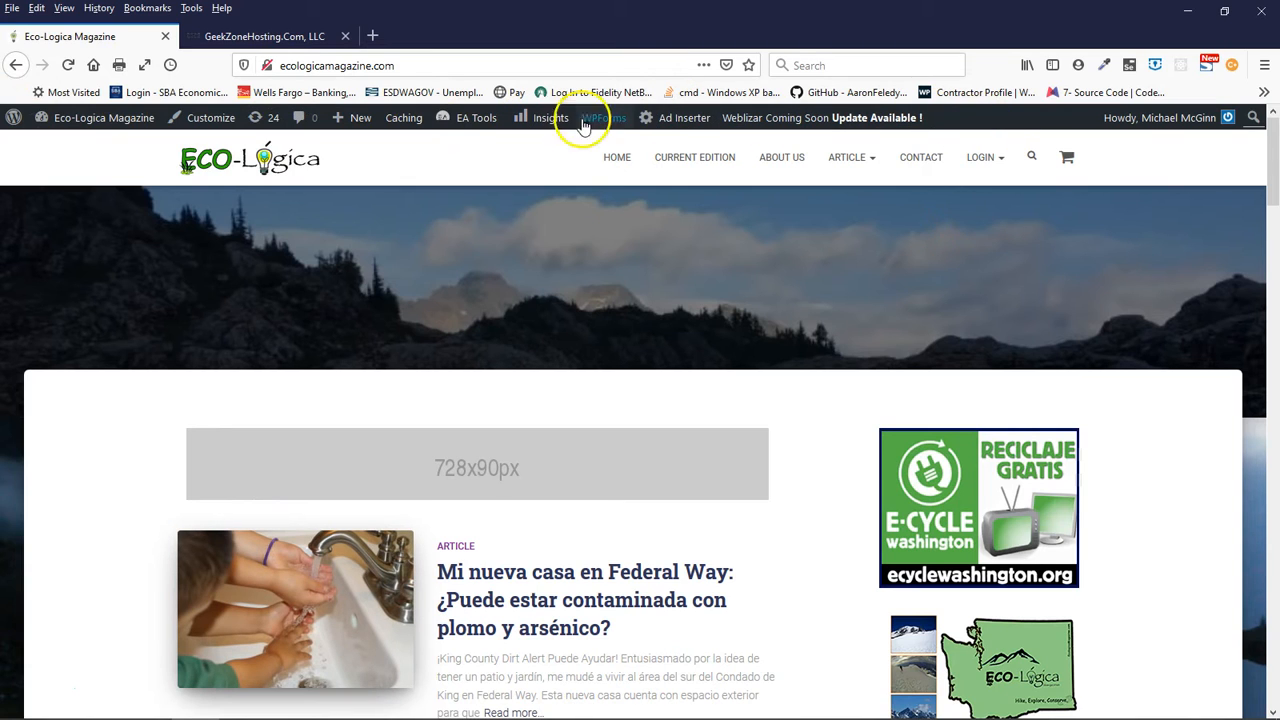
- Show the Ad Inserter positions on the home page and examine the position markers around the first article
{"action": "left_click", "coordinate": [684, 120]}
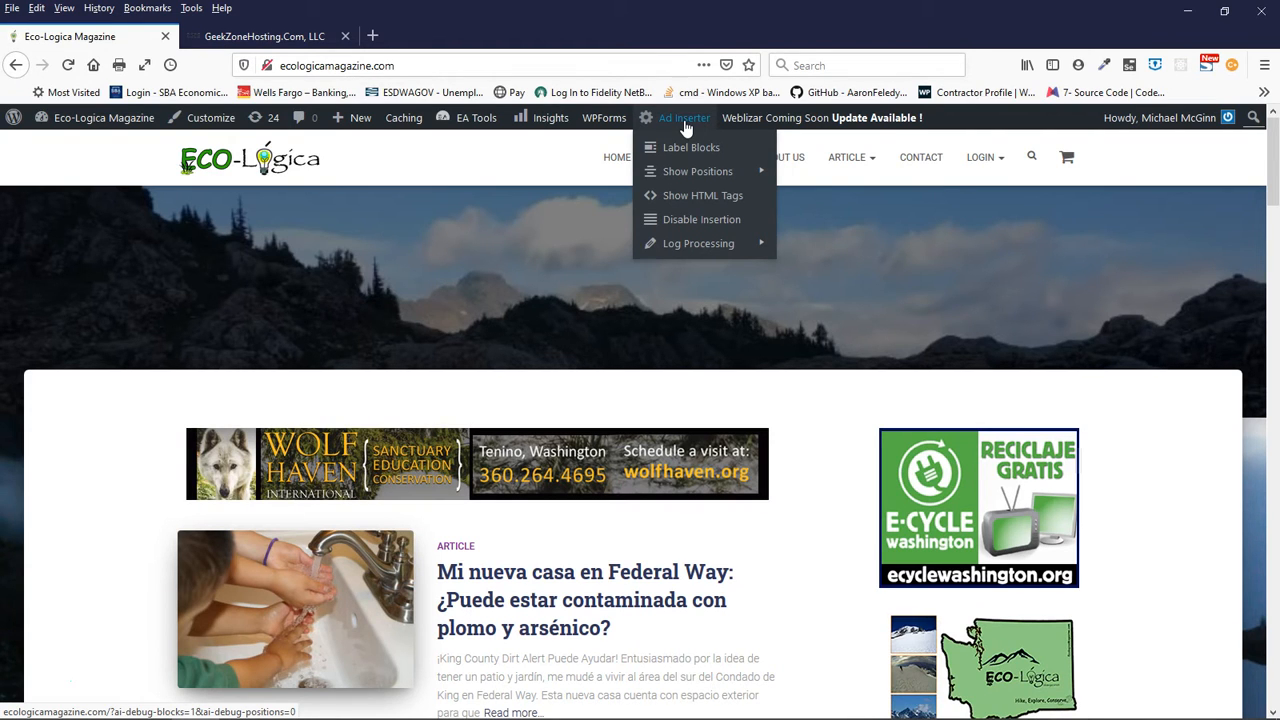
{"action": "left_click", "coordinate": [690, 172]}
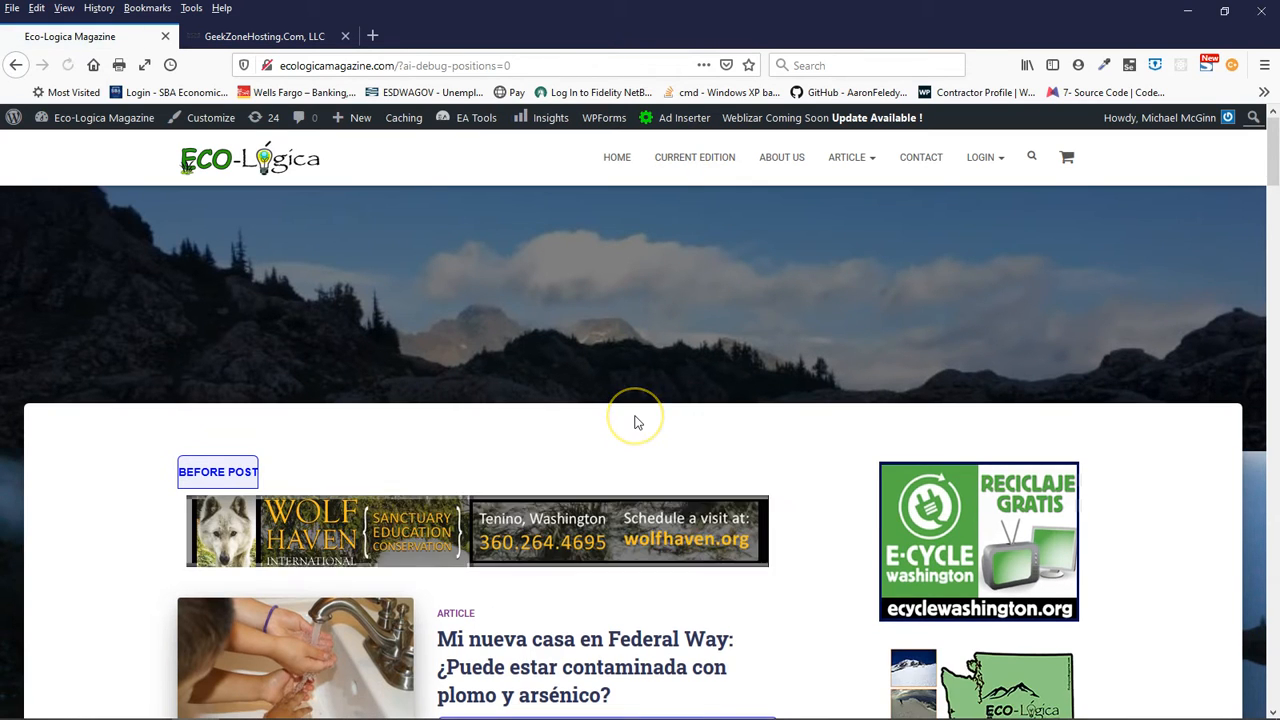
{"action": "scroll", "coordinate": [640, 470], "scroll_direction": "down", "scroll_amount": 3}
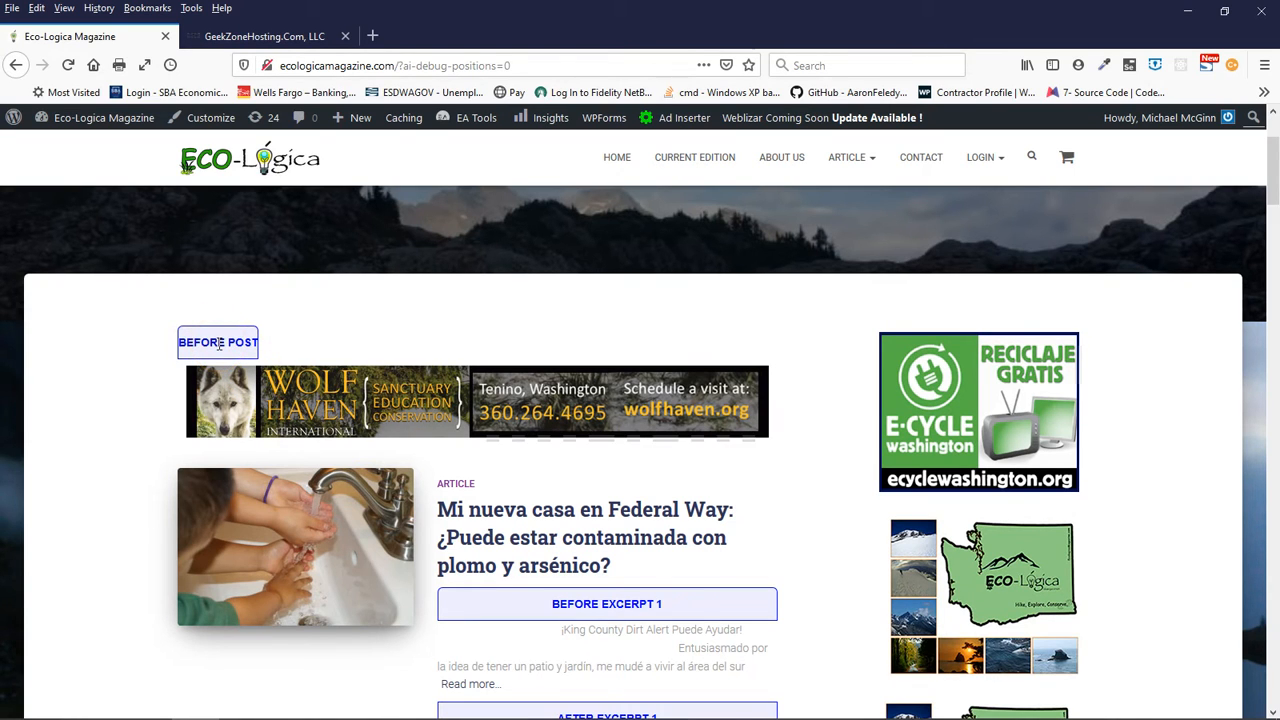
{"action": "scroll", "coordinate": [686, 543], "scroll_direction": "down", "scroll_amount": 3}
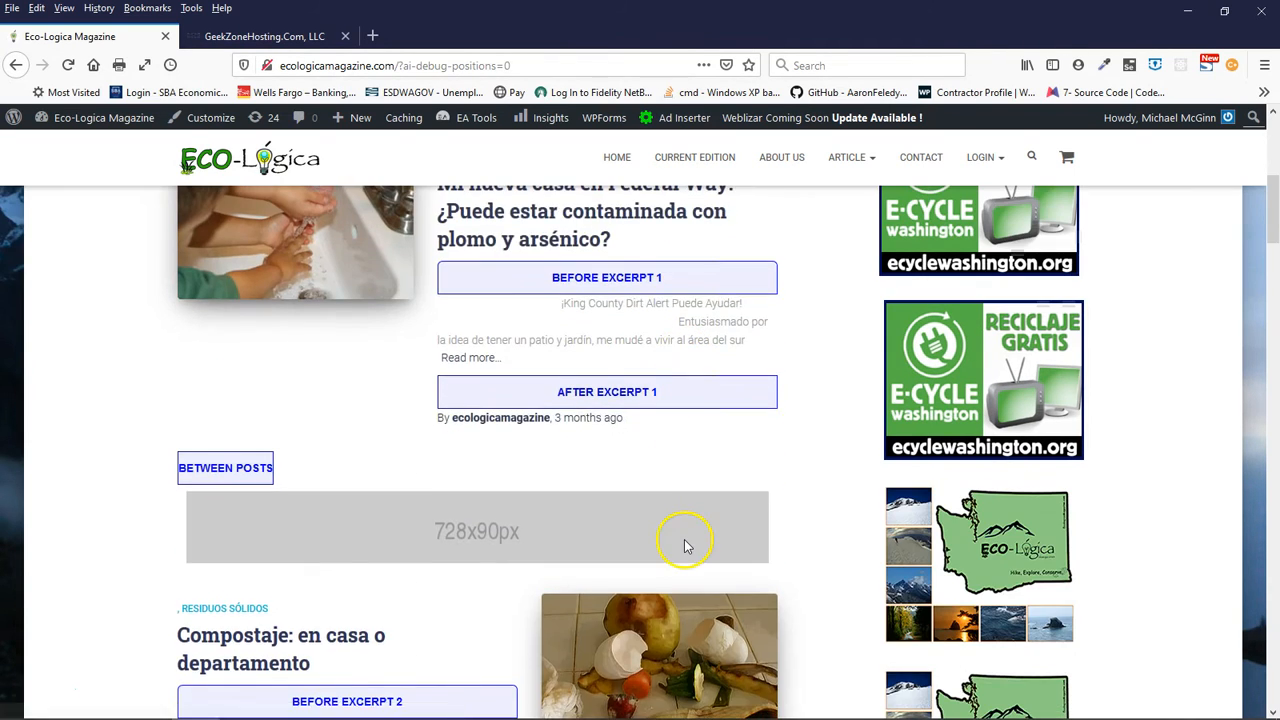
{"action": "scroll", "coordinate": [686, 543], "scroll_direction": "up", "scroll_amount": 2}
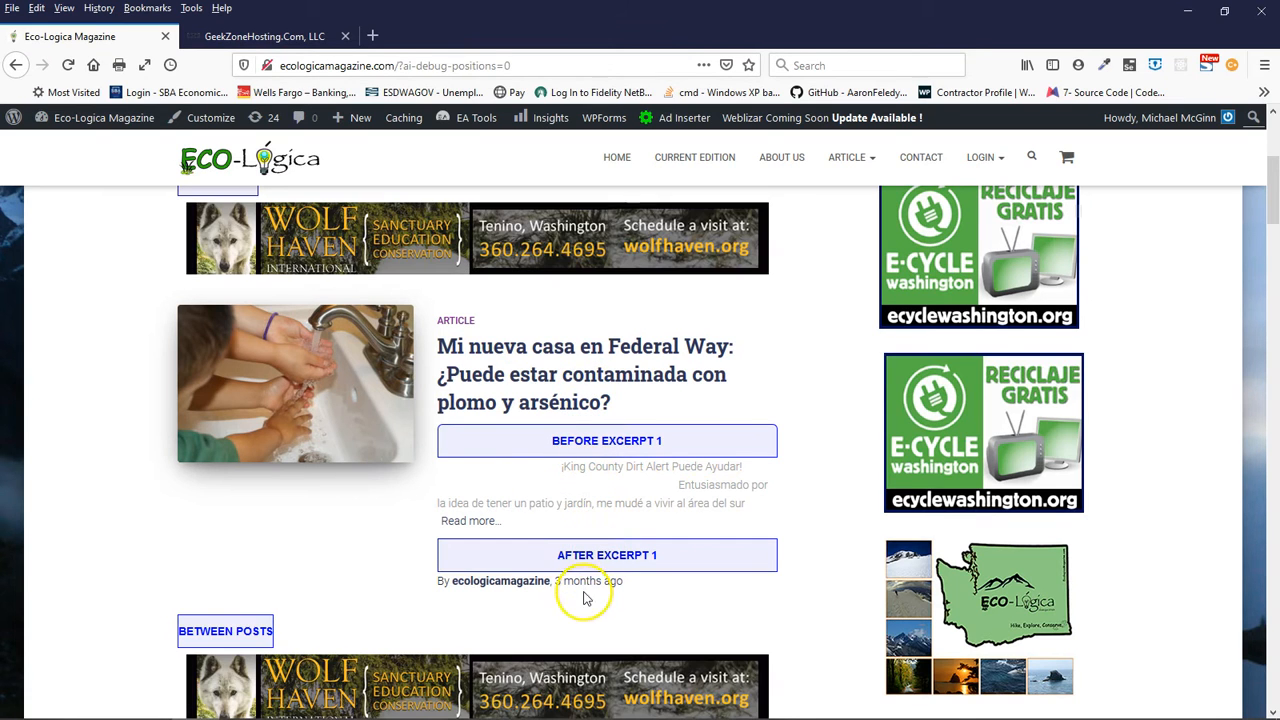
{"action": "scroll", "coordinate": [334, 545], "scroll_direction": "down", "scroll_amount": 3}
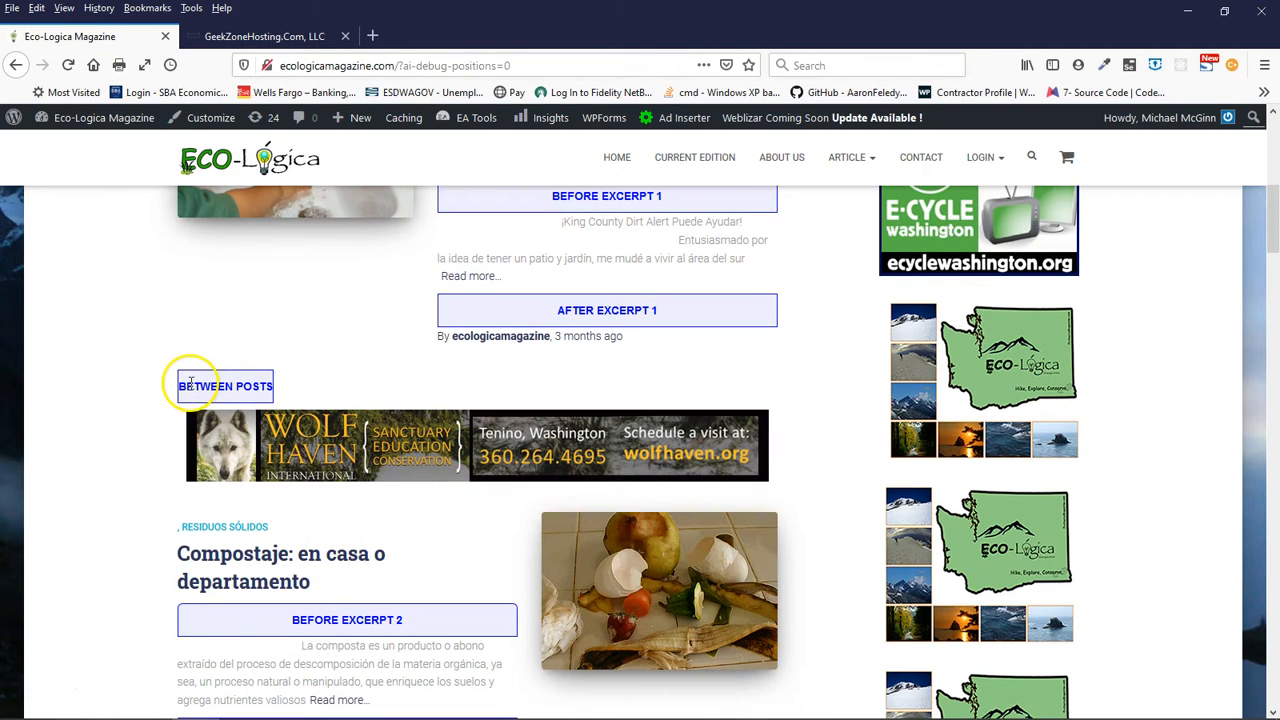
{"action": "scroll", "coordinate": [400, 382], "scroll_direction": "up", "scroll_amount": 4}
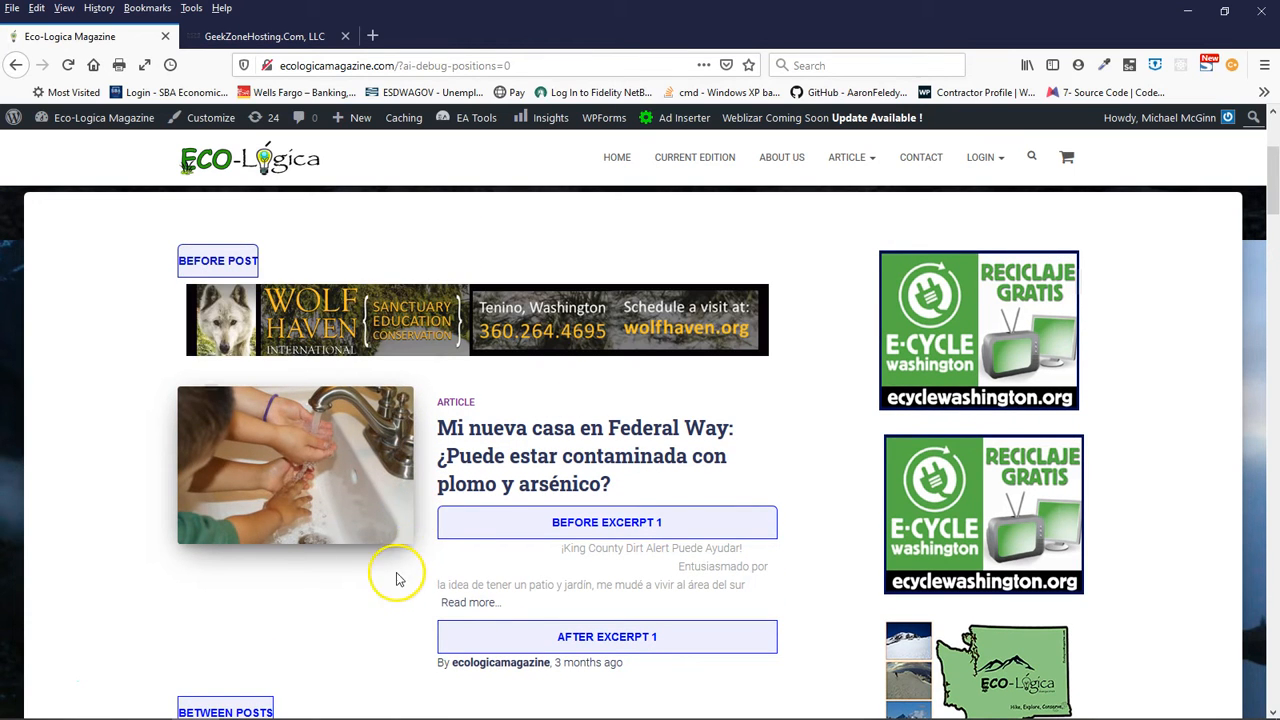
- Examine the ad position markers through the whole article feed, down to the footer and back to the header
{"action": "scroll", "coordinate": [396, 578], "scroll_direction": "down", "scroll_amount": 7}
{"action": "scroll", "coordinate": [376, 606], "scroll_direction": "down", "scroll_amount": 4}
{"action": "scroll", "coordinate": [376, 608], "scroll_direction": "down", "scroll_amount": 10}
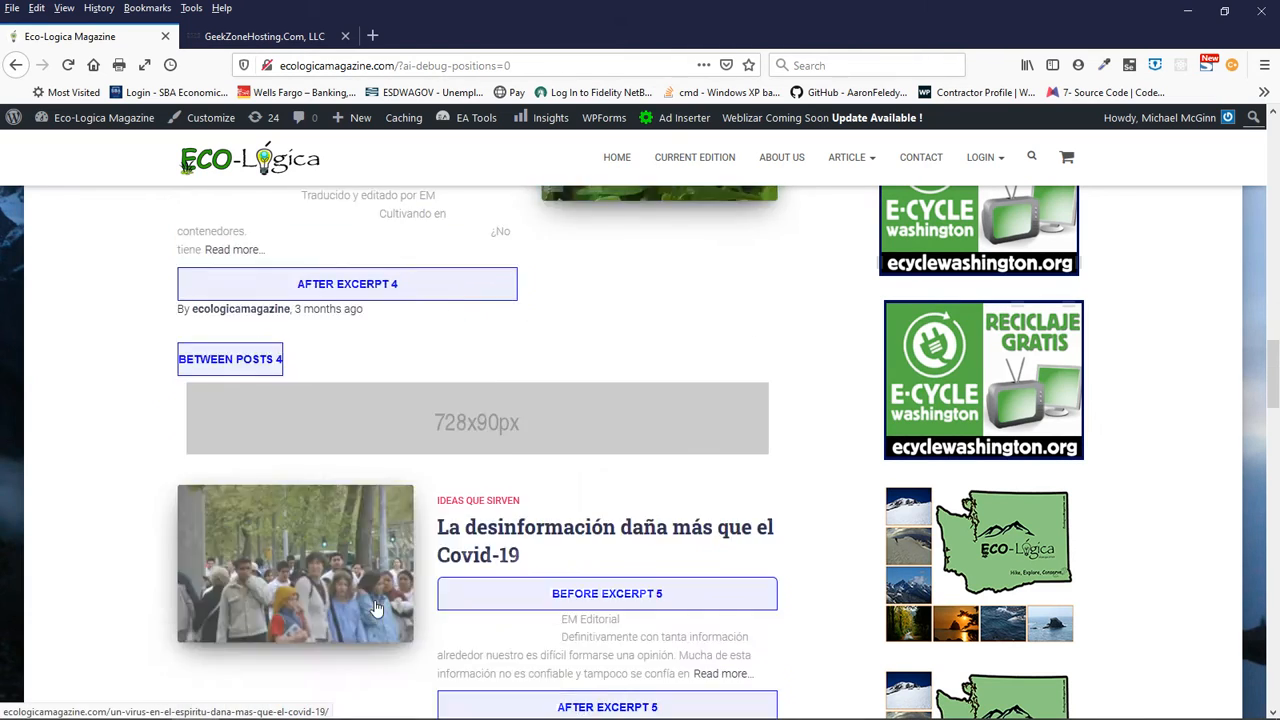
{"action": "scroll", "coordinate": [376, 608], "scroll_direction": "down", "scroll_amount": 18}
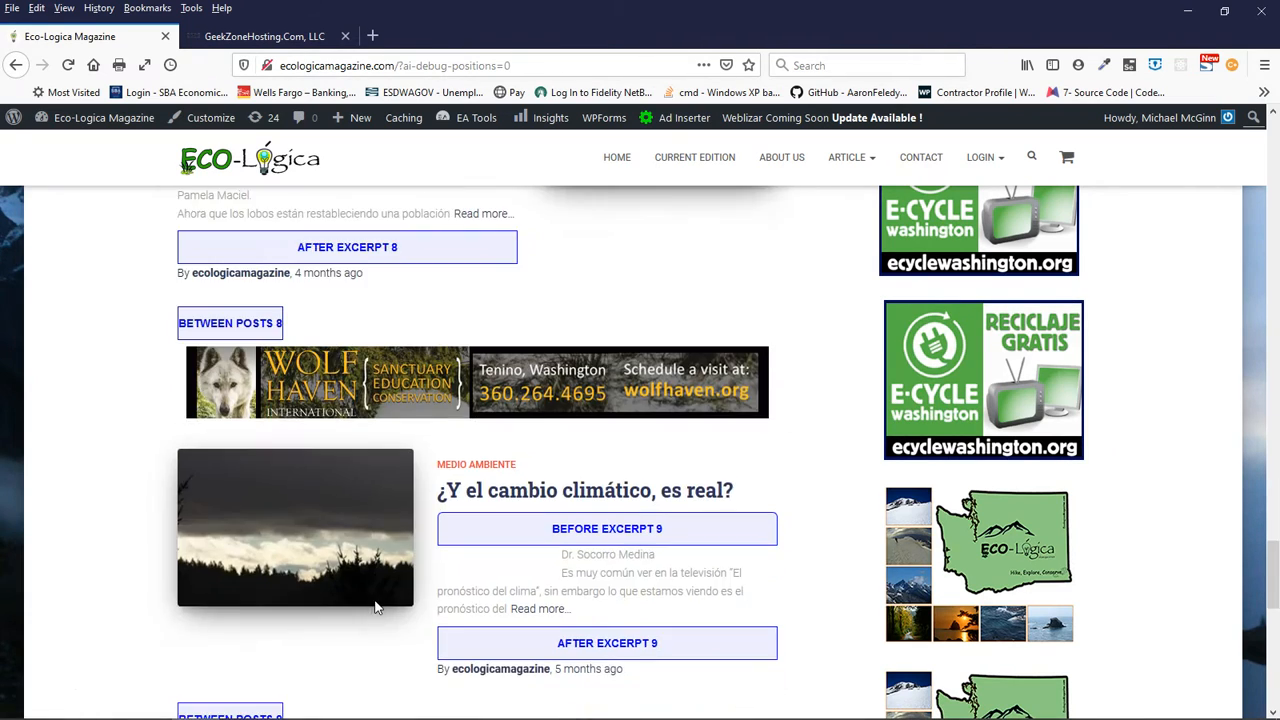
{"action": "scroll", "coordinate": [376, 606], "scroll_direction": "down", "scroll_amount": 9}
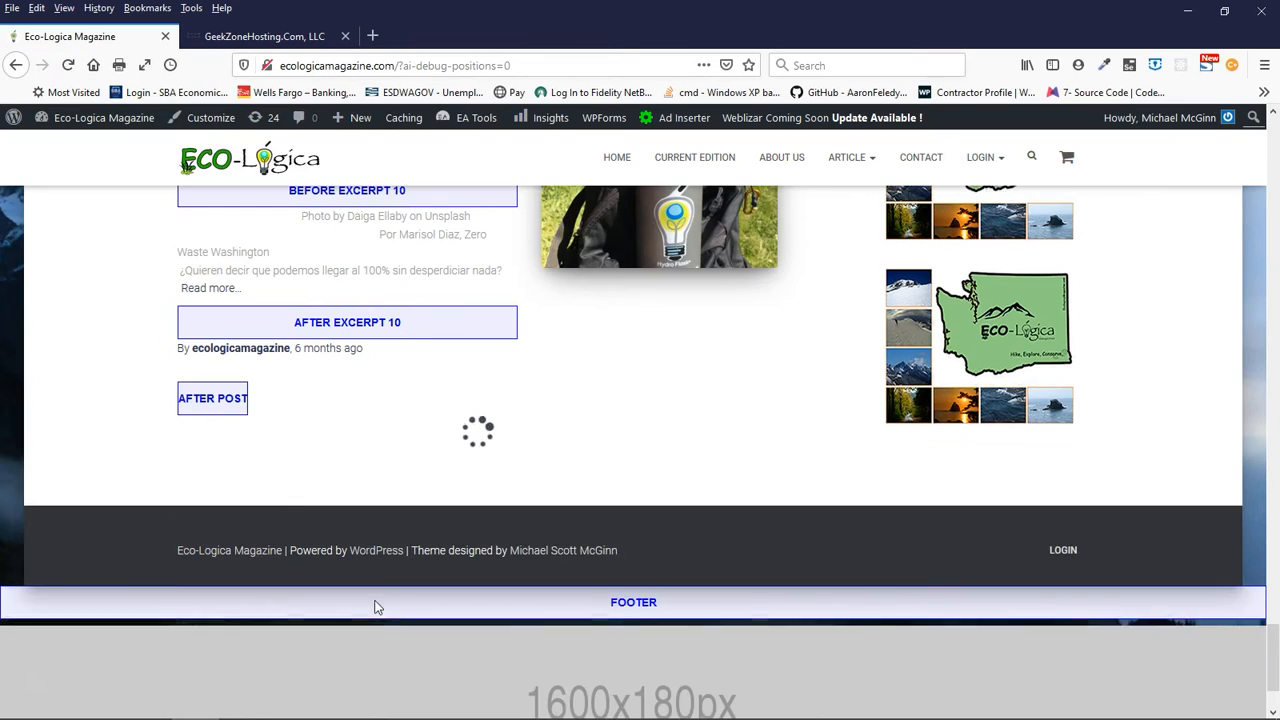
{"action": "scroll", "coordinate": [376, 606], "scroll_direction": "up", "scroll_amount": 3}
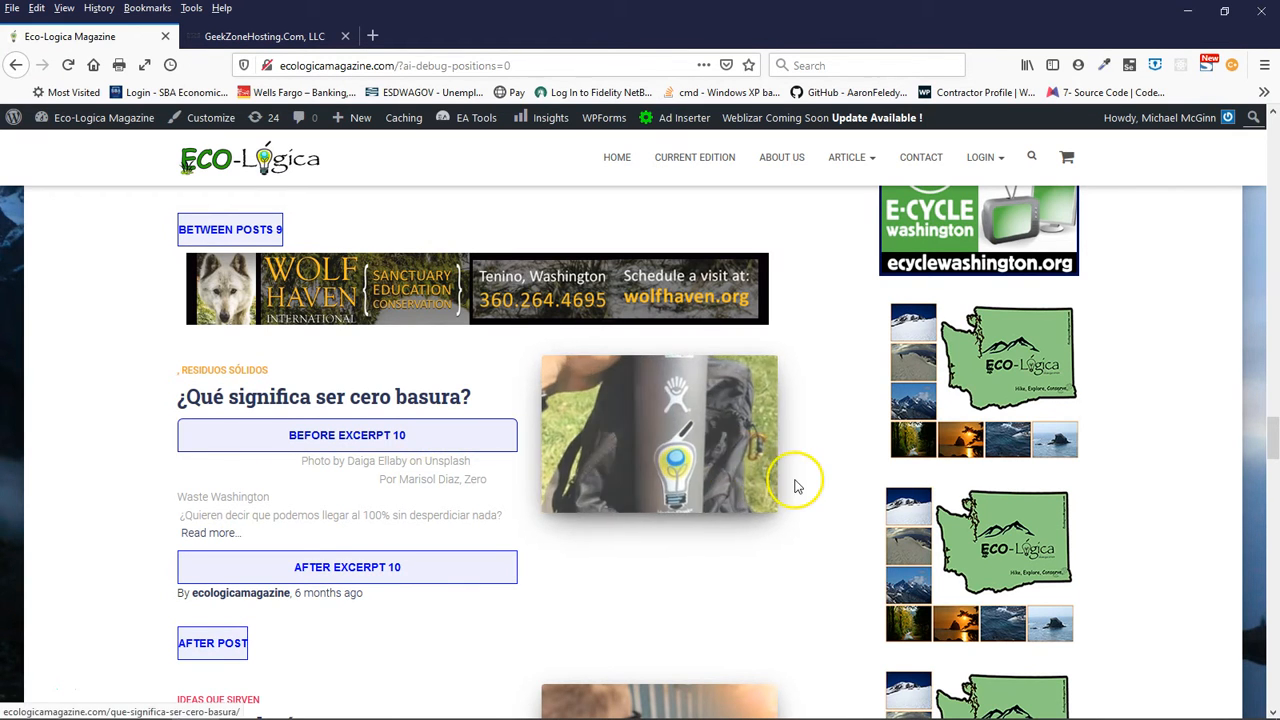
{"action": "scroll", "coordinate": [810, 497], "scroll_direction": "up", "scroll_amount": 6}
{"action": "scroll", "coordinate": [812, 497], "scroll_direction": "up", "scroll_amount": 12}
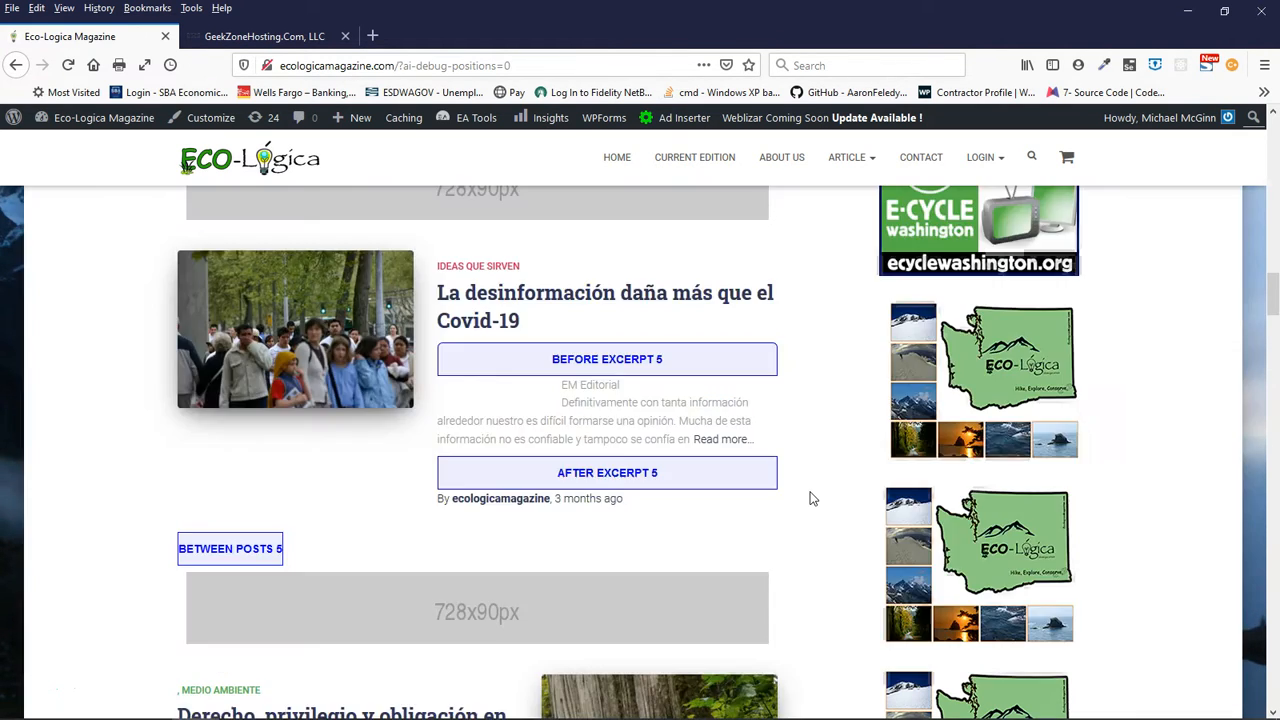
{"action": "scroll", "coordinate": [812, 497], "scroll_direction": "up", "scroll_amount": 5}
{"action": "scroll", "coordinate": [812, 498], "scroll_direction": "up", "scroll_amount": 15}
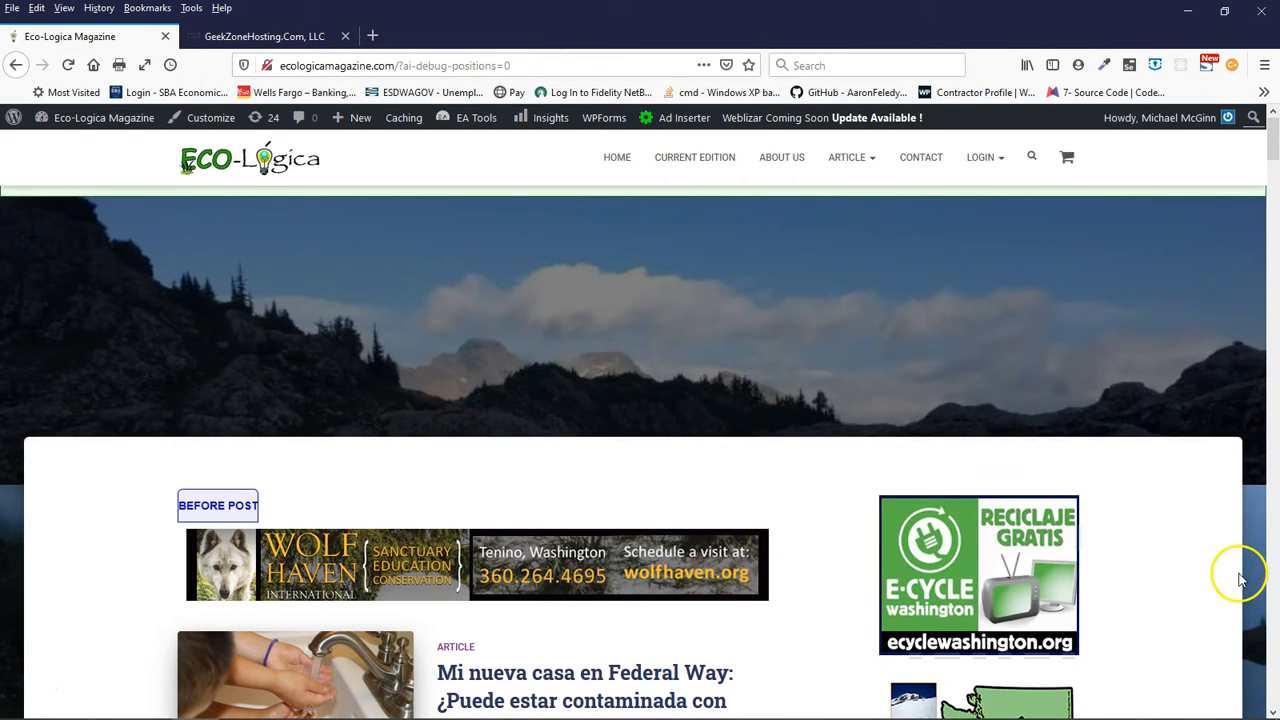
- Review the sidebar ads and the position markers beside the first three articles, then return to the header area
{"action": "scroll", "coordinate": [1200, 578], "scroll_direction": "down", "scroll_amount": 3}
{"action": "scroll", "coordinate": [1200, 578], "scroll_direction": "down", "scroll_amount": 1}
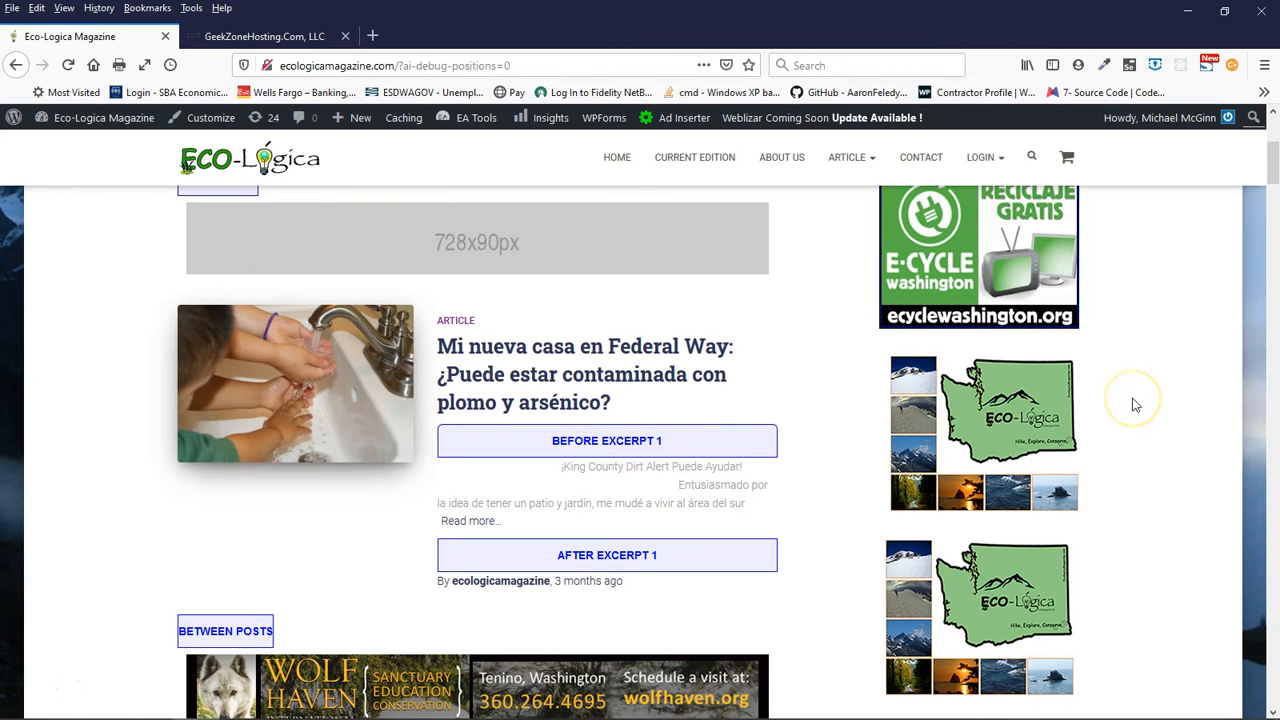
{"action": "scroll", "coordinate": [1133, 403], "scroll_direction": "up", "scroll_amount": 2}
{"action": "scroll", "coordinate": [1135, 405], "scroll_direction": "down", "scroll_amount": 1}
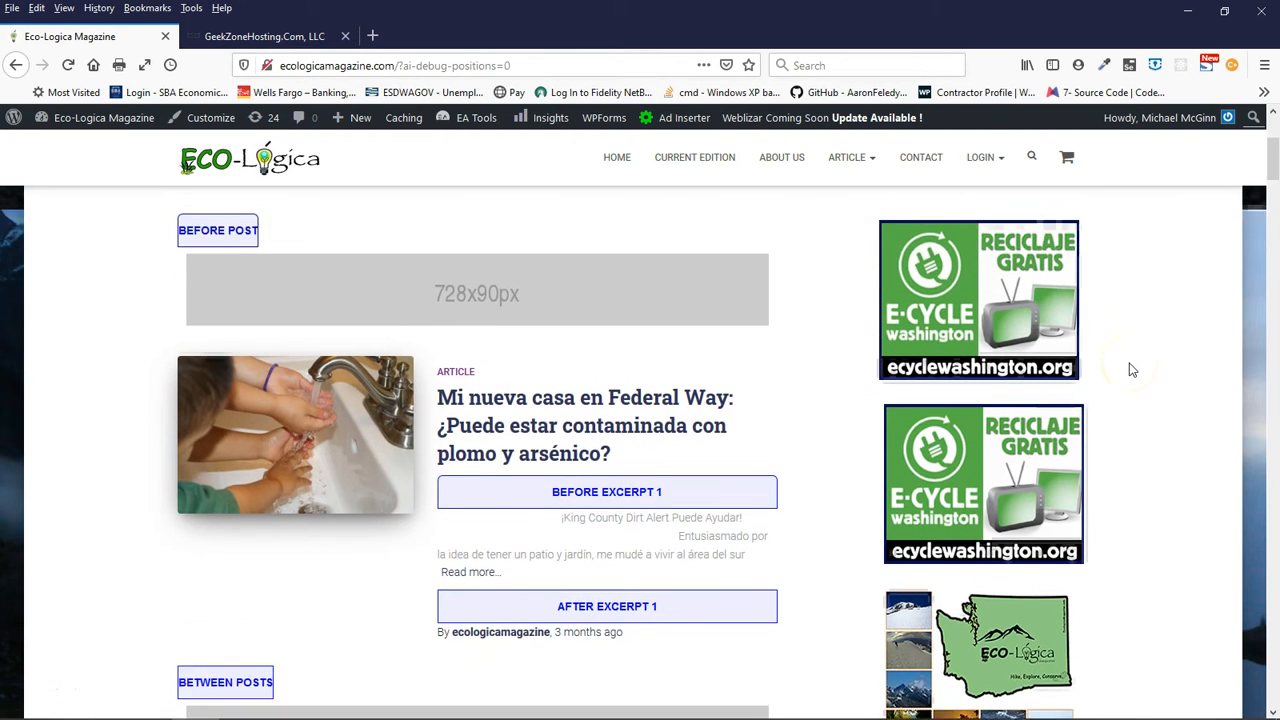
{"action": "scroll", "coordinate": [1131, 370], "scroll_direction": "down", "scroll_amount": 3}
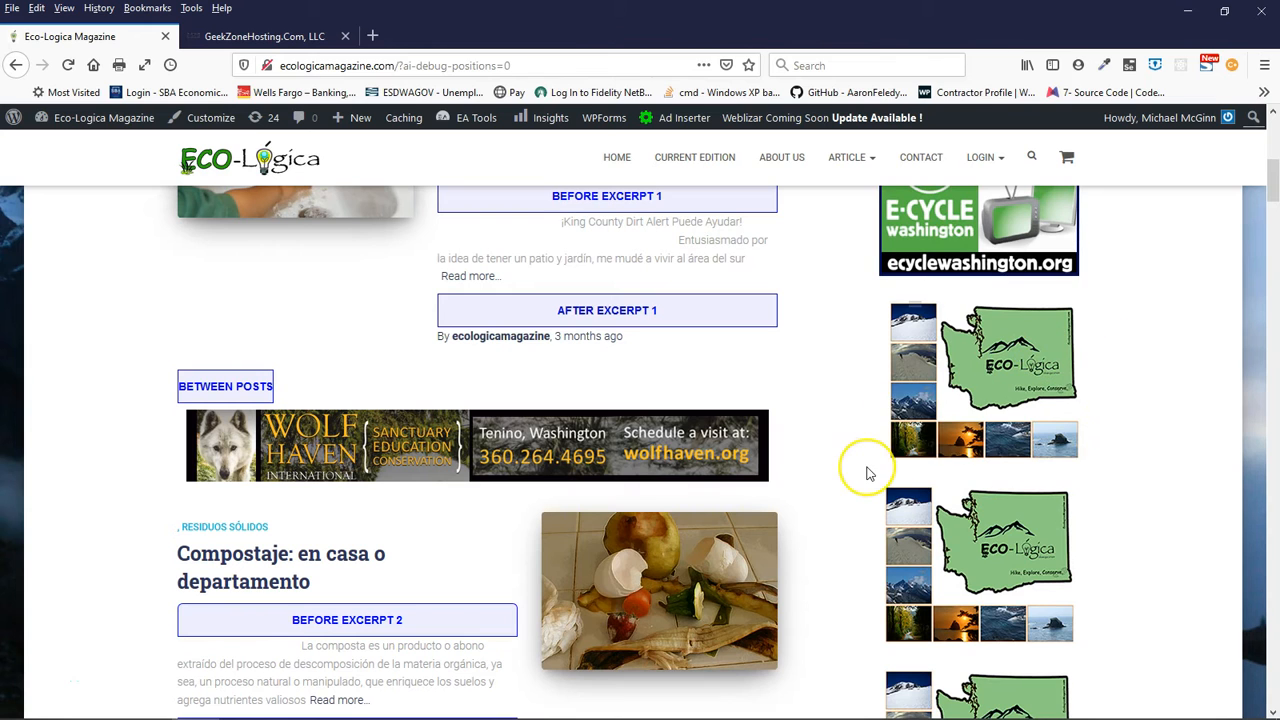
{"action": "scroll", "coordinate": [868, 470], "scroll_direction": "down", "scroll_amount": 5}
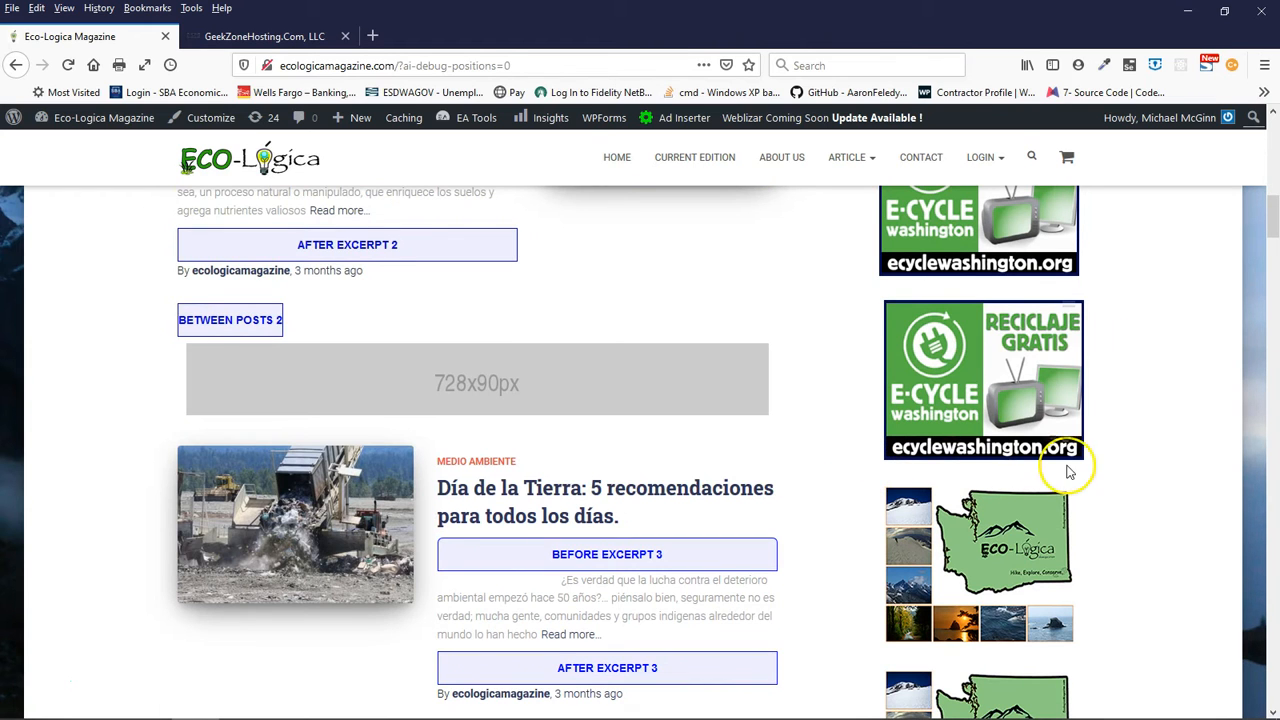
{"action": "scroll", "coordinate": [1157, 488], "scroll_direction": "up", "scroll_amount": 10}
{"action": "scroll", "coordinate": [1160, 493], "scroll_direction": "up", "scroll_amount": 1}
{"action": "scroll", "coordinate": [1160, 493], "scroll_direction": "down", "scroll_amount": 3}
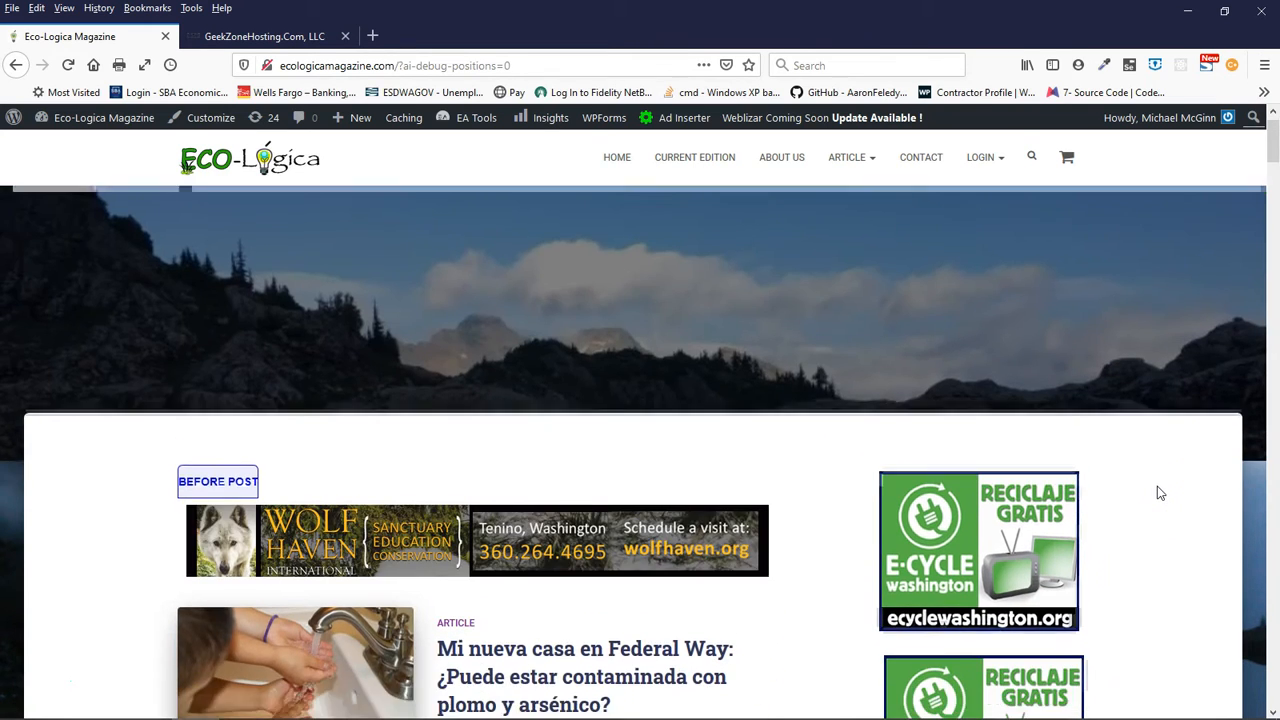
{"action": "scroll", "coordinate": [1160, 493], "scroll_direction": "up", "scroll_amount": 2}
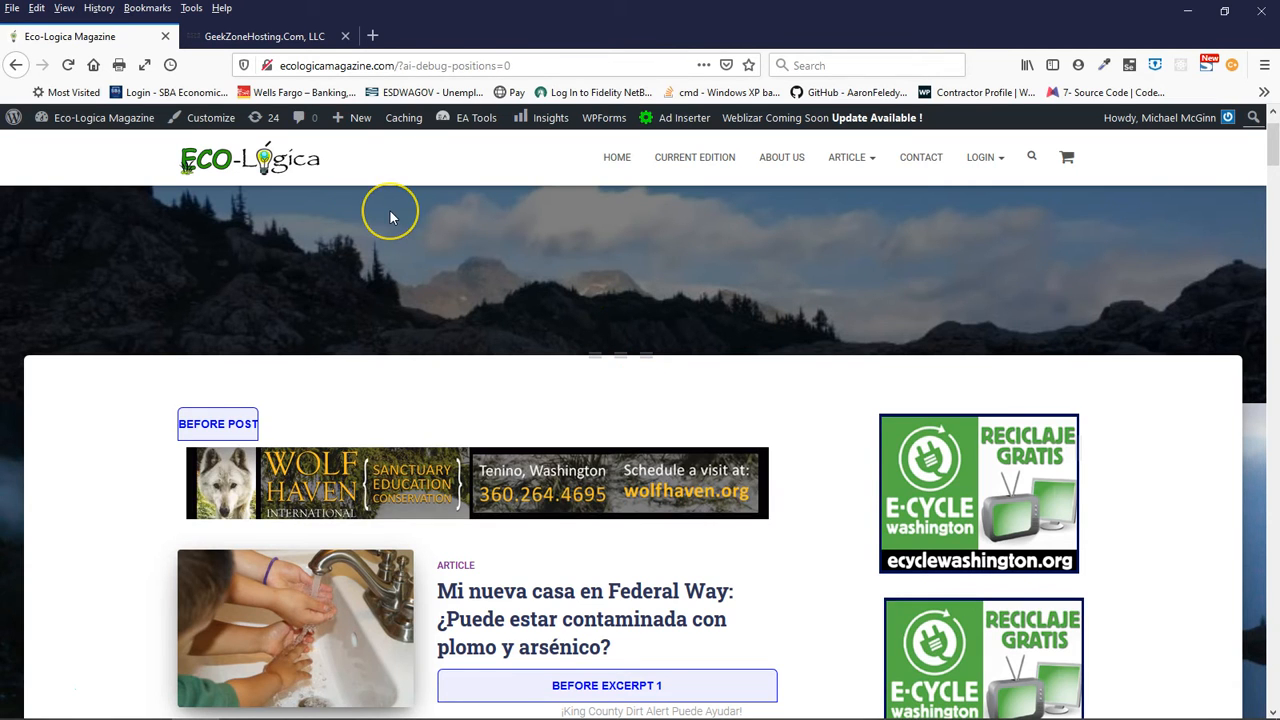
{"action": "scroll", "coordinate": [571, 357], "scroll_direction": "down", "scroll_amount": 3}
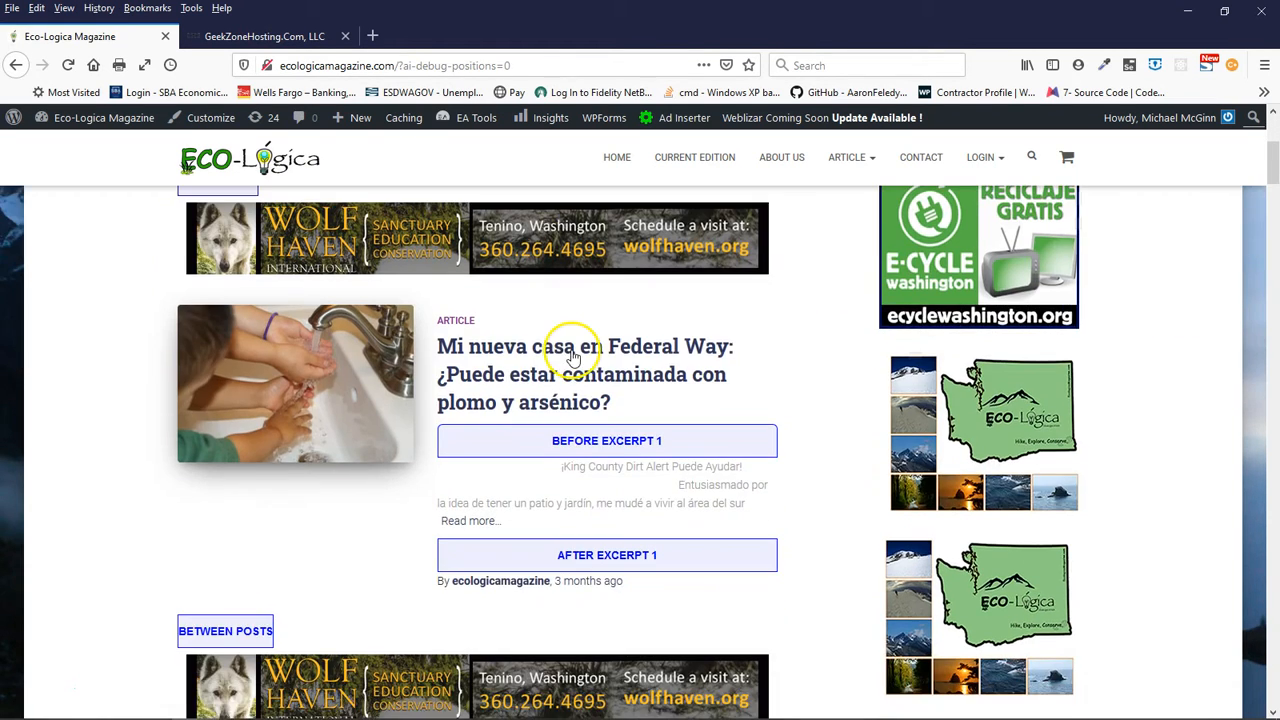
{"action": "scroll", "coordinate": [571, 357], "scroll_direction": "up", "scroll_amount": 2}
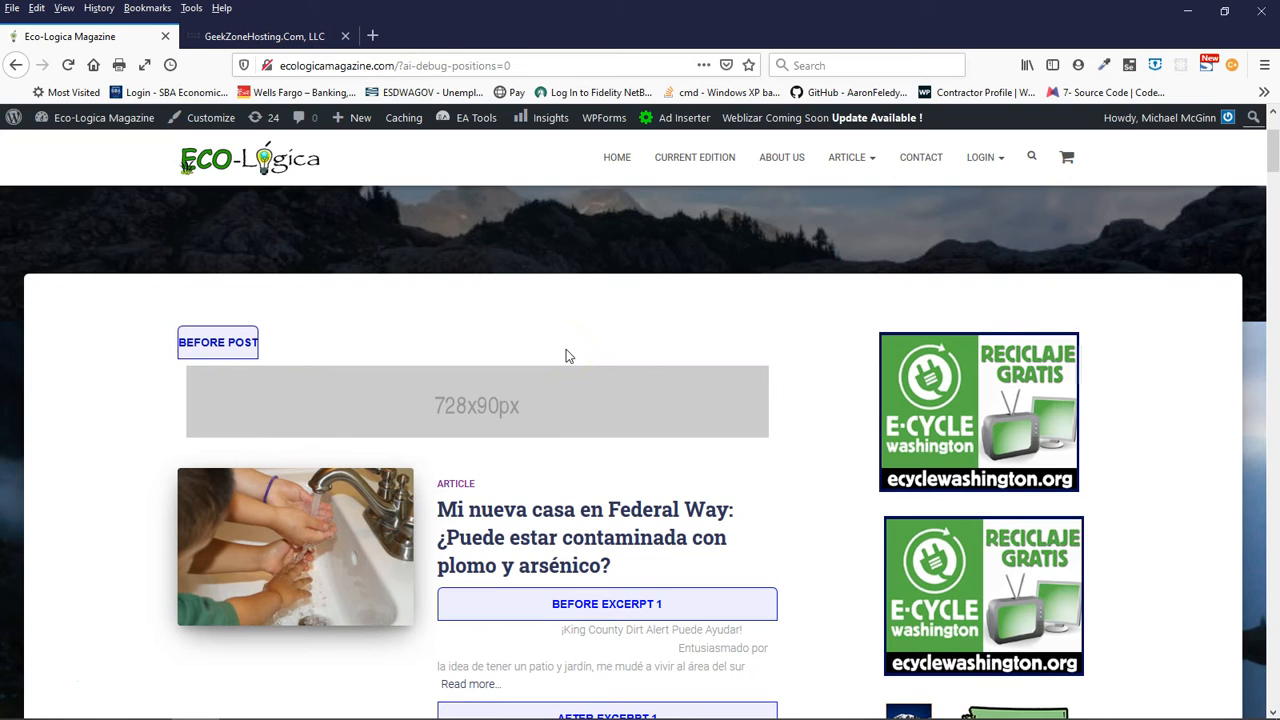
{"action": "scroll", "coordinate": [566, 352], "scroll_direction": "up", "scroll_amount": 2}
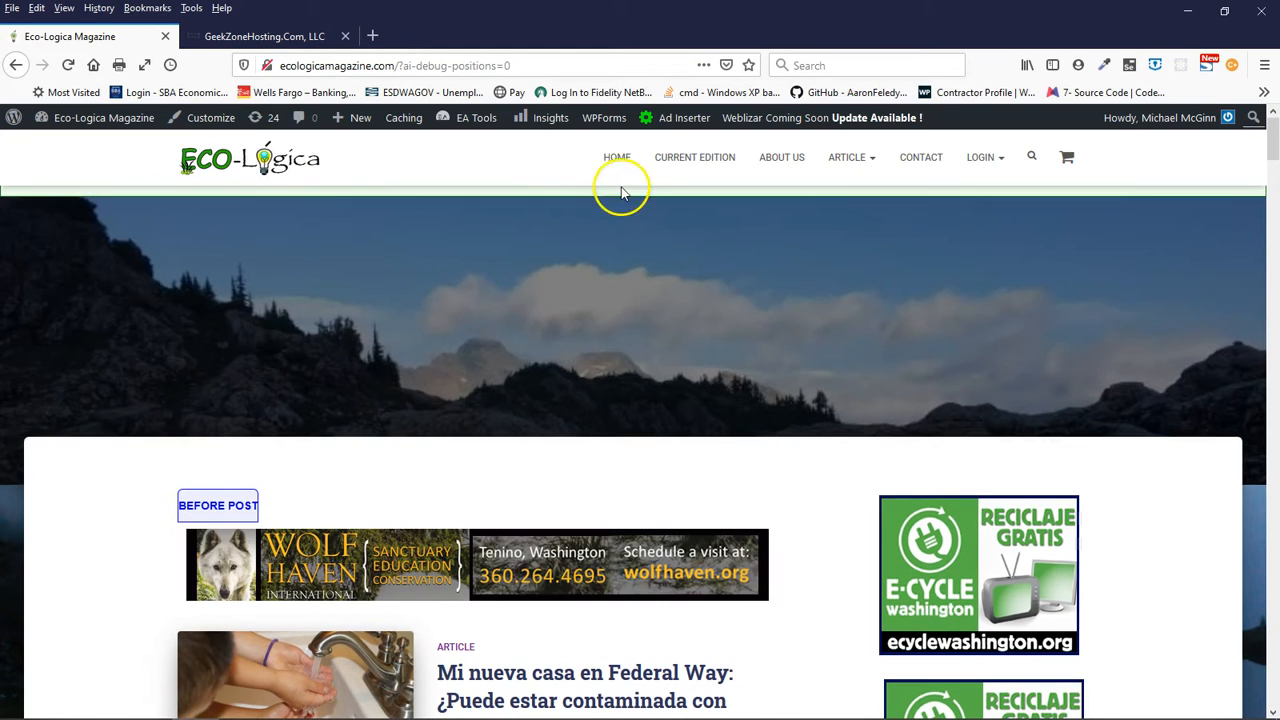
- Label the Ad Inserter blocks on the page and examine the block labels in the feed and sidebar
{"action": "mouse_move", "coordinate": [680, 122]}
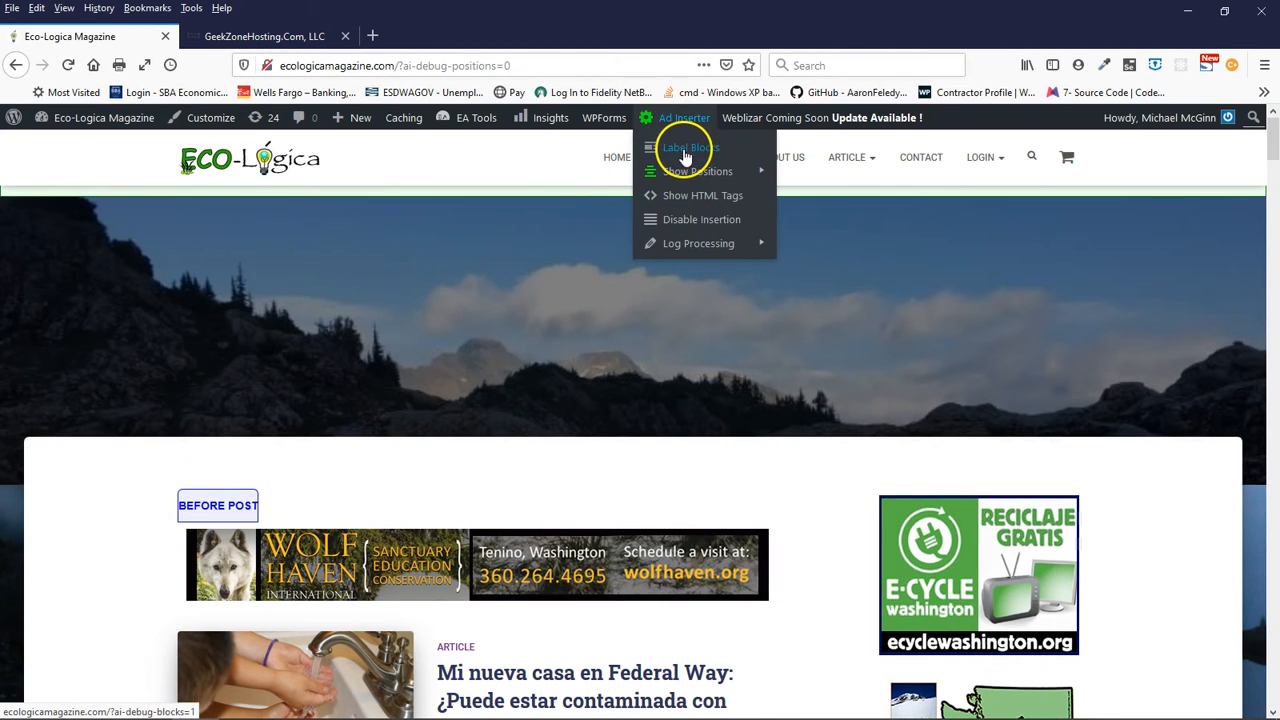
{"action": "left_click", "coordinate": [685, 157]}
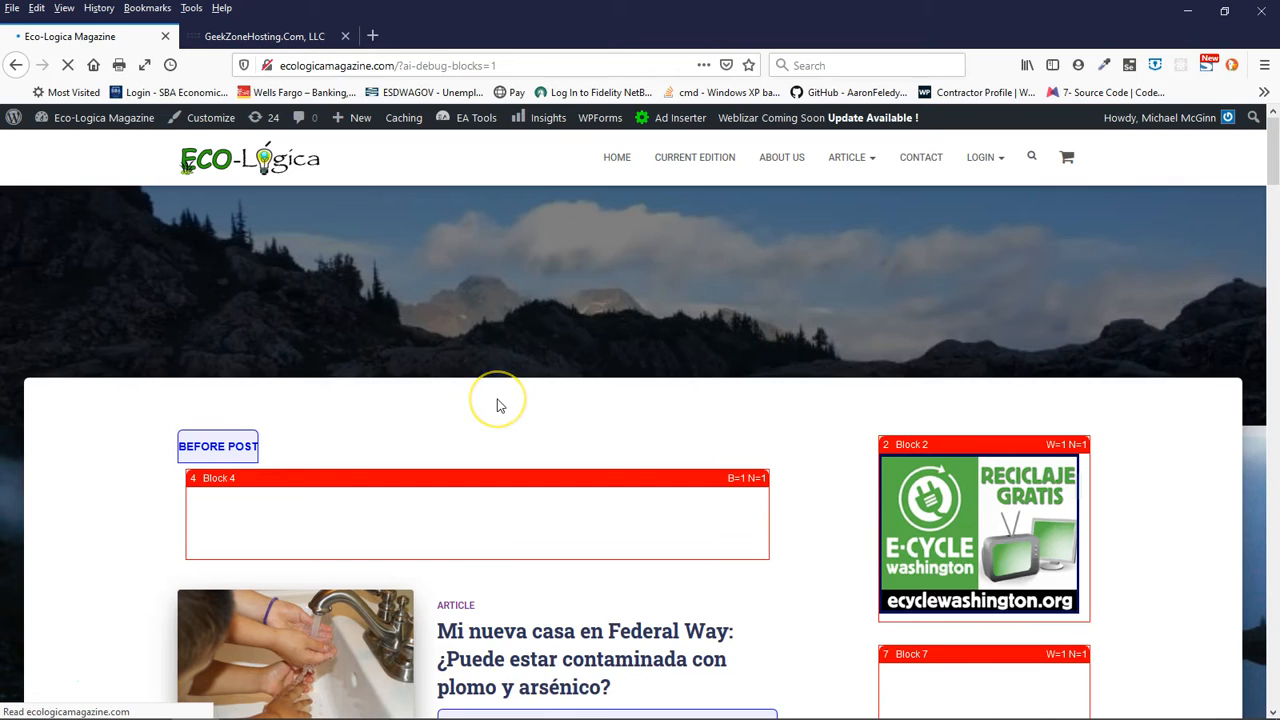
{"action": "scroll", "coordinate": [500, 405], "scroll_direction": "down", "scroll_amount": 3}
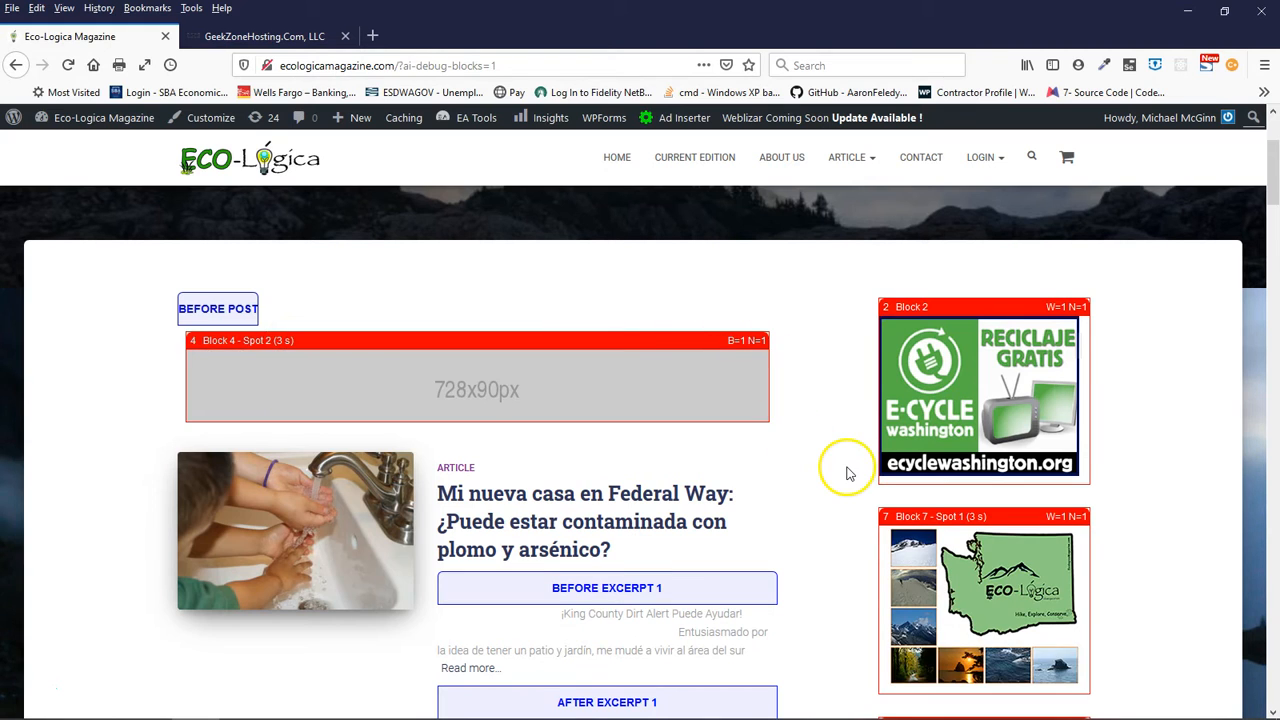
{"action": "scroll", "coordinate": [845, 473], "scroll_direction": "down", "scroll_amount": 4}
{"action": "scroll", "coordinate": [838, 470], "scroll_direction": "down", "scroll_amount": 3}
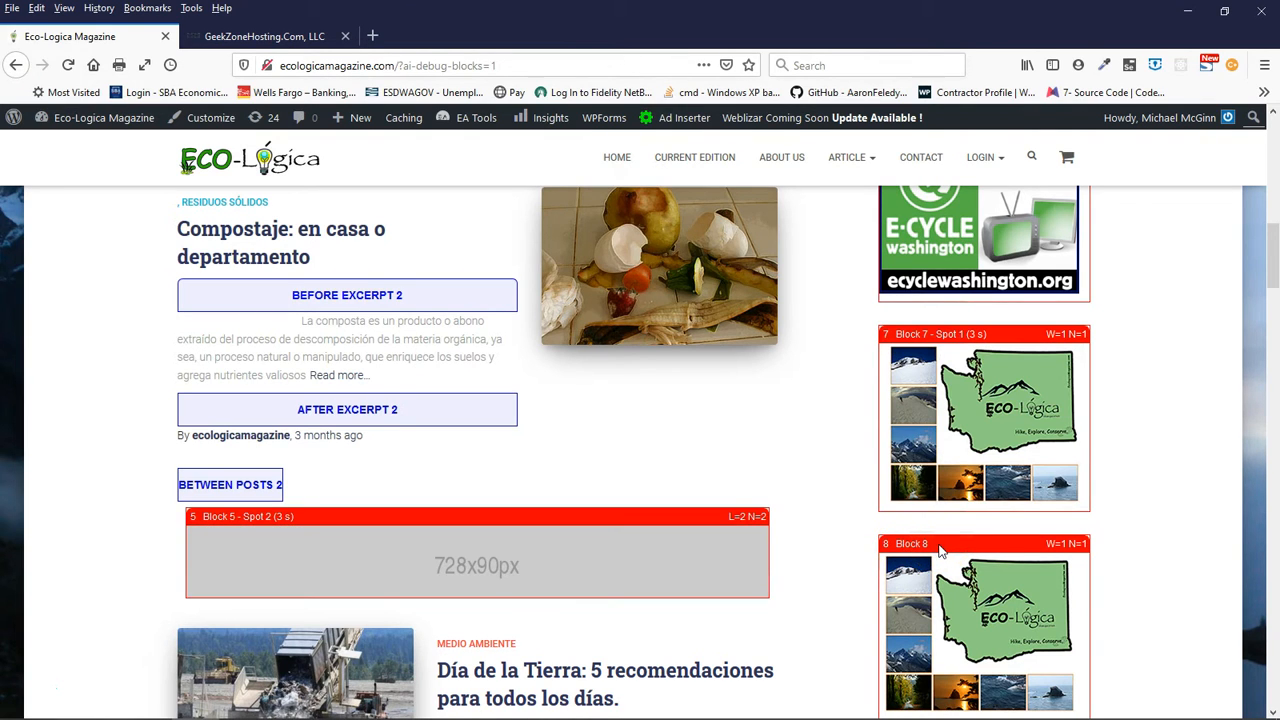
{"action": "scroll", "coordinate": [940, 550], "scroll_direction": "down", "scroll_amount": 1}
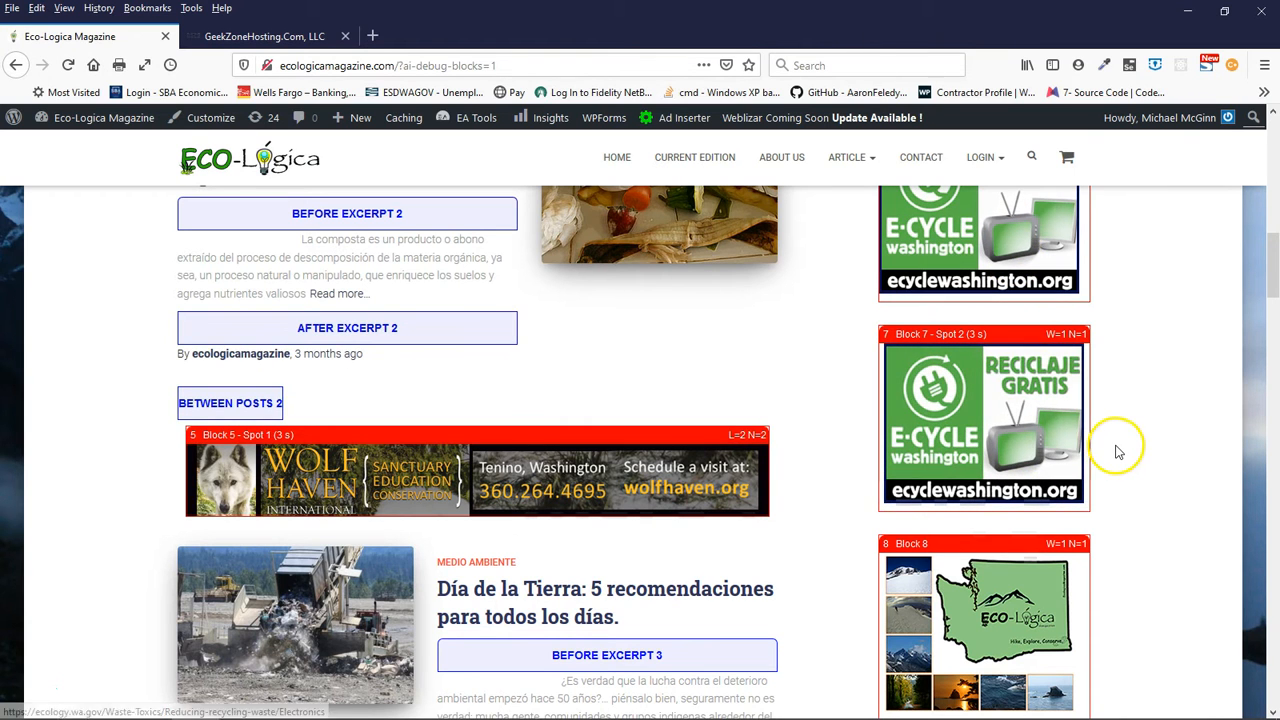
{"action": "scroll", "coordinate": [1118, 452], "scroll_direction": "up", "scroll_amount": 3}
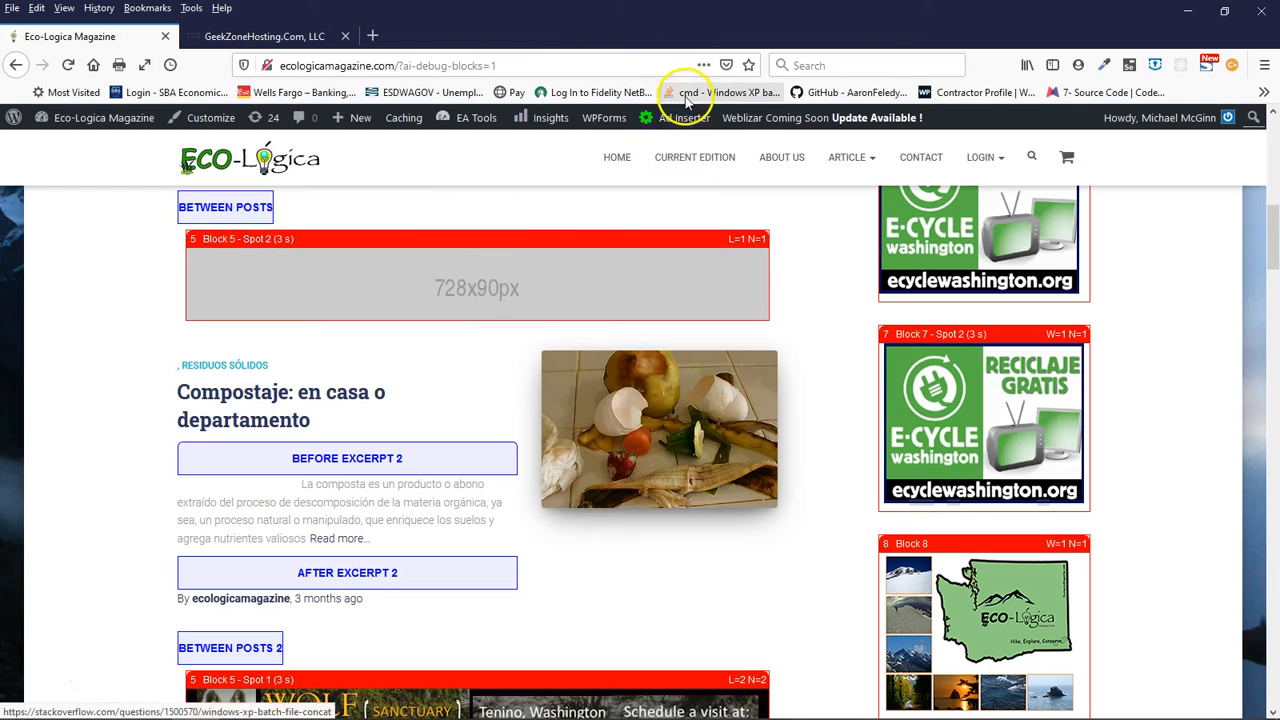
- Show the HTML tags with Ad Inserter and examine the tag markers in the first three article excerpts
{"action": "mouse_move", "coordinate": [682, 127]}
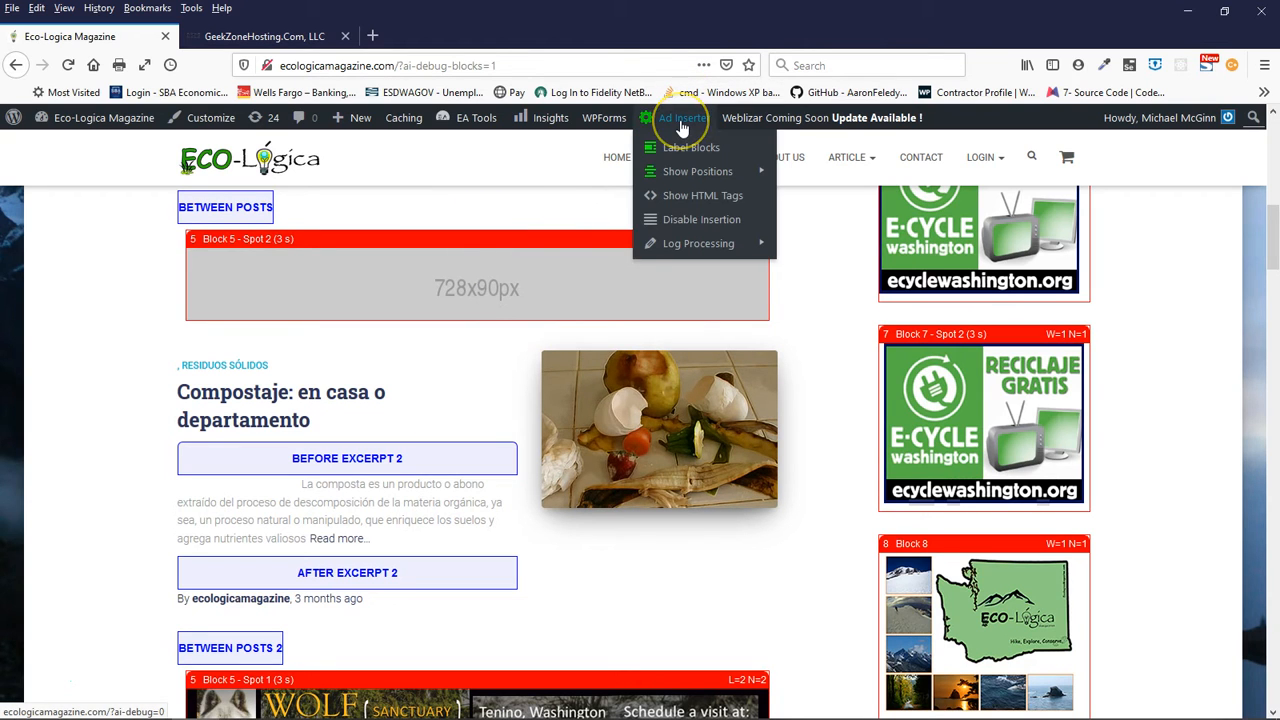
{"action": "left_click", "coordinate": [677, 199]}
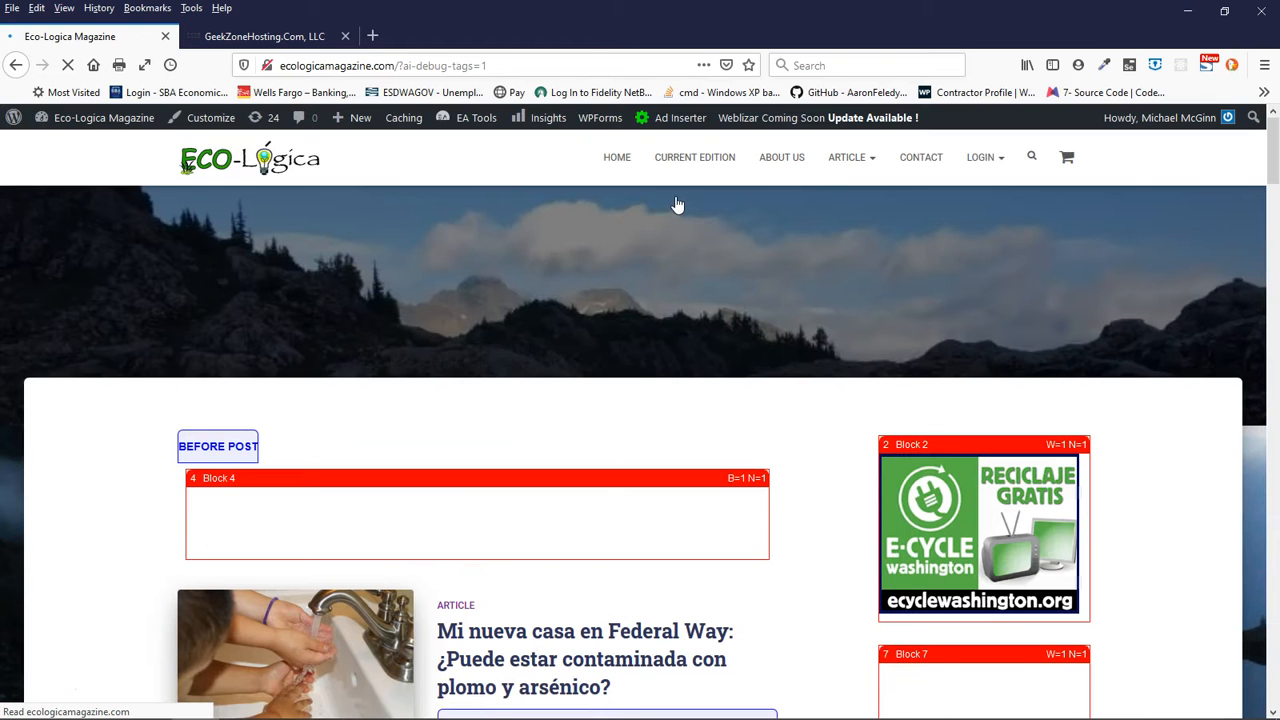
{"action": "scroll", "coordinate": [820, 528], "scroll_direction": "down", "scroll_amount": 3}
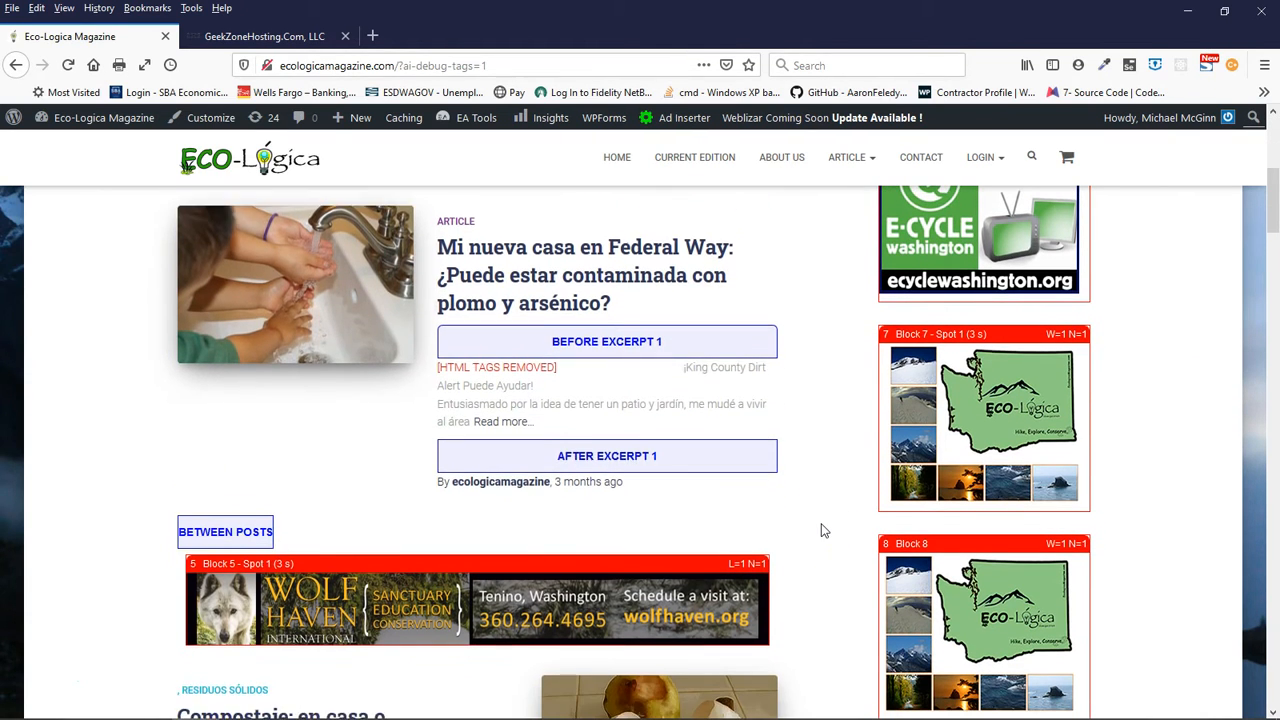
{"action": "scroll", "coordinate": [820, 530], "scroll_direction": "down", "scroll_amount": 1}
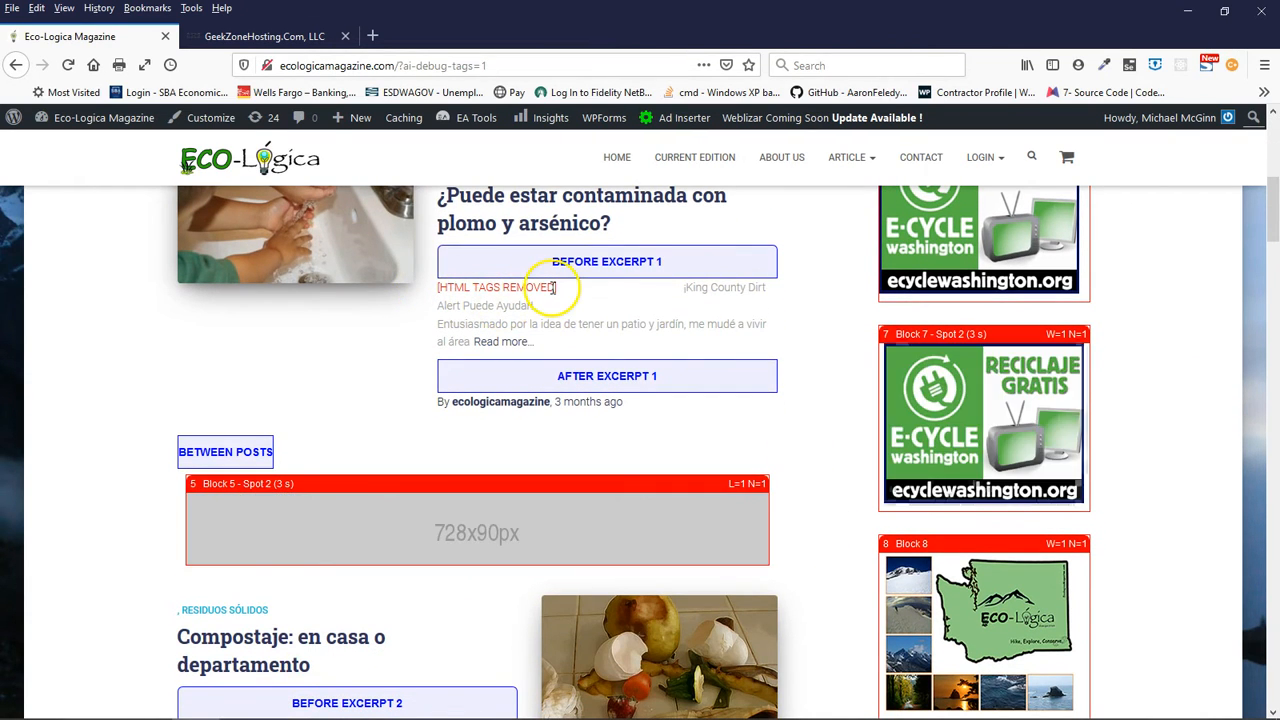
{"action": "scroll", "coordinate": [351, 420], "scroll_direction": "down", "scroll_amount": 3}
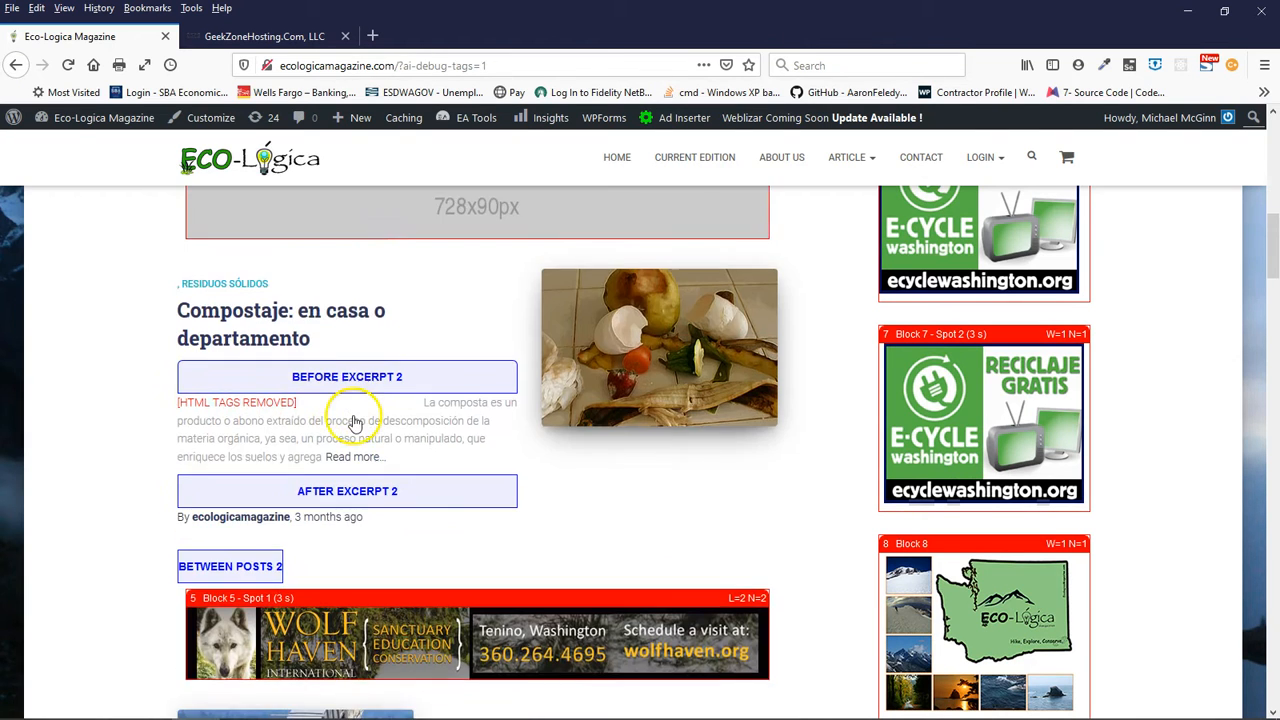
{"action": "scroll", "coordinate": [351, 420], "scroll_direction": "down", "scroll_amount": 3}
{"action": "scroll", "coordinate": [351, 420], "scroll_direction": "up", "scroll_amount": 2}
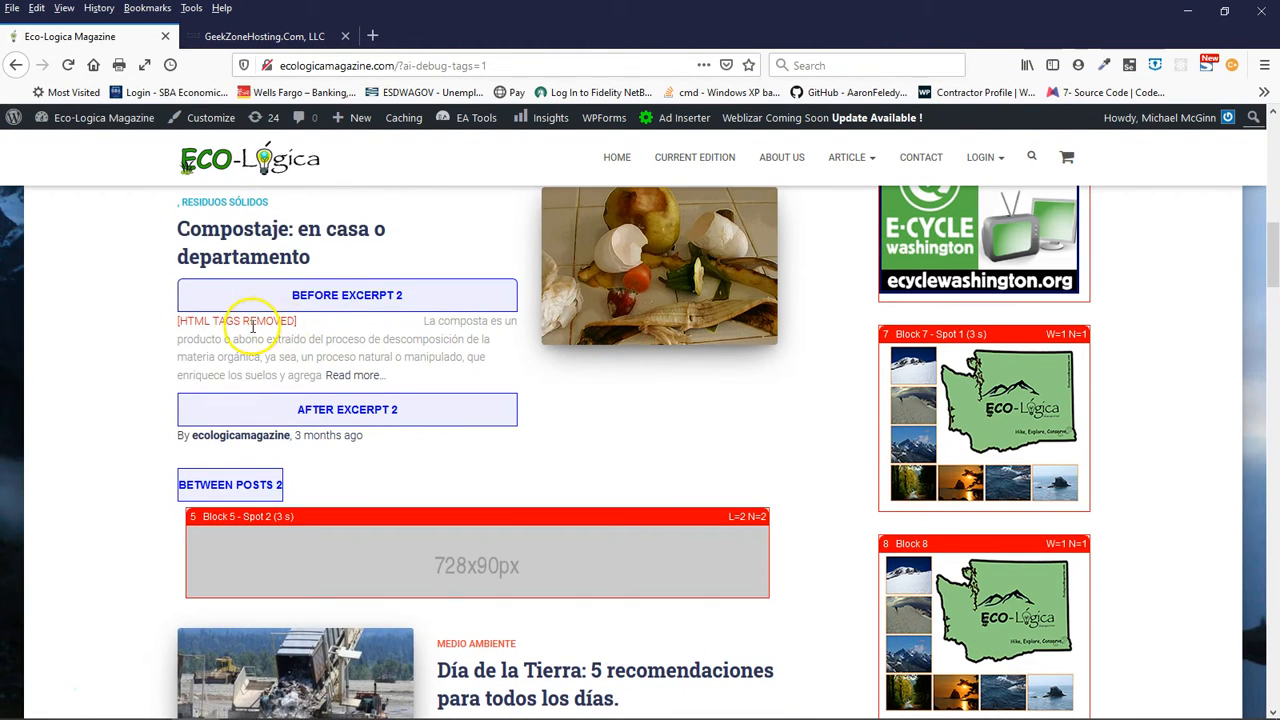
{"action": "scroll", "coordinate": [660, 482], "scroll_direction": "down", "scroll_amount": 3}
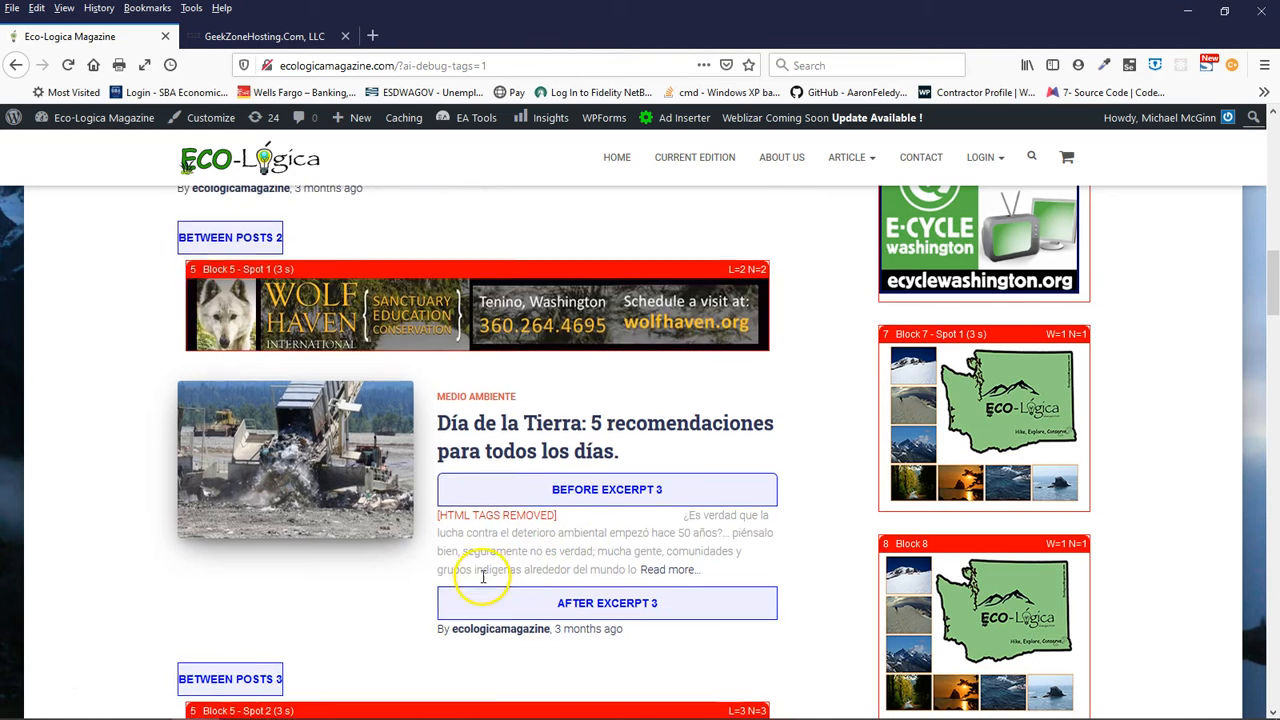
- Examine the HTML tag markers in the article excerpts down to the fifth article, then return to the header area
{"action": "scroll", "coordinate": [483, 577], "scroll_direction": "down", "scroll_amount": 7}
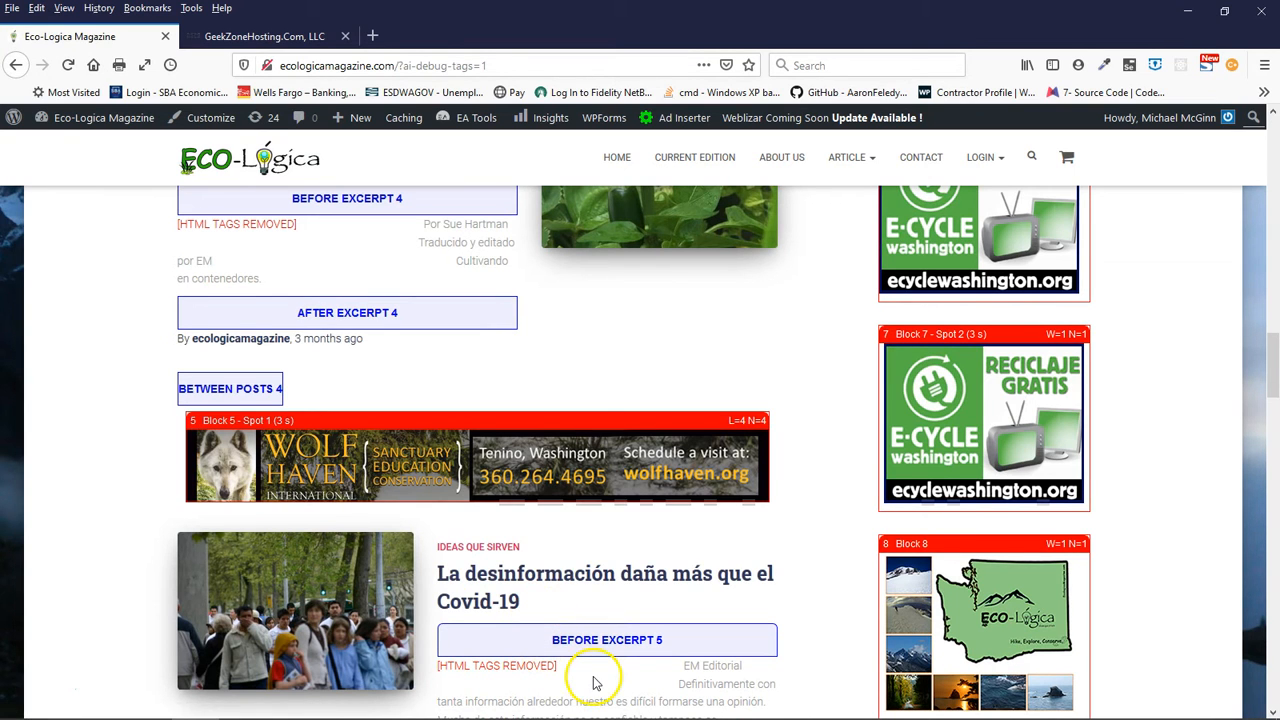
{"action": "scroll", "coordinate": [586, 676], "scroll_direction": "up", "scroll_amount": 10}
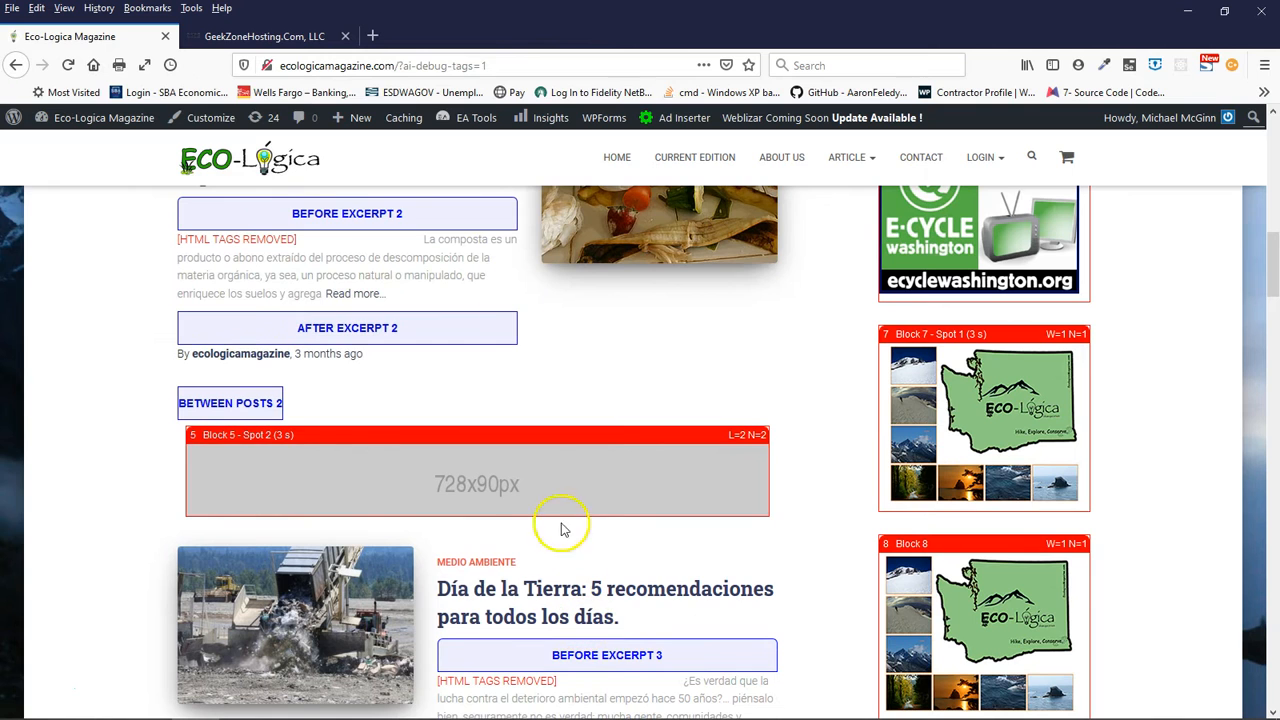
{"action": "scroll", "coordinate": [517, 364], "scroll_direction": "up", "scroll_amount": 5}
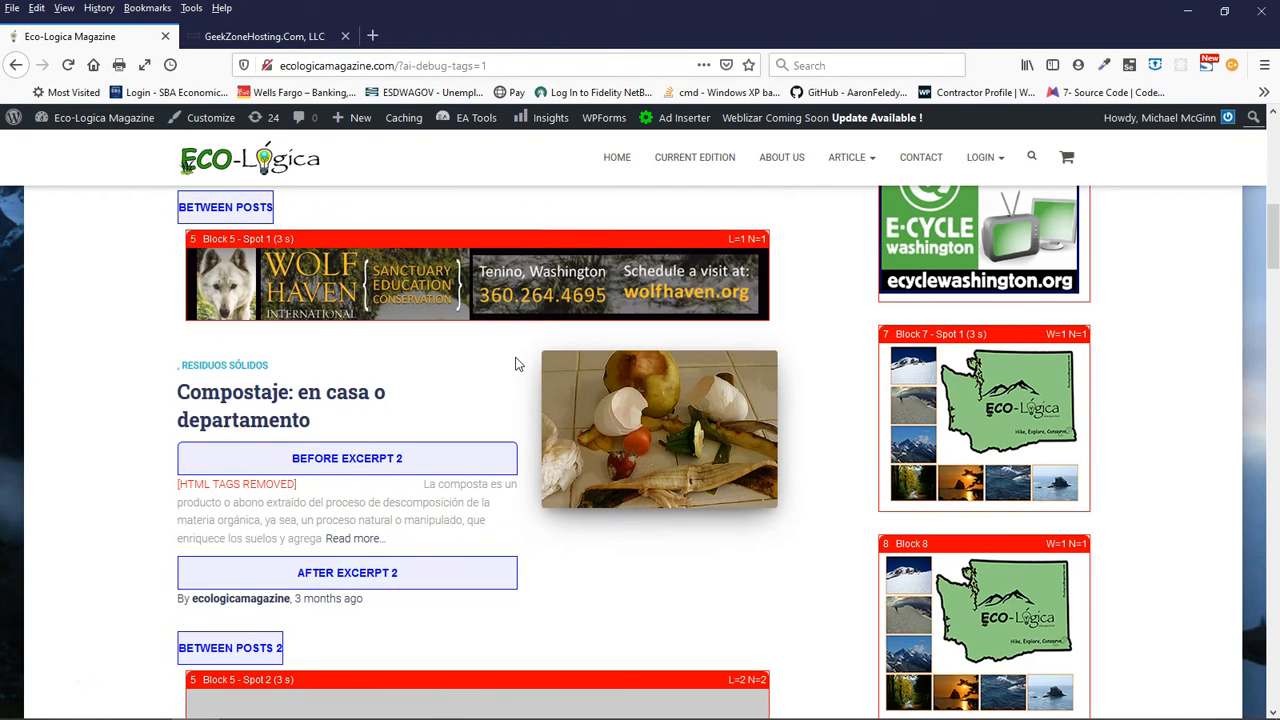
{"action": "scroll", "coordinate": [517, 364], "scroll_direction": "up", "scroll_amount": 3}
{"action": "scroll", "coordinate": [517, 364], "scroll_direction": "down", "scroll_amount": 1}
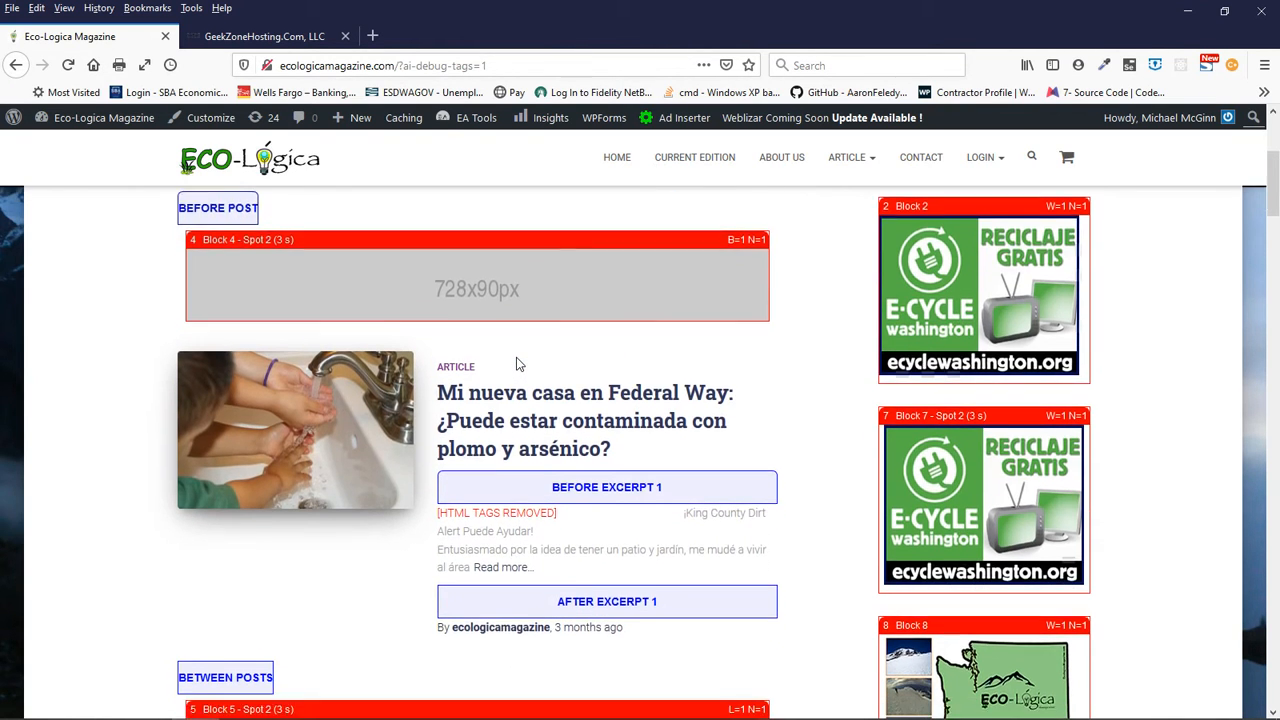
{"action": "scroll", "coordinate": [791, 420], "scroll_direction": "up", "scroll_amount": 4}
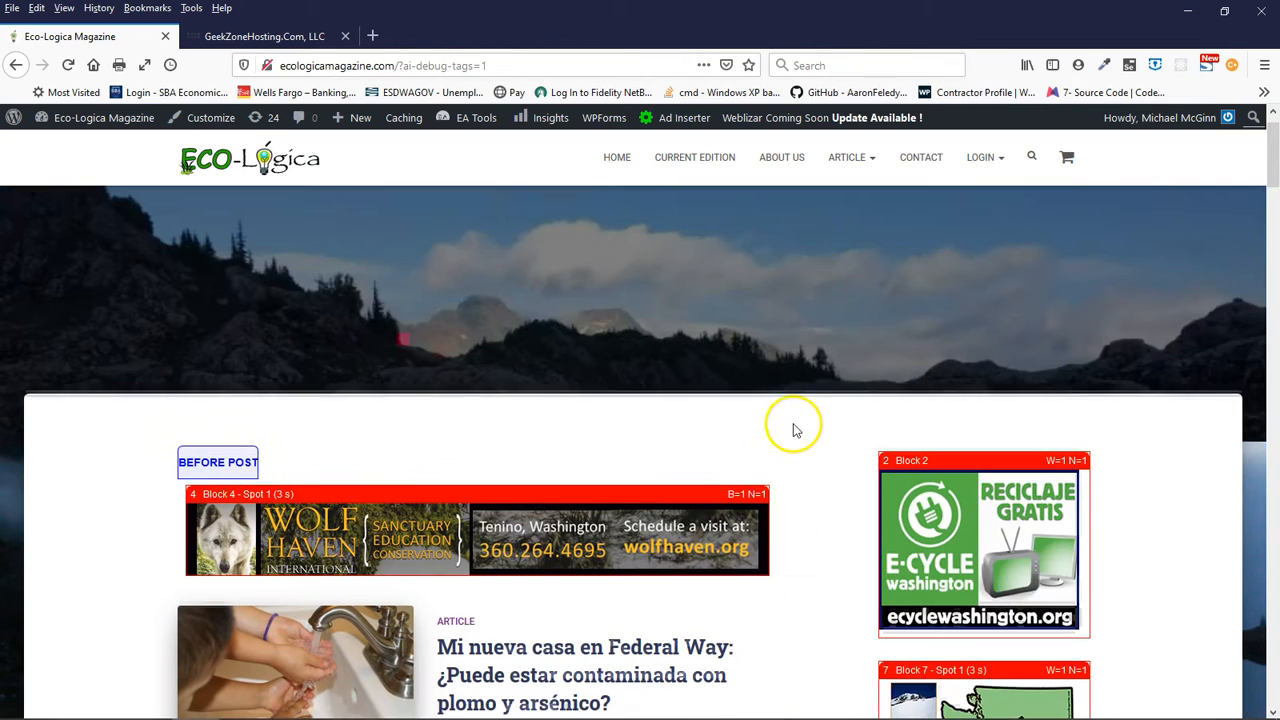
- Disable ad insertion with Ad Inserter and check the start of the article feed and the sidebar area
{"action": "mouse_move", "coordinate": [683, 129]}
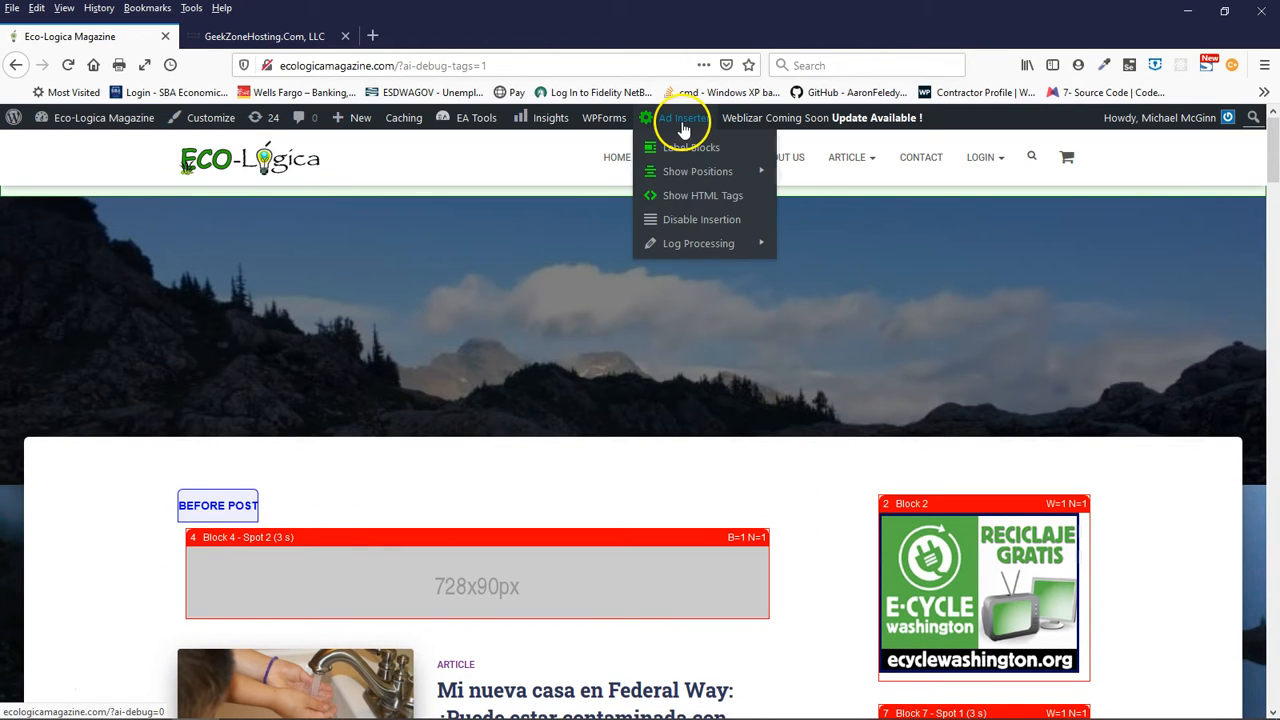
{"action": "left_click", "coordinate": [693, 222]}
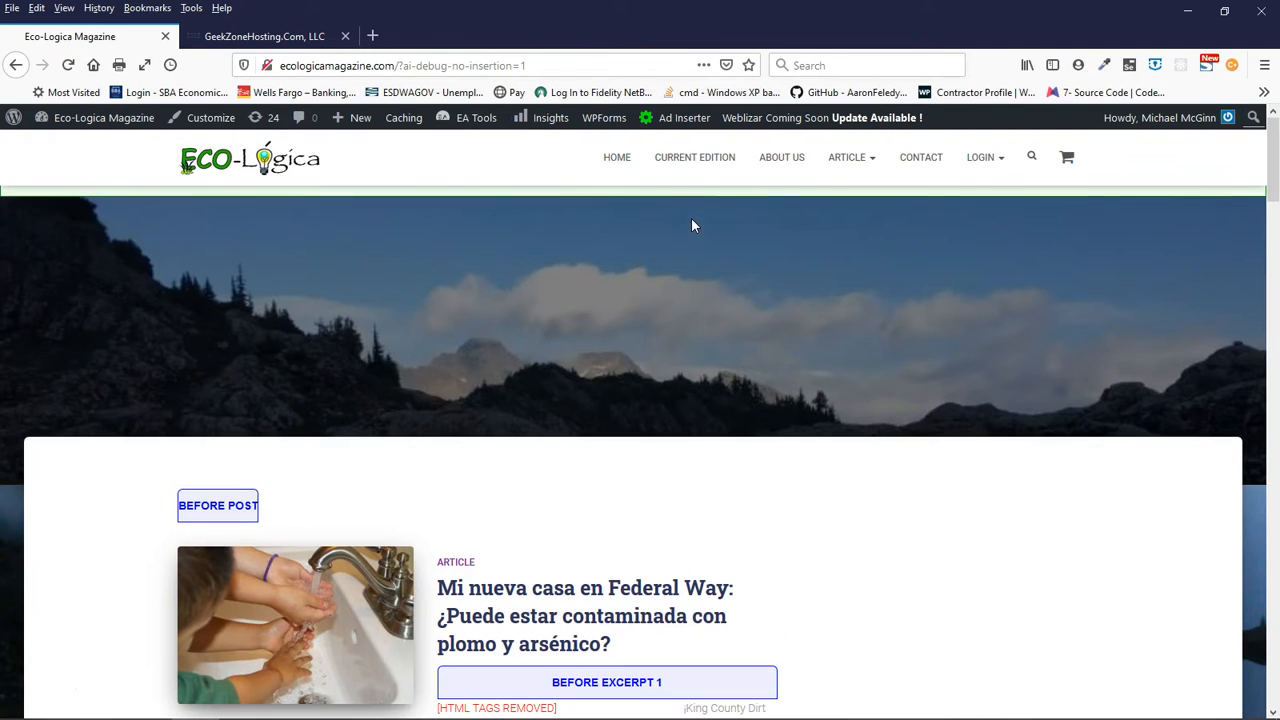
{"action": "scroll", "coordinate": [660, 494], "scroll_direction": "down", "scroll_amount": 3}
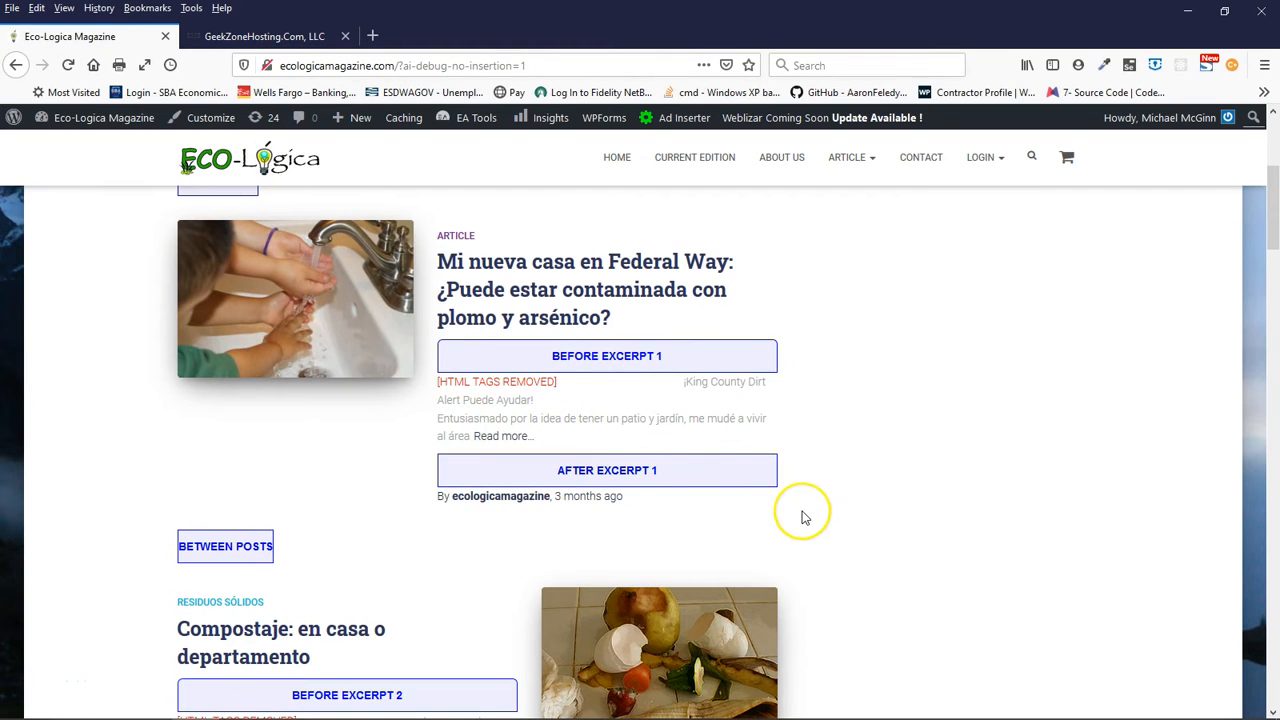
{"action": "scroll", "coordinate": [806, 517], "scroll_direction": "up", "scroll_amount": 3}
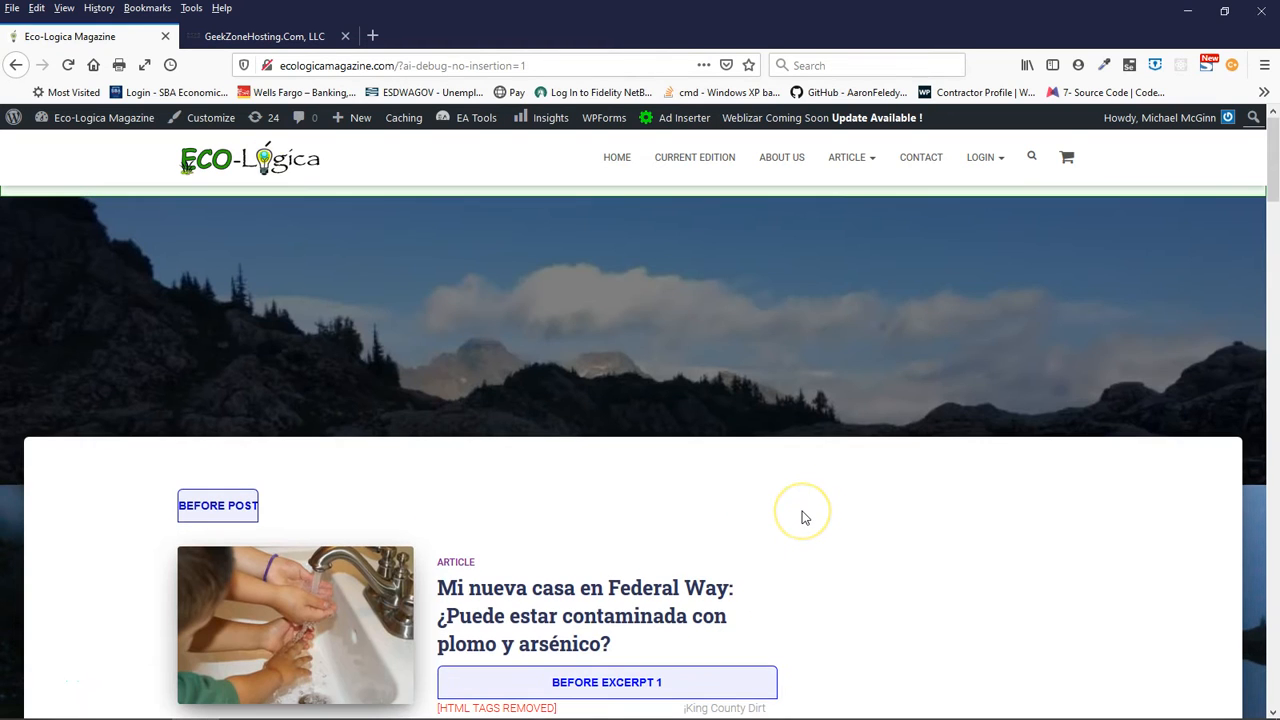
- Turn off Ad Inserter's block labels and position markers, and check the article feed without them
{"action": "mouse_move", "coordinate": [686, 117]}
{"action": "left_click", "coordinate": [685, 148]}
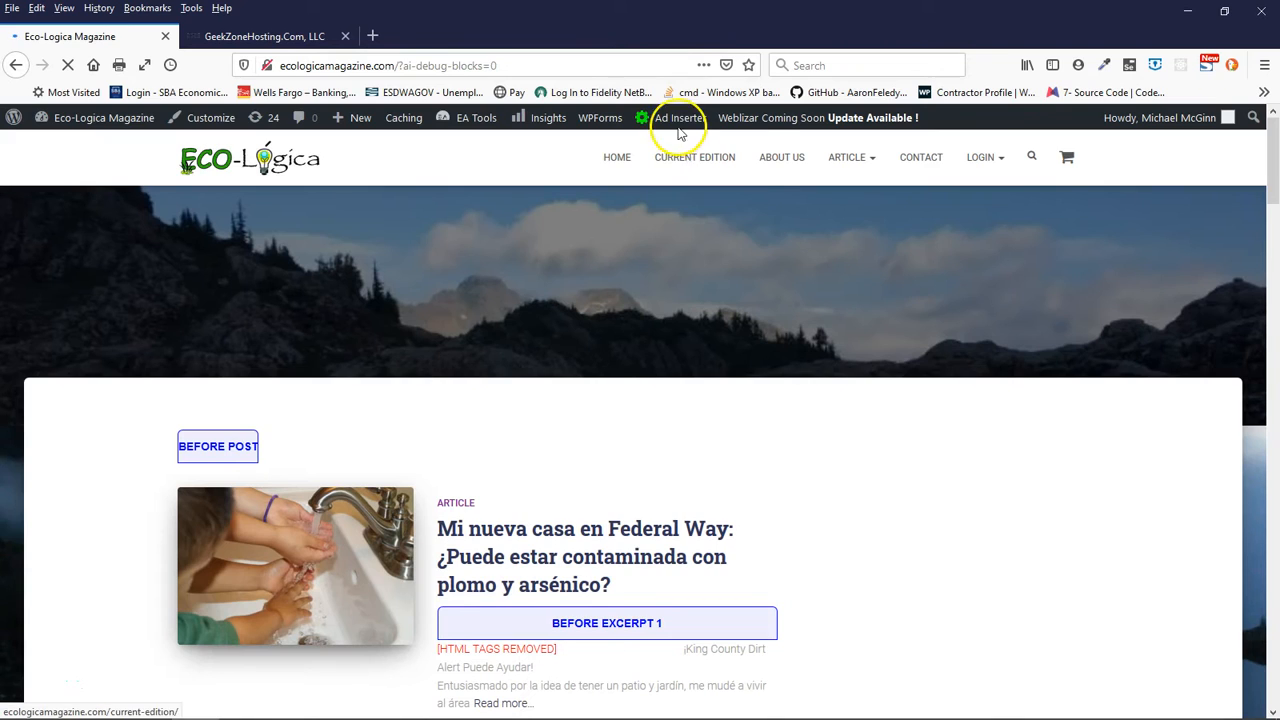
{"action": "mouse_move", "coordinate": [680, 120]}
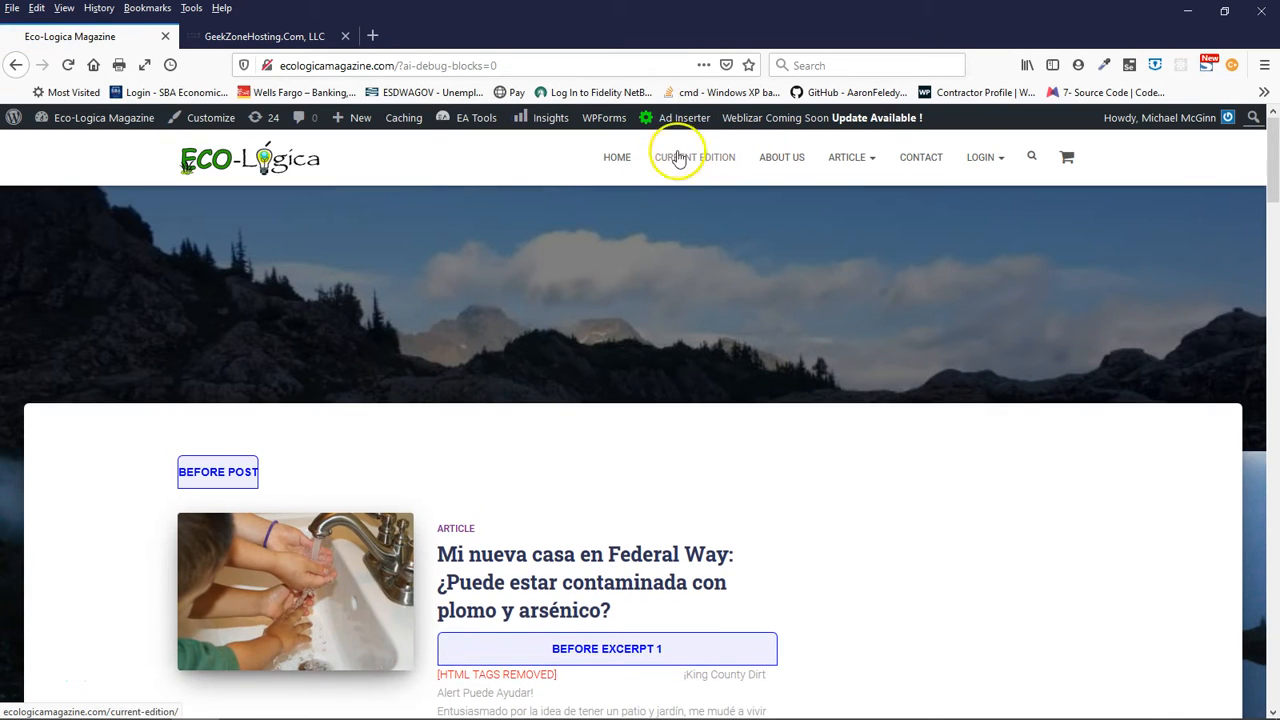
{"action": "mouse_move", "coordinate": [686, 128]}
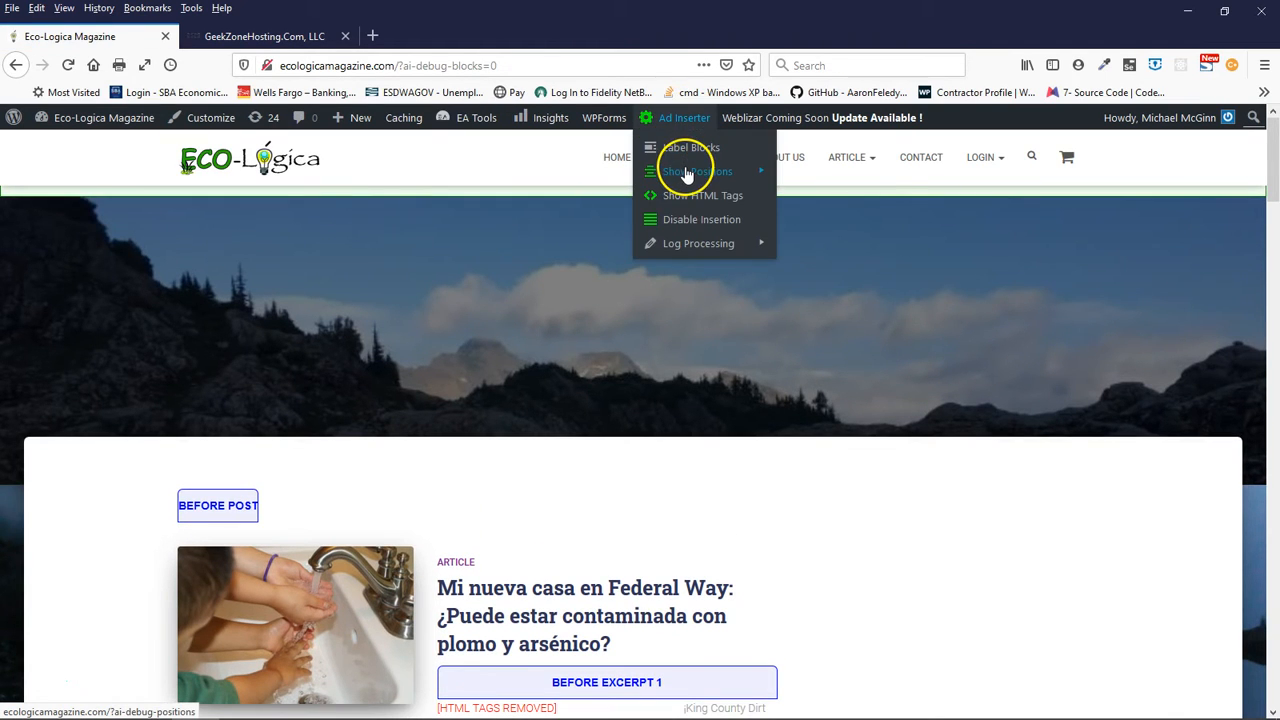
{"action": "mouse_move", "coordinate": [688, 176]}
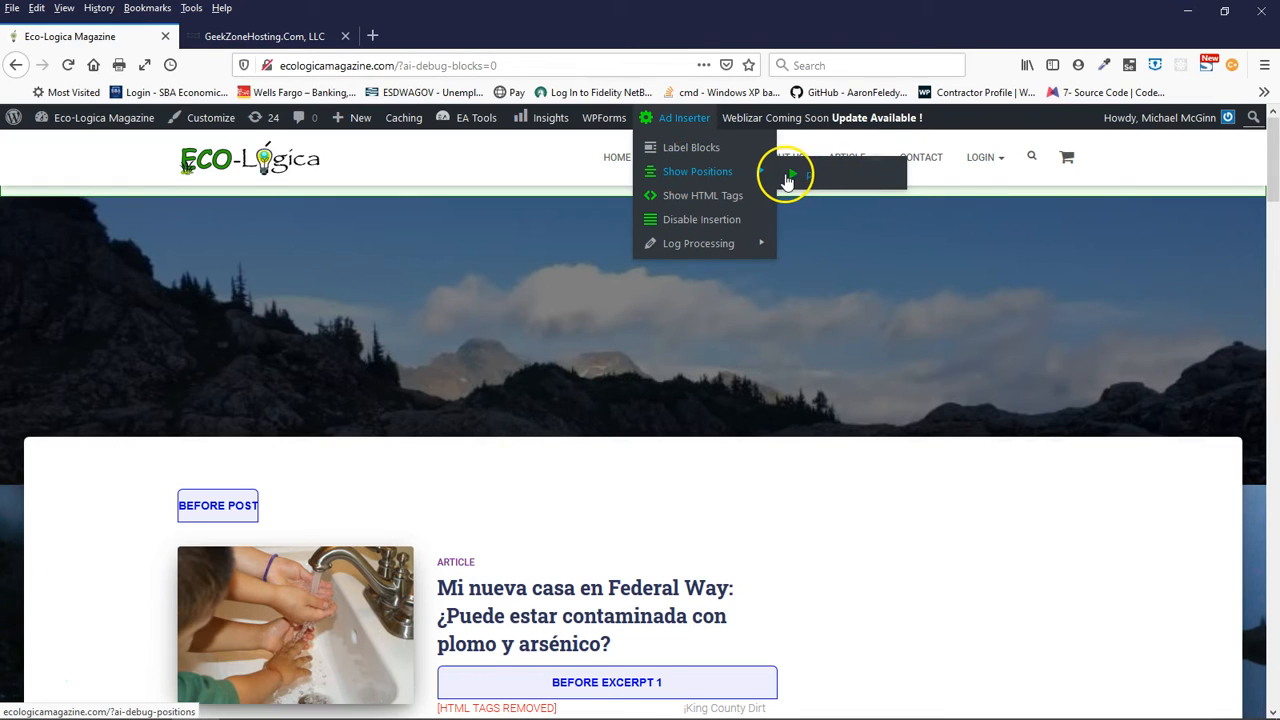
{"action": "left_click", "coordinate": [722, 176]}
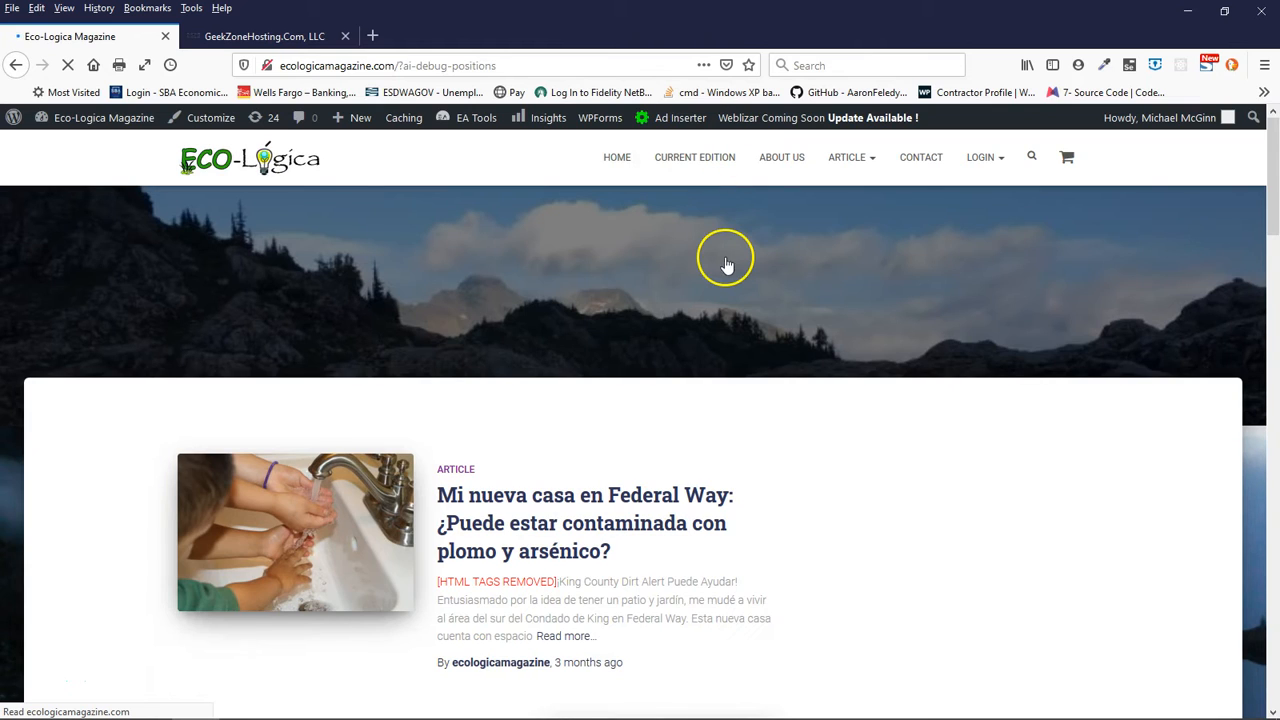
{"action": "scroll", "coordinate": [727, 263], "scroll_direction": "down", "scroll_amount": 5}
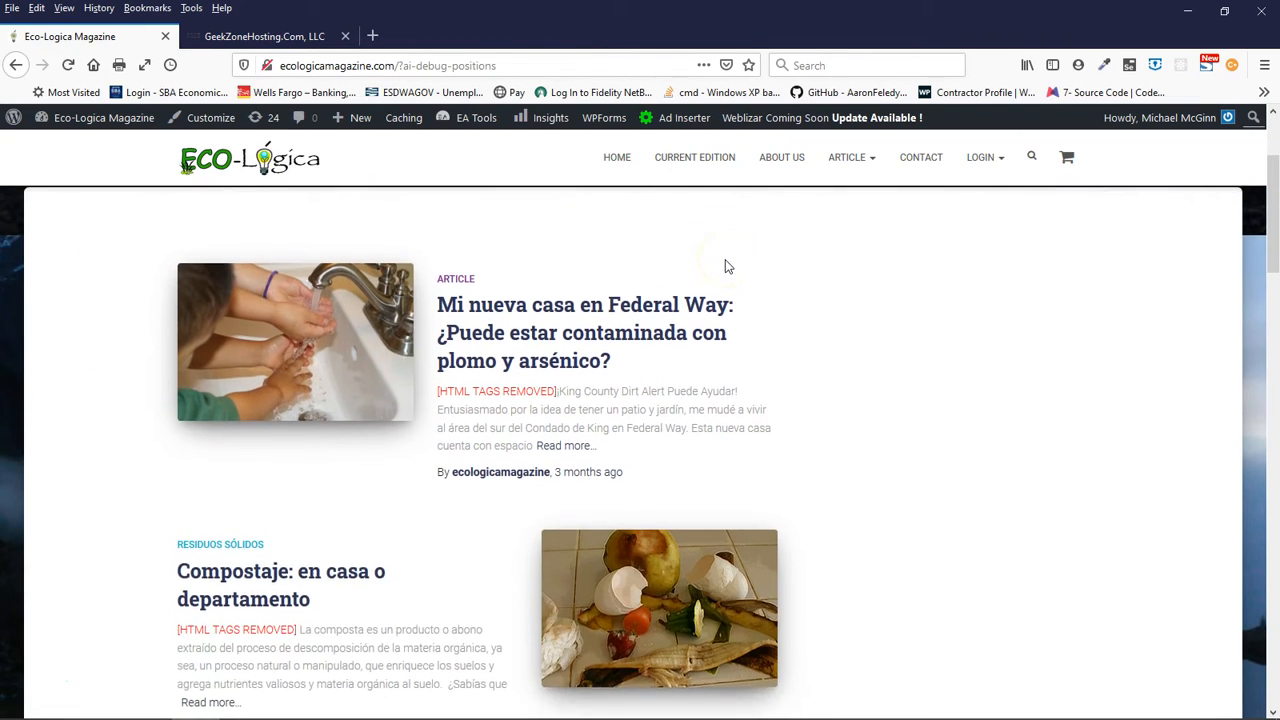
{"action": "scroll", "coordinate": [727, 265], "scroll_direction": "down", "scroll_amount": 5}
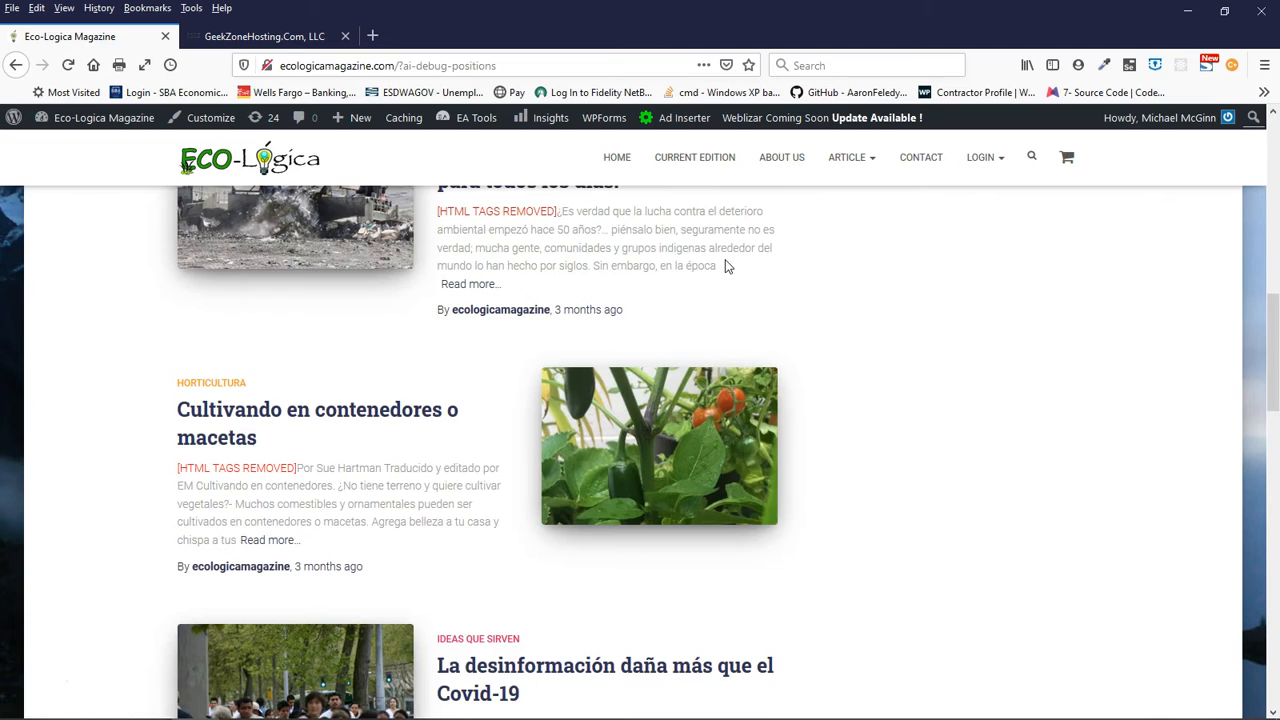
{"action": "scroll", "coordinate": [727, 265], "scroll_direction": "up", "scroll_amount": 4}
{"action": "scroll", "coordinate": [725, 259], "scroll_direction": "up", "scroll_amount": 5}
- Turn off Ad Inserter's HTML tag display and re-enable ad insertion on the page
{"action": "mouse_move", "coordinate": [684, 117]}
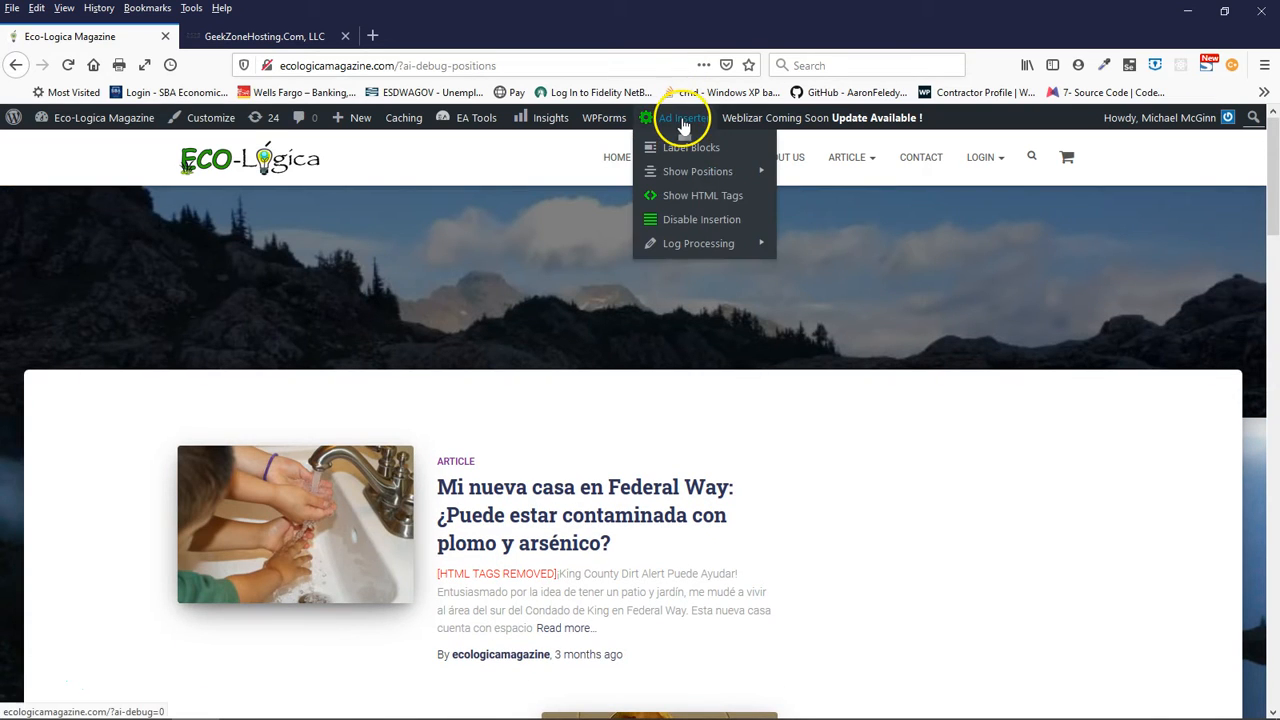
{"action": "left_click", "coordinate": [702, 197]}
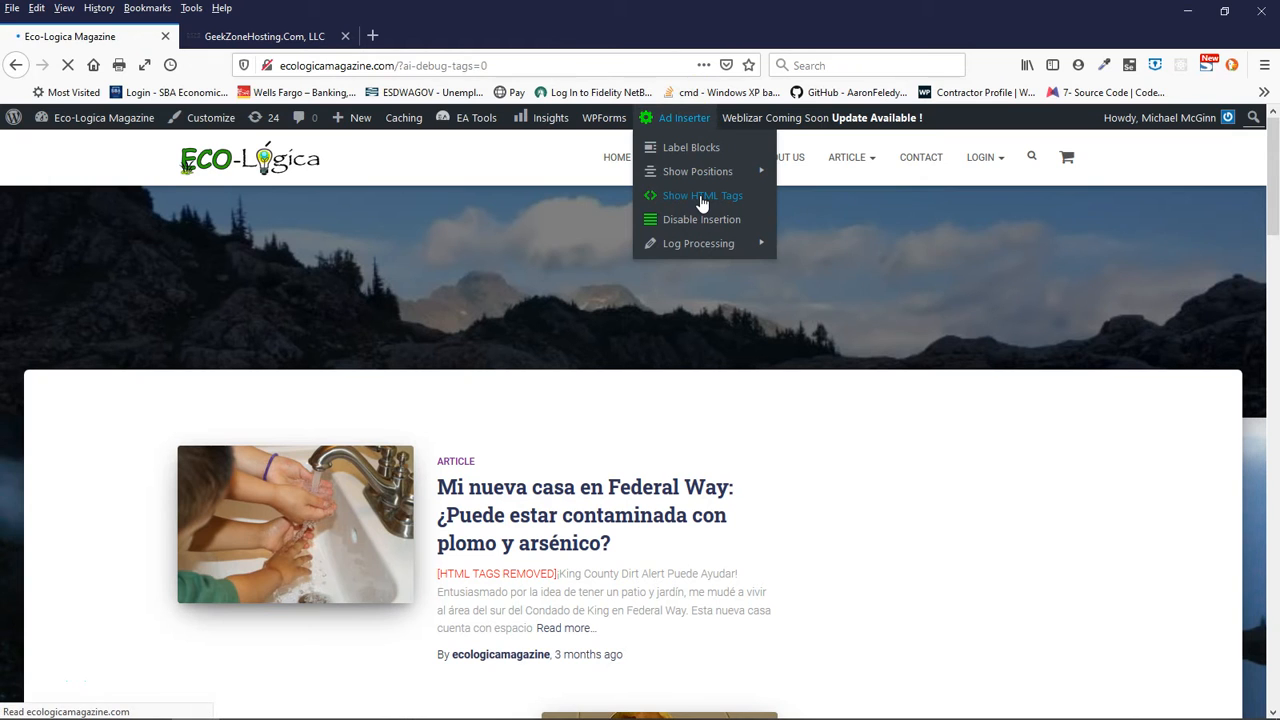
{"action": "scroll", "coordinate": [687, 323], "scroll_direction": "down", "scroll_amount": 1}
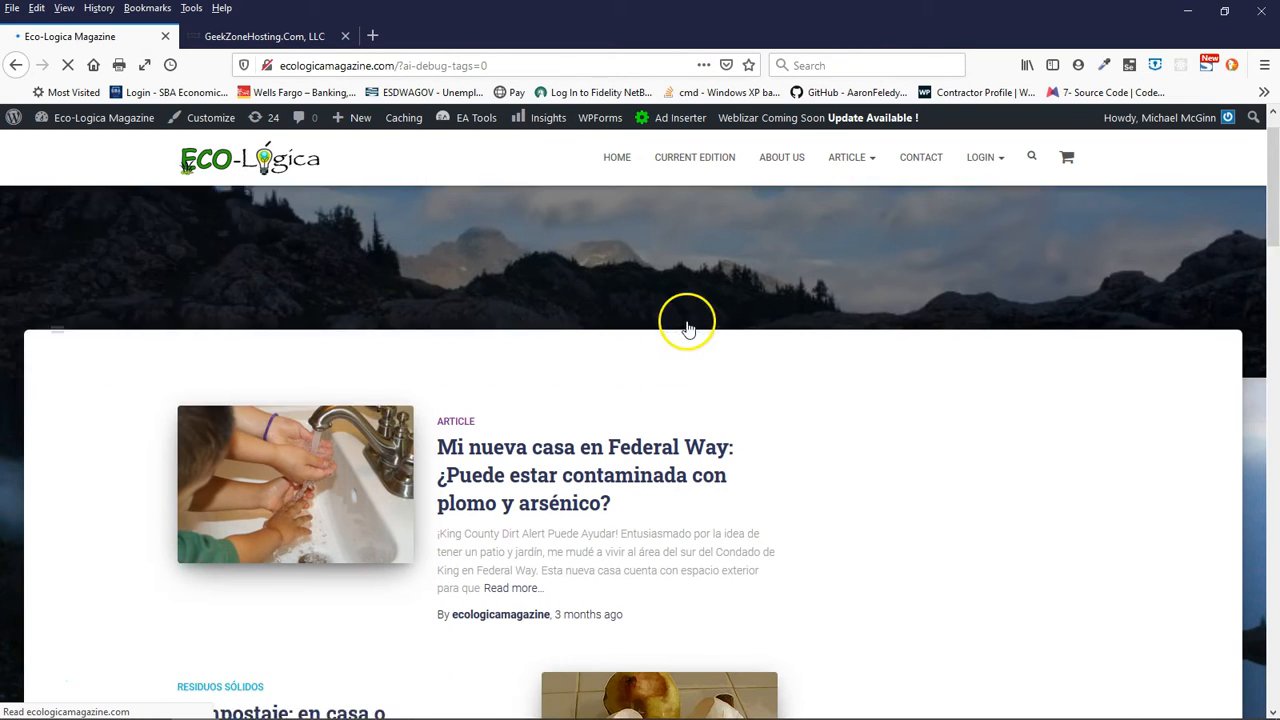
{"action": "scroll", "coordinate": [687, 323], "scroll_direction": "down", "scroll_amount": 3}
{"action": "scroll", "coordinate": [480, 405], "scroll_direction": "down", "scroll_amount": 5}
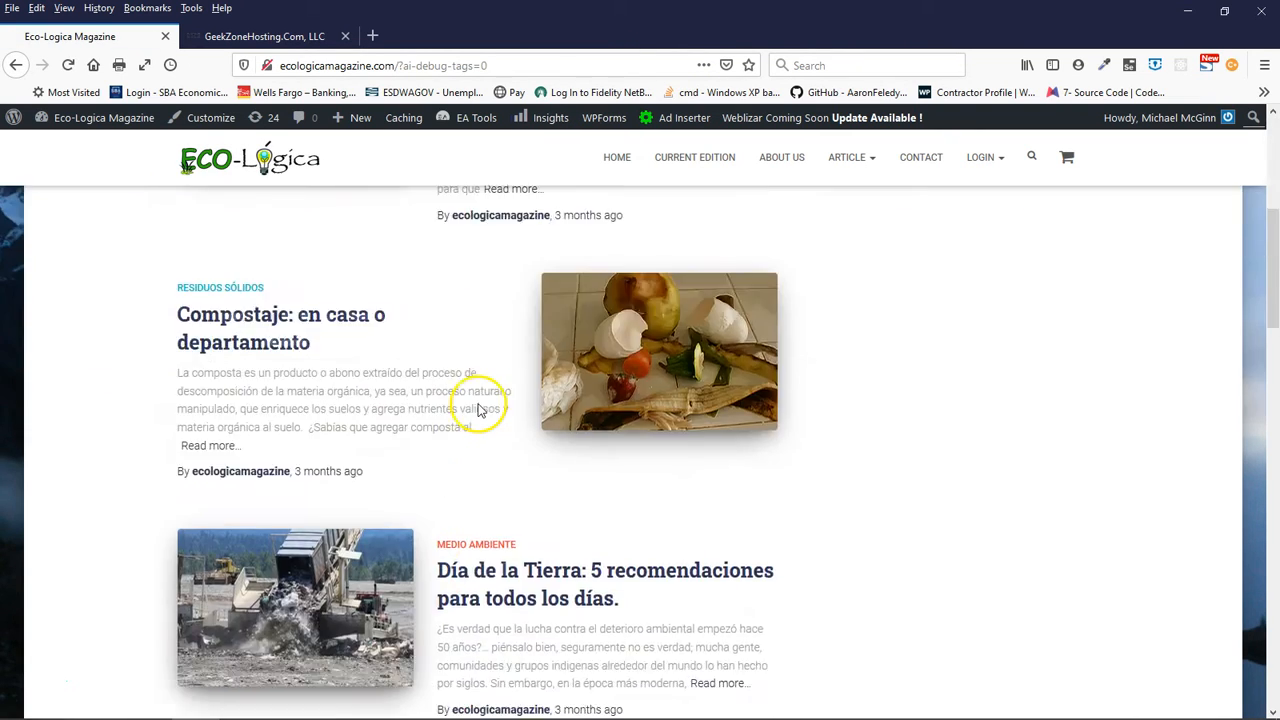
{"action": "scroll", "coordinate": [480, 410], "scroll_direction": "down", "scroll_amount": 5}
{"action": "scroll", "coordinate": [480, 410], "scroll_direction": "up", "scroll_amount": 10}
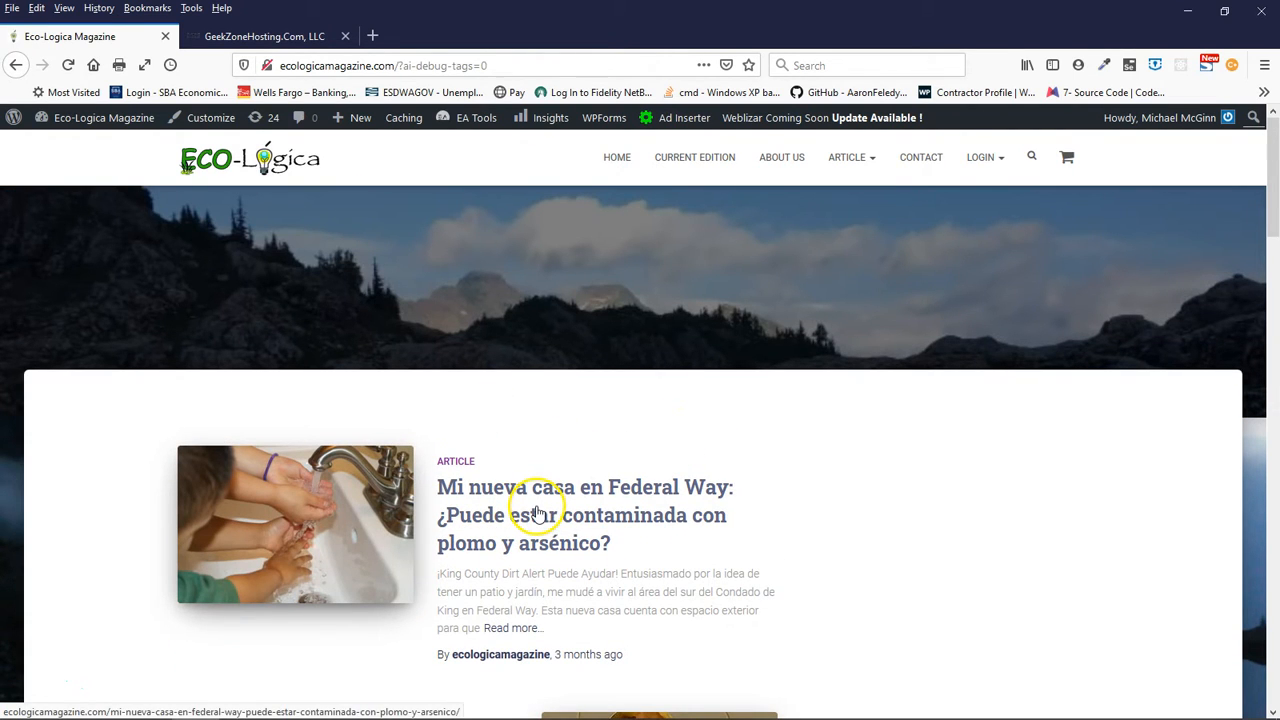
{"action": "mouse_move", "coordinate": [684, 120]}
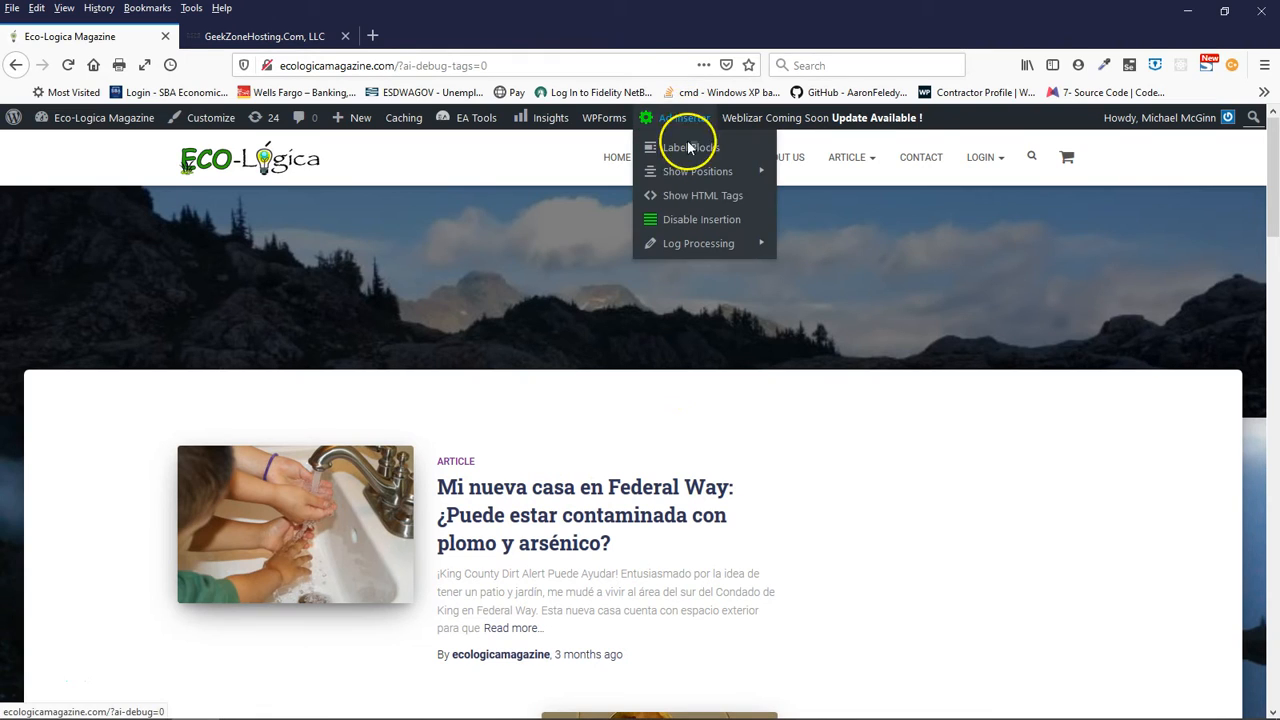
{"action": "left_click", "coordinate": [690, 219]}
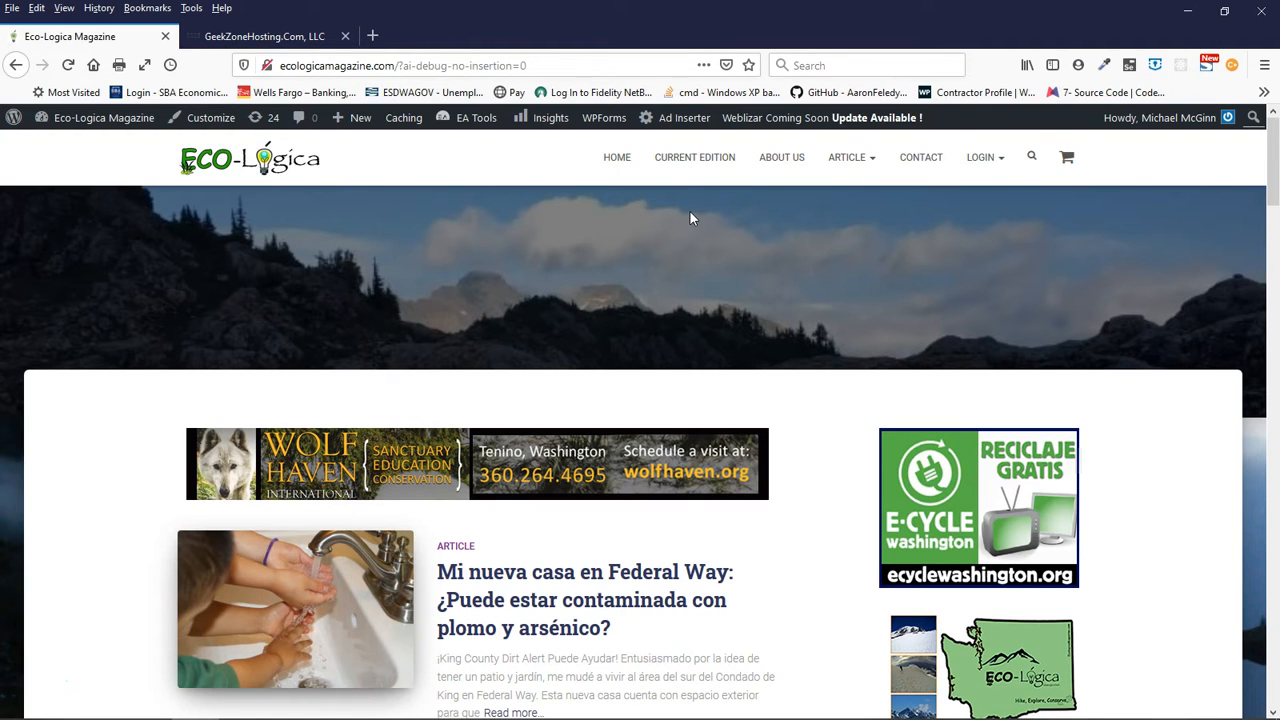
- Show the ad positions on the page again and label the Ad Inserter blocks
{"action": "mouse_move", "coordinate": [683, 119]}
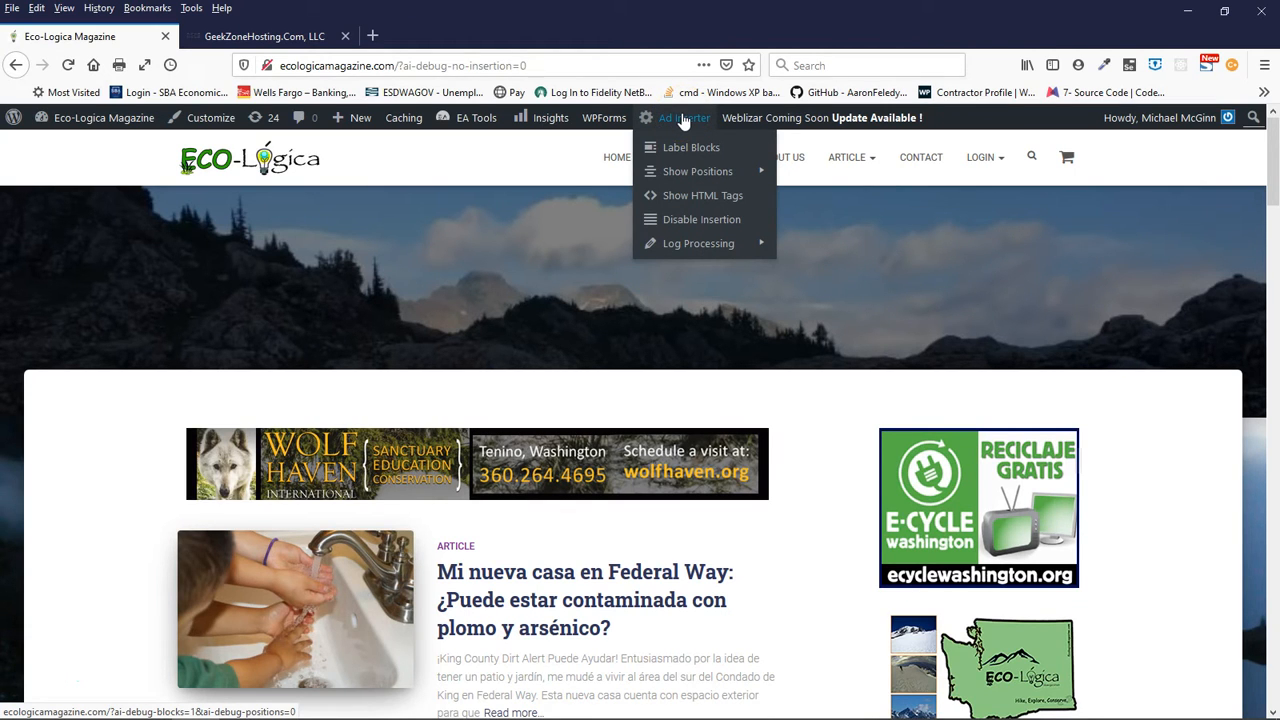
{"action": "mouse_move", "coordinate": [692, 245]}
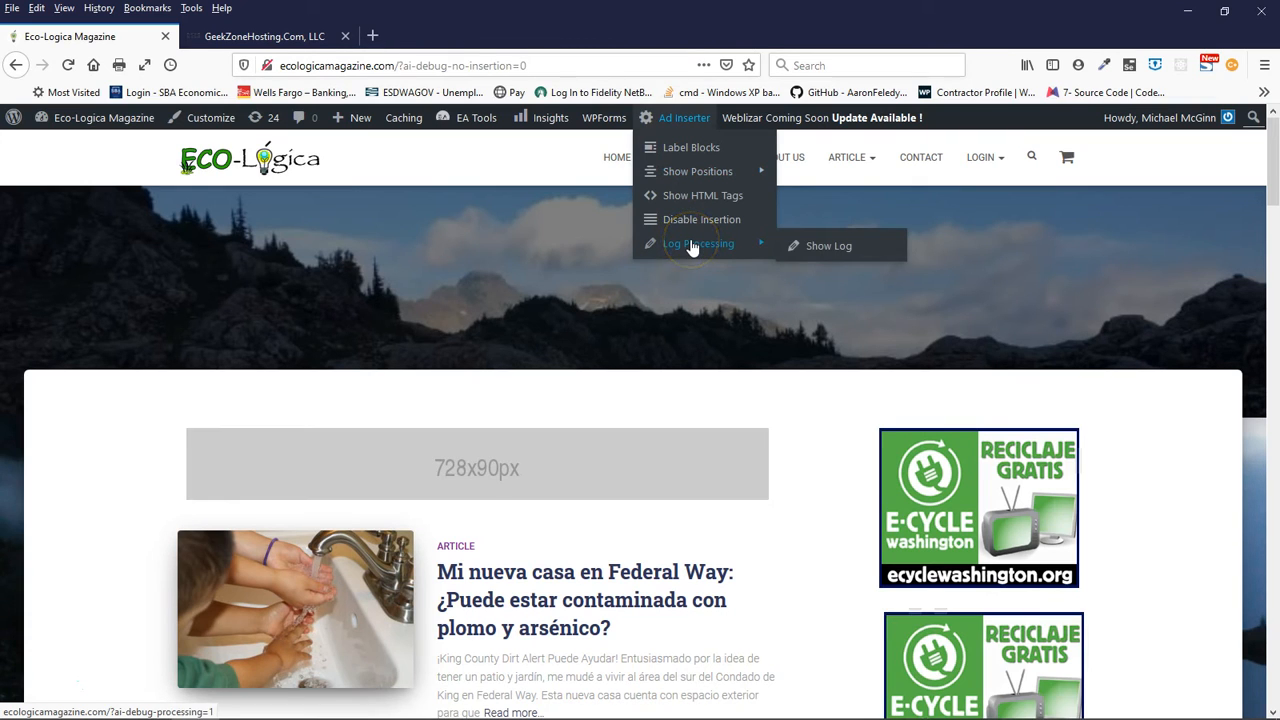
{"action": "mouse_move", "coordinate": [690, 183]}
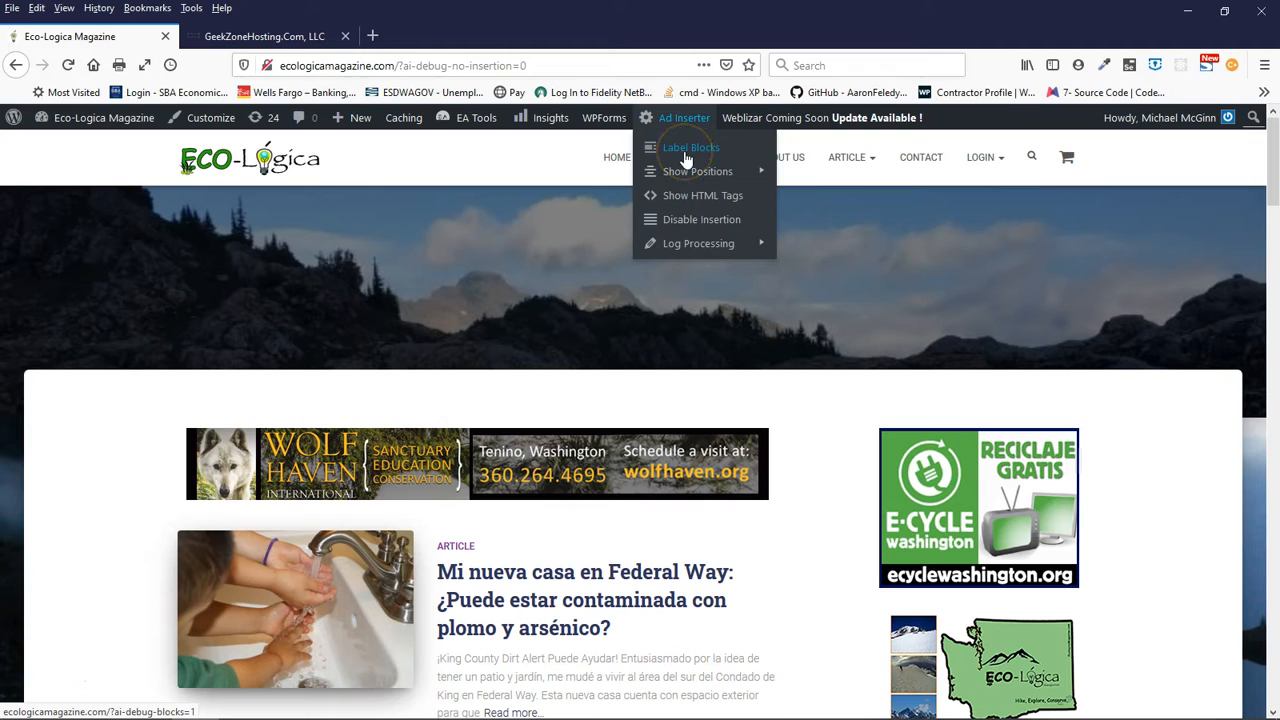
{"action": "left_click", "coordinate": [683, 175]}
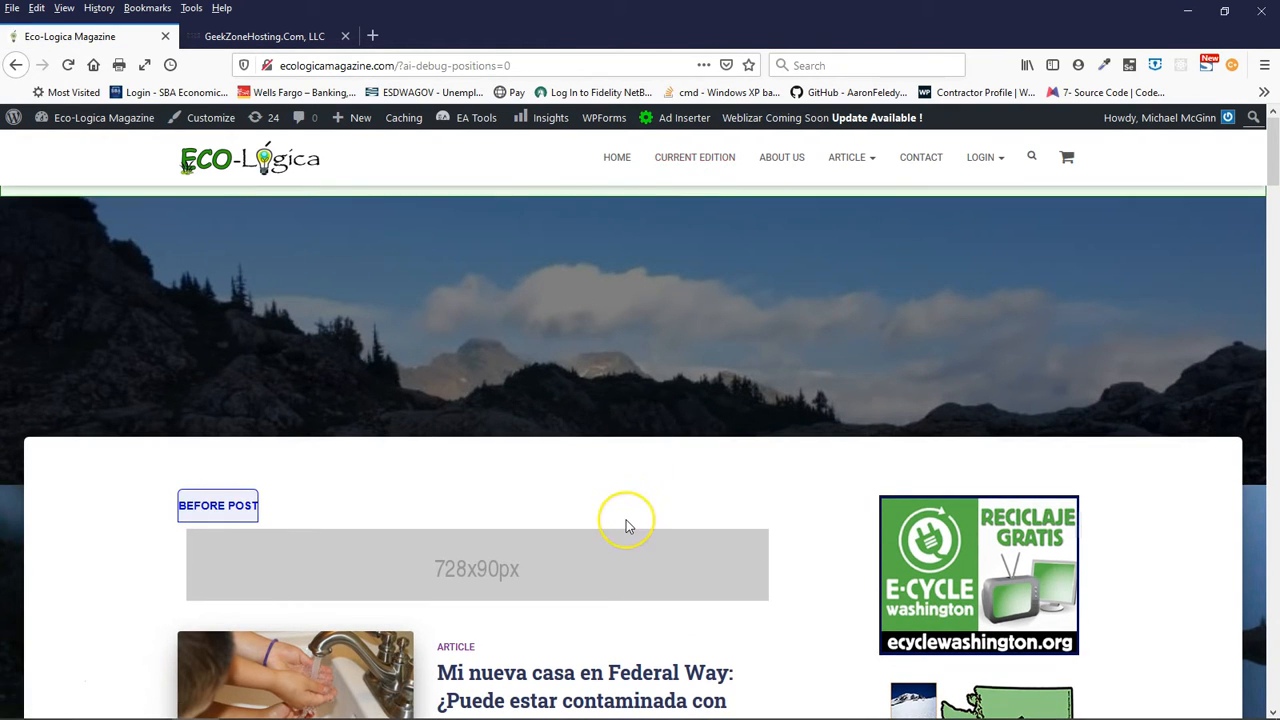
{"action": "left_click", "coordinate": [627, 508]}
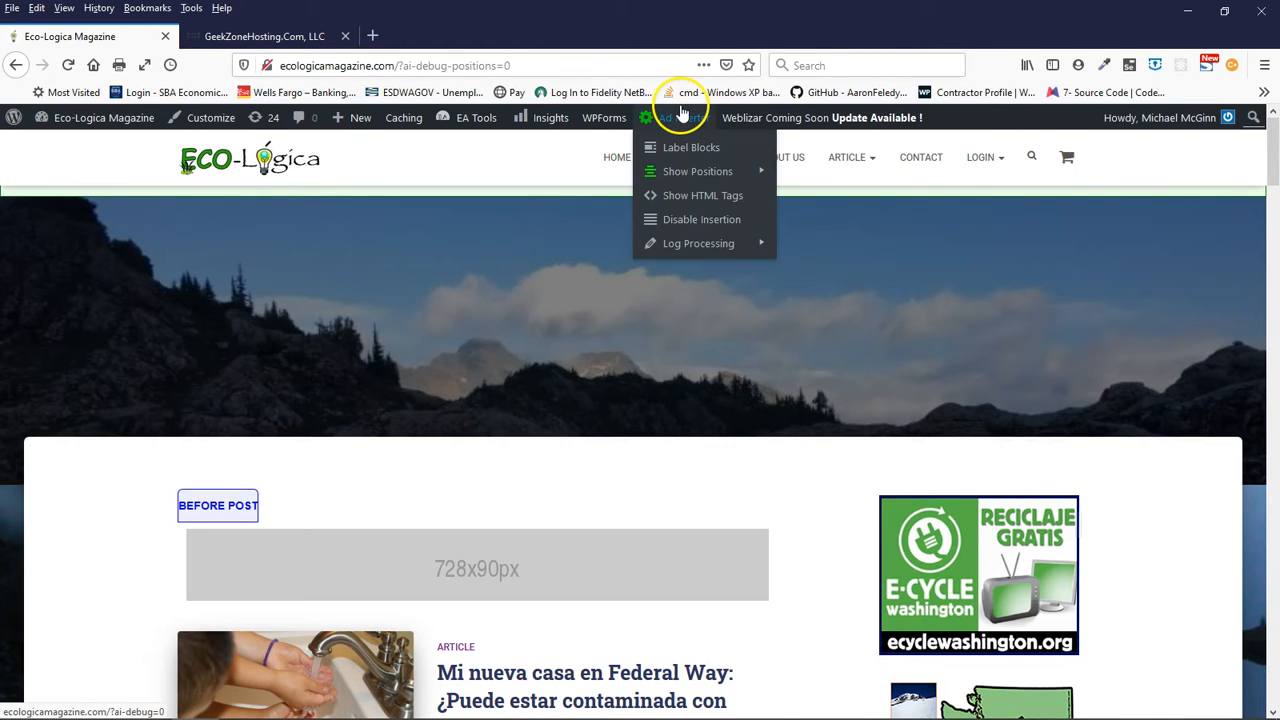
{"action": "left_click", "coordinate": [683, 149]}
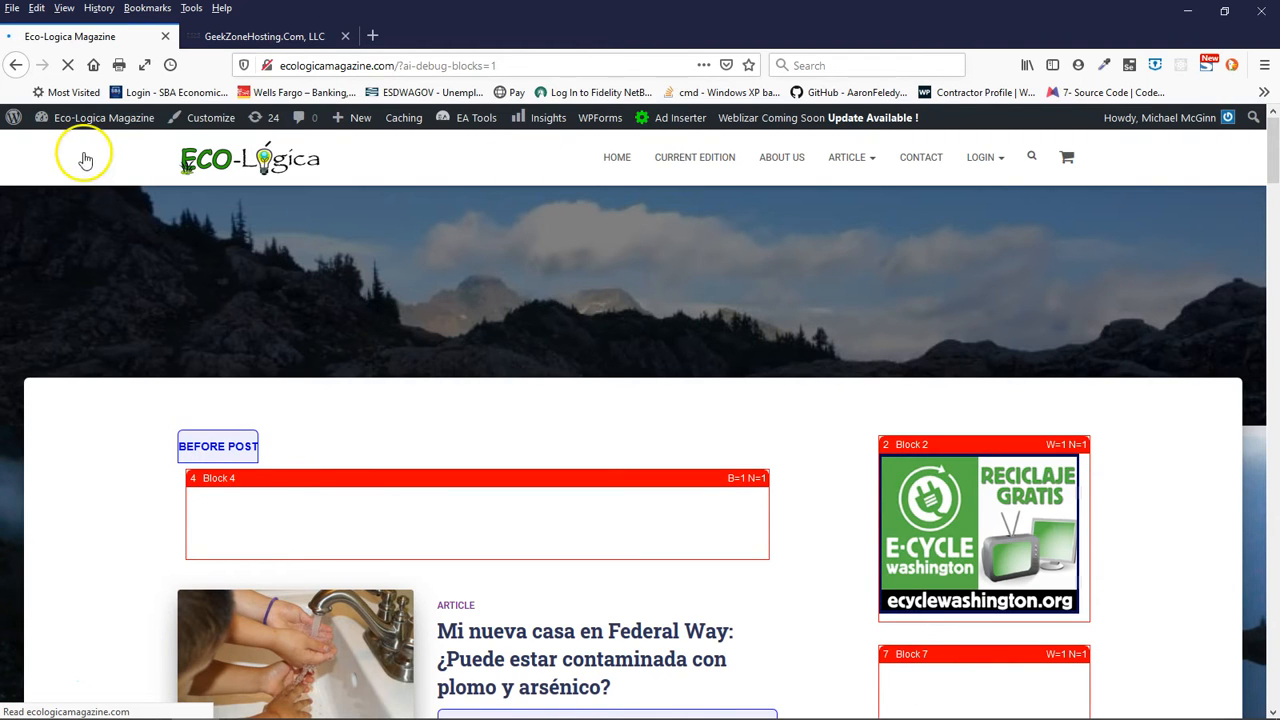
- Open the site's WordPress dashboard in a new tab, switch to it and look down its admin menu
{"action": "mouse_move", "coordinate": [84, 127]}
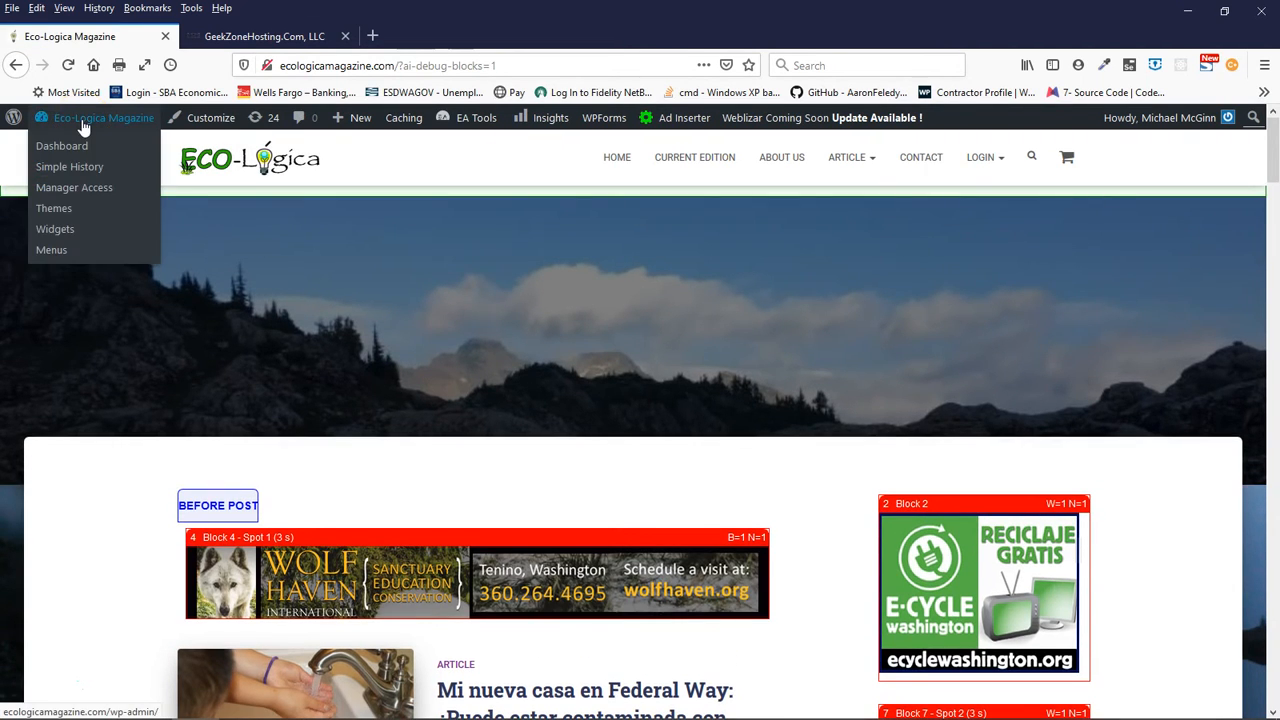
{"action": "right_click", "coordinate": [63, 148]}
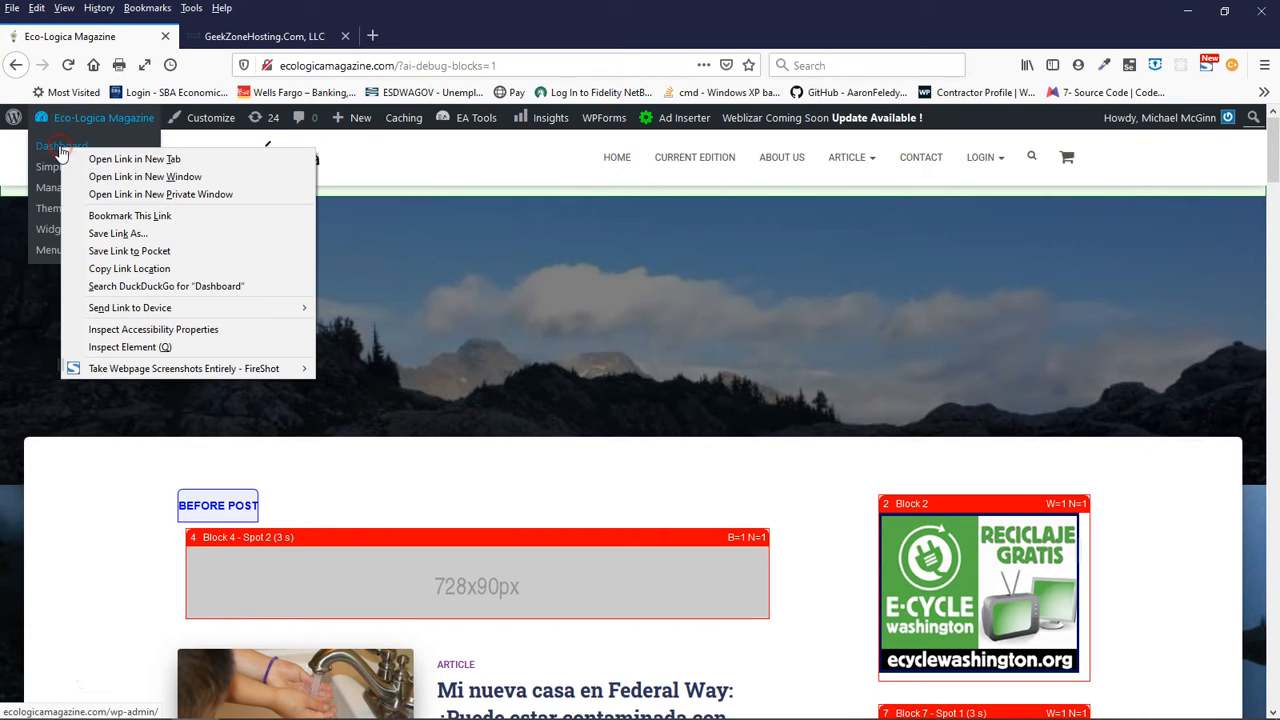
{"action": "left_click", "coordinate": [121, 162]}
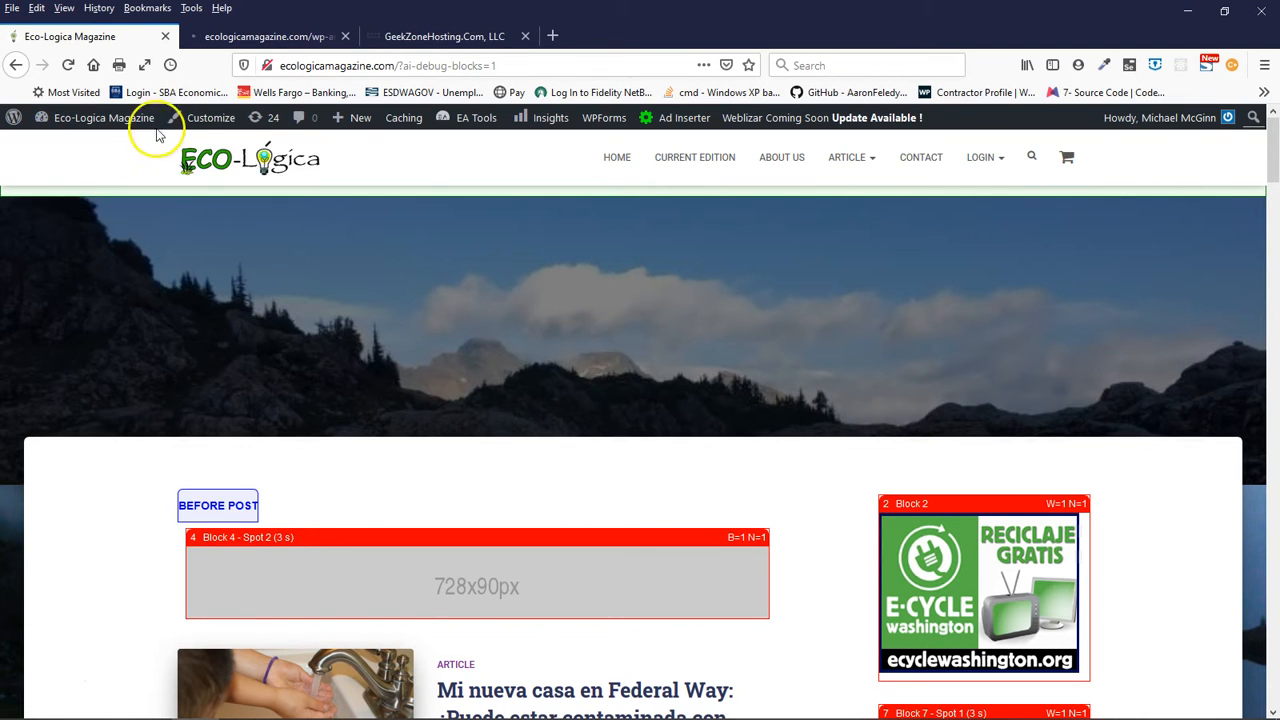
{"action": "left_click", "coordinate": [458, 36]}
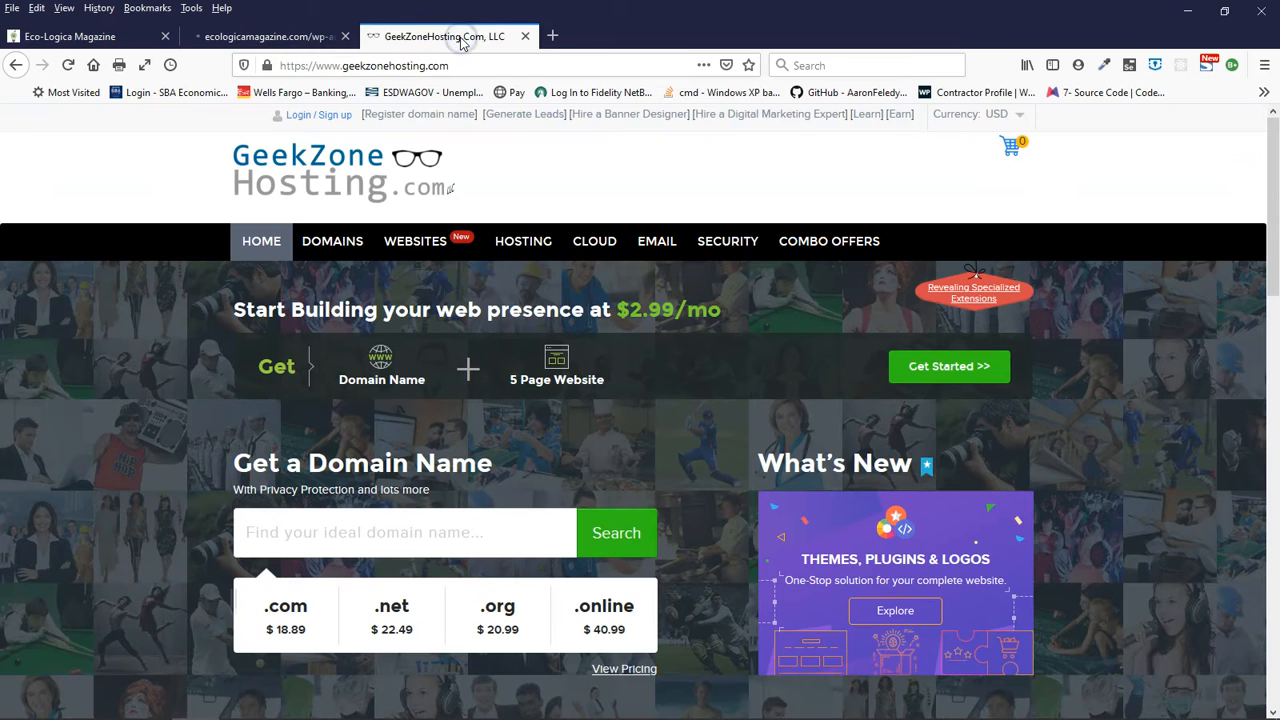
{"action": "left_click", "coordinate": [264, 37]}
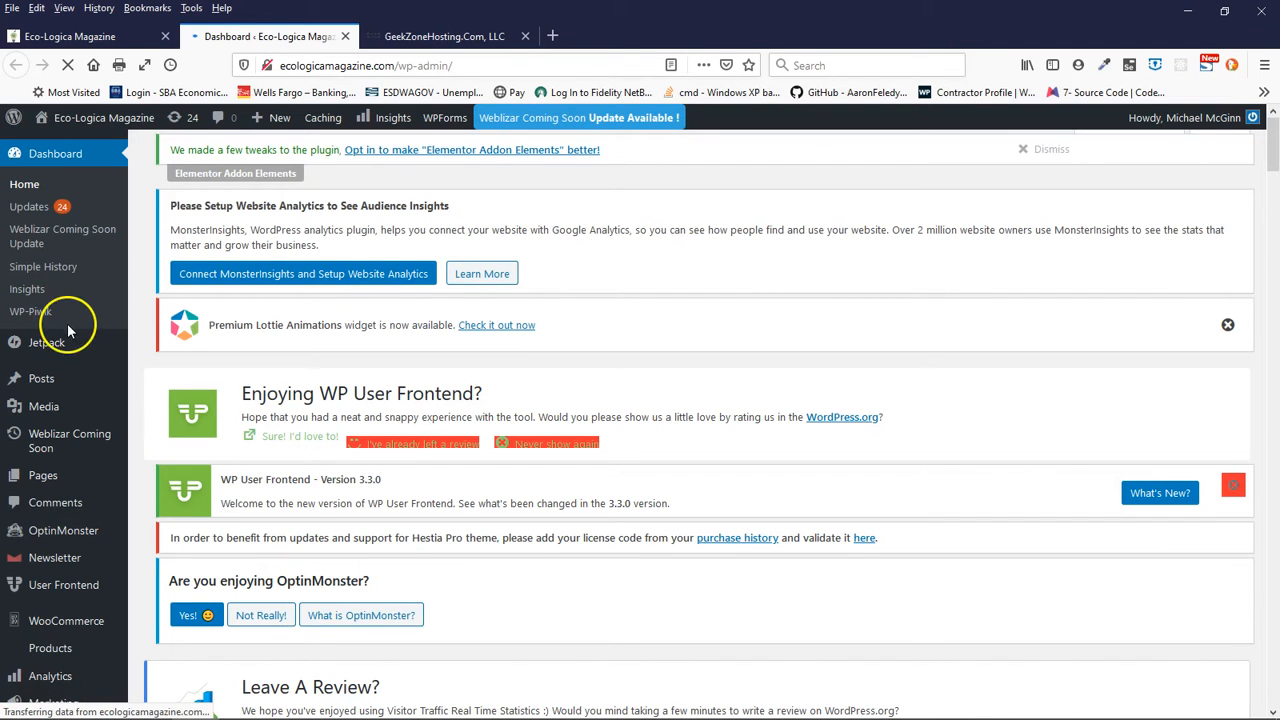
{"action": "scroll", "coordinate": [68, 330], "scroll_direction": "down", "scroll_amount": 4}
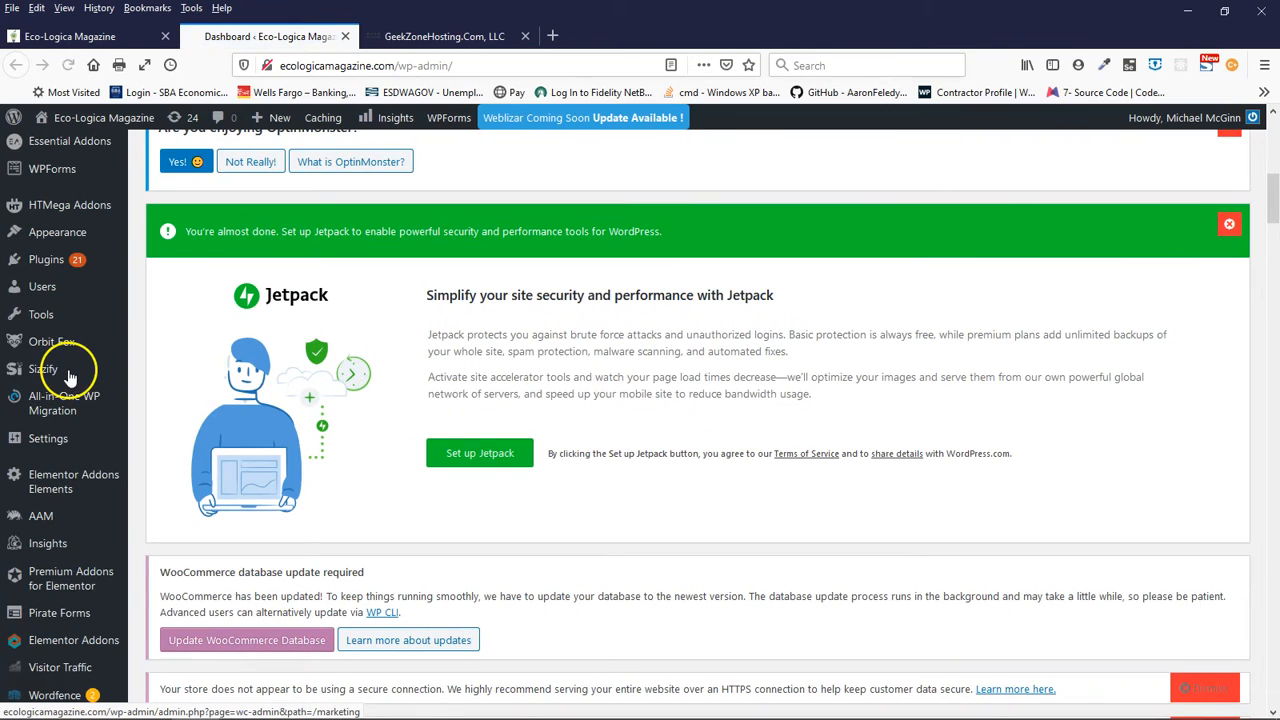
- Open the Ad Inserter plugin's settings and go to the code editor of Block 1
{"action": "mouse_move", "coordinate": [25, 298]}
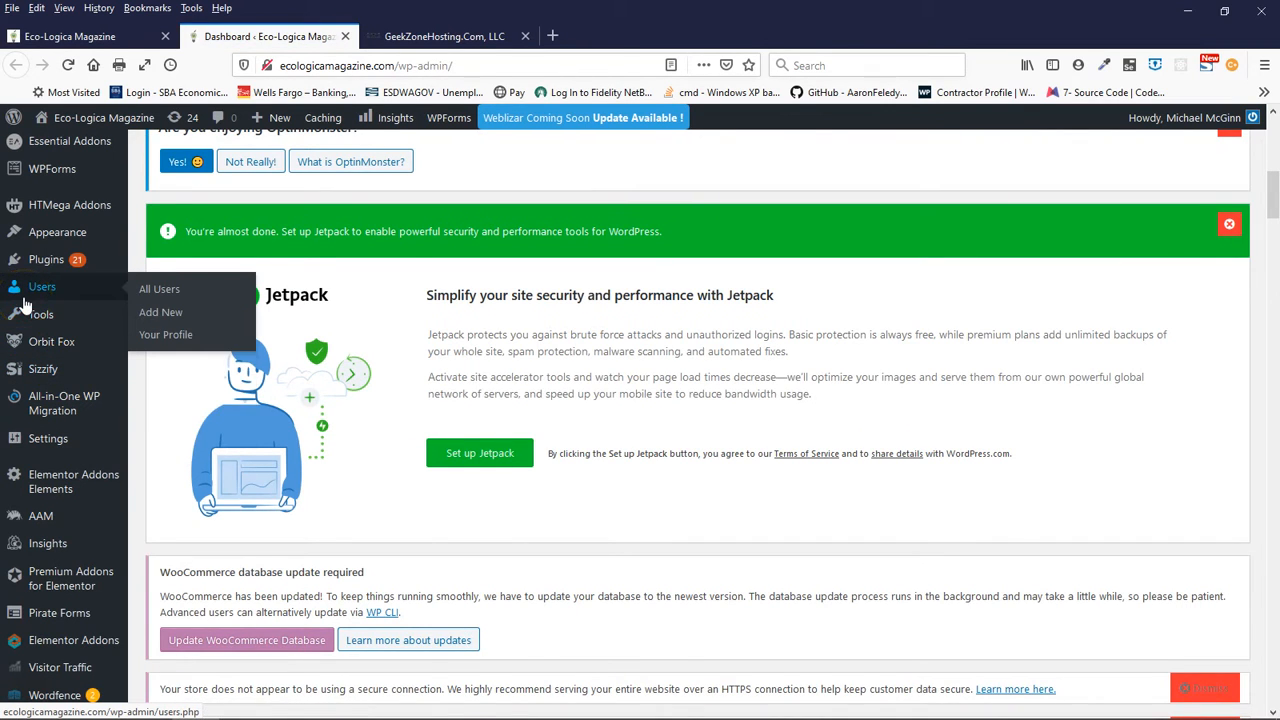
{"action": "scroll", "coordinate": [25, 305], "scroll_direction": "up", "scroll_amount": 1}
{"action": "mouse_move", "coordinate": [48, 450]}
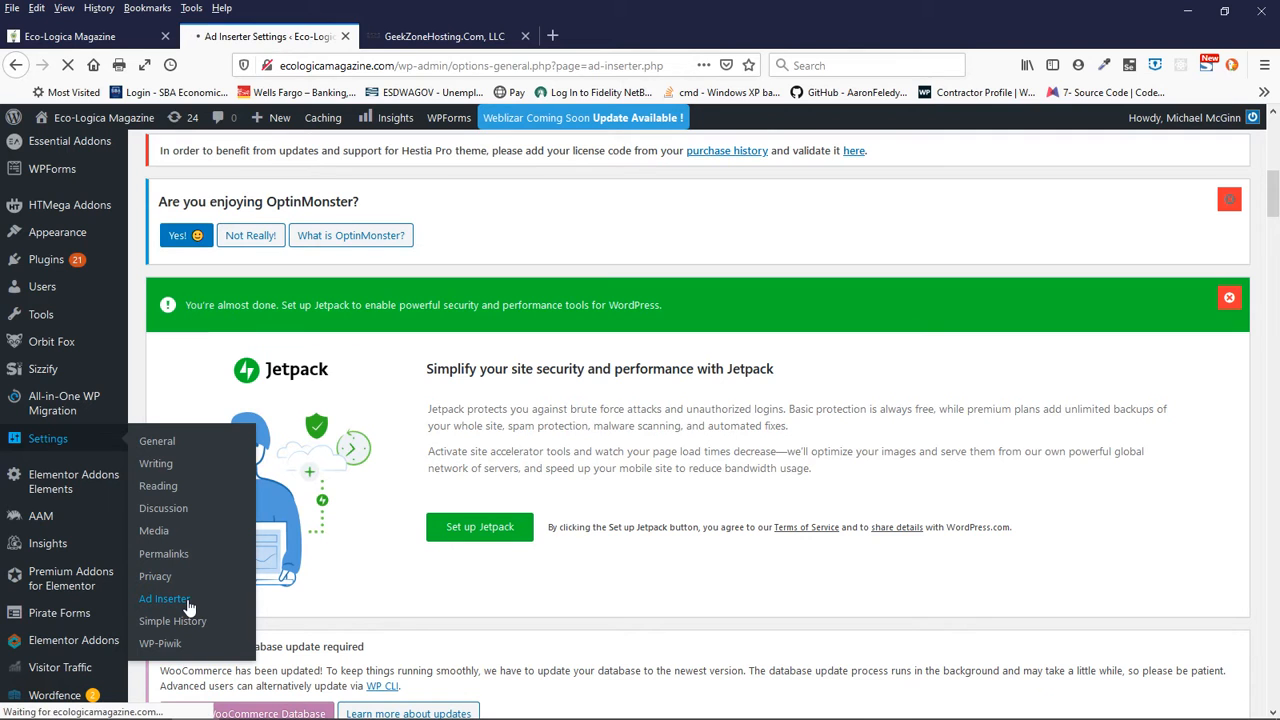
{"action": "scroll", "coordinate": [385, 527], "scroll_direction": "down", "scroll_amount": 3}
{"action": "scroll", "coordinate": [385, 527], "scroll_direction": "up", "scroll_amount": 3}
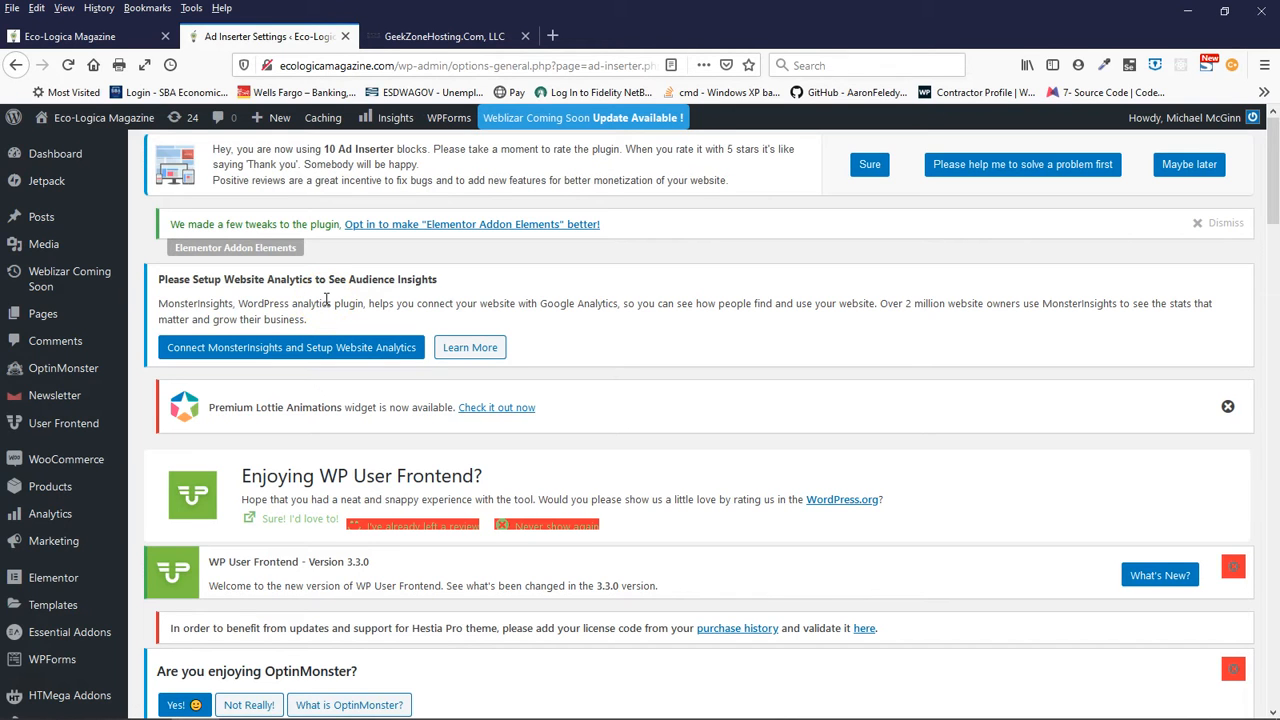
{"action": "scroll", "coordinate": [325, 300], "scroll_direction": "down", "scroll_amount": 3}
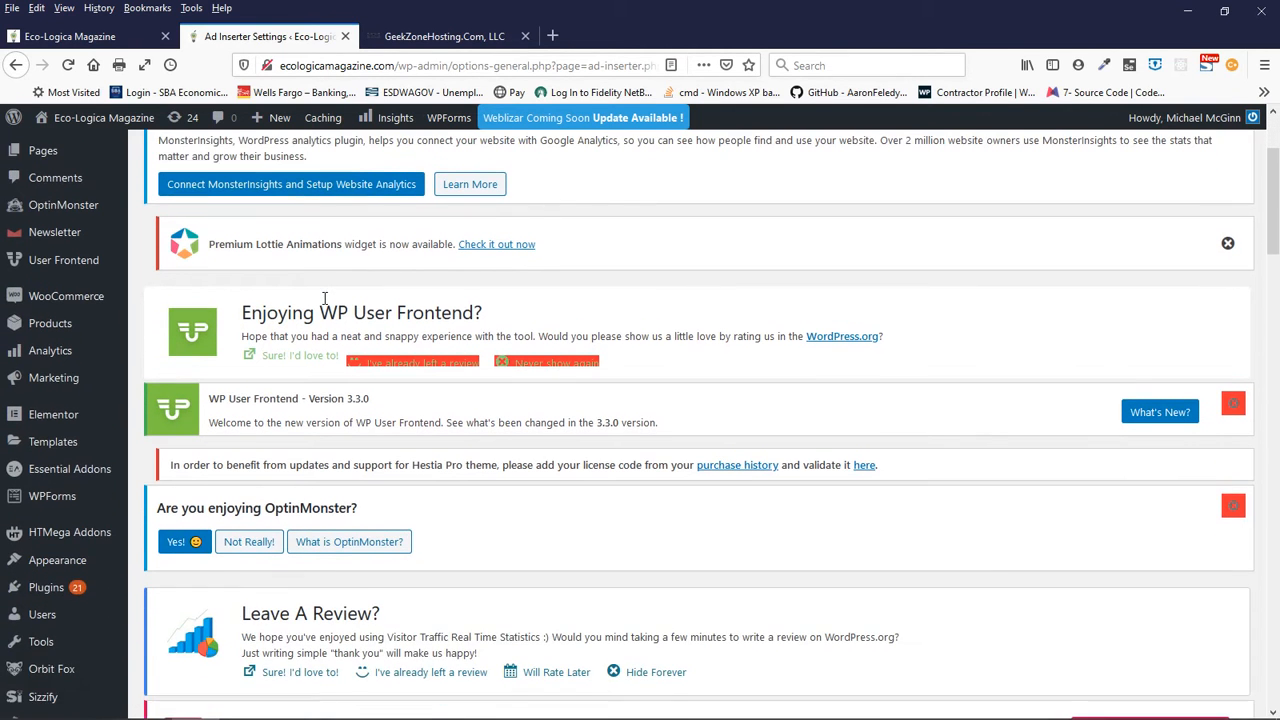
{"action": "scroll", "coordinate": [325, 305], "scroll_direction": "down", "scroll_amount": 2}
{"action": "scroll", "coordinate": [325, 305], "scroll_direction": "down", "scroll_amount": 3}
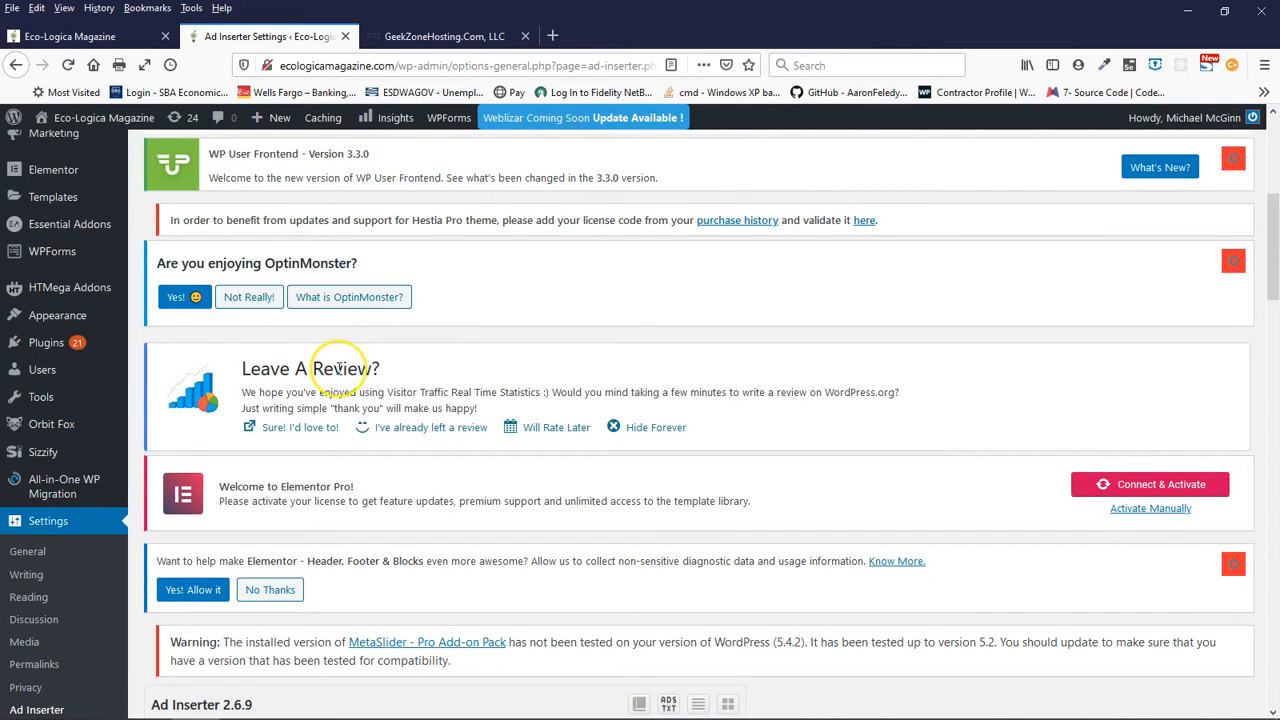
{"action": "scroll", "coordinate": [338, 372], "scroll_direction": "down", "scroll_amount": 8}
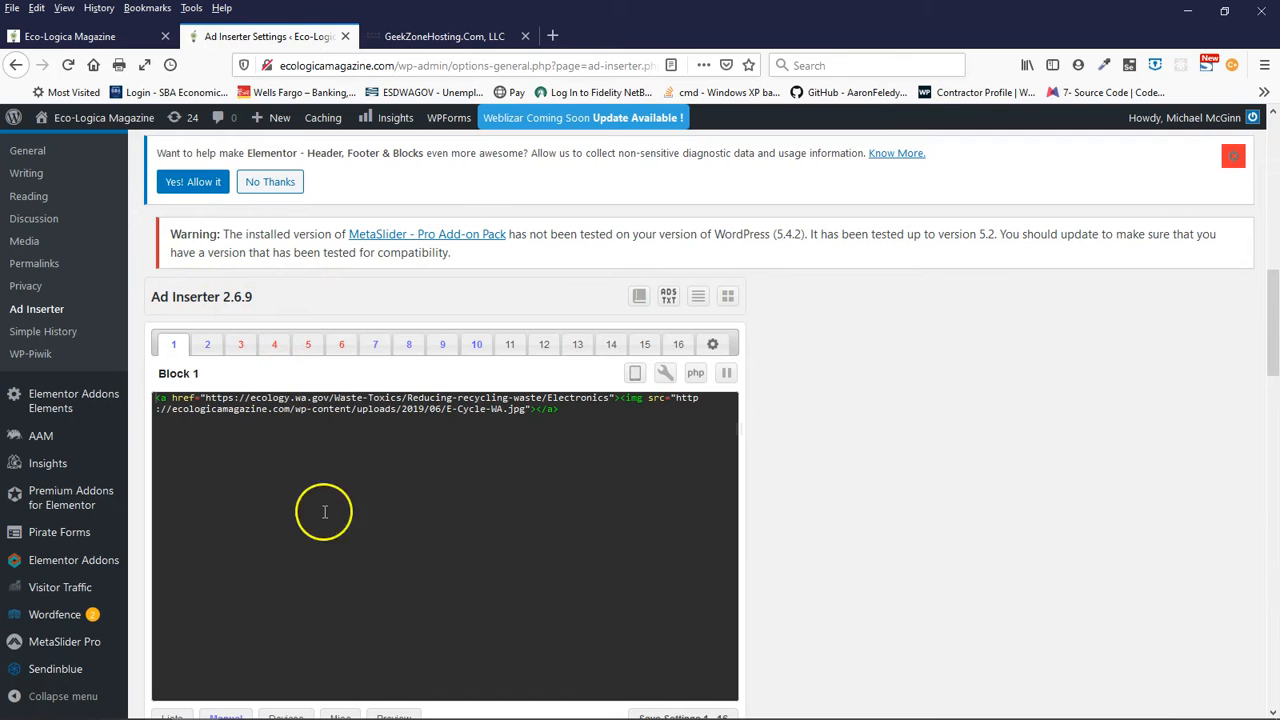
{"action": "scroll", "coordinate": [870, 300], "scroll_direction": "down", "scroll_amount": 2}
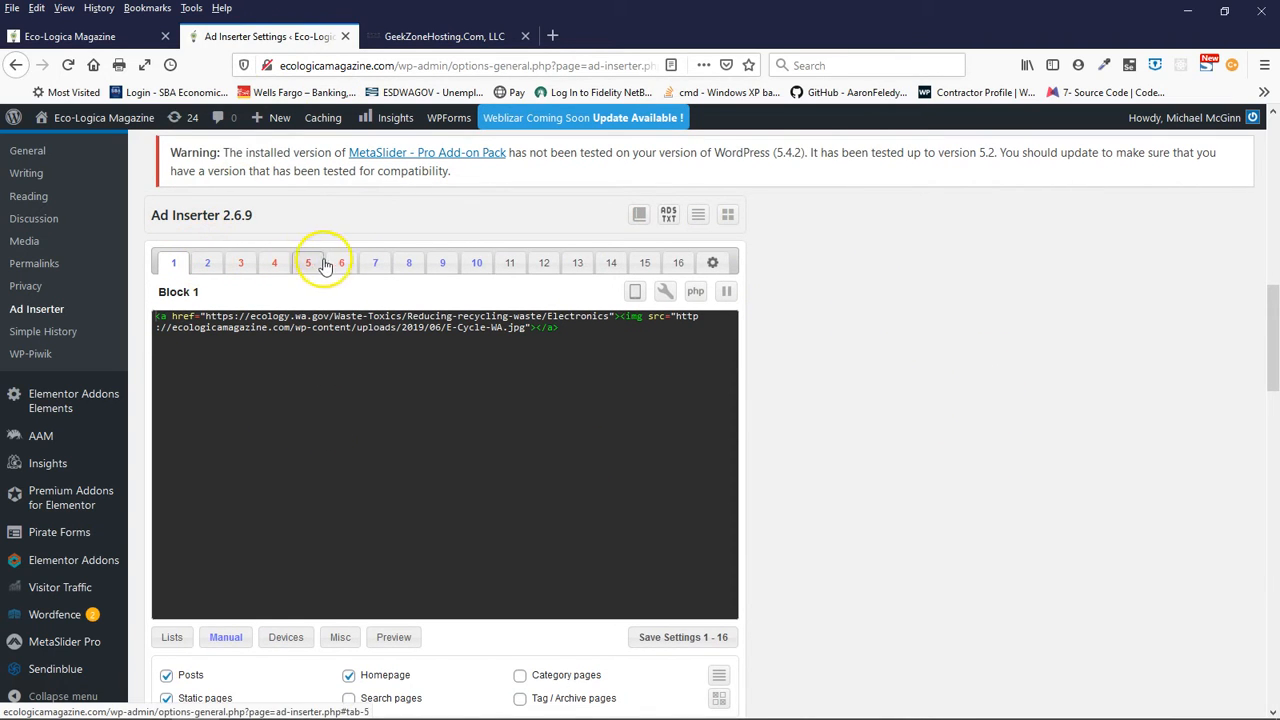
- Switch to the magazine homepage and look at the labelled ad blocks beside the first article
{"action": "left_click", "coordinate": [440, 38]}
{"action": "left_click", "coordinate": [80, 40]}
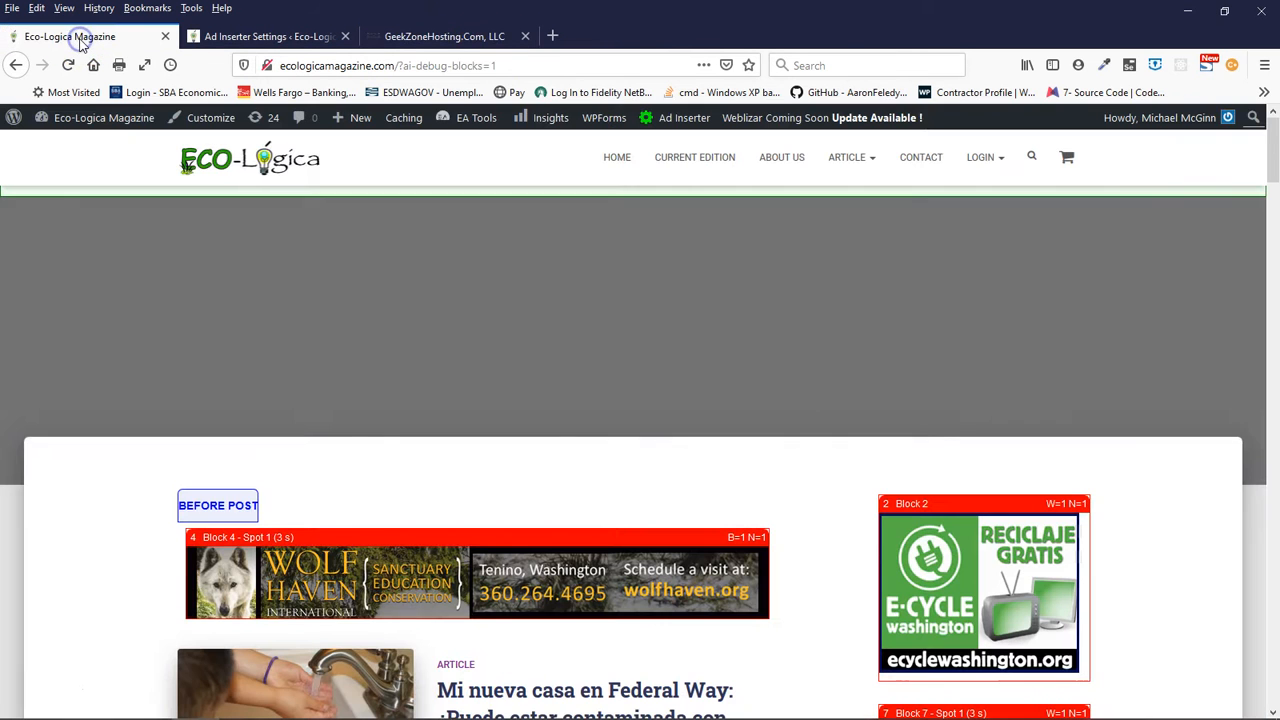
{"action": "scroll", "coordinate": [143, 520], "scroll_direction": "down", "scroll_amount": 2}
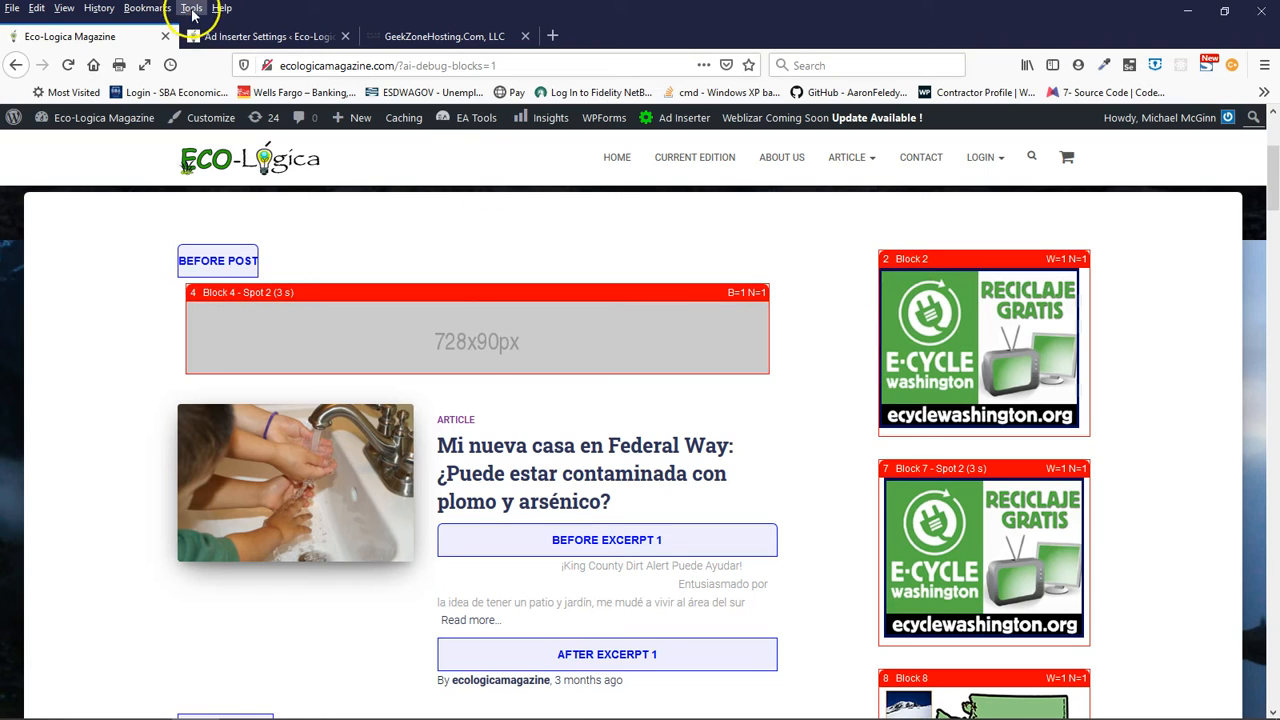
- Return to the Ad Inserter settings and view the code of blocks 2, 3, 4 and 16
{"action": "left_click", "coordinate": [288, 37]}
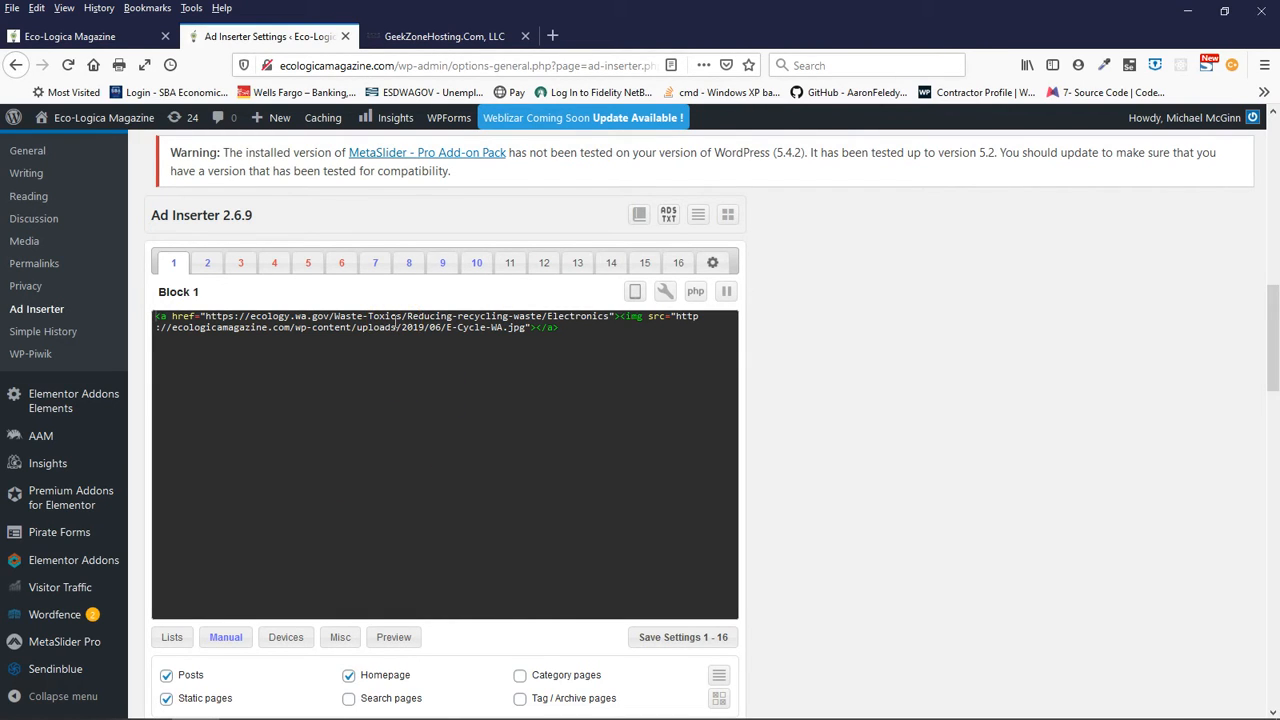
{"action": "left_click", "coordinate": [204, 264]}
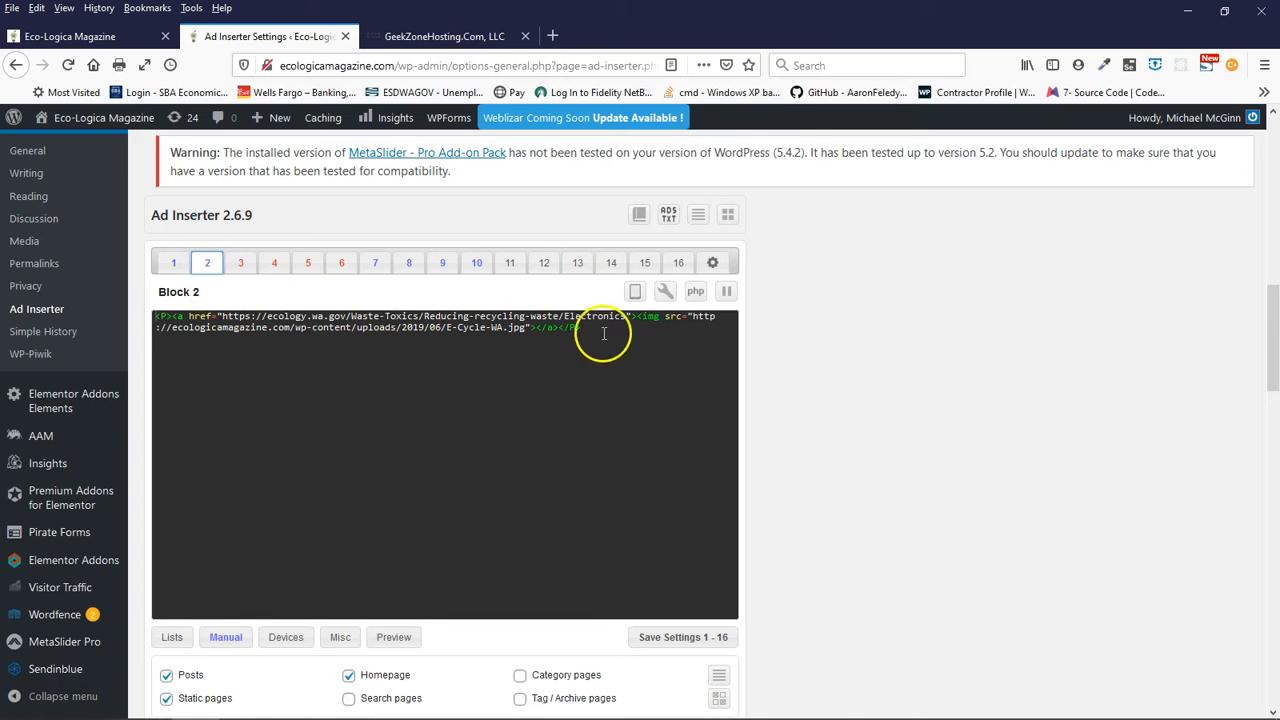
{"action": "left_click", "coordinate": [241, 263]}
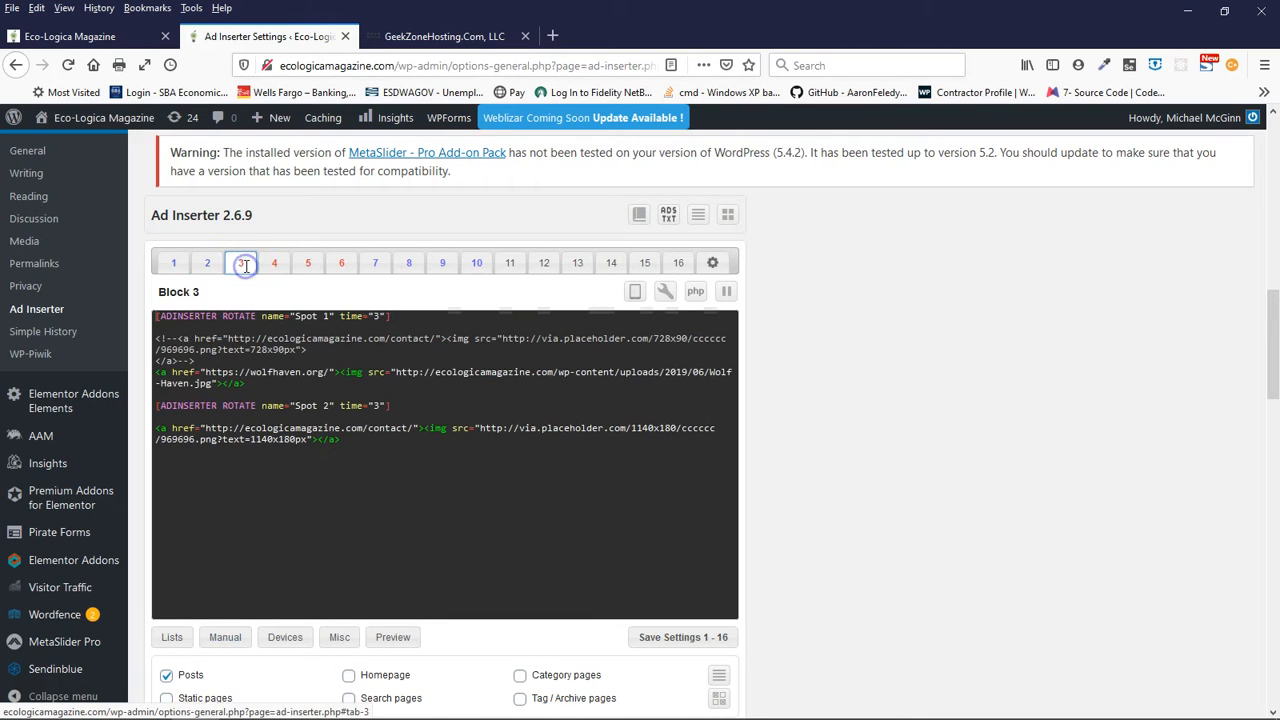
{"action": "left_click", "coordinate": [270, 264]}
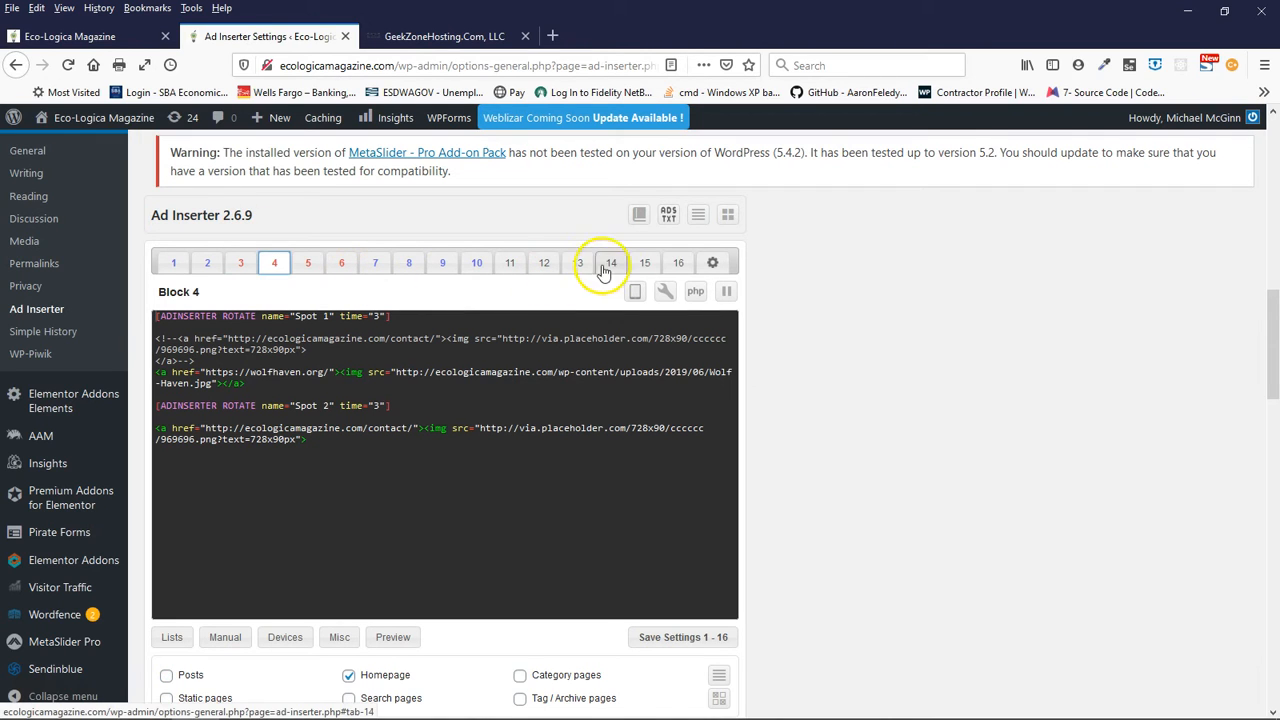
{"action": "left_click", "coordinate": [676, 263]}
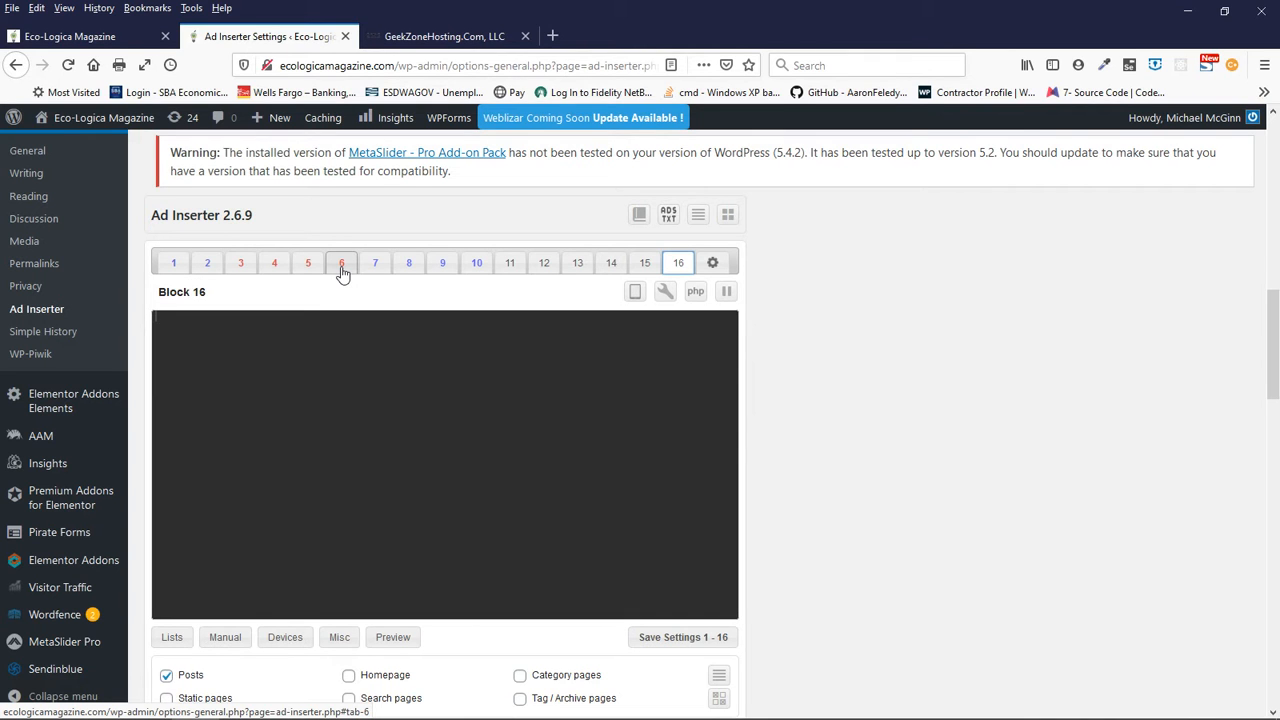
- Check on the magazine homepage where Block 4 and the repeated Block 5 appear around the posts
{"action": "left_click", "coordinate": [108, 36]}
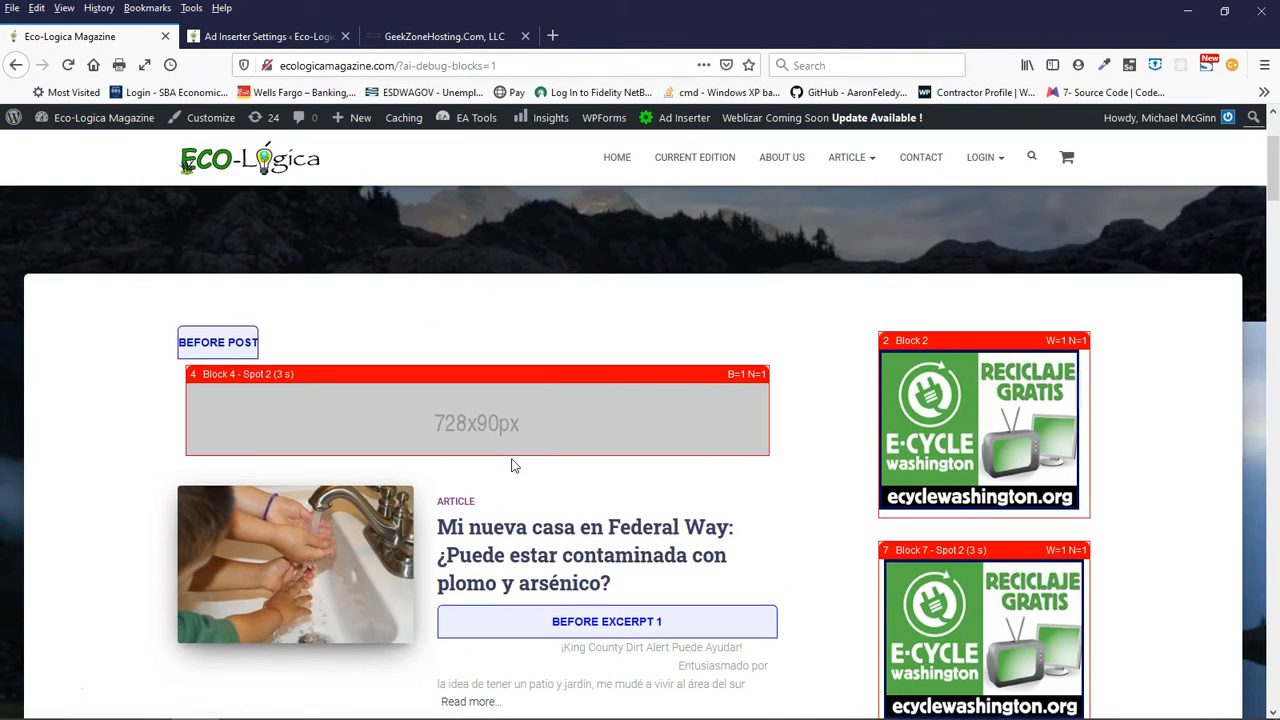
{"action": "scroll", "coordinate": [511, 465], "scroll_direction": "down", "scroll_amount": 10}
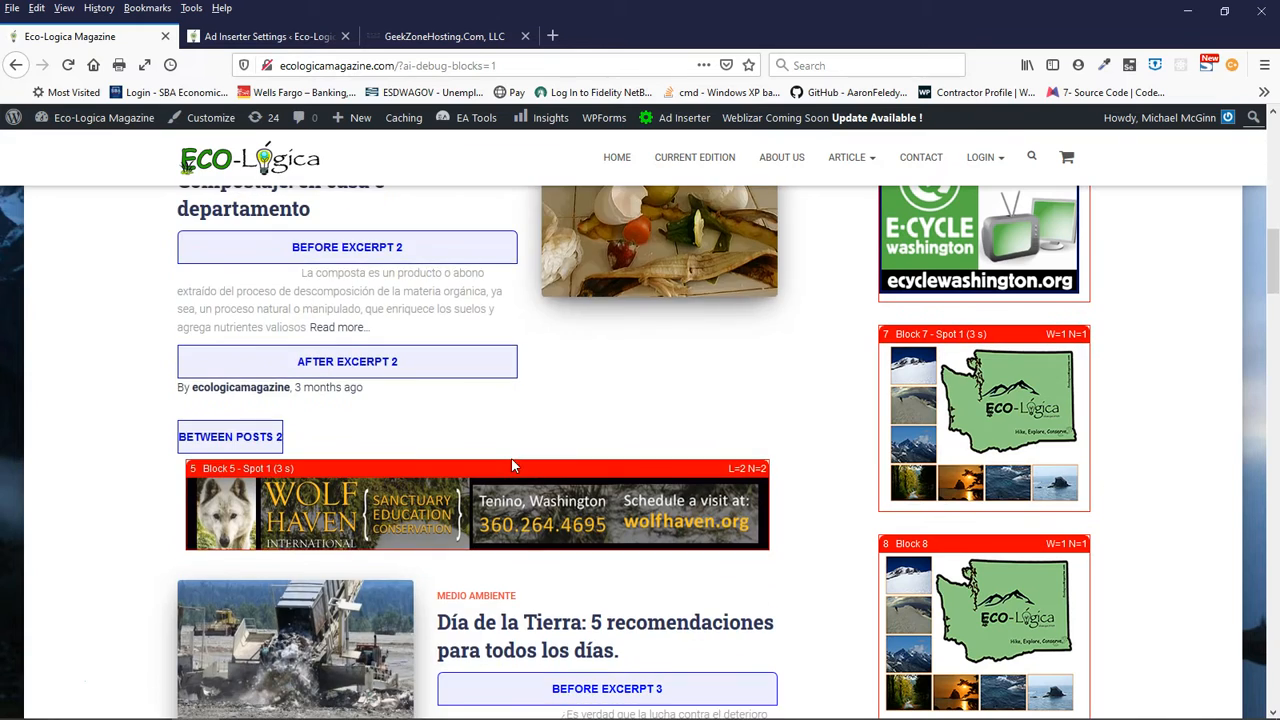
{"action": "scroll", "coordinate": [511, 465], "scroll_direction": "up", "scroll_amount": 7}
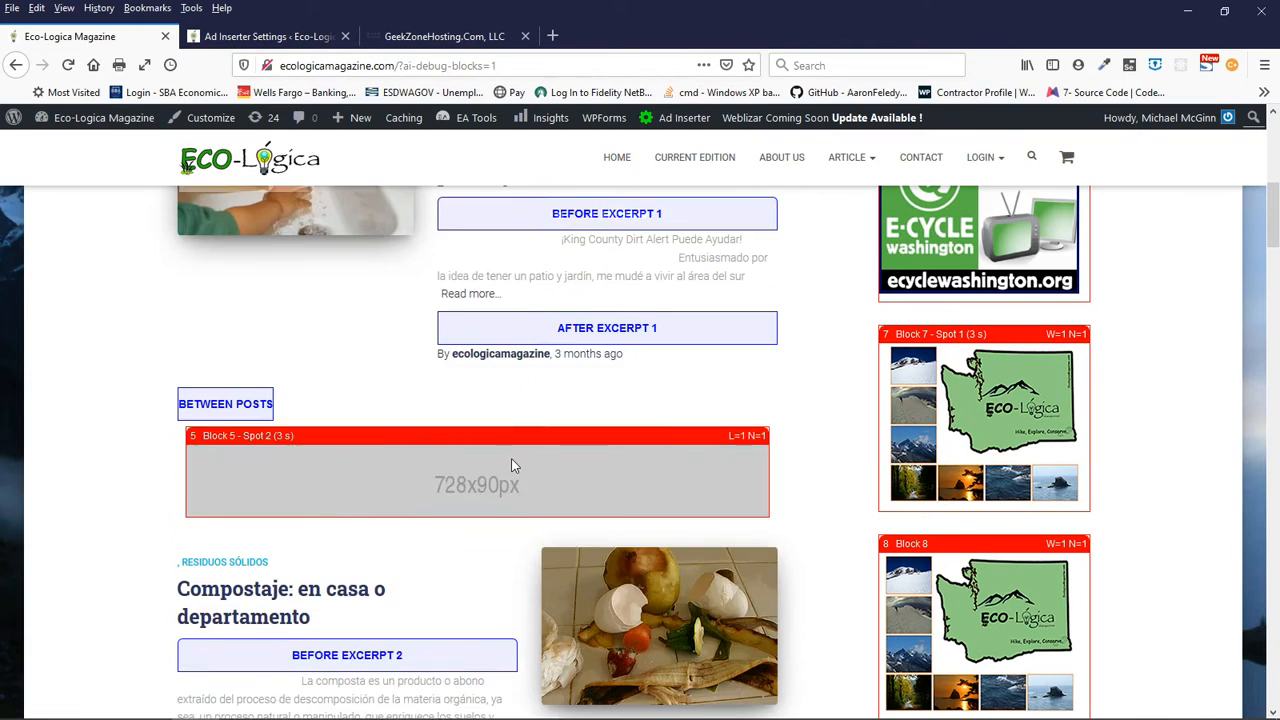
{"action": "scroll", "coordinate": [511, 465], "scroll_direction": "up", "scroll_amount": 4}
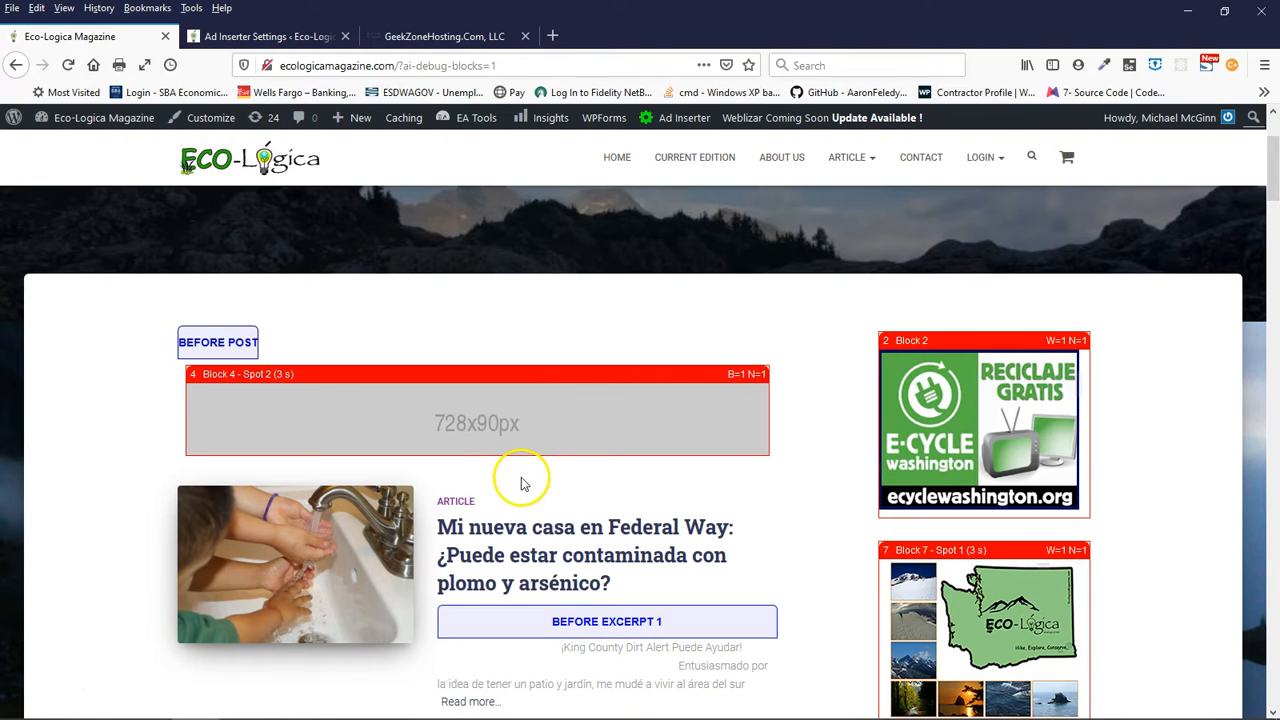
{"action": "scroll", "coordinate": [680, 476], "scroll_direction": "up", "scroll_amount": 1}
{"action": "scroll", "coordinate": [810, 518], "scroll_direction": "down", "scroll_amount": 10}
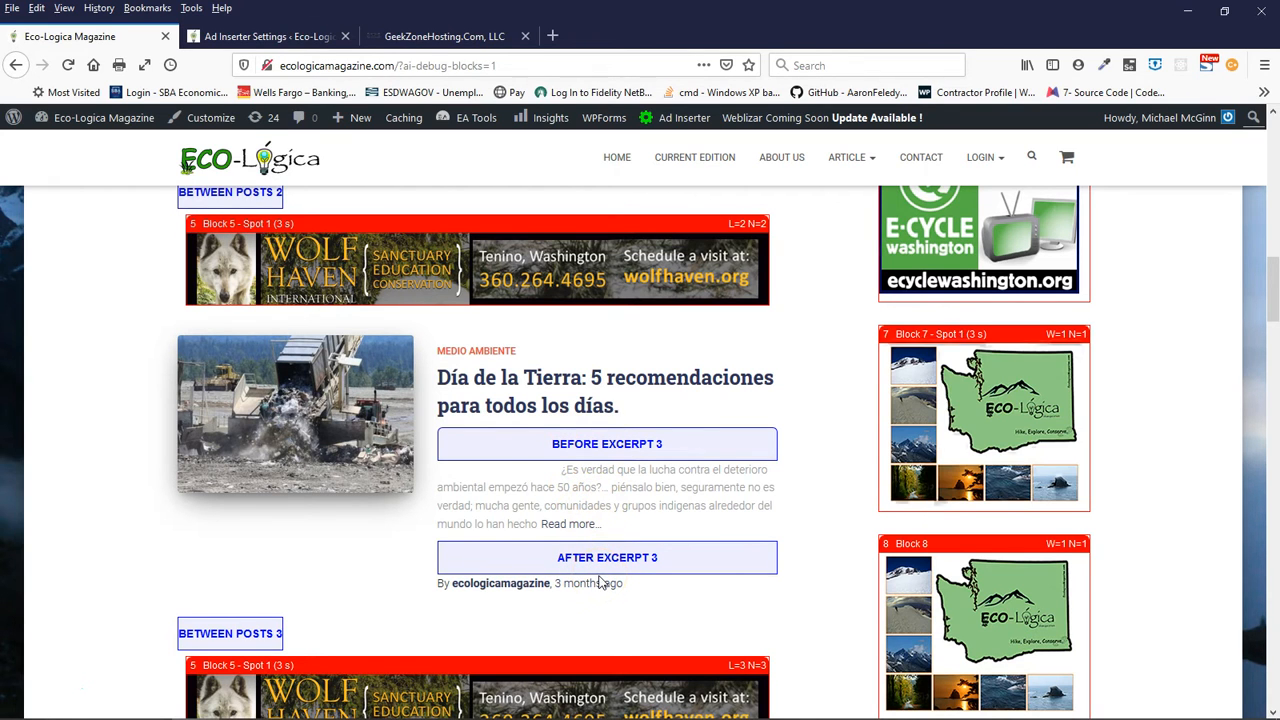
- Go back to the Ad Inserter settings and display the code of Block 1
{"action": "left_click", "coordinate": [268, 36]}
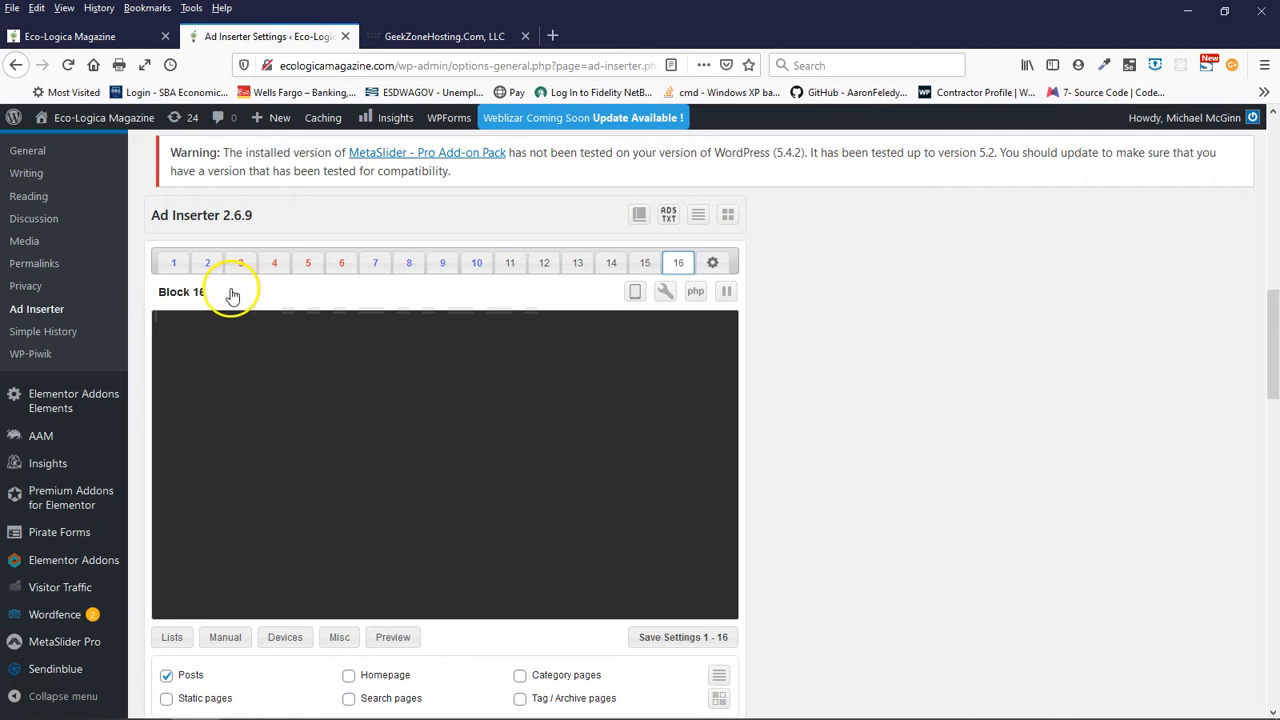
{"action": "left_click", "coordinate": [175, 264]}
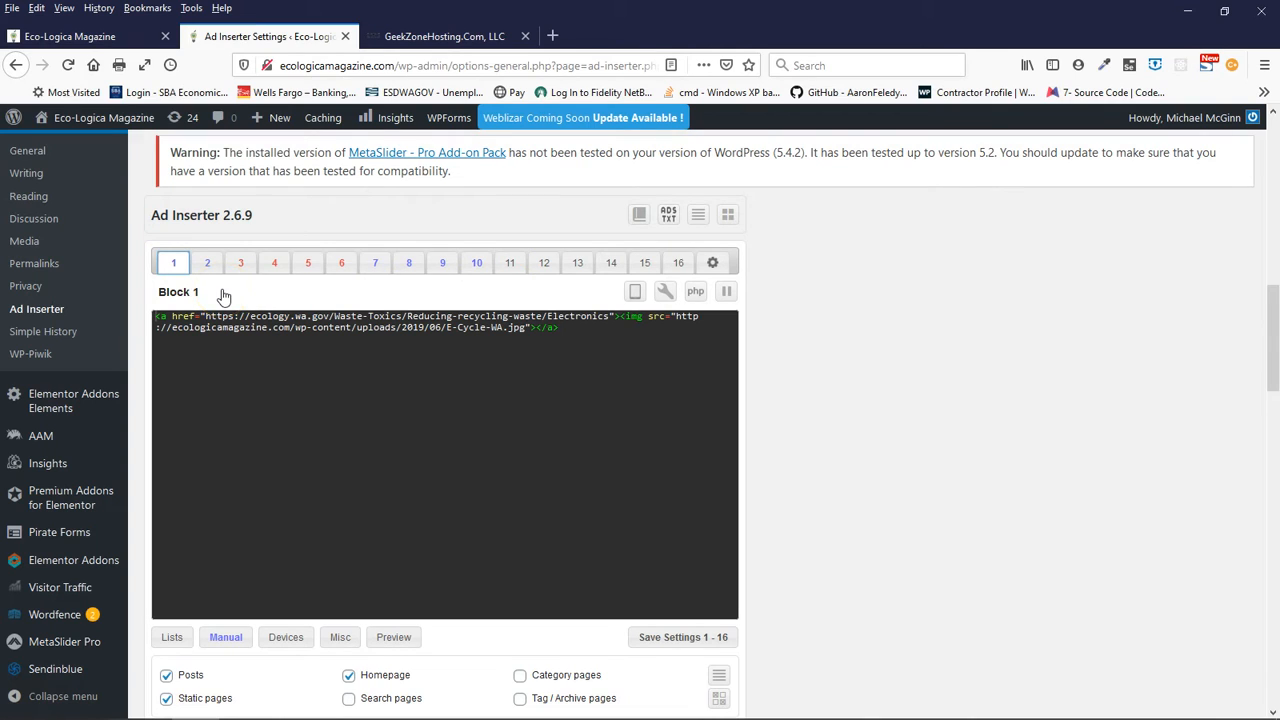
{"action": "left_click", "coordinate": [172, 264]}
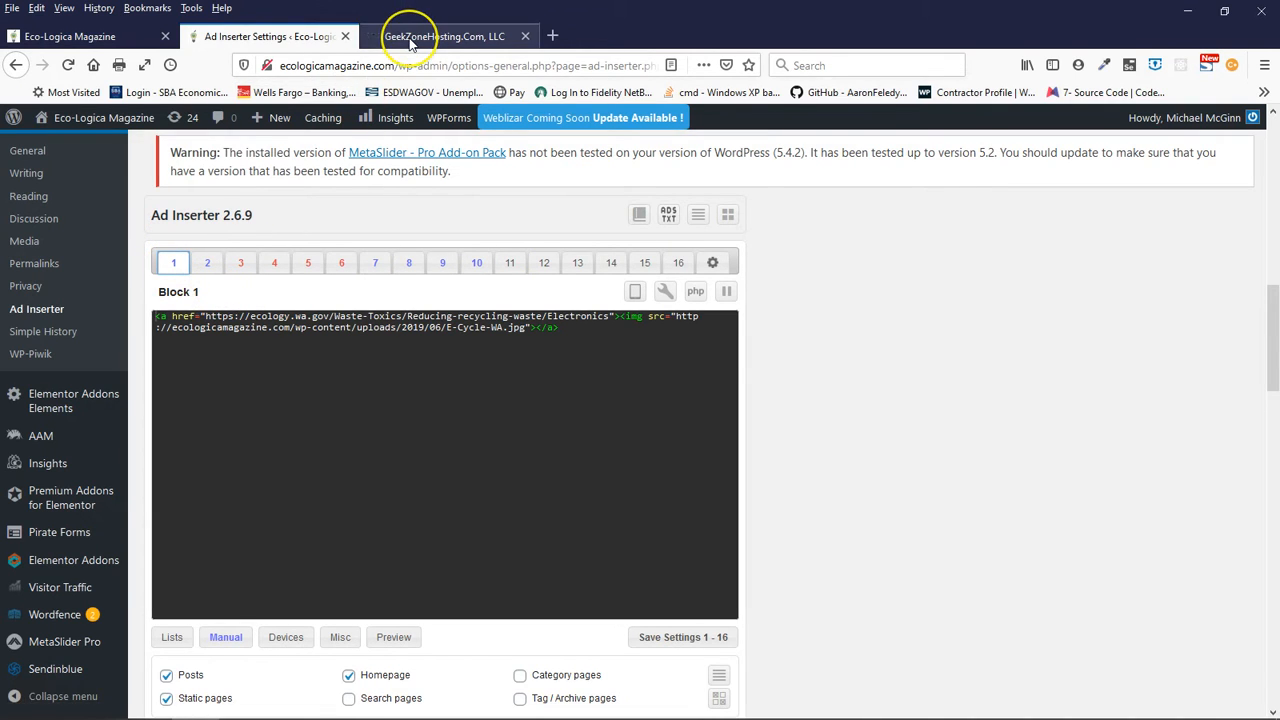
- Return to the magazine homepage and examine Block 4 above the first article and sidebar blocks 2, 7 and 8
{"action": "left_click", "coordinate": [90, 38]}
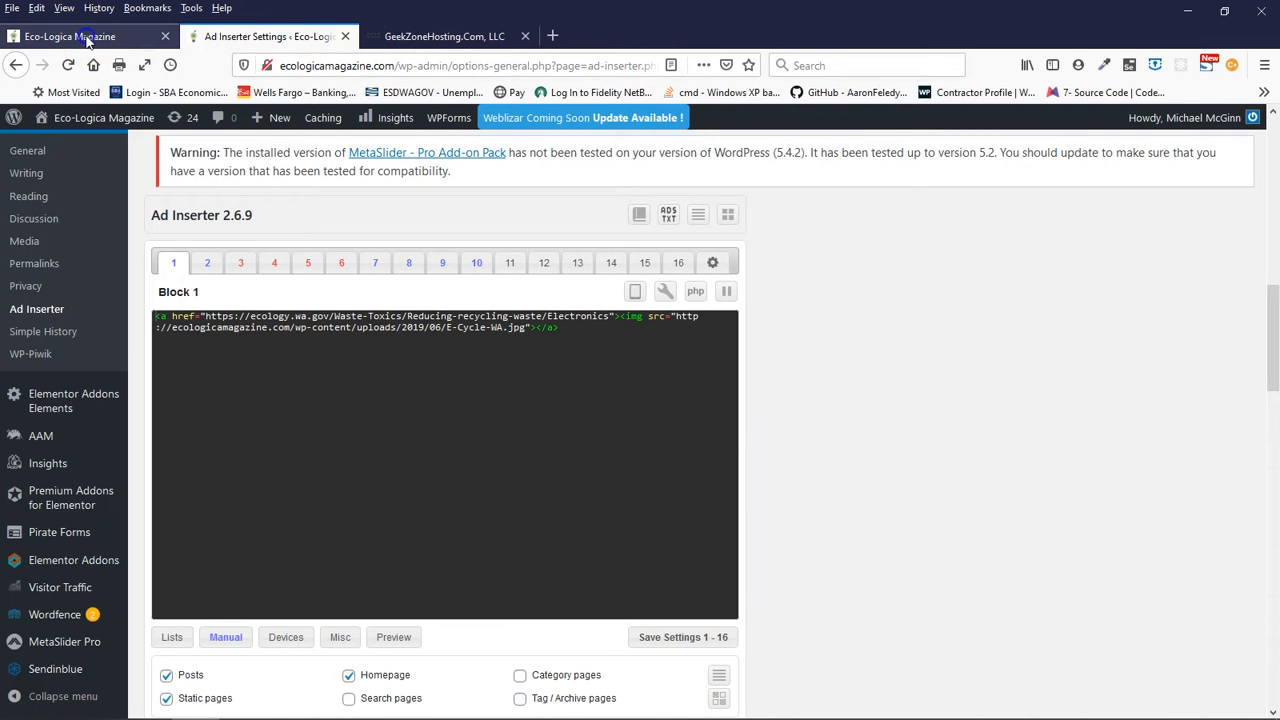
{"action": "scroll", "coordinate": [222, 235], "scroll_direction": "up", "scroll_amount": 2}
{"action": "scroll", "coordinate": [222, 235], "scroll_direction": "up", "scroll_amount": 8}
{"action": "scroll", "coordinate": [222, 235], "scroll_direction": "down", "scroll_amount": 3}
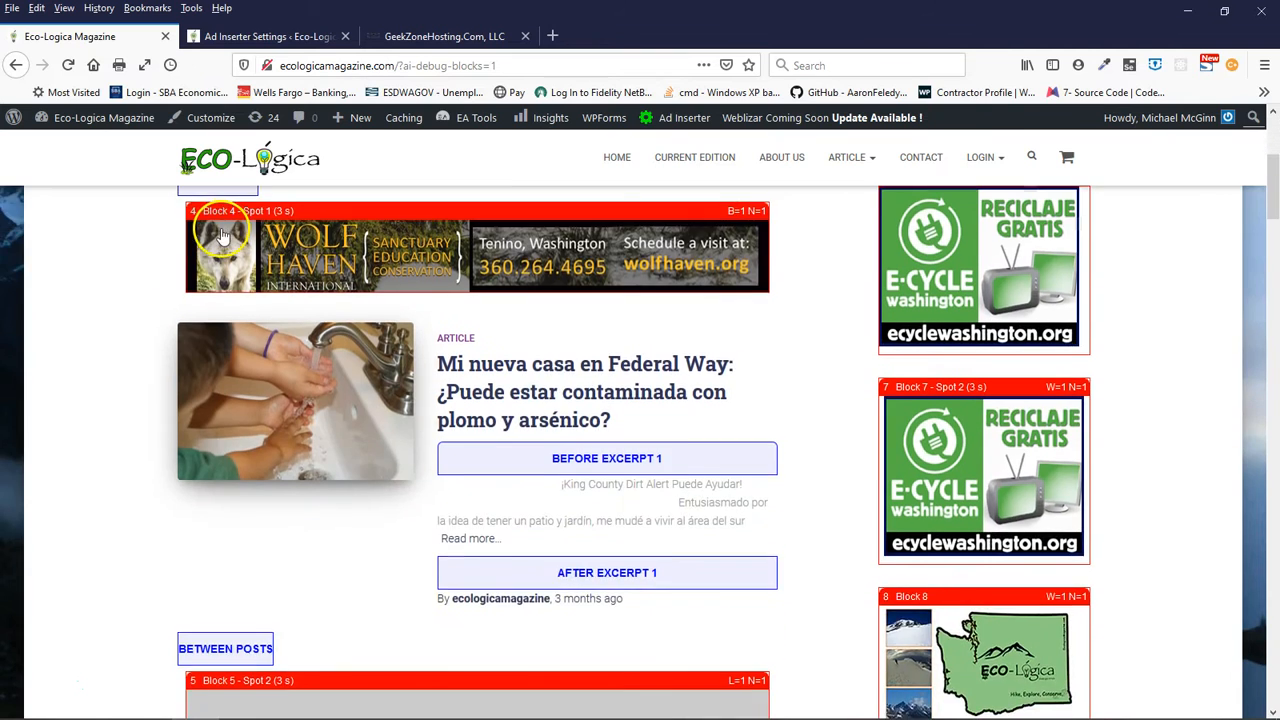
{"action": "scroll", "coordinate": [222, 235], "scroll_direction": "up", "scroll_amount": 1}
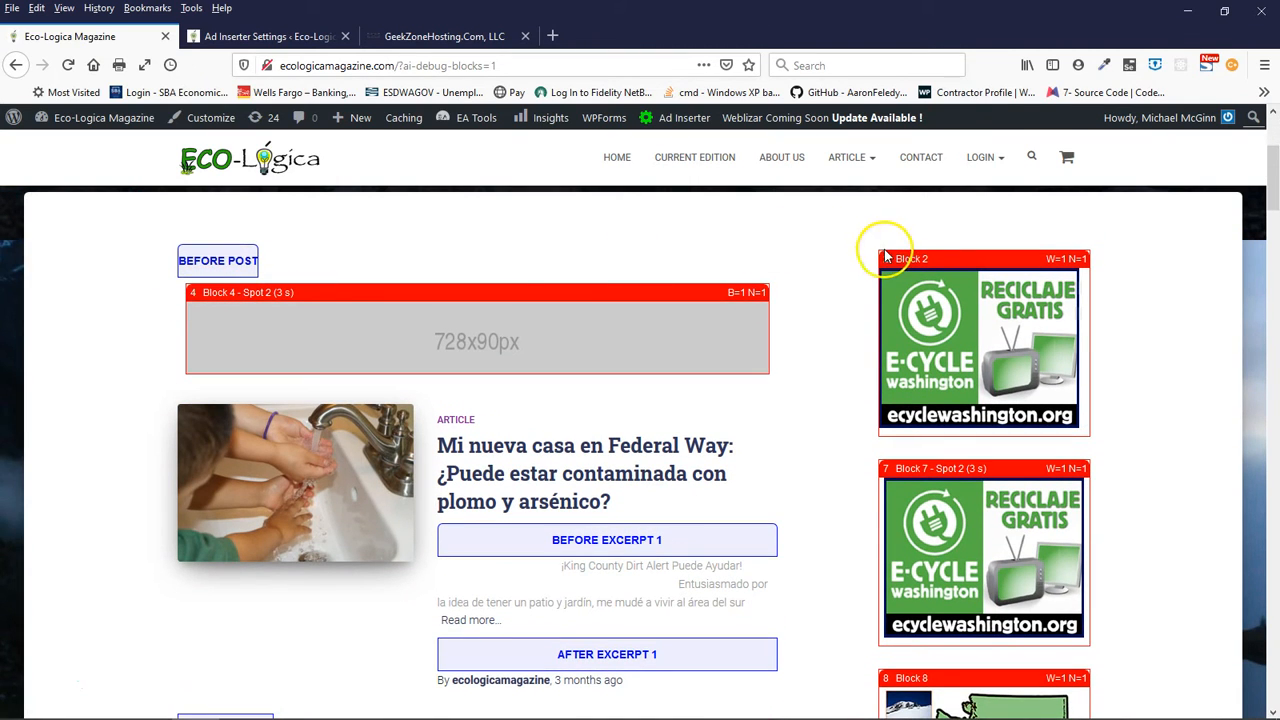
{"action": "scroll", "coordinate": [833, 570], "scroll_direction": "down", "scroll_amount": 3}
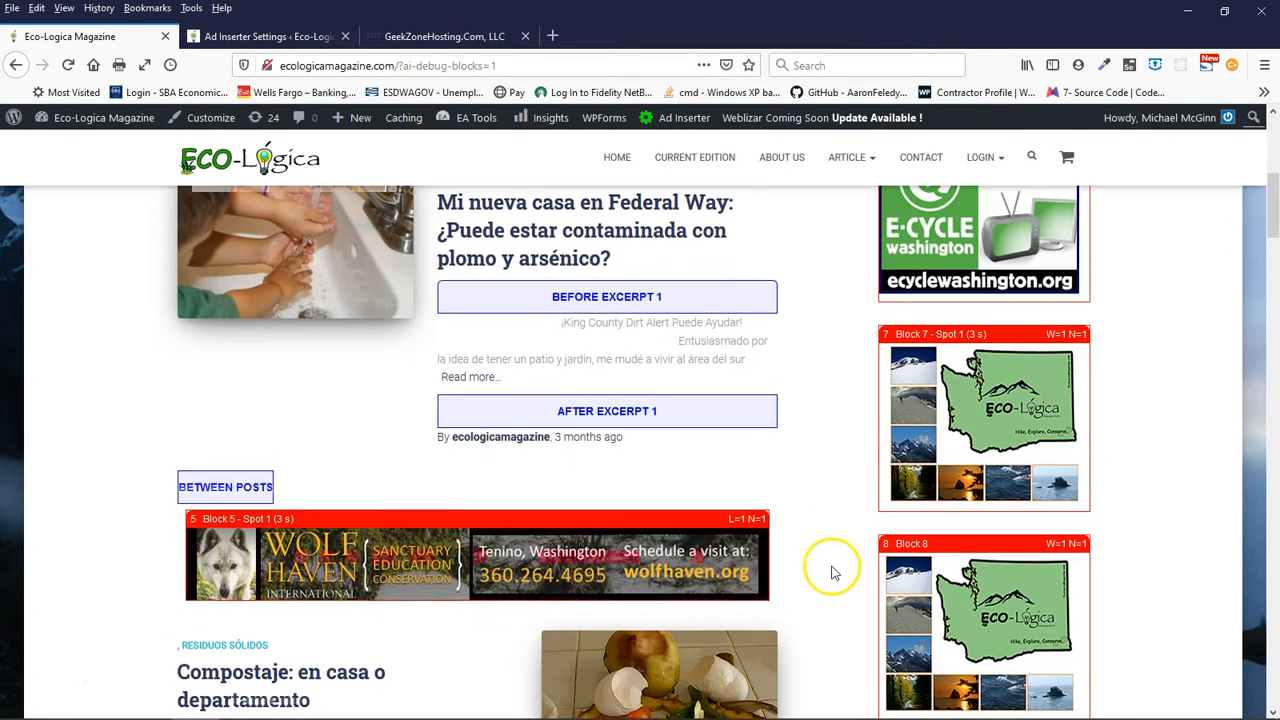
- Follow the homepage's article feed down to its end and inspect the Block 6 ad beneath the footer
{"action": "scroll", "coordinate": [820, 590], "scroll_direction": "down", "scroll_amount": 10}
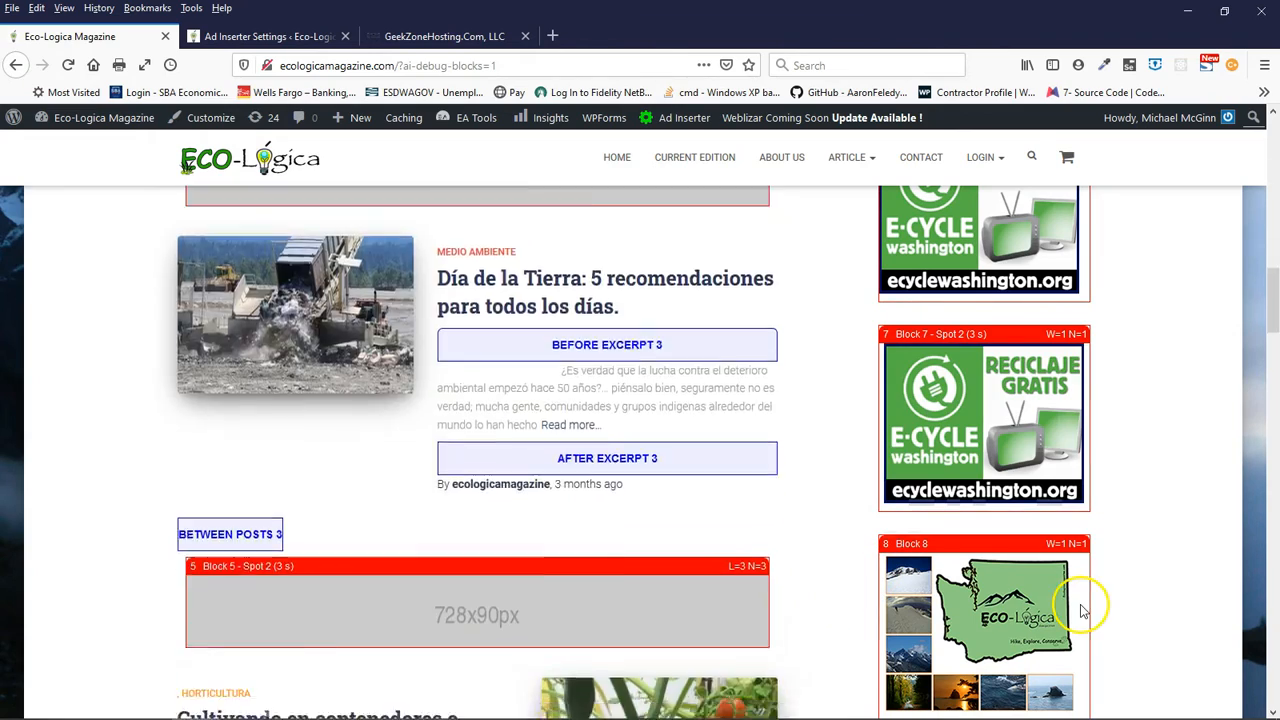
{"action": "scroll", "coordinate": [1080, 610], "scroll_direction": "down", "scroll_amount": 20}
{"action": "scroll", "coordinate": [1076, 602], "scroll_direction": "up", "scroll_amount": 5}
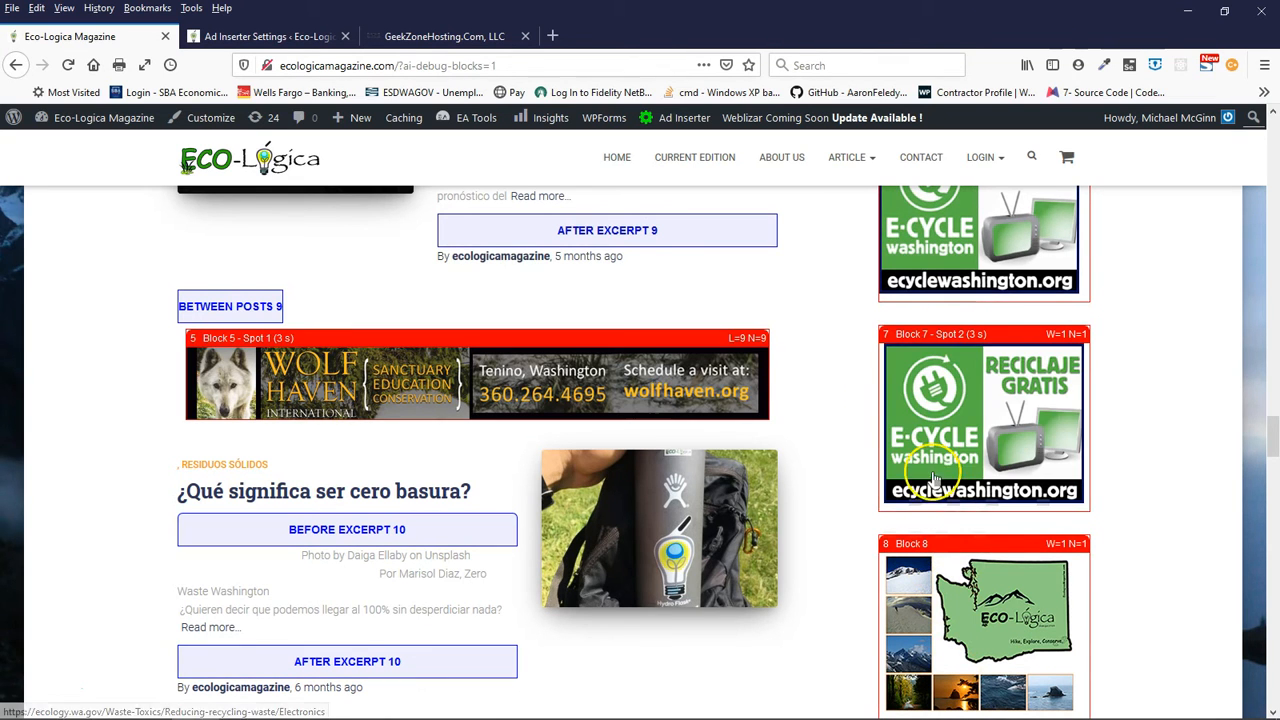
{"action": "scroll", "coordinate": [1163, 610], "scroll_direction": "down", "scroll_amount": 15}
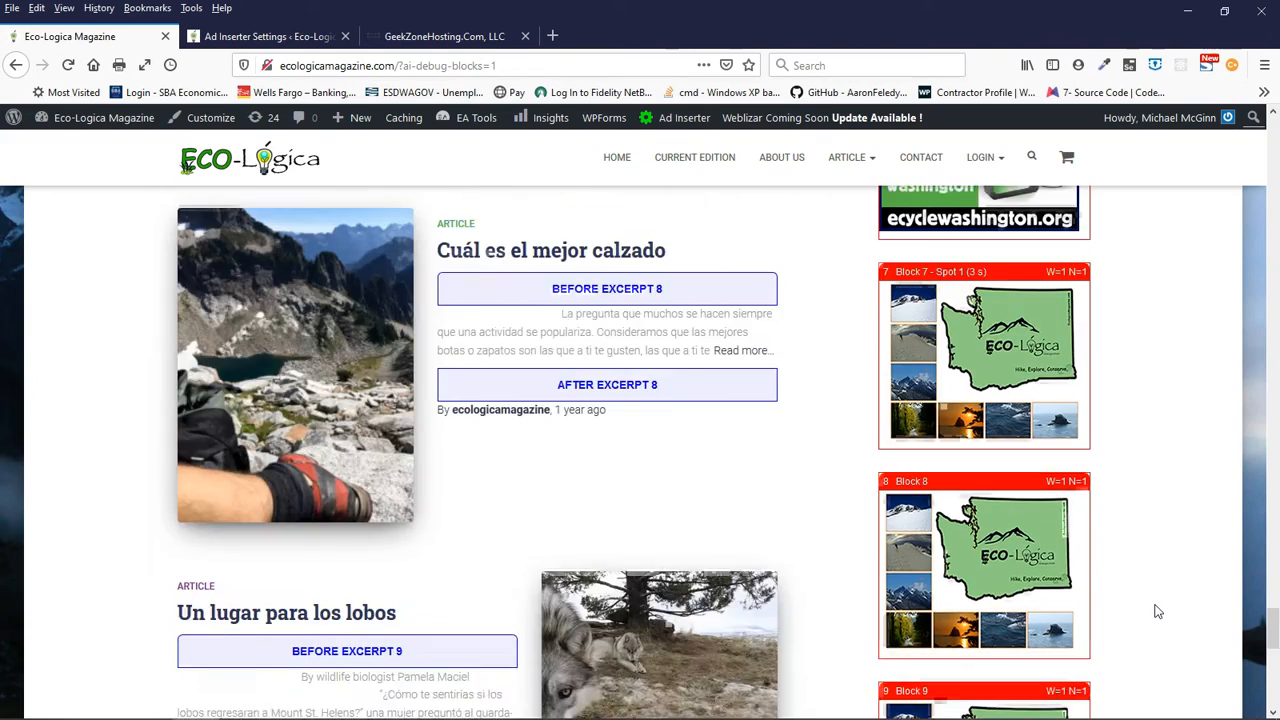
{"action": "scroll", "coordinate": [1158, 611], "scroll_direction": "down", "scroll_amount": 7}
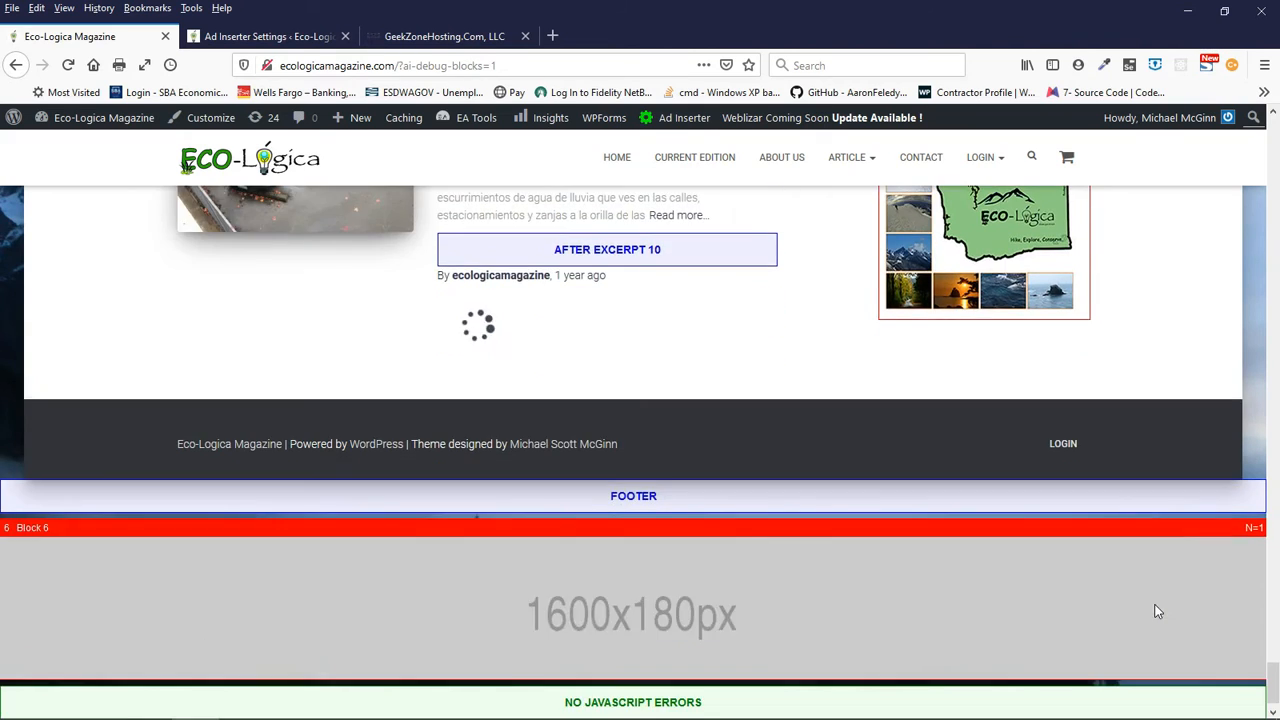
{"action": "scroll", "coordinate": [1158, 611], "scroll_direction": "up", "scroll_amount": 3}
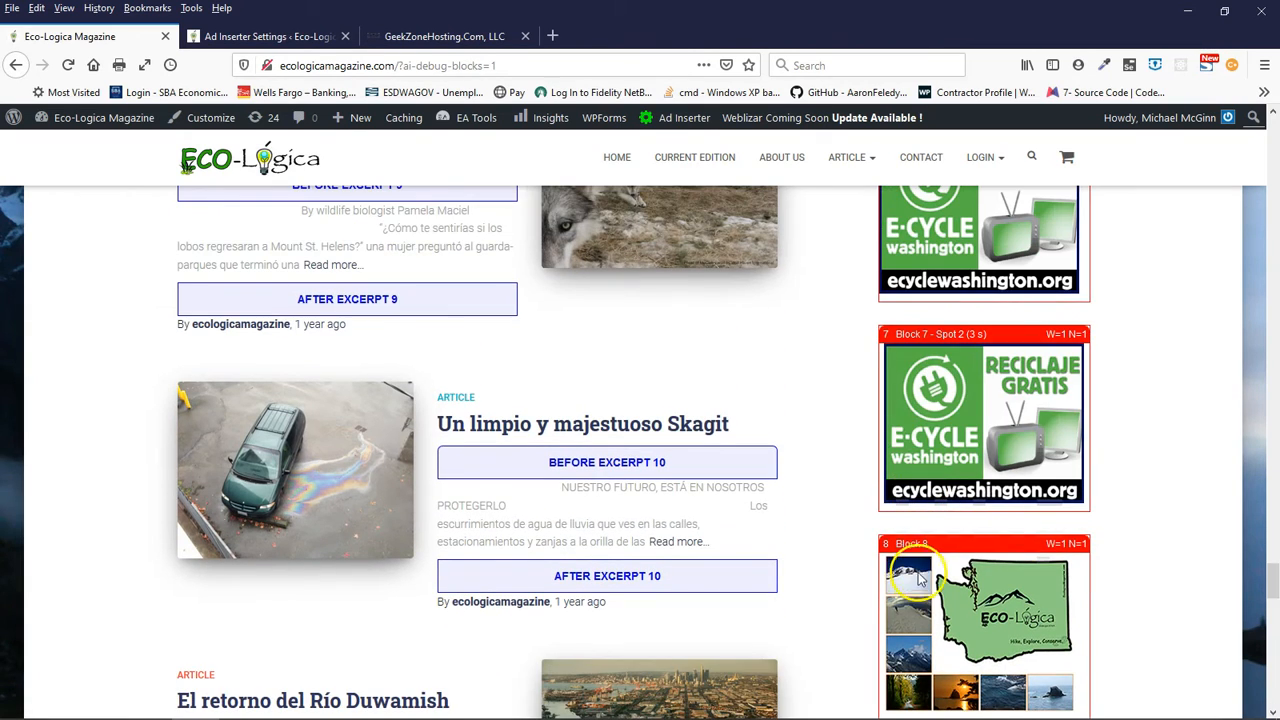
{"action": "scroll", "coordinate": [1160, 557], "scroll_direction": "down", "scroll_amount": 15}
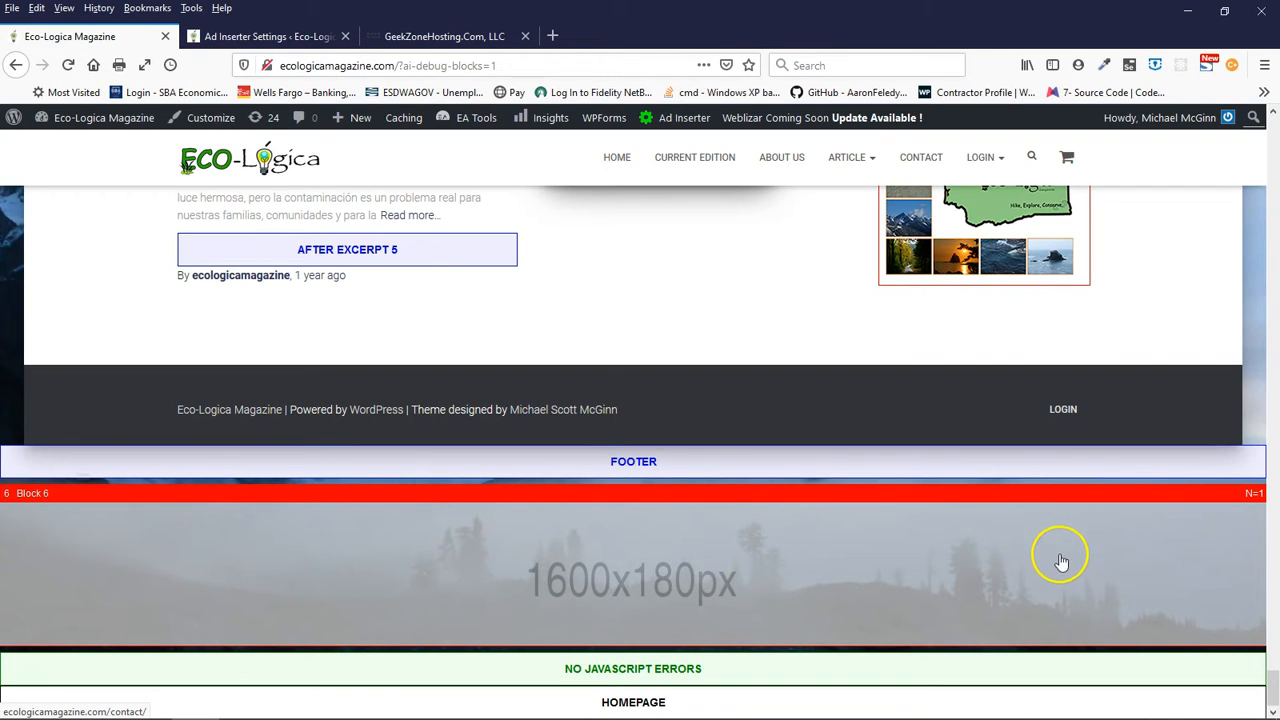
- Examine sidebar ad blocks 10, 9 and 8 beside the last articles on the homepage
{"action": "scroll", "coordinate": [1077, 561], "scroll_direction": "up", "scroll_amount": 3}
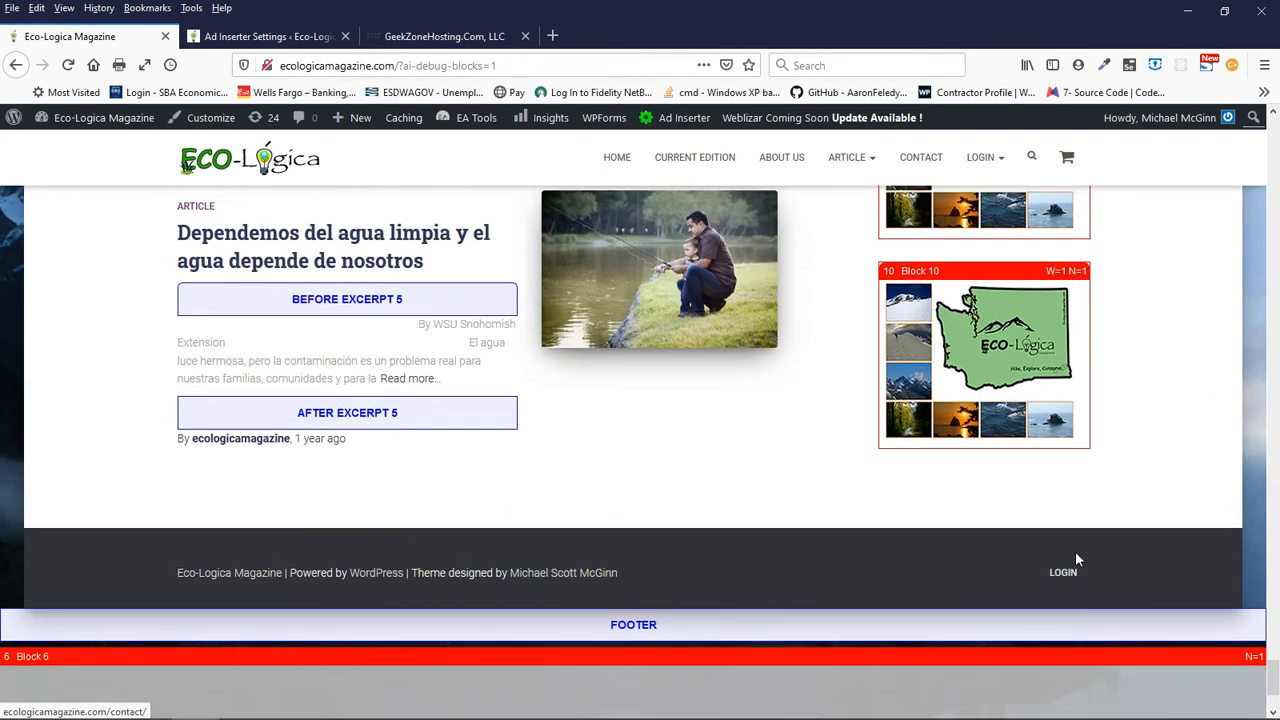
{"action": "scroll", "coordinate": [1010, 383], "scroll_direction": "up", "scroll_amount": 1}
{"action": "scroll", "coordinate": [1010, 383], "scroll_direction": "up", "scroll_amount": 2}
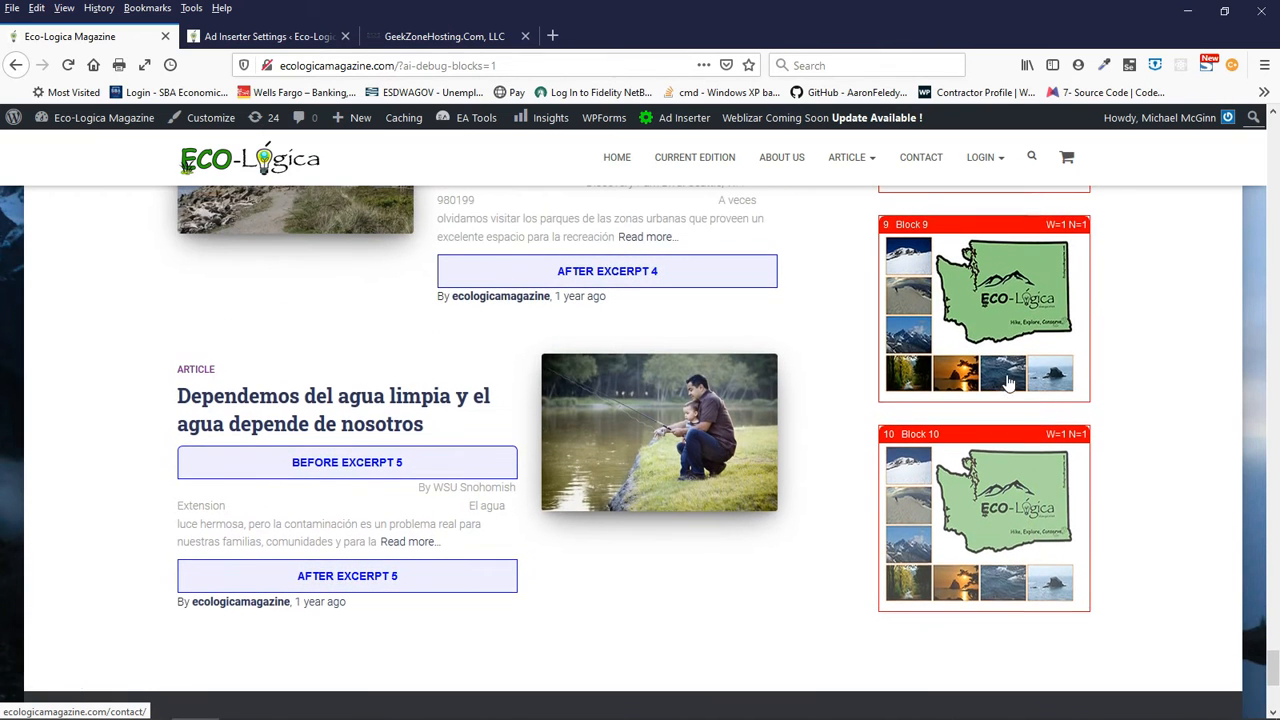
{"action": "scroll", "coordinate": [985, 335], "scroll_direction": "up", "scroll_amount": 4}
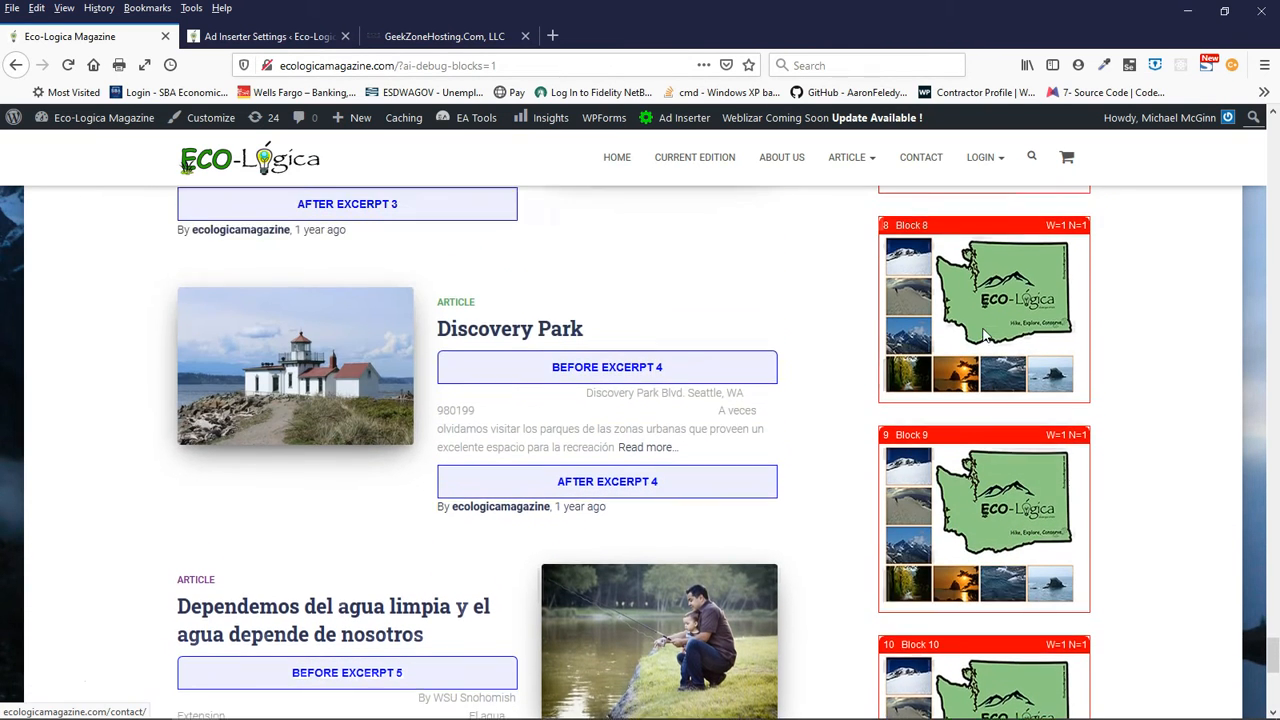
- Return to the start of the homepage's article feed and open the first article, "Mi nueva casa en Federal Way"
{"action": "scroll", "coordinate": [985, 335], "scroll_direction": "up", "scroll_amount": 1}
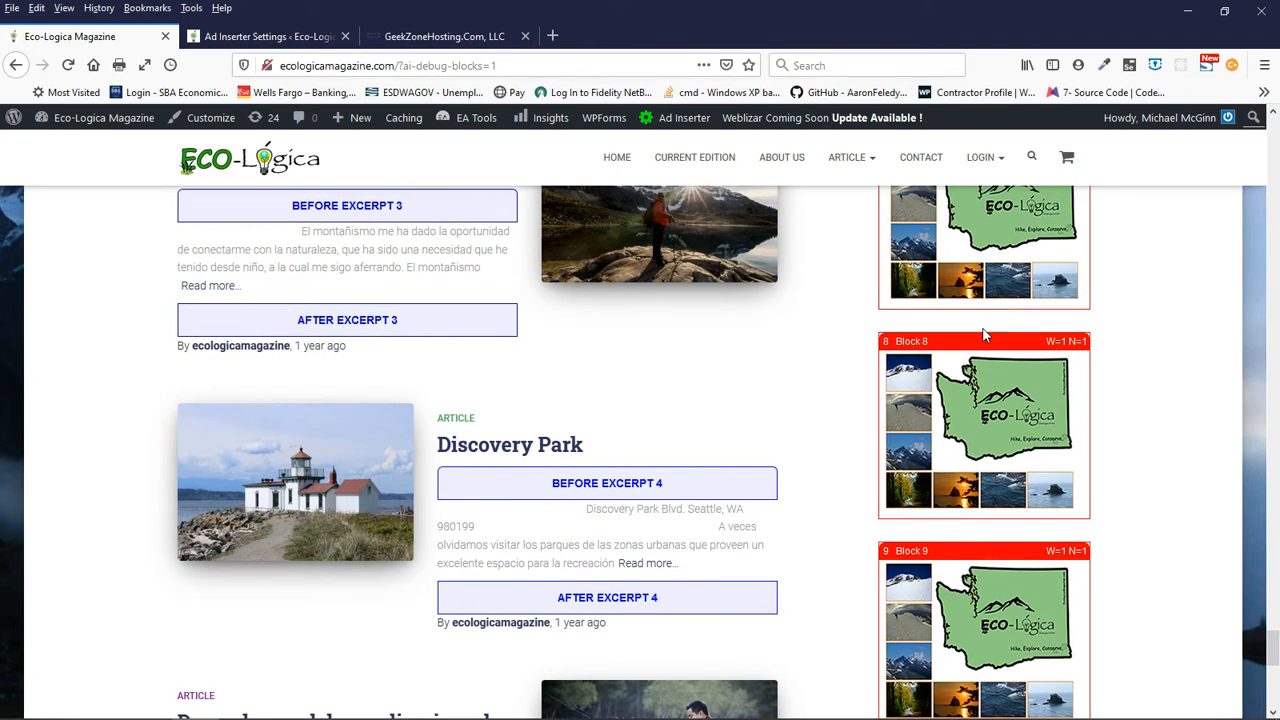
{"action": "scroll", "coordinate": [985, 335], "scroll_direction": "up", "scroll_amount": 1}
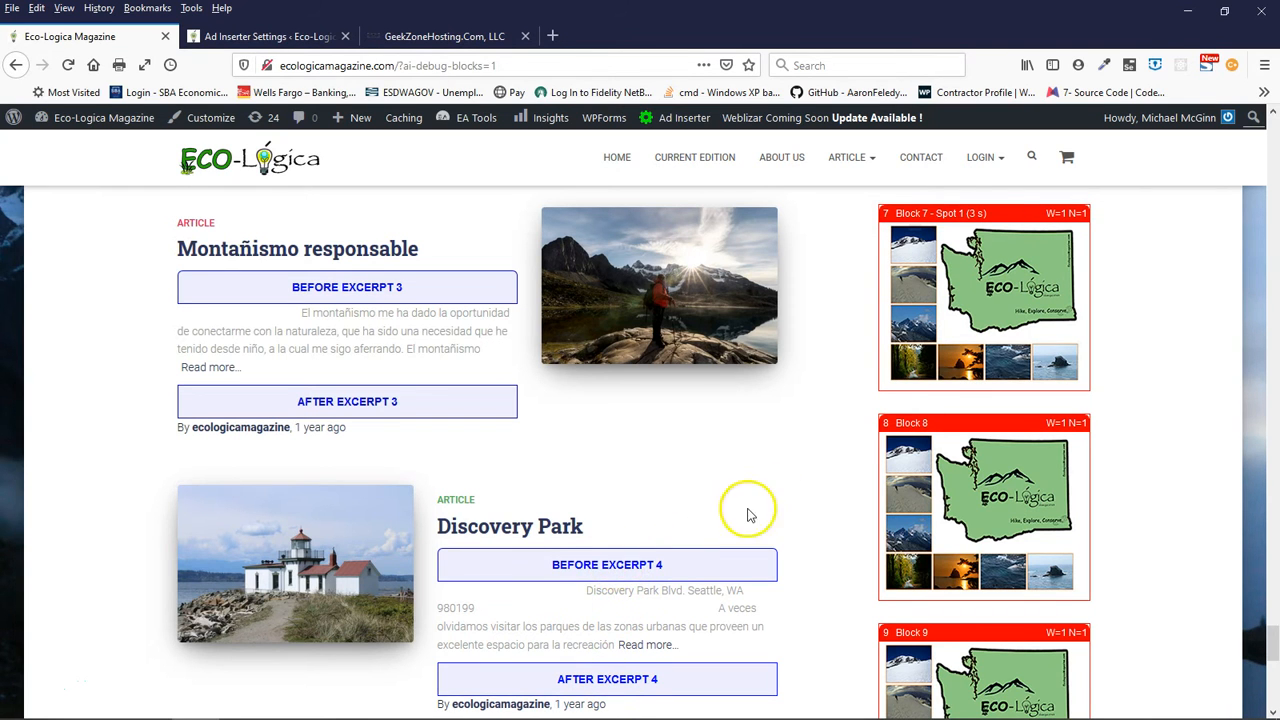
{"action": "scroll", "coordinate": [829, 480], "scroll_direction": "up", "scroll_amount": 8}
{"action": "scroll", "coordinate": [829, 480], "scroll_direction": "up", "scroll_amount": 10}
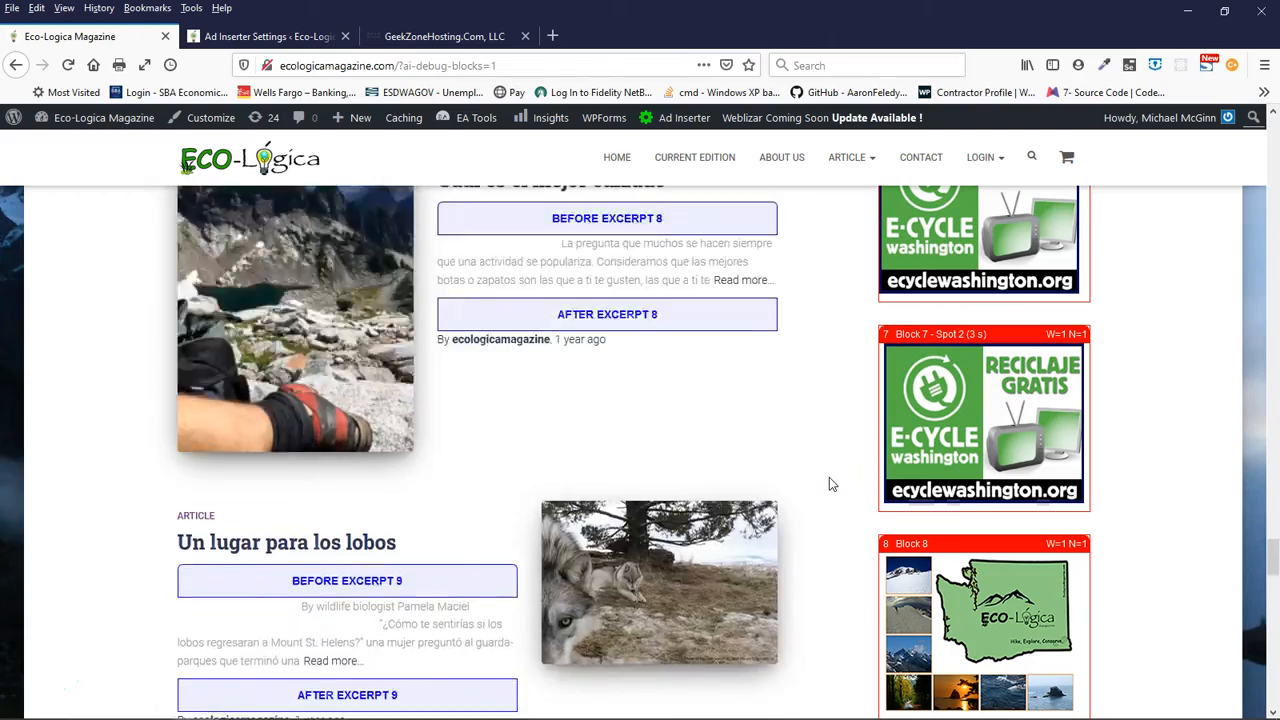
{"action": "scroll", "coordinate": [827, 472], "scroll_direction": "up", "scroll_amount": 10}
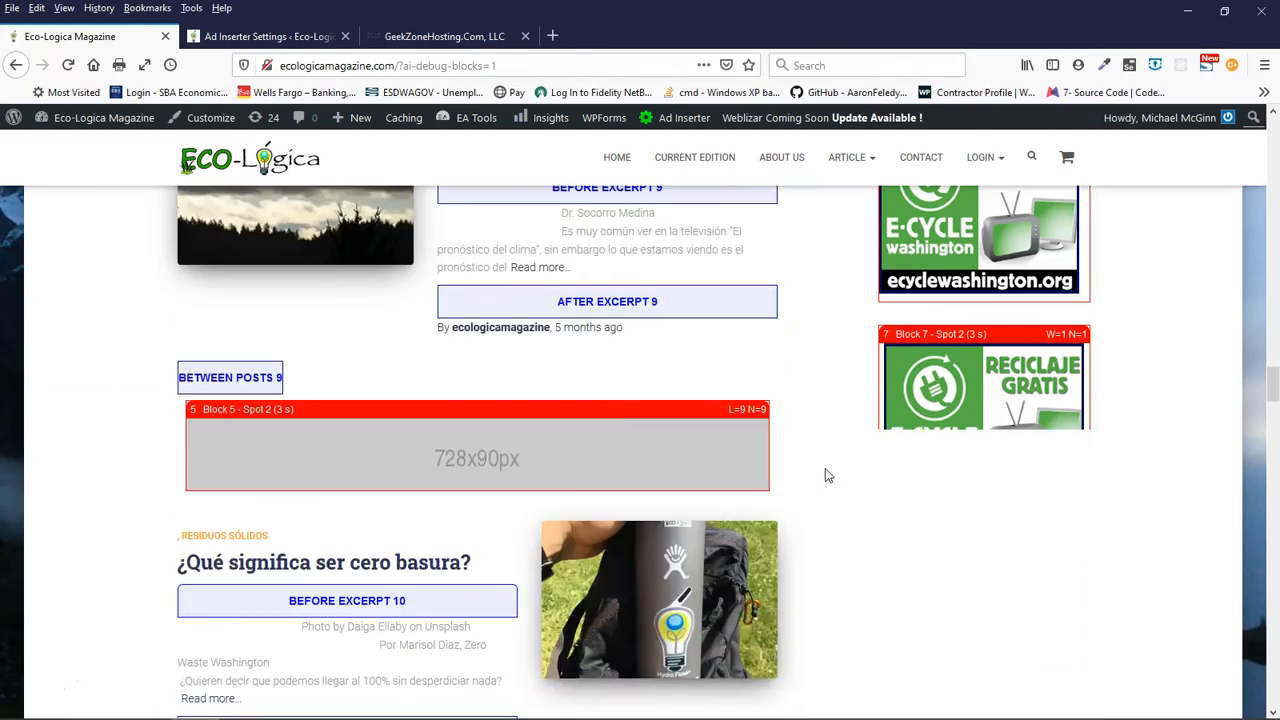
{"action": "scroll", "coordinate": [824, 468], "scroll_direction": "up", "scroll_amount": 10}
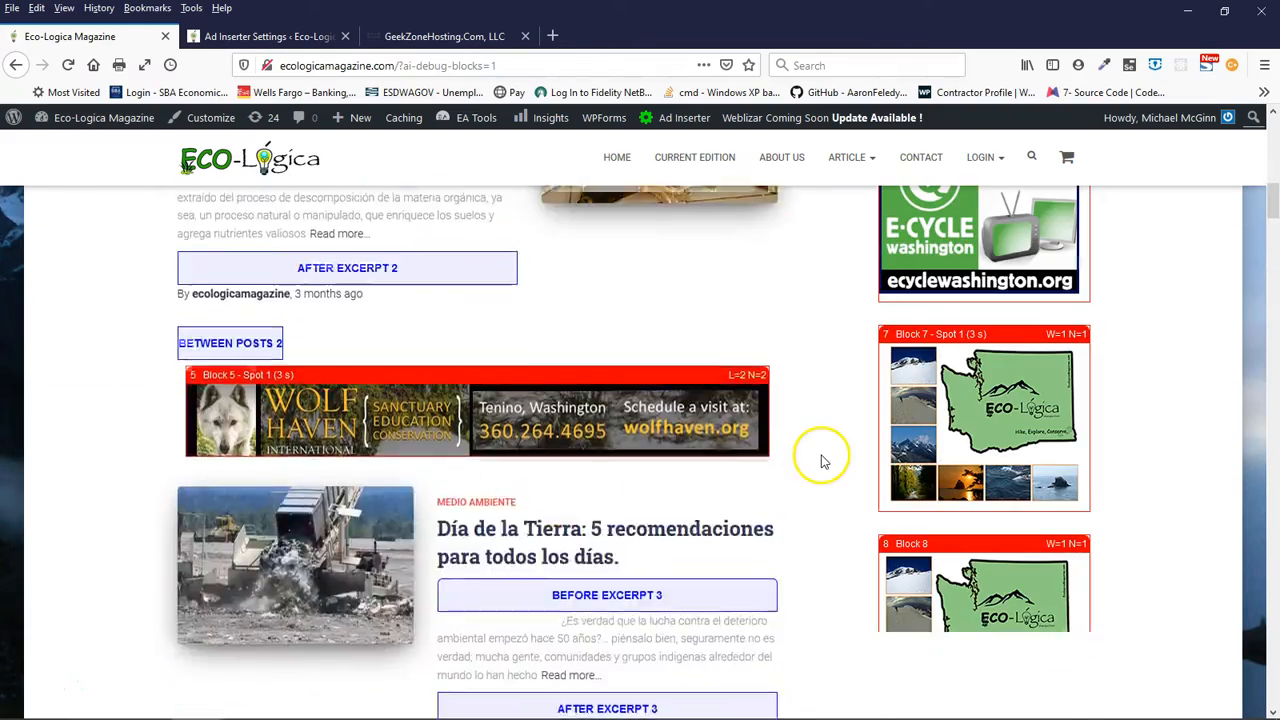
{"action": "scroll", "coordinate": [822, 461], "scroll_direction": "down", "scroll_amount": 4}
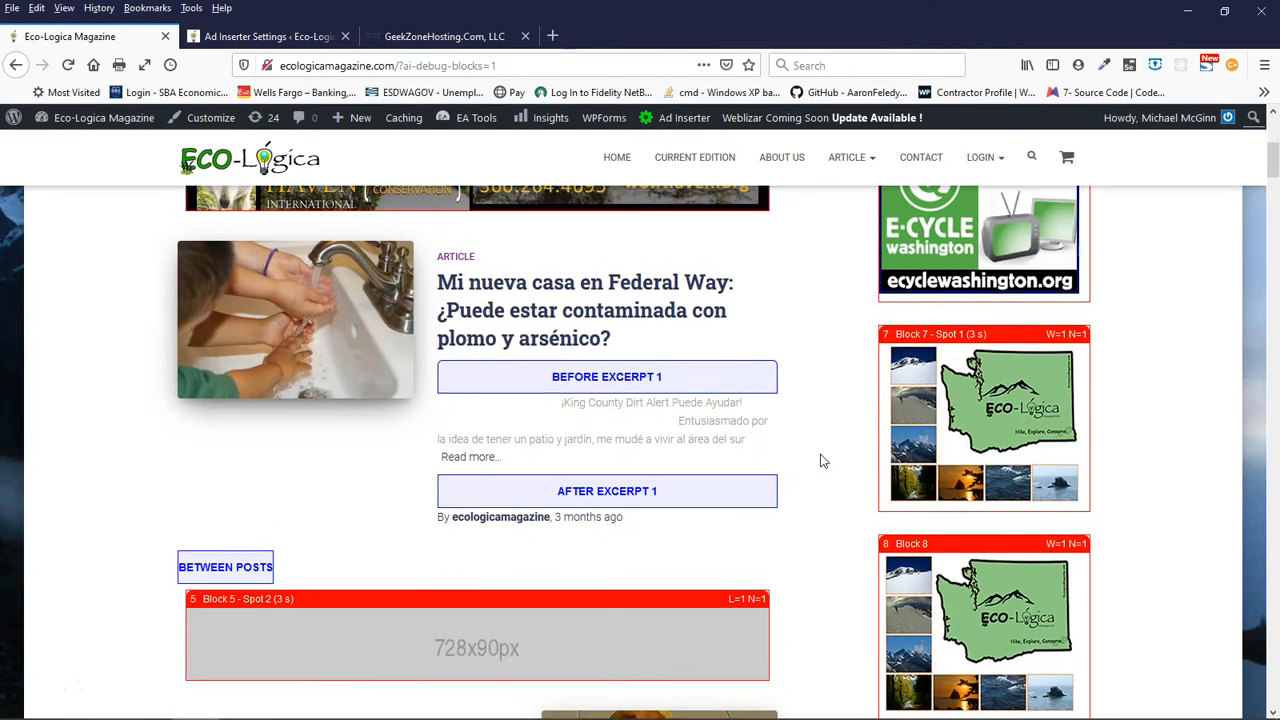
{"action": "scroll", "coordinate": [822, 461], "scroll_direction": "up", "scroll_amount": 2}
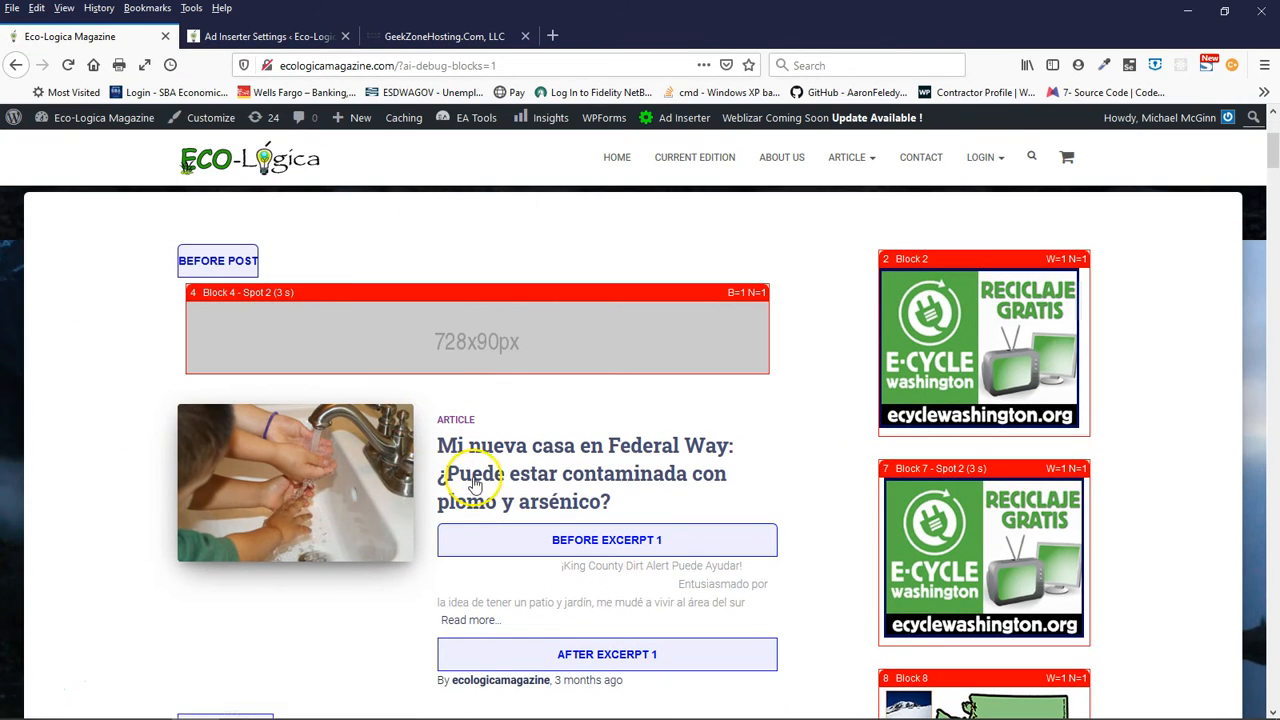
{"action": "left_click", "coordinate": [497, 453]}
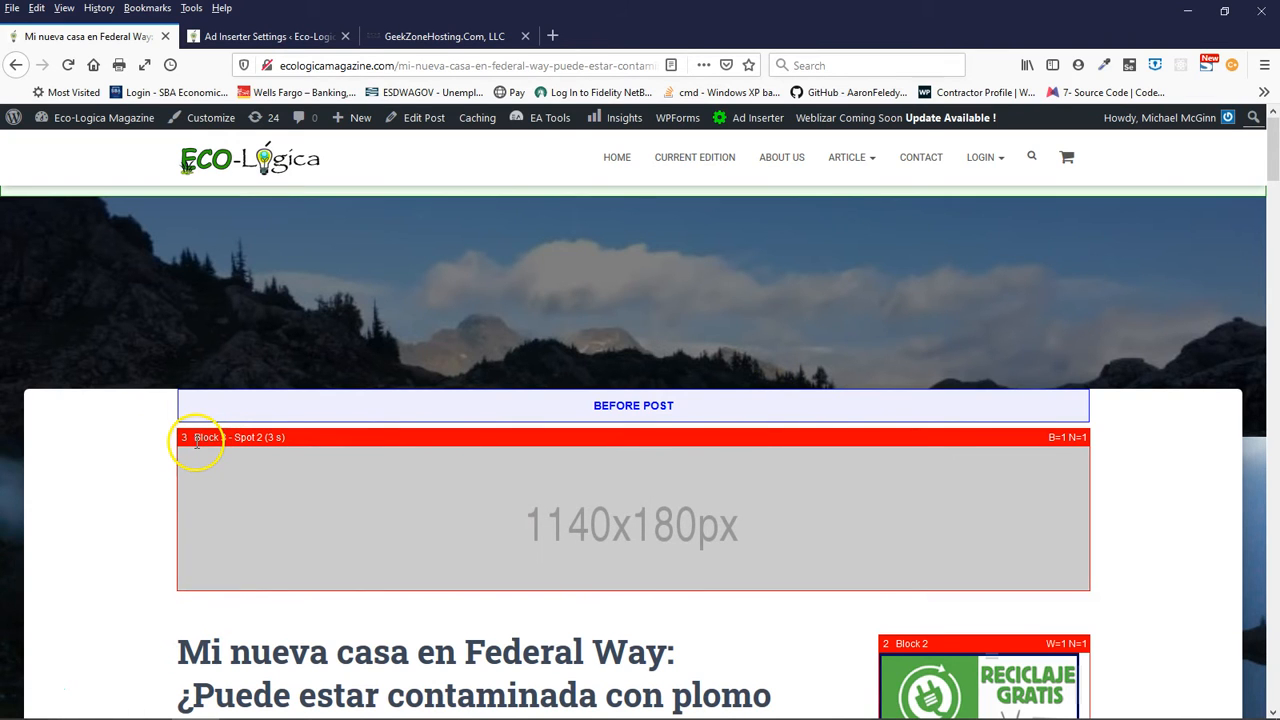
- Display the code of Block 3 in the Ad Inserter settings, then return to the opened article
{"action": "left_click", "coordinate": [214, 35]}
{"action": "left_click", "coordinate": [238, 270]}
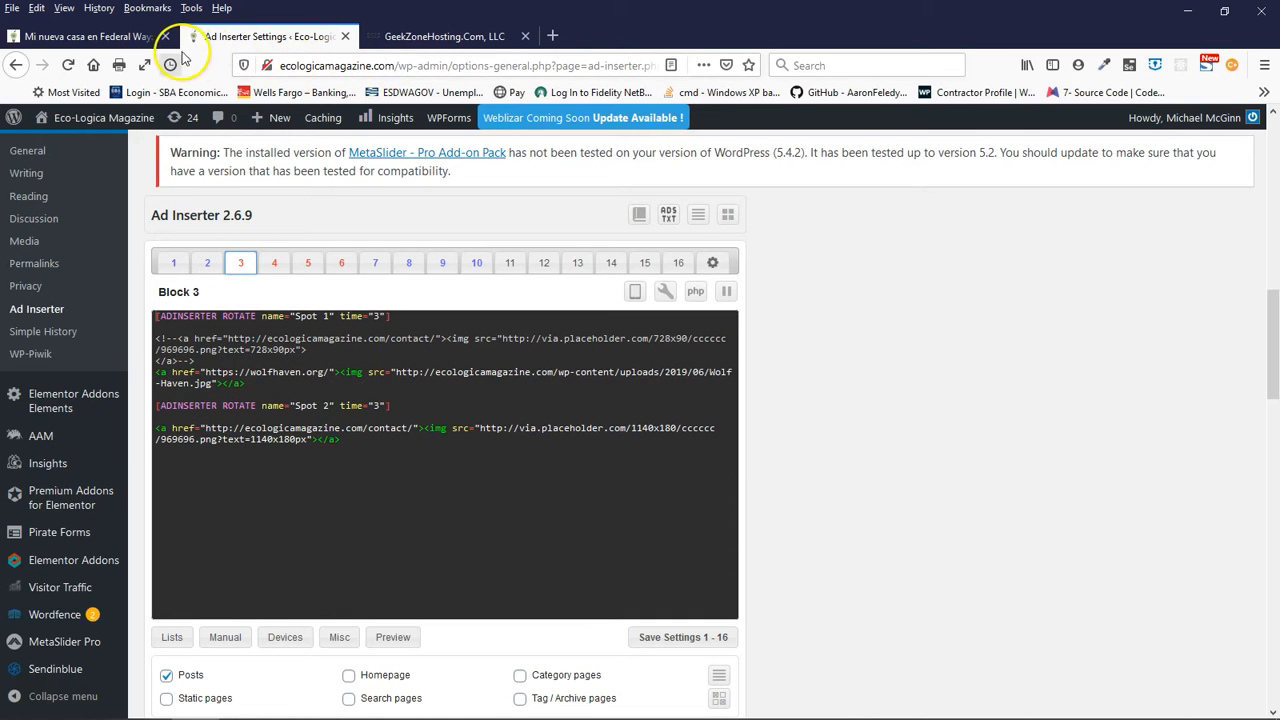
{"action": "left_click", "coordinate": [120, 38]}
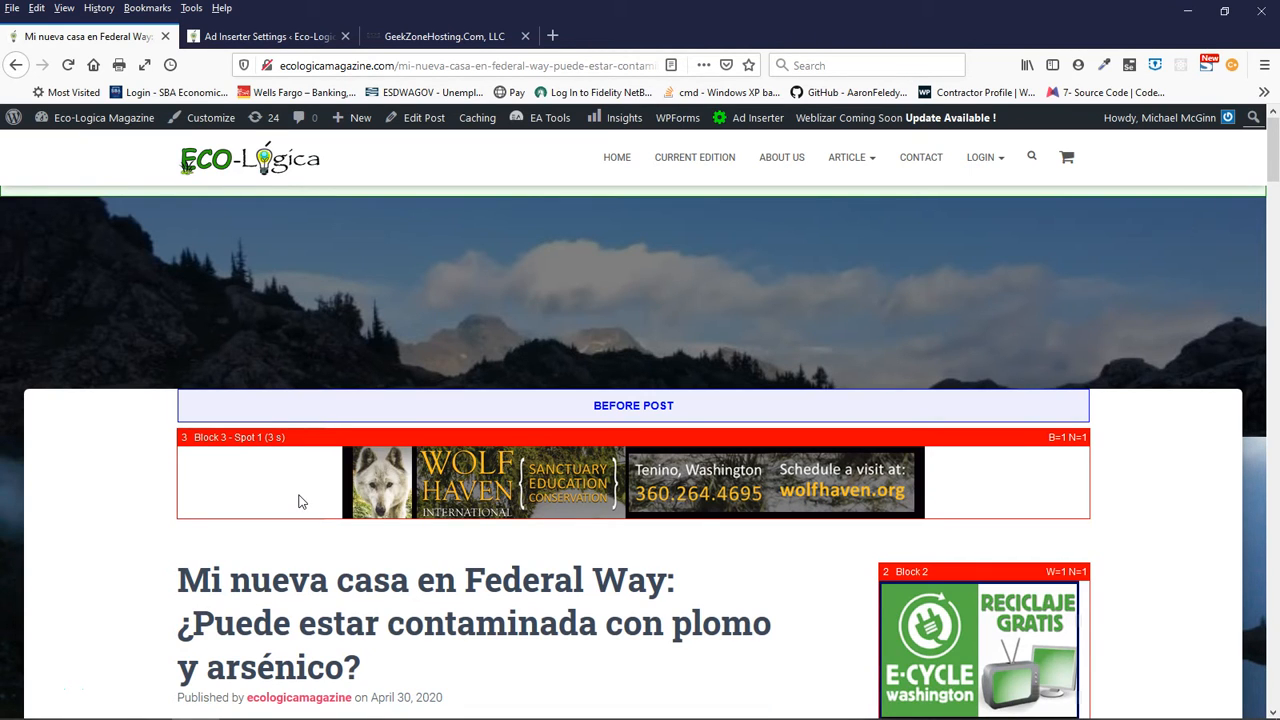
- Examine the rotating Block 3 ad above the article title and how its two spots affect the layout below
{"action": "scroll", "coordinate": [137, 500], "scroll_direction": "down", "scroll_amount": 1}
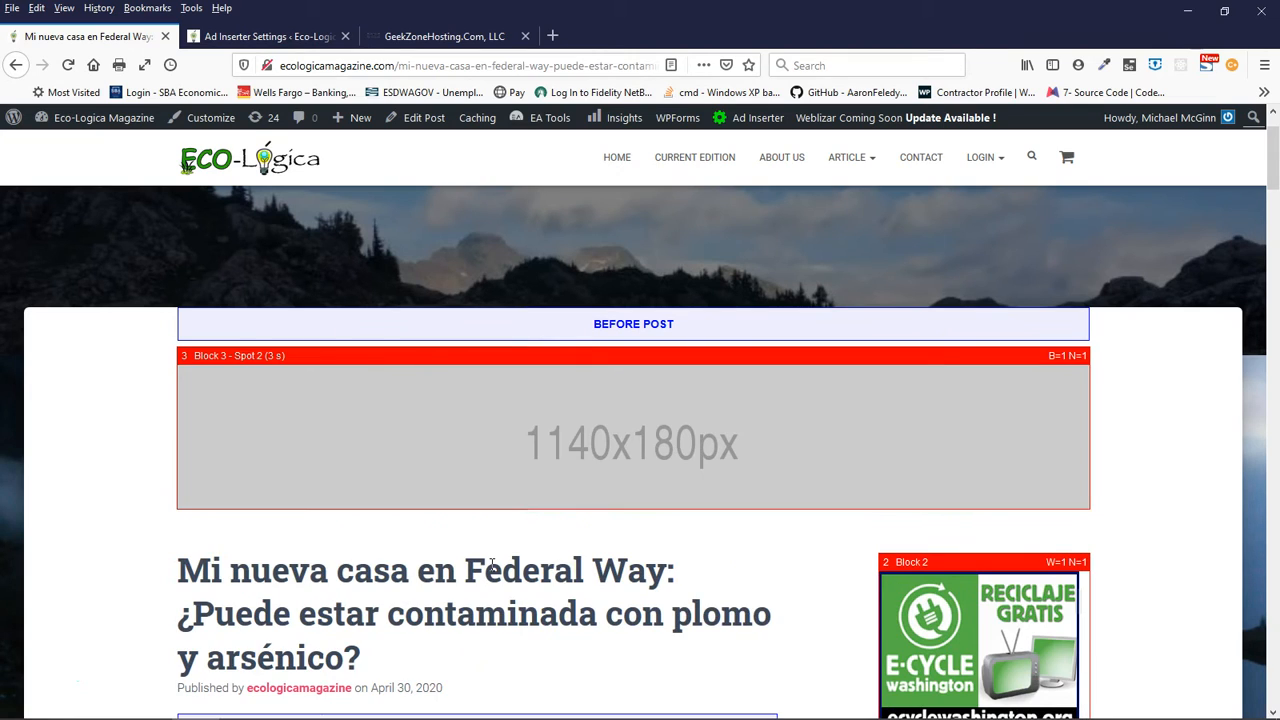
{"action": "left_click", "coordinate": [595, 472]}
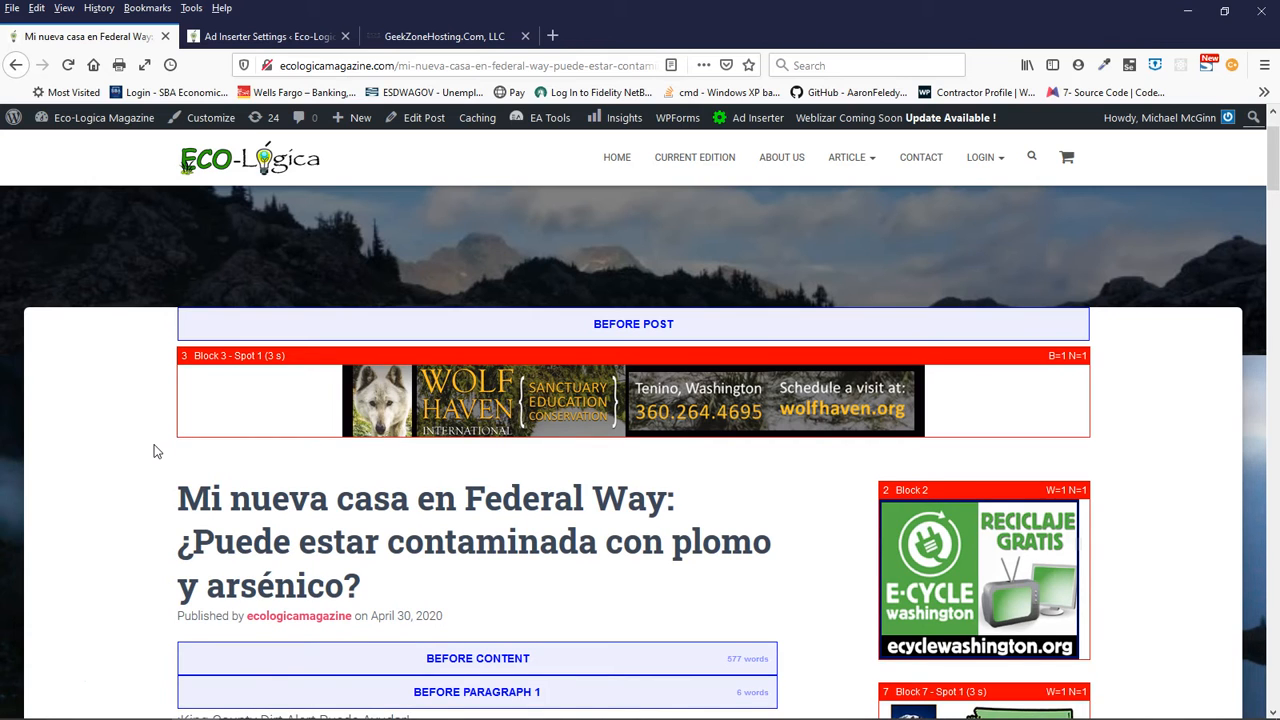
{"action": "scroll", "coordinate": [121, 520], "scroll_direction": "down", "scroll_amount": 3}
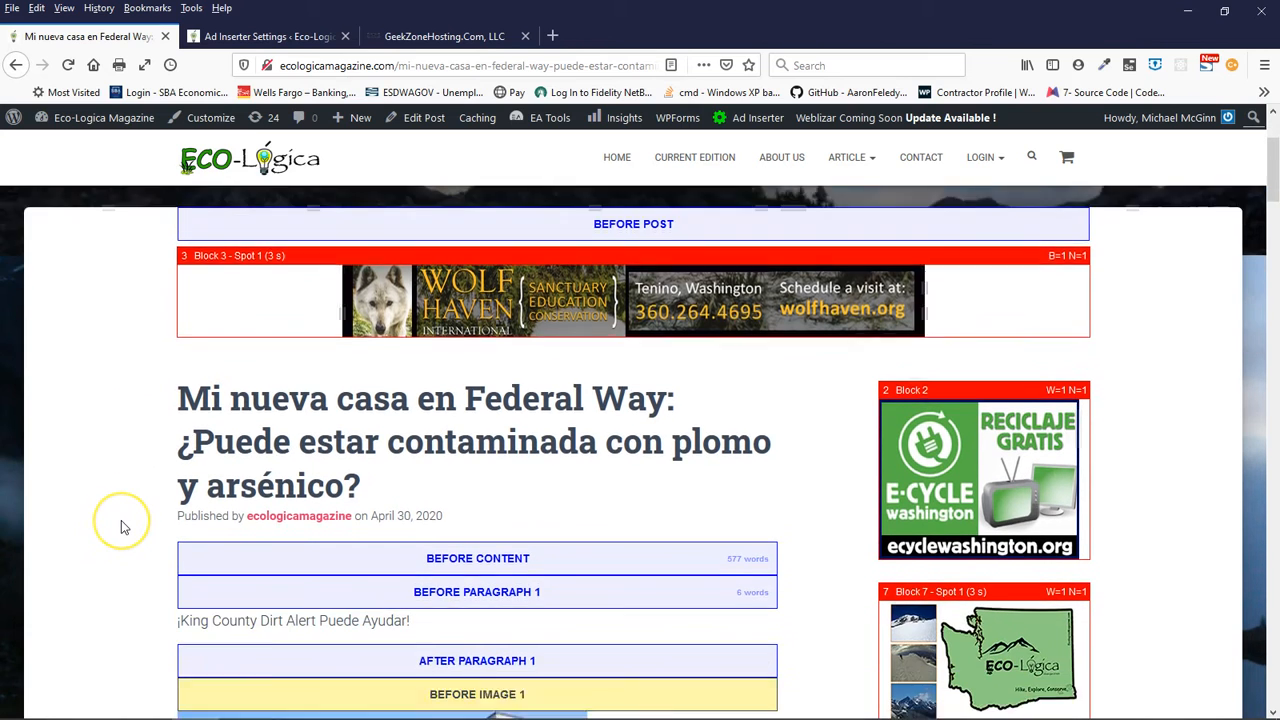
{"action": "scroll", "coordinate": [121, 522], "scroll_direction": "down", "scroll_amount": 3}
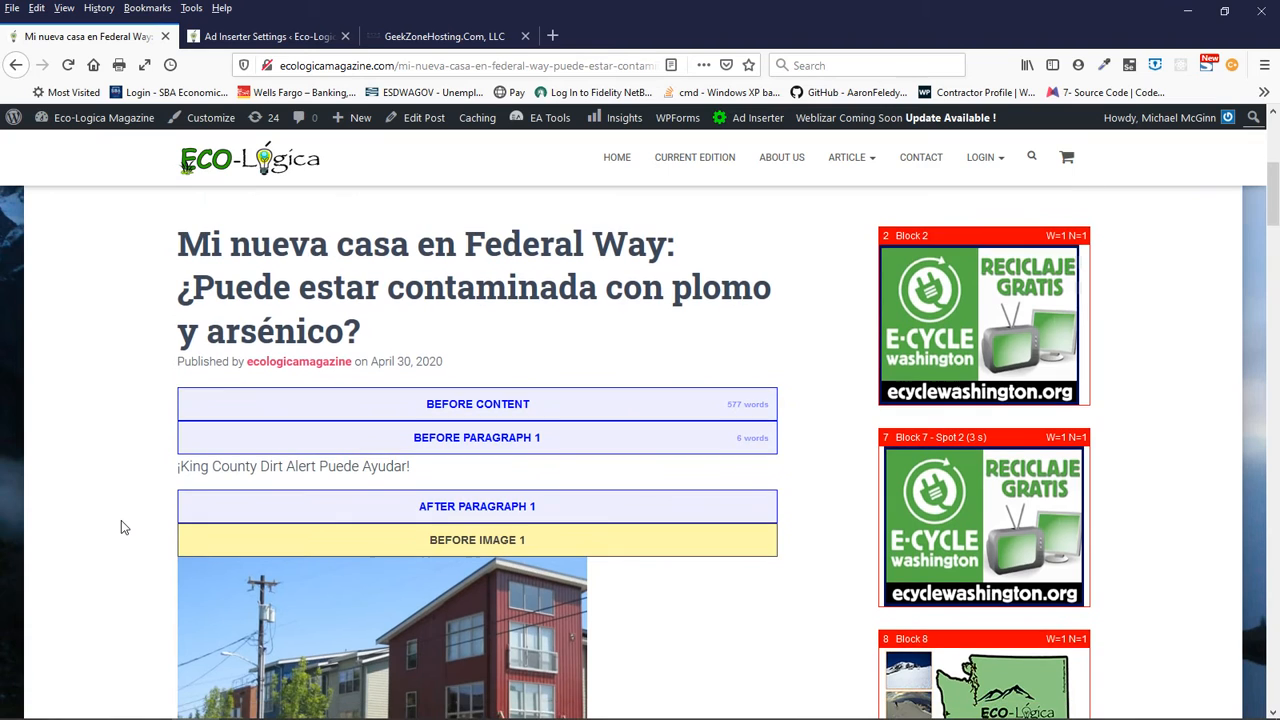
{"action": "scroll", "coordinate": [121, 527], "scroll_direction": "down", "scroll_amount": 1}
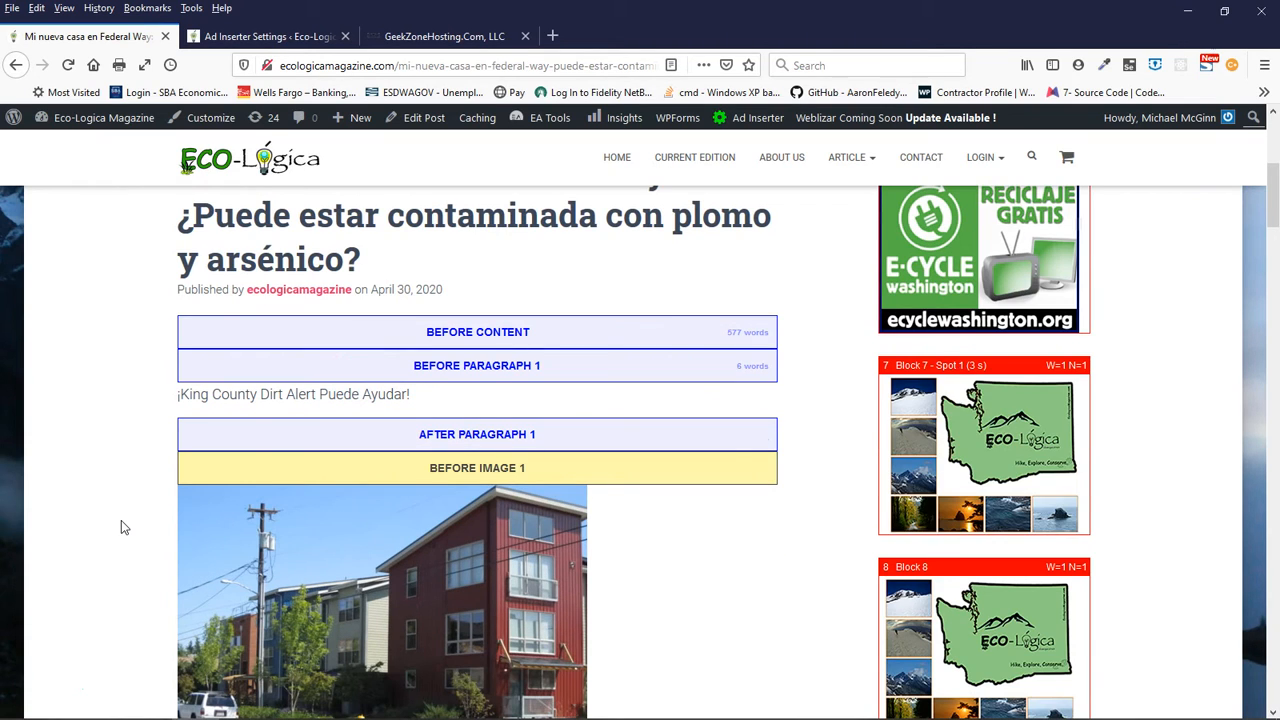
{"action": "scroll", "coordinate": [121, 527], "scroll_direction": "up", "scroll_amount": 1}
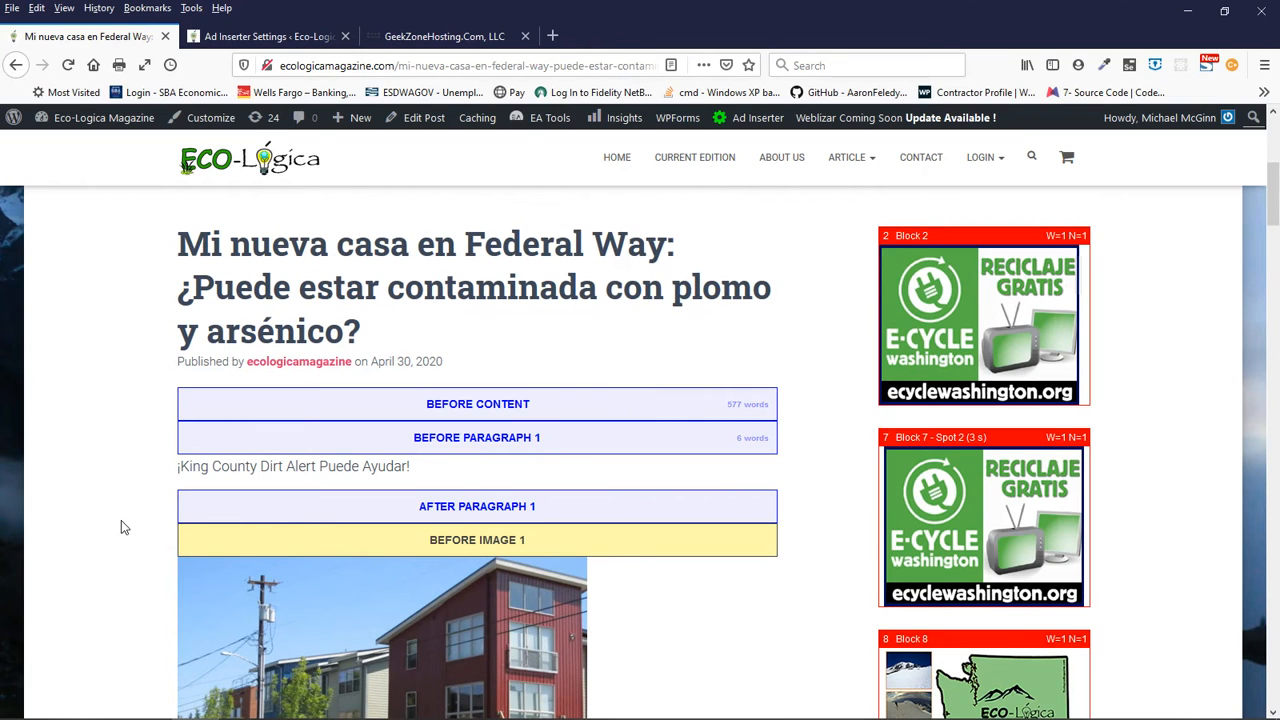
{"action": "scroll", "coordinate": [121, 527], "scroll_direction": "down", "scroll_amount": 1}
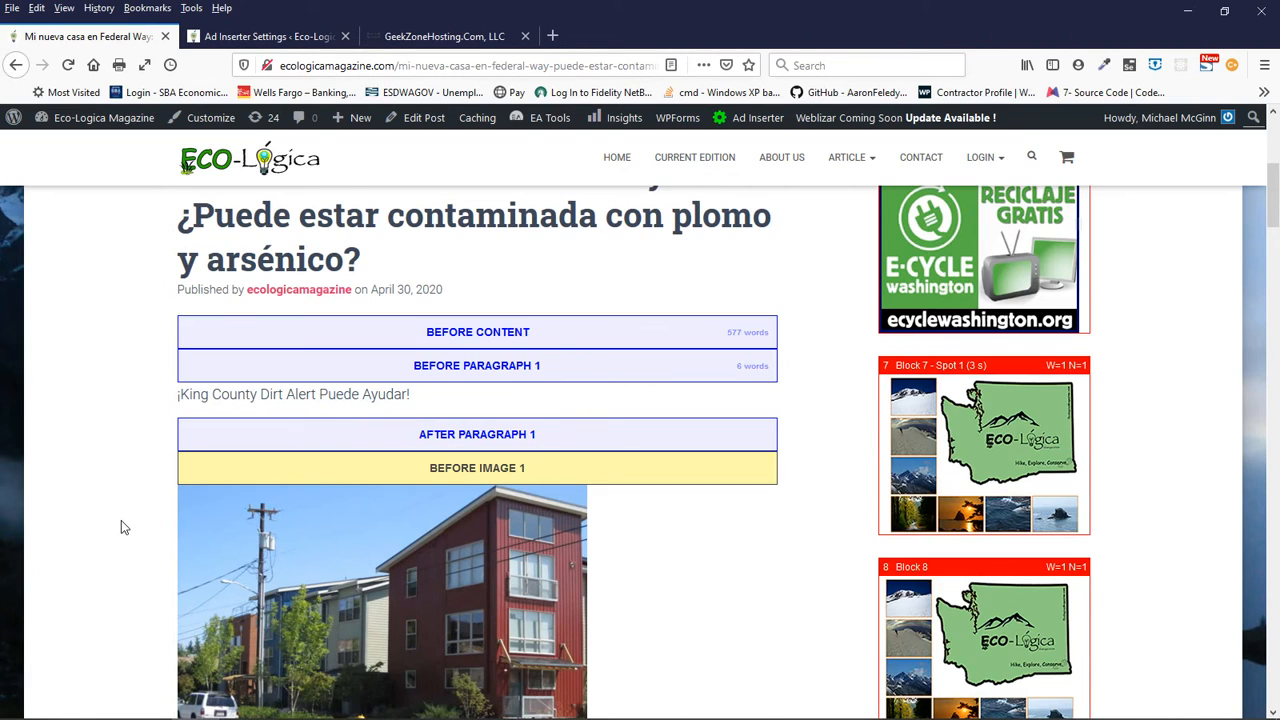
{"action": "scroll", "coordinate": [121, 527], "scroll_direction": "up", "scroll_amount": 1}
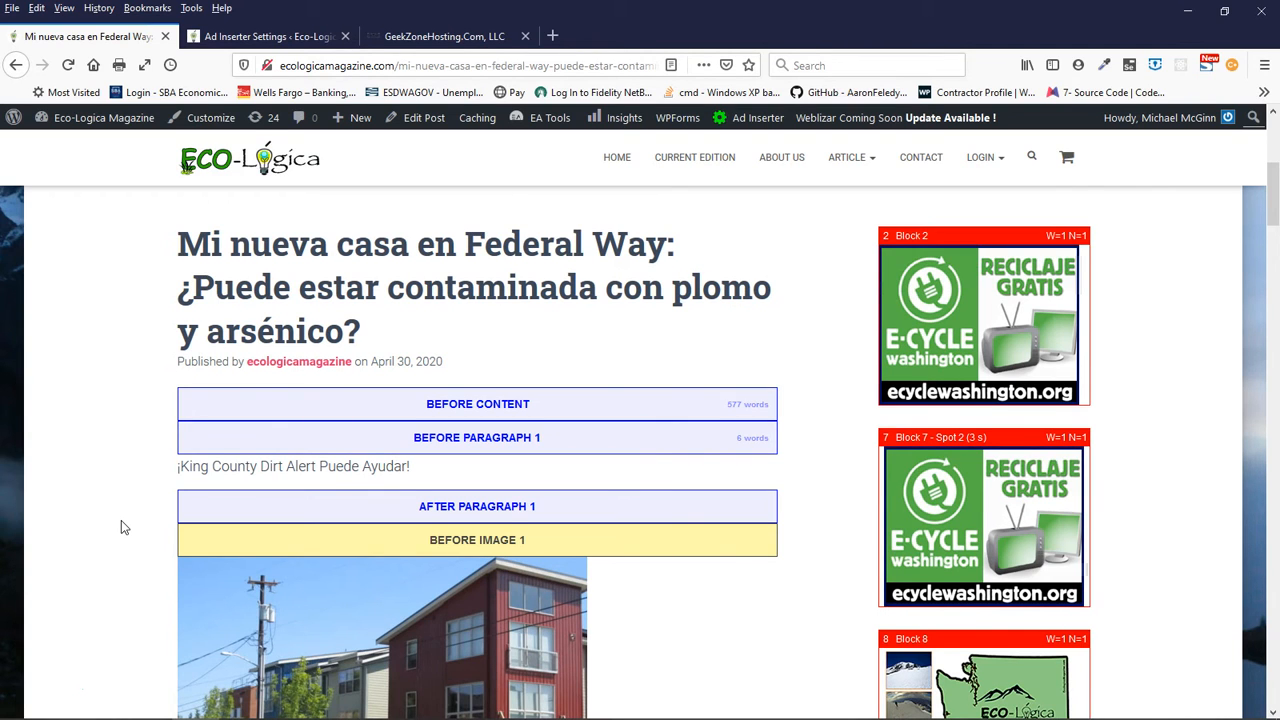
{"action": "scroll", "coordinate": [121, 527], "scroll_direction": "up", "scroll_amount": 2}
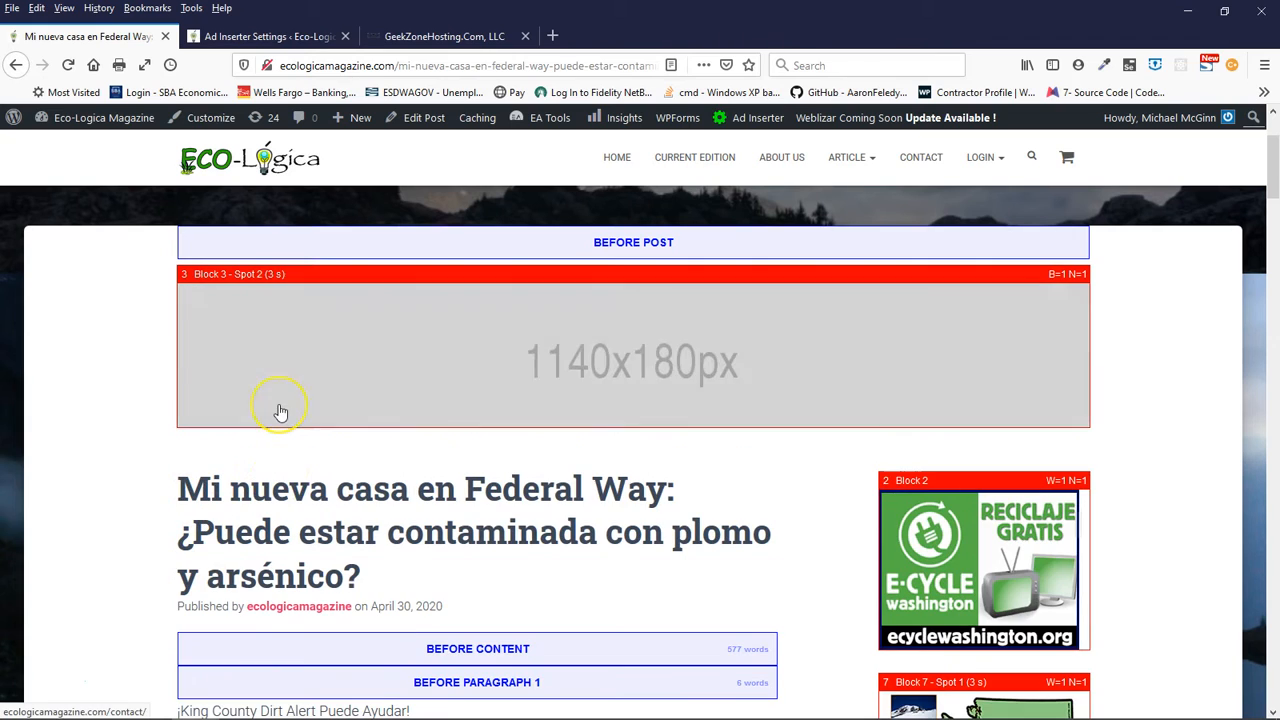
{"action": "left_click", "coordinate": [287, 352]}
{"action": "left_click", "coordinate": [756, 329]}
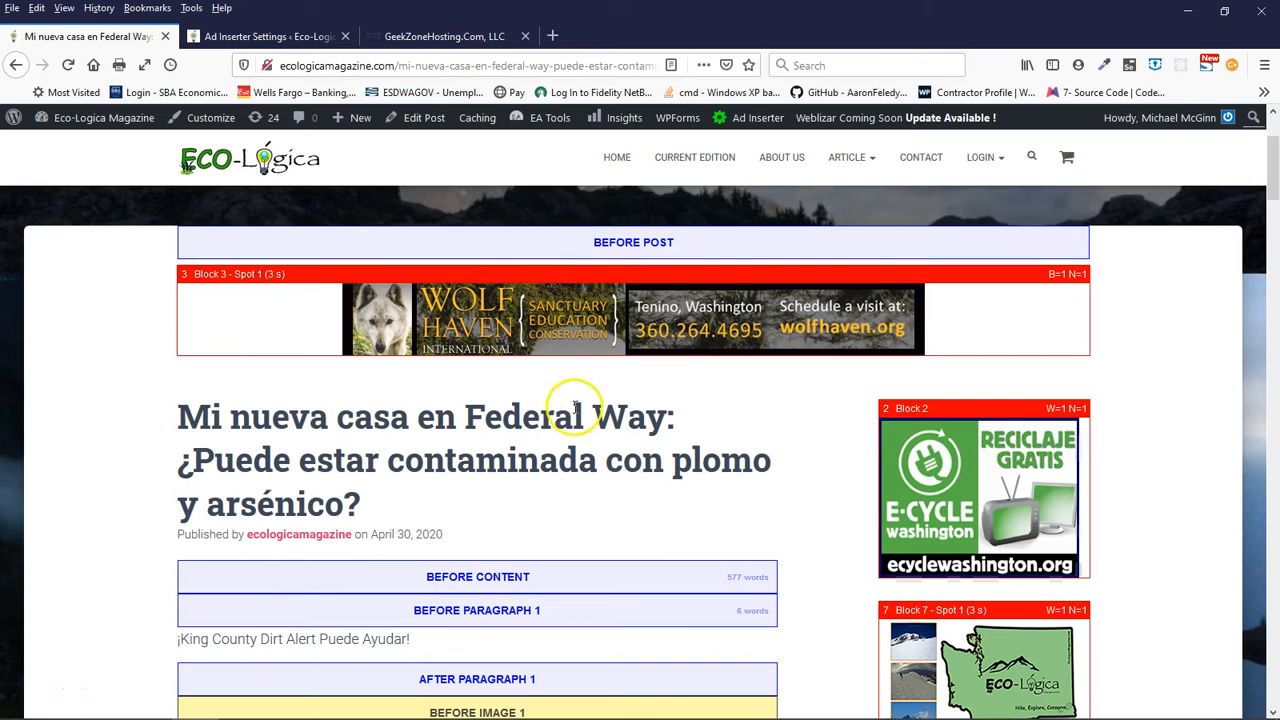
- Examine the article's sidebar ad blocks and the placement markers around its content start and first paragraph
{"action": "scroll", "coordinate": [588, 497], "scroll_direction": "down", "scroll_amount": 7}
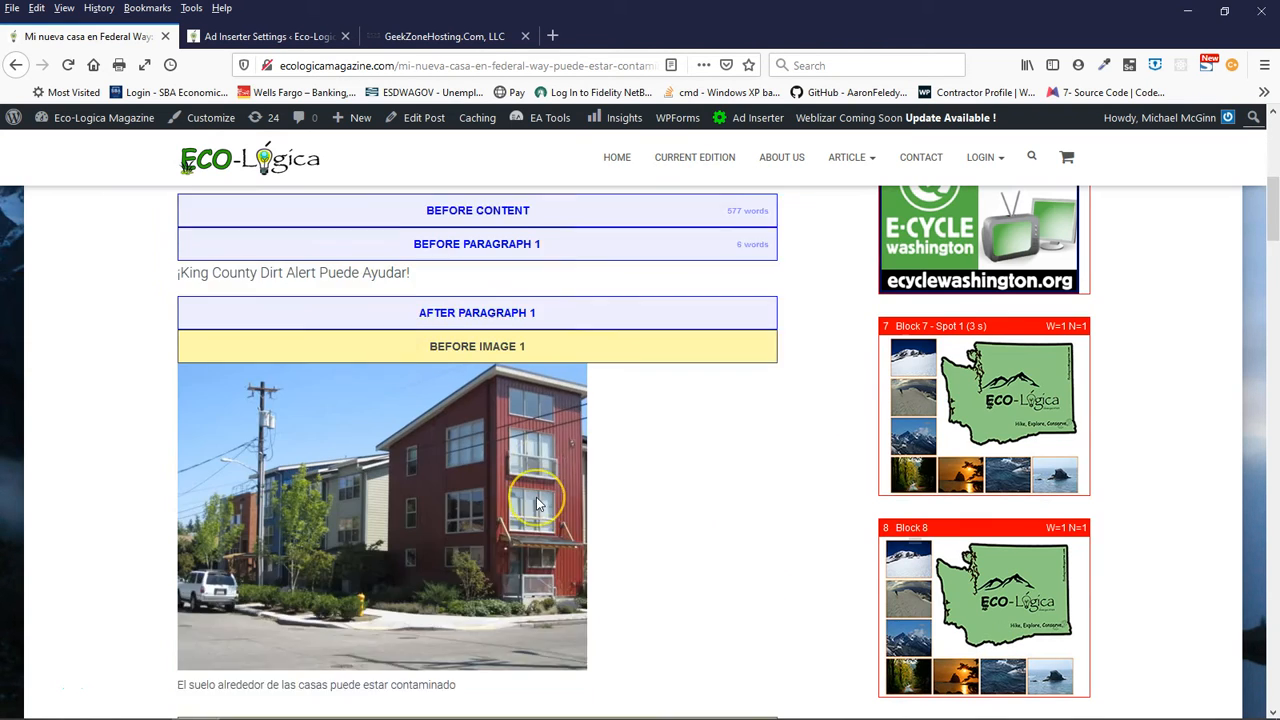
{"action": "scroll", "coordinate": [536, 497], "scroll_direction": "up", "scroll_amount": 4}
{"action": "scroll", "coordinate": [536, 497], "scroll_direction": "up", "scroll_amount": 4}
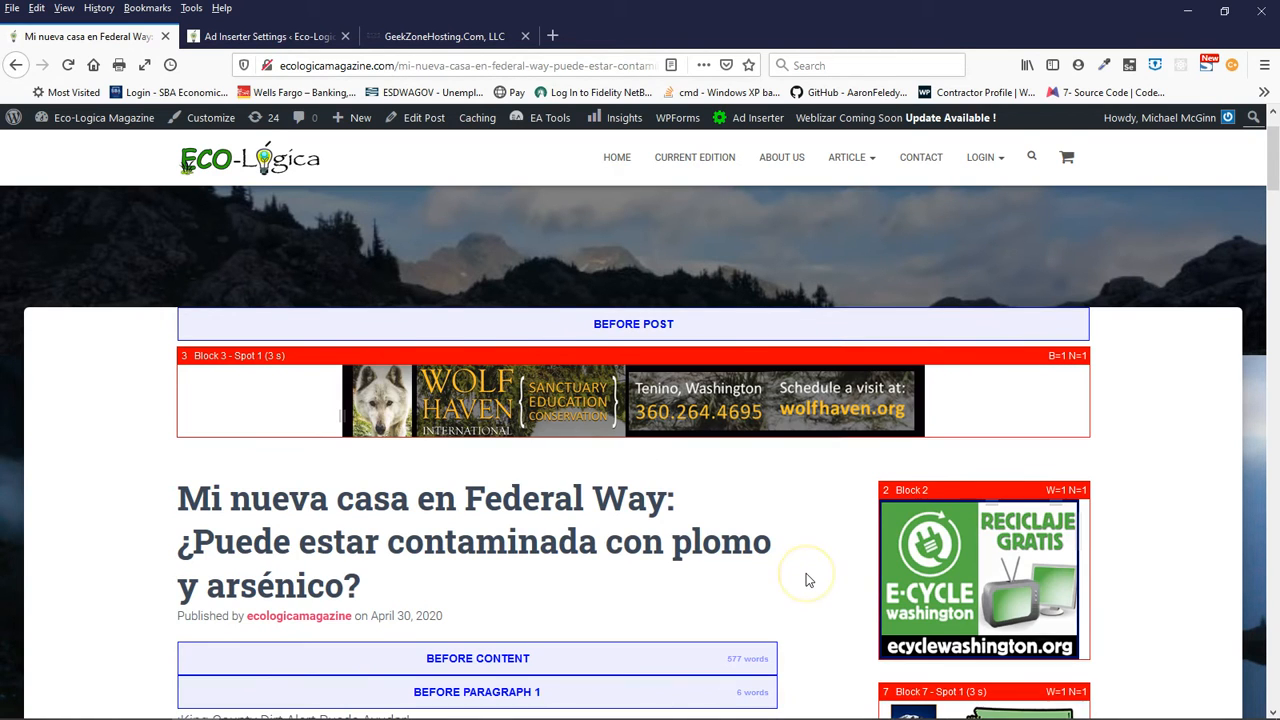
{"action": "scroll", "coordinate": [806, 573], "scroll_direction": "down", "scroll_amount": 4}
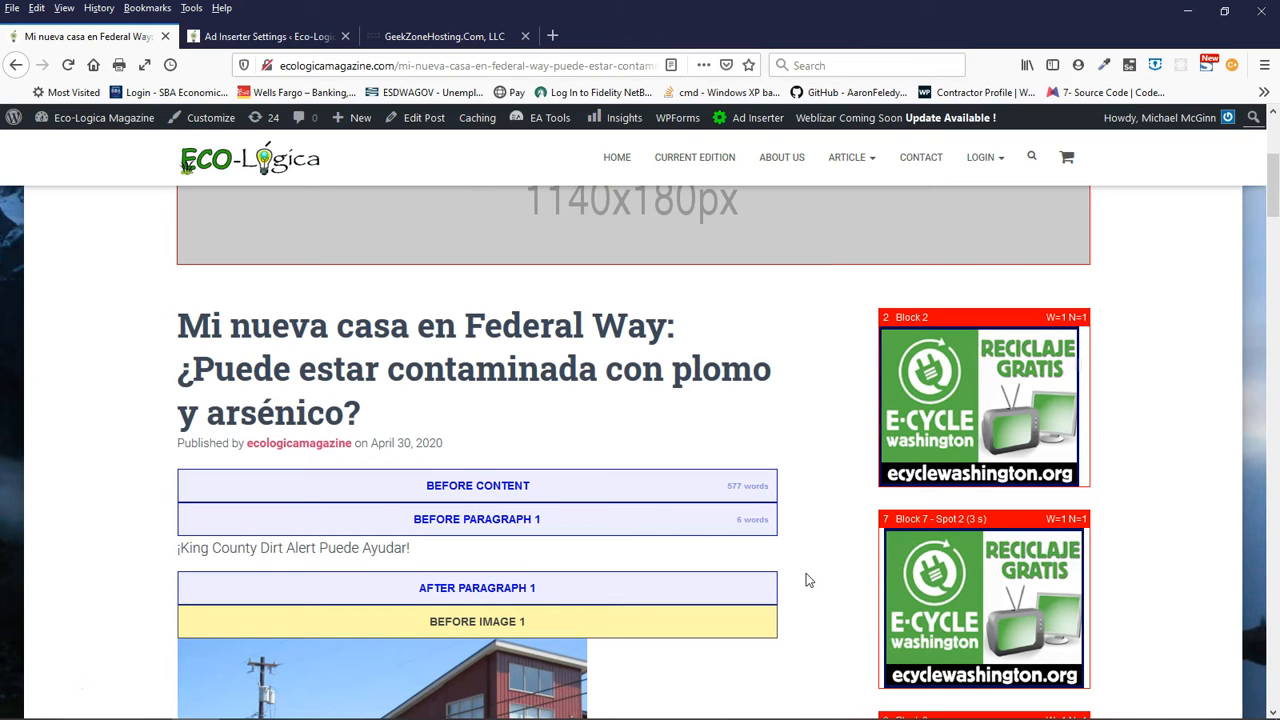
{"action": "scroll", "coordinate": [808, 580], "scroll_direction": "down", "scroll_amount": 5}
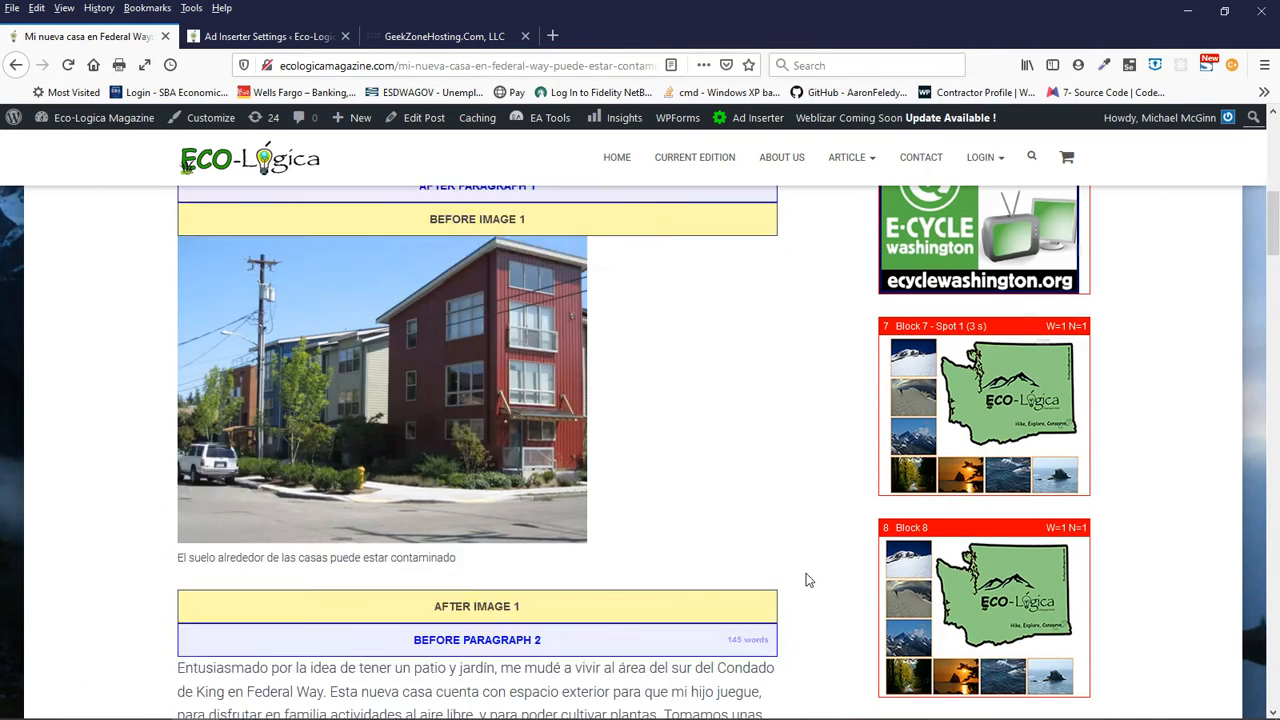
{"action": "scroll", "coordinate": [808, 580], "scroll_direction": "up", "scroll_amount": 3}
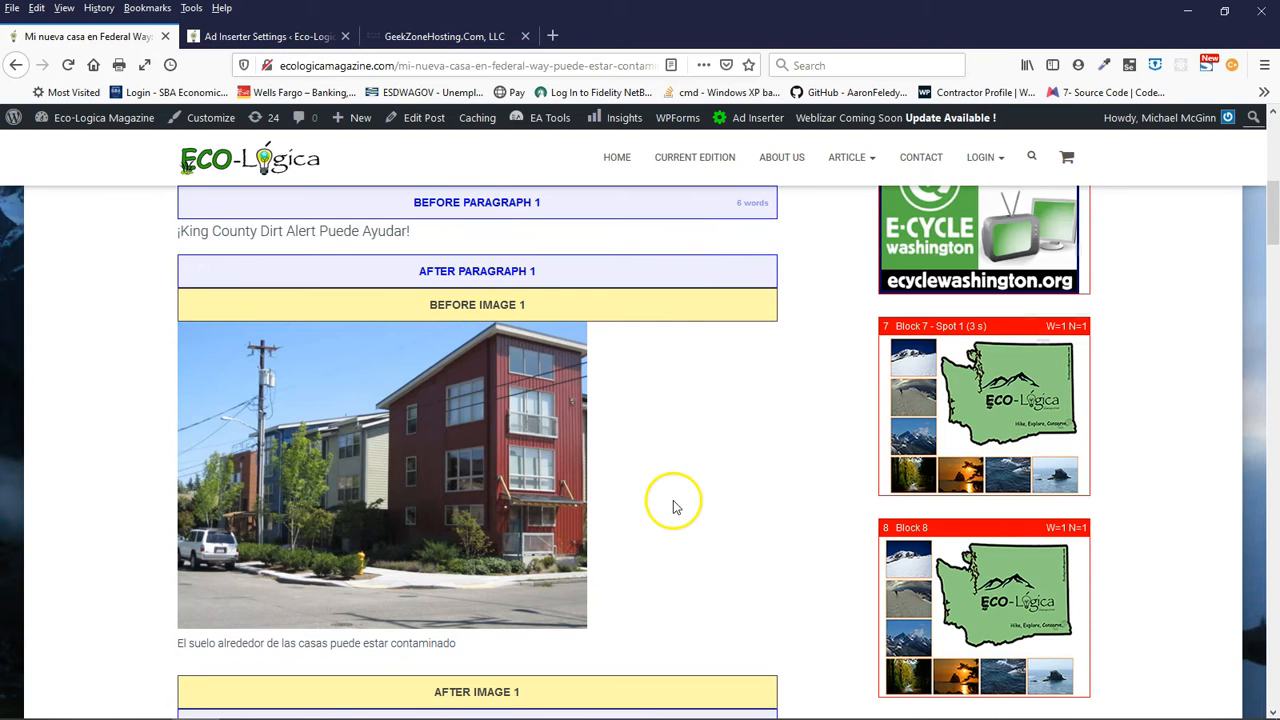
{"action": "scroll", "coordinate": [674, 506], "scroll_direction": "up", "scroll_amount": 4}
{"action": "scroll", "coordinate": [443, 509], "scroll_direction": "down", "scroll_amount": 2}
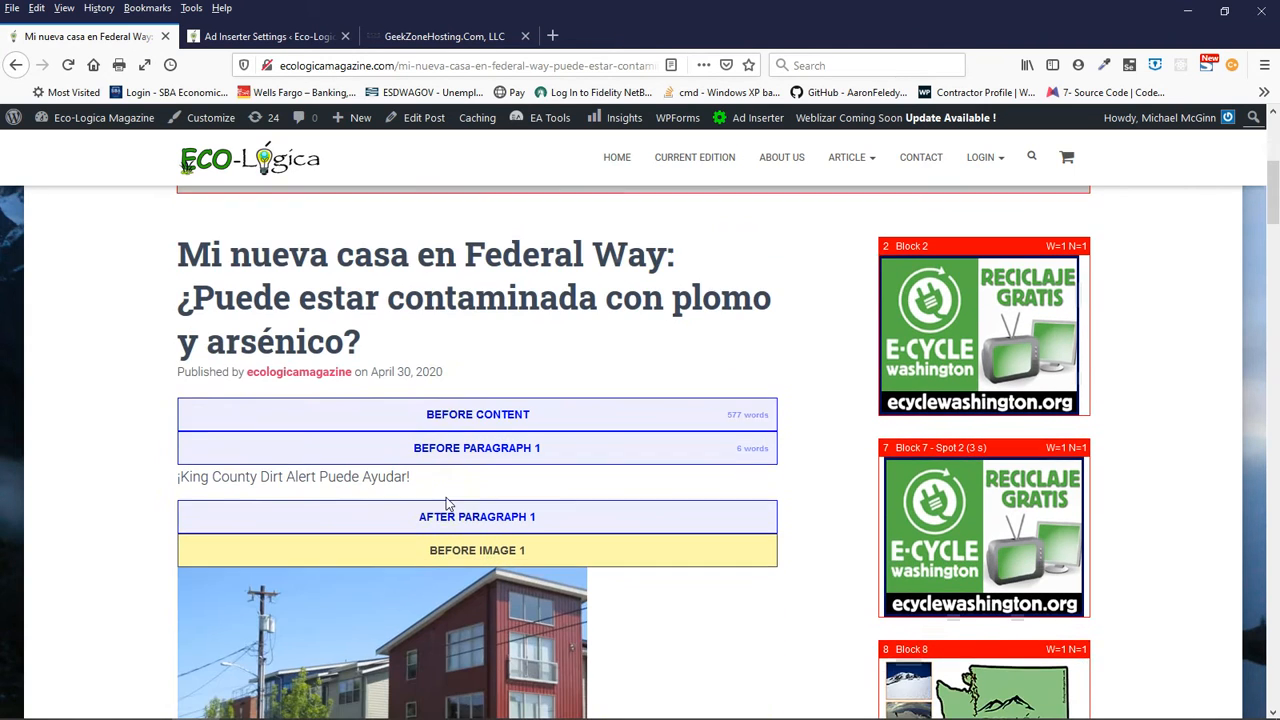
{"action": "scroll", "coordinate": [448, 545], "scroll_direction": "down", "scroll_amount": 1}
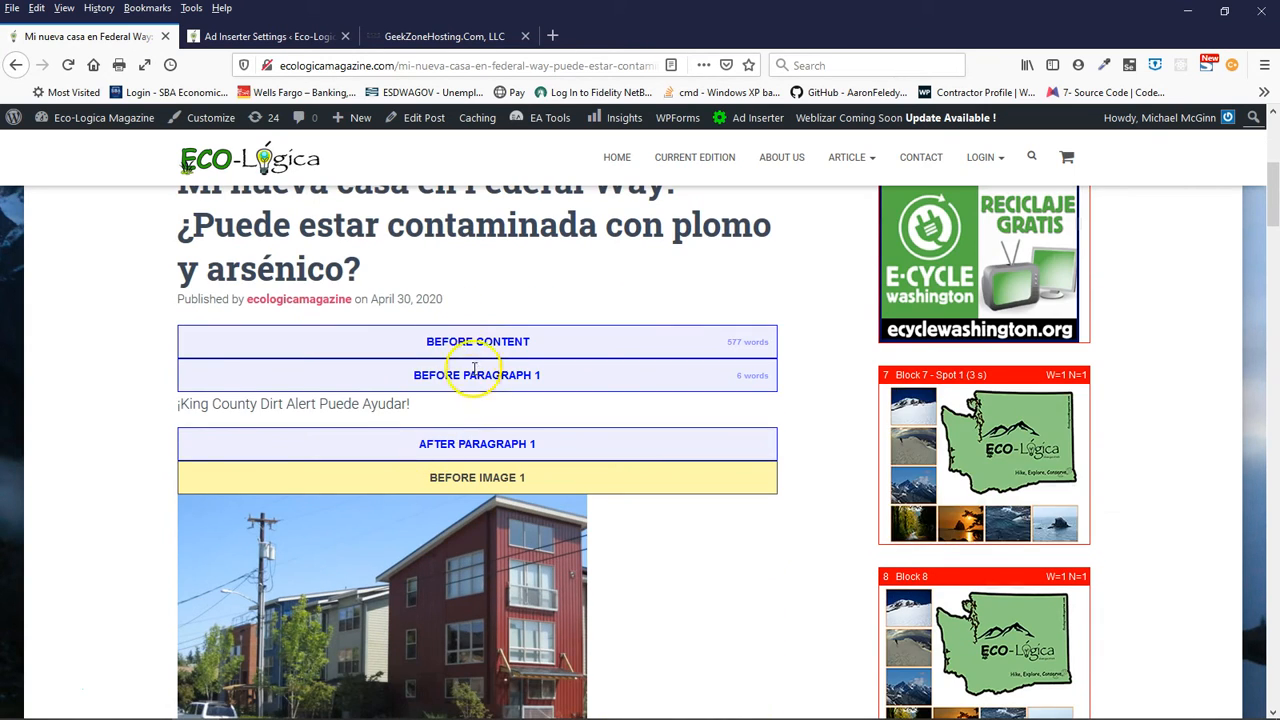
{"action": "scroll", "coordinate": [490, 350], "scroll_direction": "up", "scroll_amount": 1}
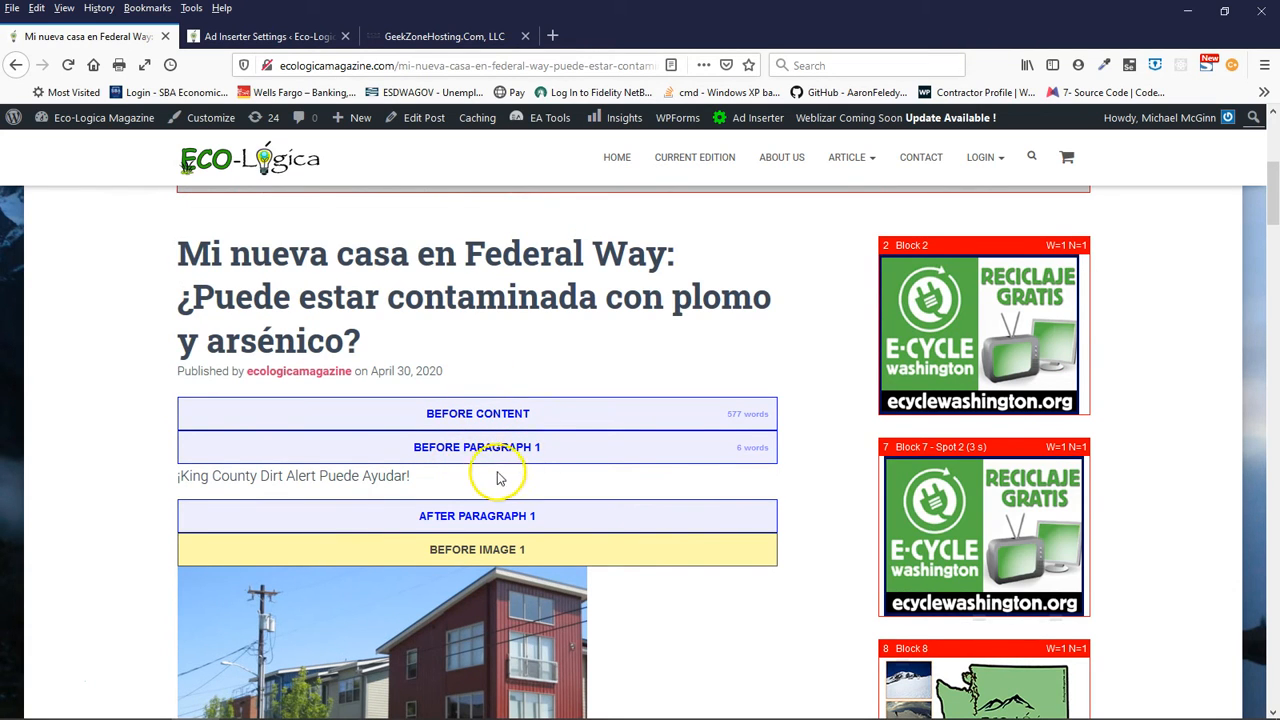
- Follow the article's insertion markers from before and after image 1 through paragraphs 2 and 3
{"action": "scroll", "coordinate": [486, 475], "scroll_direction": "down", "scroll_amount": 1}
{"action": "scroll", "coordinate": [486, 475], "scroll_direction": "down", "scroll_amount": 2}
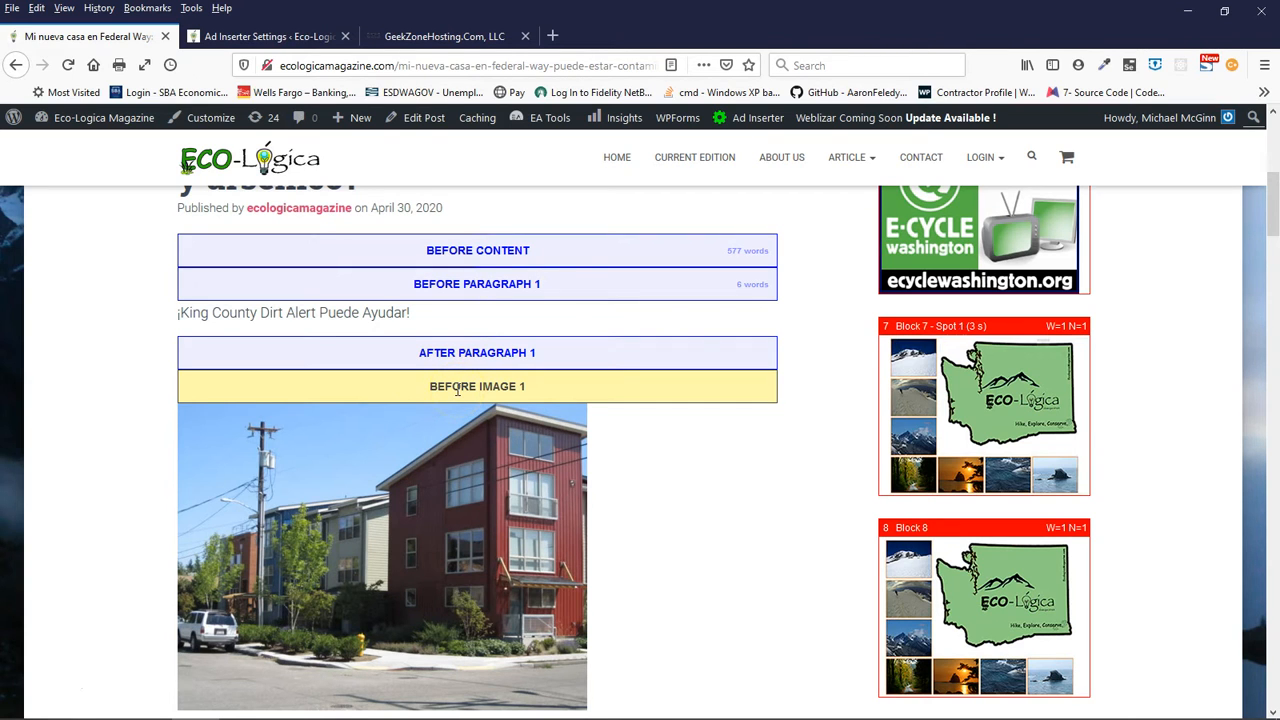
{"action": "scroll", "coordinate": [467, 466], "scroll_direction": "down", "scroll_amount": 4}
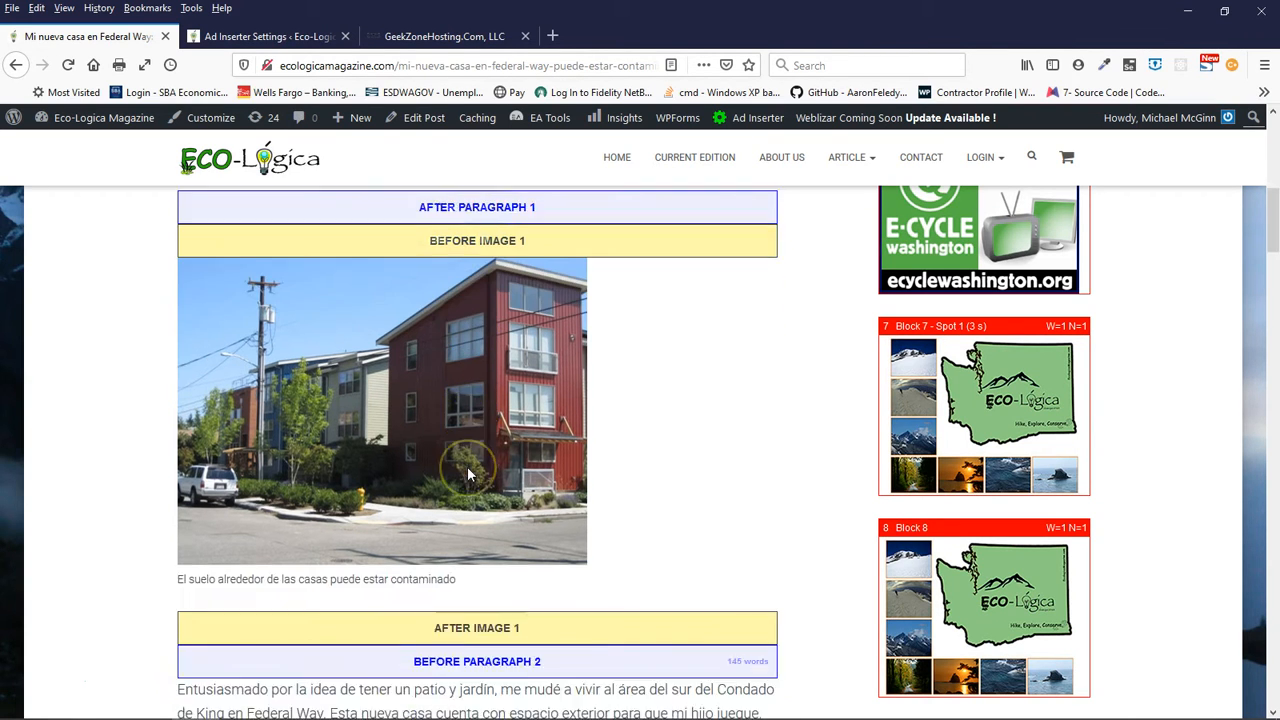
{"action": "scroll", "coordinate": [470, 474], "scroll_direction": "down", "scroll_amount": 1}
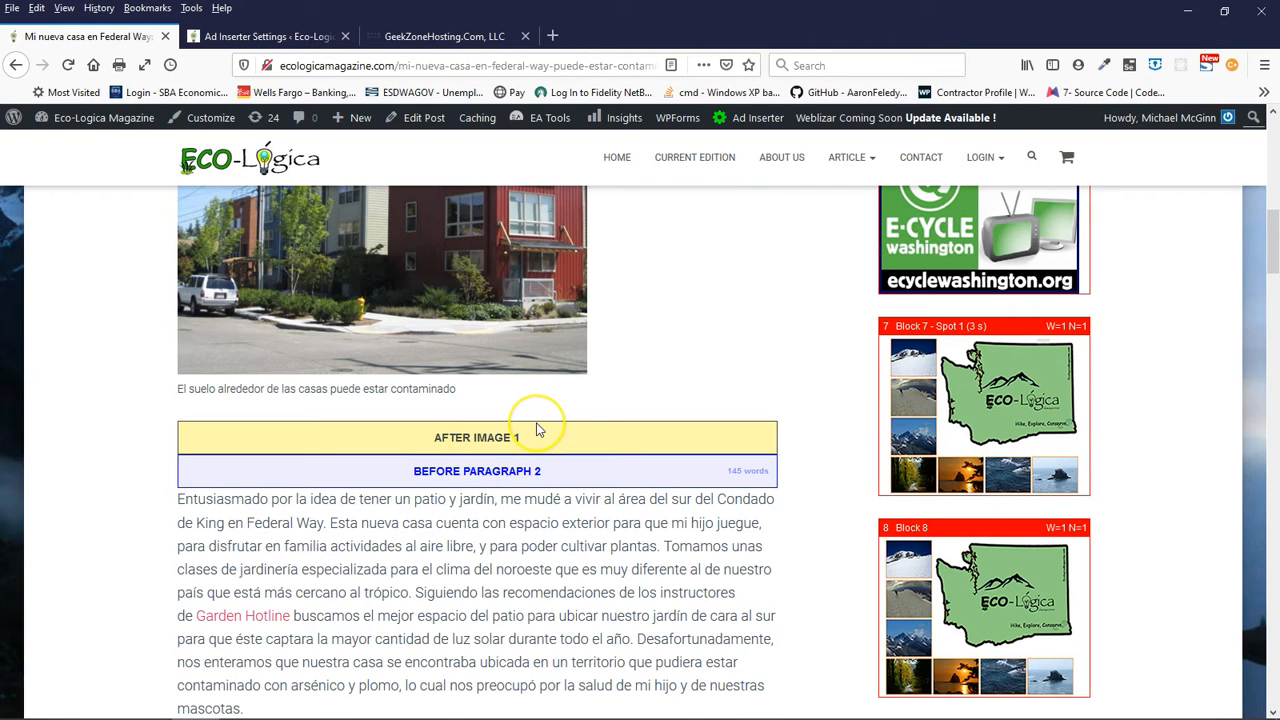
{"action": "scroll", "coordinate": [537, 425], "scroll_direction": "up", "scroll_amount": 3}
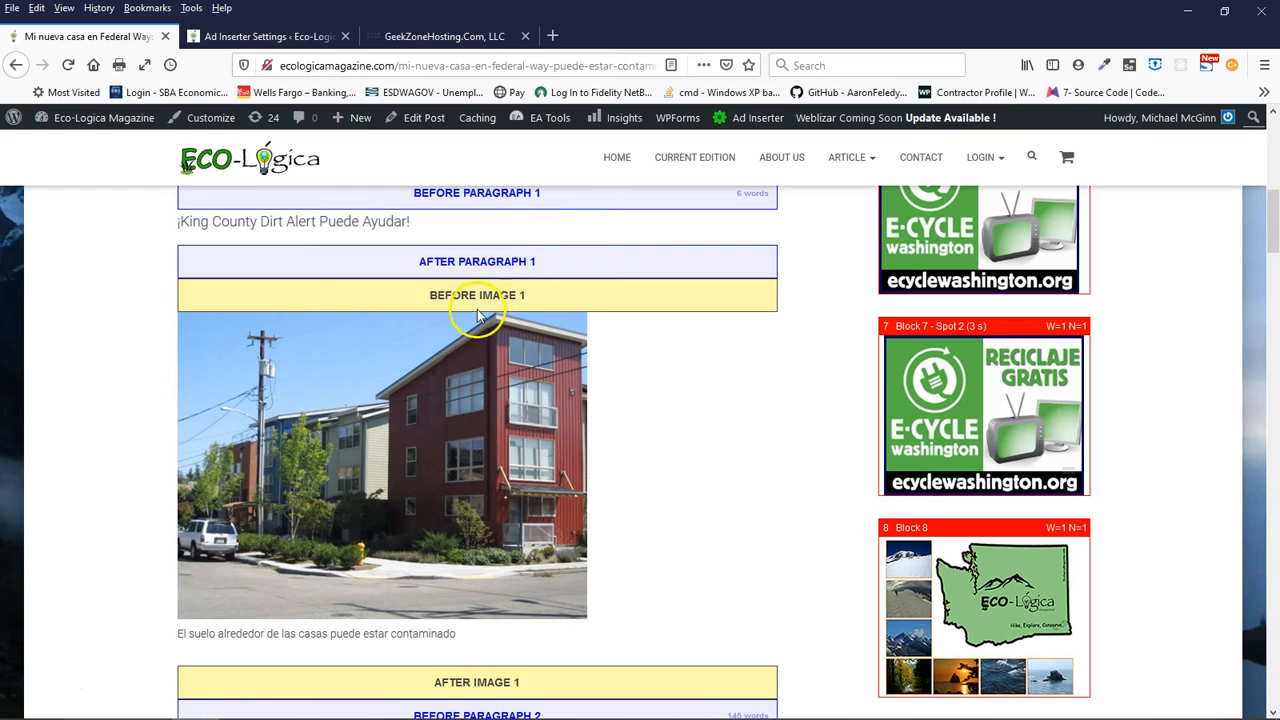
{"action": "scroll", "coordinate": [471, 486], "scroll_direction": "down", "scroll_amount": 3}
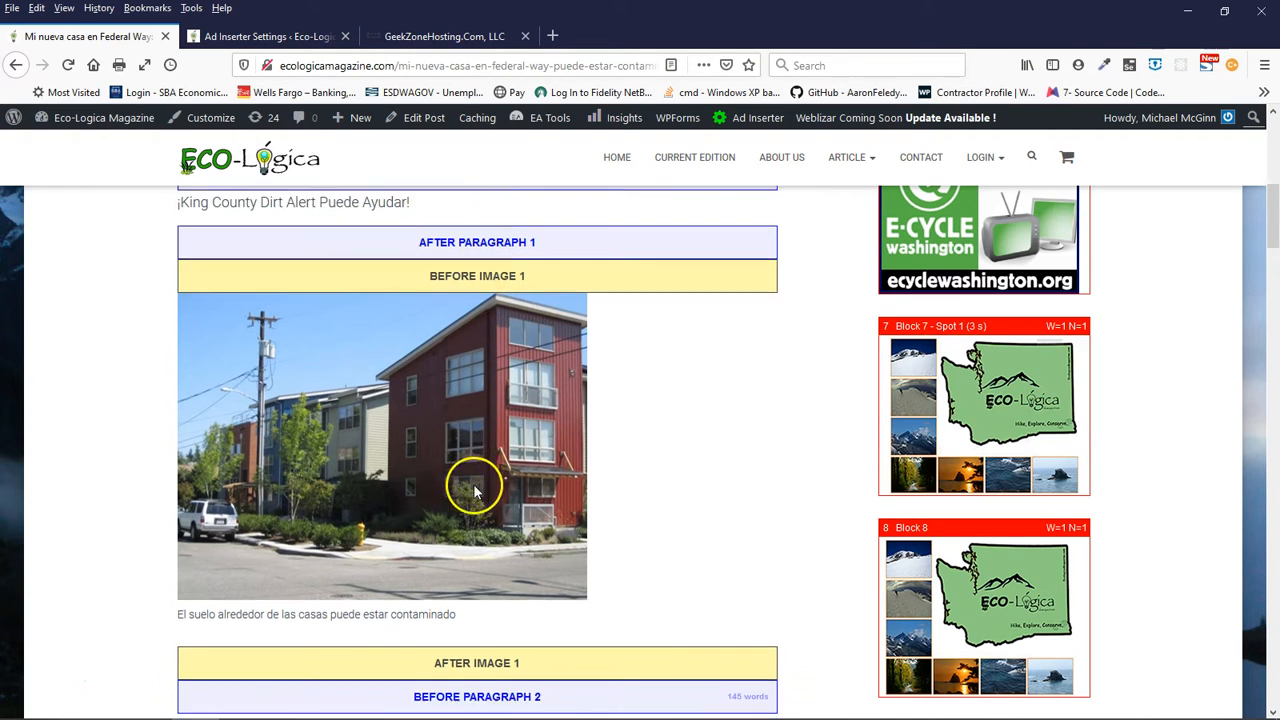
{"action": "scroll", "coordinate": [473, 487], "scroll_direction": "down", "scroll_amount": 2}
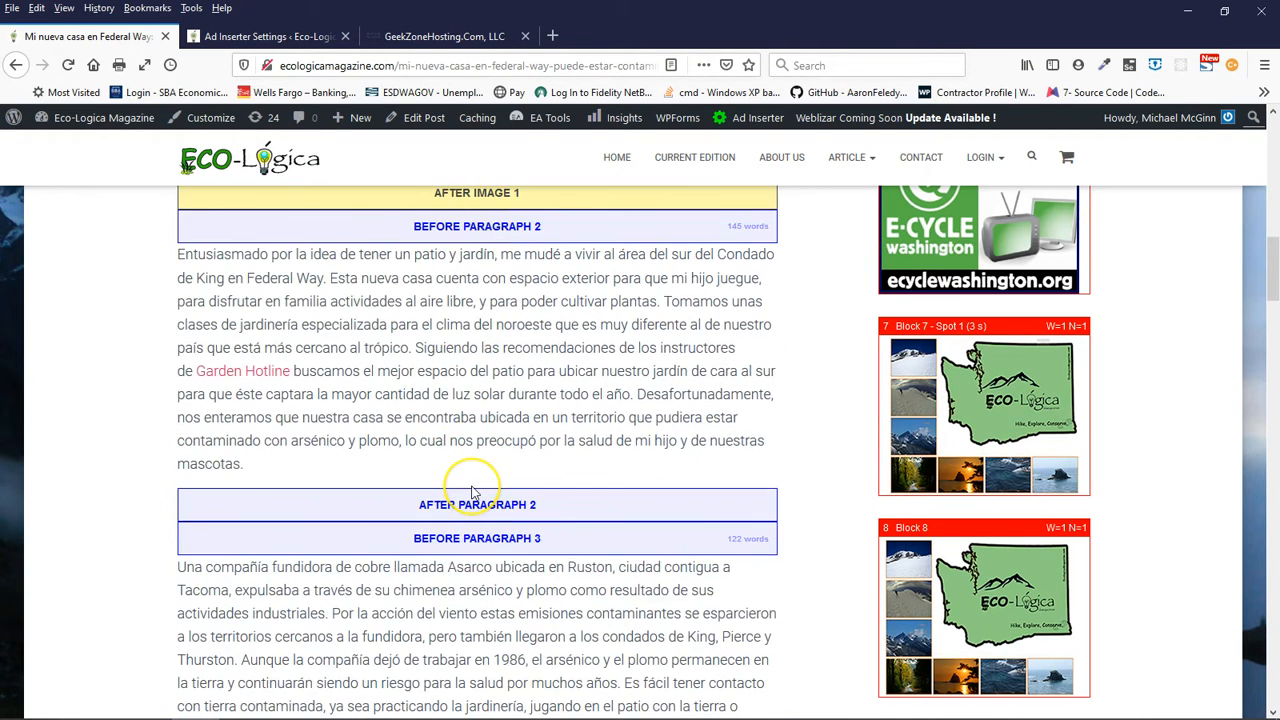
{"action": "scroll", "coordinate": [474, 490], "scroll_direction": "down", "scroll_amount": 2}
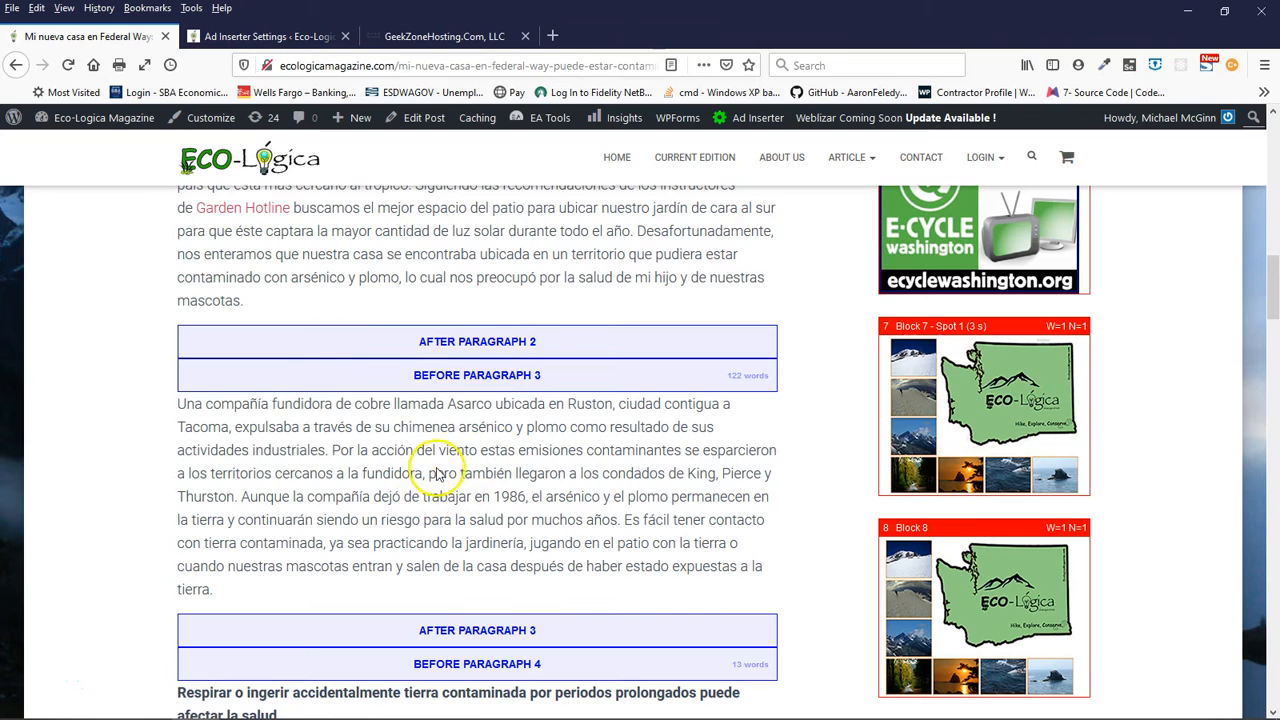
- Follow the article's insertion markers from paragraph 3 through image 4 to the After Content and After Post positions
{"action": "scroll", "coordinate": [428, 490], "scroll_direction": "down", "scroll_amount": 5}
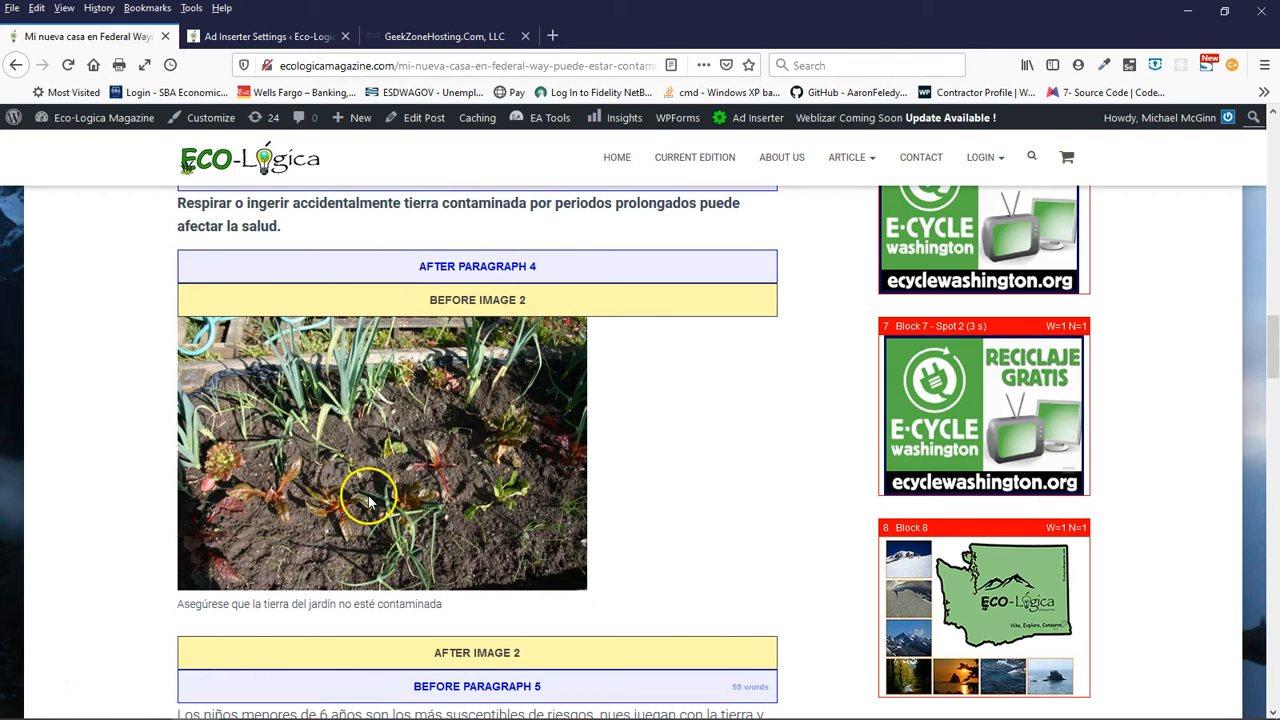
{"action": "scroll", "coordinate": [367, 470], "scroll_direction": "down", "scroll_amount": 4}
{"action": "scroll", "coordinate": [368, 497], "scroll_direction": "down", "scroll_amount": 5}
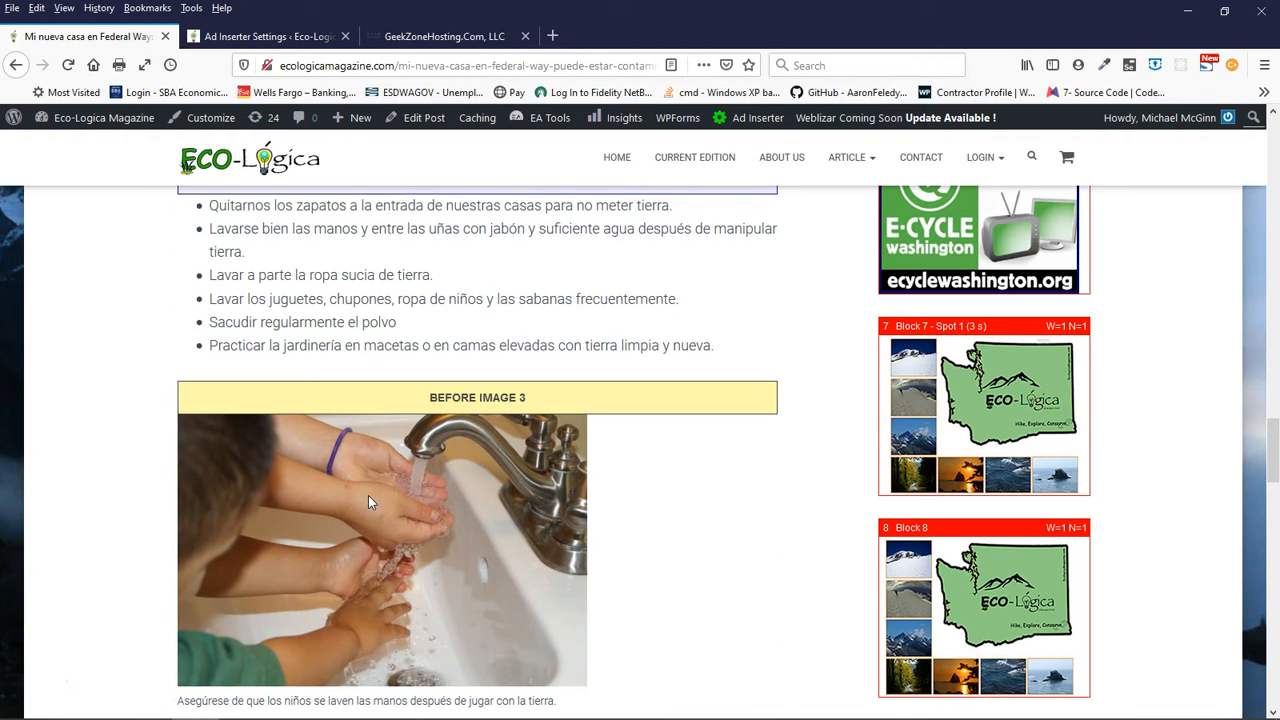
{"action": "scroll", "coordinate": [368, 502], "scroll_direction": "down", "scroll_amount": 6}
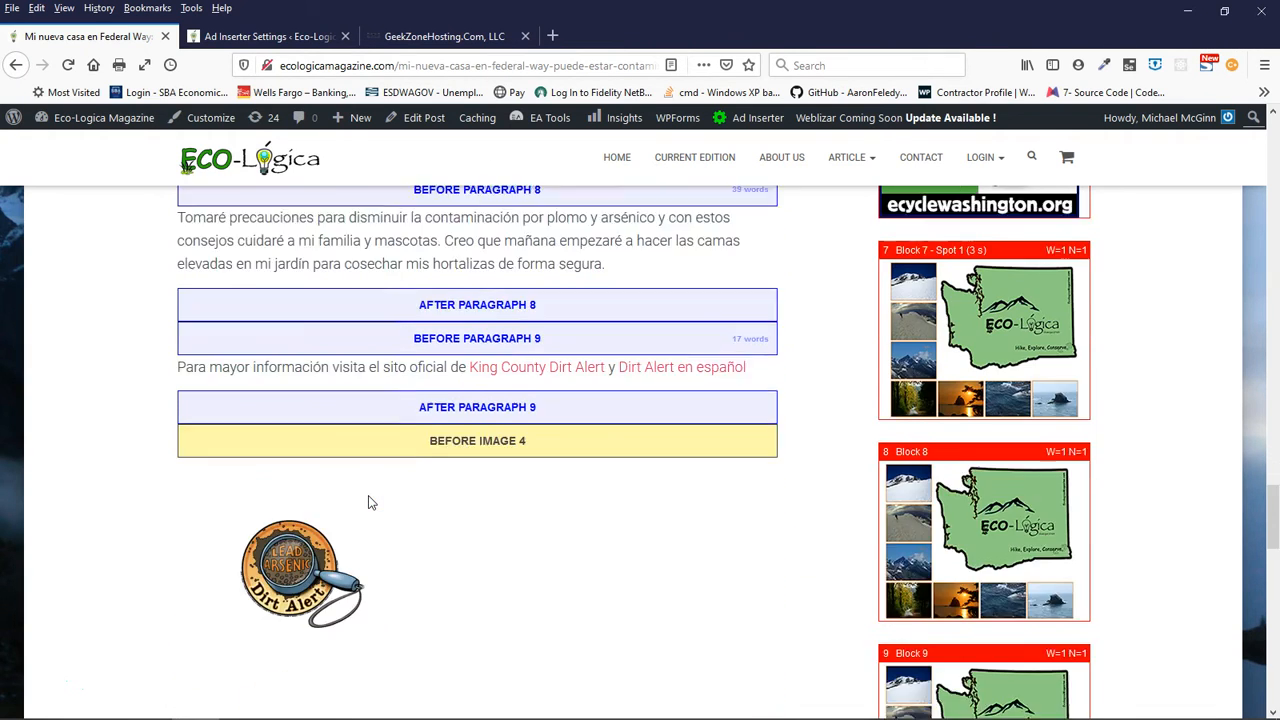
{"action": "scroll", "coordinate": [370, 503], "scroll_direction": "down", "scroll_amount": 2}
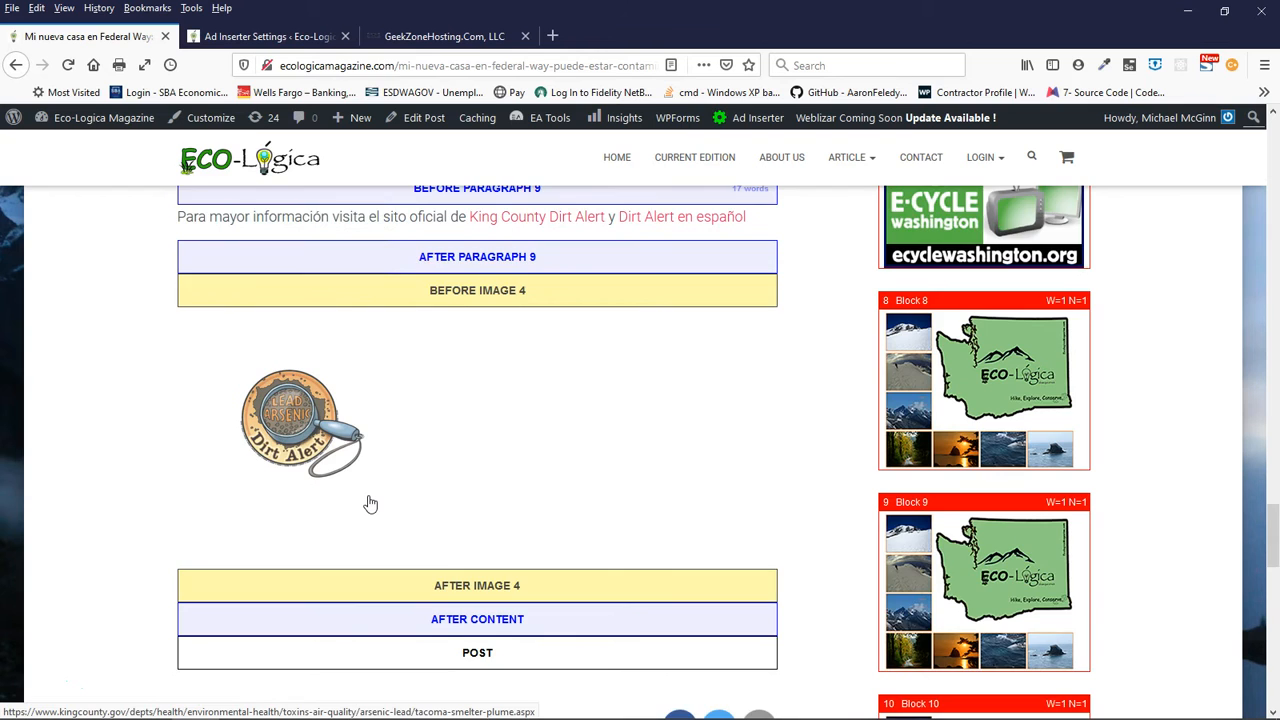
{"action": "scroll", "coordinate": [368, 503], "scroll_direction": "down", "scroll_amount": 2}
{"action": "scroll", "coordinate": [369, 503], "scroll_direction": "down", "scroll_amount": 3}
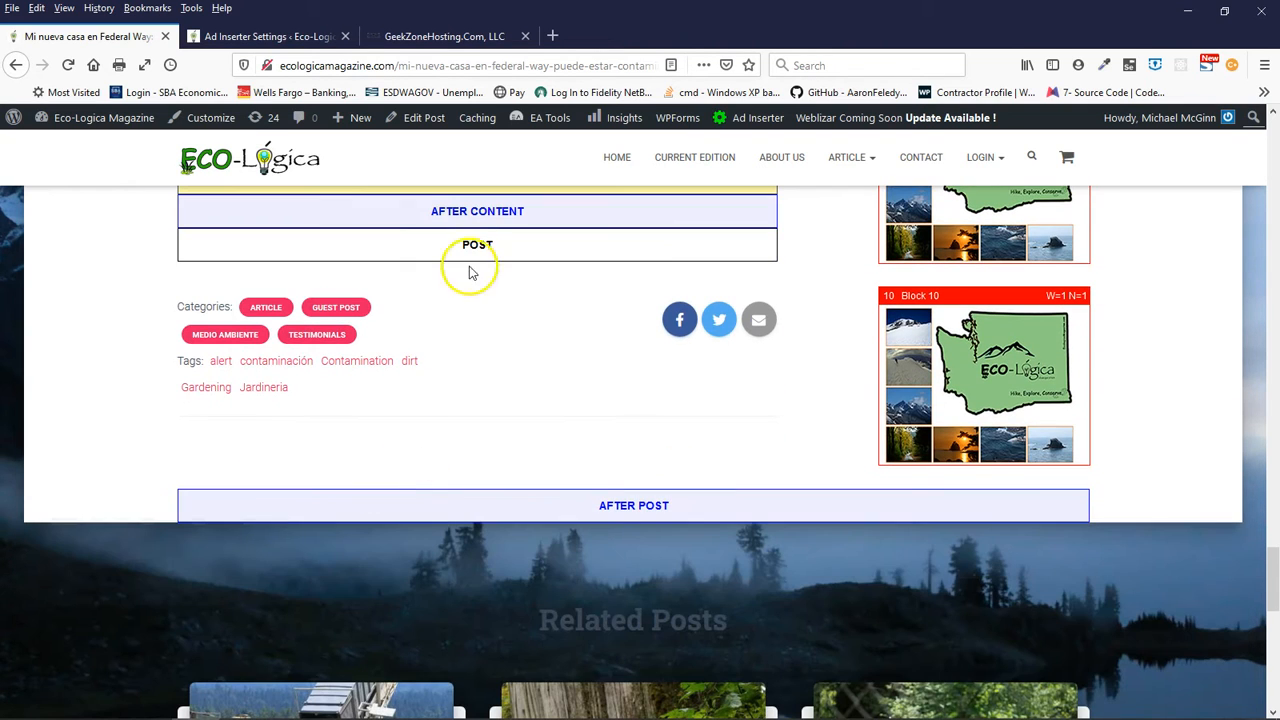
{"action": "scroll", "coordinate": [463, 266], "scroll_direction": "up", "scroll_amount": 2}
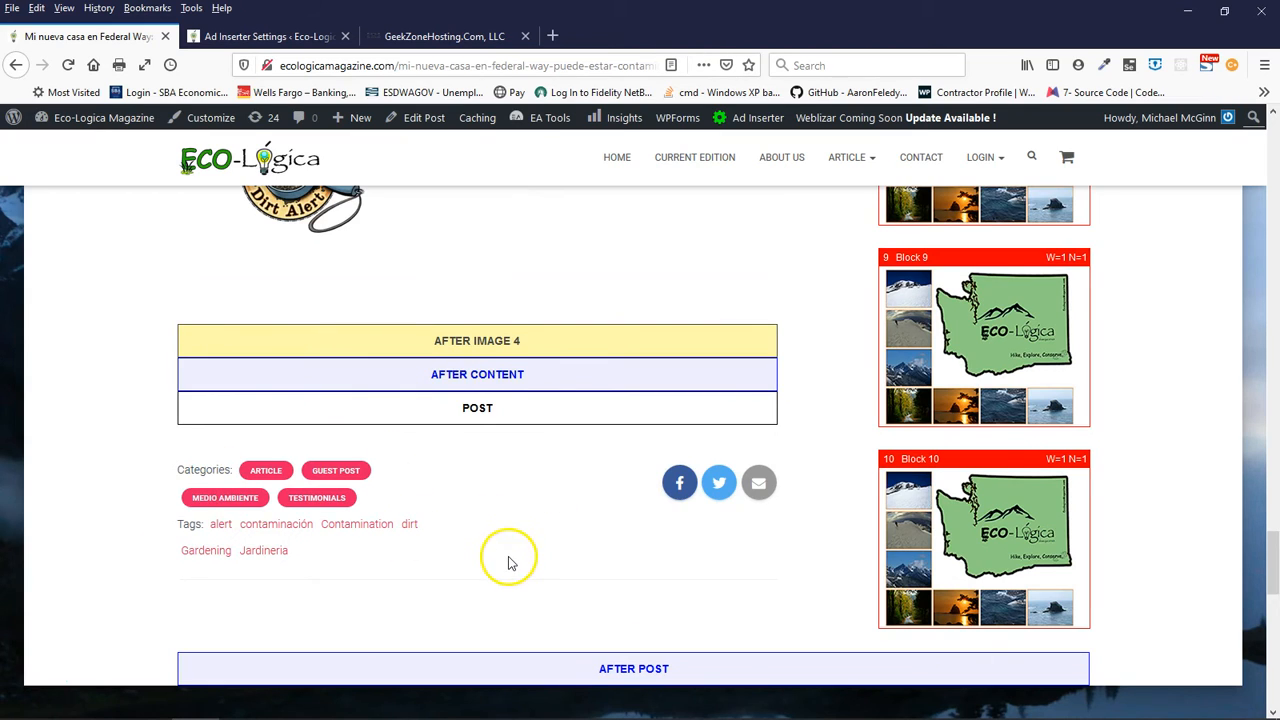
{"action": "scroll", "coordinate": [510, 560], "scroll_direction": "down", "scroll_amount": 3}
{"action": "scroll", "coordinate": [443, 534], "scroll_direction": "down", "scroll_amount": 4}
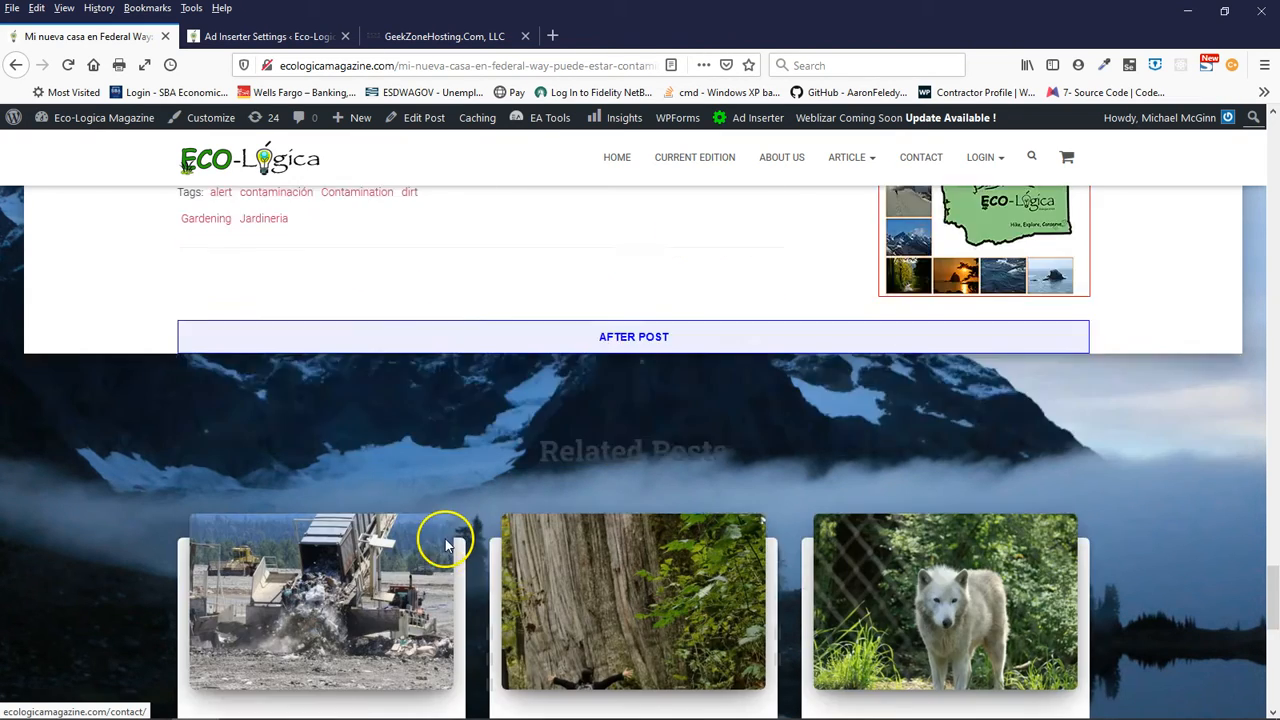
- Examine the marker text in the Related Posts excerpts and the Block 6 footer ad, then return to the article's top
{"action": "scroll", "coordinate": [443, 543], "scroll_direction": "down", "scroll_amount": 5}
{"action": "scroll", "coordinate": [440, 290], "scroll_direction": "up", "scroll_amount": 4}
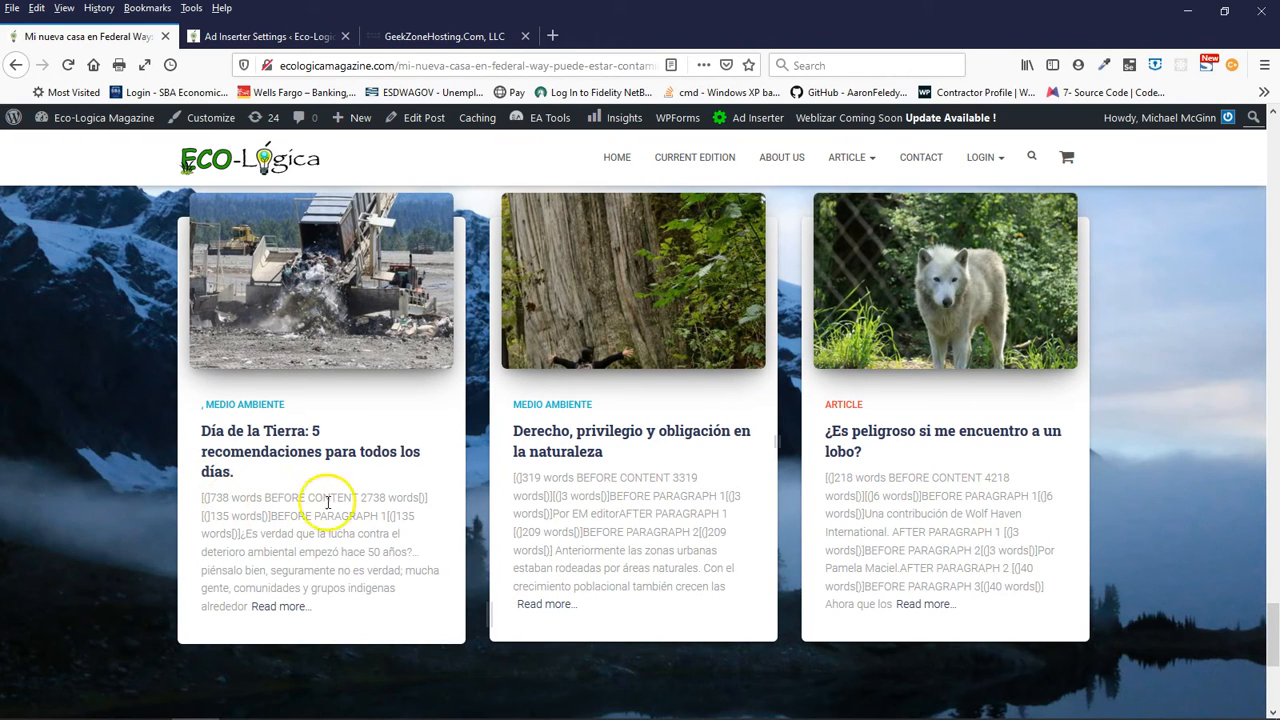
{"action": "scroll", "coordinate": [303, 516], "scroll_direction": "down", "scroll_amount": 3}
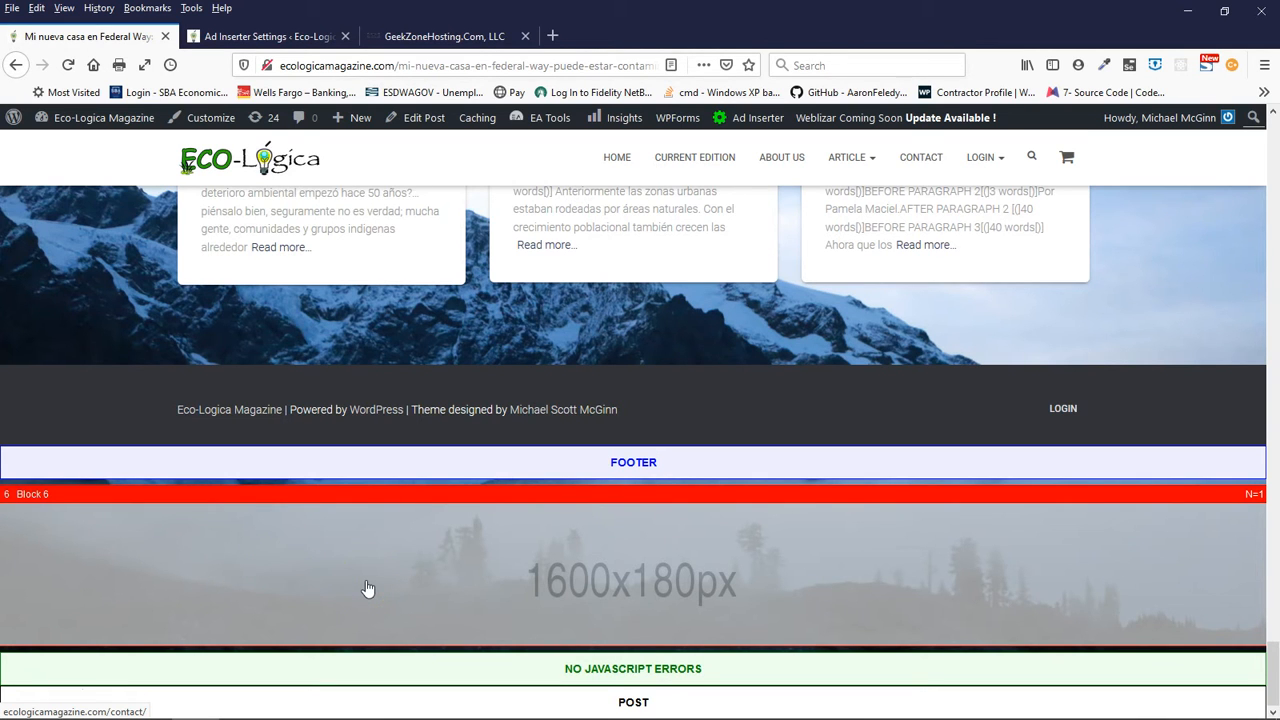
{"action": "scroll", "coordinate": [363, 585], "scroll_direction": "up", "scroll_amount": 4}
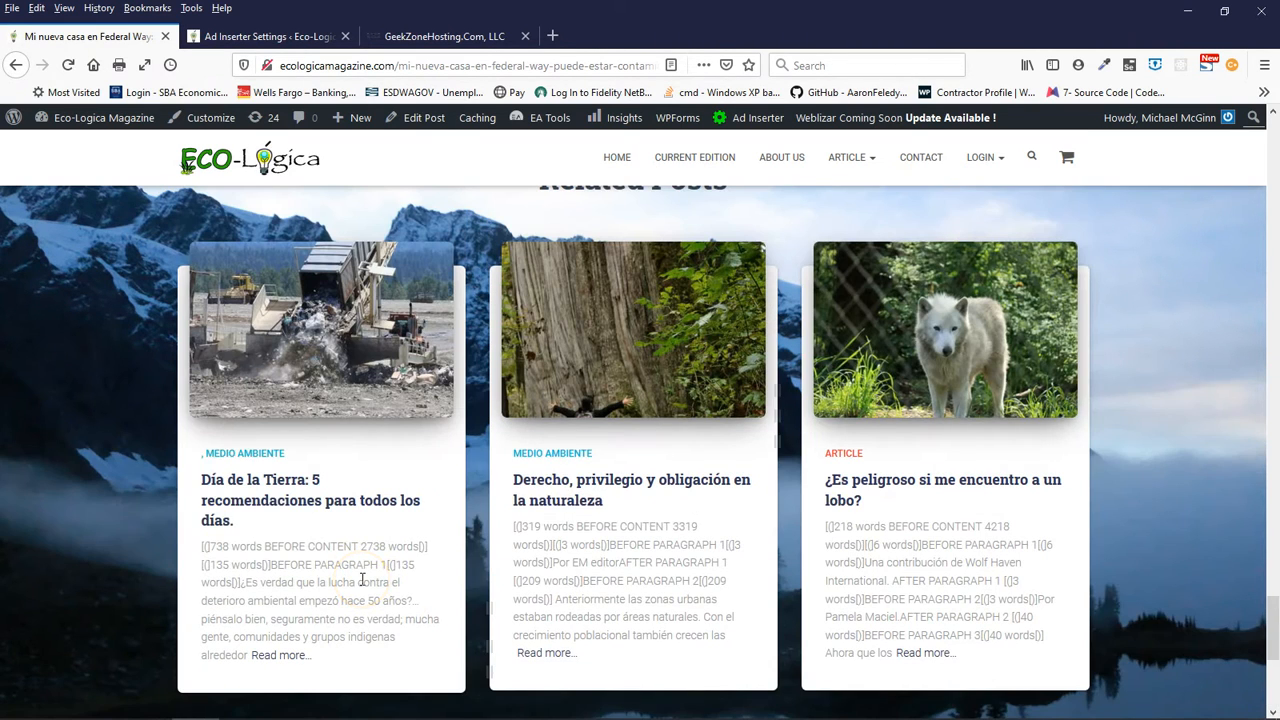
{"action": "scroll", "coordinate": [362, 580], "scroll_direction": "up", "scroll_amount": 15}
{"action": "scroll", "coordinate": [350, 541], "scroll_direction": "up", "scroll_amount": 12}
{"action": "scroll", "coordinate": [347, 537], "scroll_direction": "down", "scroll_amount": 3}
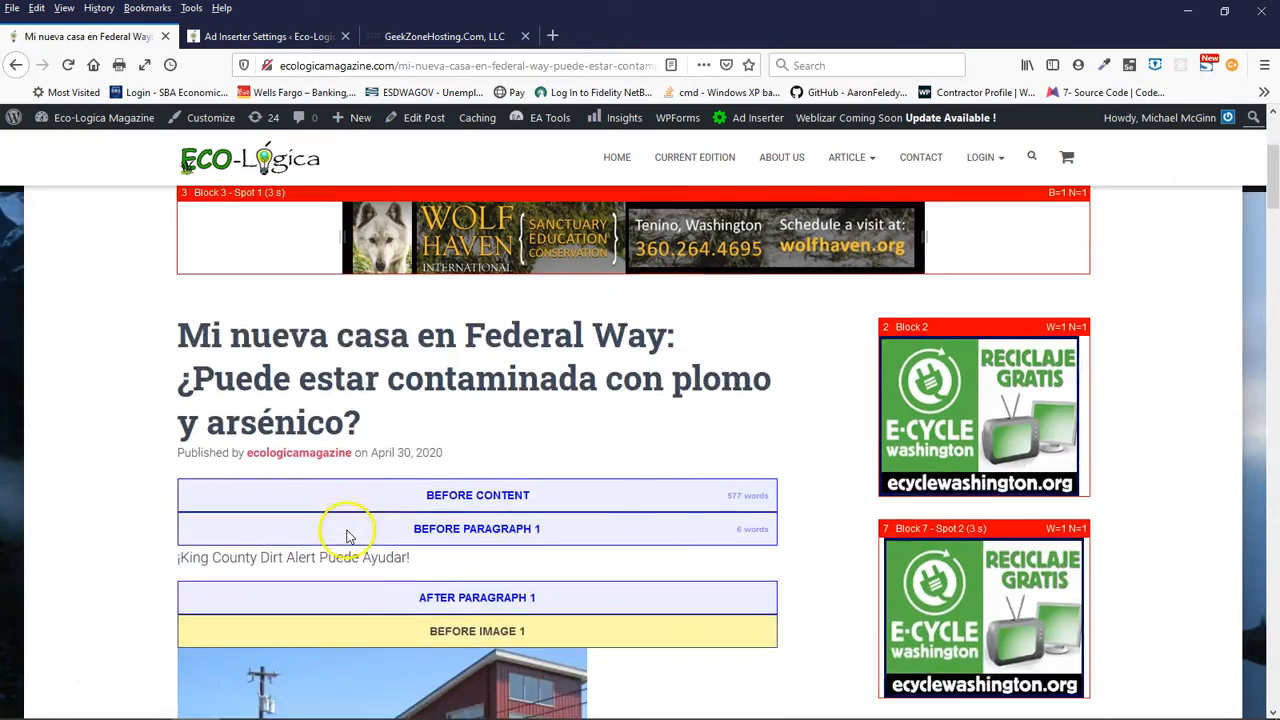
{"action": "scroll", "coordinate": [347, 537], "scroll_direction": "up", "scroll_amount": 2}
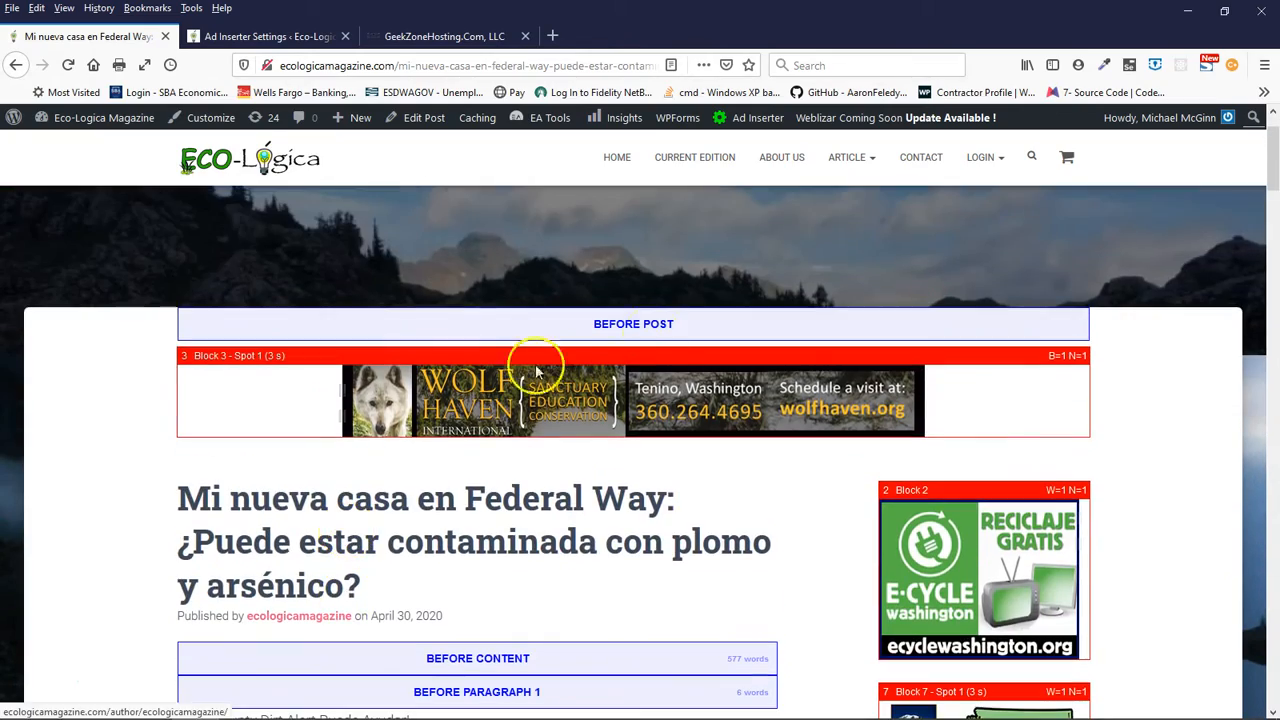
- Open the Current Edition page and examine its insertion markers around the content and the two cover images
{"action": "left_click", "coordinate": [690, 160]}
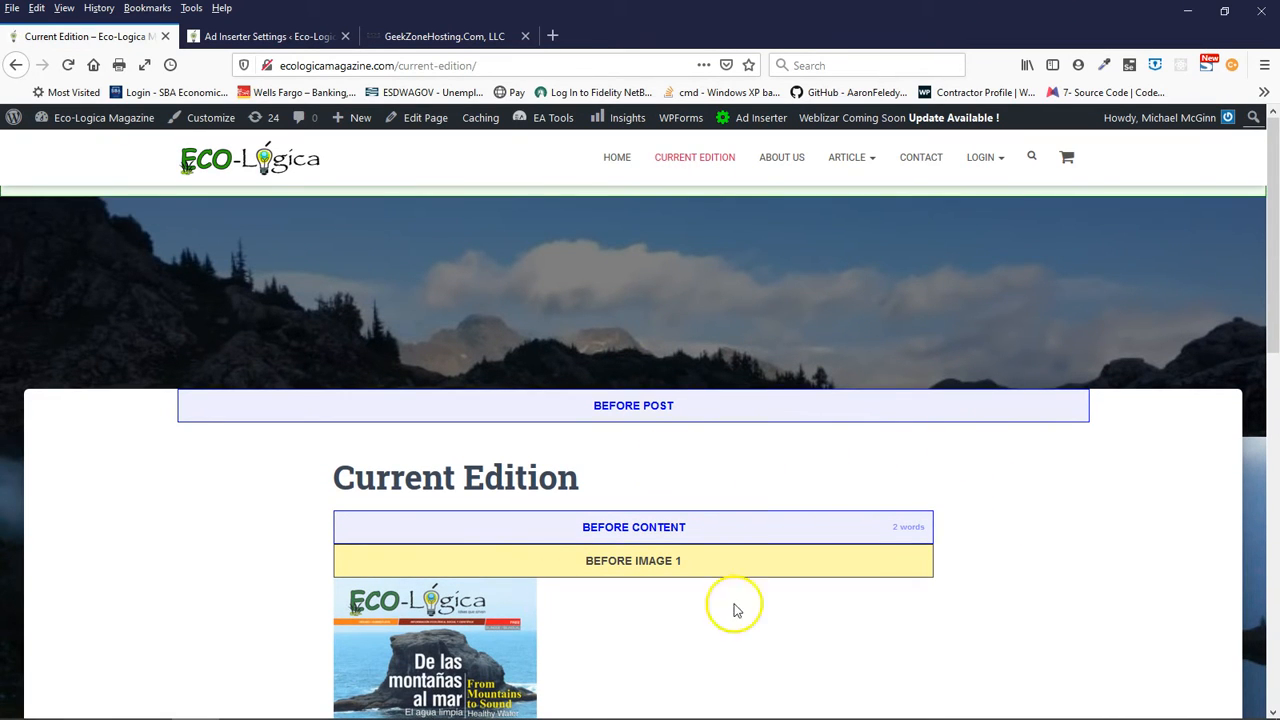
{"action": "scroll", "coordinate": [737, 555], "scroll_direction": "down", "scroll_amount": 3}
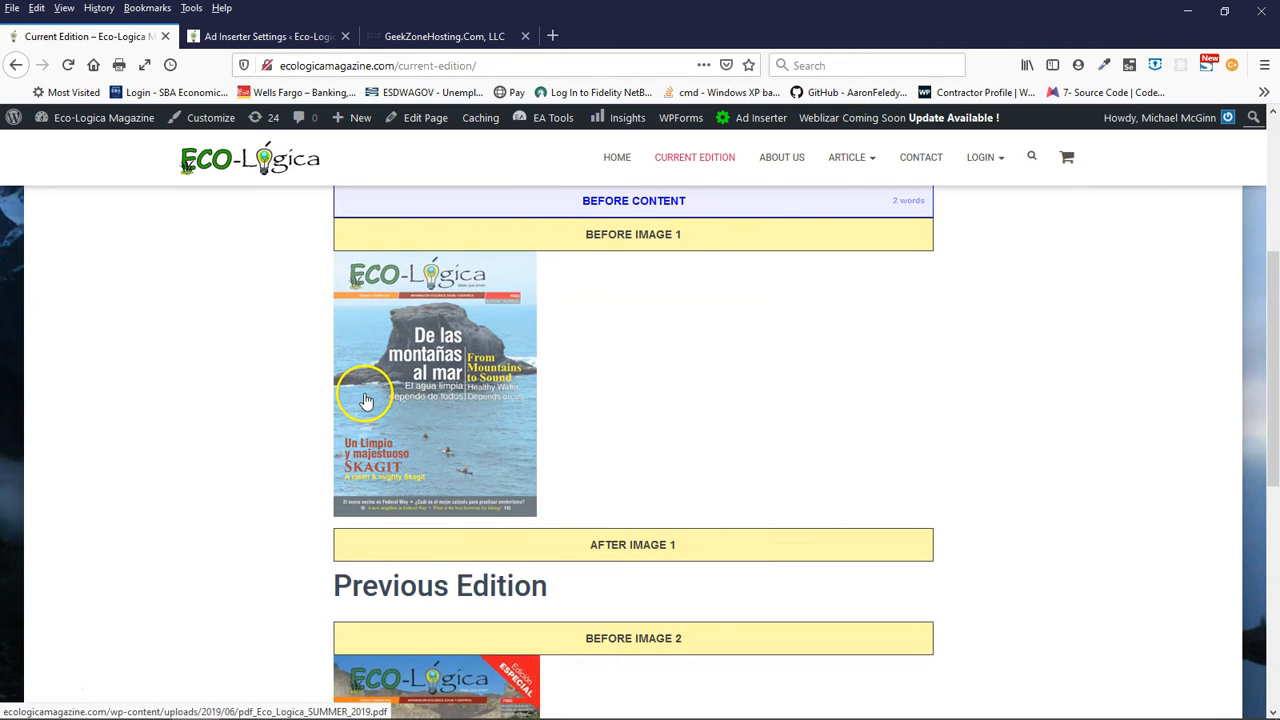
{"action": "scroll", "coordinate": [785, 443], "scroll_direction": "up", "scroll_amount": 2}
{"action": "scroll", "coordinate": [723, 393], "scroll_direction": "down", "scroll_amount": 6}
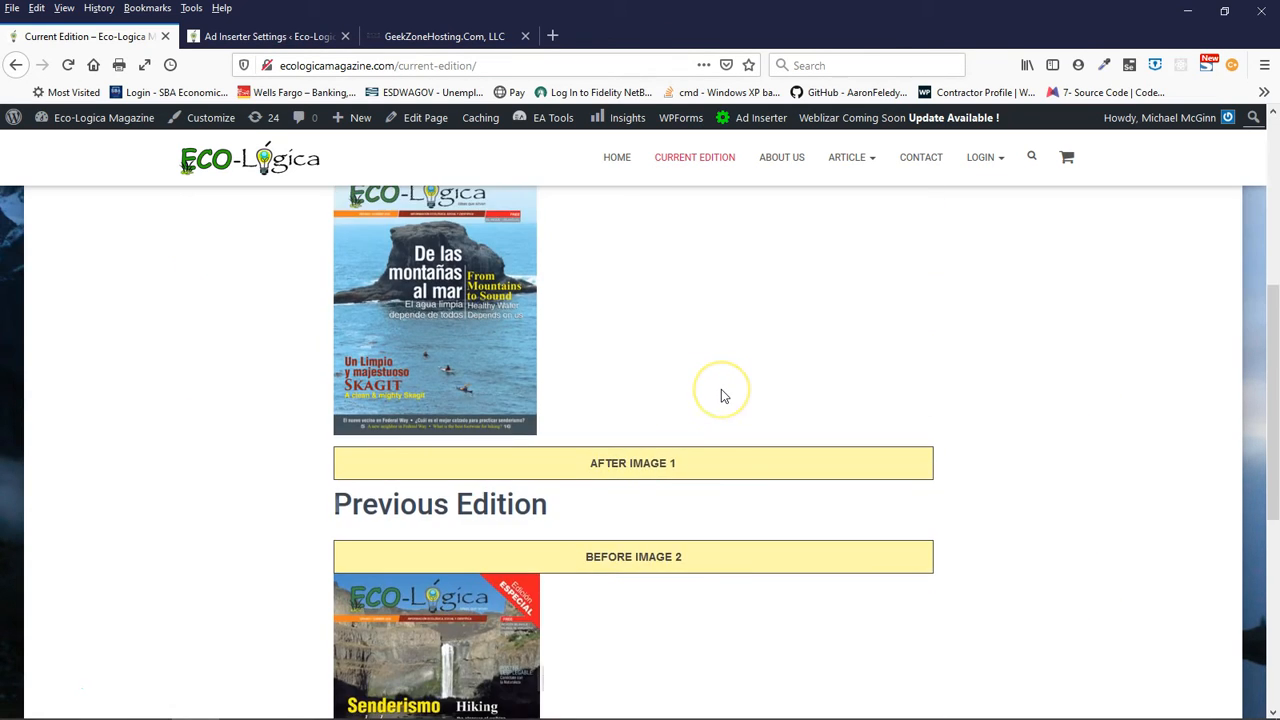
{"action": "scroll", "coordinate": [724, 396], "scroll_direction": "down", "scroll_amount": 3}
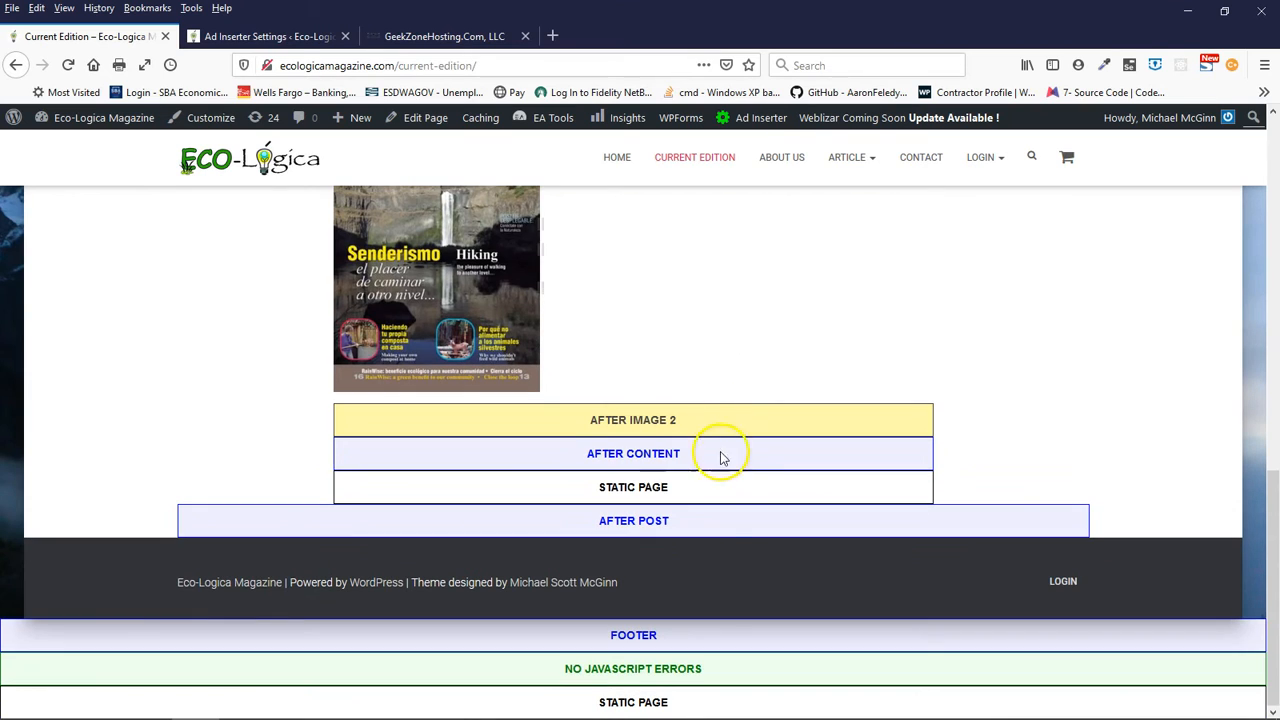
{"action": "scroll", "coordinate": [726, 543], "scroll_direction": "up", "scroll_amount": 10}
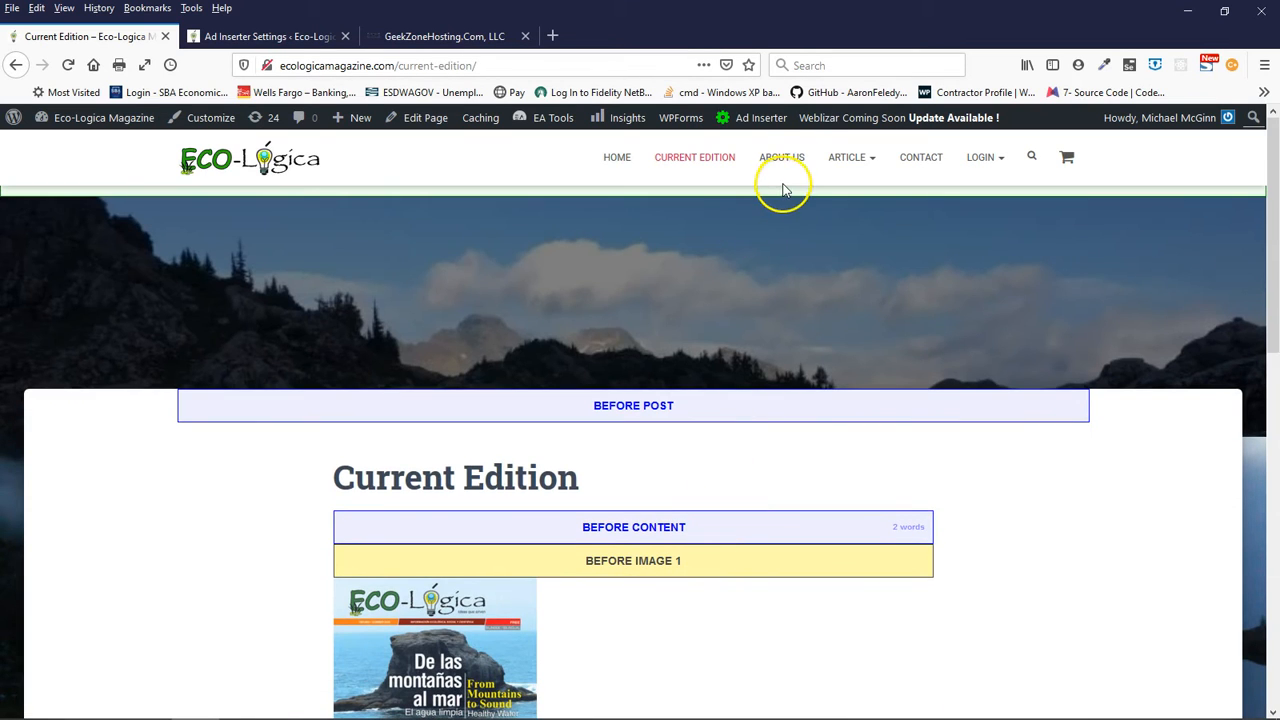
- Open the About Us page and examine its paragraph, image and footer insertion markers
{"action": "left_click", "coordinate": [790, 170]}
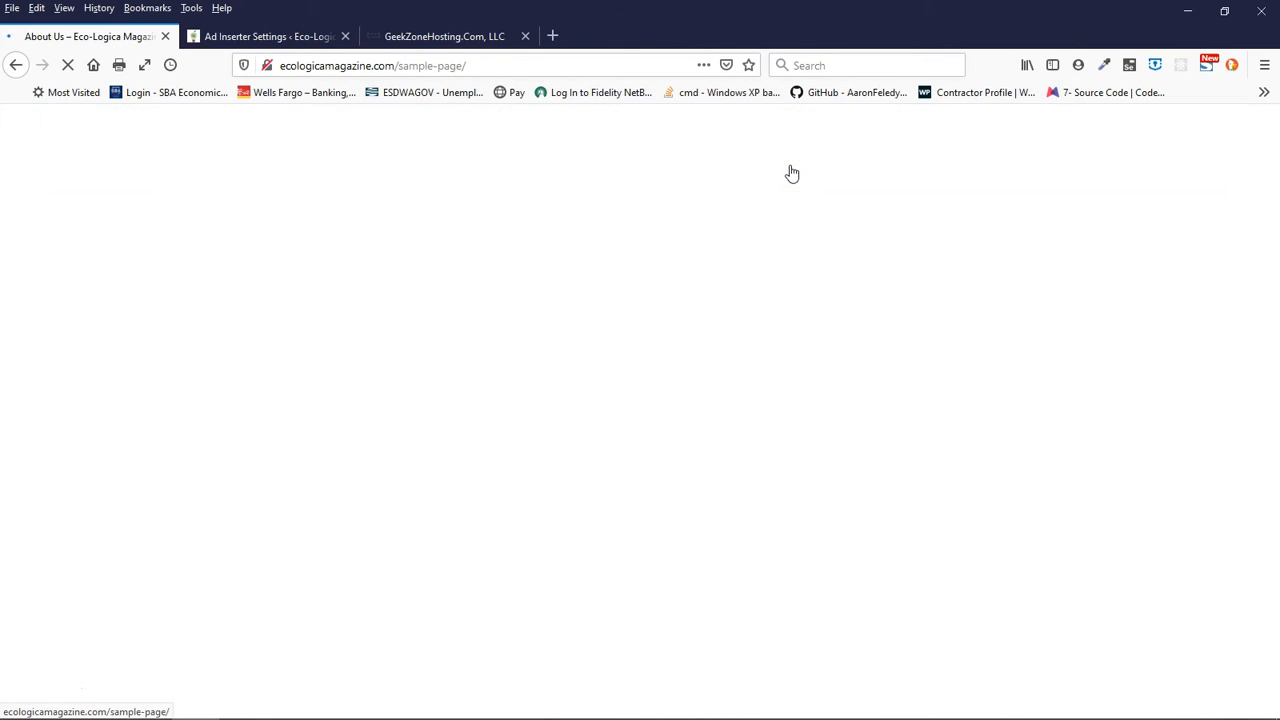
{"action": "scroll", "coordinate": [748, 405], "scroll_direction": "down", "scroll_amount": 3}
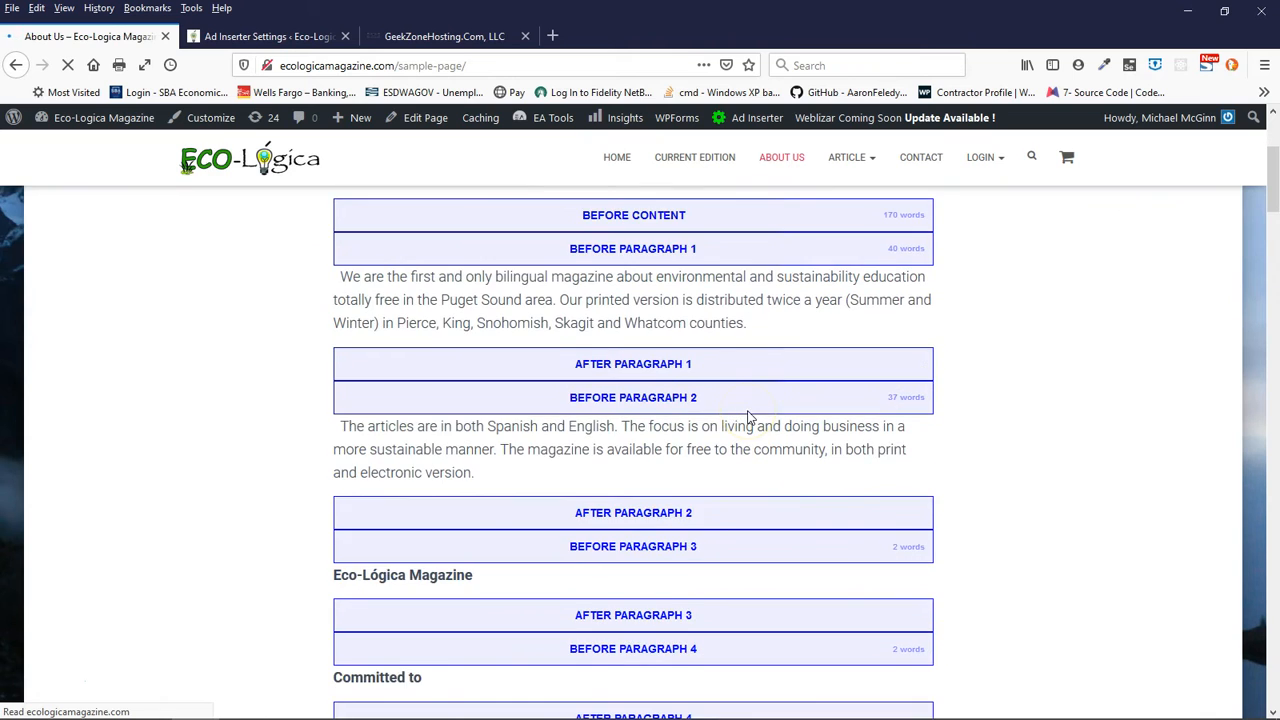
{"action": "scroll", "coordinate": [748, 415], "scroll_direction": "down", "scroll_amount": 5}
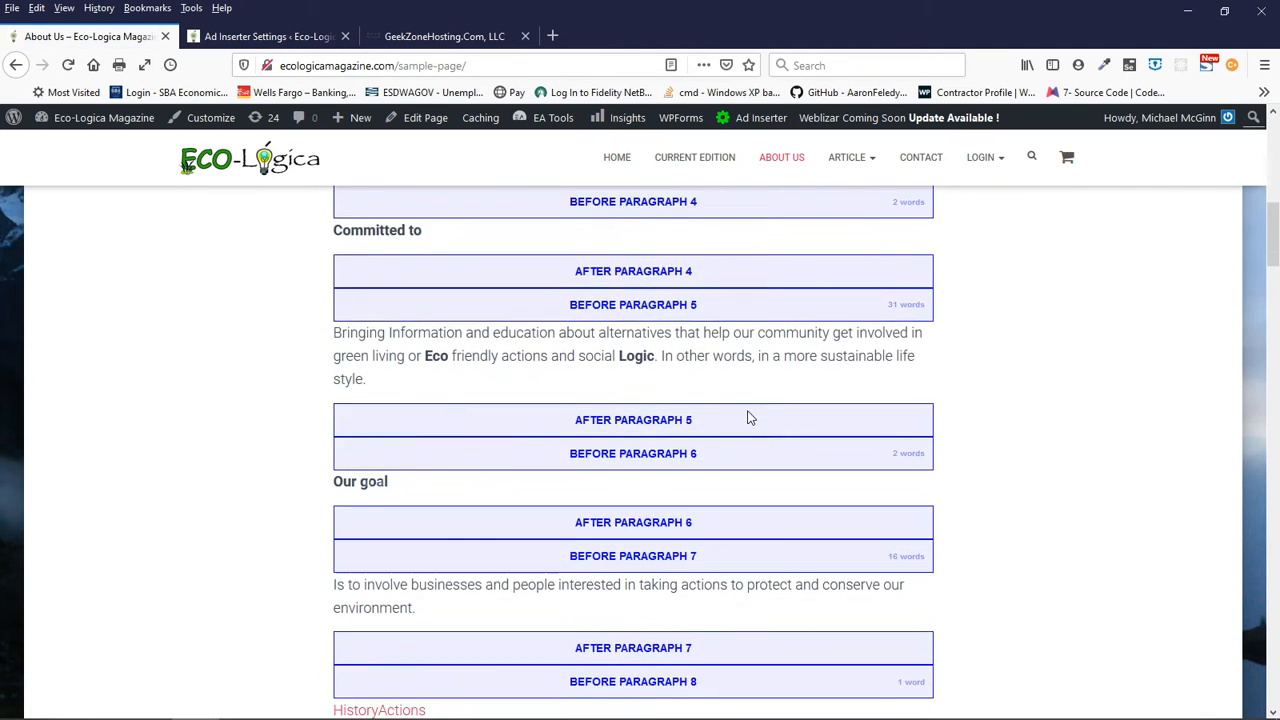
{"action": "scroll", "coordinate": [751, 418], "scroll_direction": "down", "scroll_amount": 10}
{"action": "scroll", "coordinate": [751, 418], "scroll_direction": "down", "scroll_amount": 15}
{"action": "scroll", "coordinate": [751, 418], "scroll_direction": "down", "scroll_amount": 12}
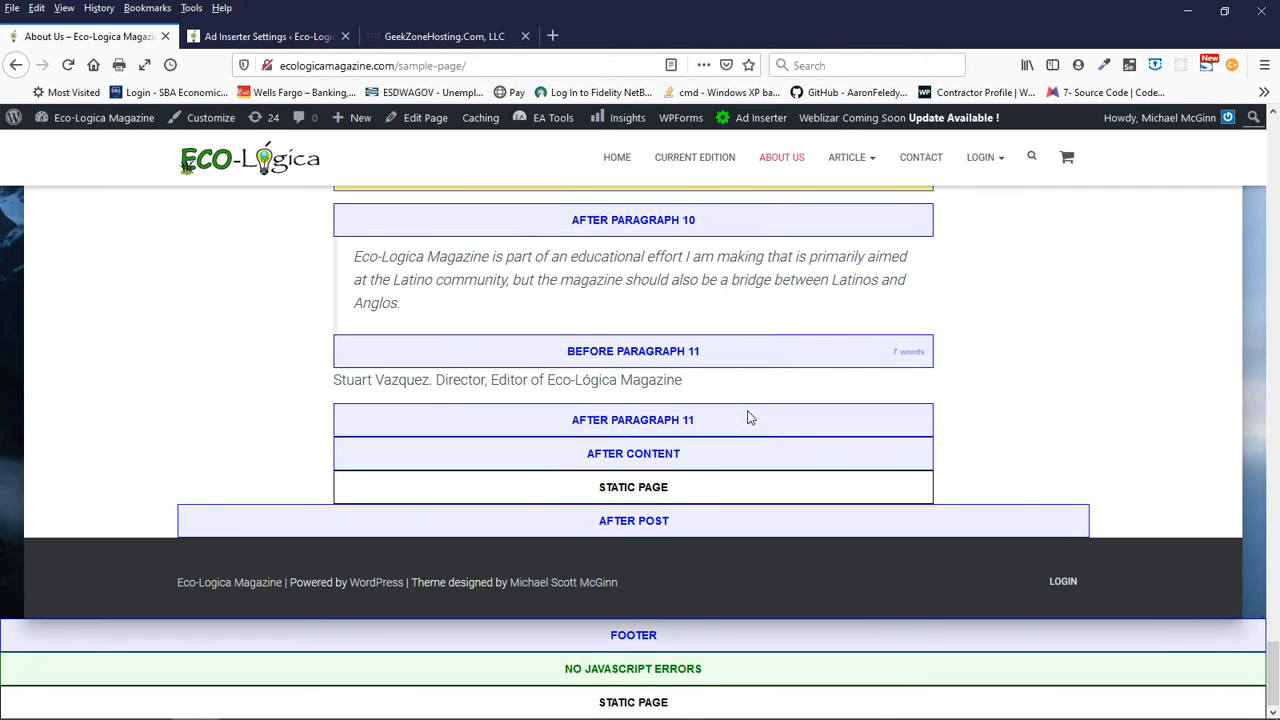
{"action": "scroll", "coordinate": [751, 418], "scroll_direction": "up", "scroll_amount": 20}
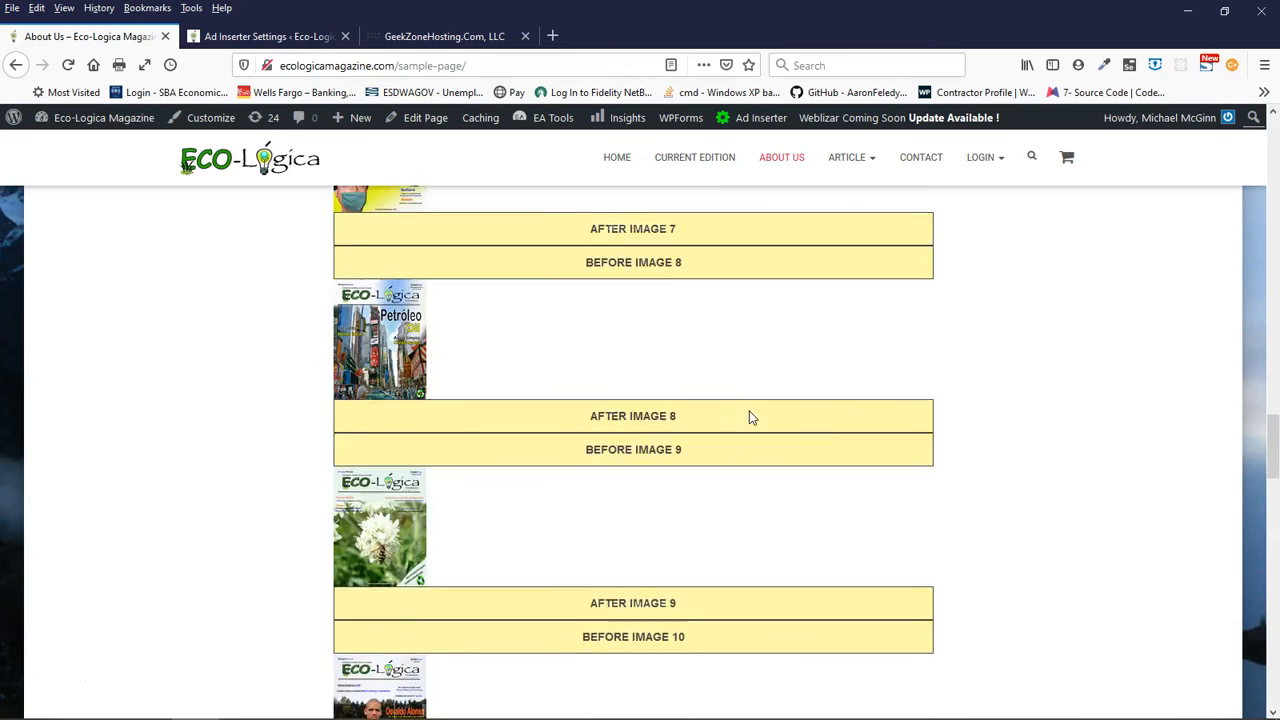
{"action": "scroll", "coordinate": [751, 418], "scroll_direction": "up", "scroll_amount": 15}
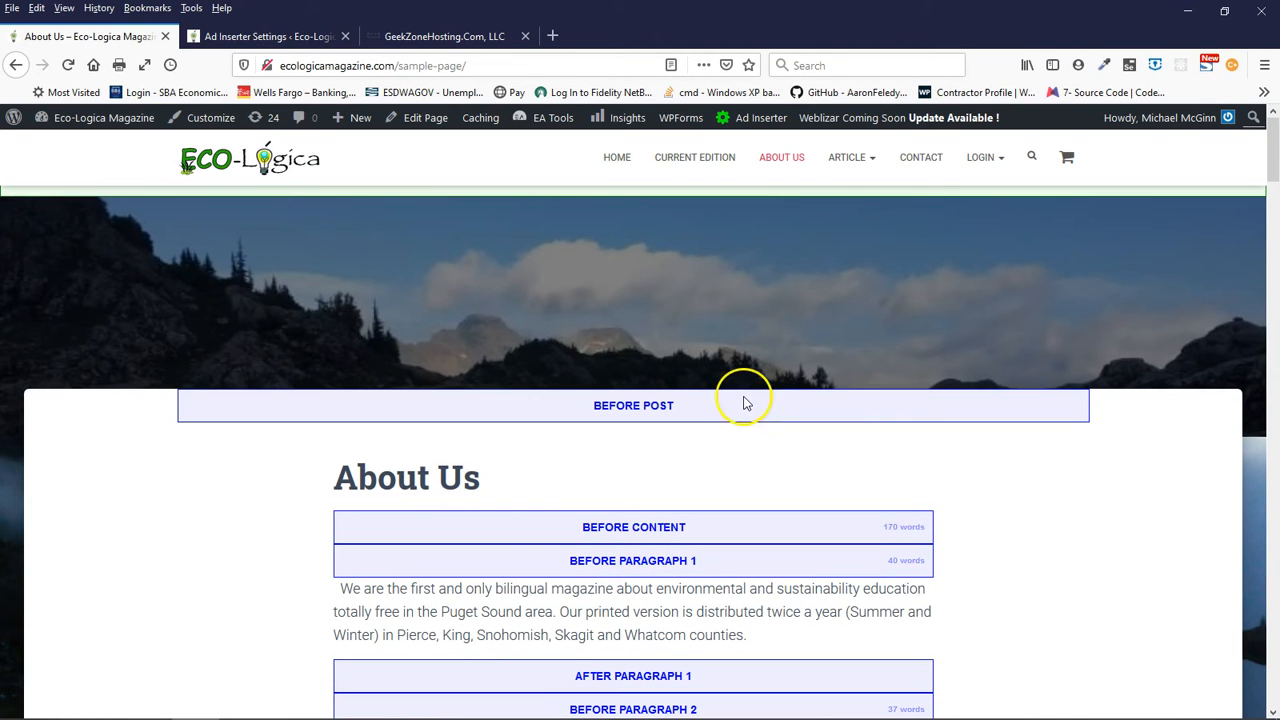
- Open the Aventuras article category and examine its post and excerpt markers alongside sidebar Blocks 7 to 10
{"action": "mouse_move", "coordinate": [849, 163]}
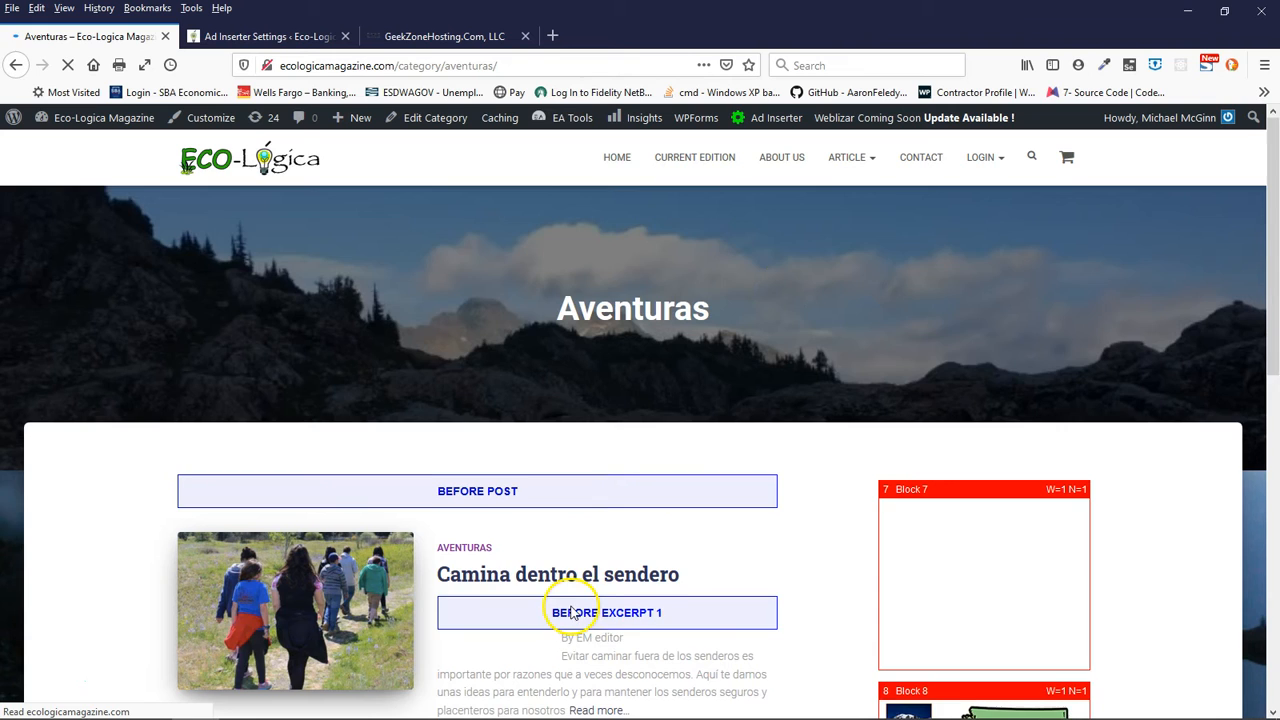
{"action": "scroll", "coordinate": [571, 606], "scroll_direction": "down", "scroll_amount": 5}
{"action": "scroll", "coordinate": [625, 528], "scroll_direction": "up", "scroll_amount": 4}
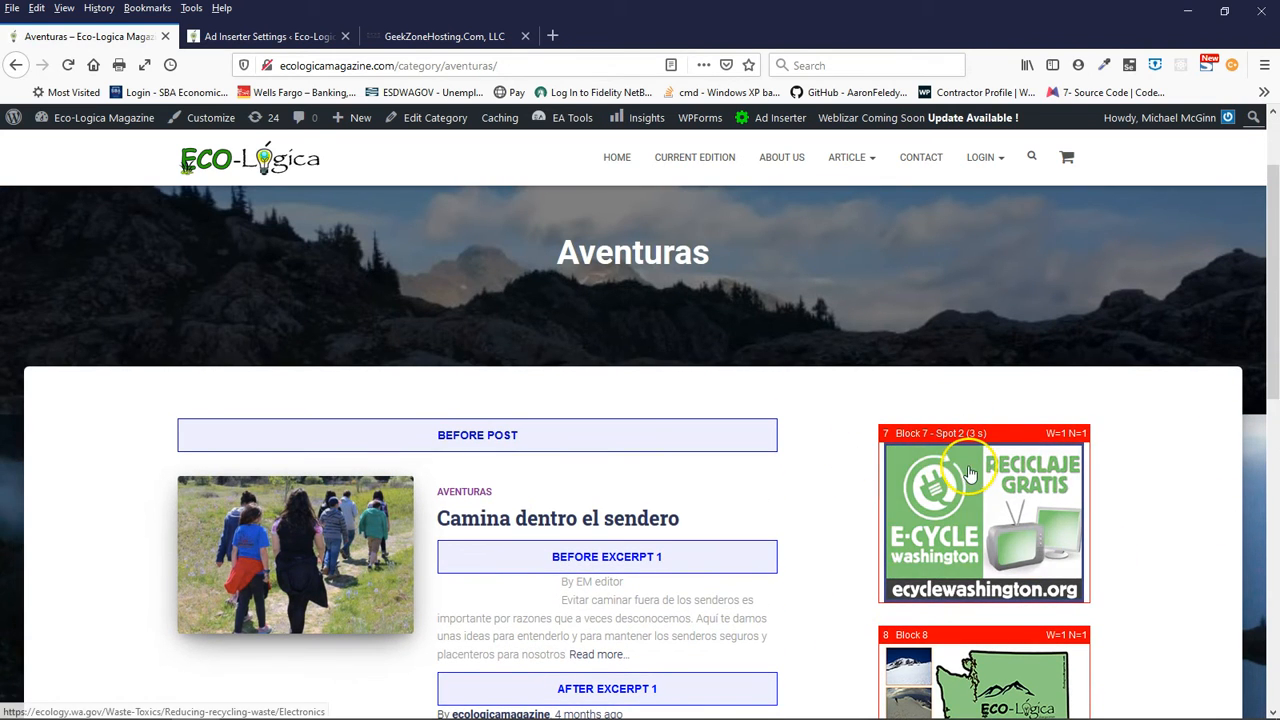
{"action": "scroll", "coordinate": [826, 533], "scroll_direction": "down", "scroll_amount": 1}
{"action": "scroll", "coordinate": [826, 533], "scroll_direction": "down", "scroll_amount": 7}
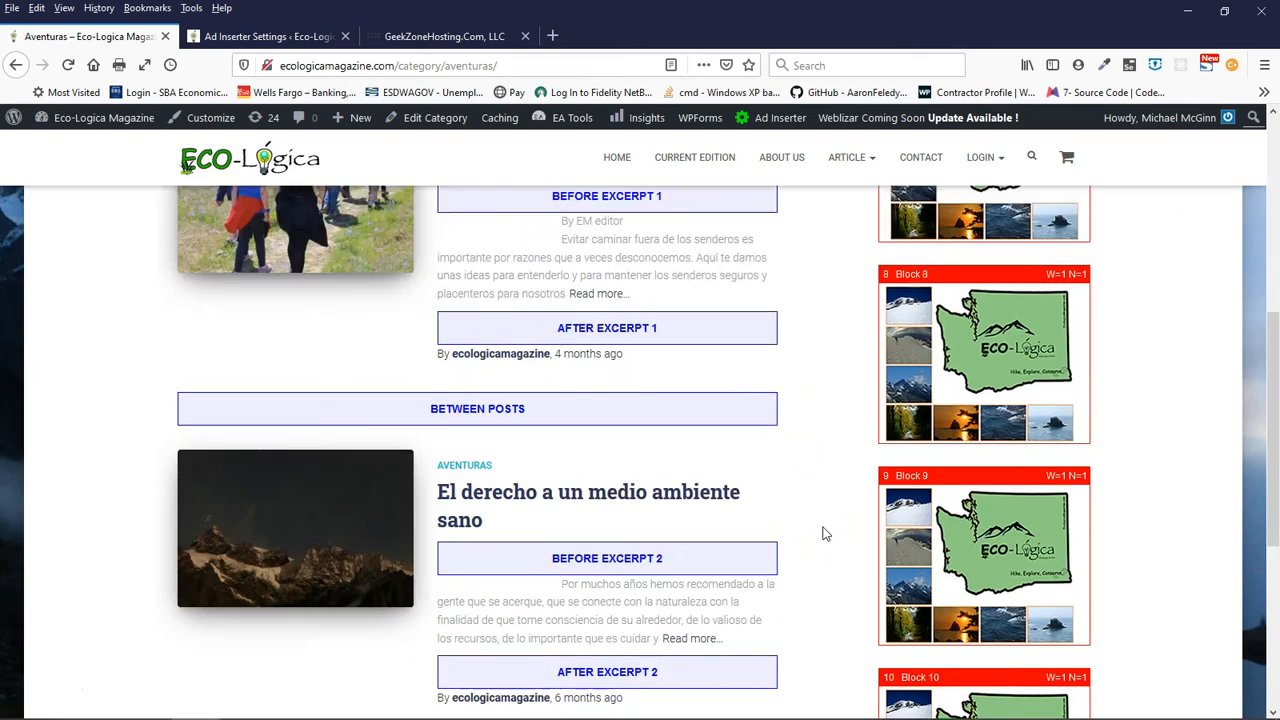
{"action": "scroll", "coordinate": [837, 483], "scroll_direction": "down", "scroll_amount": 4}
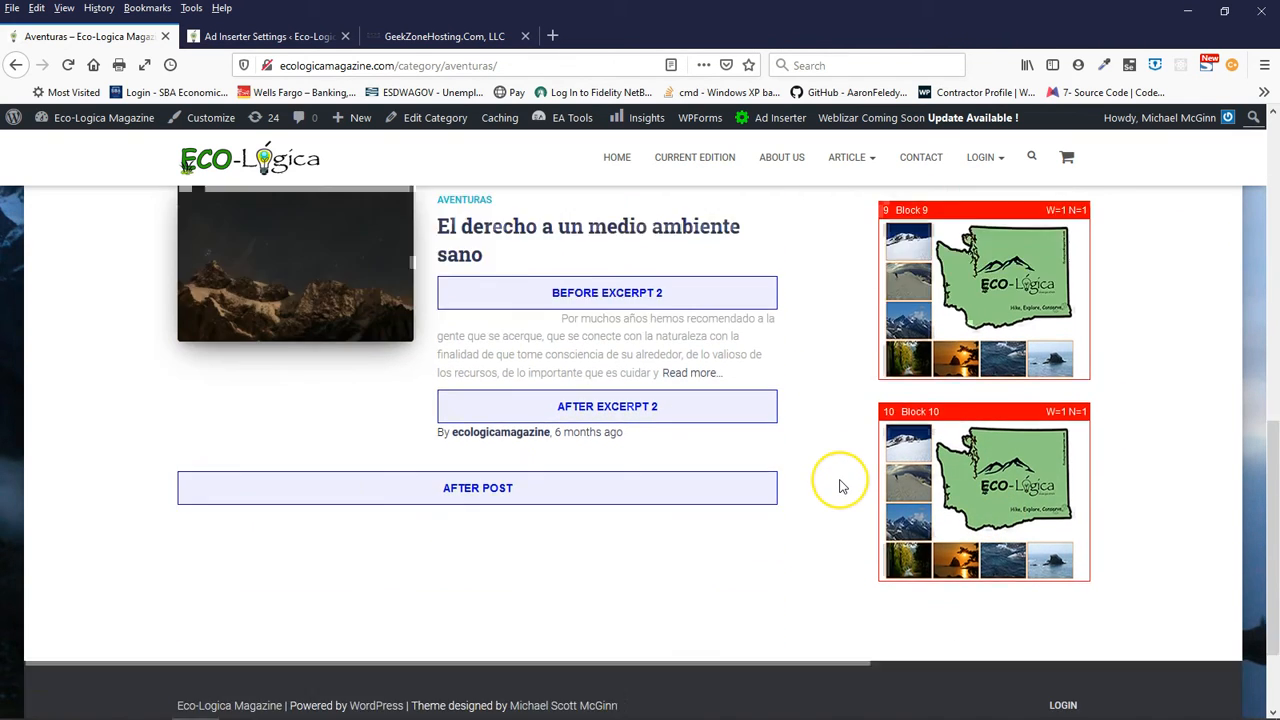
{"action": "scroll", "coordinate": [840, 485], "scroll_direction": "up", "scroll_amount": 6}
{"action": "scroll", "coordinate": [840, 487], "scroll_direction": "up", "scroll_amount": 5}
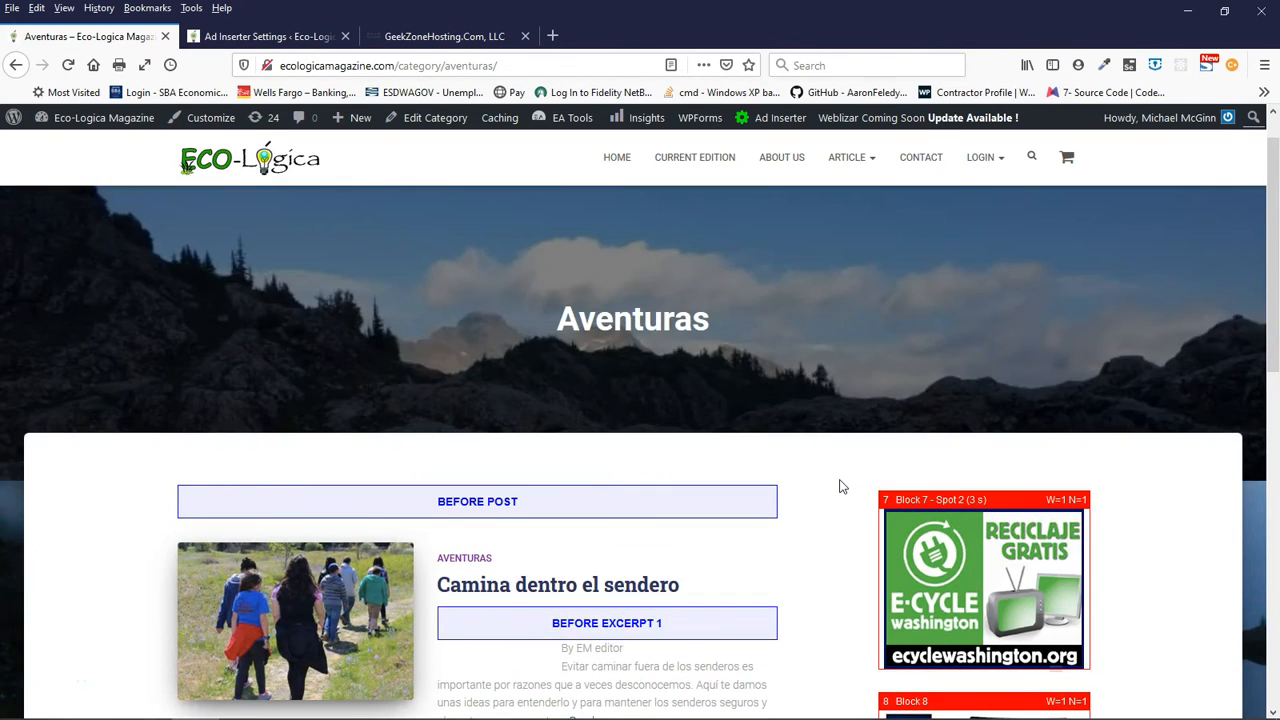
{"action": "scroll", "coordinate": [880, 474], "scroll_direction": "down", "scroll_amount": 3}
{"action": "scroll", "coordinate": [830, 440], "scroll_direction": "up", "scroll_amount": 3}
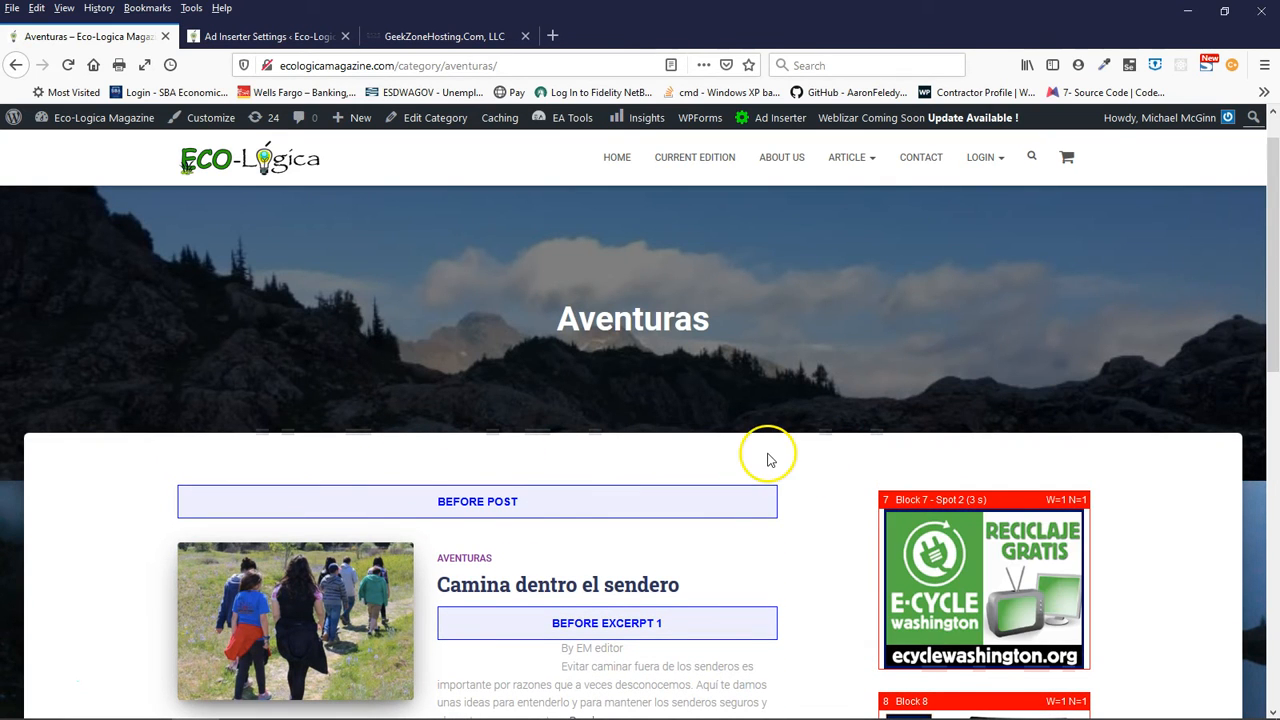
{"action": "scroll", "coordinate": [814, 524], "scroll_direction": "down", "scroll_amount": 5}
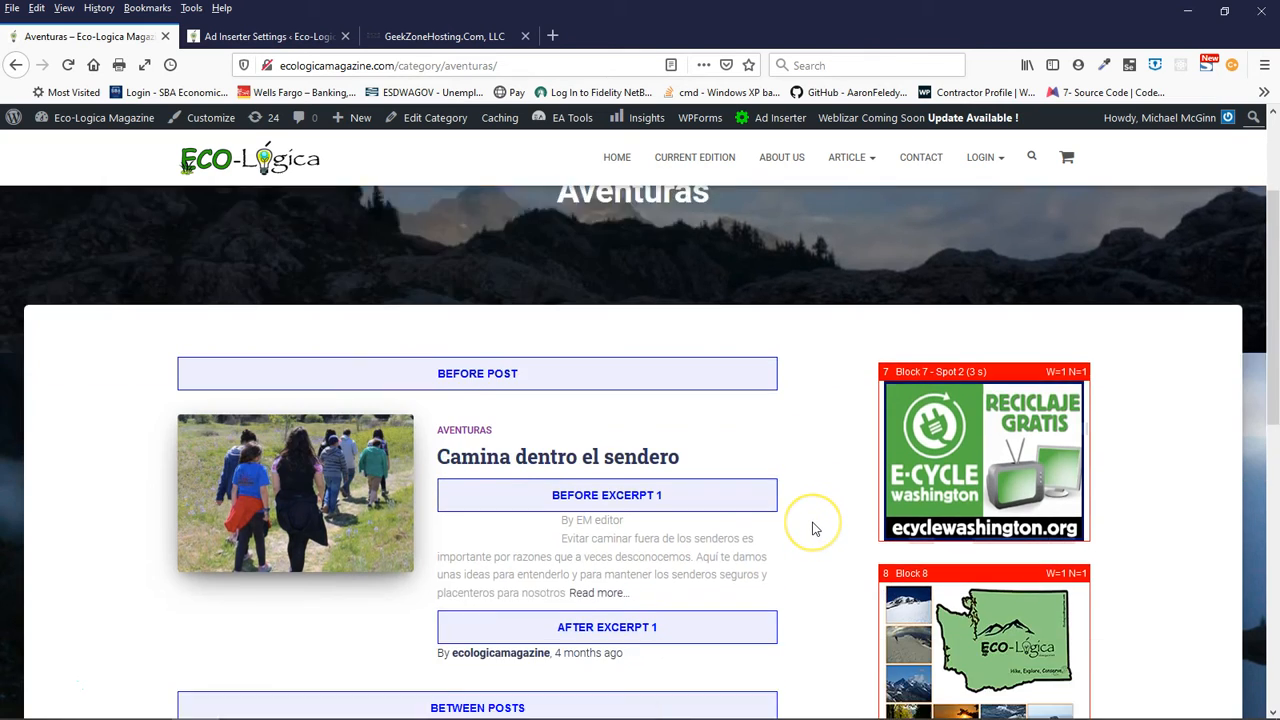
{"action": "scroll", "coordinate": [814, 526], "scroll_direction": "up", "scroll_amount": 4}
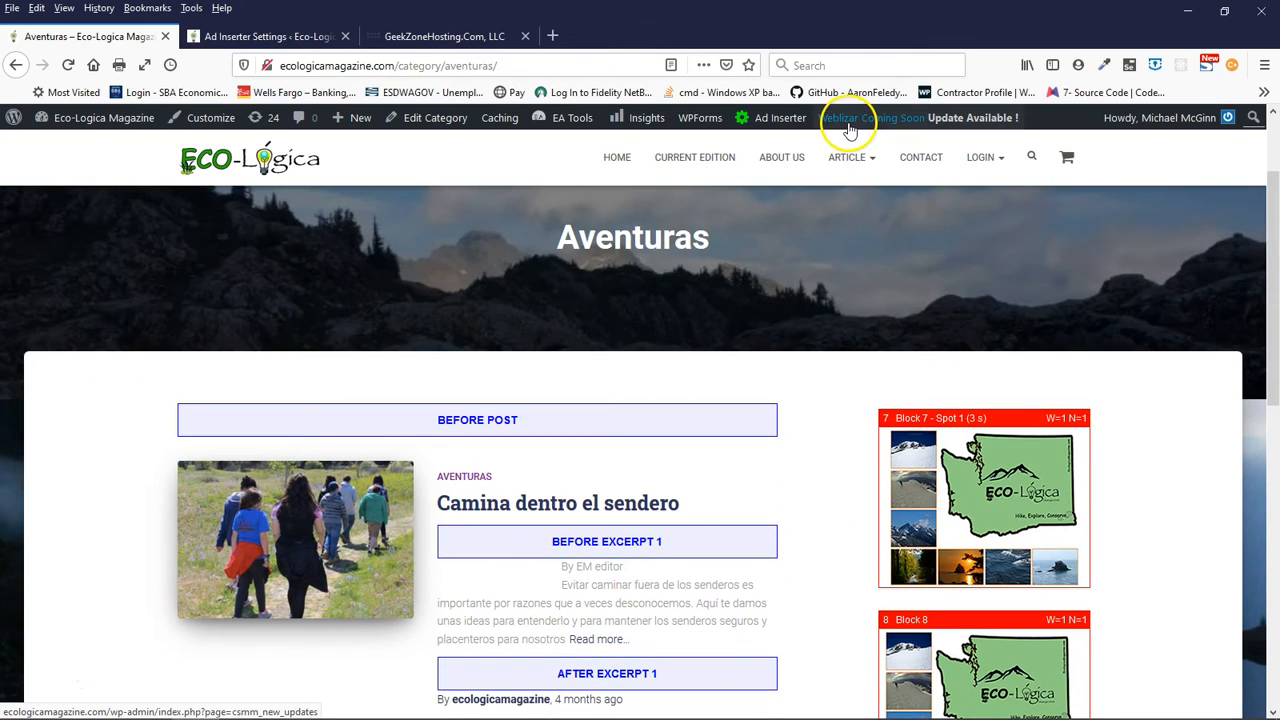
- Open the Horticultura article category and examine its excerpt and After Post markers and sidebar ad blocks
{"action": "left_click", "coordinate": [856, 228]}
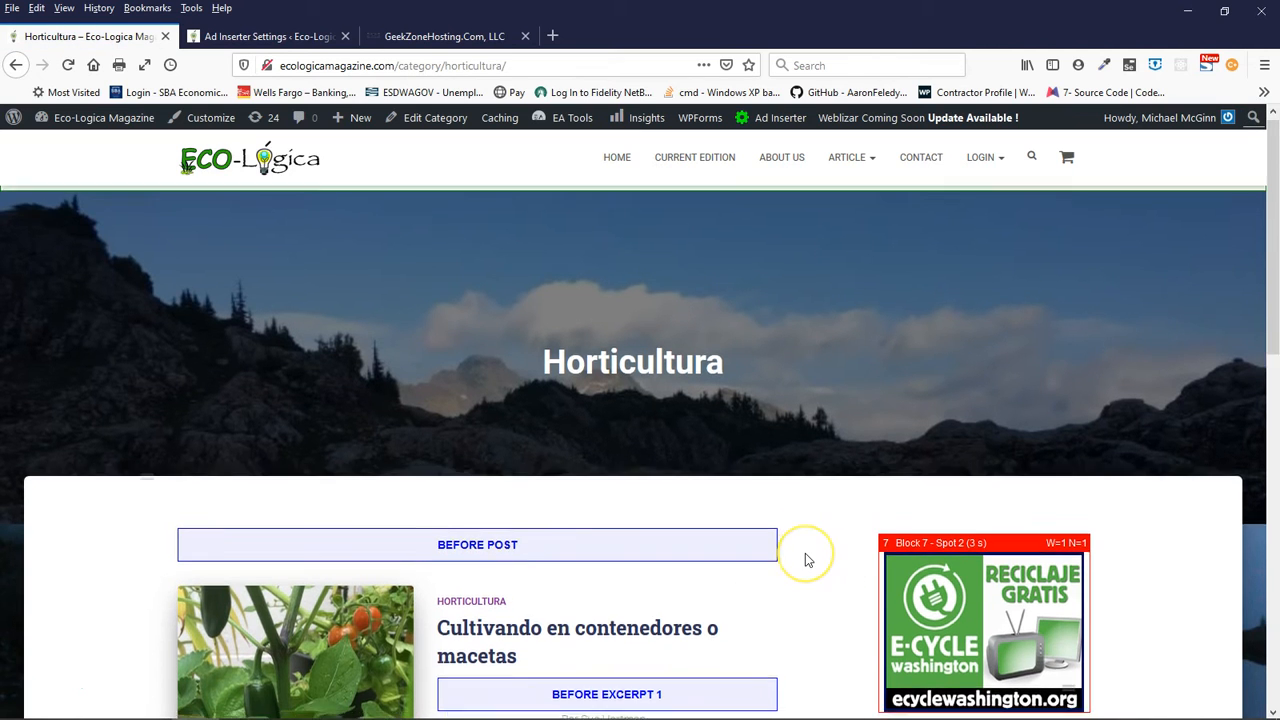
{"action": "scroll", "coordinate": [808, 557], "scroll_direction": "down", "scroll_amount": 6}
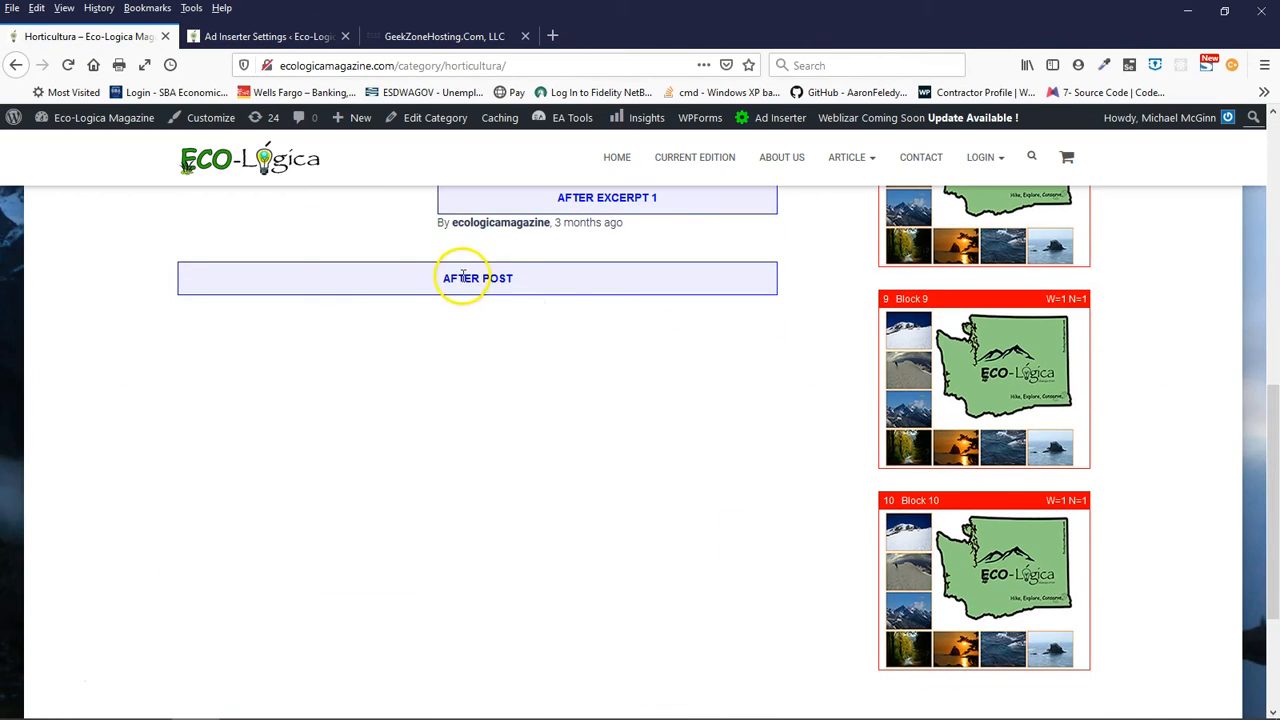
{"action": "scroll", "coordinate": [585, 307], "scroll_direction": "up", "scroll_amount": 6}
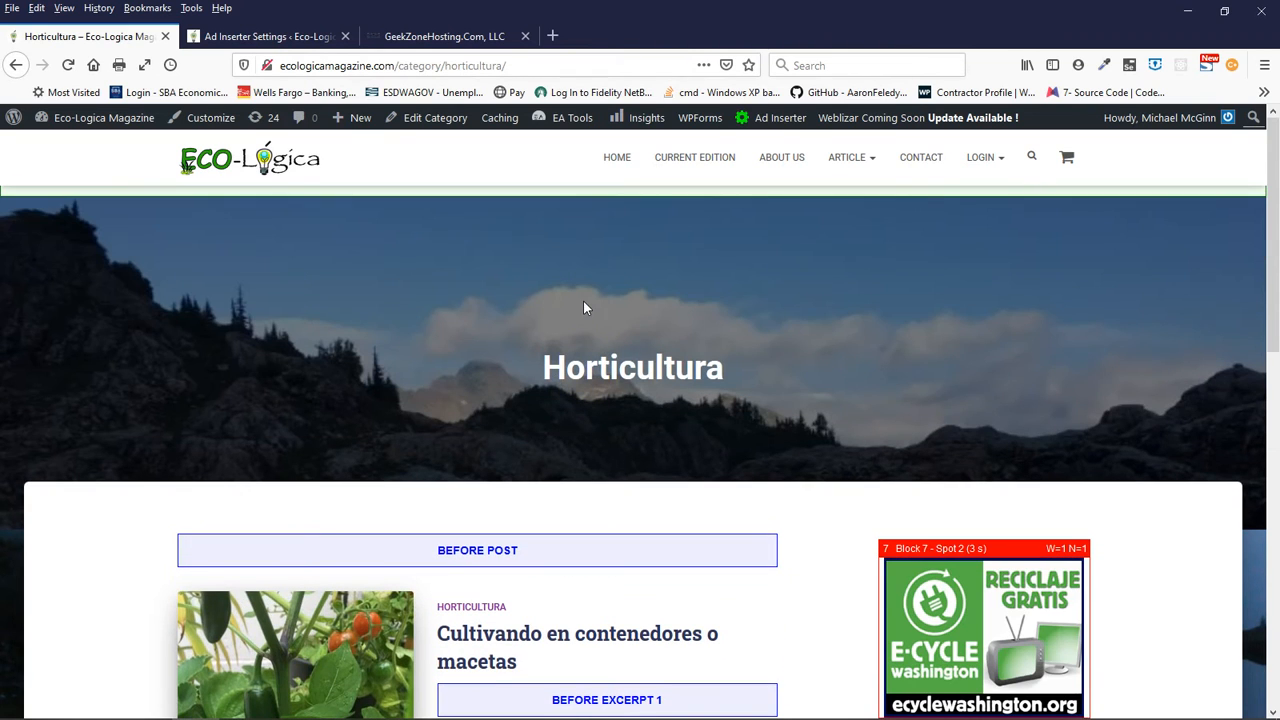
- Open the Medio ambiente article category and examine its post and excerpt markers, footer markers and sidebar Blocks 7 to 10
{"action": "mouse_move", "coordinate": [849, 158]}
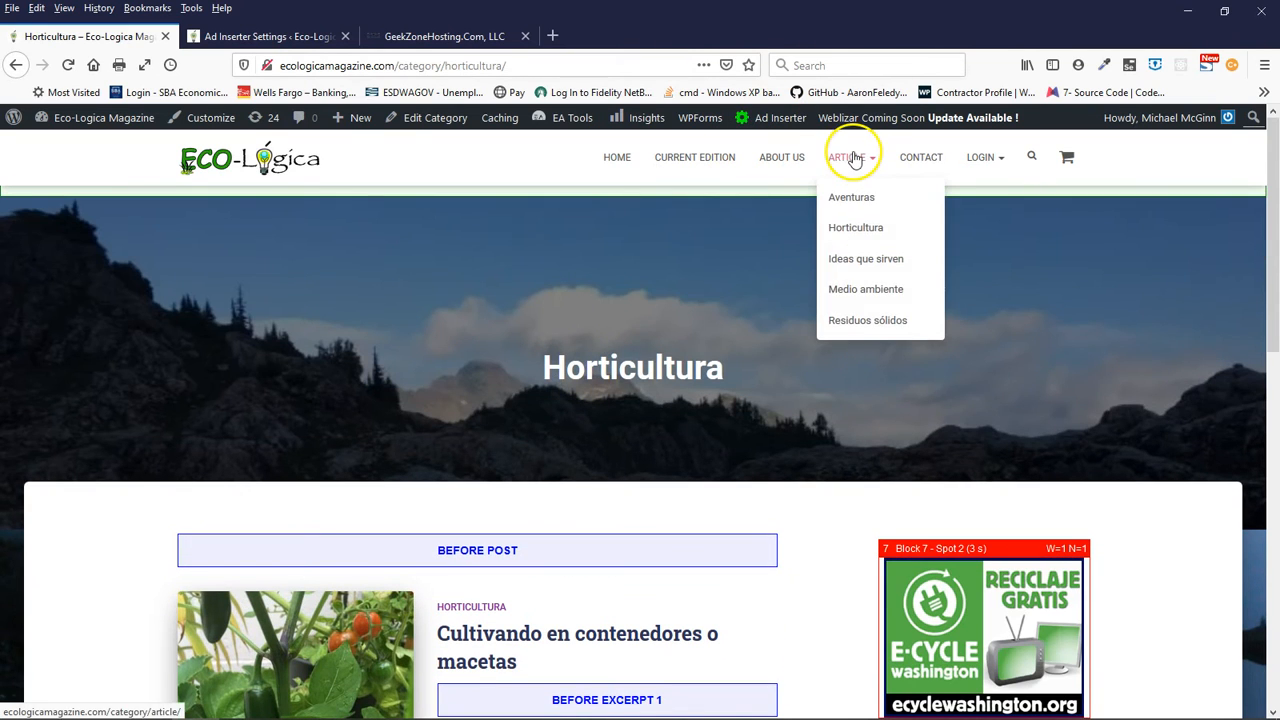
{"action": "left_click", "coordinate": [848, 296]}
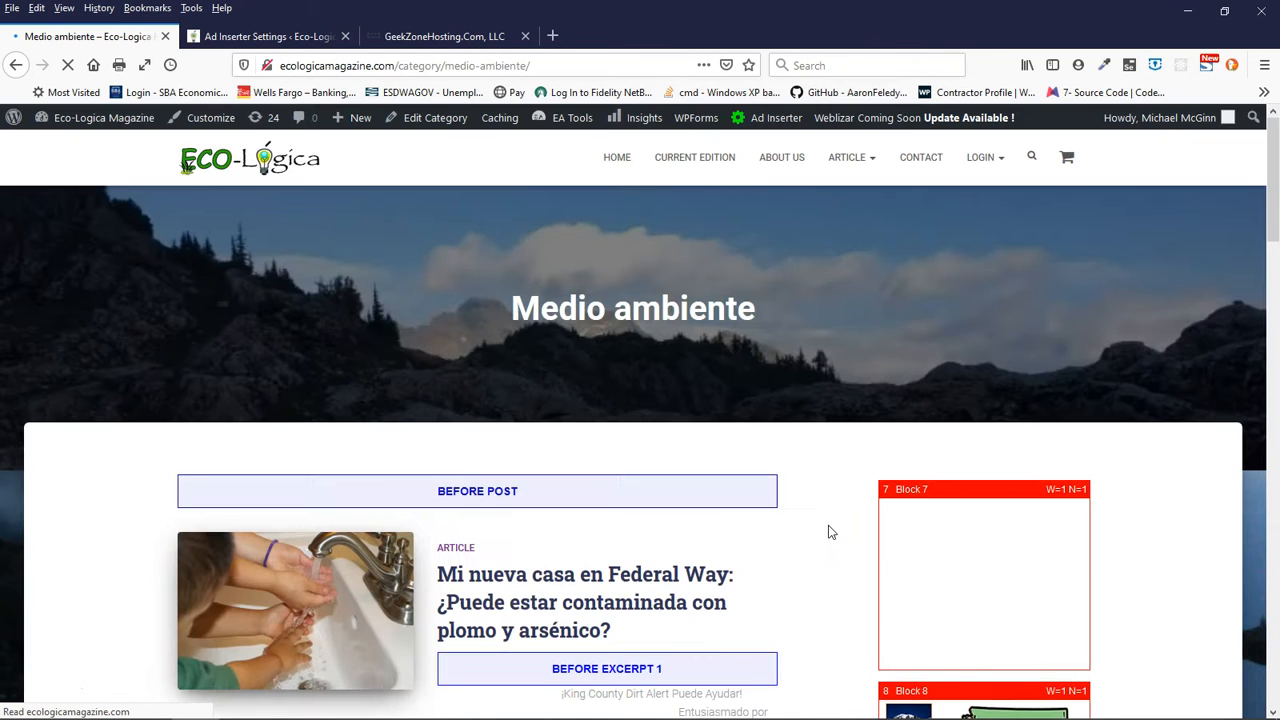
{"action": "scroll", "coordinate": [829, 533], "scroll_direction": "down", "scroll_amount": 3}
{"action": "scroll", "coordinate": [829, 533], "scroll_direction": "down", "scroll_amount": 2}
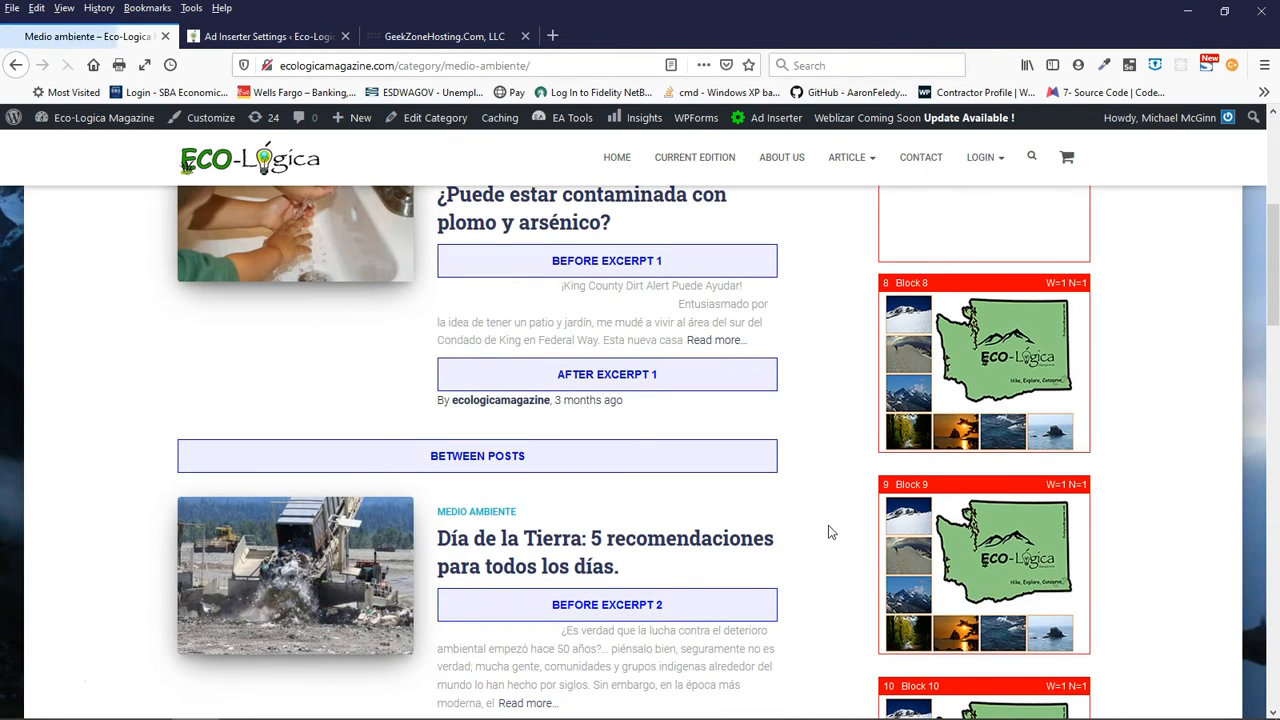
{"action": "scroll", "coordinate": [829, 533], "scroll_direction": "down", "scroll_amount": 3}
{"action": "scroll", "coordinate": [829, 533], "scroll_direction": "down", "scroll_amount": 14}
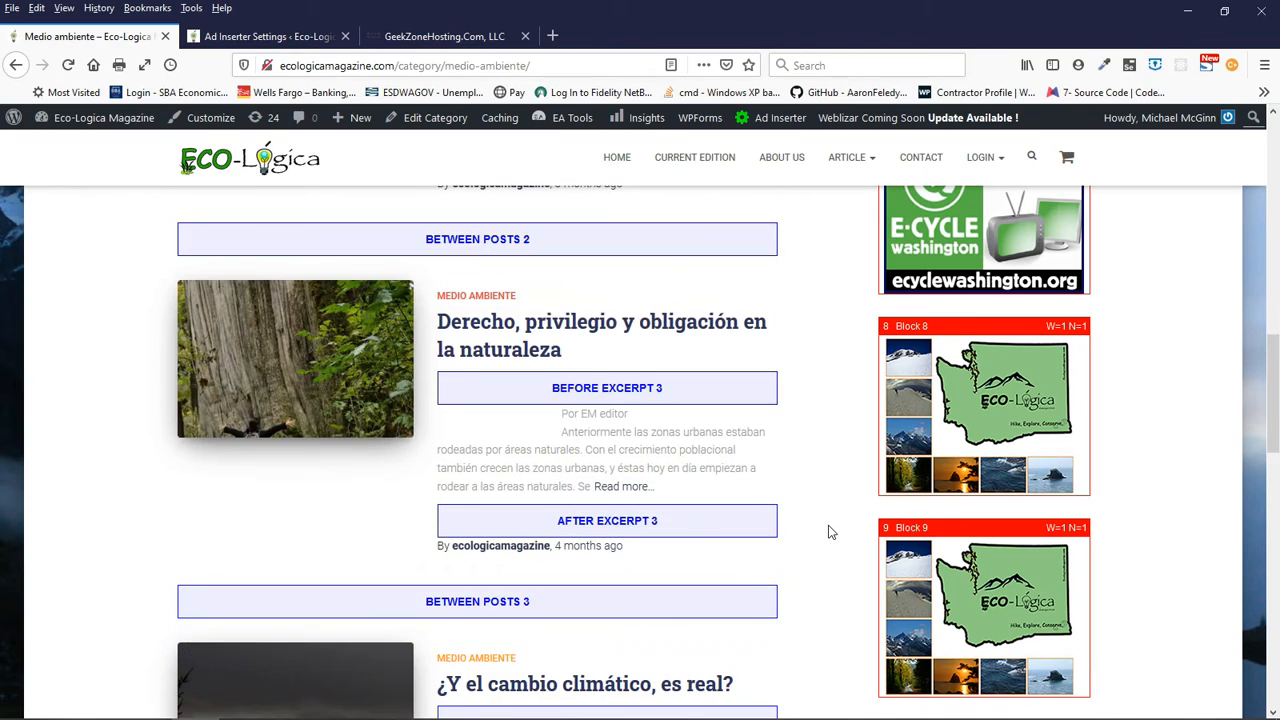
{"action": "scroll", "coordinate": [829, 533], "scroll_direction": "down", "scroll_amount": 5}
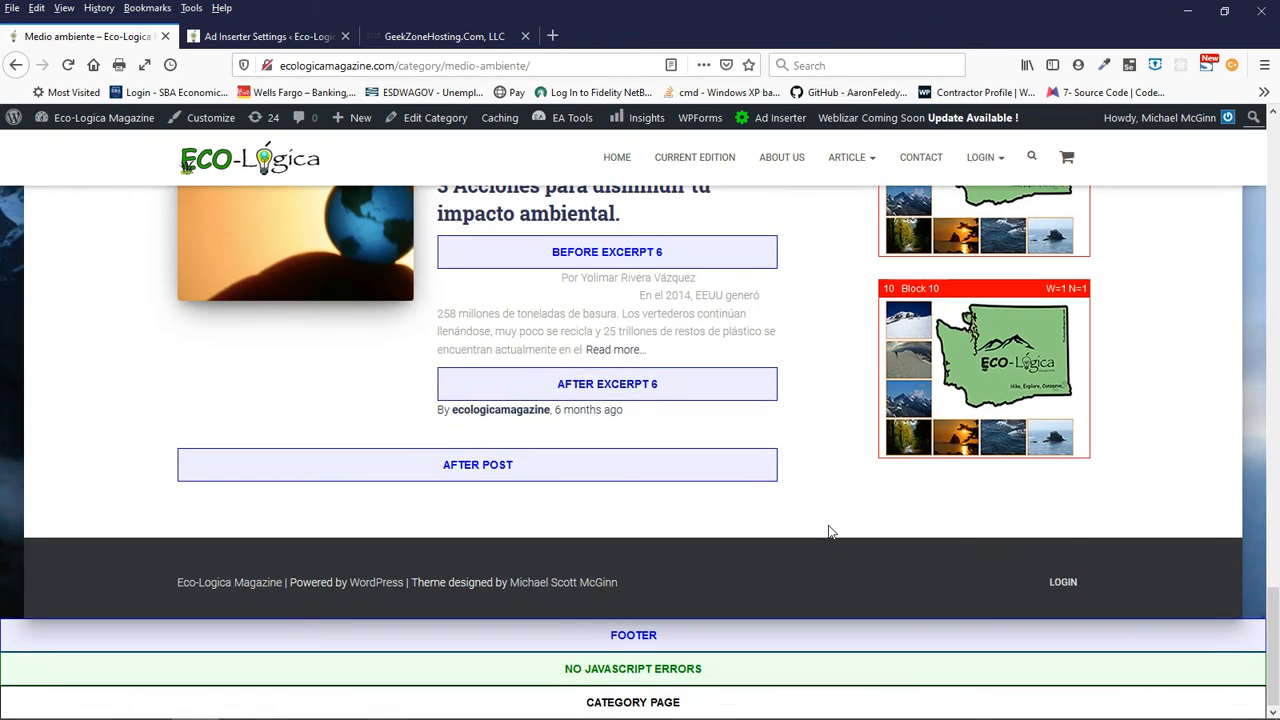
{"action": "scroll", "coordinate": [829, 533], "scroll_direction": "up", "scroll_amount": 18}
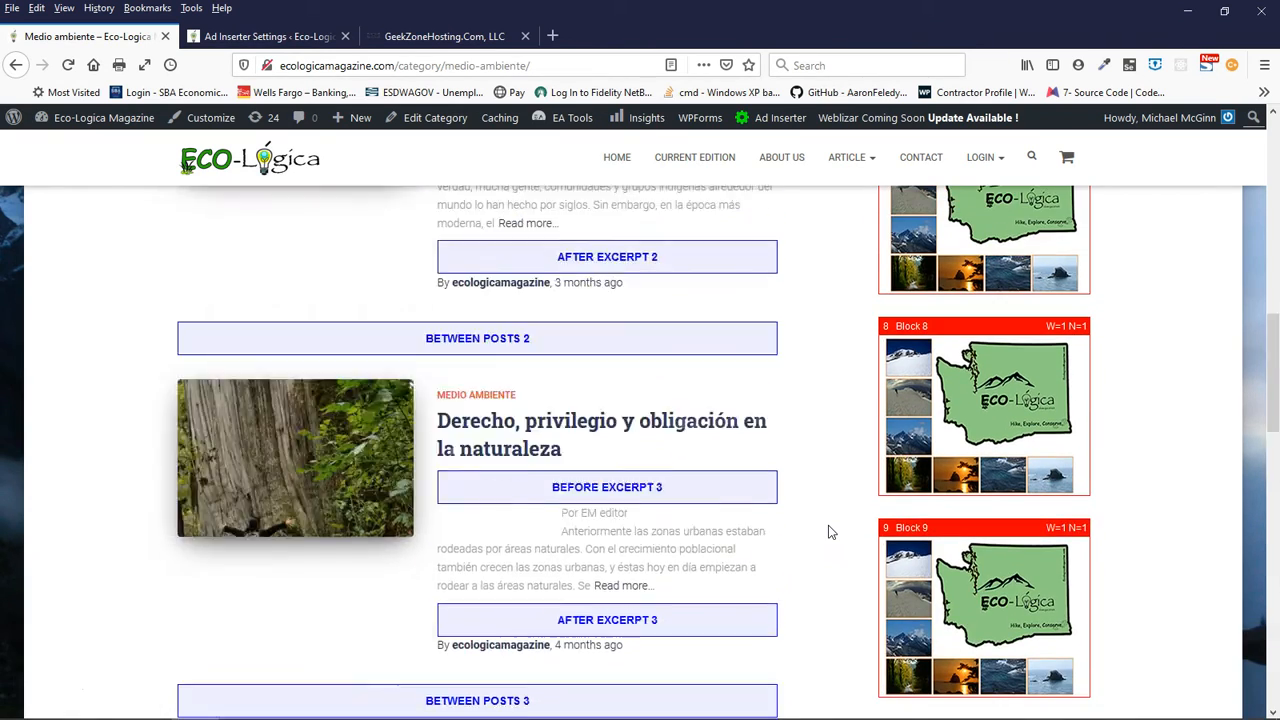
{"action": "scroll", "coordinate": [829, 533], "scroll_direction": "up", "scroll_amount": 9}
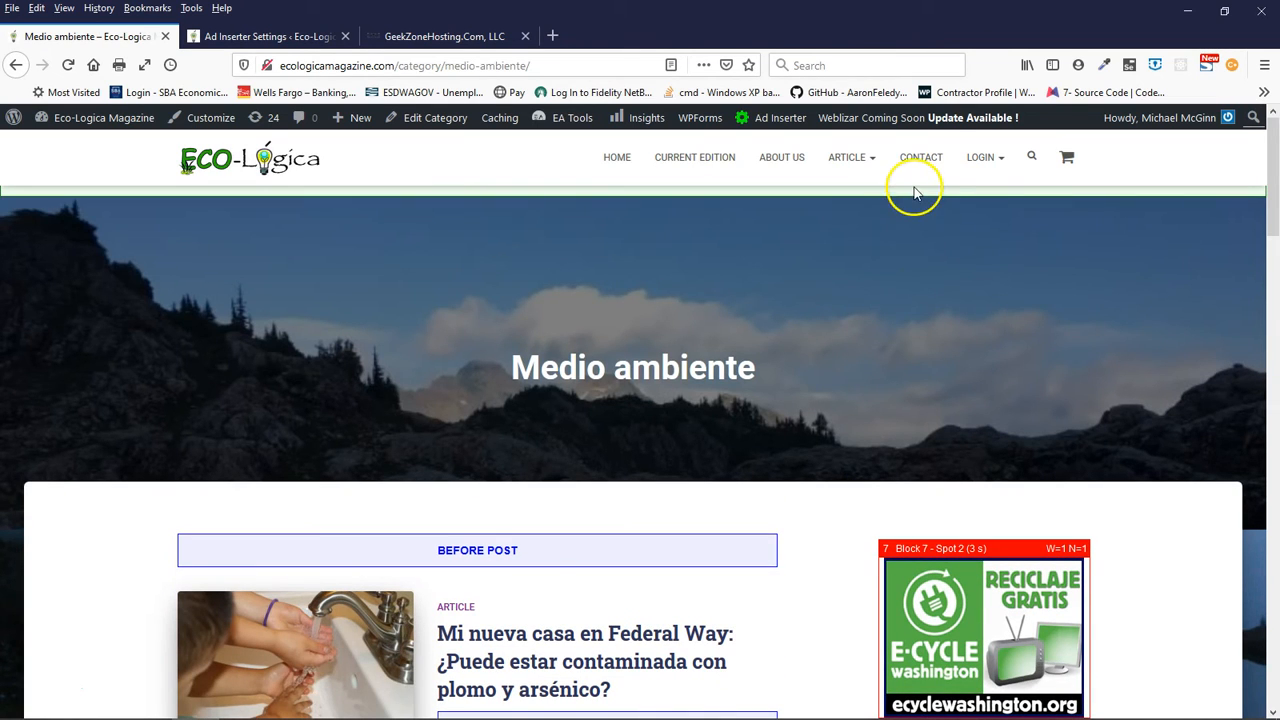
- Open the Contact page and examine its insertion markers around the content, image and footer
{"action": "left_click", "coordinate": [922, 163]}
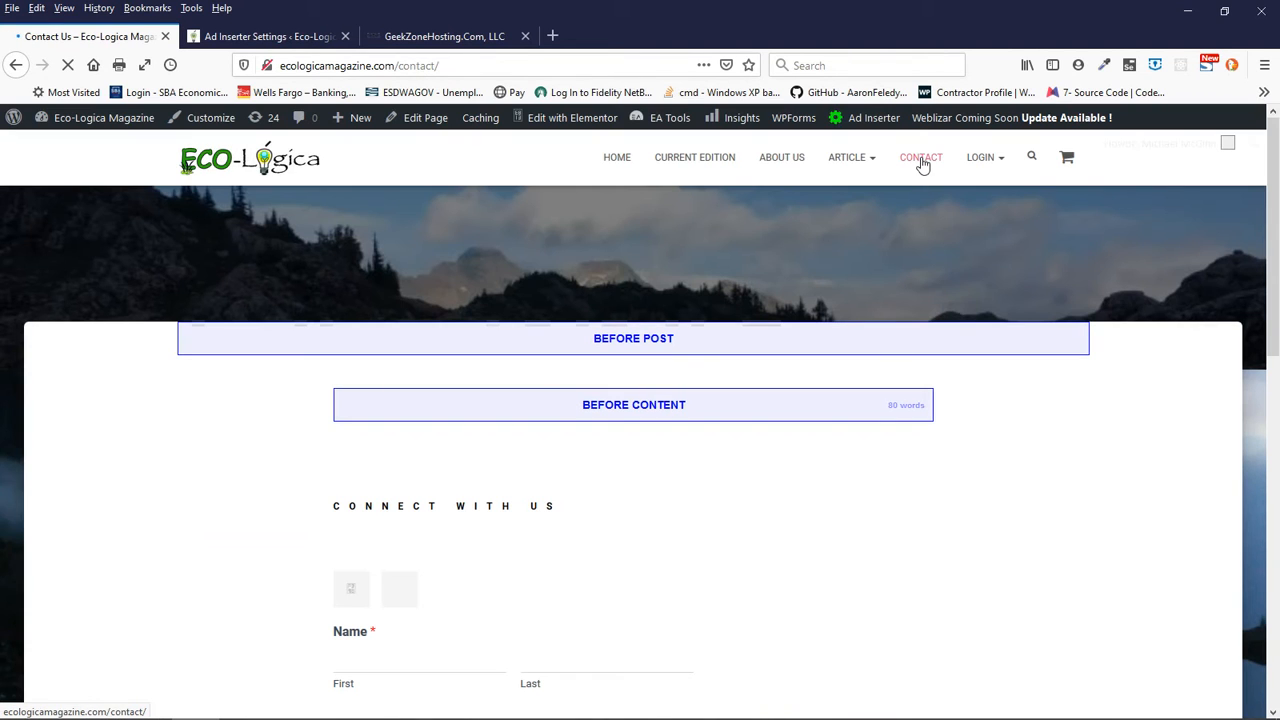
{"action": "scroll", "coordinate": [703, 494], "scroll_direction": "down", "scroll_amount": 8}
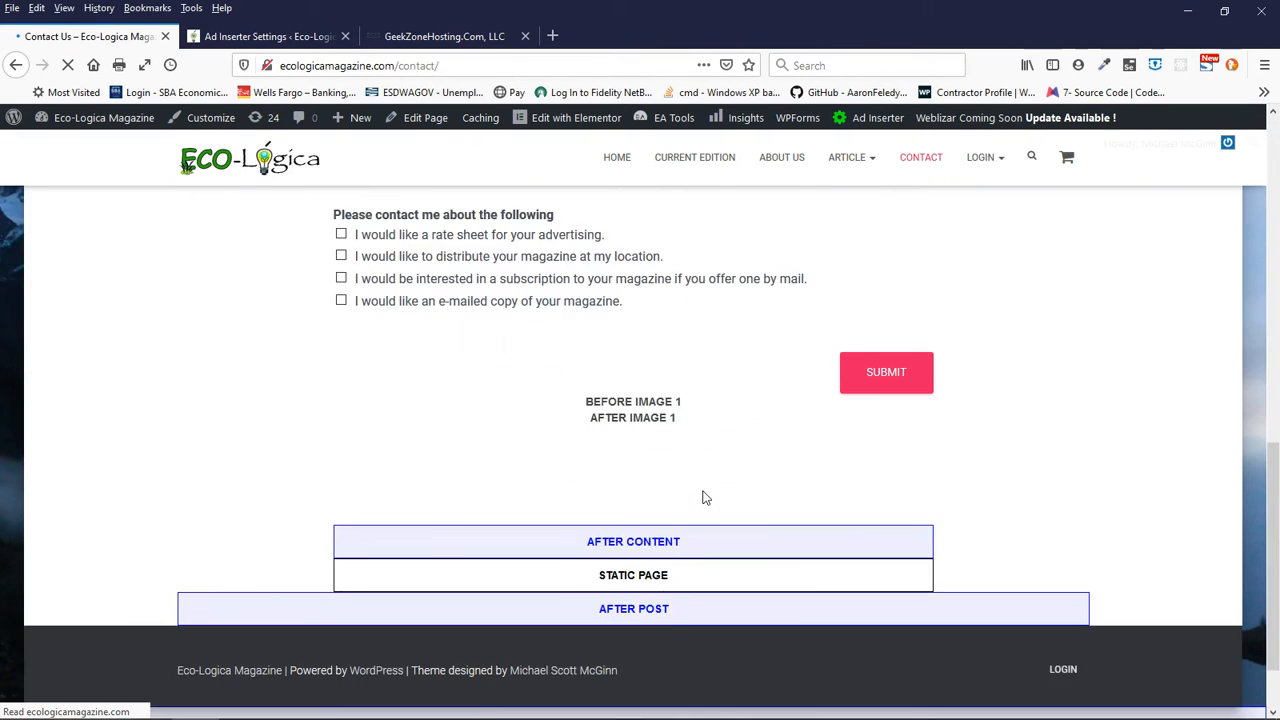
{"action": "scroll", "coordinate": [706, 497], "scroll_direction": "down", "scroll_amount": 2}
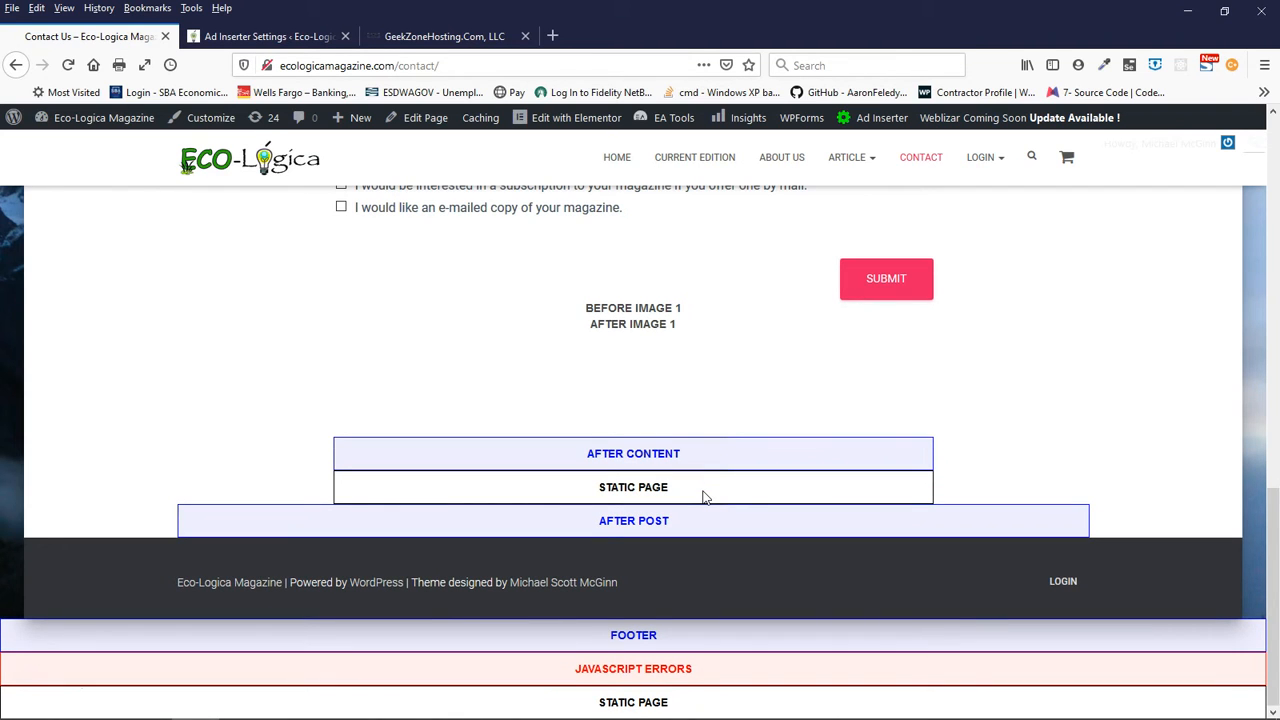
{"action": "scroll", "coordinate": [703, 497], "scroll_direction": "up", "scroll_amount": 5}
{"action": "scroll", "coordinate": [703, 491], "scroll_direction": "down", "scroll_amount": 5}
{"action": "scroll", "coordinate": [765, 336], "scroll_direction": "up", "scroll_amount": 10}
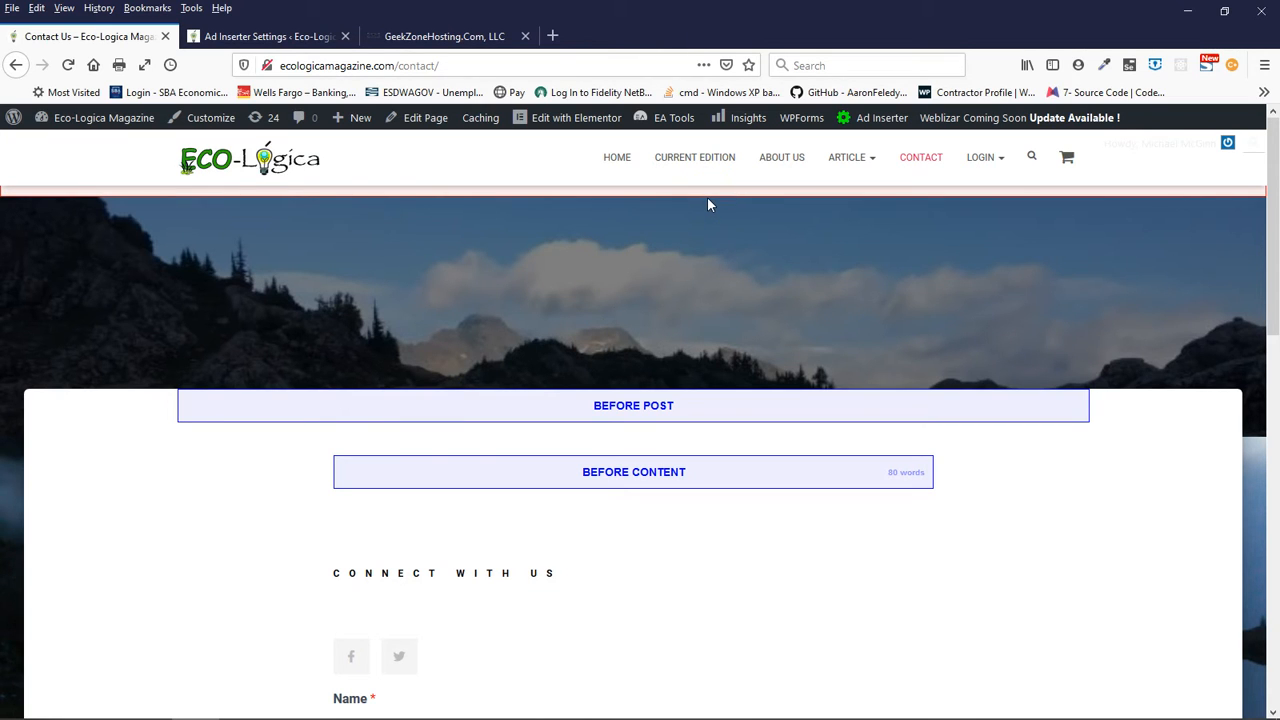
- Return to the homepage and examine the Block 5 banners between posts and the ad blocks in the sidebar
{"action": "mouse_move", "coordinate": [997, 174]}
{"action": "mouse_move", "coordinate": [1073, 168]}
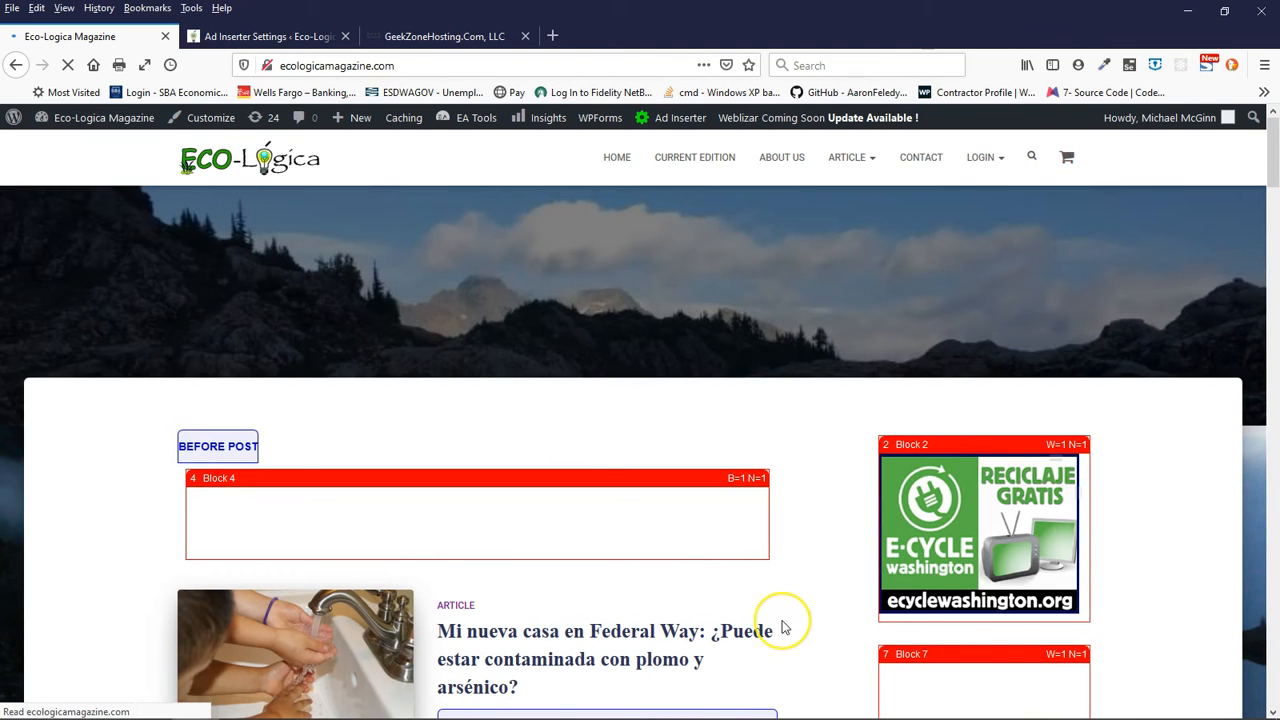
{"action": "scroll", "coordinate": [780, 623], "scroll_direction": "down", "scroll_amount": 3}
{"action": "scroll", "coordinate": [782, 625], "scroll_direction": "up", "scroll_amount": 2}
{"action": "scroll", "coordinate": [783, 627], "scroll_direction": "down", "scroll_amount": 6}
{"action": "scroll", "coordinate": [783, 627], "scroll_direction": "down", "scroll_amount": 8}
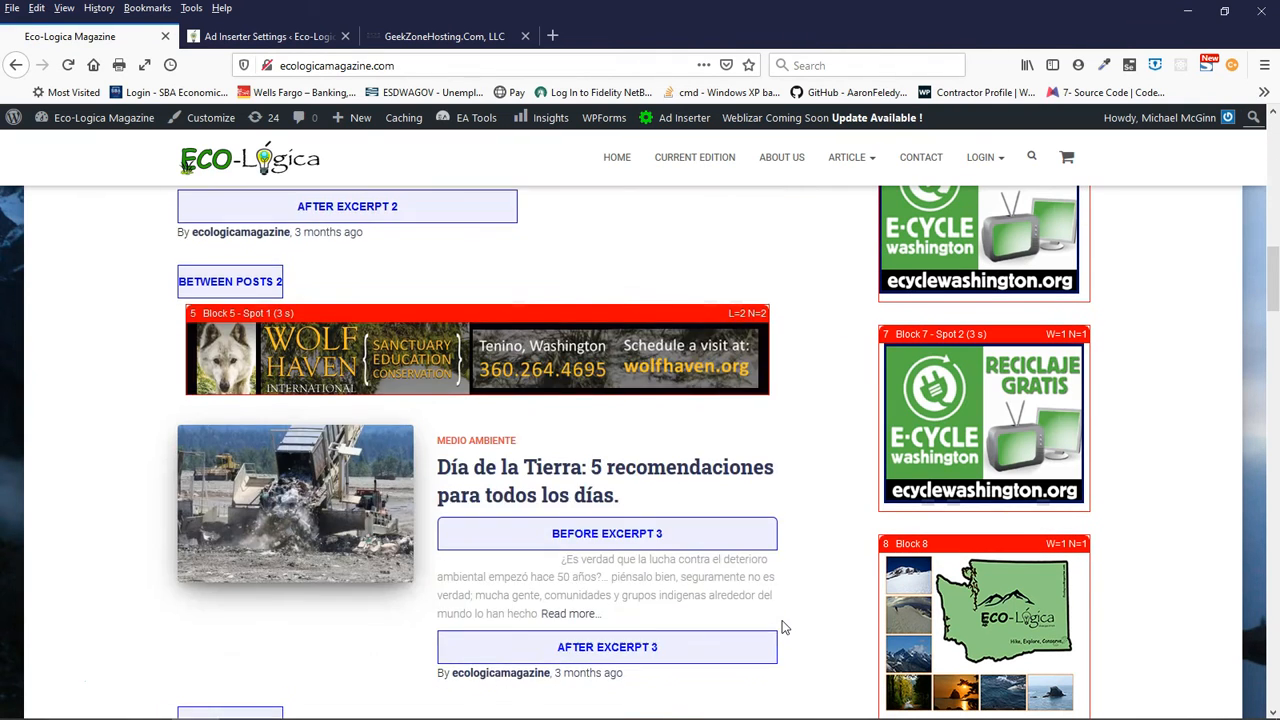
{"action": "scroll", "coordinate": [783, 627], "scroll_direction": "down", "scroll_amount": 6}
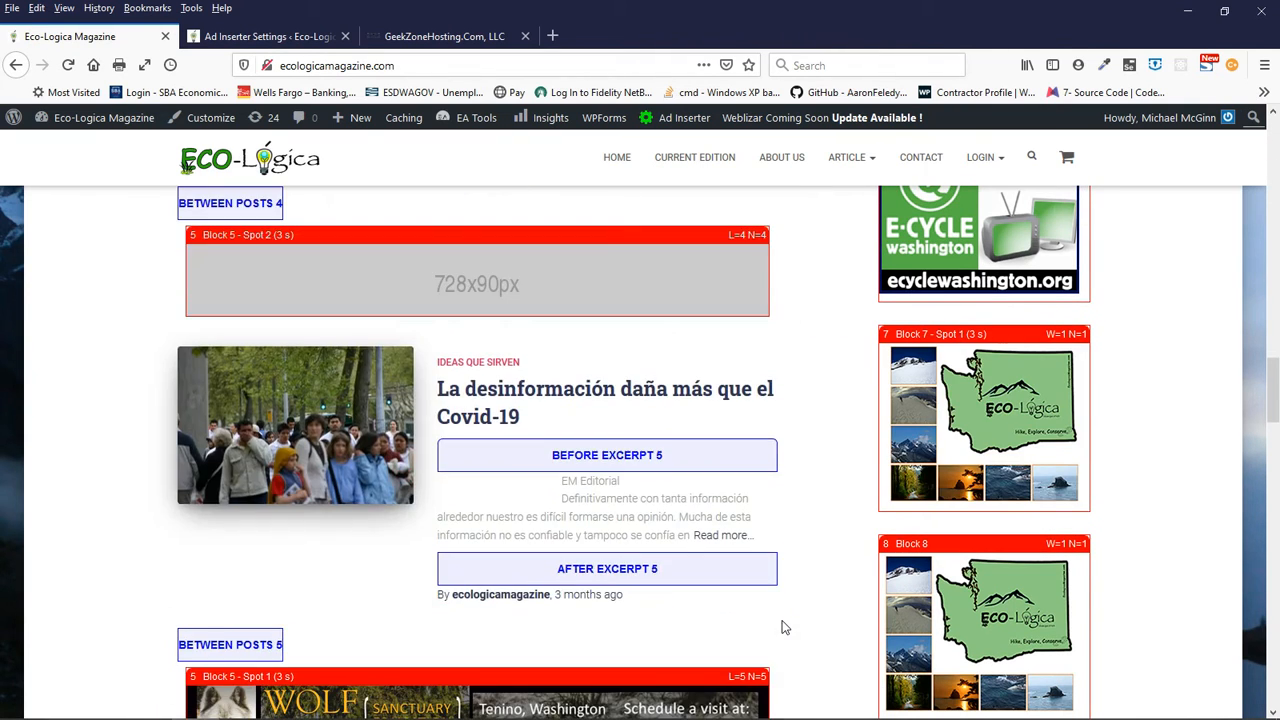
{"action": "scroll", "coordinate": [783, 627], "scroll_direction": "down", "scroll_amount": 1}
{"action": "scroll", "coordinate": [783, 627], "scroll_direction": "up", "scroll_amount": 7}
{"action": "scroll", "coordinate": [783, 627], "scroll_direction": "up", "scroll_amount": 15}
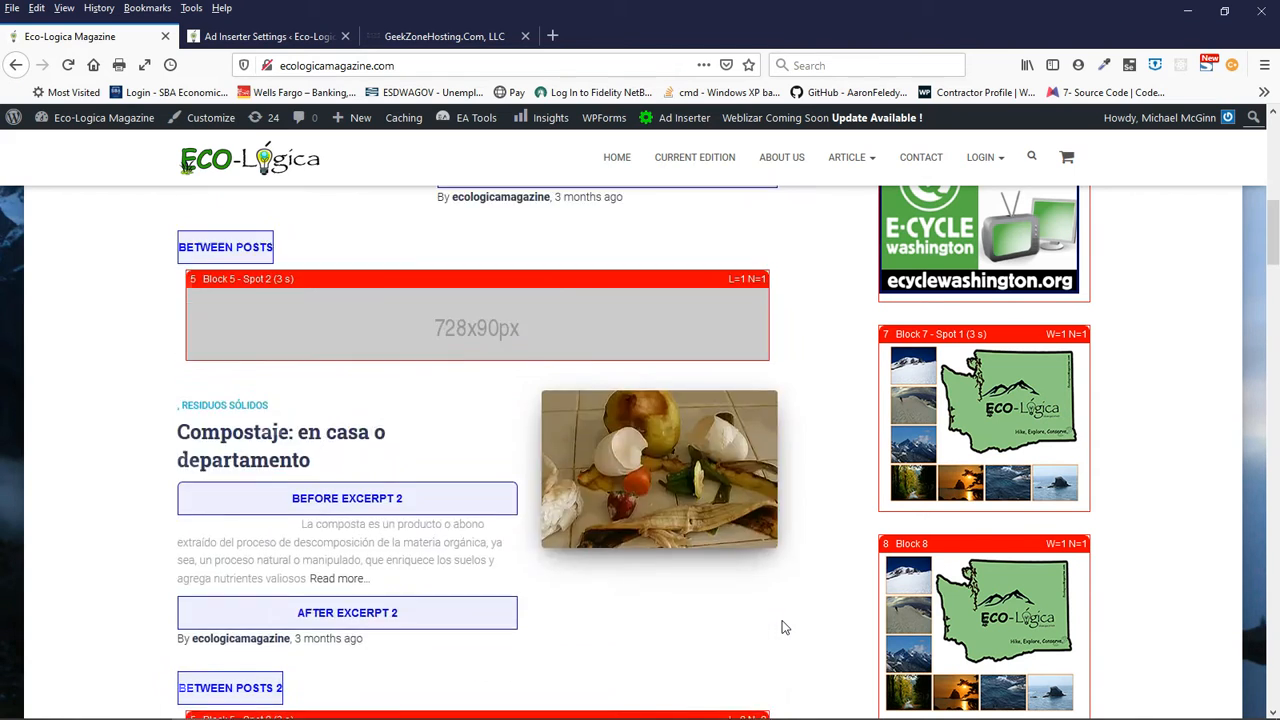
- Reload the homepage and check the rotating Block 4 banner above the first article against the Ad Inserter settings
{"action": "left_click", "coordinate": [615, 158]}
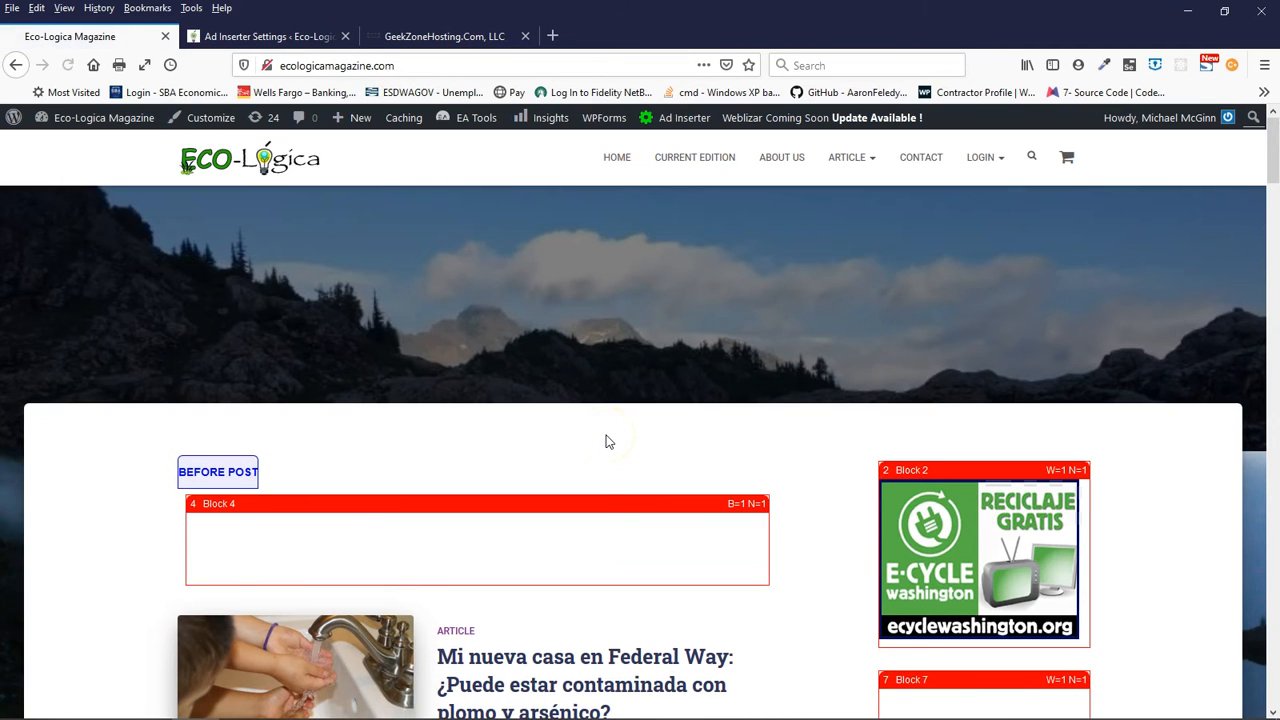
{"action": "scroll", "coordinate": [609, 442], "scroll_direction": "down", "scroll_amount": 3}
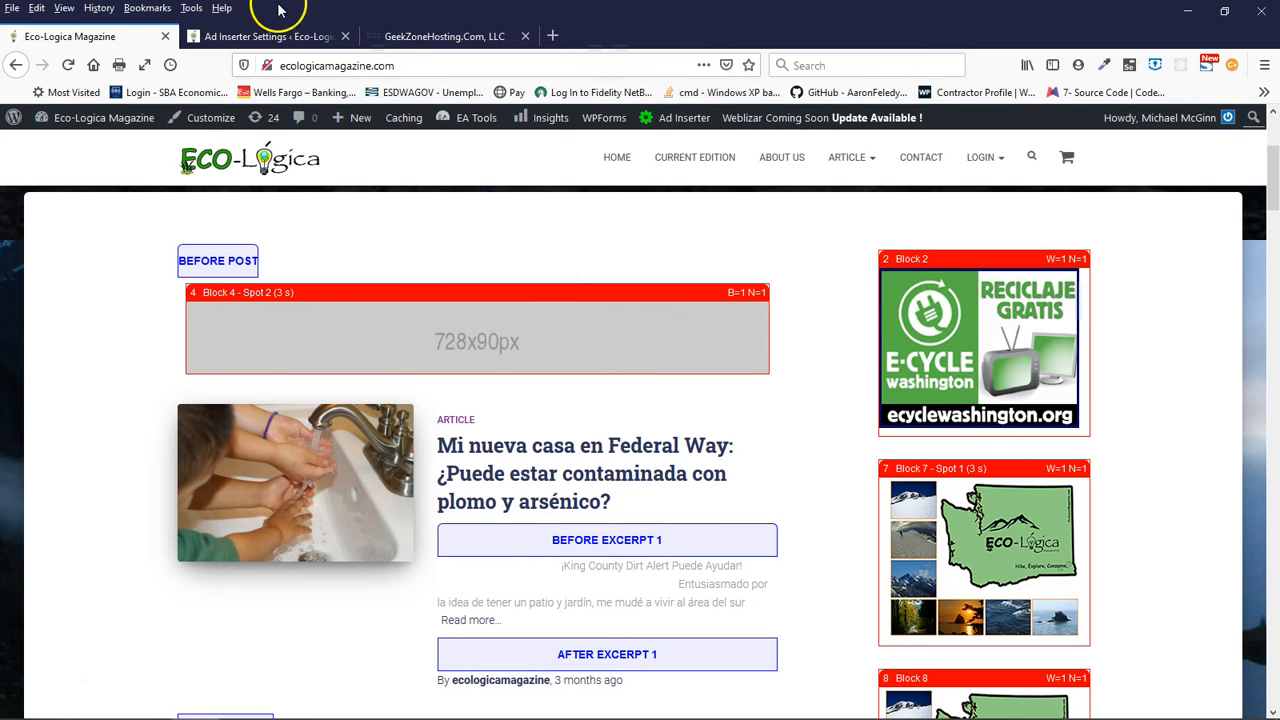
{"action": "left_click", "coordinate": [262, 38]}
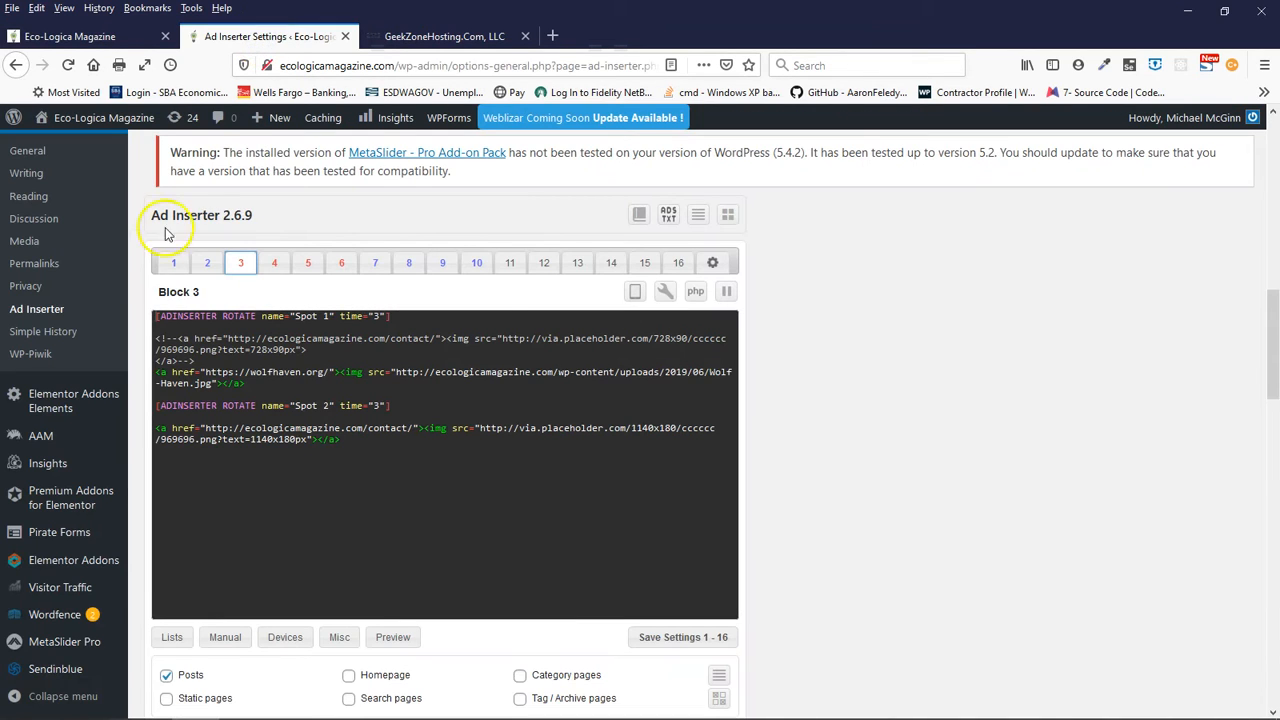
{"action": "left_click", "coordinate": [84, 40]}
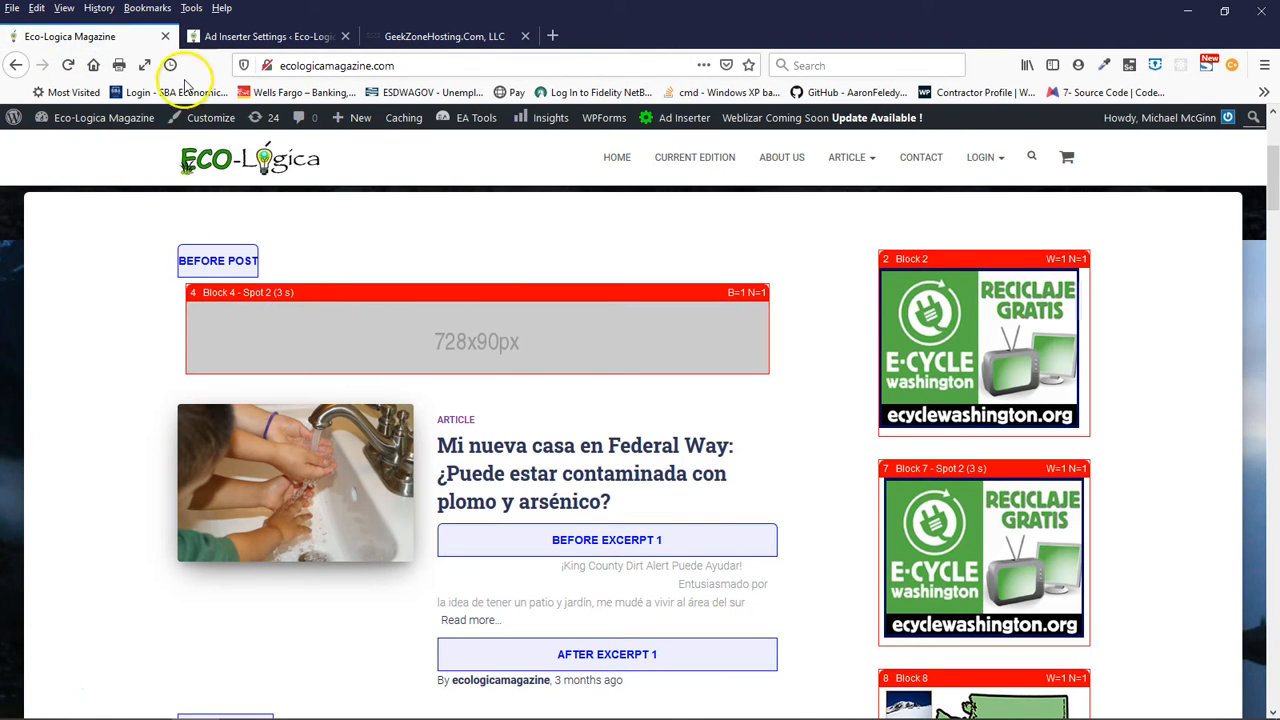
- Open Block 4 in the Ad Inserter settings and copy its Spot 2 rotation line and 728x90 placeholder ad code
{"action": "left_click", "coordinate": [220, 38]}
{"action": "left_click", "coordinate": [275, 263]}
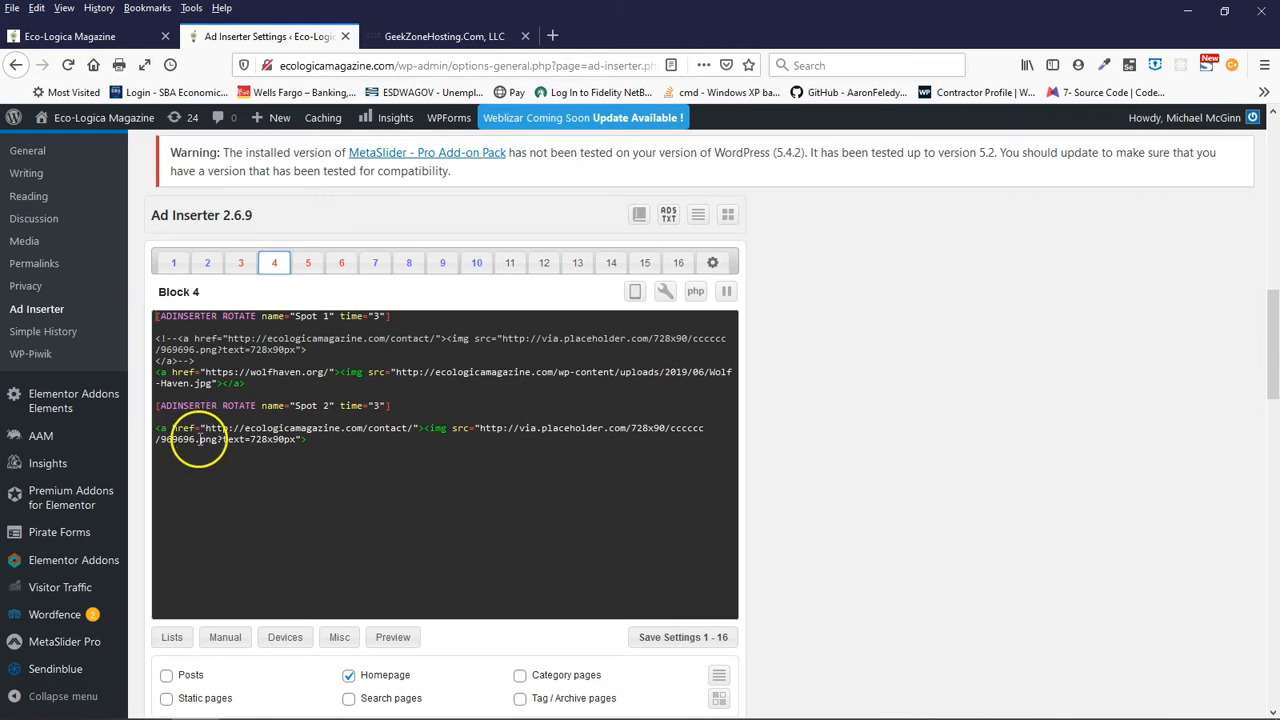
{"action": "left_click_drag", "start_coordinate": [157, 405], "coordinate": [328, 440]}
{"action": "right_click", "coordinate": [252, 430]}
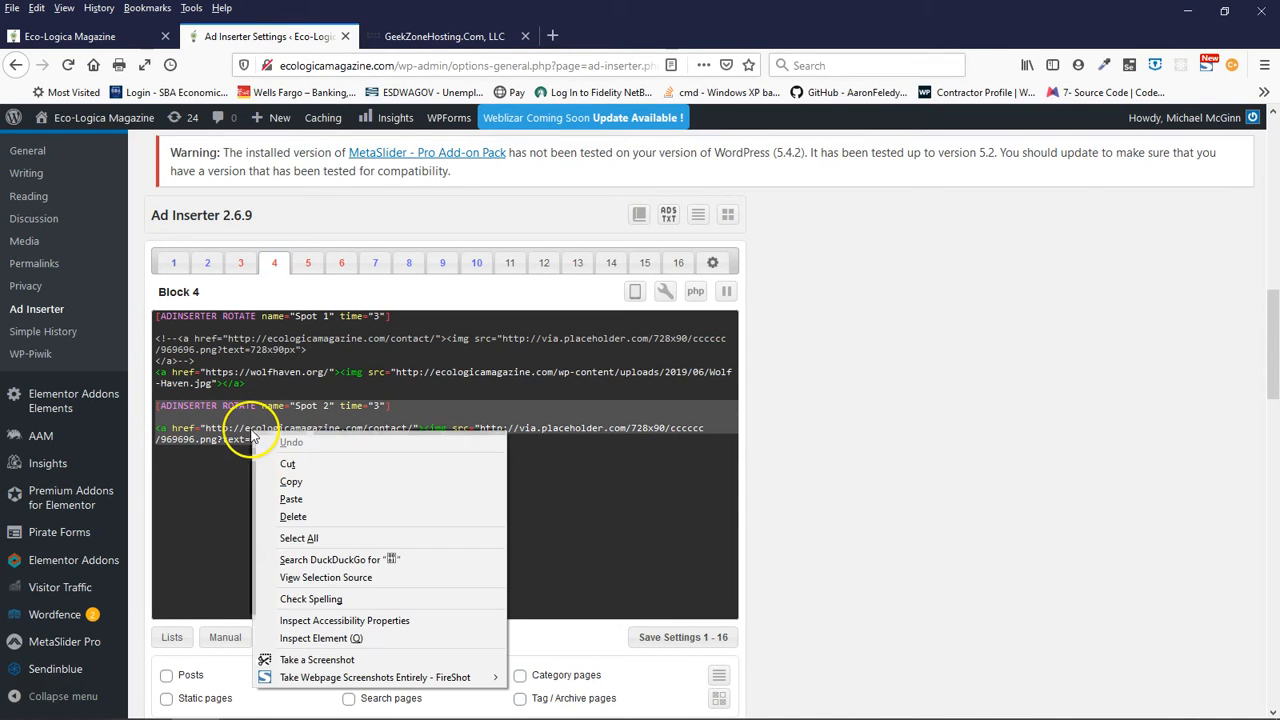
{"action": "left_click", "coordinate": [300, 484]}
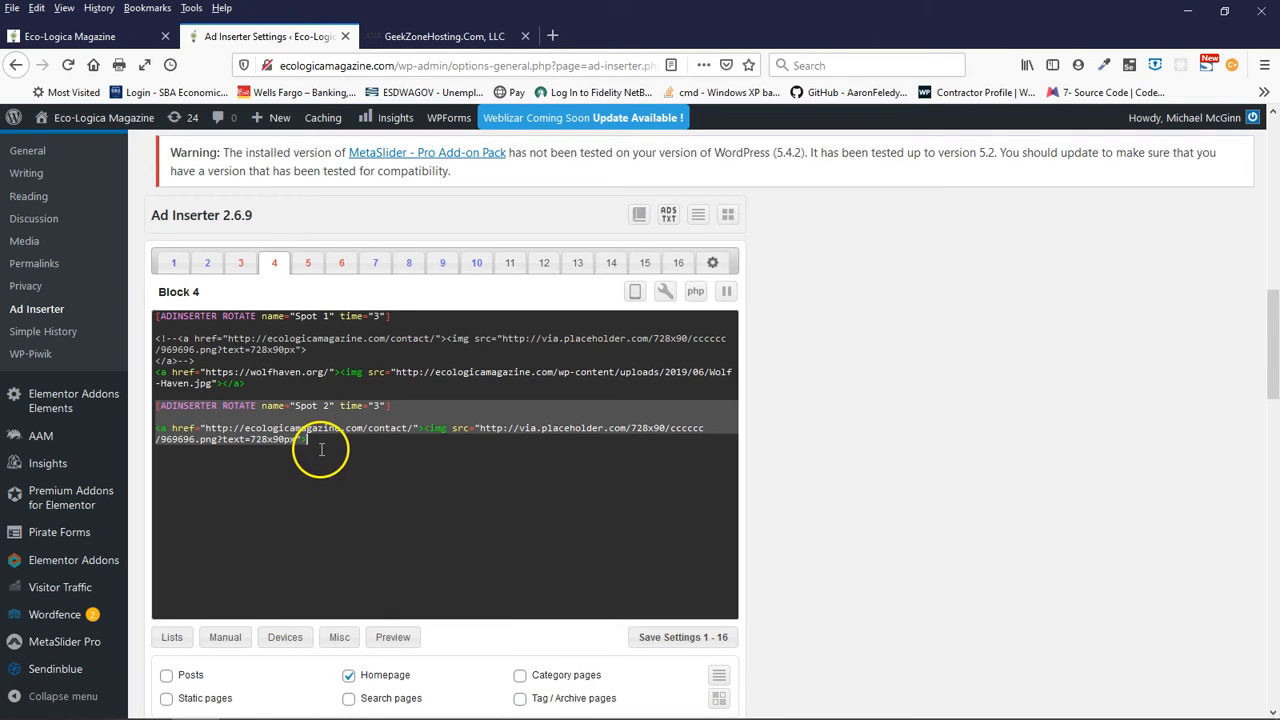
- Paste the copied rotation code below Spot 2 in Block 4 and name the new entry Spot 3, keeping its time at 3
{"action": "left_click", "coordinate": [320, 444]}
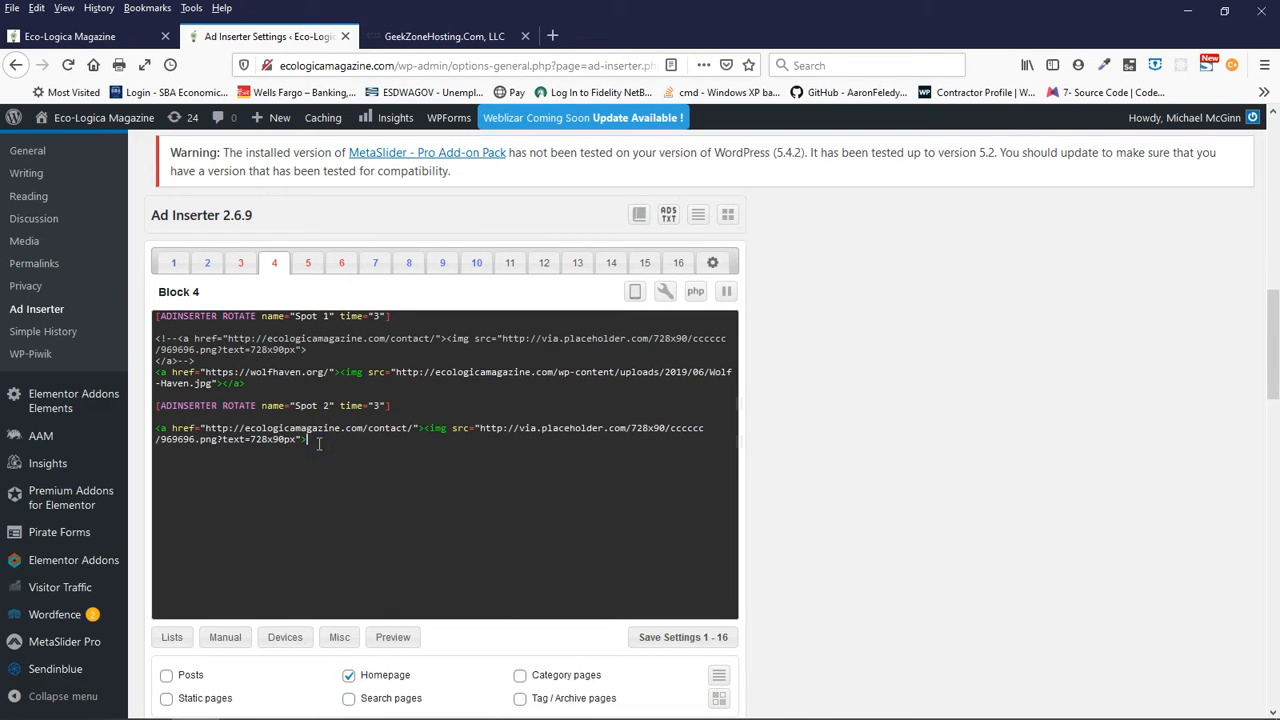
{"action": "left_click", "coordinate": [276, 447]}
{"action": "right_click", "coordinate": [204, 462]}
{"action": "left_click", "coordinate": [265, 532]}
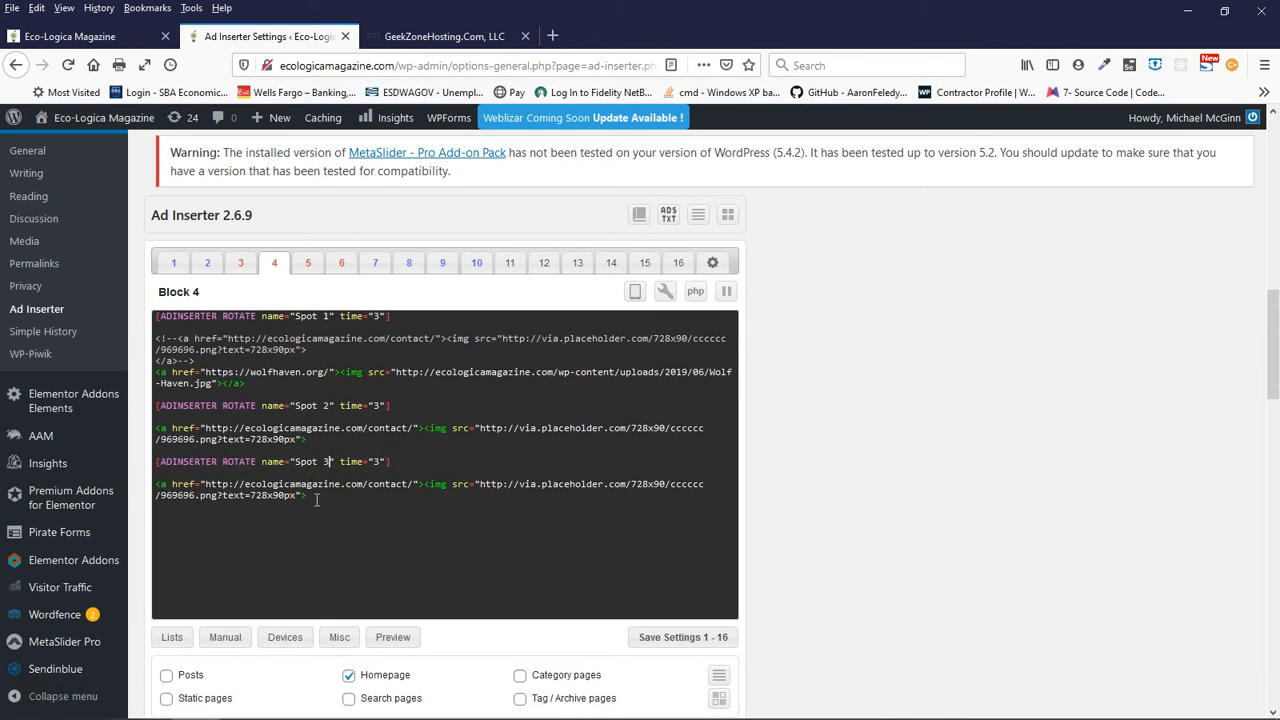
{"action": "double_click", "coordinate": [379, 461]}
{"action": "left_click", "coordinate": [365, 541]}
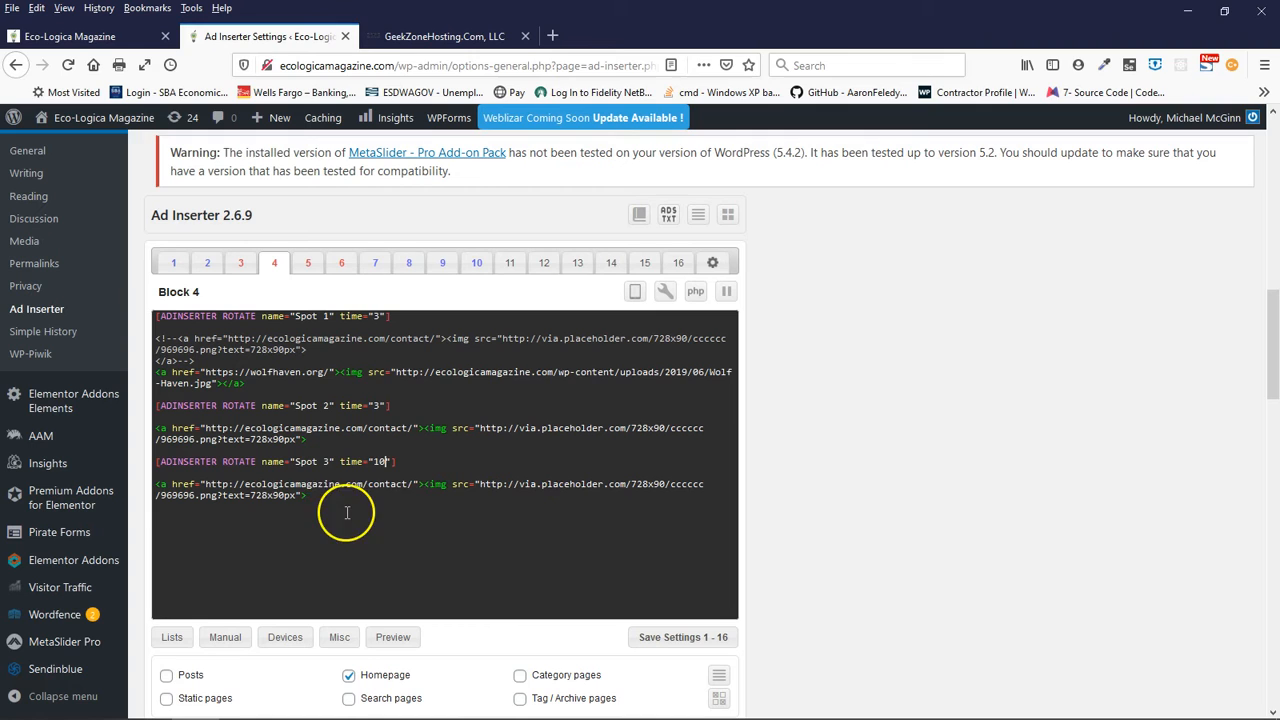
- Append "Your Ad could be here" to the 728x90px placeholder text in Block 4's Spot 3 image code
{"action": "left_click", "coordinate": [287, 495]}
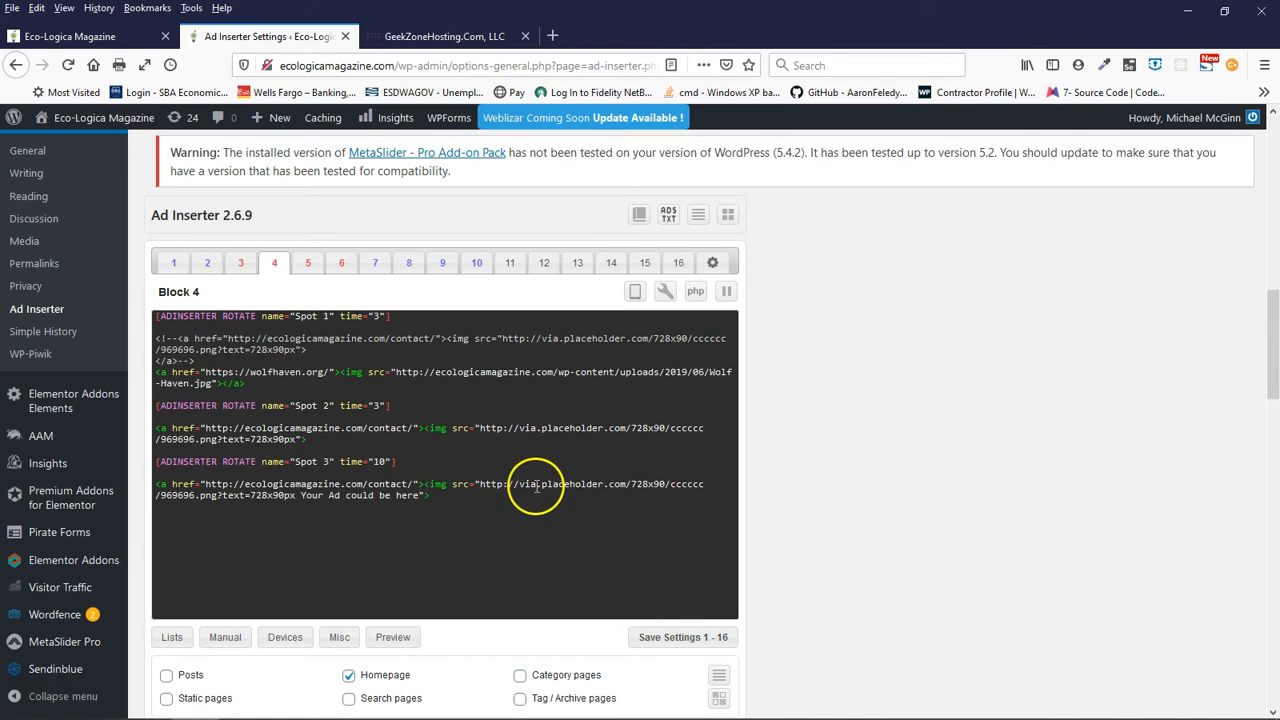
{"action": "left_click", "coordinate": [681, 484]}
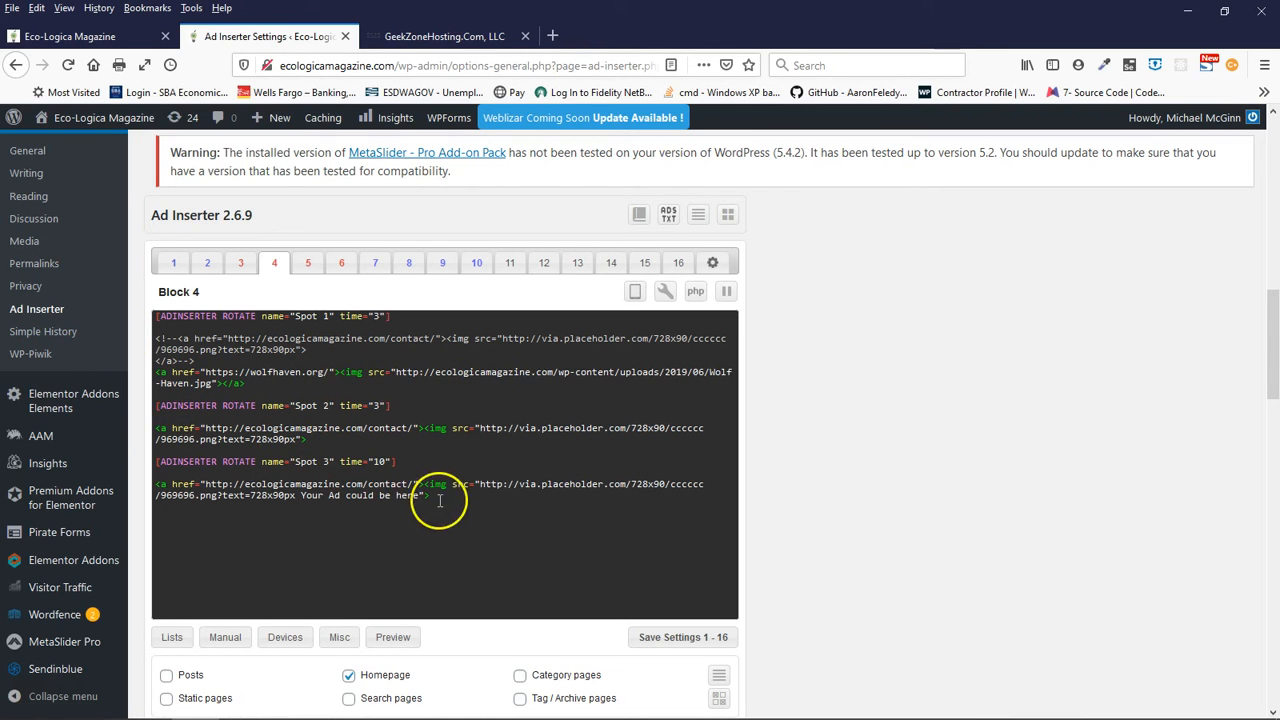
- Open the Media settings page in a new tab and look over its image size options
{"action": "right_click", "coordinate": [25, 246]}
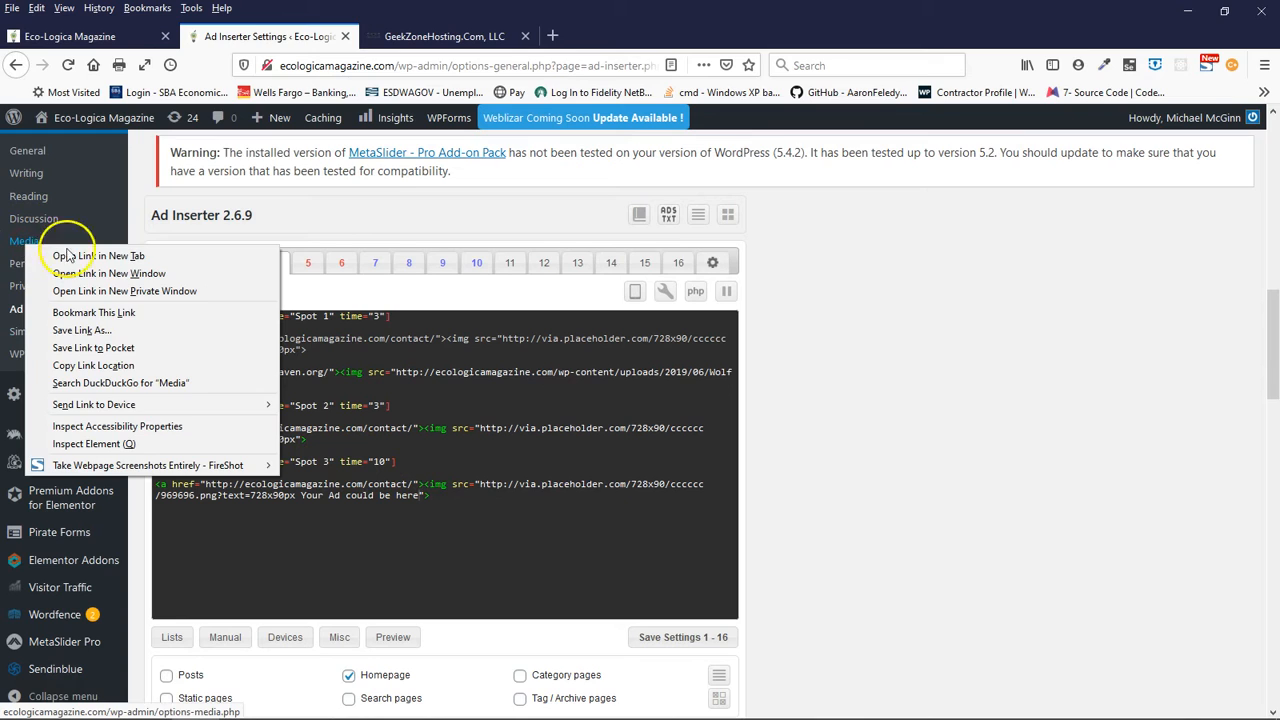
{"action": "left_click", "coordinate": [100, 256]}
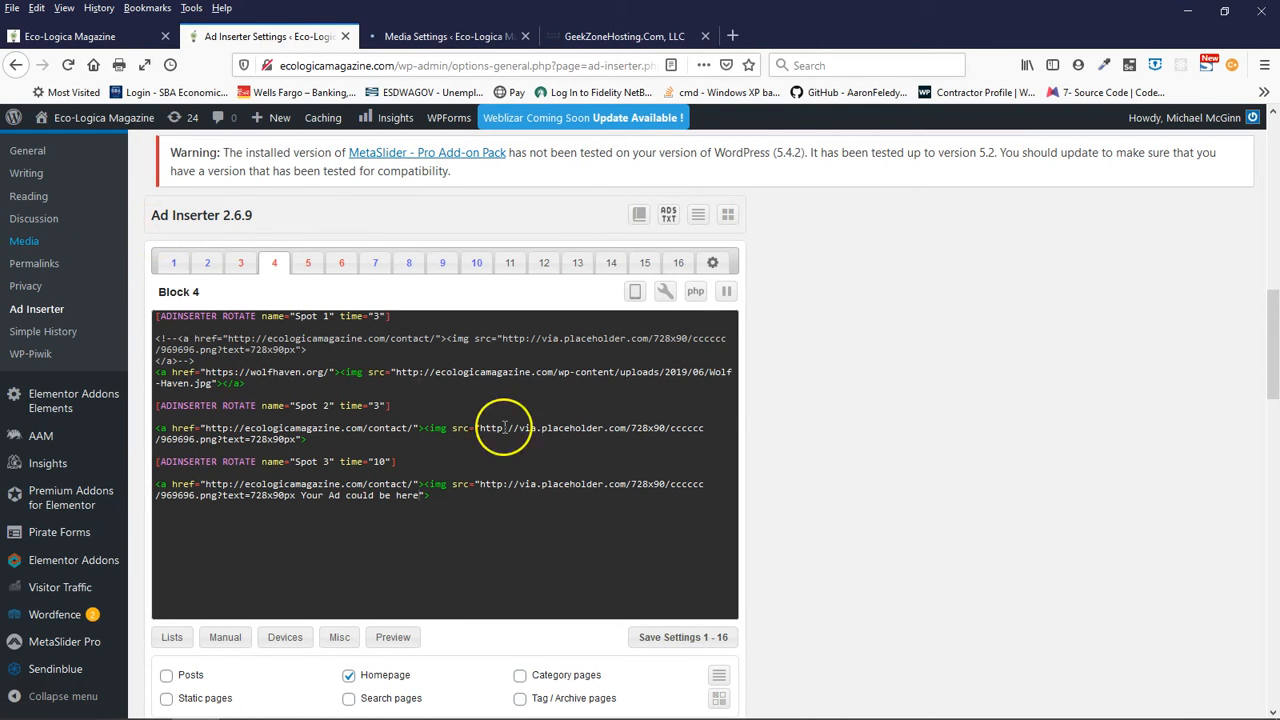
{"action": "left_click", "coordinate": [438, 38]}
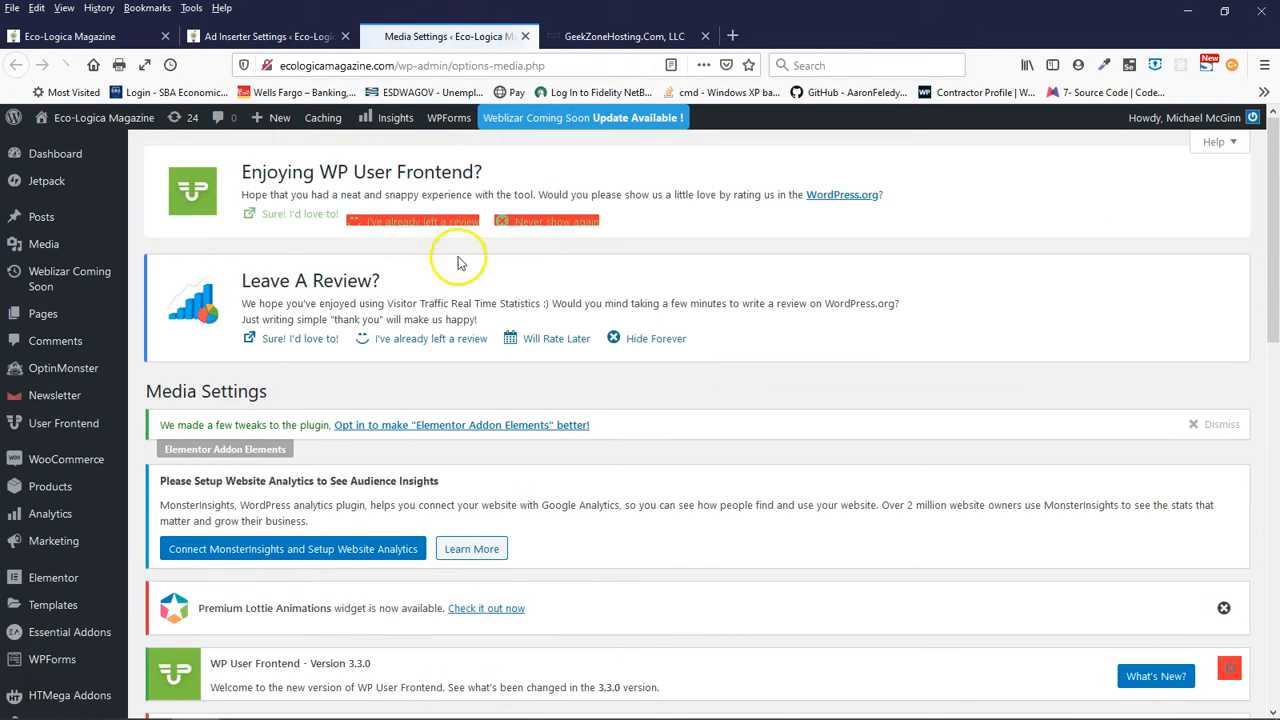
{"action": "scroll", "coordinate": [557, 470], "scroll_direction": "down", "scroll_amount": 6}
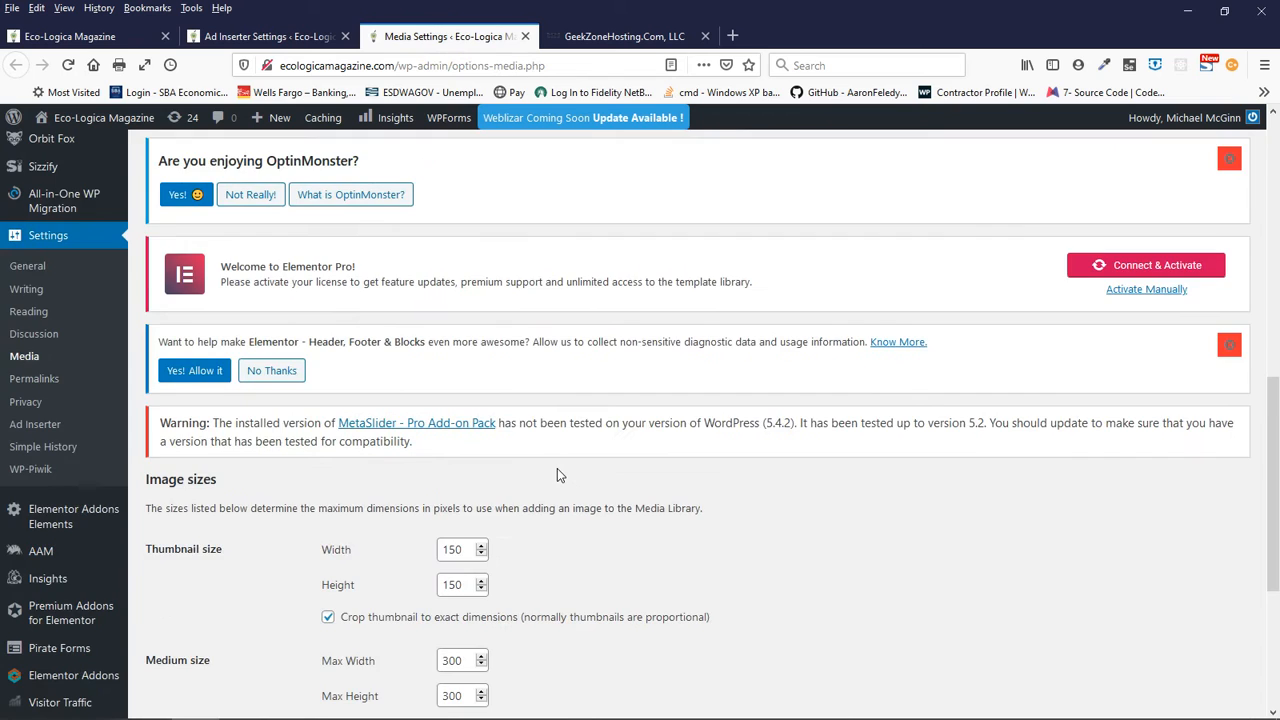
{"action": "scroll", "coordinate": [559, 475], "scroll_direction": "down", "scroll_amount": 3}
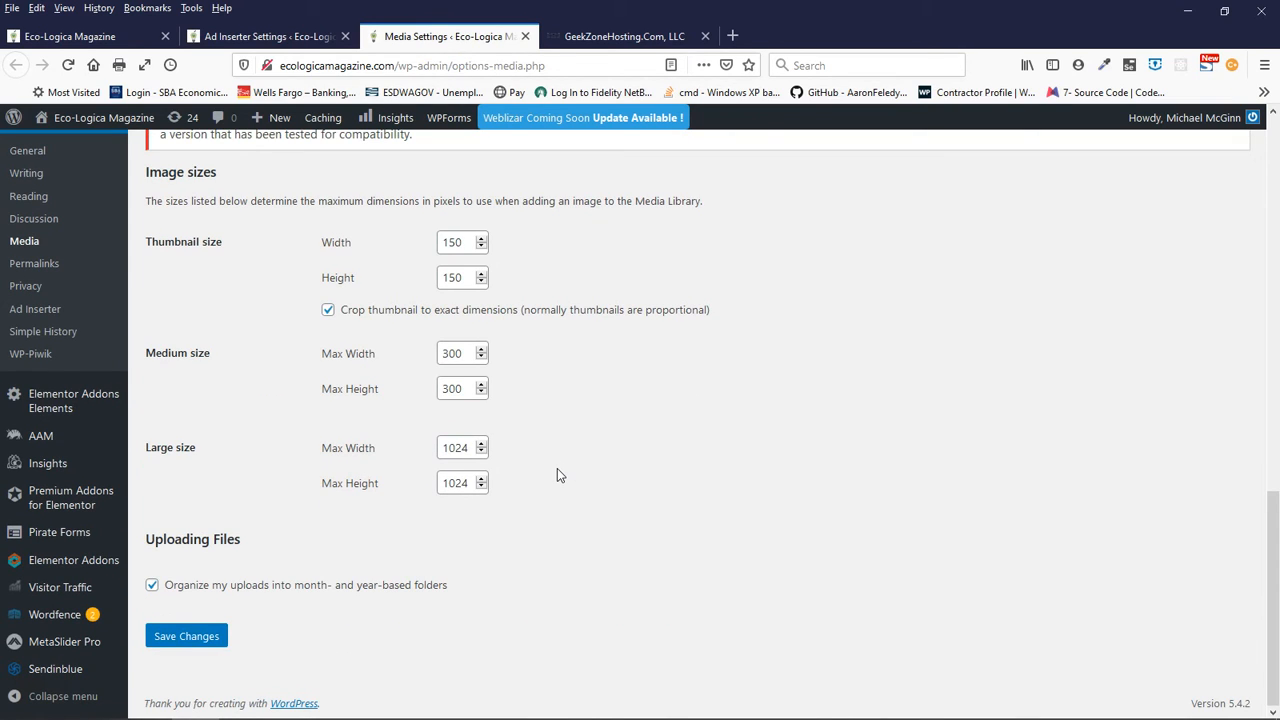
{"action": "scroll", "coordinate": [559, 475], "scroll_direction": "up", "scroll_amount": 3}
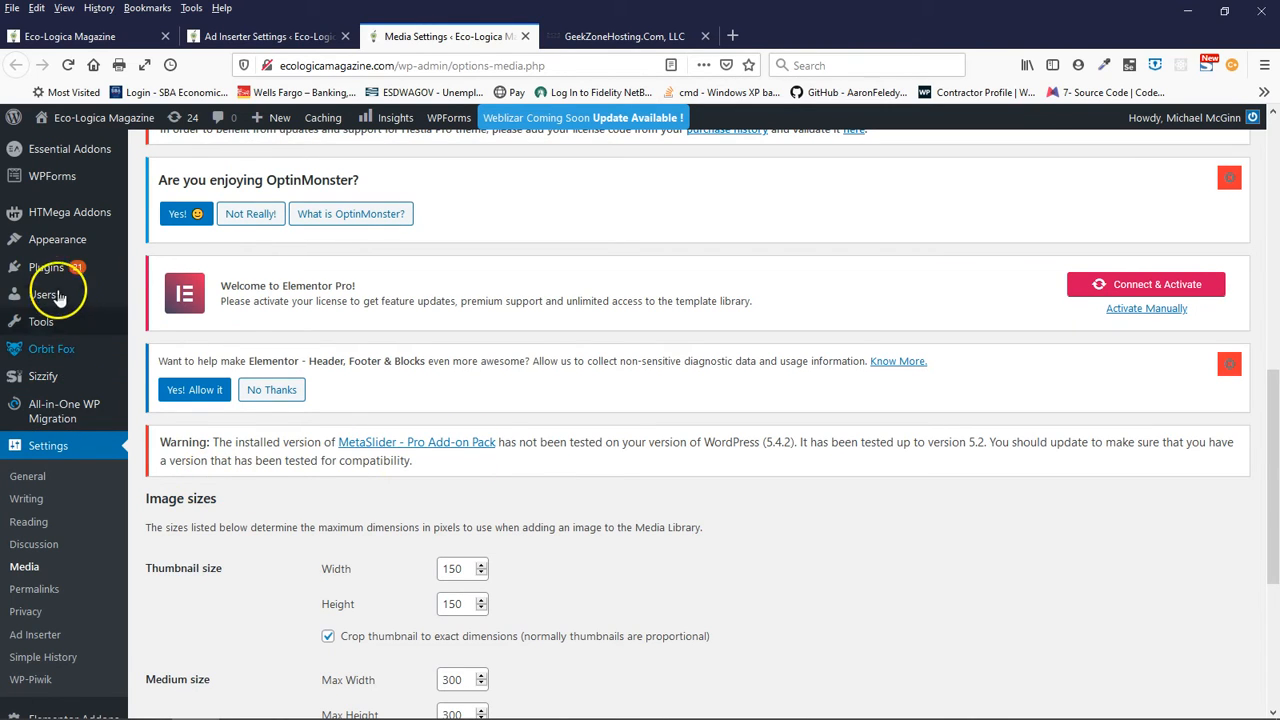
{"action": "mouse_move", "coordinate": [55, 288]}
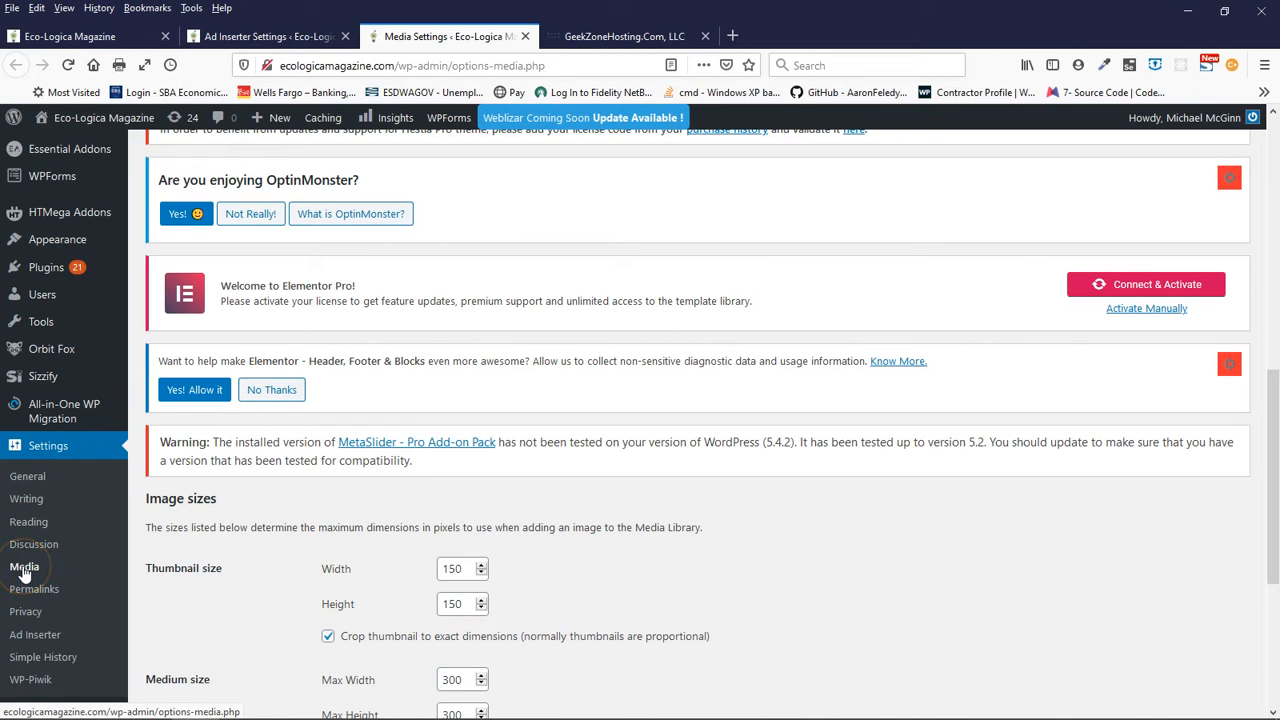
{"action": "scroll", "coordinate": [70, 320], "scroll_direction": "up", "scroll_amount": 10}
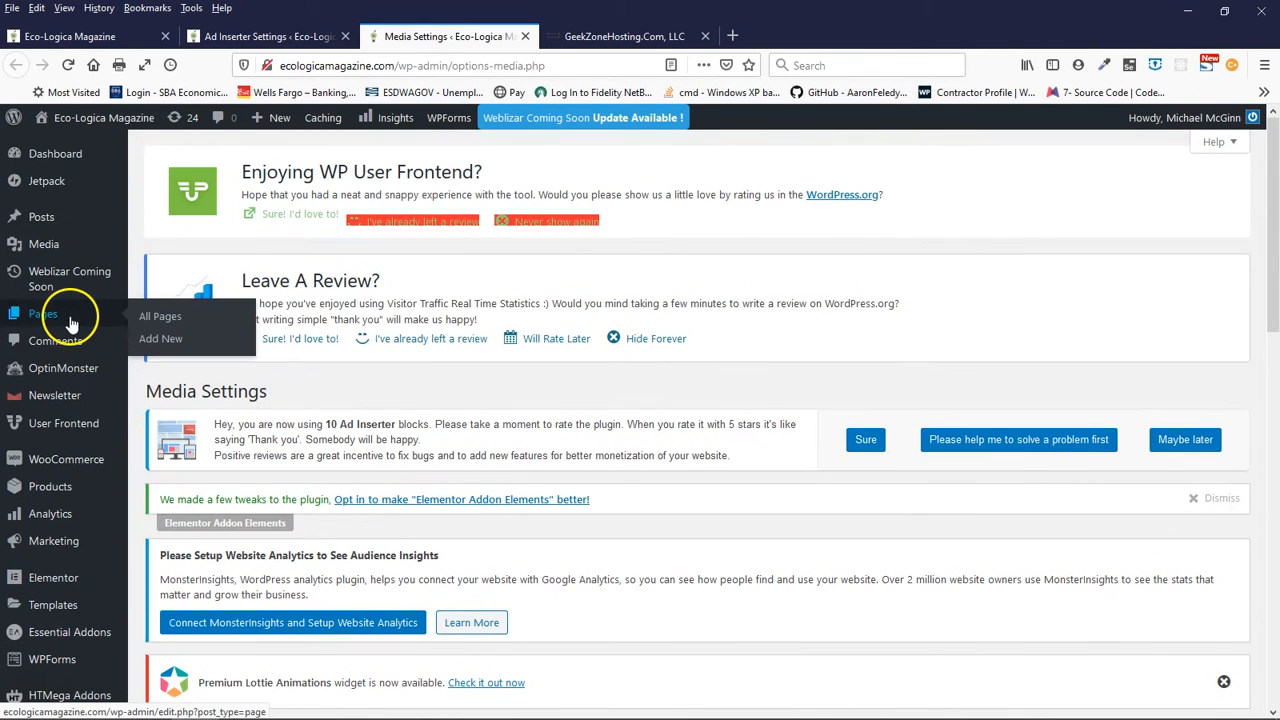
- Open the Media Library and browse the uploaded images for an Eco-Lógica logo to use as the ad
{"action": "mouse_move", "coordinate": [45, 244]}
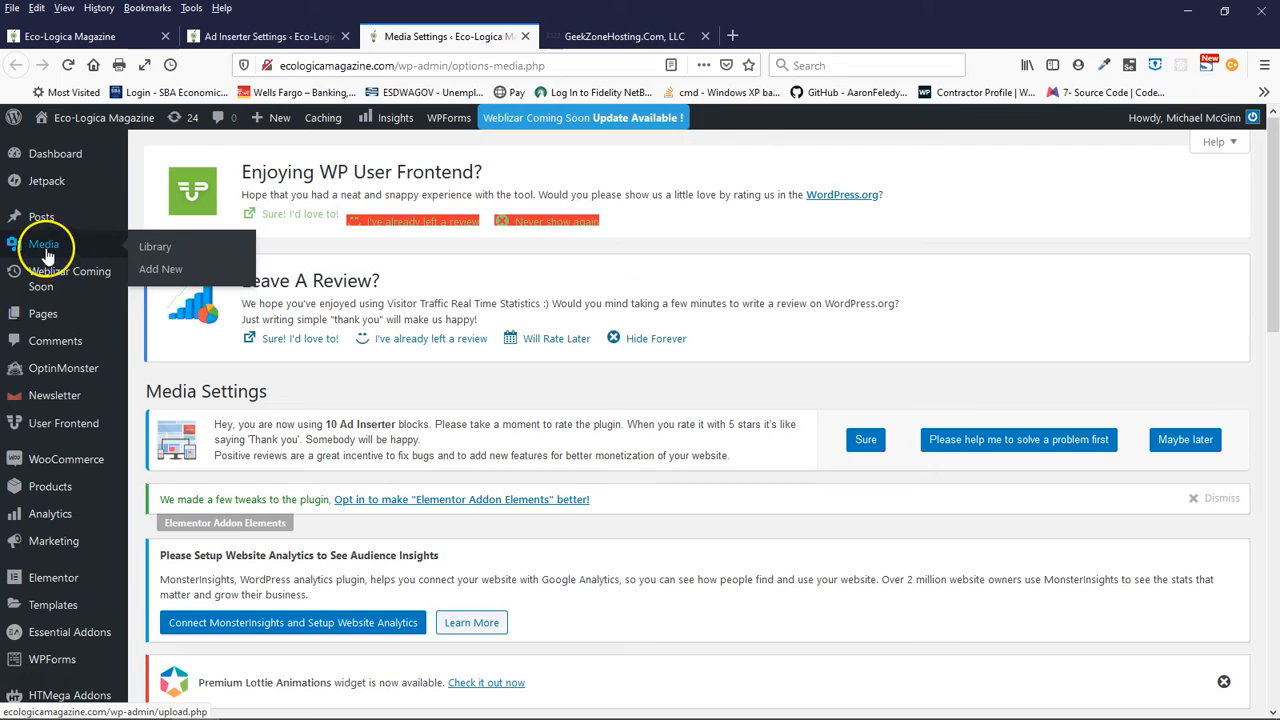
{"action": "left_click", "coordinate": [148, 248]}
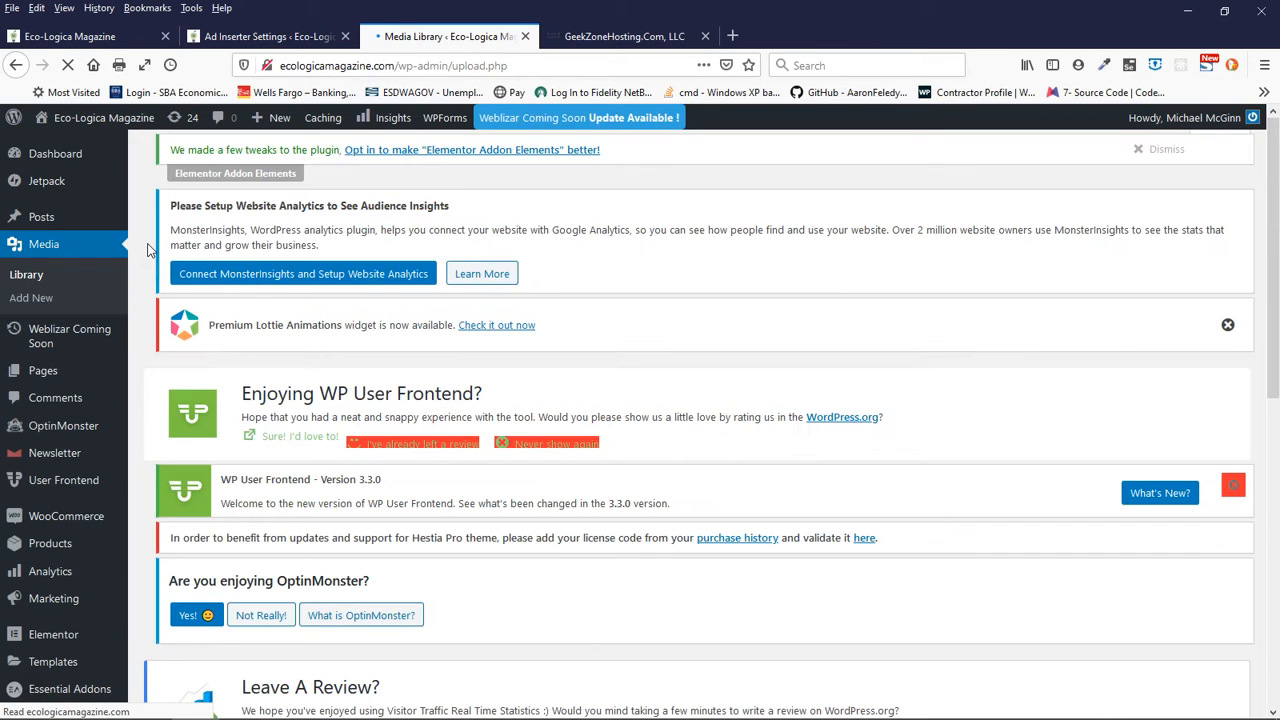
{"action": "scroll", "coordinate": [538, 478], "scroll_direction": "down", "scroll_amount": 5}
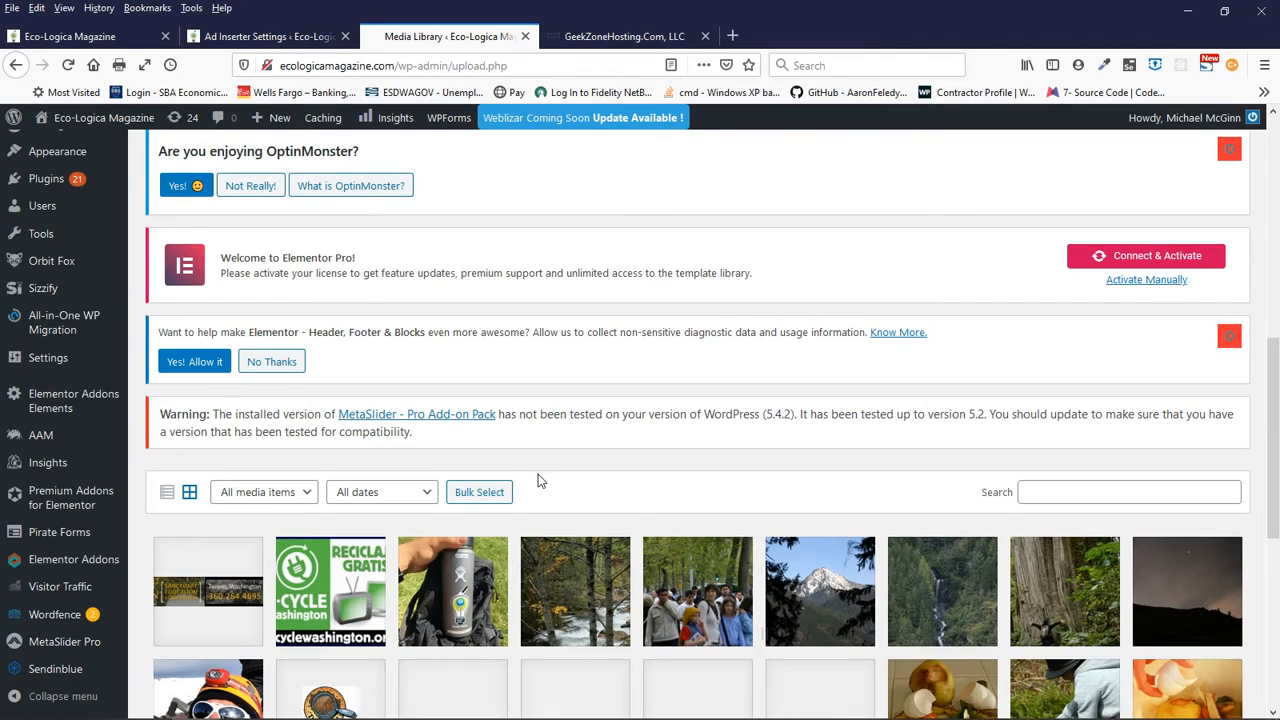
{"action": "scroll", "coordinate": [538, 476], "scroll_direction": "down", "scroll_amount": 2}
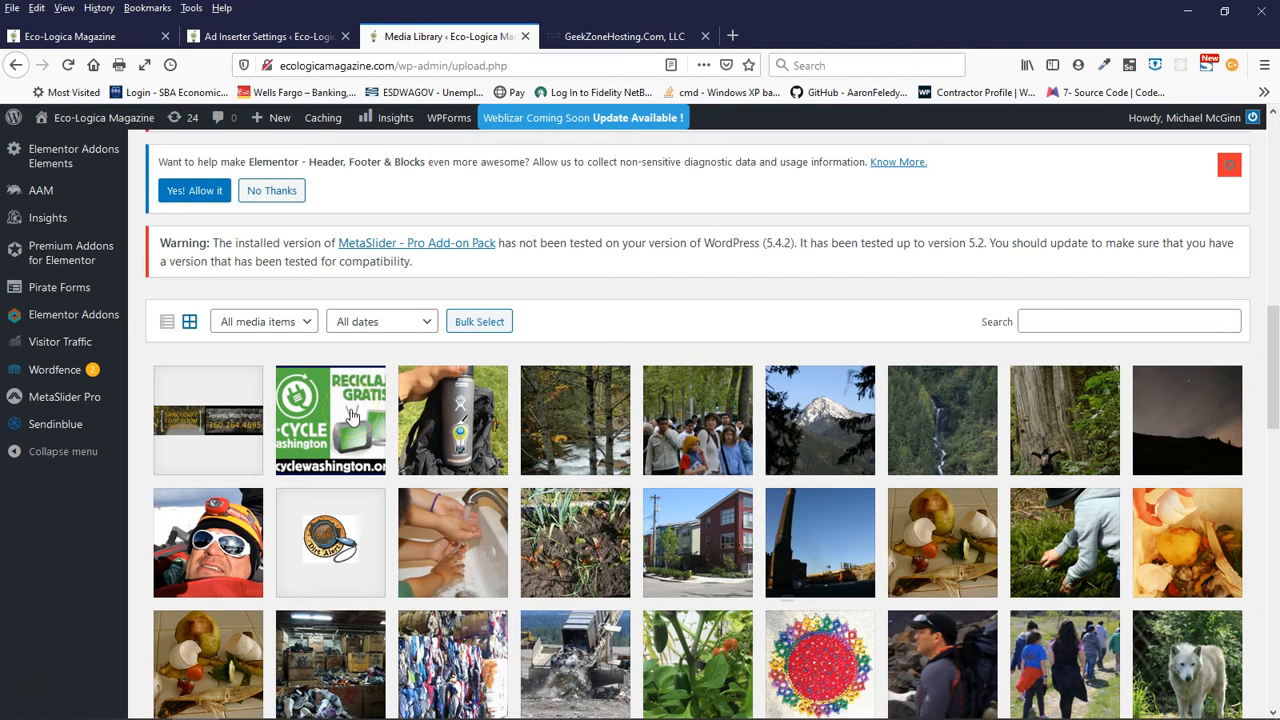
{"action": "scroll", "coordinate": [643, 530], "scroll_direction": "down", "scroll_amount": 3}
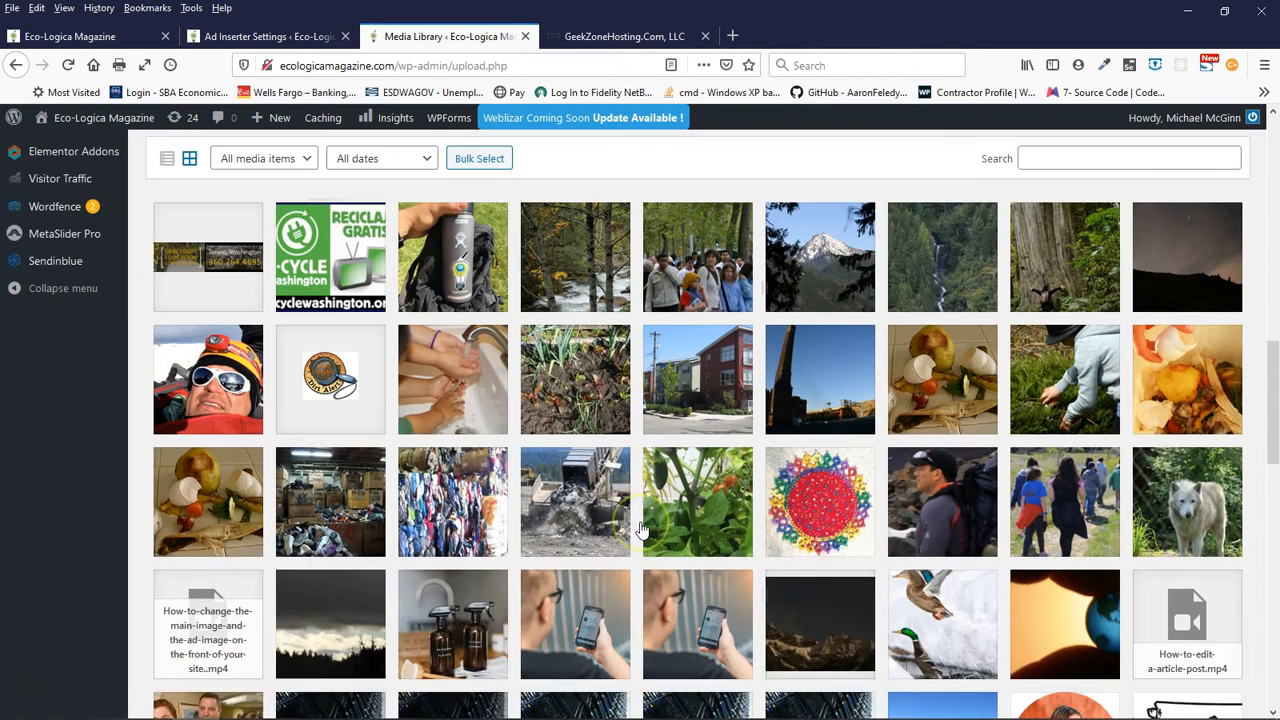
{"action": "scroll", "coordinate": [643, 530], "scroll_direction": "down", "scroll_amount": 12}
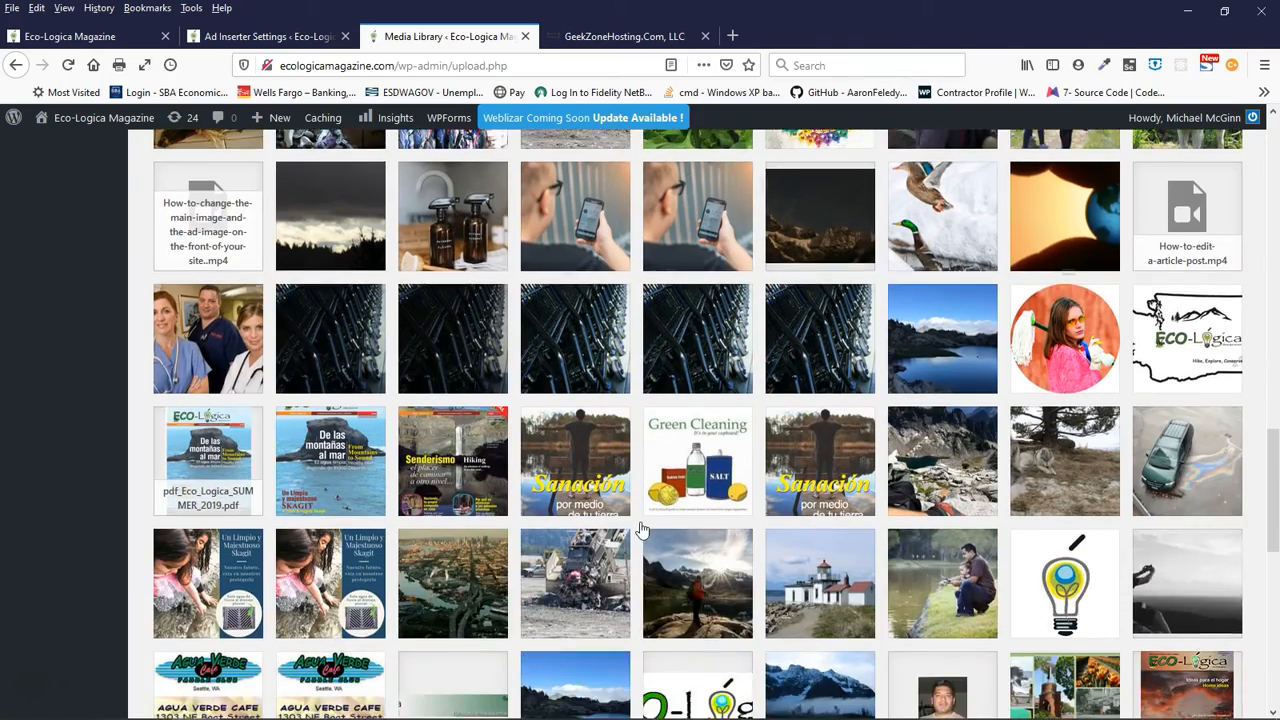
{"action": "scroll", "coordinate": [643, 530], "scroll_direction": "down", "scroll_amount": 3}
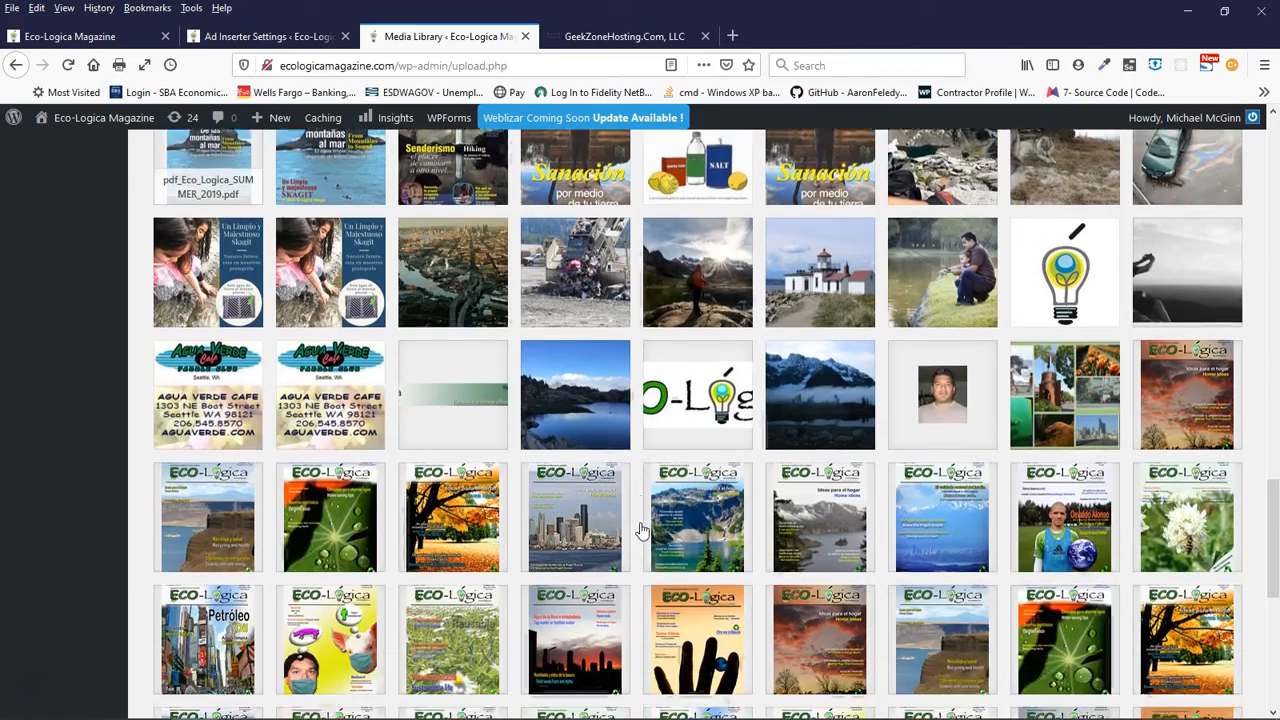
{"action": "scroll", "coordinate": [643, 530], "scroll_direction": "down", "scroll_amount": 8}
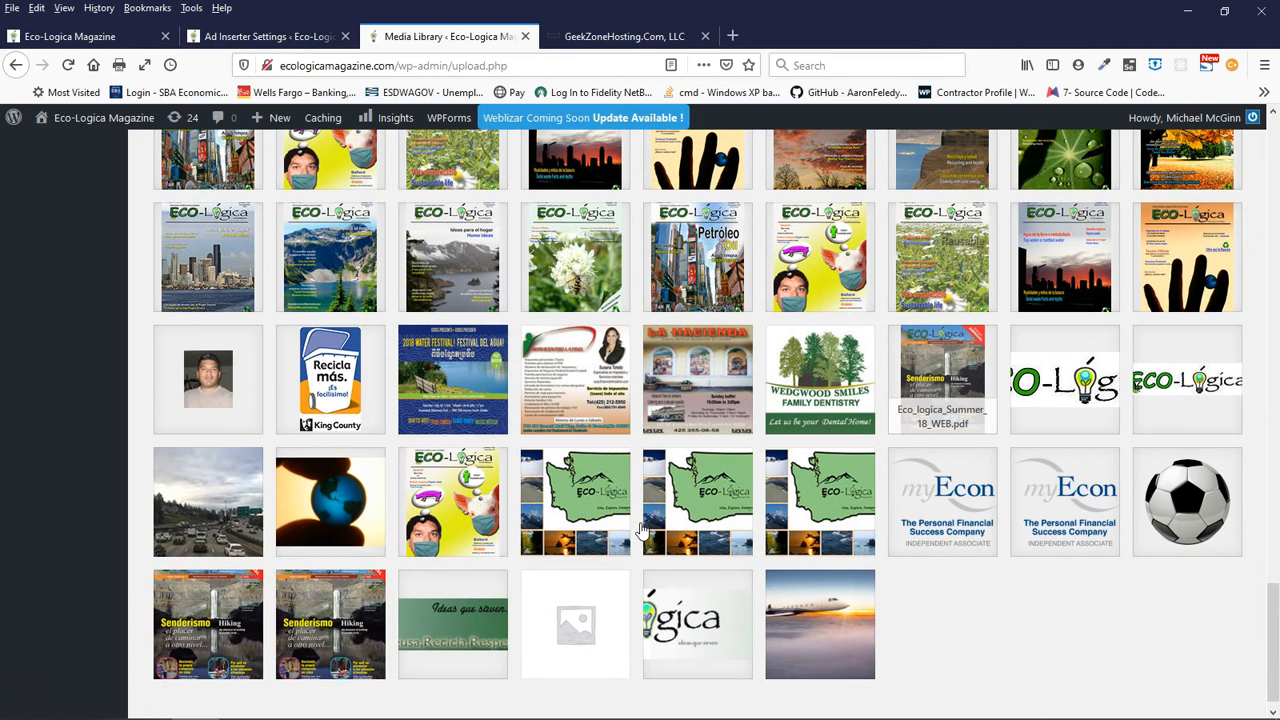
{"action": "scroll", "coordinate": [643, 530], "scroll_direction": "down", "scroll_amount": 1}
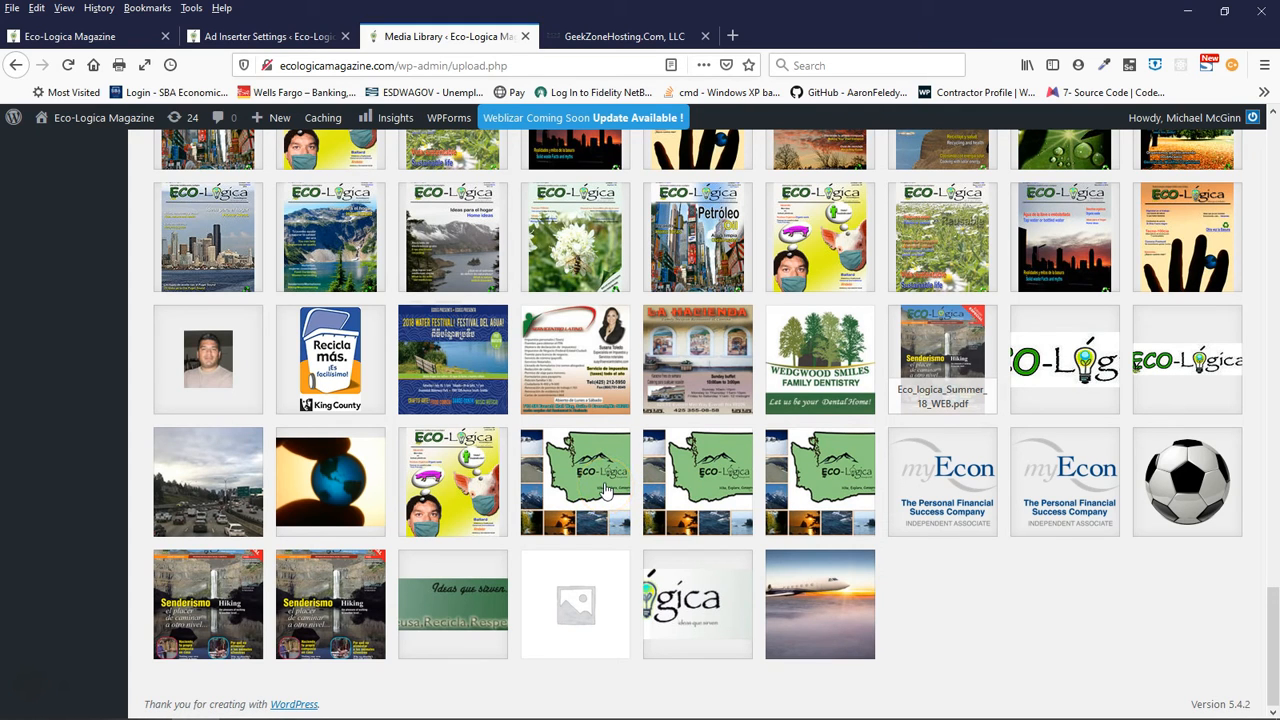
{"action": "scroll", "coordinate": [605, 487], "scroll_direction": "up", "scroll_amount": 1}
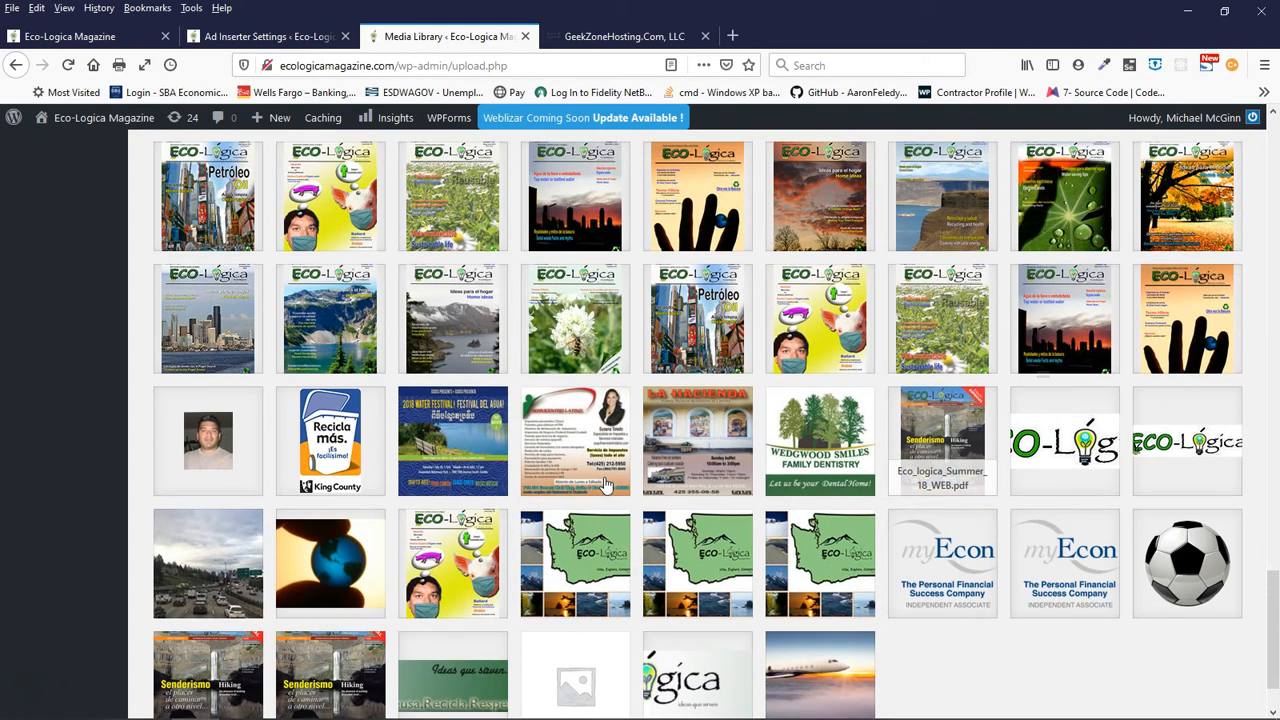
- Open the attachment details of the Eco-Lógica logo Logo_web_19.jpg and copy its file link
{"action": "left_click", "coordinate": [1158, 444]}
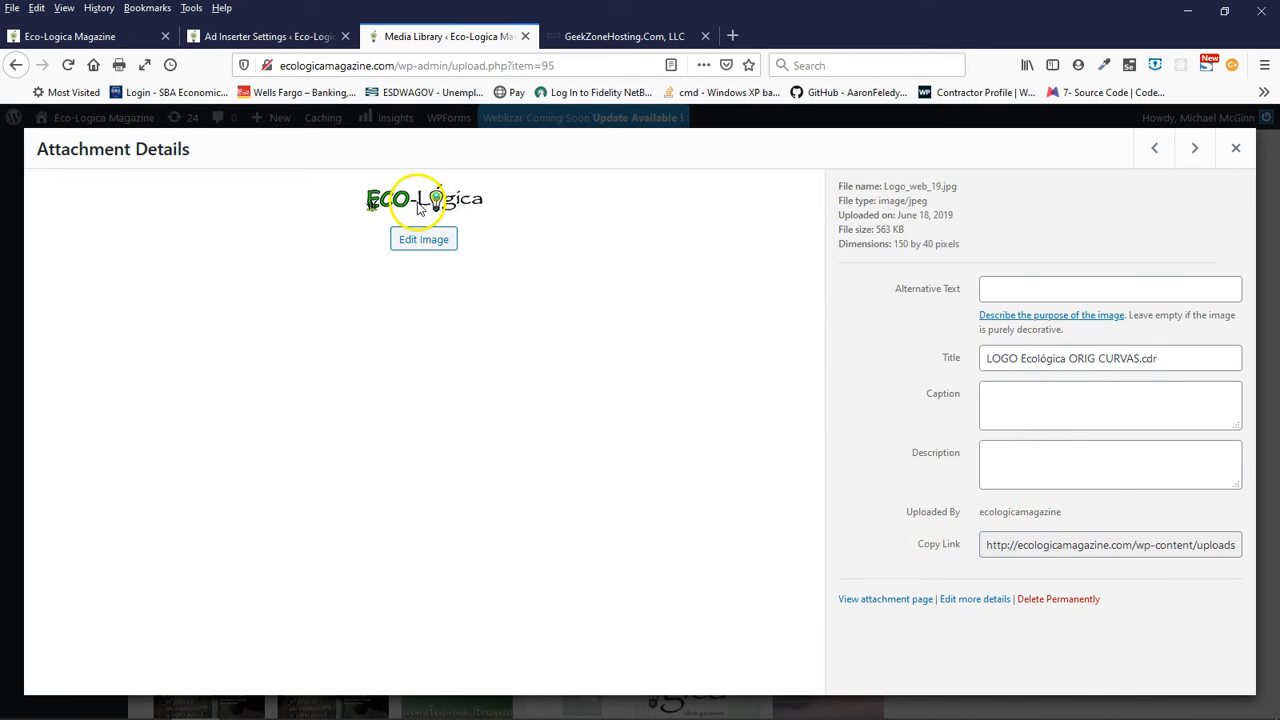
{"action": "left_click", "coordinate": [951, 549]}
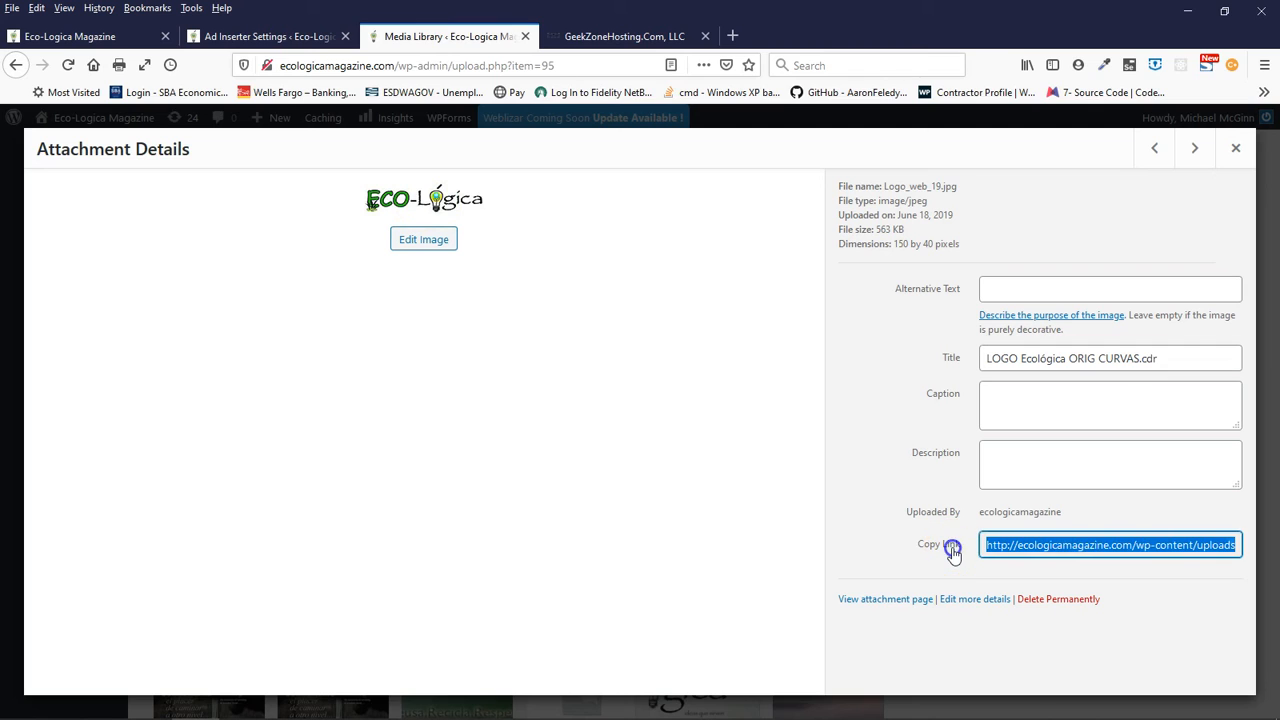
{"action": "right_click", "coordinate": [1035, 548]}
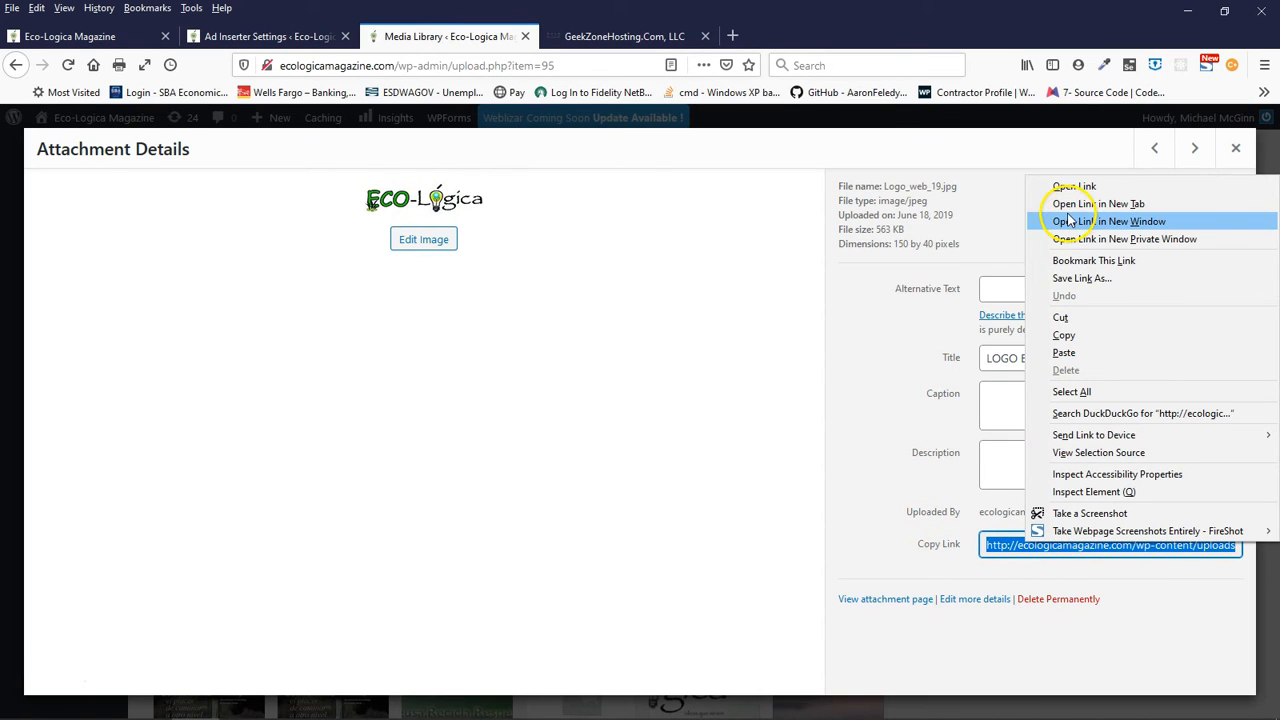
{"action": "left_click", "coordinate": [1068, 337]}
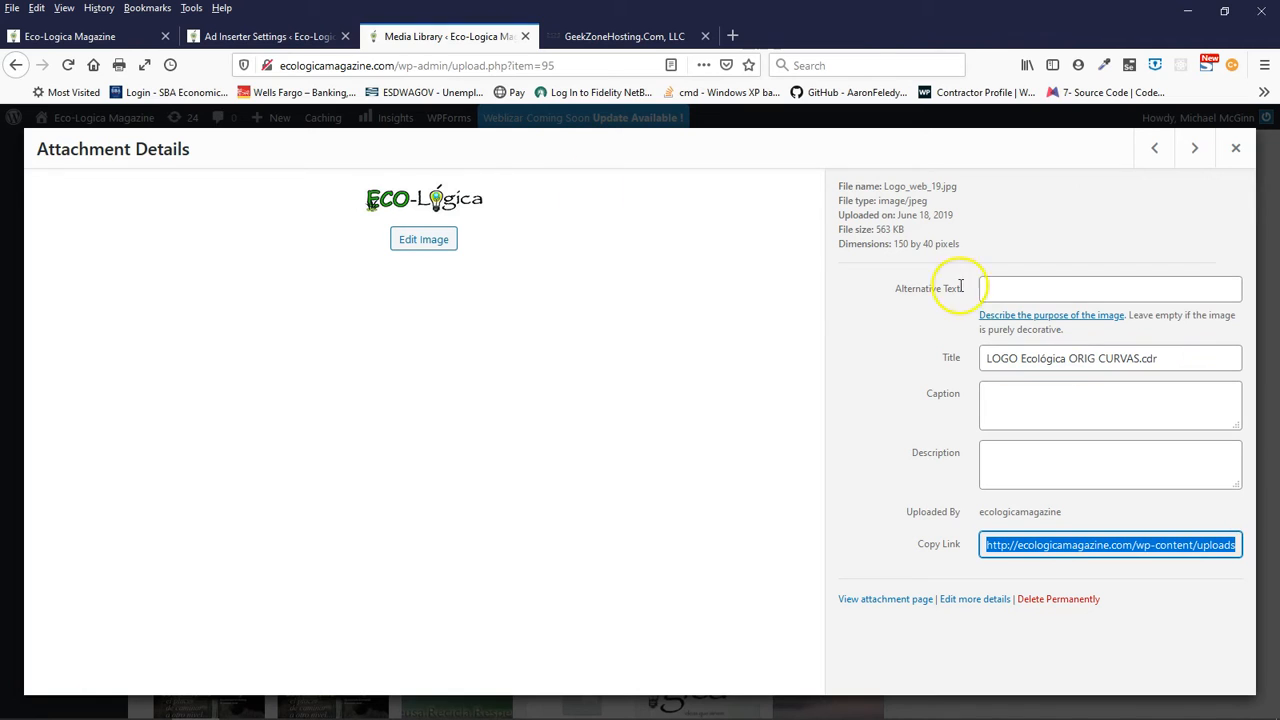
- Replace Spot 3's placeholder image address in Block 4 with the copied Logo_web_19.jpg link and save the Ad Inserter settings
{"action": "left_click", "coordinate": [258, 38]}
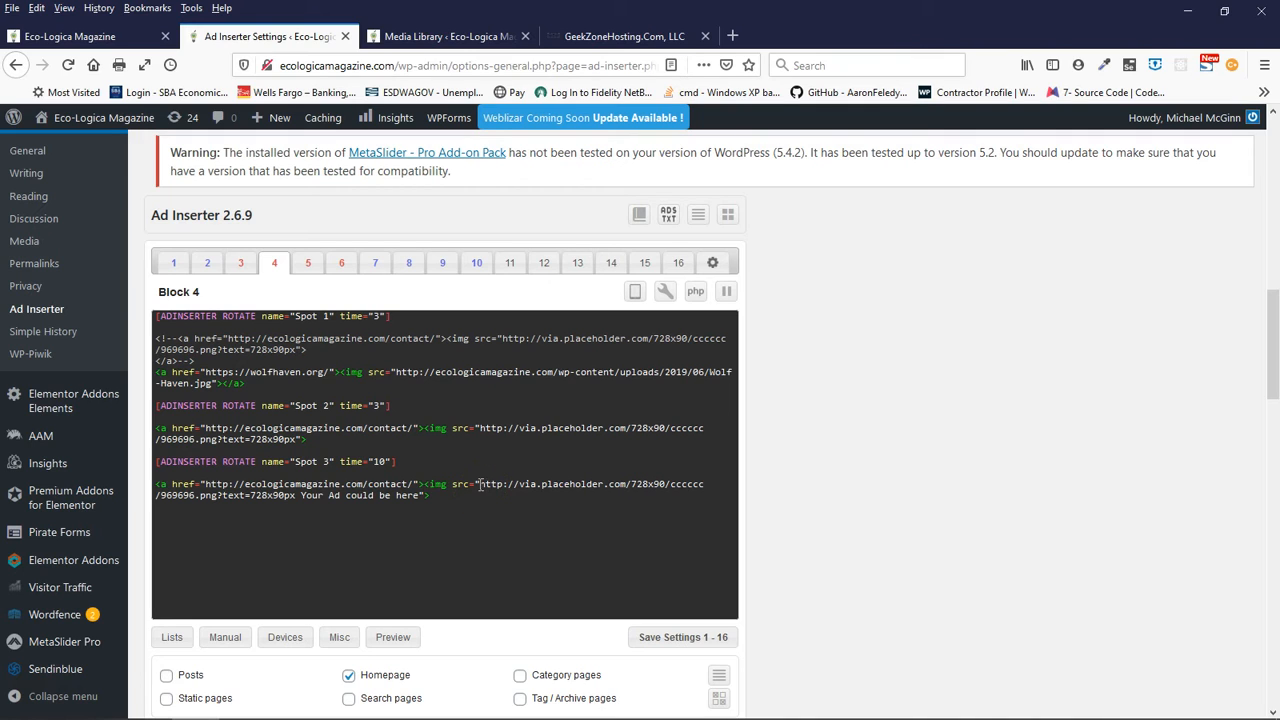
{"action": "left_click_drag", "start_coordinate": [478, 484], "coordinate": [436, 497]}
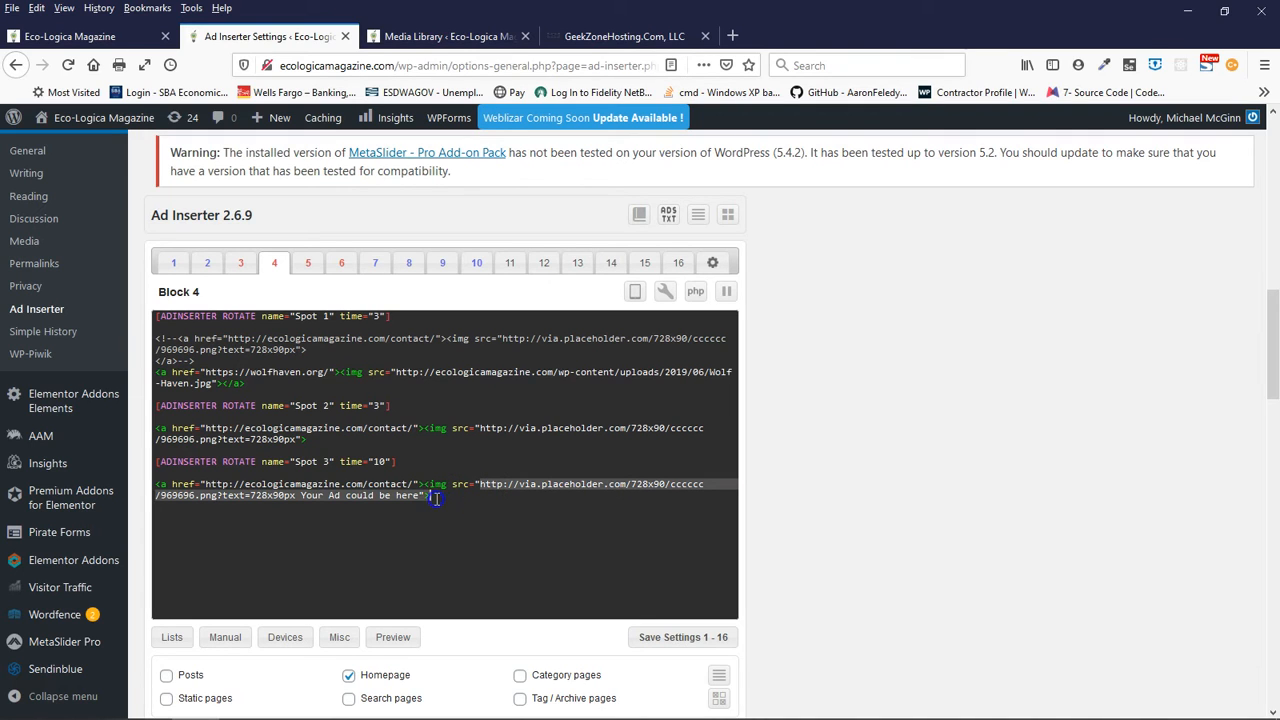
{"action": "right_click", "coordinate": [379, 493]}
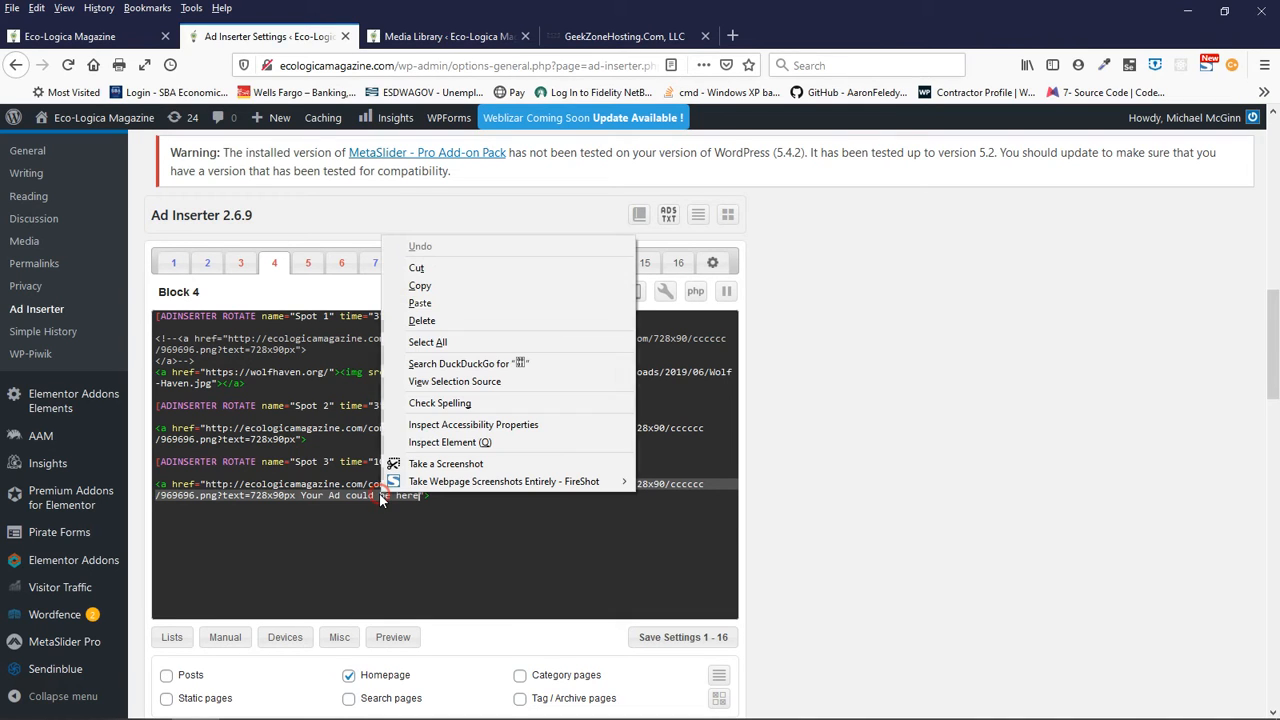
{"action": "left_click", "coordinate": [418, 304]}
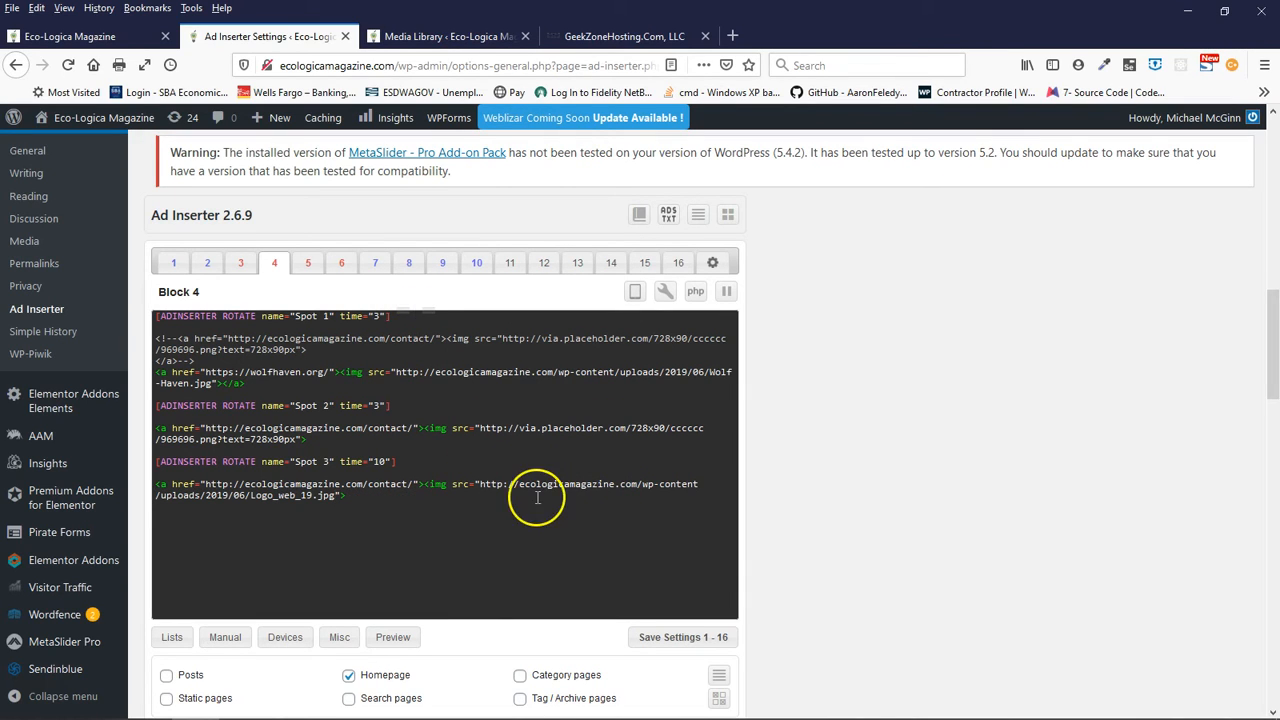
{"action": "type", "text": ">"}
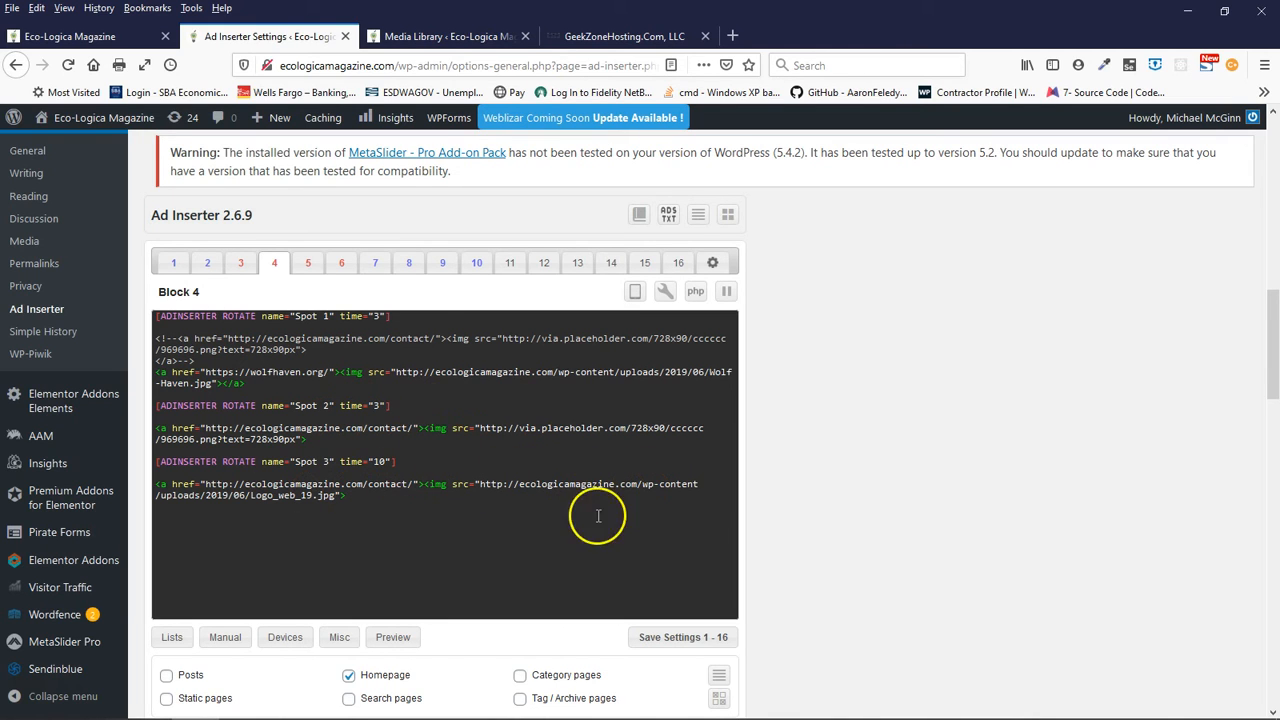
{"action": "left_click", "coordinate": [676, 640]}
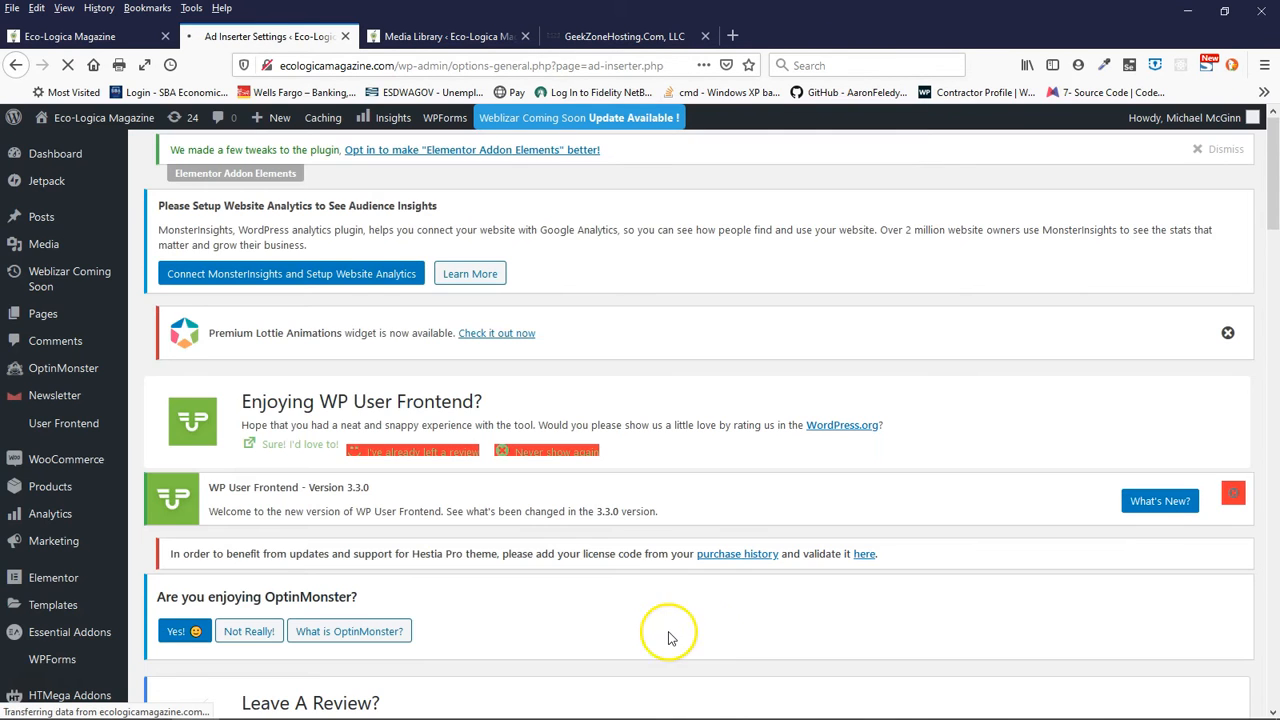
{"action": "scroll", "coordinate": [670, 635], "scroll_direction": "down", "scroll_amount": 15}
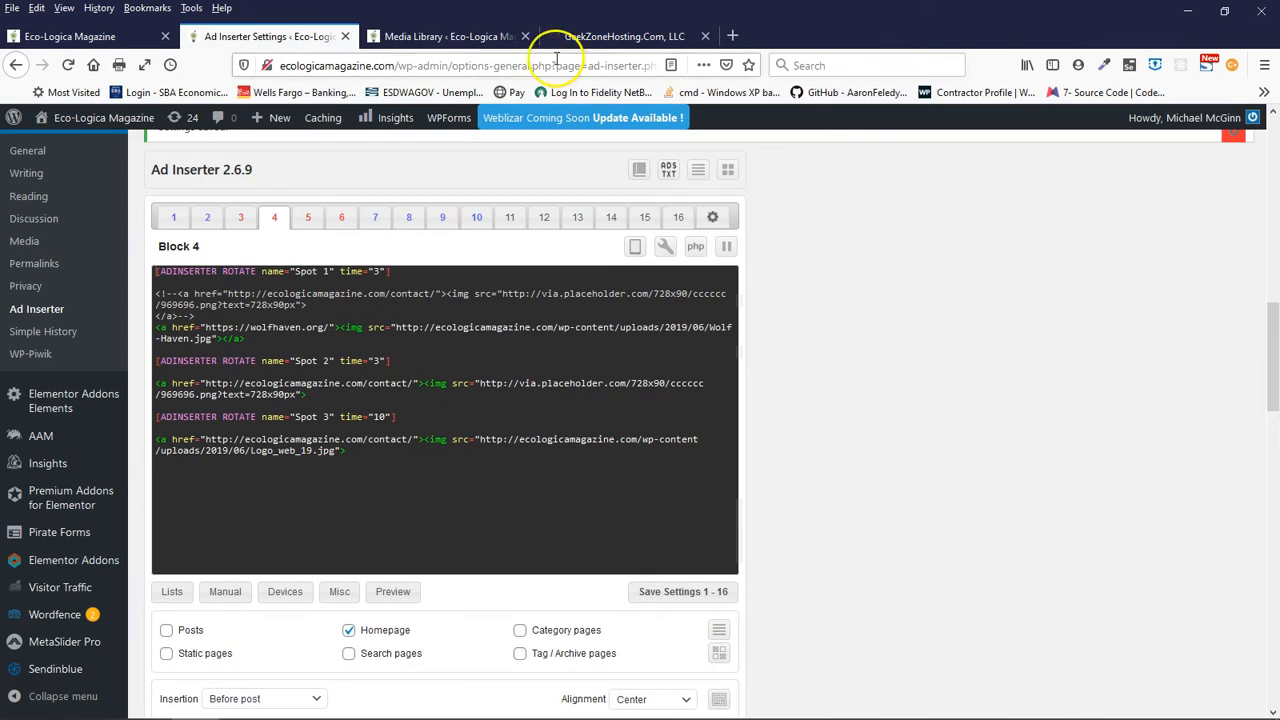
- Reload the homepage and check the rotating Block 4 banner above the first article and the Block 5 banner between posts
{"action": "left_click", "coordinate": [72, 38]}
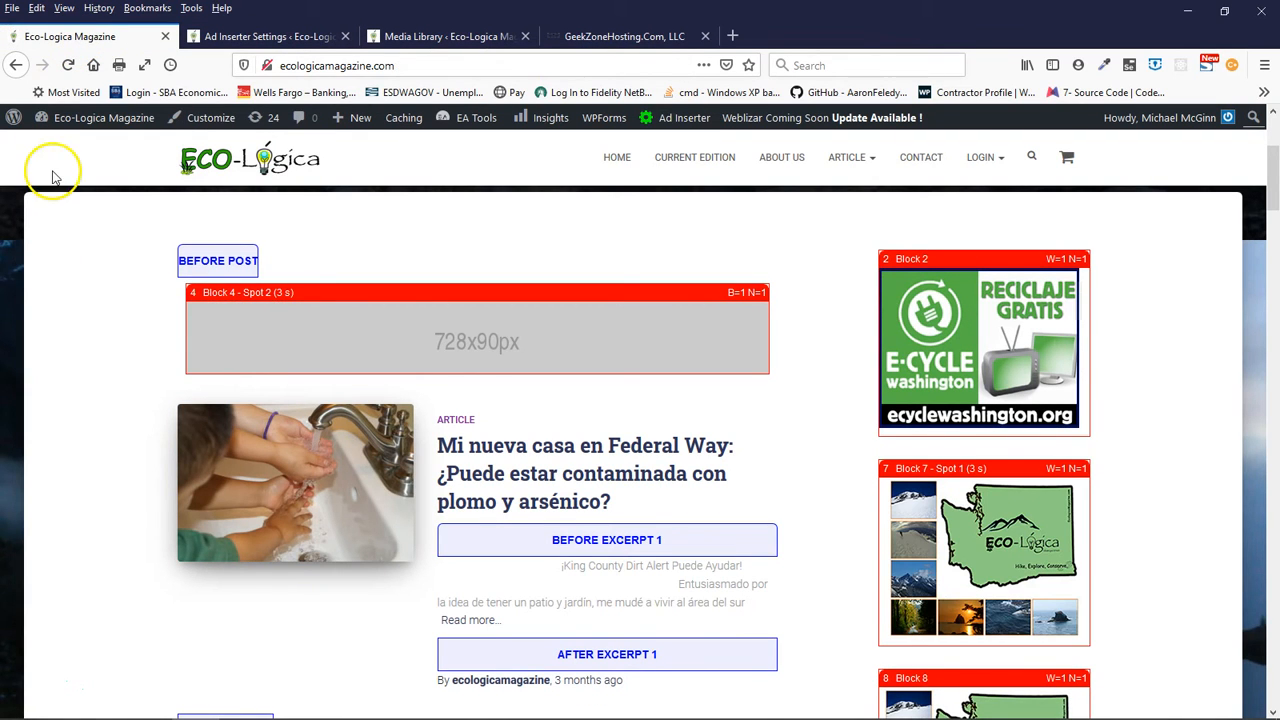
{"action": "left_click", "coordinate": [68, 67]}
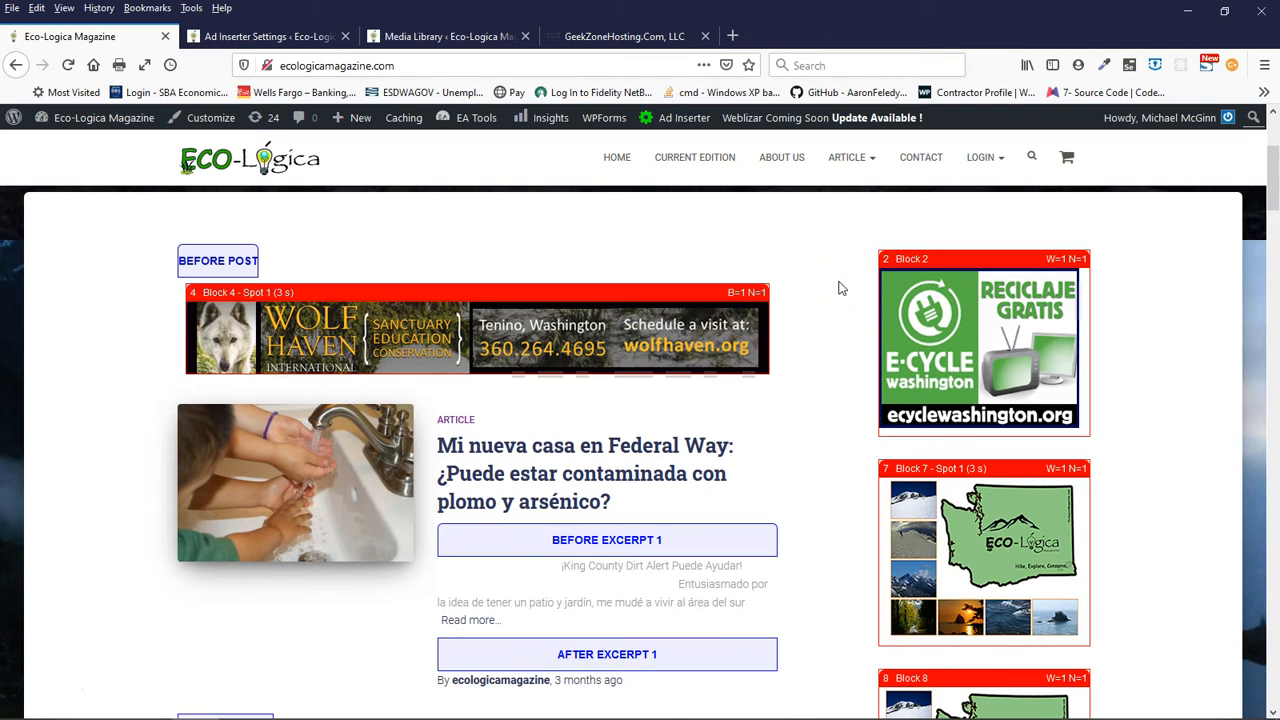
{"action": "left_click", "coordinate": [663, 325]}
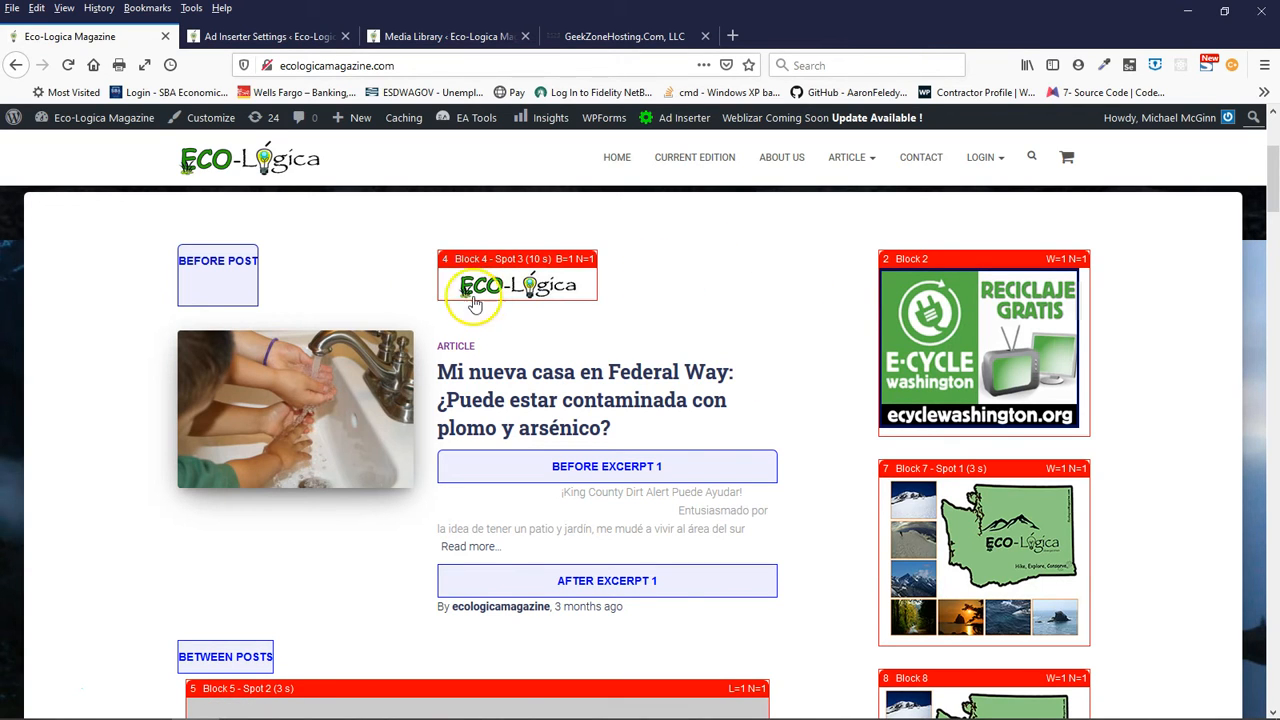
{"action": "scroll", "coordinate": [330, 570], "scroll_direction": "down", "scroll_amount": 3}
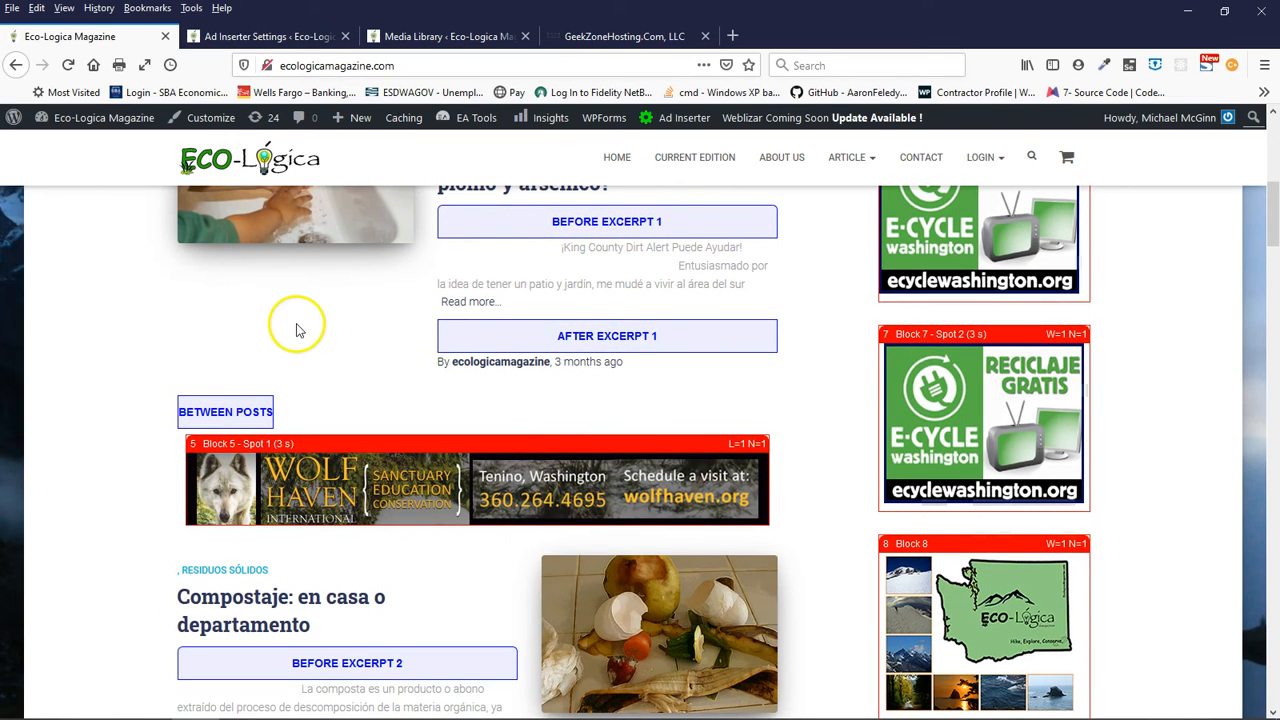
- Compare the homepage's Block 4 and Block 5 banners with Block 5's rotation code in the Ad Inserter settings
{"action": "scroll", "coordinate": [297, 329], "scroll_direction": "down", "scroll_amount": 2}
{"action": "scroll", "coordinate": [371, 290], "scroll_direction": "up", "scroll_amount": 5}
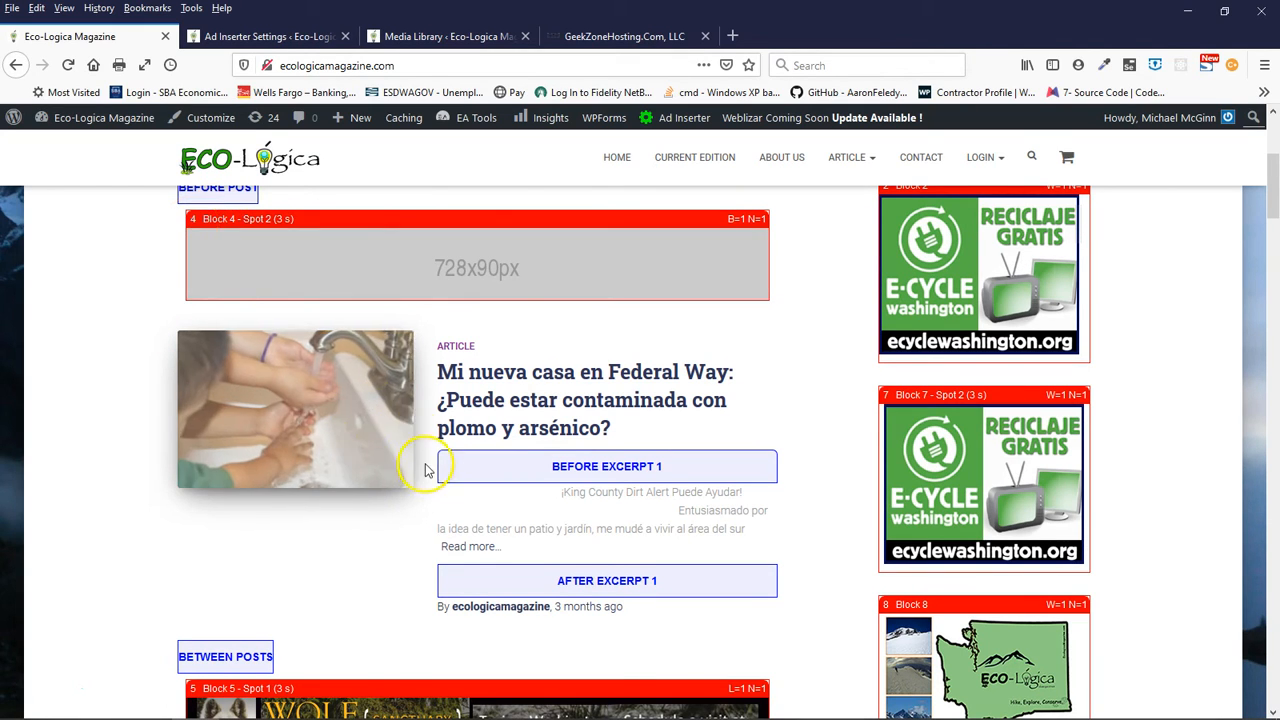
{"action": "scroll", "coordinate": [352, 549], "scroll_direction": "down", "scroll_amount": 4}
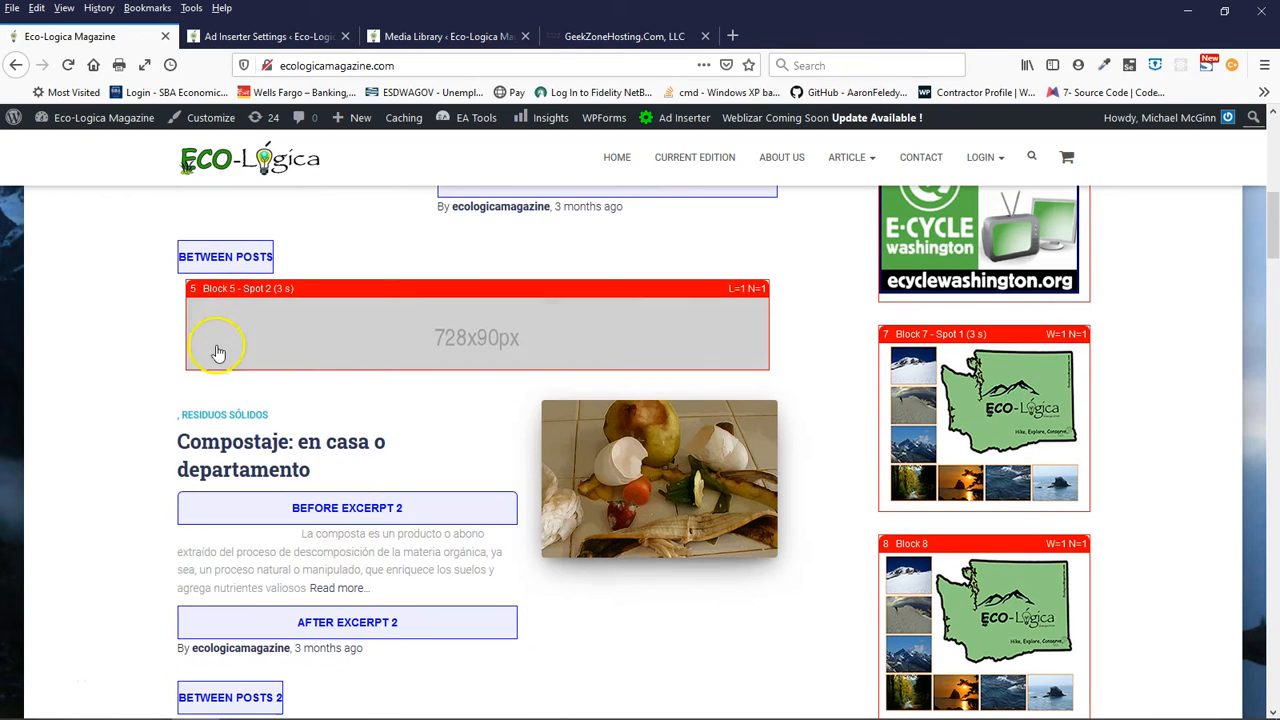
{"action": "scroll", "coordinate": [220, 288], "scroll_direction": "down", "scroll_amount": 5}
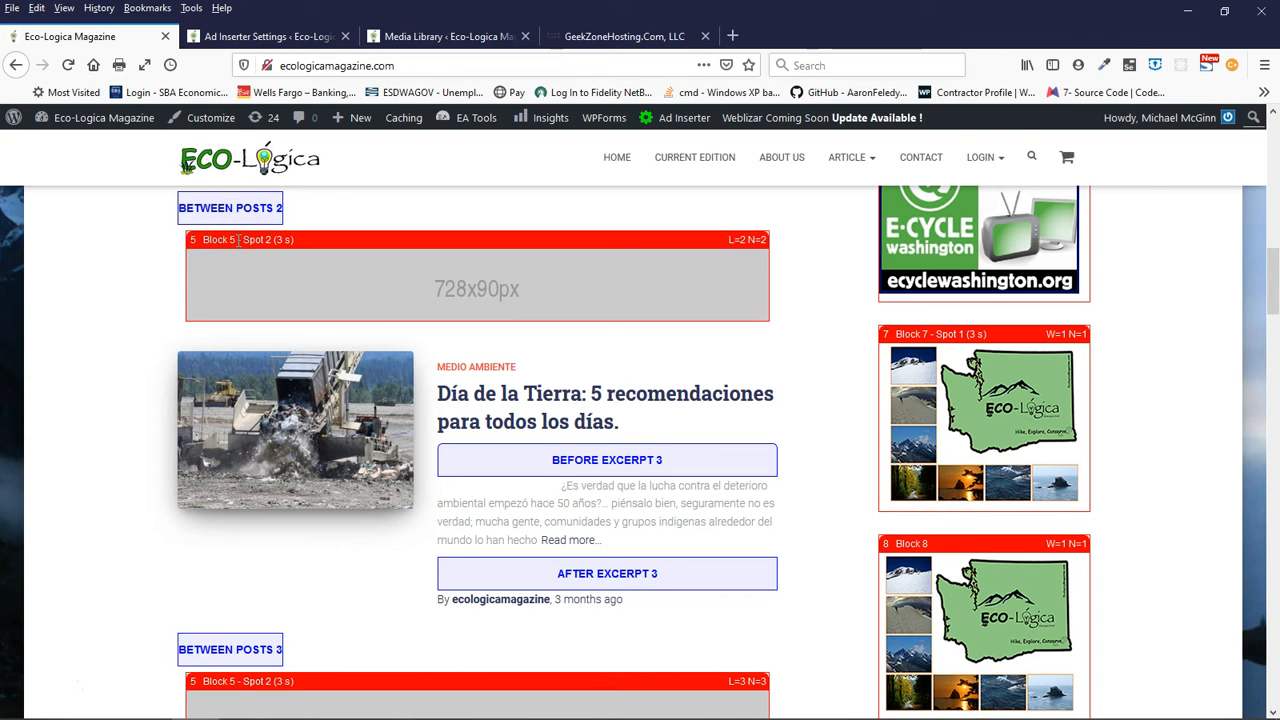
{"action": "left_click", "coordinate": [242, 36]}
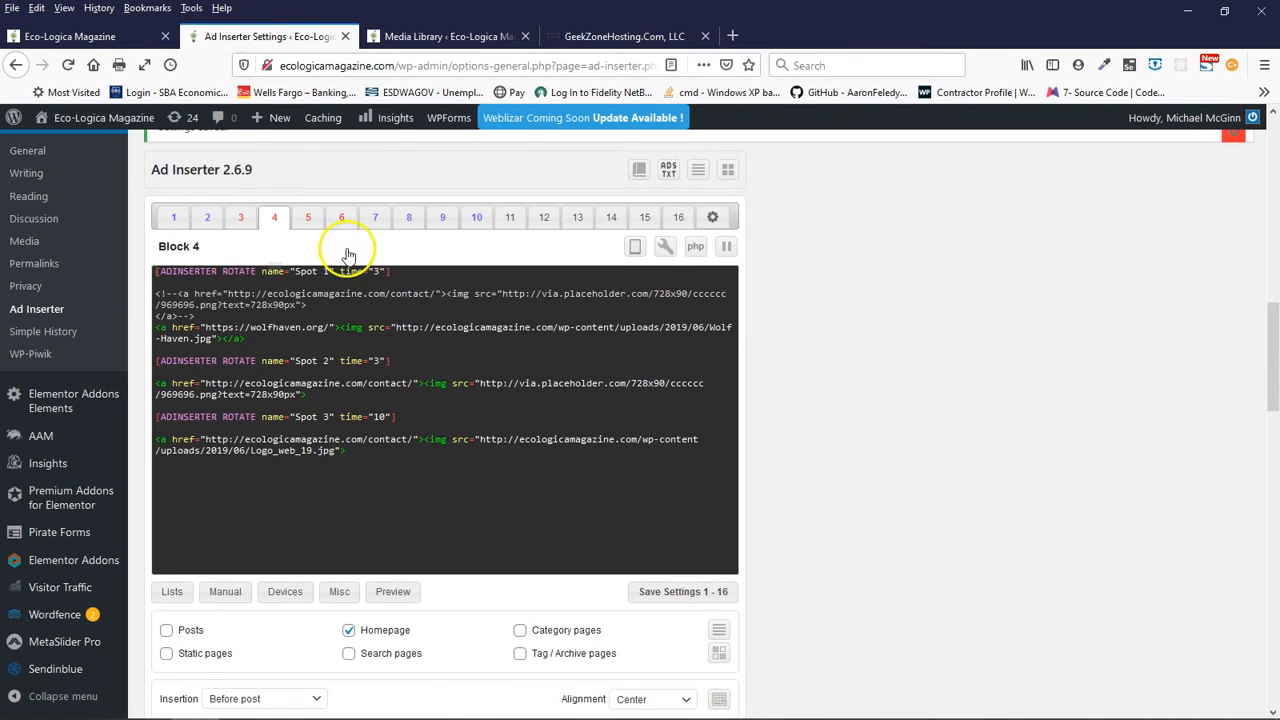
{"action": "left_click", "coordinate": [306, 218]}
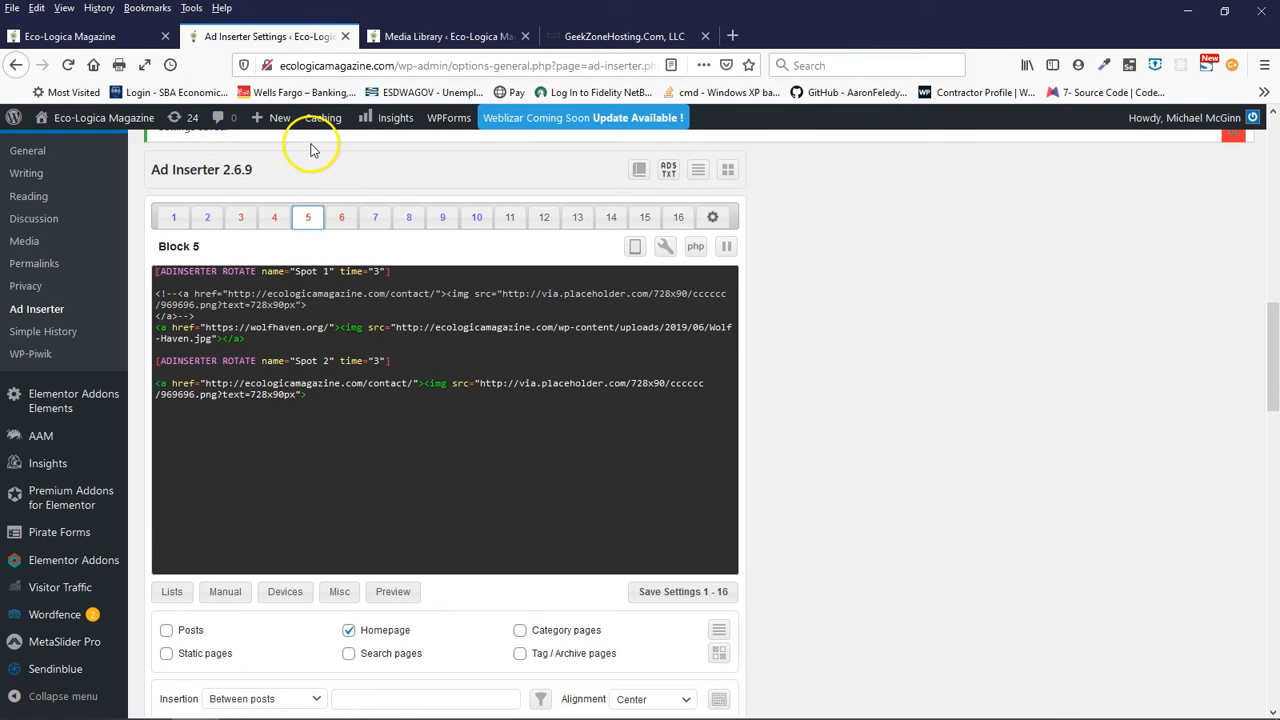
{"action": "left_click", "coordinate": [124, 40]}
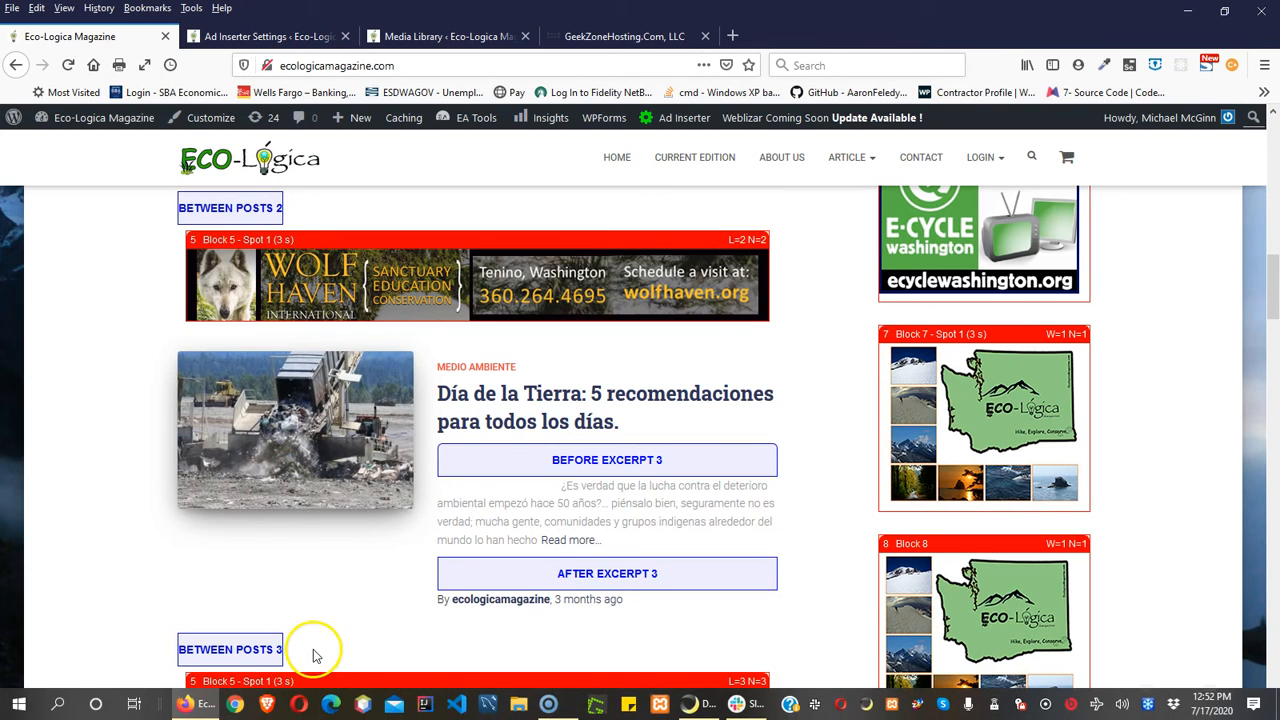
- Examine how the rotating Block 5 banner repeats between the remaining posts on the homepage
{"action": "scroll", "coordinate": [313, 655], "scroll_direction": "down", "scroll_amount": 12}
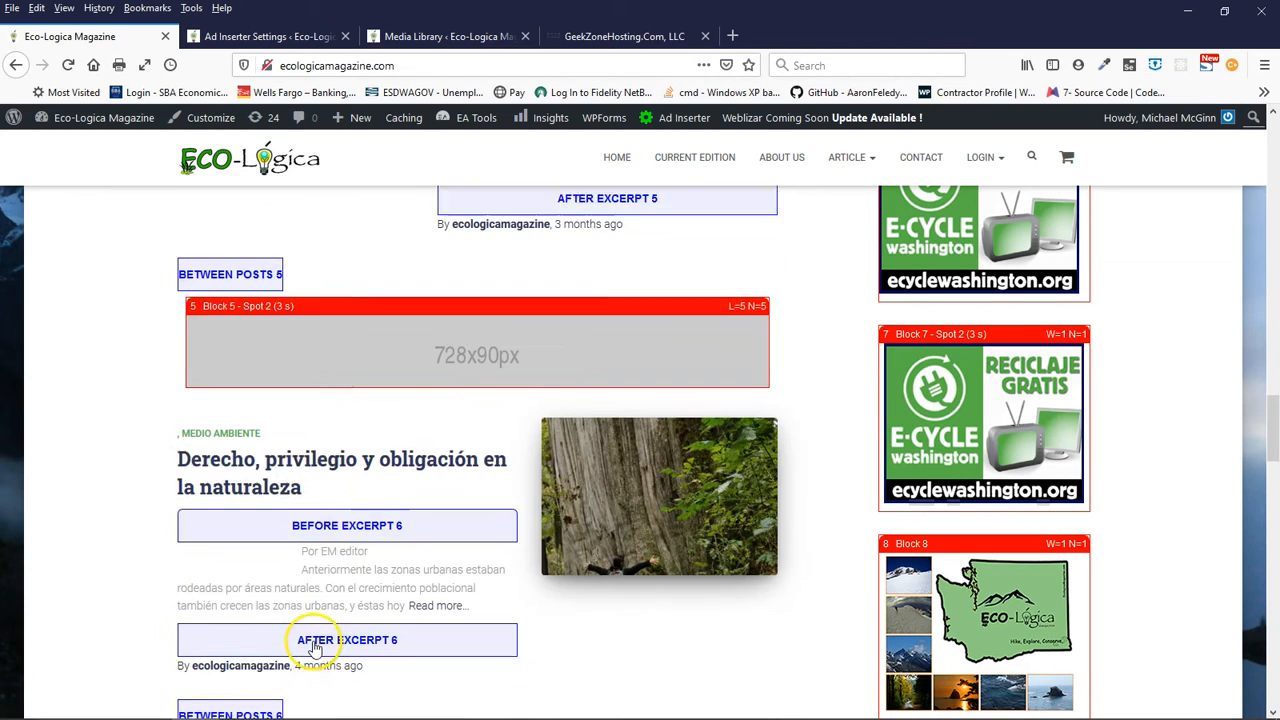
{"action": "scroll", "coordinate": [313, 648], "scroll_direction": "down", "scroll_amount": 4}
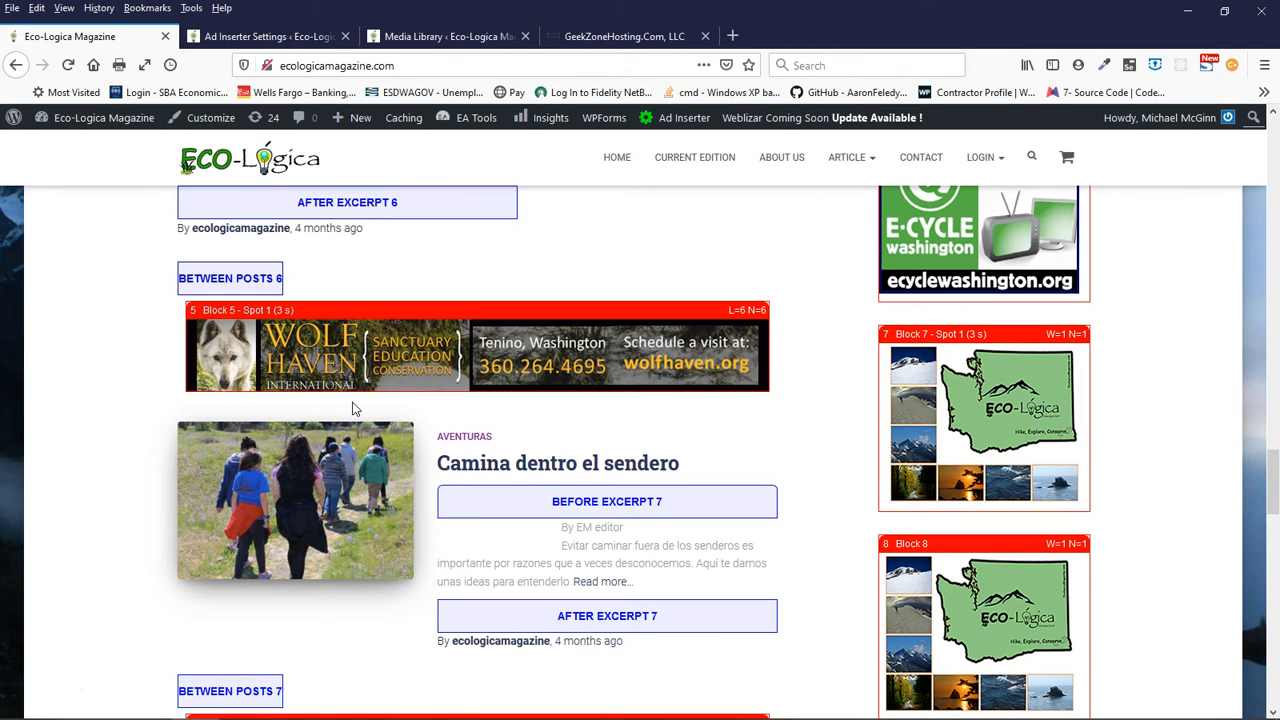
{"action": "scroll", "coordinate": [352, 408], "scroll_direction": "up", "scroll_amount": 10}
{"action": "left_click", "coordinate": [355, 438]}
{"action": "scroll", "coordinate": [355, 438], "scroll_direction": "down", "scroll_amount": 10}
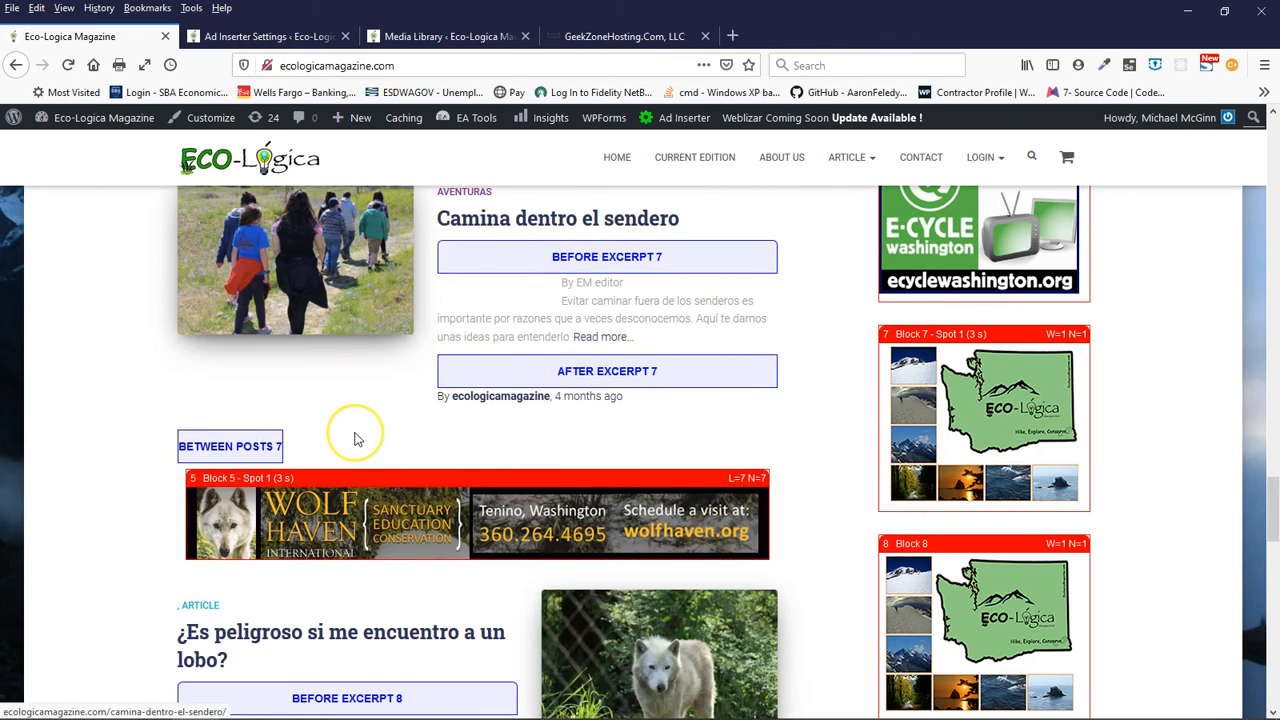
{"action": "scroll", "coordinate": [355, 438], "scroll_direction": "down", "scroll_amount": 6}
{"action": "left_click", "coordinate": [375, 472]}
{"action": "scroll", "coordinate": [425, 338], "scroll_direction": "up", "scroll_amount": 12}
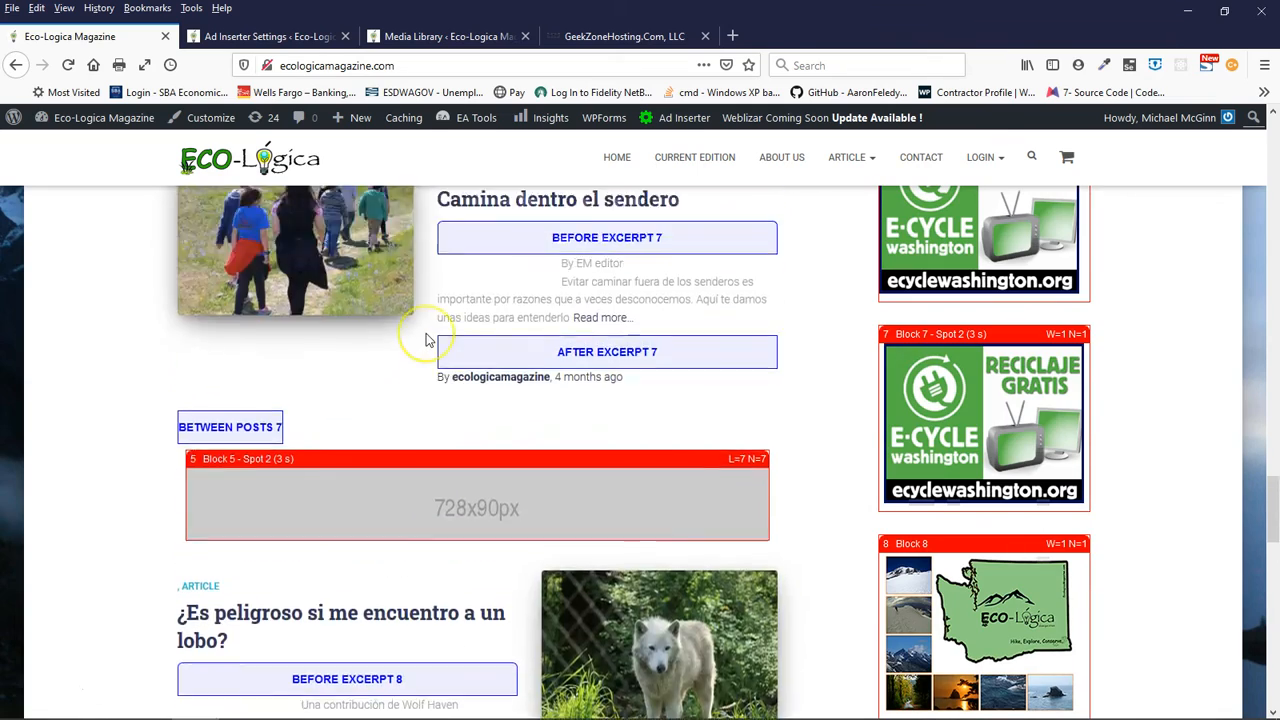
{"action": "scroll", "coordinate": [425, 340], "scroll_direction": "up", "scroll_amount": 12}
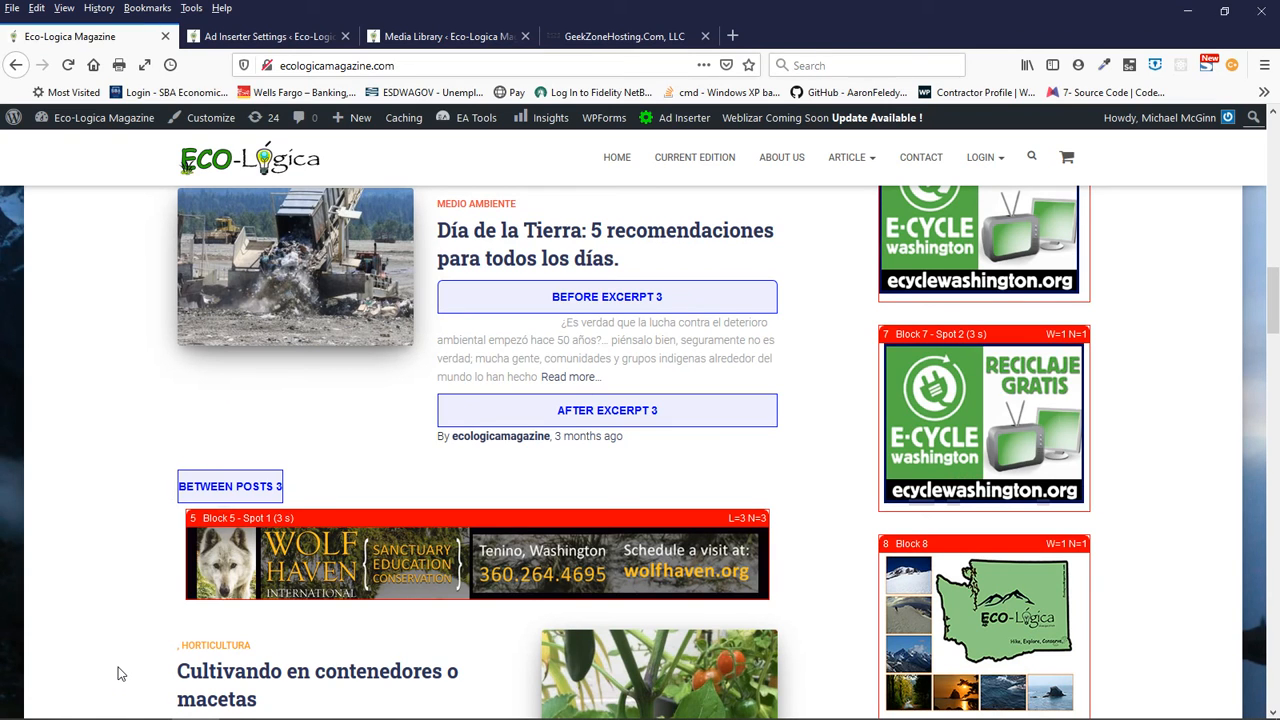
- Check the ad-for-sale placeholder in the homepage's Block 5 banner, along with the Block 4 banner and the sidebar ads
{"action": "left_click", "coordinate": [128, 632]}
{"action": "scroll", "coordinate": [76, 540], "scroll_direction": "down", "scroll_amount": 2}
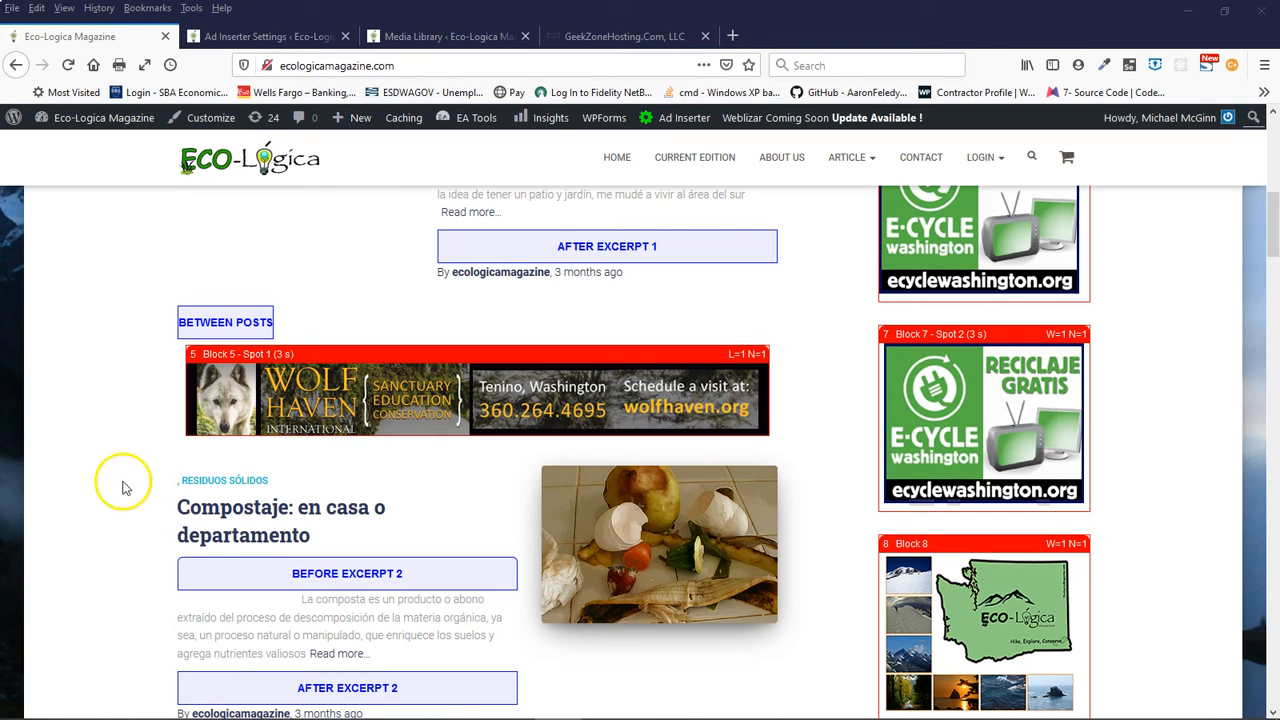
{"action": "scroll", "coordinate": [113, 468], "scroll_direction": "down", "scroll_amount": 1}
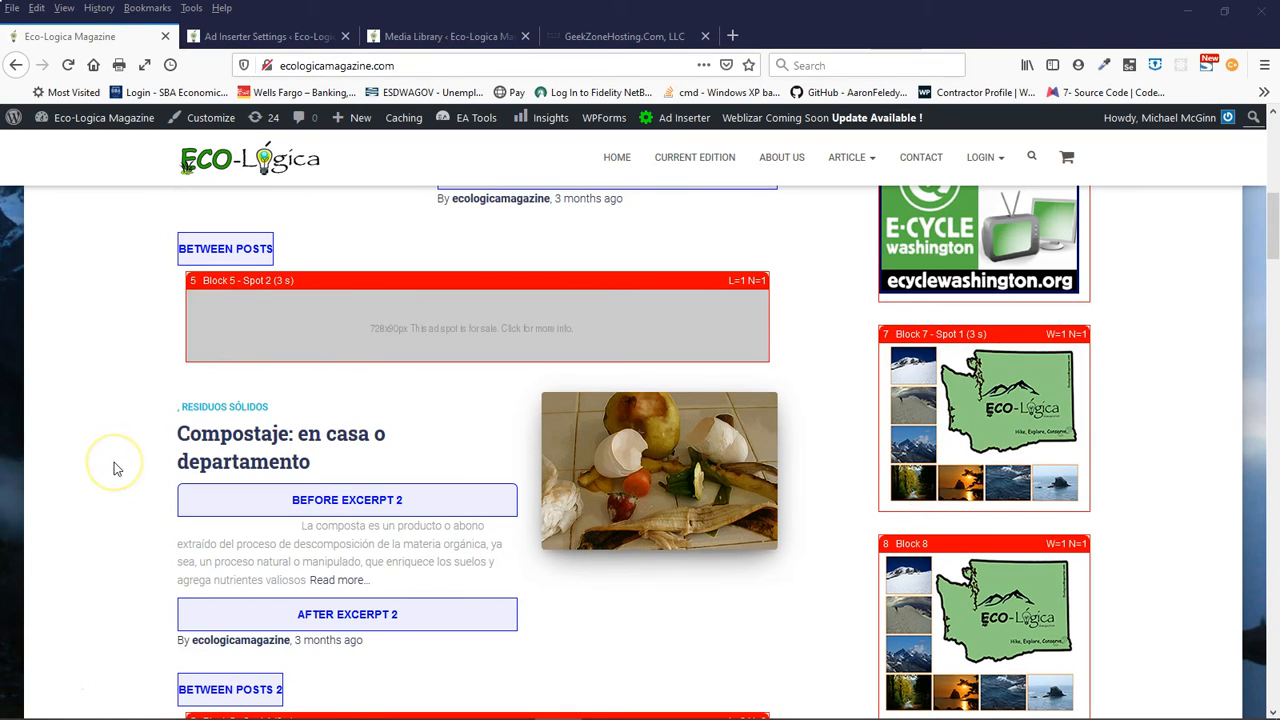
{"action": "scroll", "coordinate": [113, 468], "scroll_direction": "up", "scroll_amount": 4}
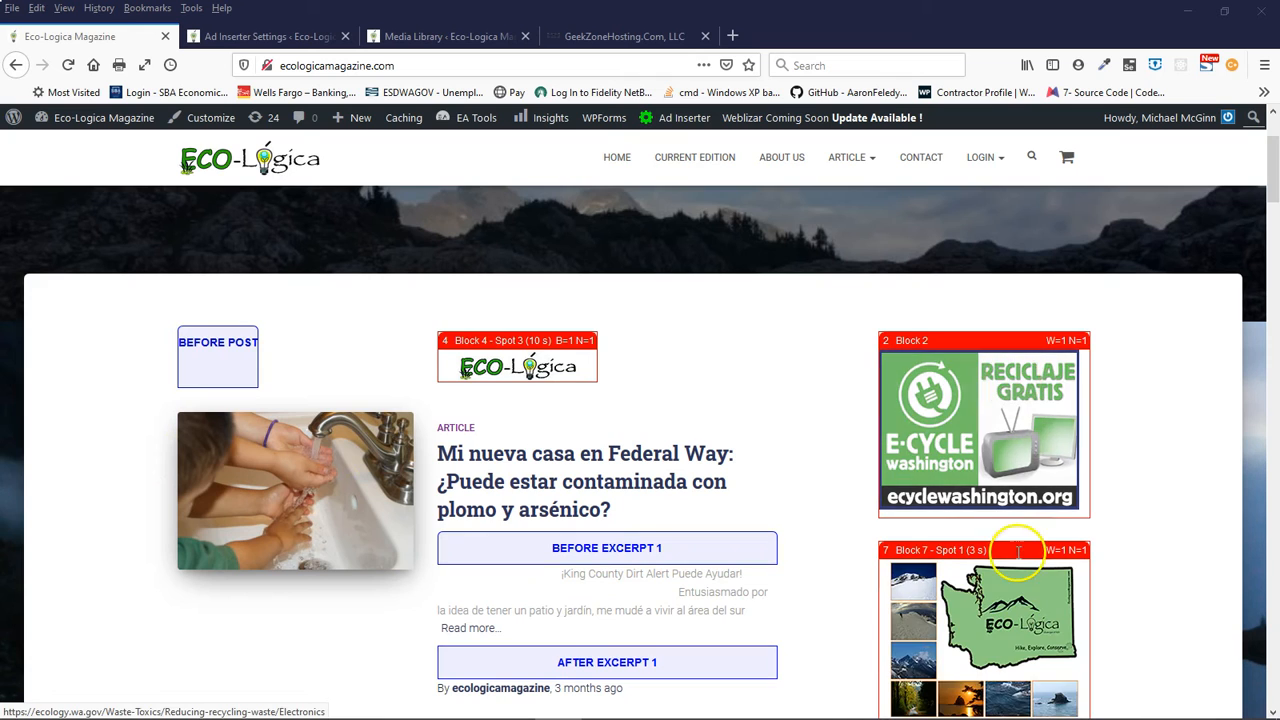
{"action": "scroll", "coordinate": [1018, 562], "scroll_direction": "down", "scroll_amount": 5}
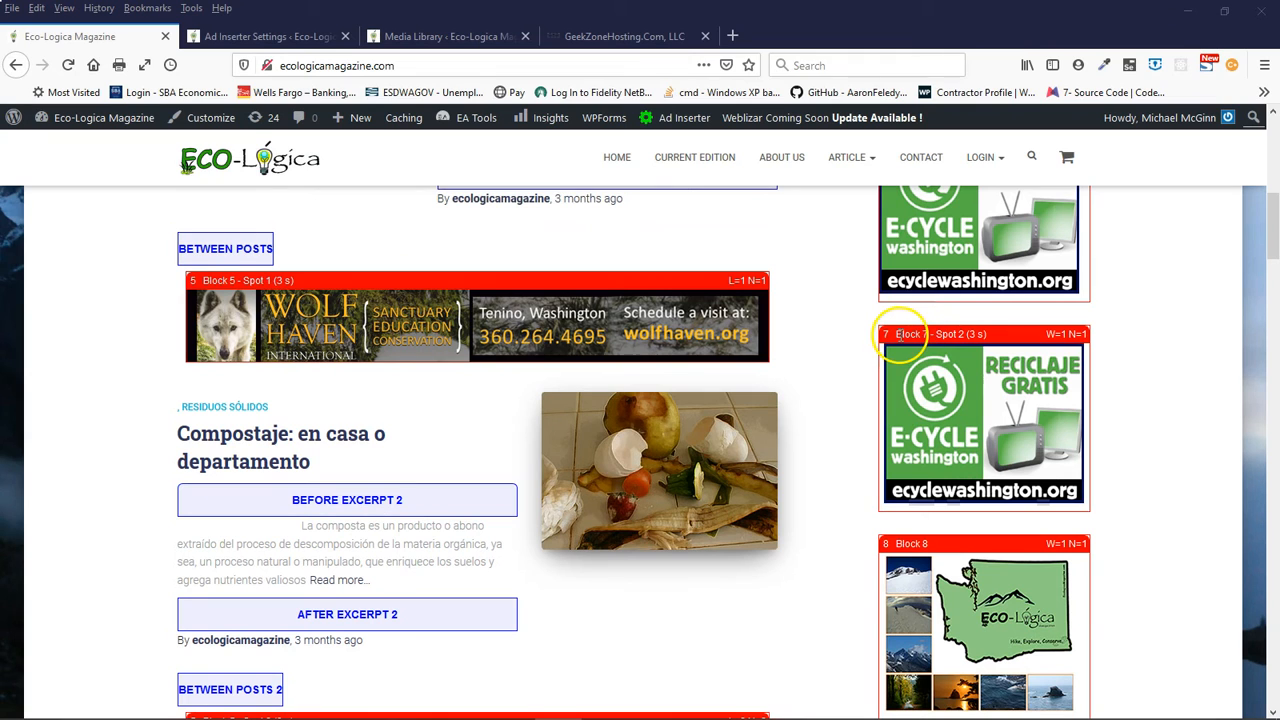
- Review Block 4's three rotating spots in the Ad Inserter settings and compare them with the banners on the homepage
{"action": "left_click", "coordinate": [297, 40]}
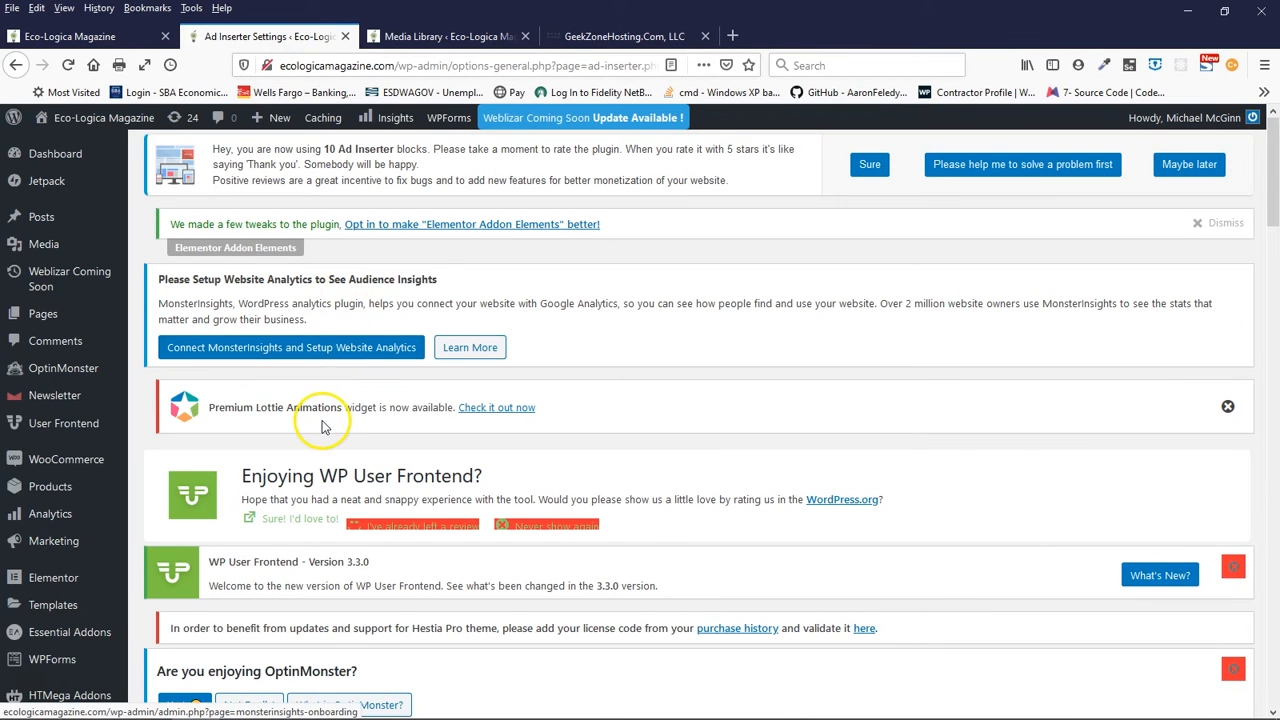
{"action": "scroll", "coordinate": [322, 425], "scroll_direction": "down", "scroll_amount": 1}
{"action": "scroll", "coordinate": [322, 425], "scroll_direction": "down", "scroll_amount": 10}
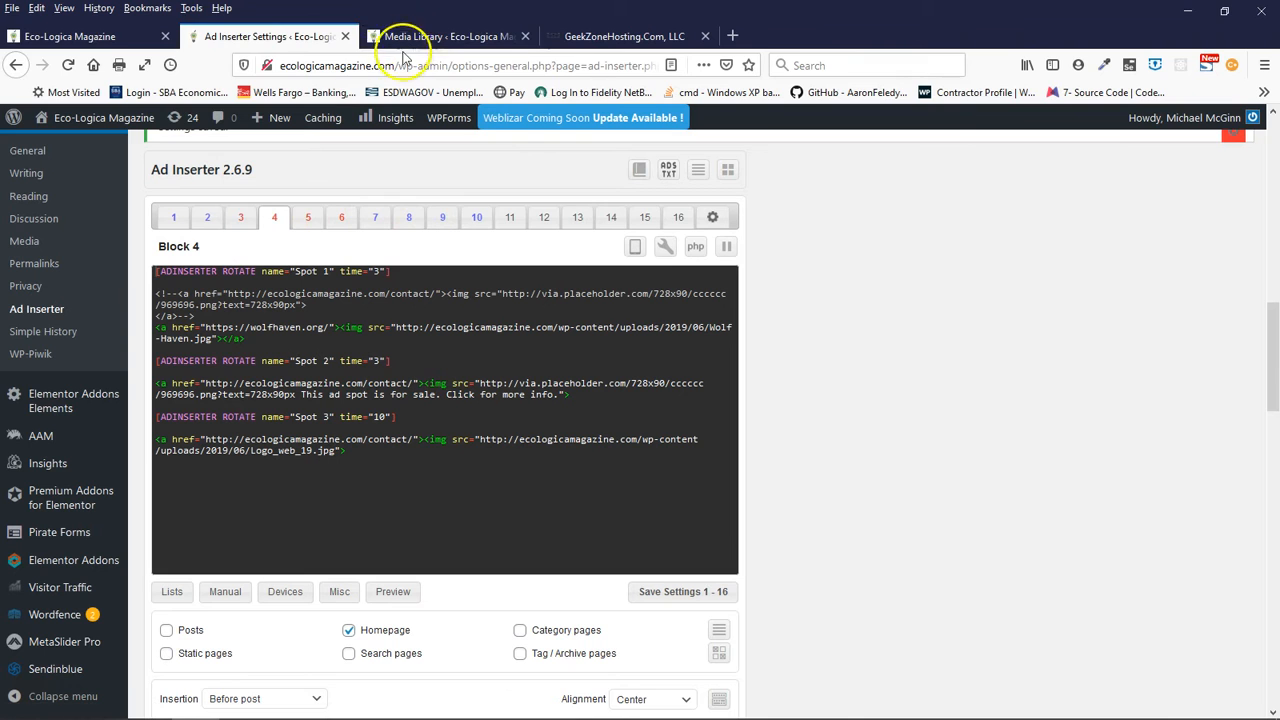
{"action": "left_click", "coordinate": [45, 36]}
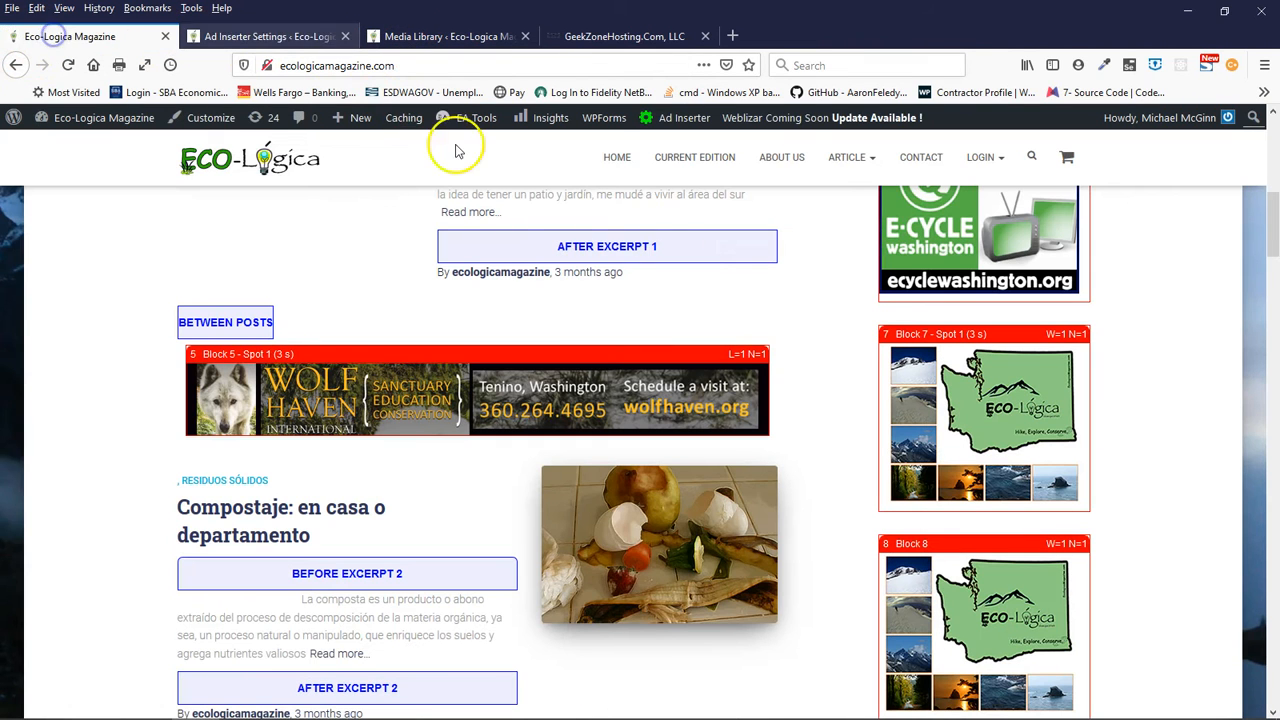
{"action": "scroll", "coordinate": [851, 354], "scroll_direction": "down", "scroll_amount": 2}
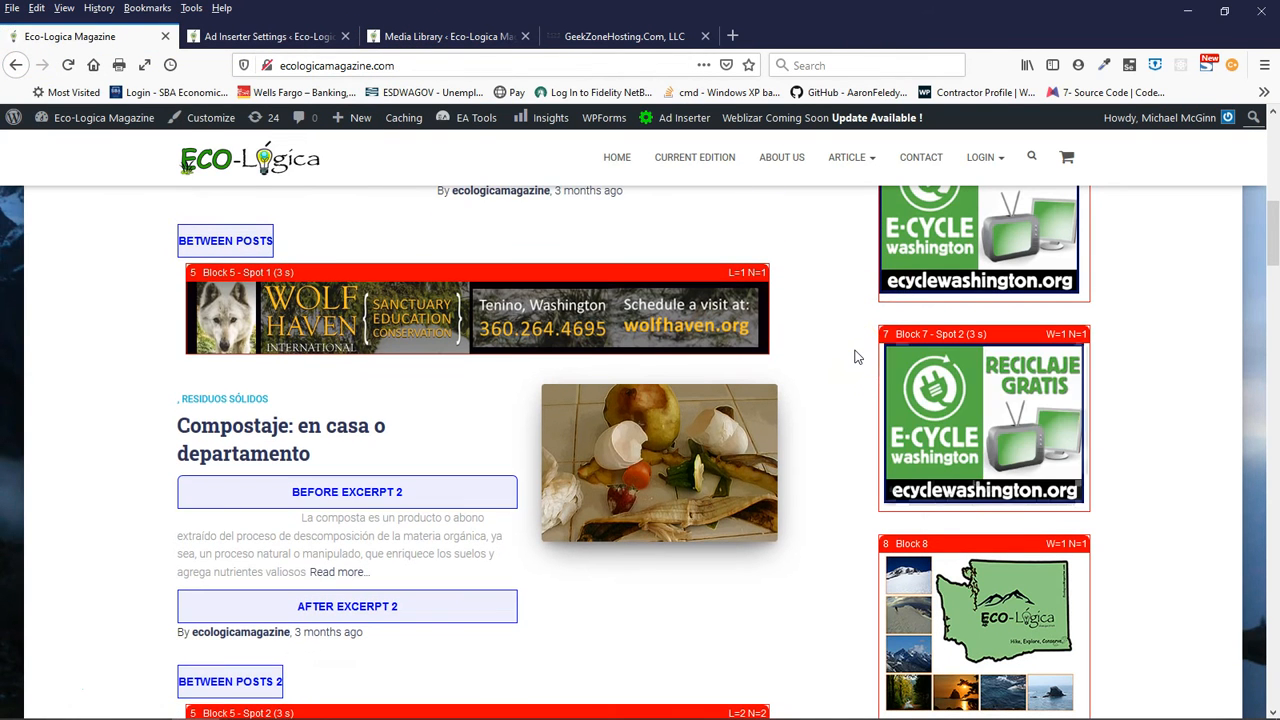
{"action": "scroll", "coordinate": [857, 354], "scroll_direction": "up", "scroll_amount": 4}
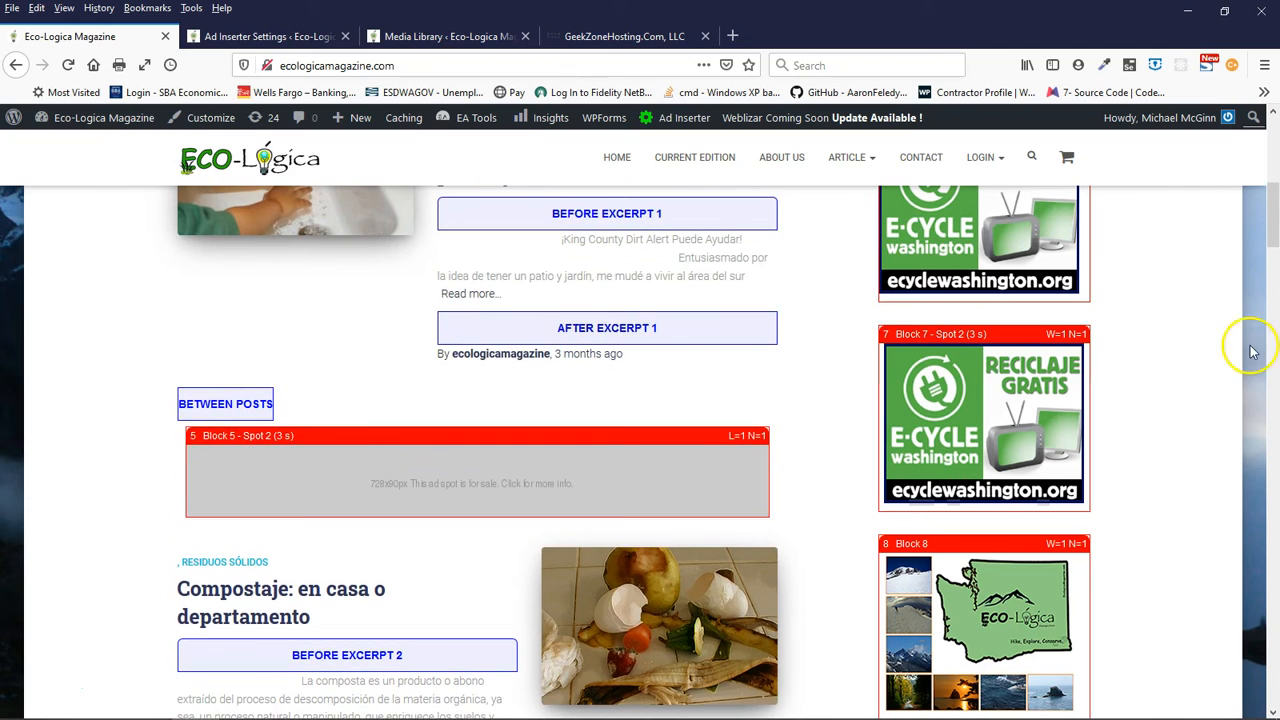
{"action": "scroll", "coordinate": [1126, 360], "scroll_direction": "up", "scroll_amount": 7}
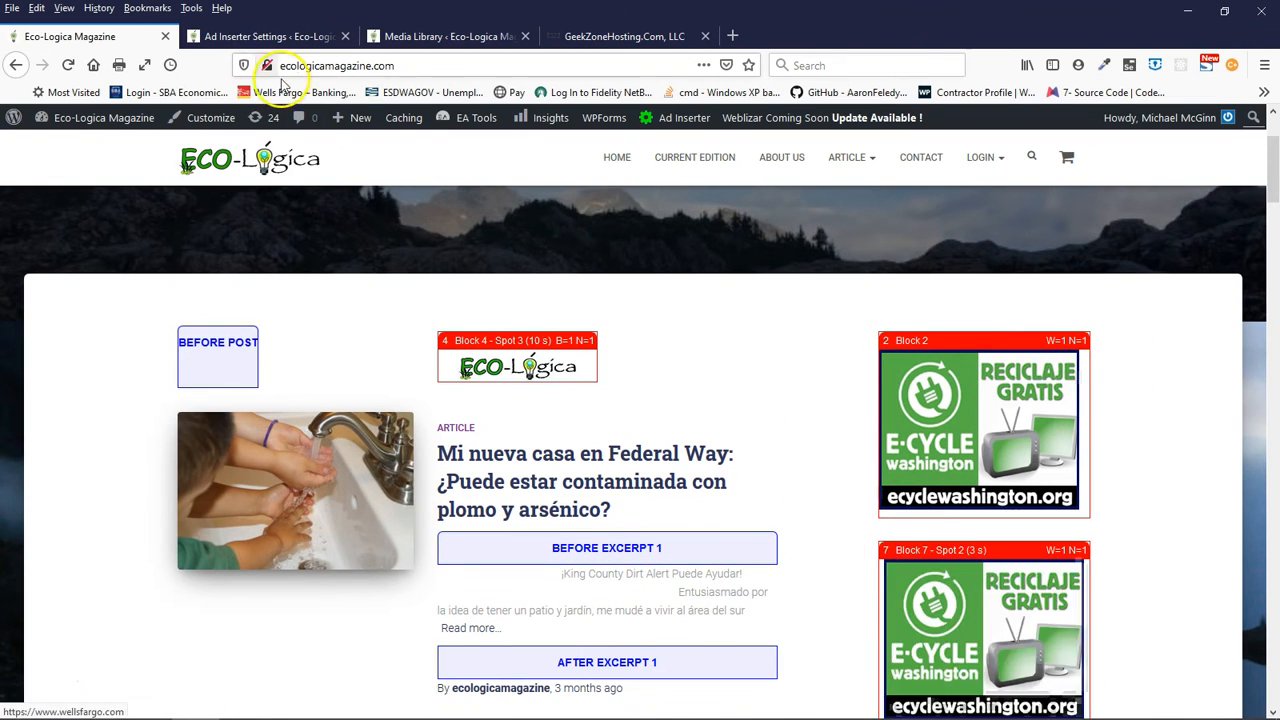
- Inspect the ad code of sidebar Block 2 and the two rotating spots of Block 7 in the Ad Inserter settings
{"action": "left_click", "coordinate": [251, 35]}
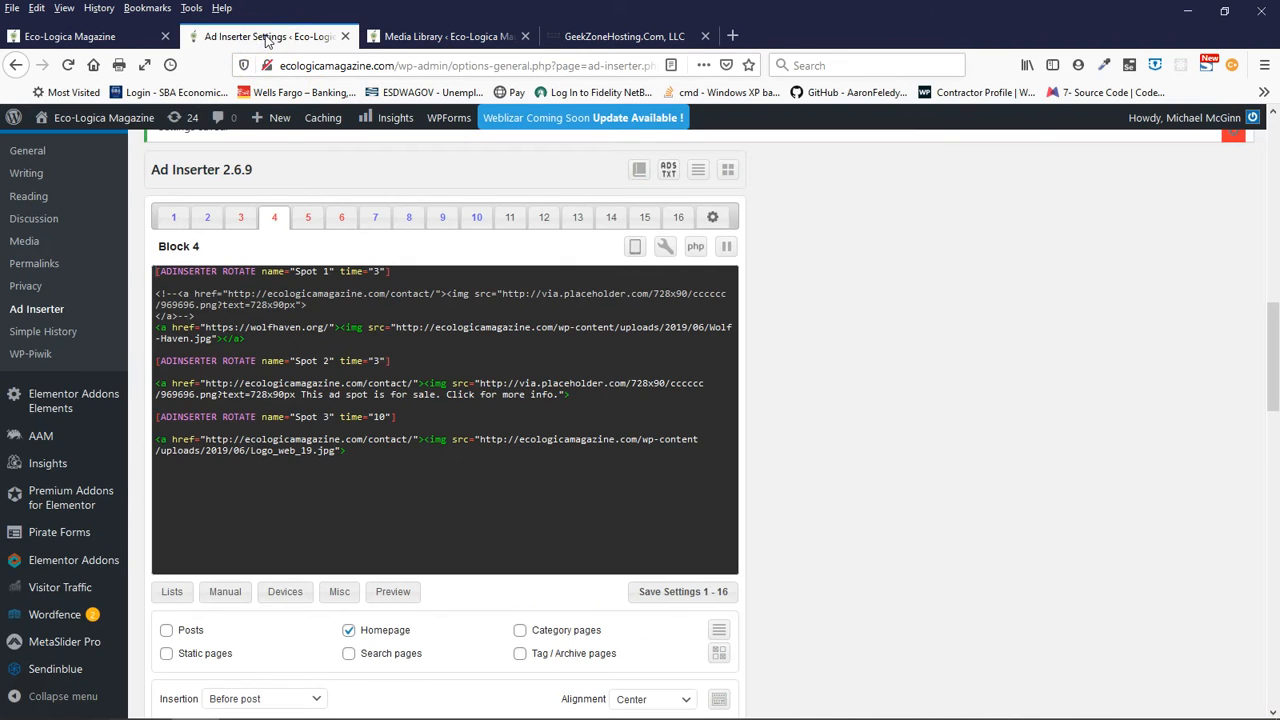
{"action": "left_click", "coordinate": [207, 217]}
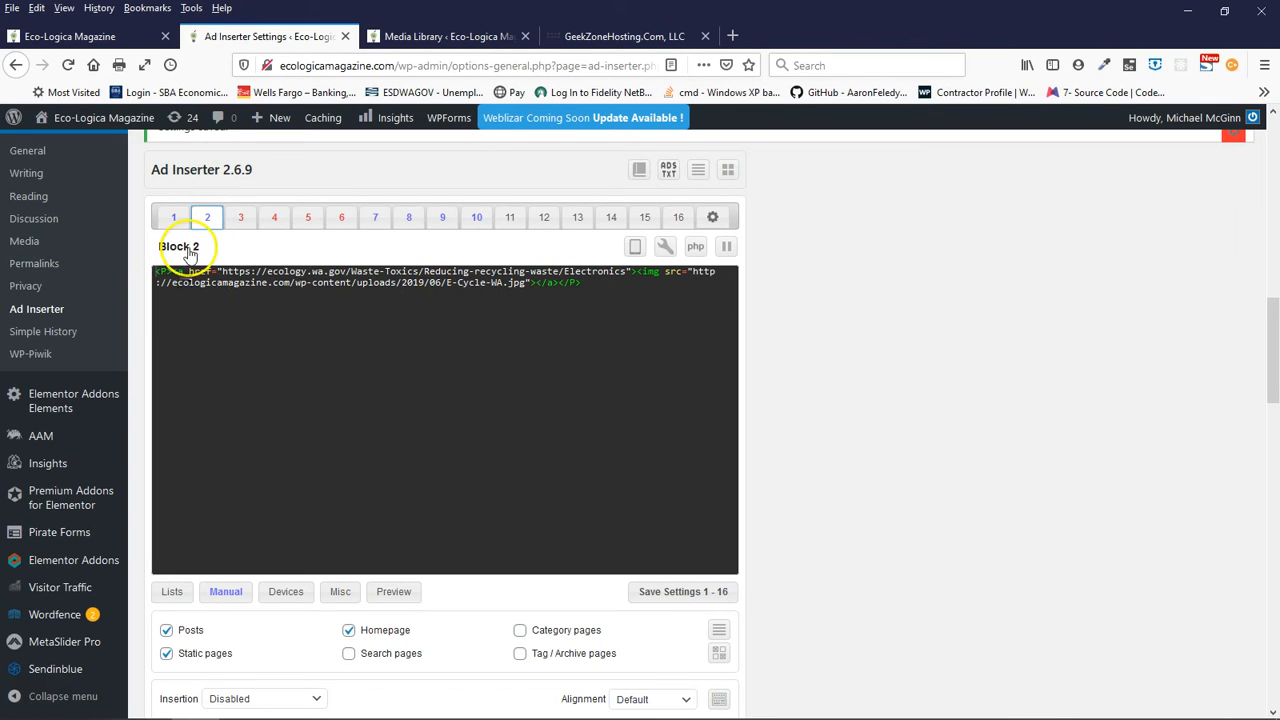
{"action": "left_click", "coordinate": [369, 220]}
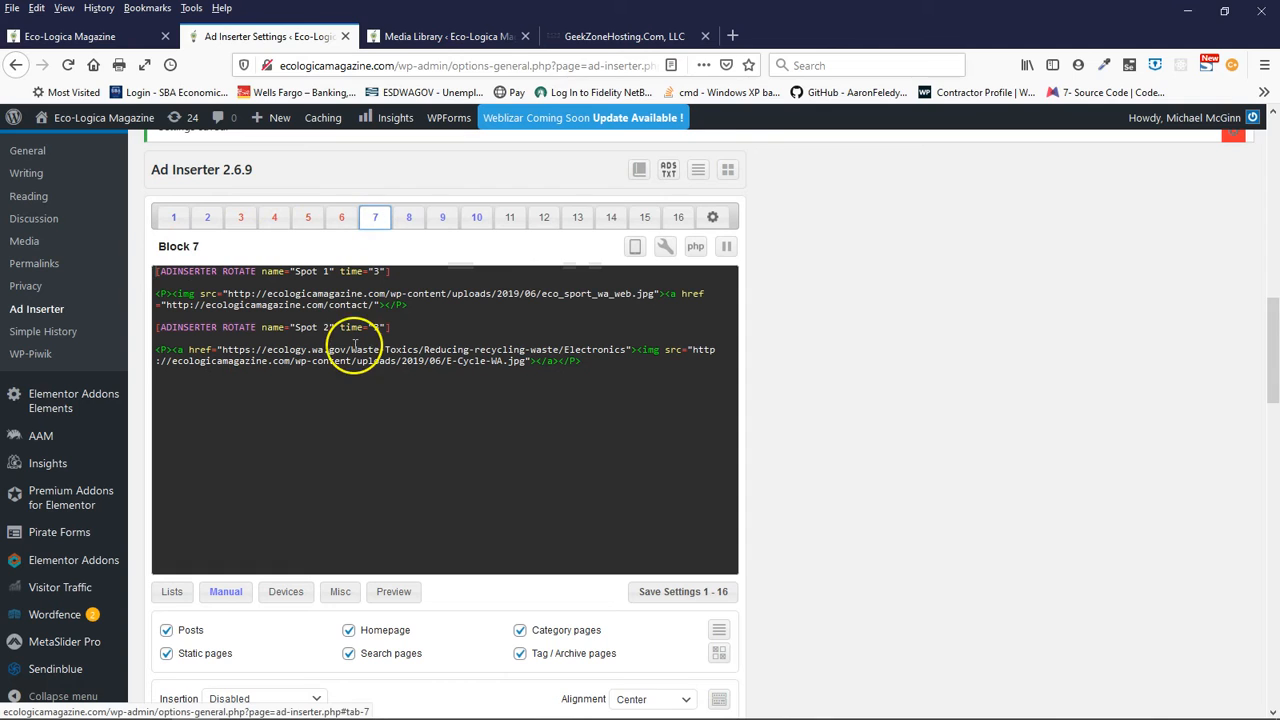
{"action": "left_click_drag", "start_coordinate": [380, 325], "coordinate": [363, 324]}
{"action": "left_click", "coordinate": [396, 326]}
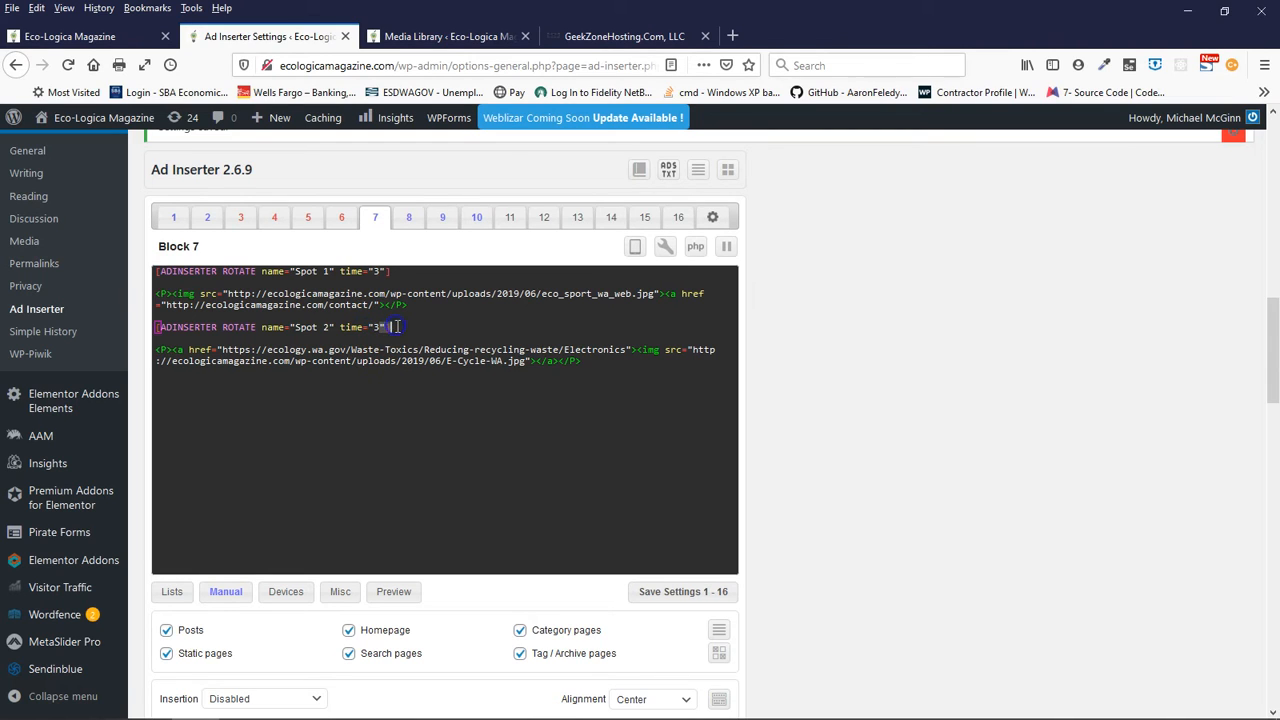
{"action": "left_click", "coordinate": [386, 330]}
{"action": "left_click", "coordinate": [455, 323]}
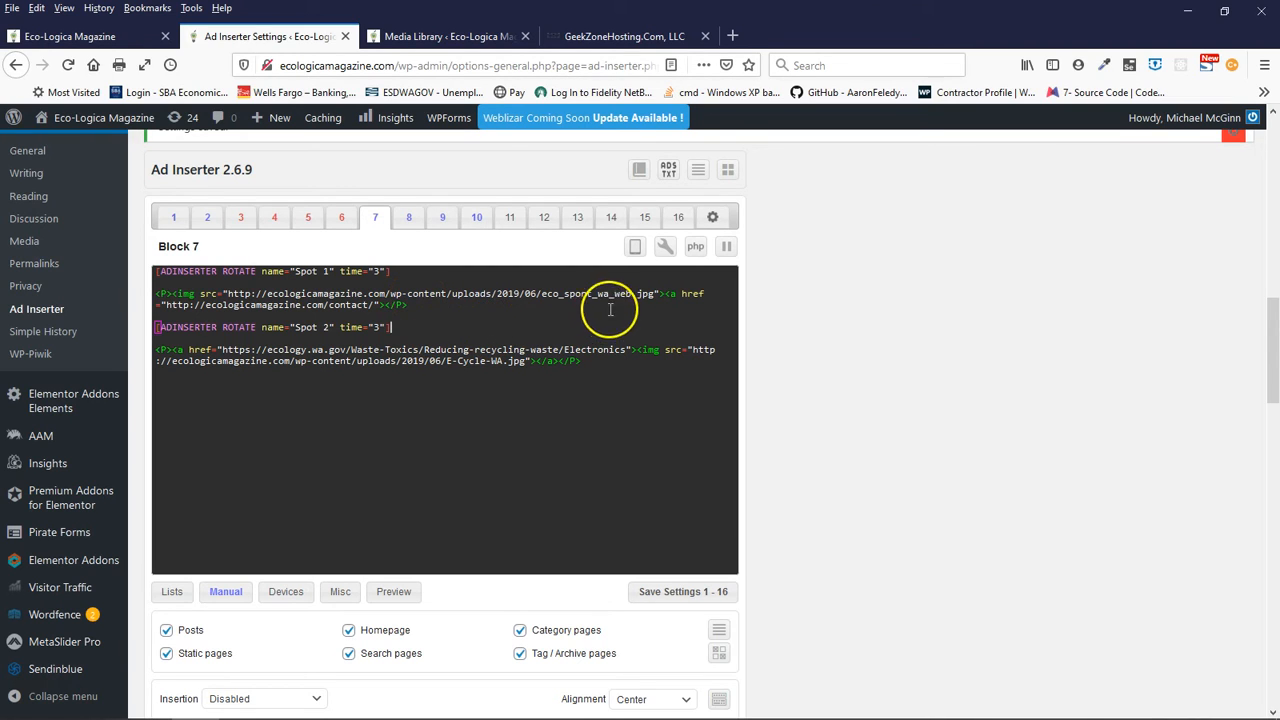
- In Block 7's Spot 1, move the eco_sport_wa_web.jpg image tag inside the contact link and close the link with </a>
{"action": "left_click", "coordinate": [664, 293]}
{"action": "left_click_drag", "start_coordinate": [664, 293], "coordinate": [172, 293]}
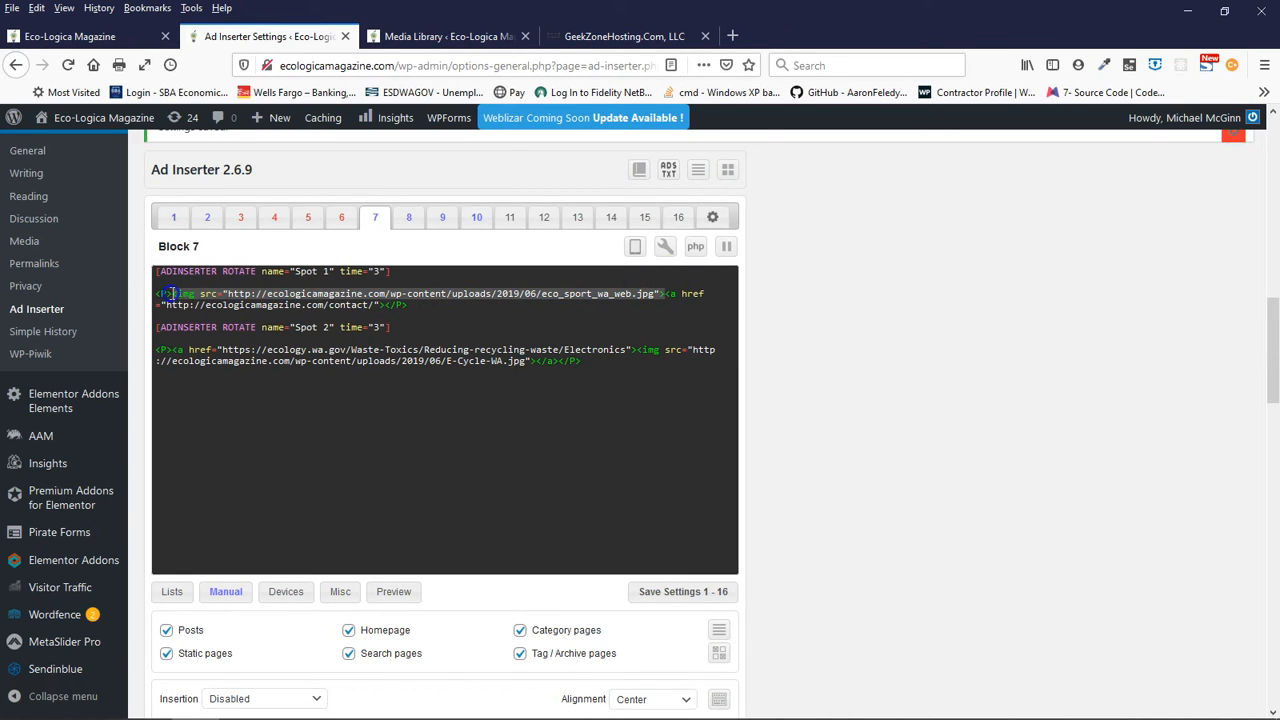
{"action": "right_click", "coordinate": [175, 297]}
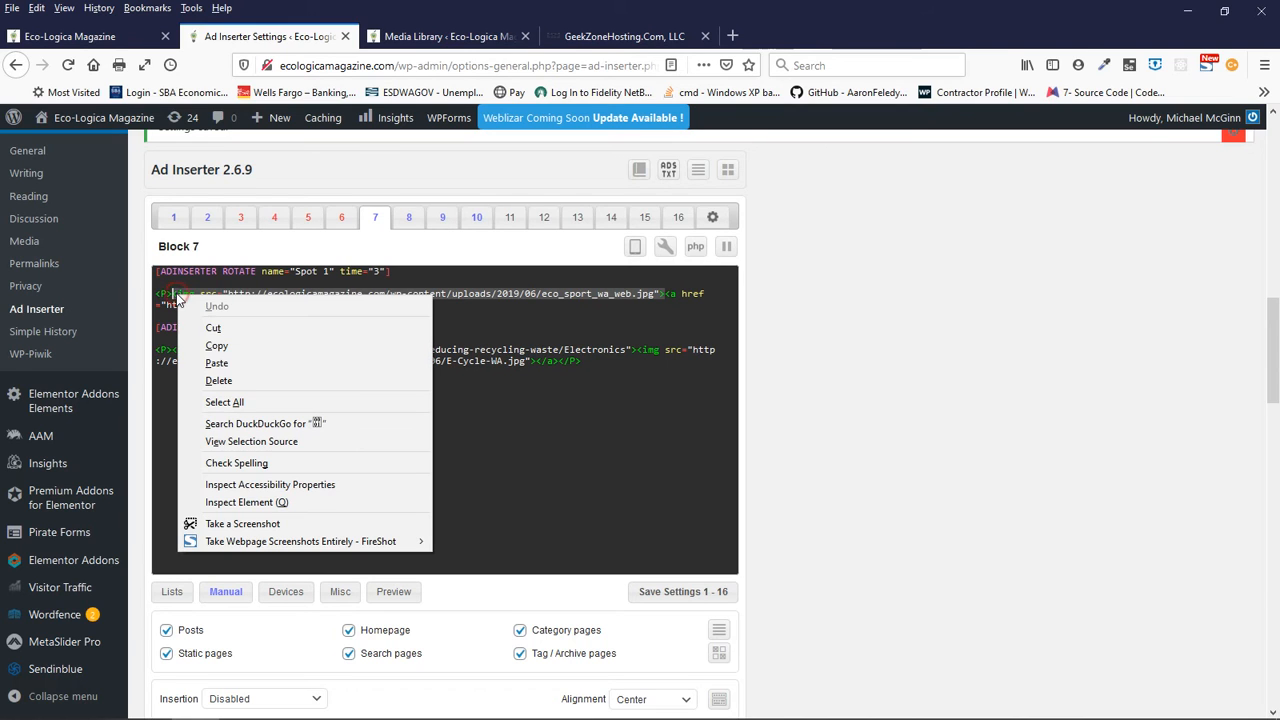
{"action": "left_click", "coordinate": [213, 327]}
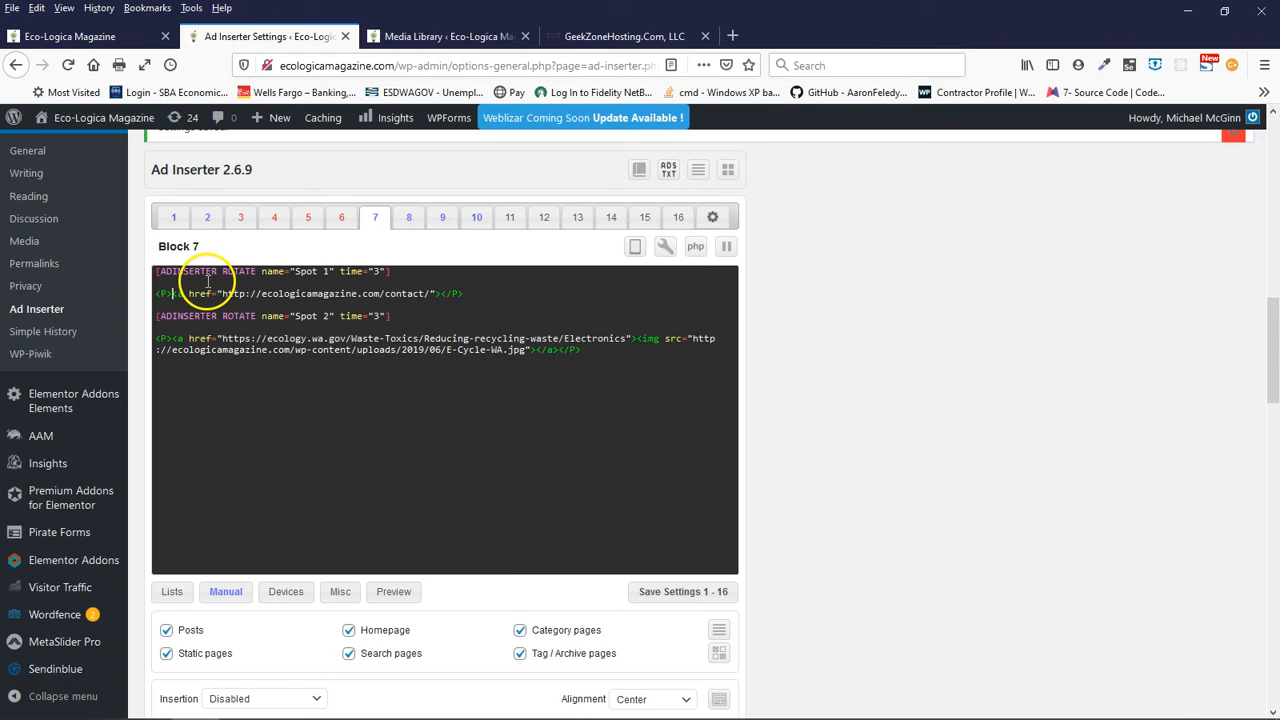
{"action": "left_click", "coordinate": [440, 294]}
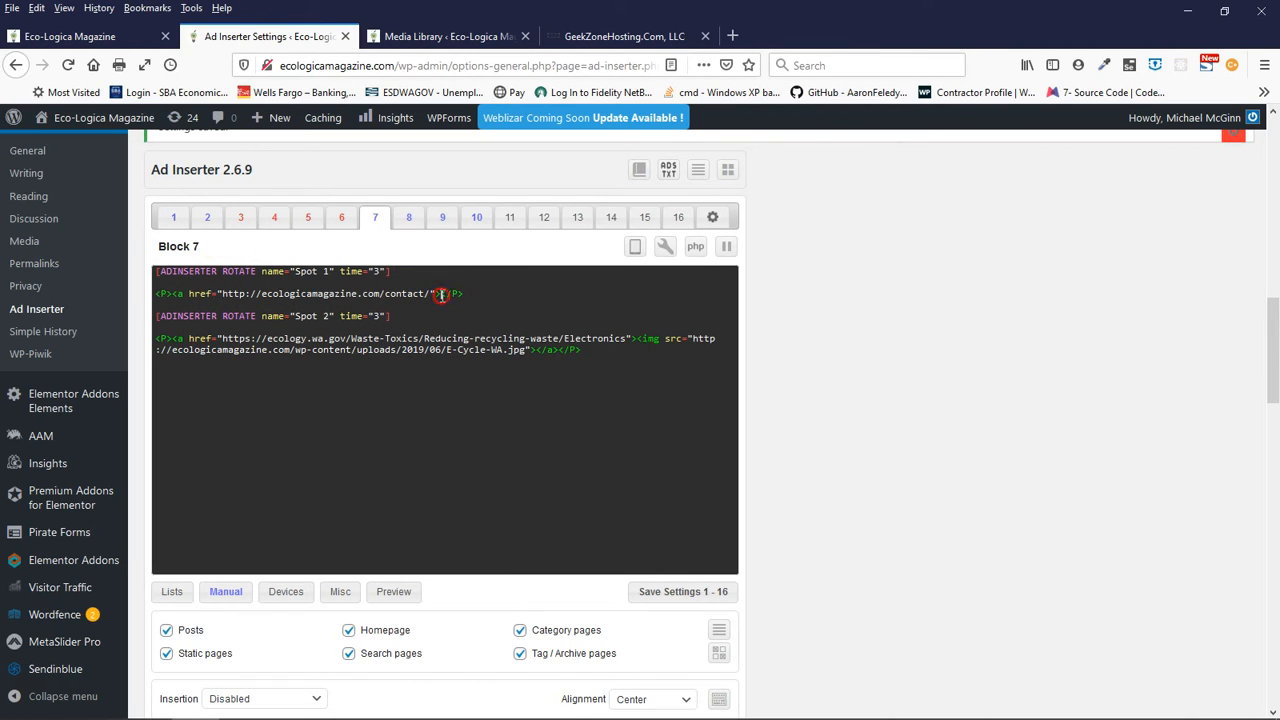
{"action": "right_click", "coordinate": [440, 294]}
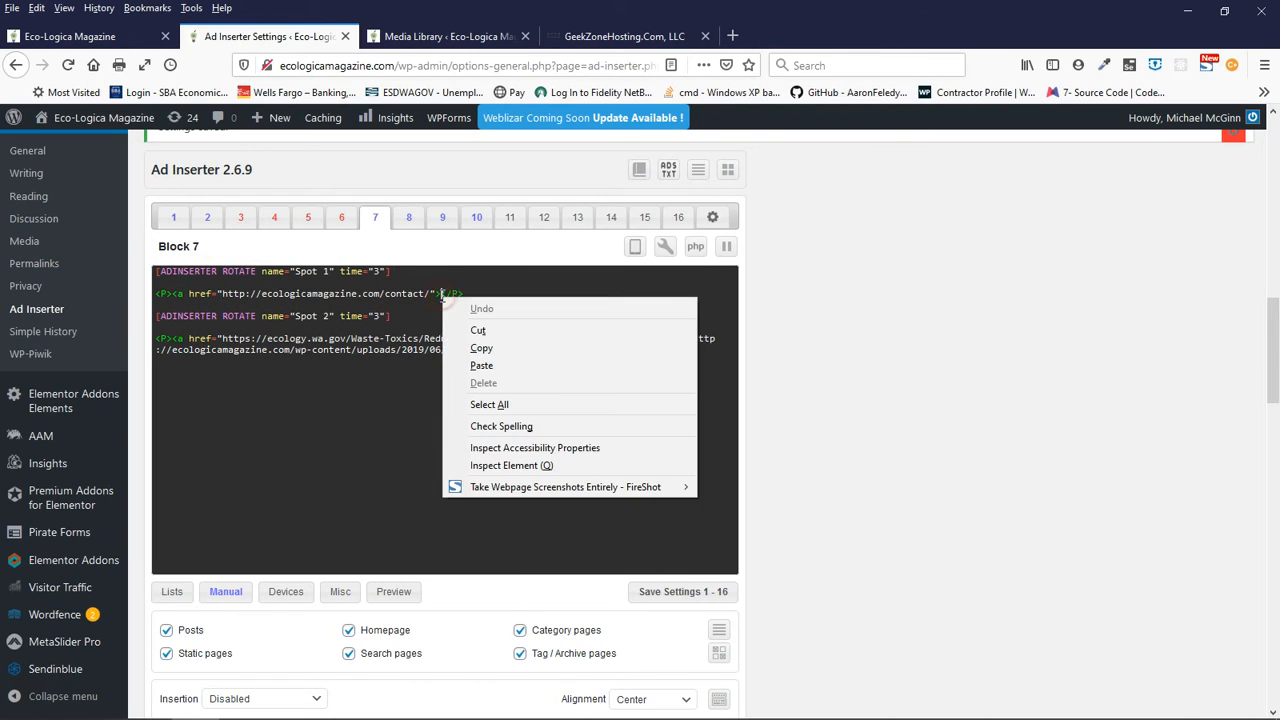
{"action": "left_click", "coordinate": [481, 366]}
{"action": "left_click", "coordinate": [376, 309]}
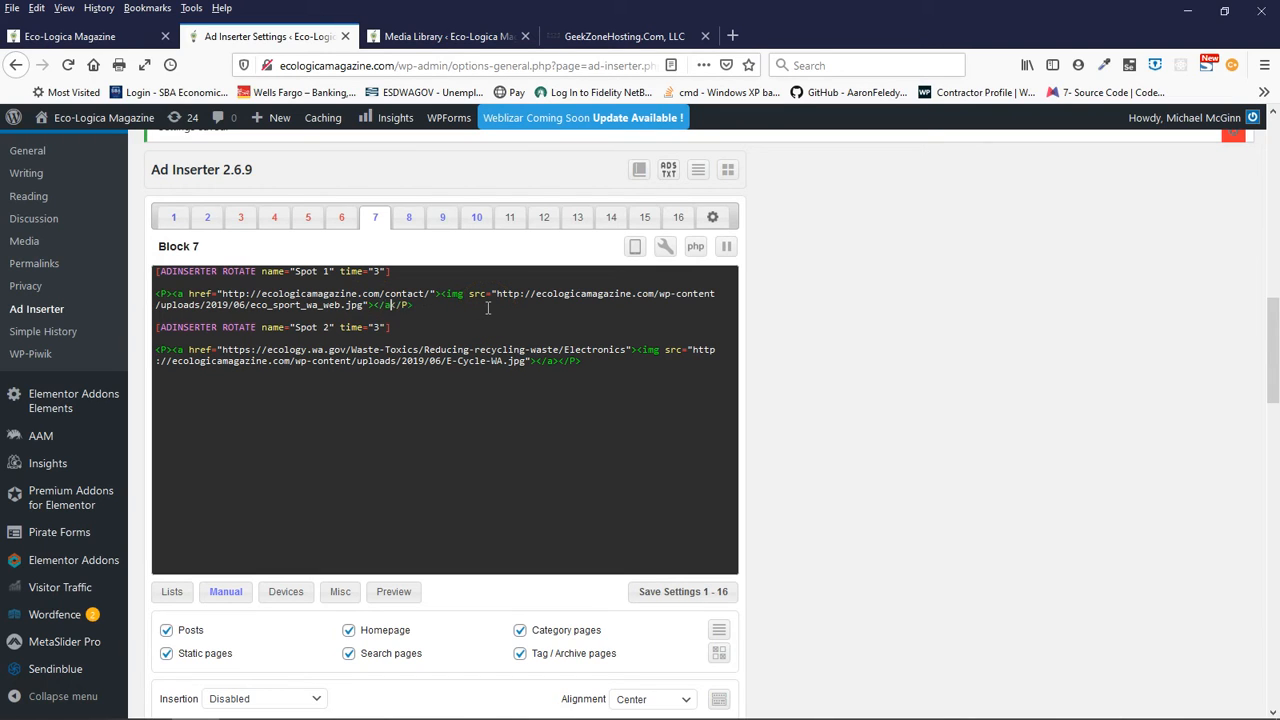
{"action": "left_click", "coordinate": [426, 316]}
{"action": "left_click", "coordinate": [397, 306]}
{"action": "left_click", "coordinate": [440, 293]}
{"action": "left_click", "coordinate": [440, 294]}
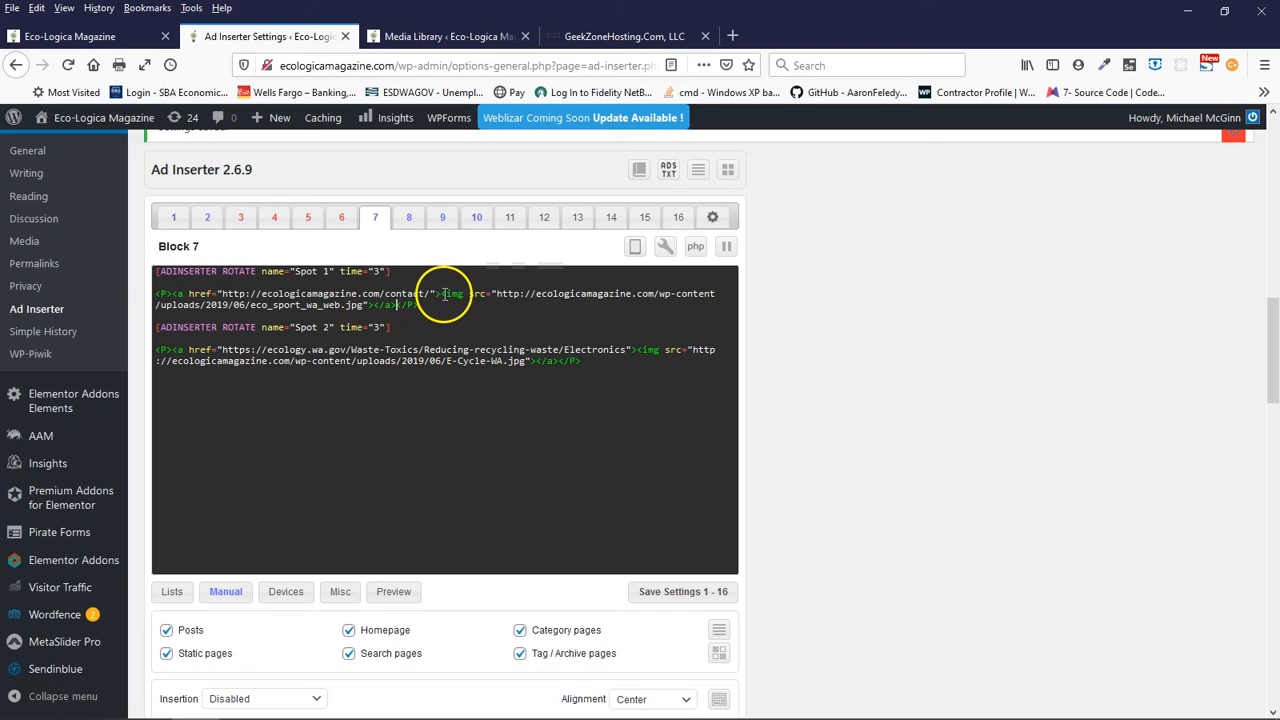
- Examine Block 7's Spot 1 and Spot 2 code, including the rotation names, image tags and closing link and paragraph tags
{"action": "left_click_drag", "start_coordinate": [442, 294], "coordinate": [369, 305]}
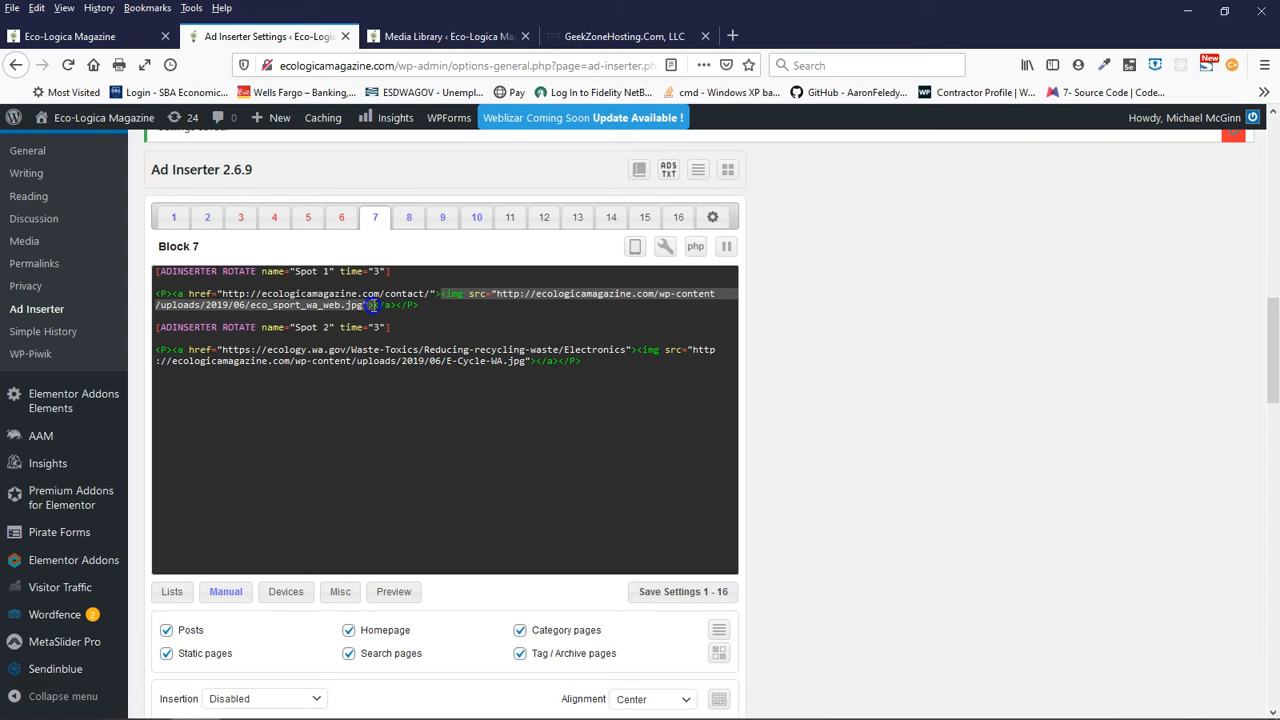
{"action": "left_click", "coordinate": [450, 301]}
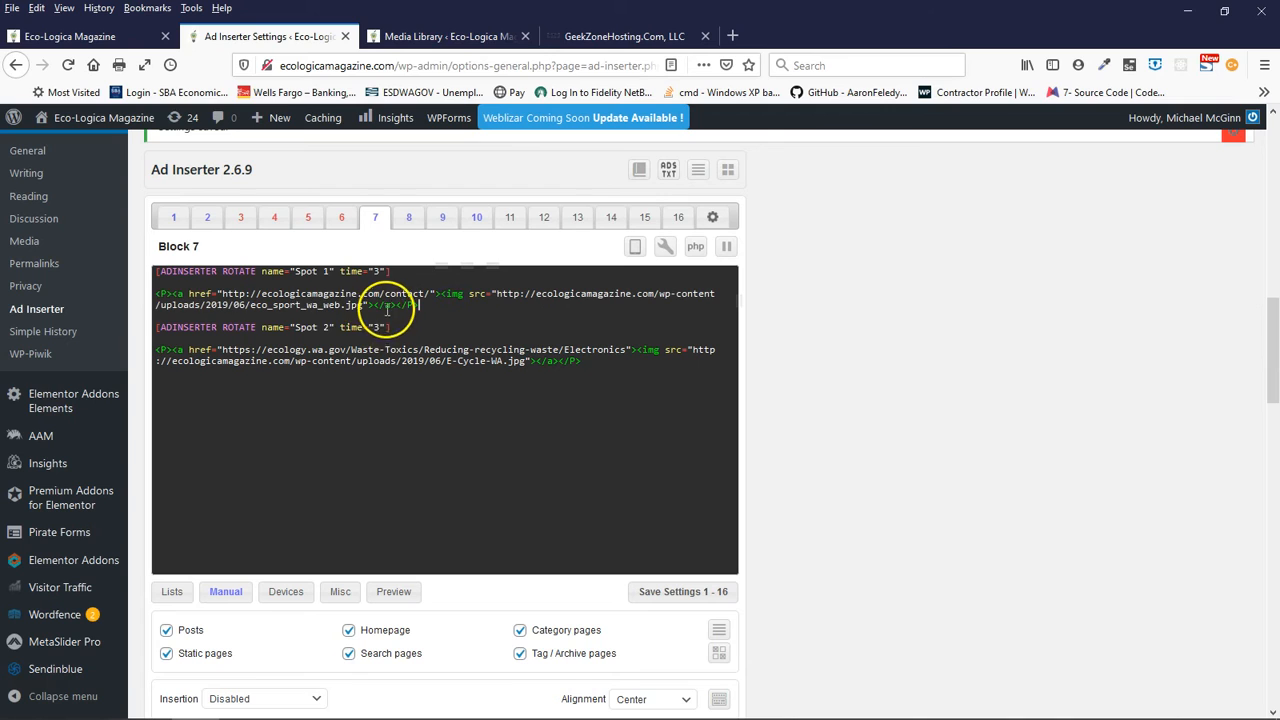
{"action": "left_click", "coordinate": [180, 293]}
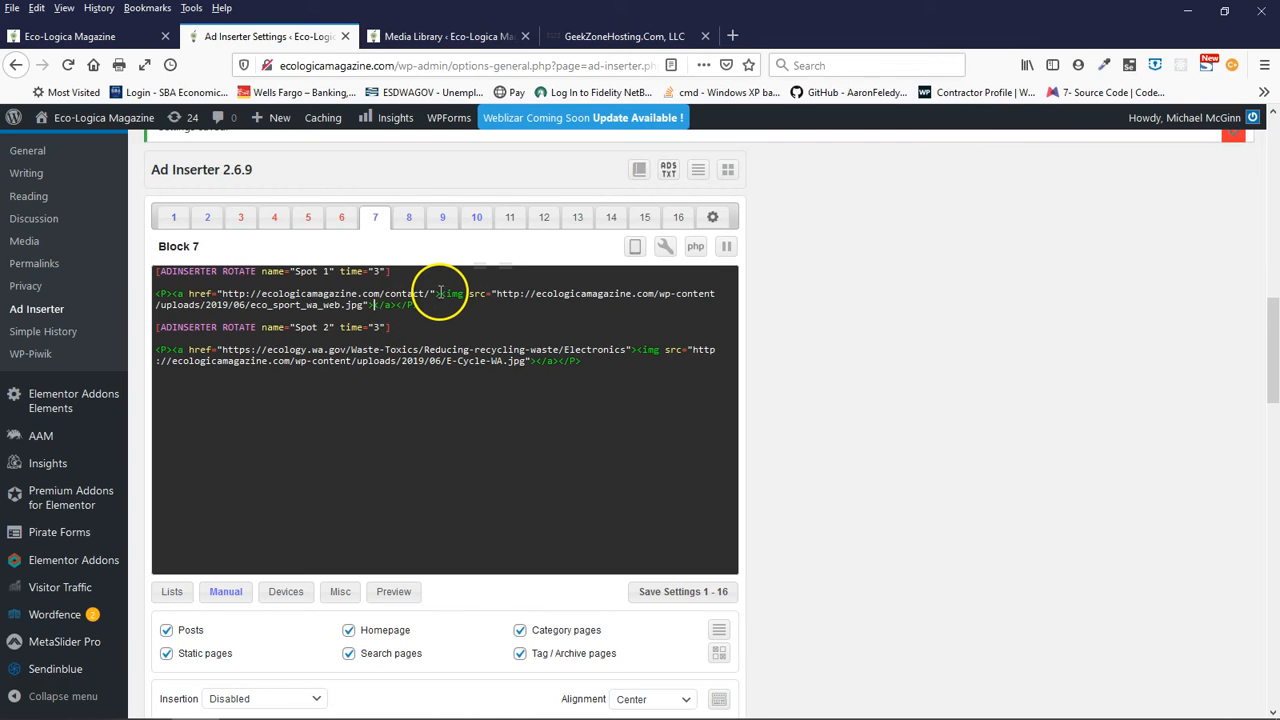
{"action": "left_click", "coordinate": [374, 306]}
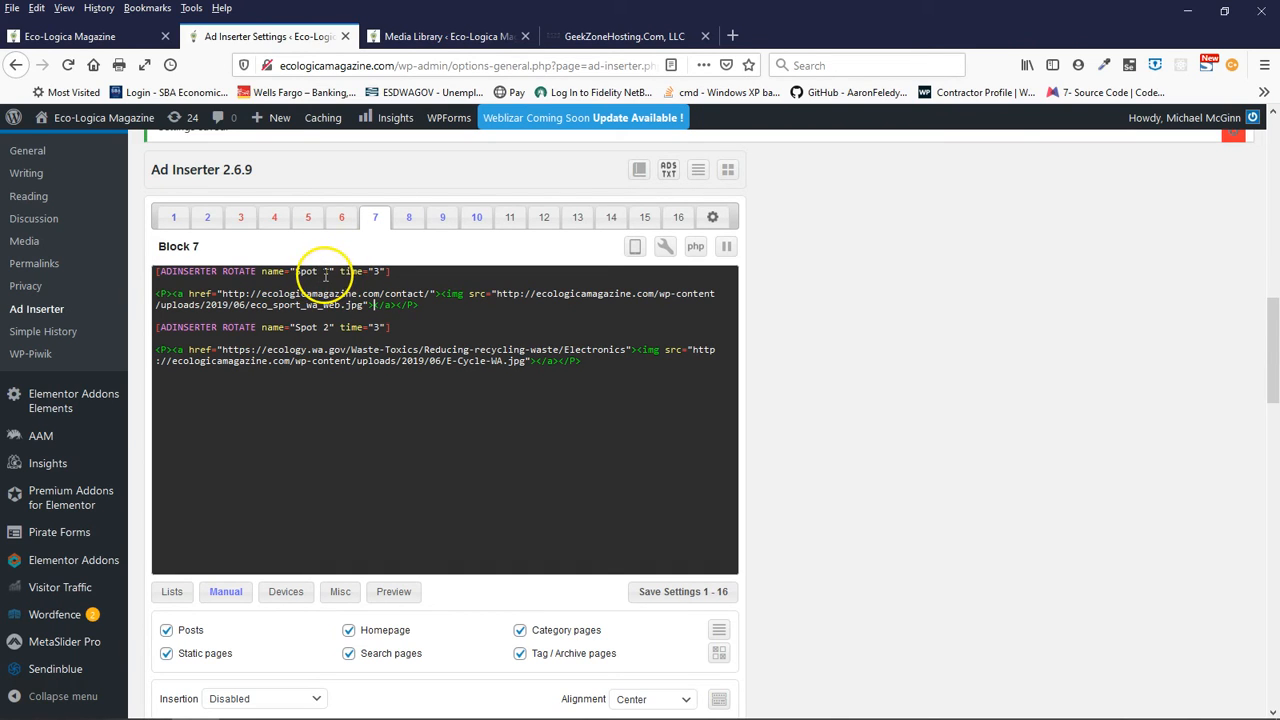
{"action": "left_click_drag", "start_coordinate": [329, 271], "coordinate": [285, 271]}
{"action": "left_click_drag", "start_coordinate": [321, 272], "coordinate": [306, 330]}
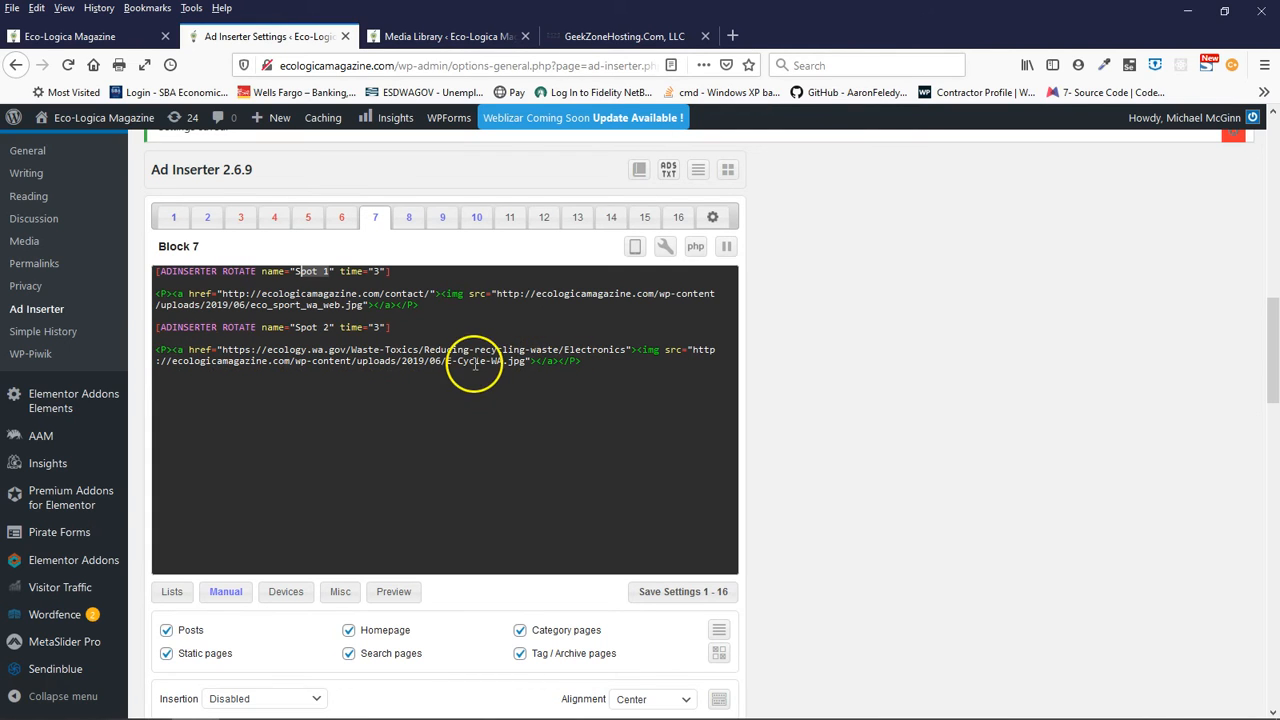
{"action": "left_click", "coordinate": [580, 362]}
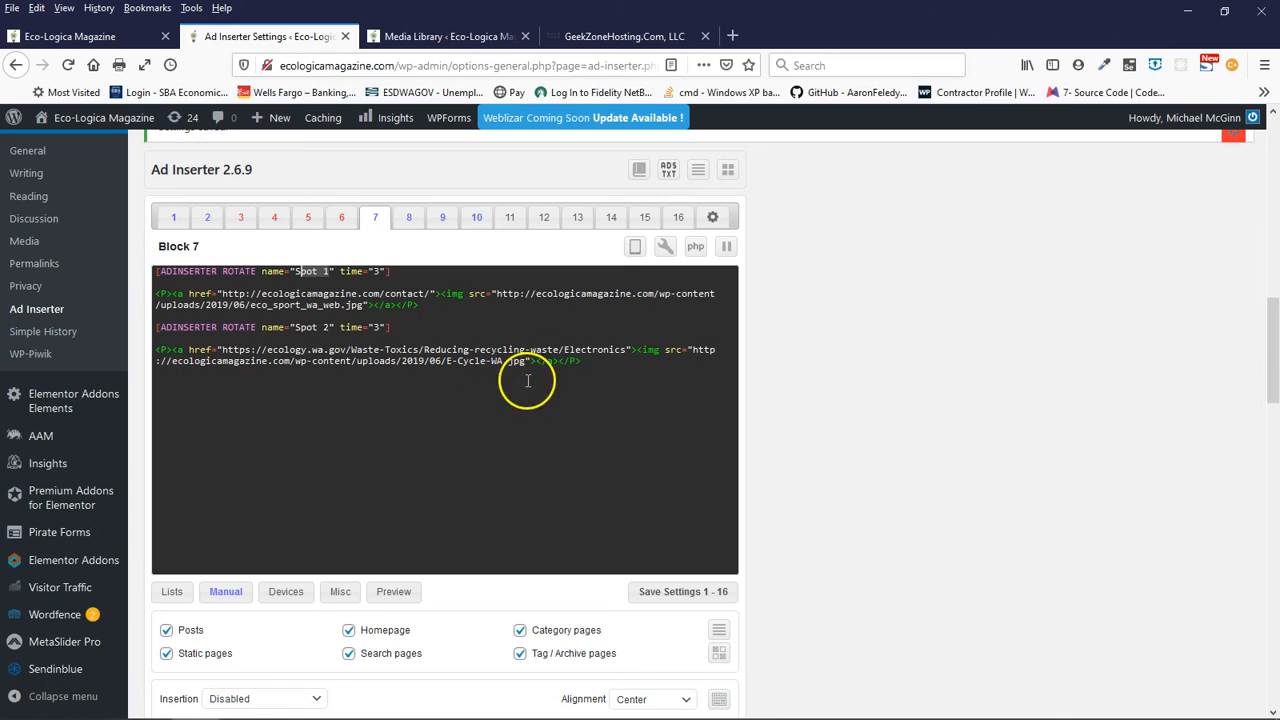
{"action": "left_click", "coordinate": [569, 362]}
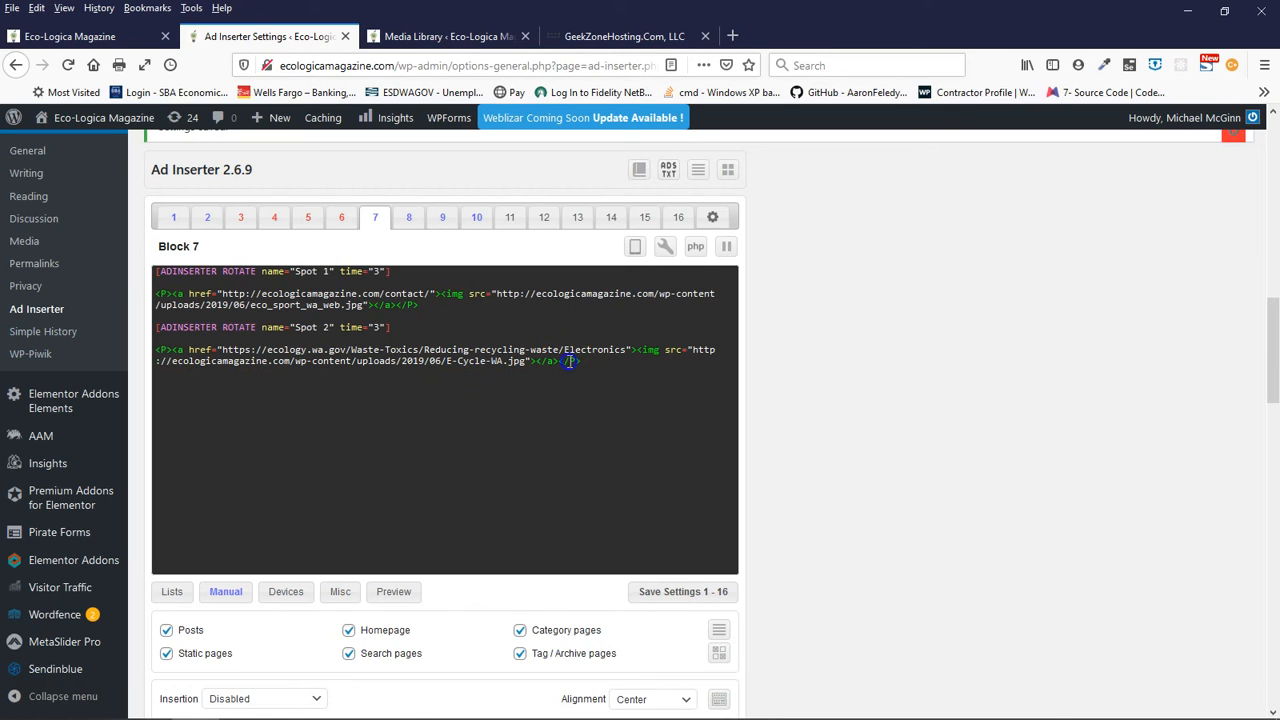
{"action": "left_click", "coordinate": [585, 364]}
{"action": "left_click", "coordinate": [649, 362]}
{"action": "left_click", "coordinate": [535, 360]}
- Duplicate Block 7's Spot 2 code below the existing spots and name the copy "Spot 3"
{"action": "left_click_drag", "start_coordinate": [157, 327], "coordinate": [266, 331]}
{"action": "left_click", "coordinate": [438, 376]}
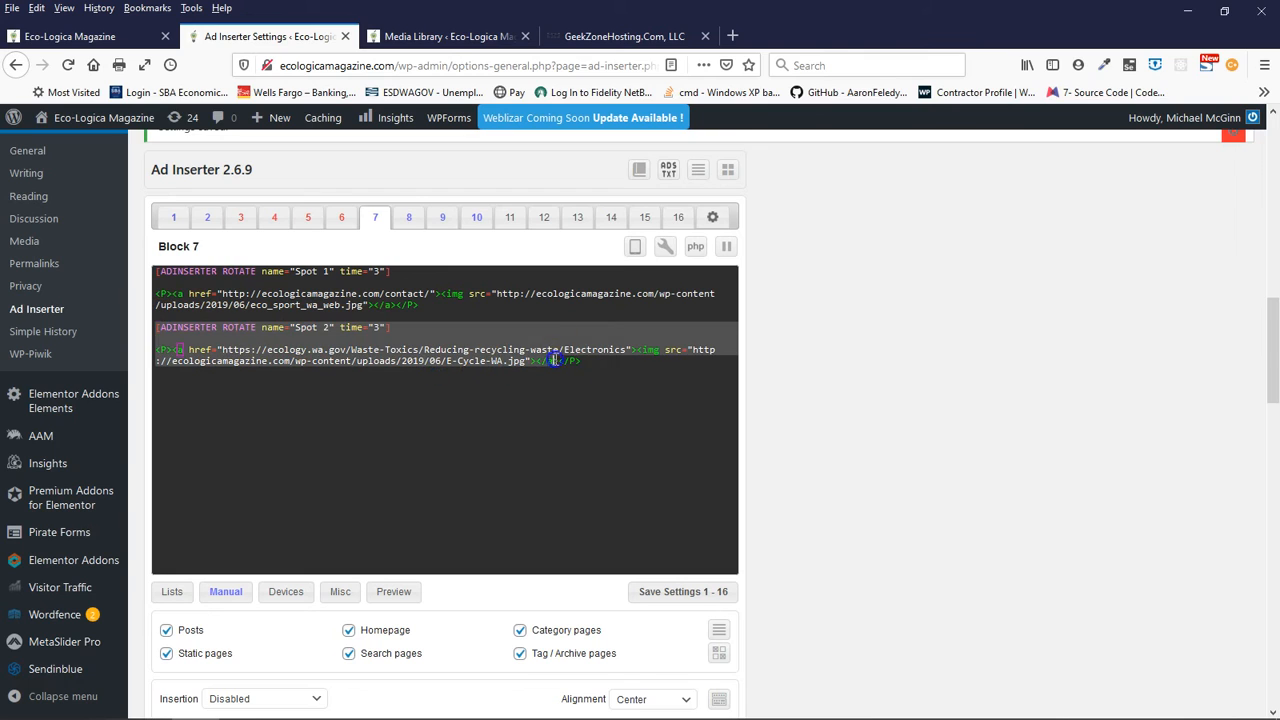
{"action": "right_click", "coordinate": [441, 355]}
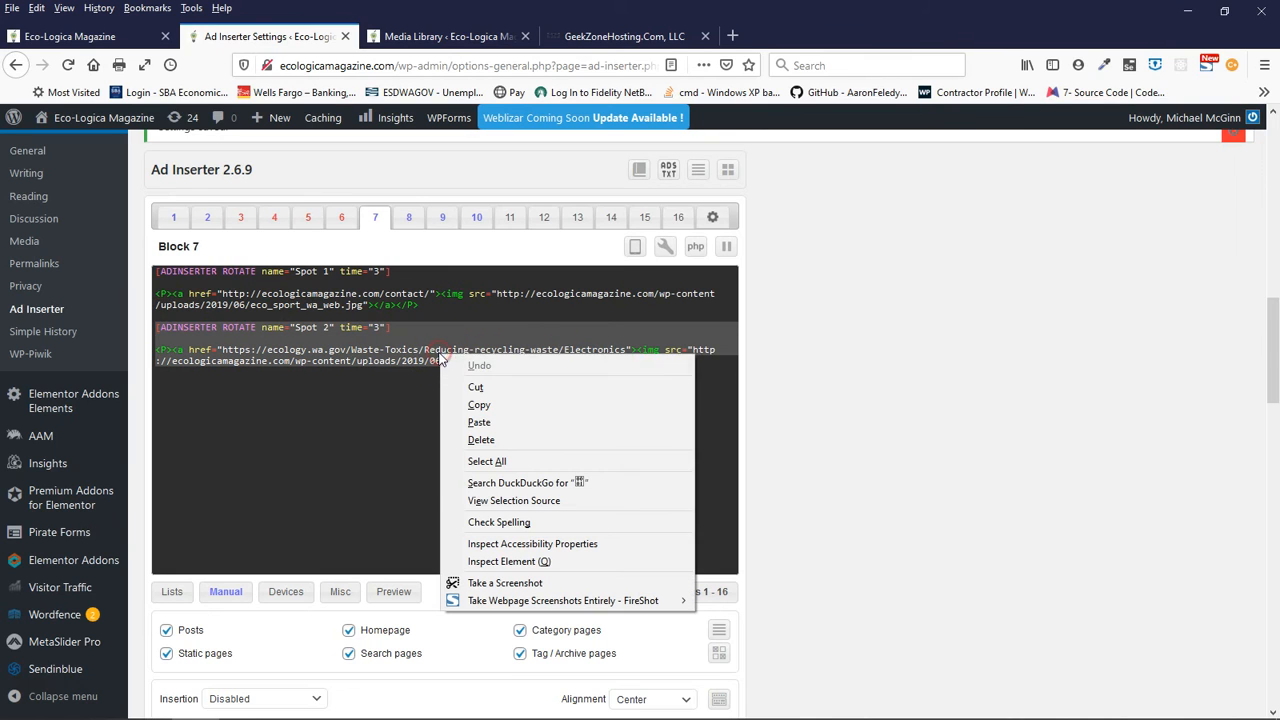
{"action": "left_click", "coordinate": [475, 404]}
{"action": "key", "text": "Return"}
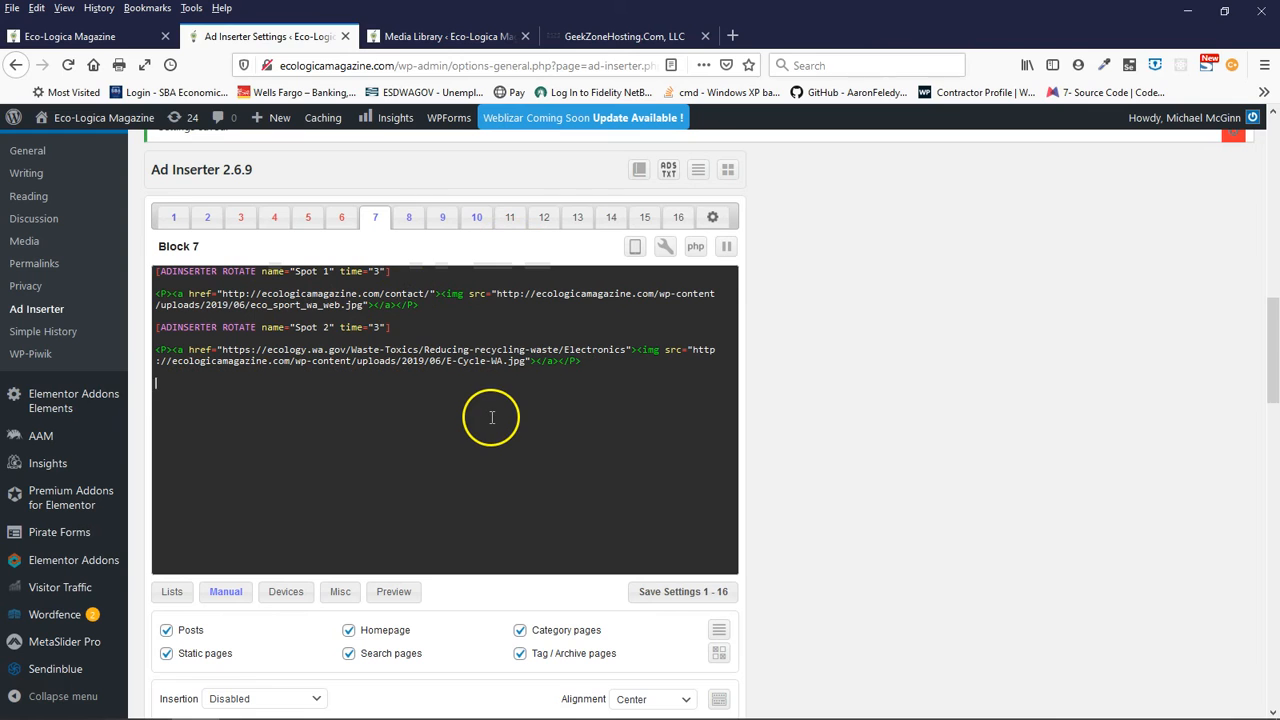
{"action": "right_click", "coordinate": [167, 388]}
{"action": "left_click", "coordinate": [209, 457]}
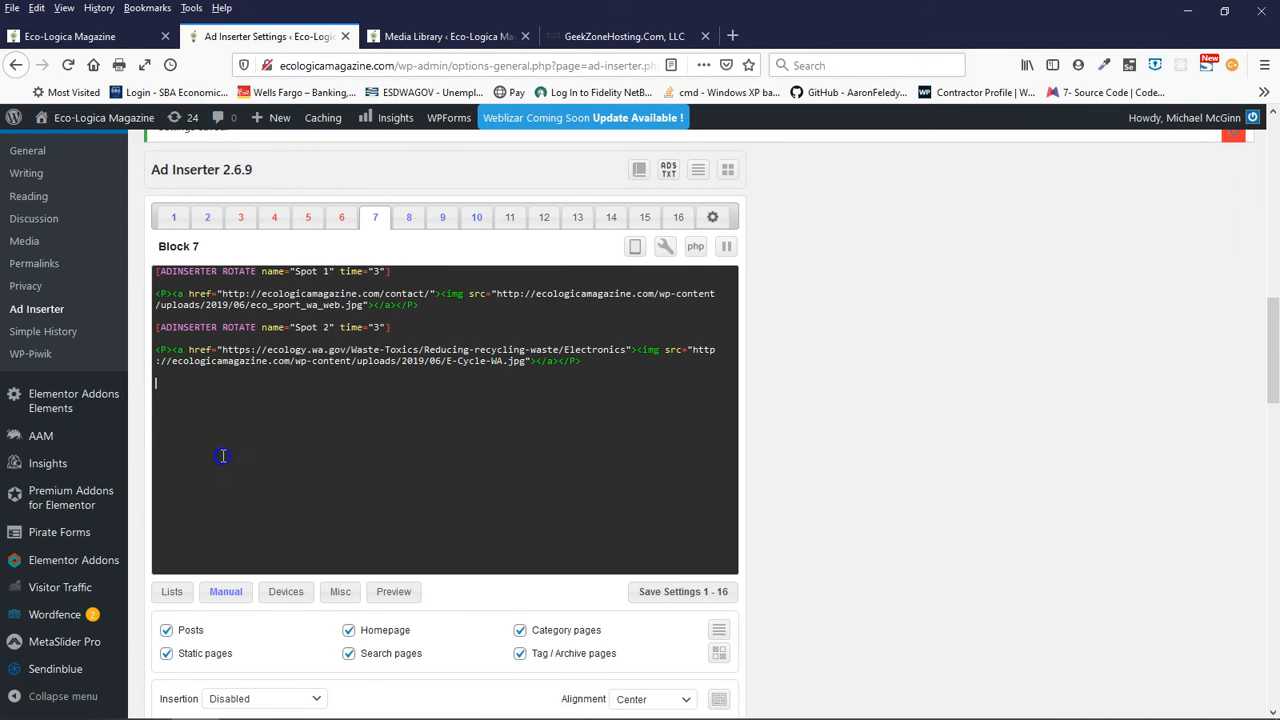
{"action": "double_click", "coordinate": [327, 385]}
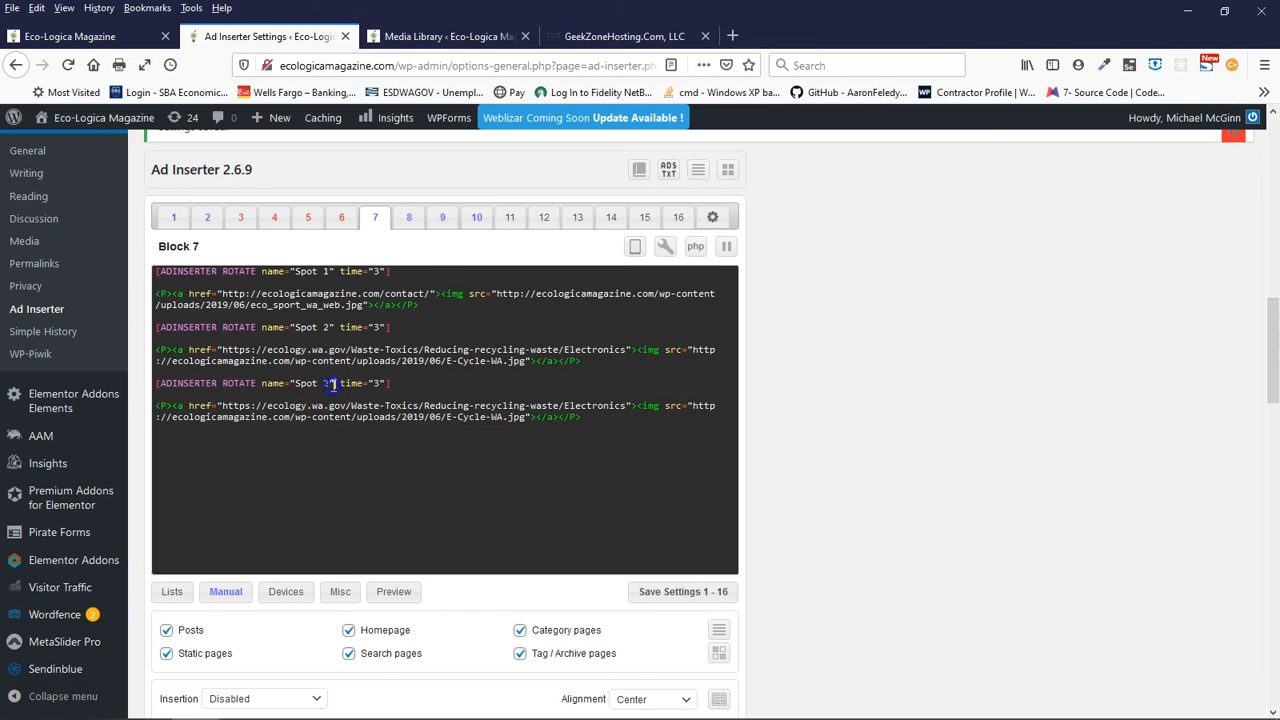
{"action": "type", "text": "3"}
- Delete the E-Cycle-WA.jpg image tag from Spot 3 while keeping its link to the Electronics recycling page
{"action": "left_click_drag", "start_coordinate": [626, 405], "coordinate": [224, 408]}
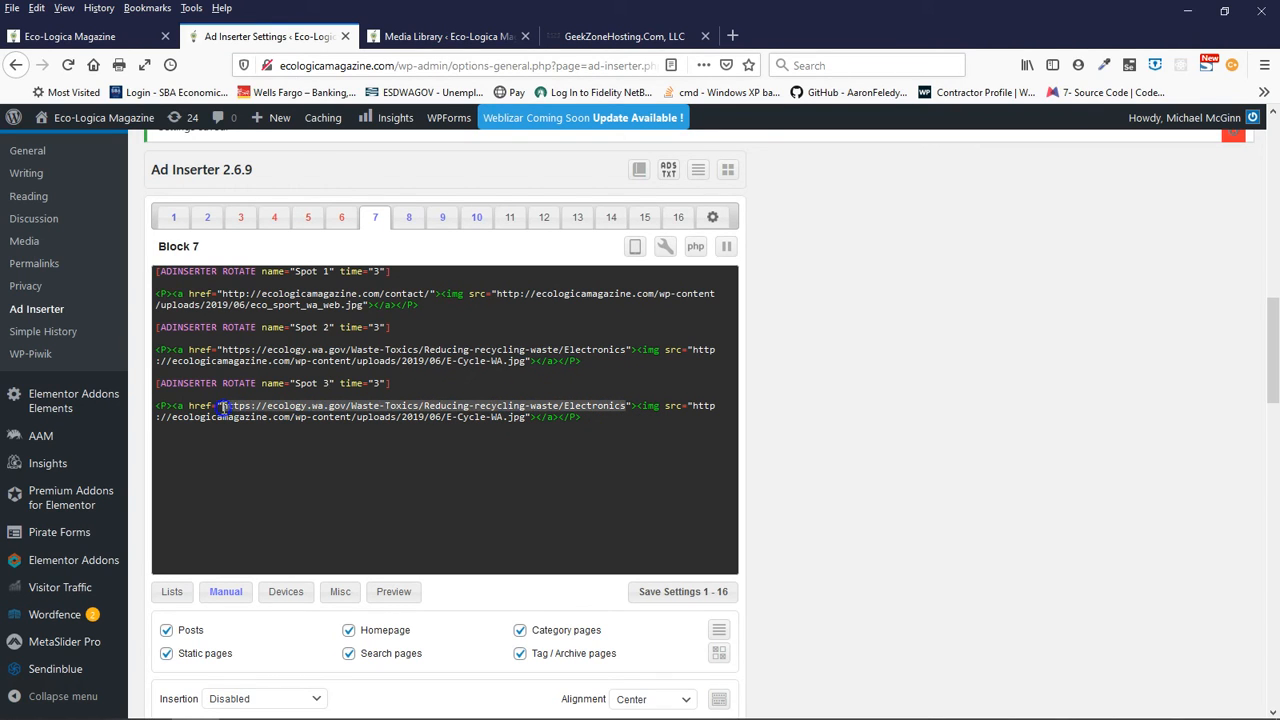
{"action": "left_click", "coordinate": [586, 464]}
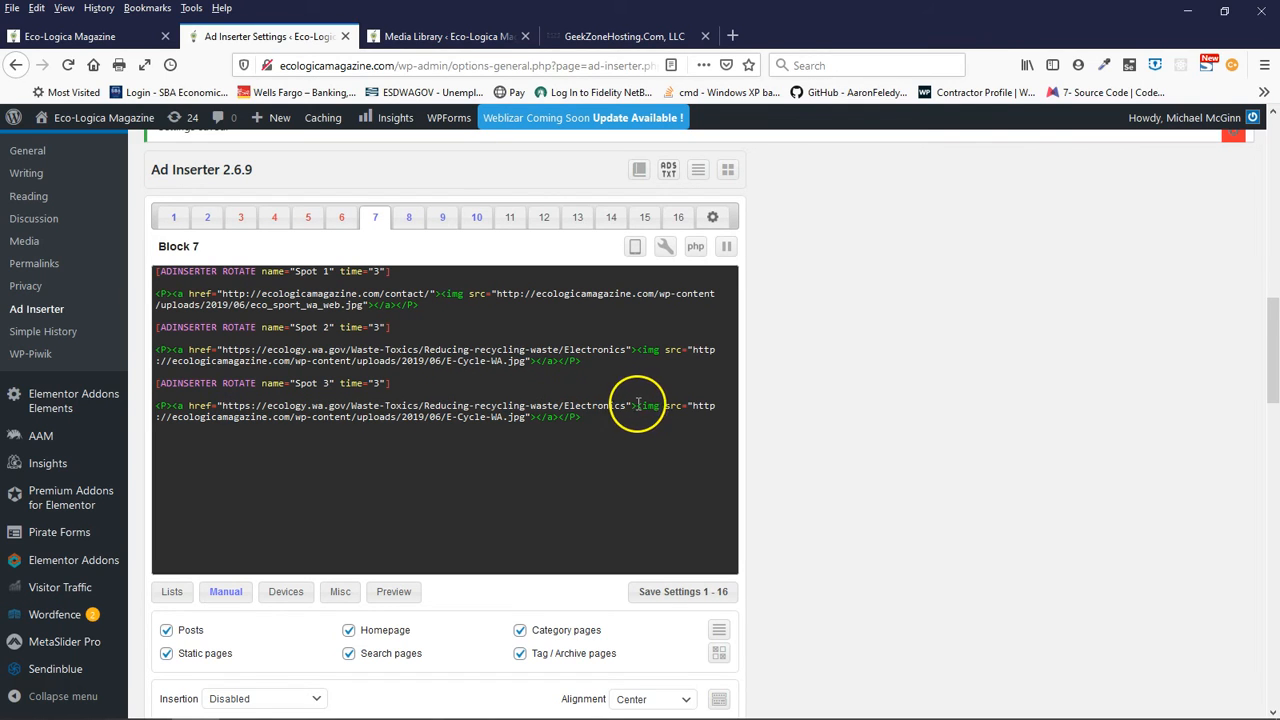
{"action": "left_click_drag", "start_coordinate": [636, 408], "coordinate": [535, 421]}
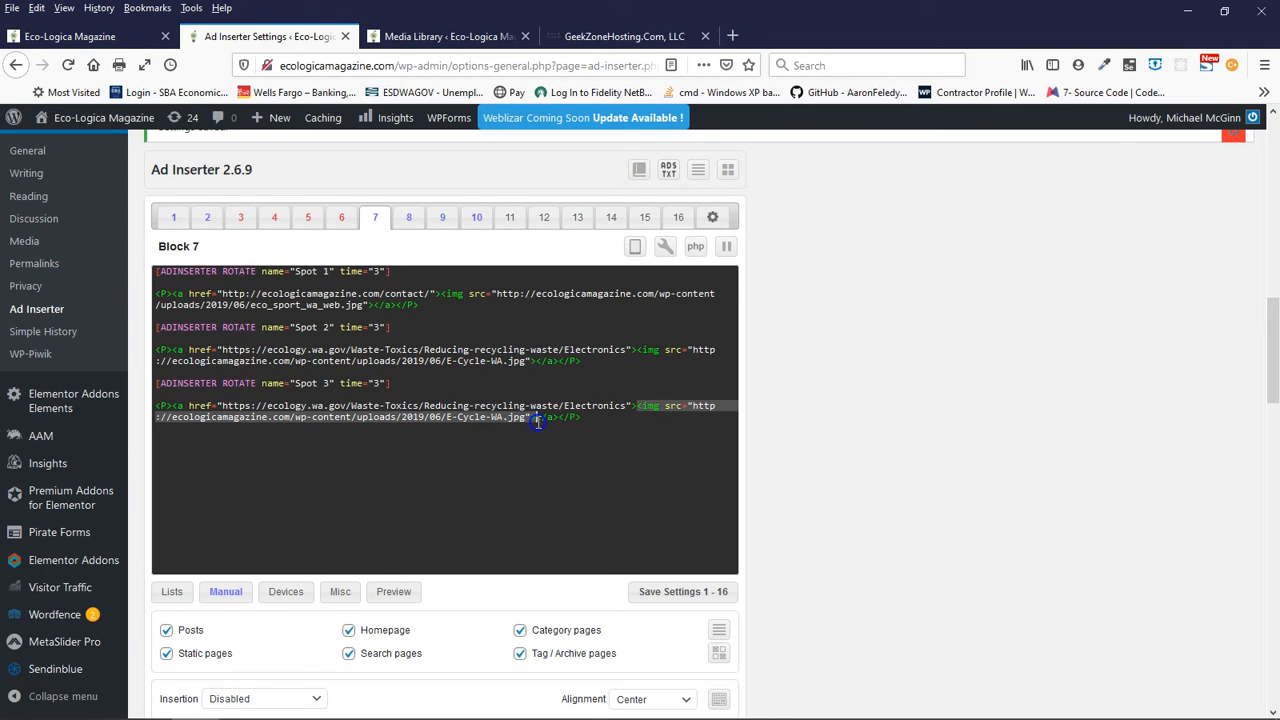
{"action": "left_click", "coordinate": [538, 422]}
{"action": "key", "text": "Delete"}
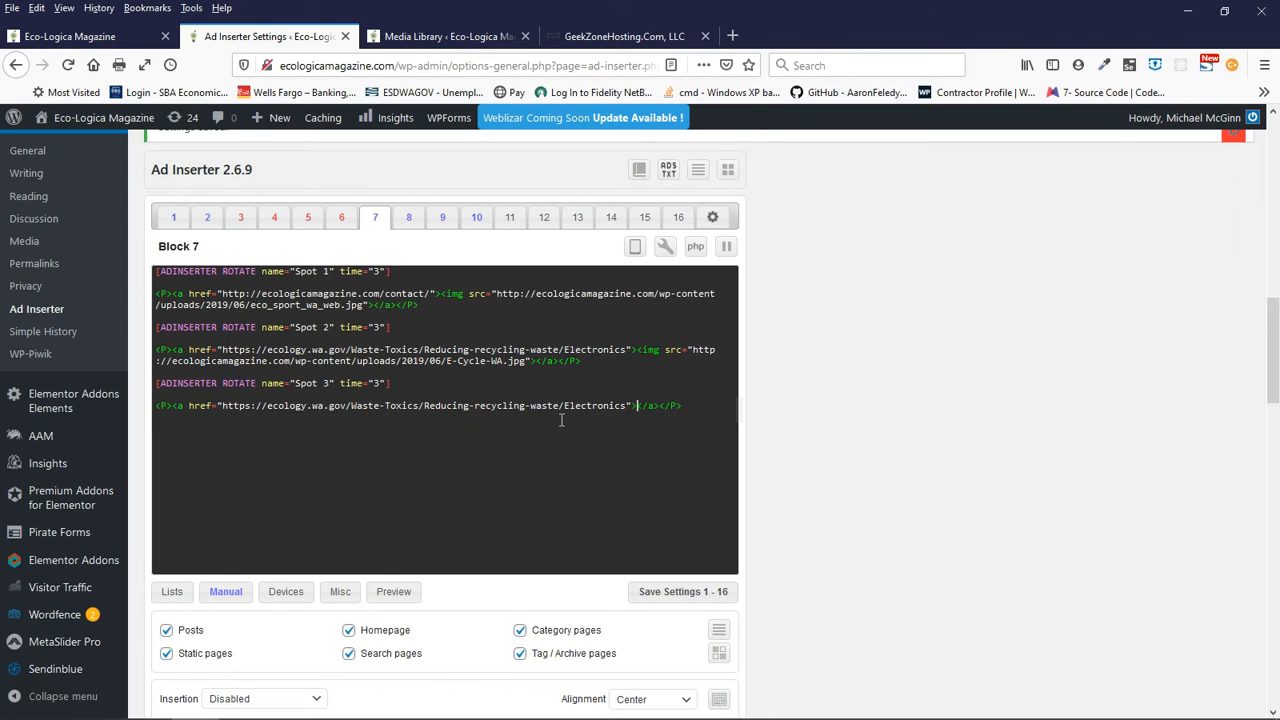
- Enter "Learn all about Recycling Electonics" as Spot 3's link text and save the settings for blocks 1 - 16
{"action": "type", "text": "Learn all about Recycling"}
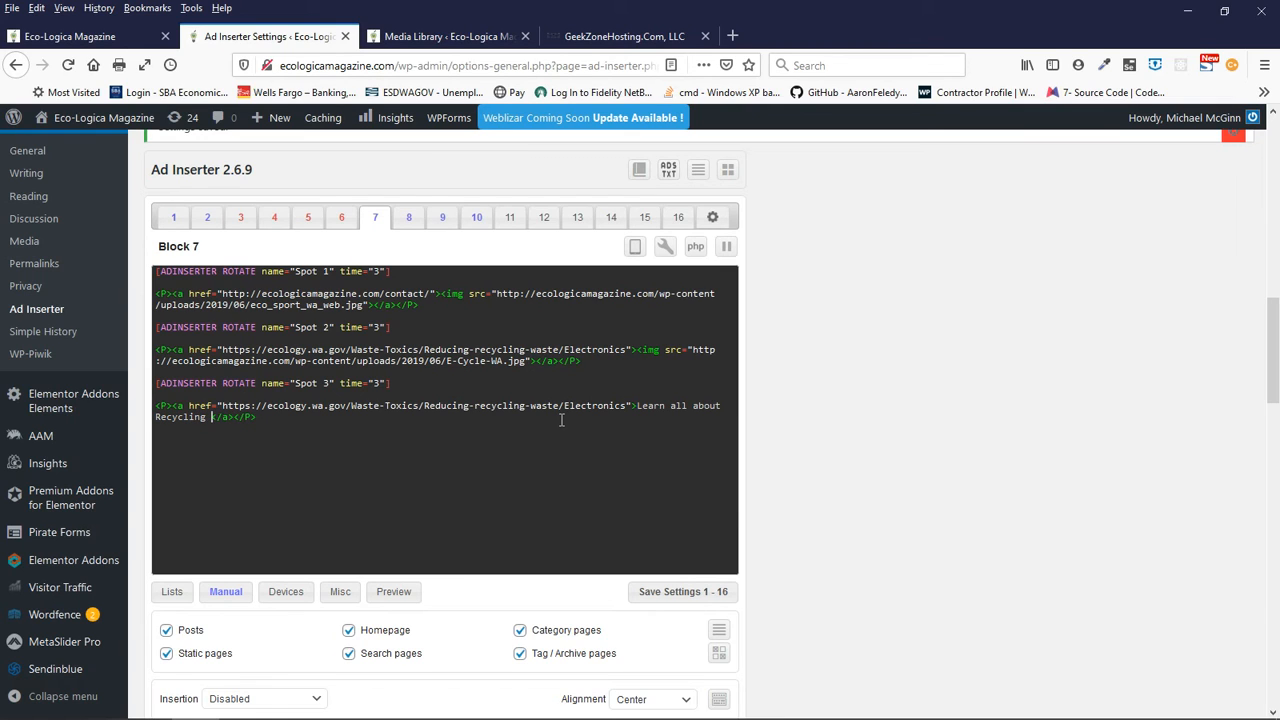
{"action": "type", "text": " Electonics"}
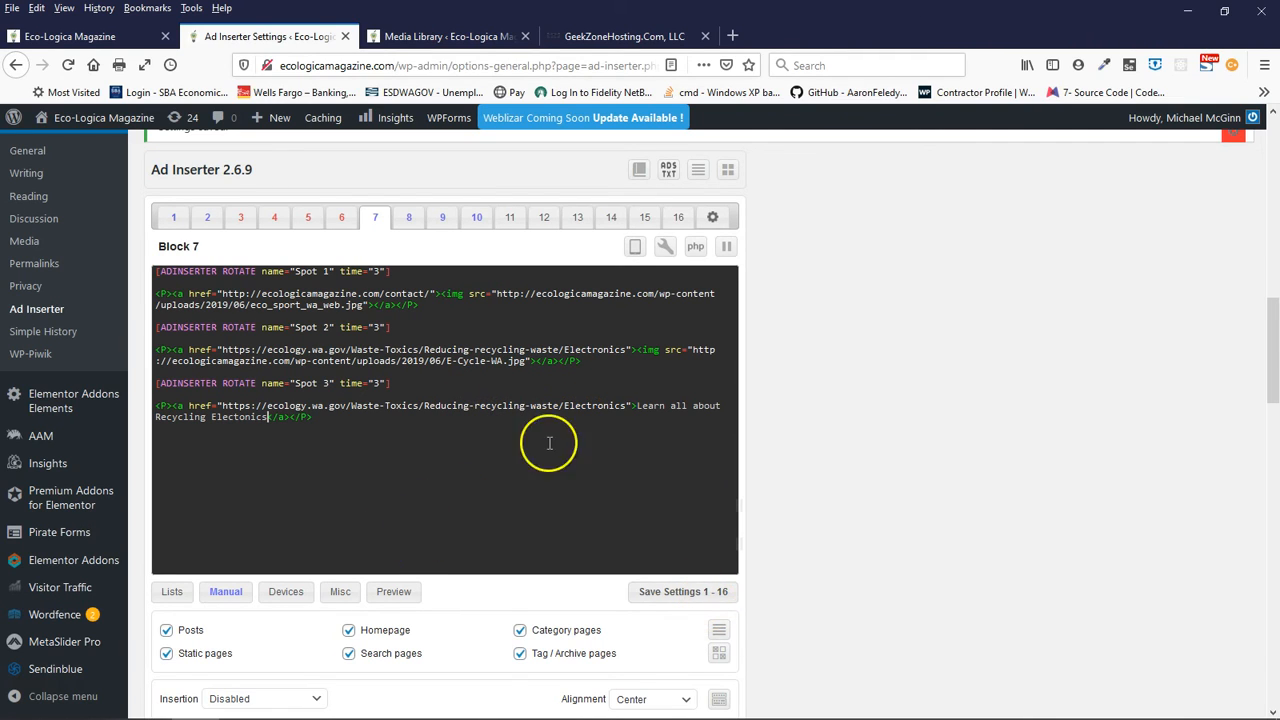
{"action": "left_click", "coordinate": [682, 592]}
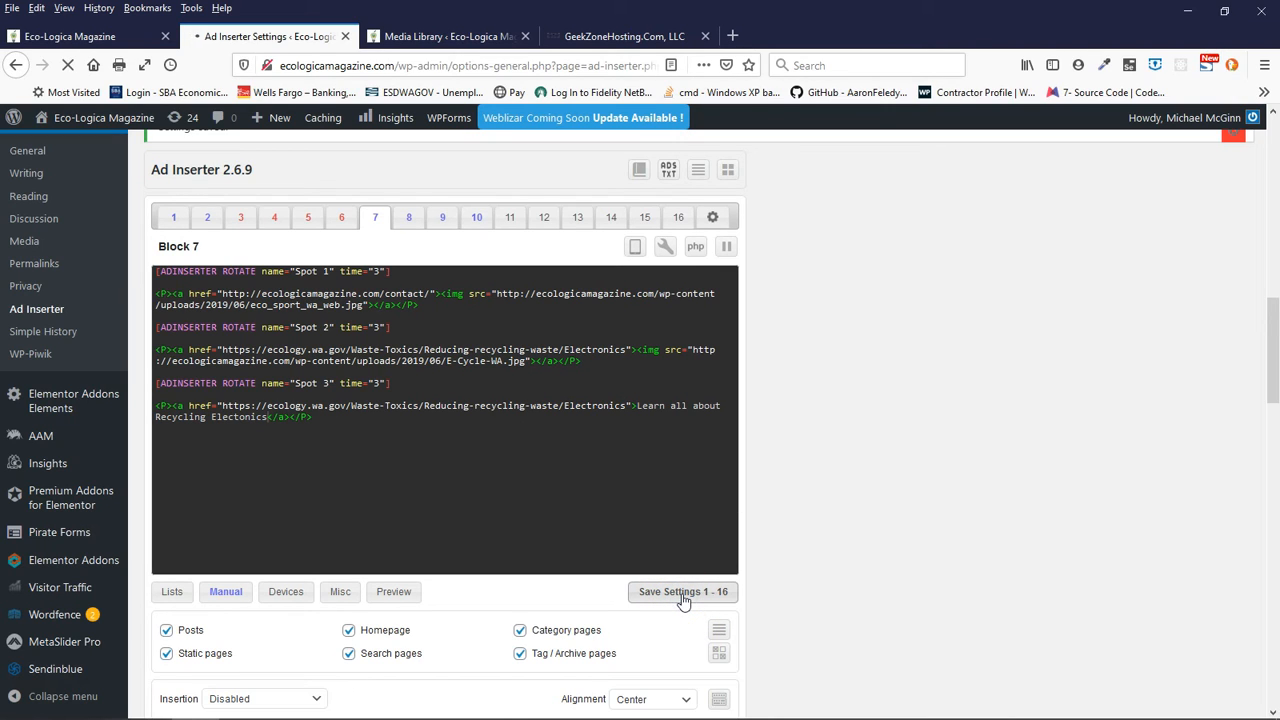
{"action": "left_click", "coordinate": [286, 327]}
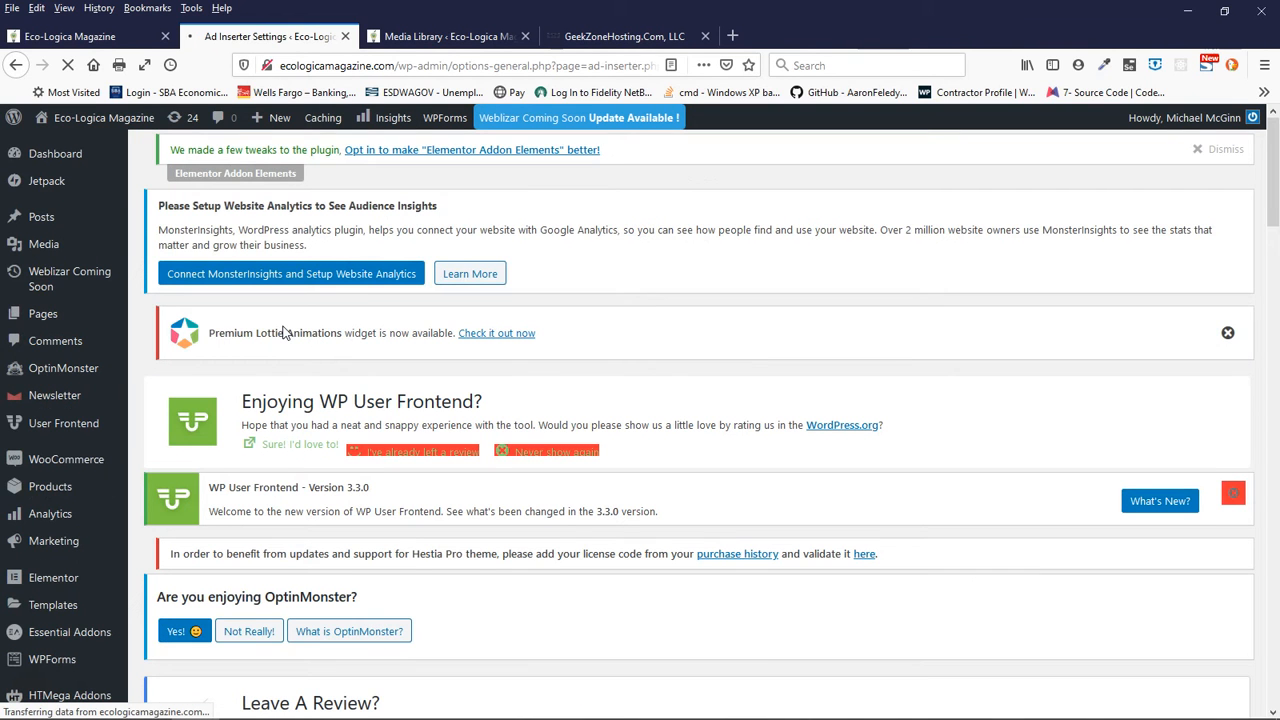
{"action": "scroll", "coordinate": [322, 370], "scroll_direction": "down", "scroll_amount": 15}
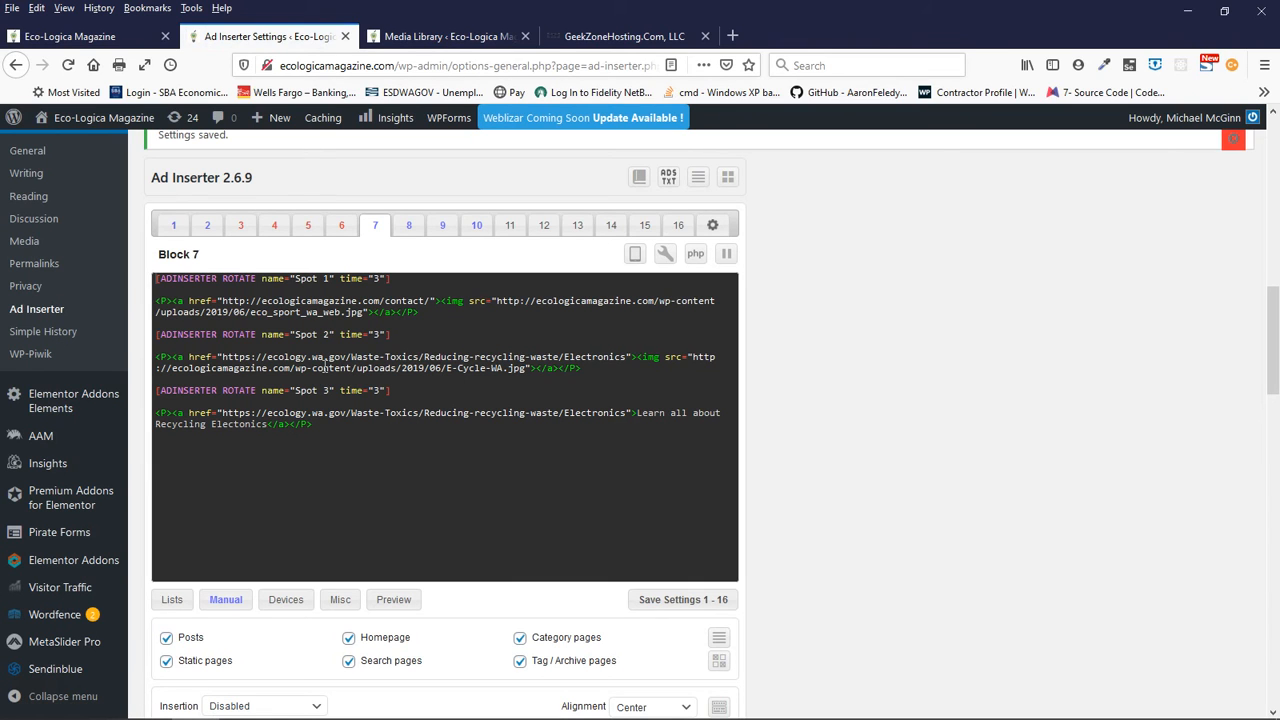
- Reload the Eco-Logica homepage, watch Block 7's spots rotate, and test the E-Cycle ad's link before returning to the homepage
{"action": "left_click", "coordinate": [110, 41]}
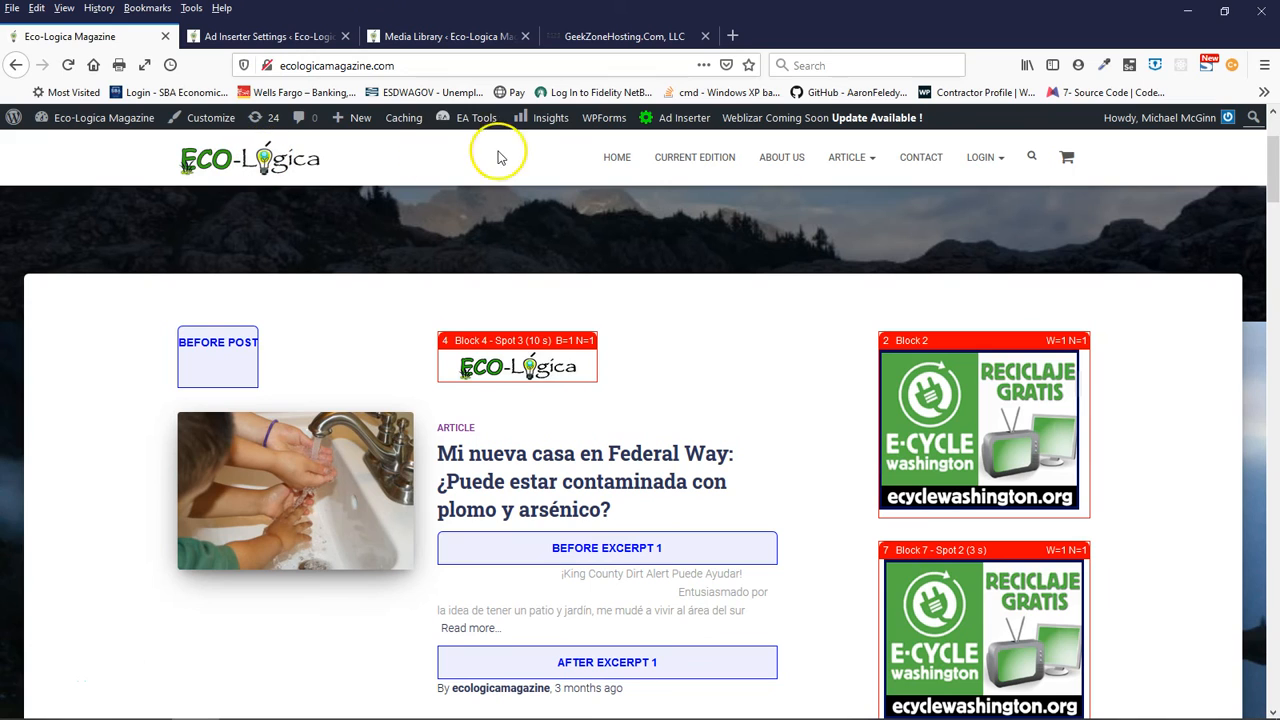
{"action": "left_click", "coordinate": [68, 66]}
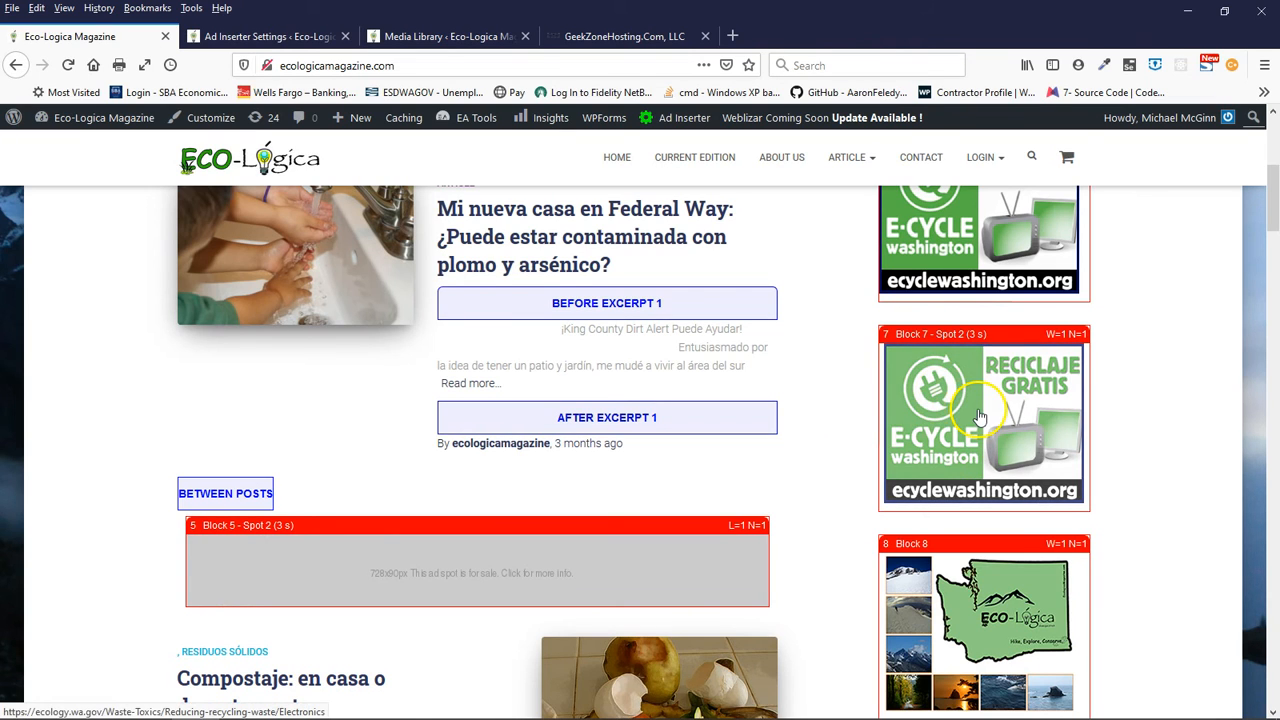
{"action": "left_click", "coordinate": [995, 352]}
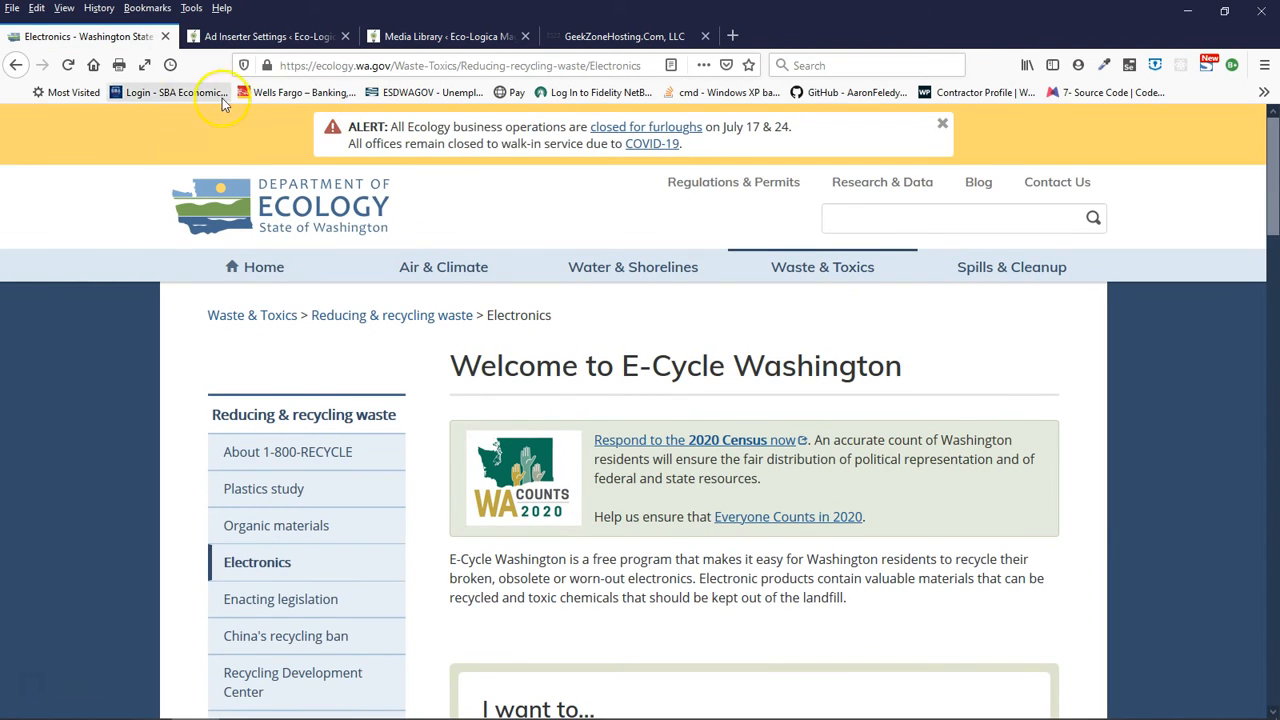
{"action": "left_click", "coordinate": [17, 66]}
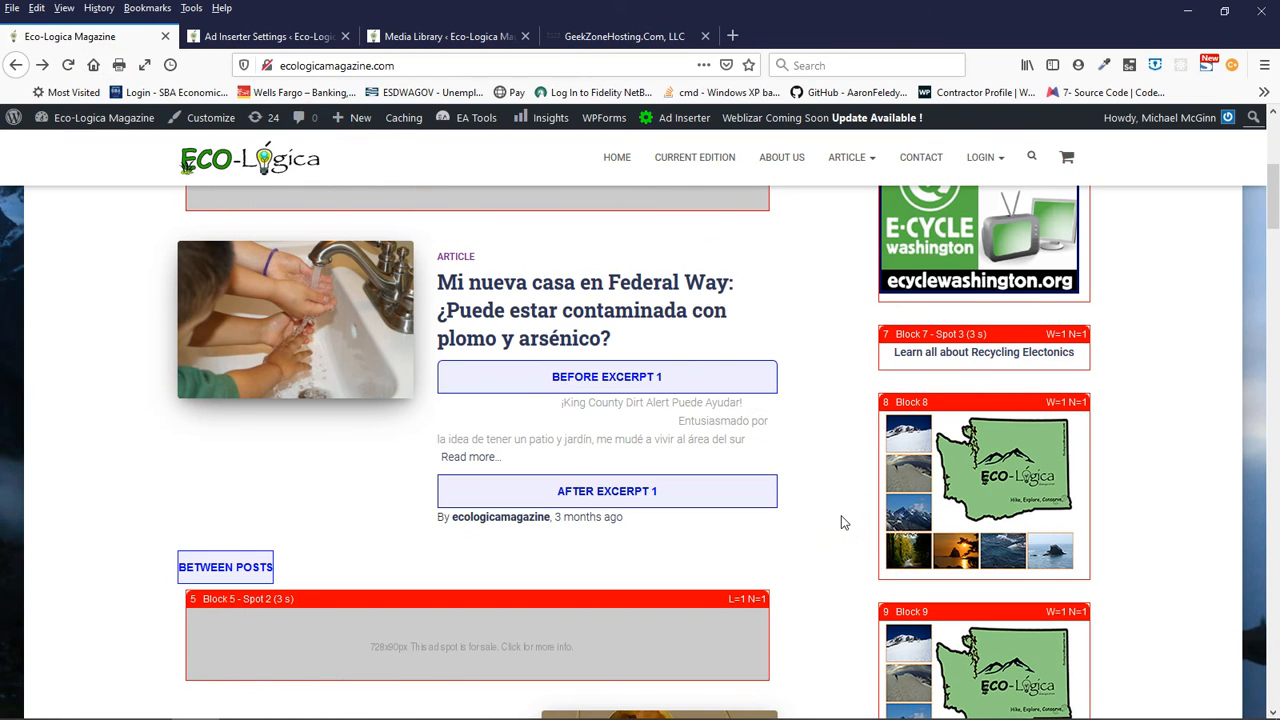
{"action": "scroll", "coordinate": [842, 522], "scroll_direction": "up", "scroll_amount": 2}
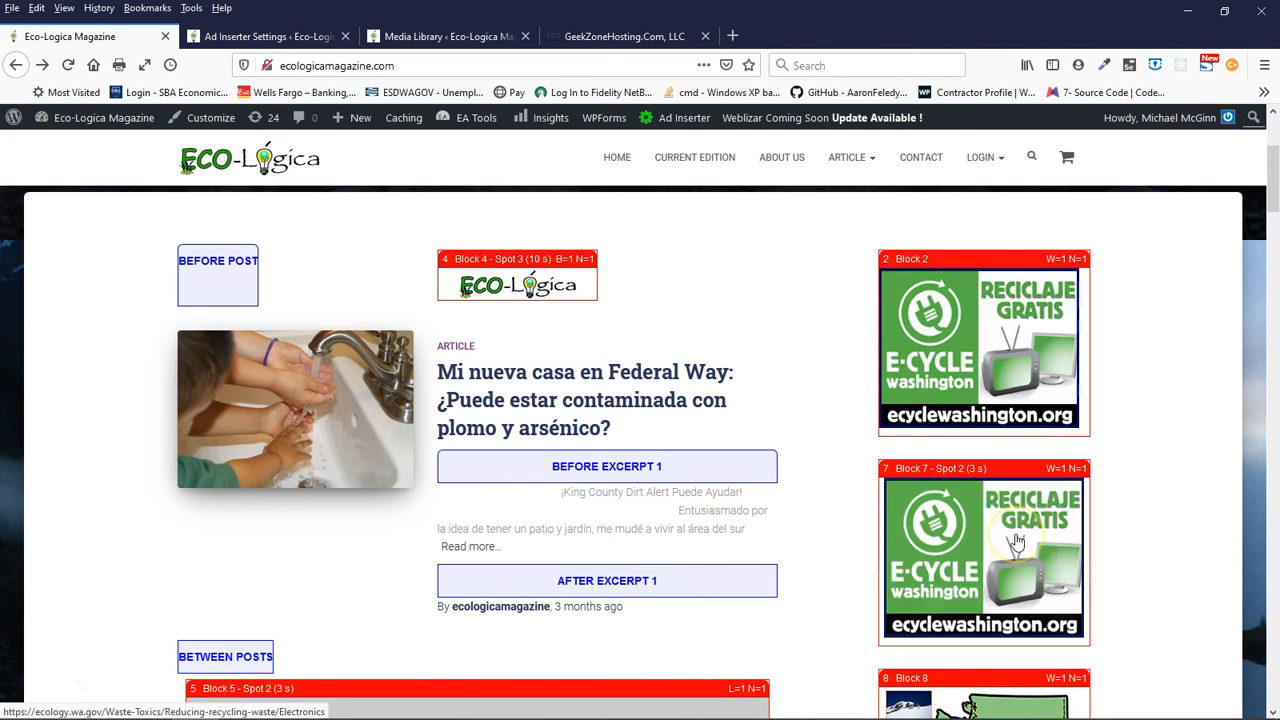
{"action": "left_click", "coordinate": [1038, 568]}
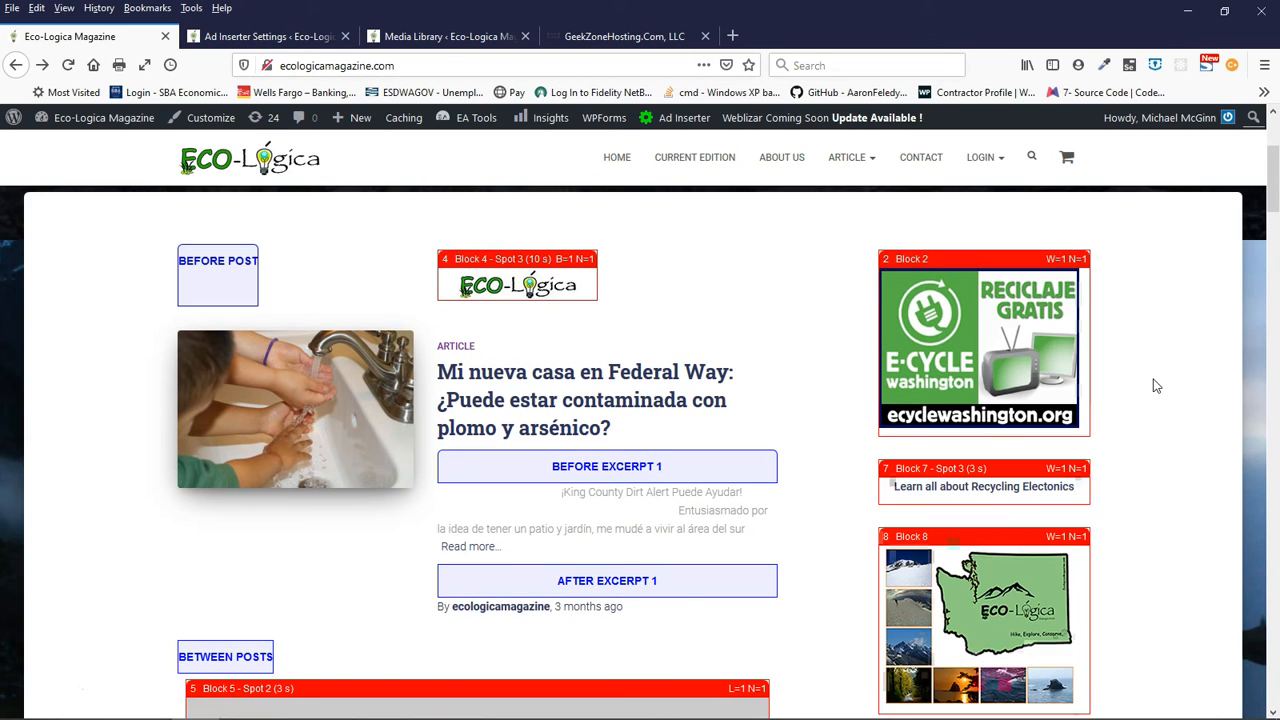
- Examine the Block 5 banners between posts, the sidebar ads along the homepage, and the Block 6 footer banner
{"action": "scroll", "coordinate": [1200, 378], "scroll_direction": "down", "scroll_amount": 10}
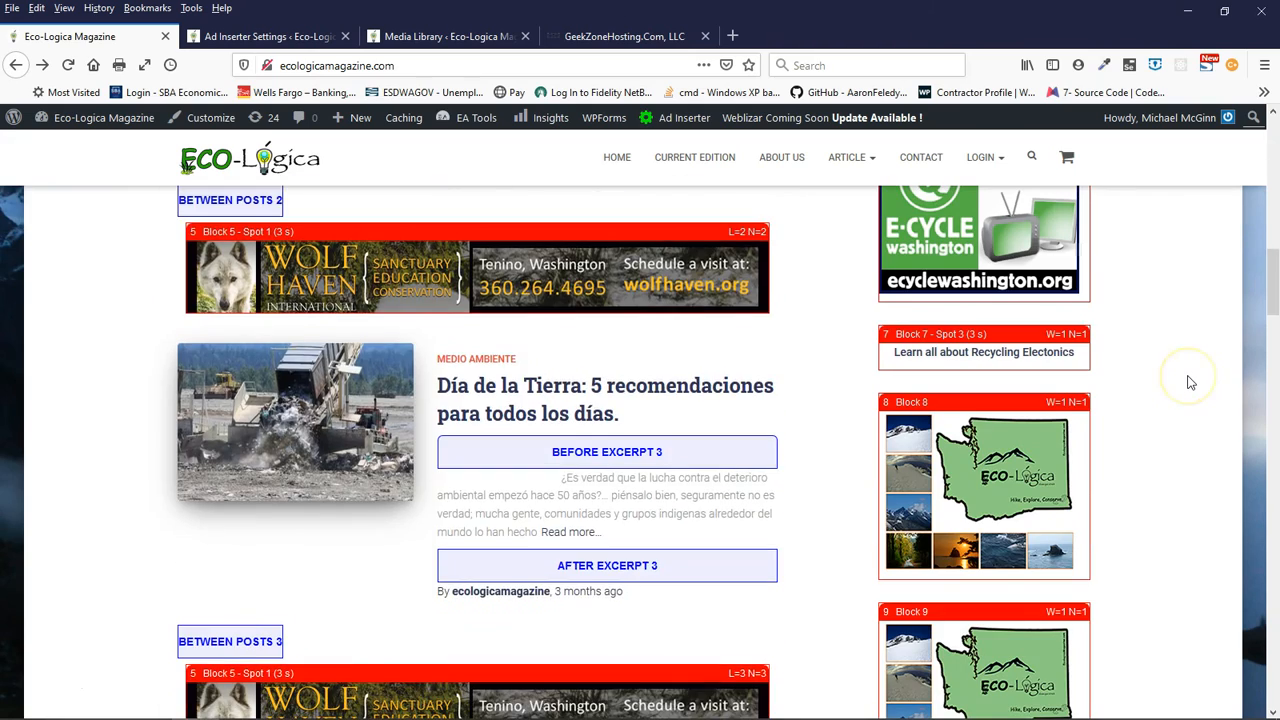
{"action": "scroll", "coordinate": [1190, 383], "scroll_direction": "down", "scroll_amount": 10}
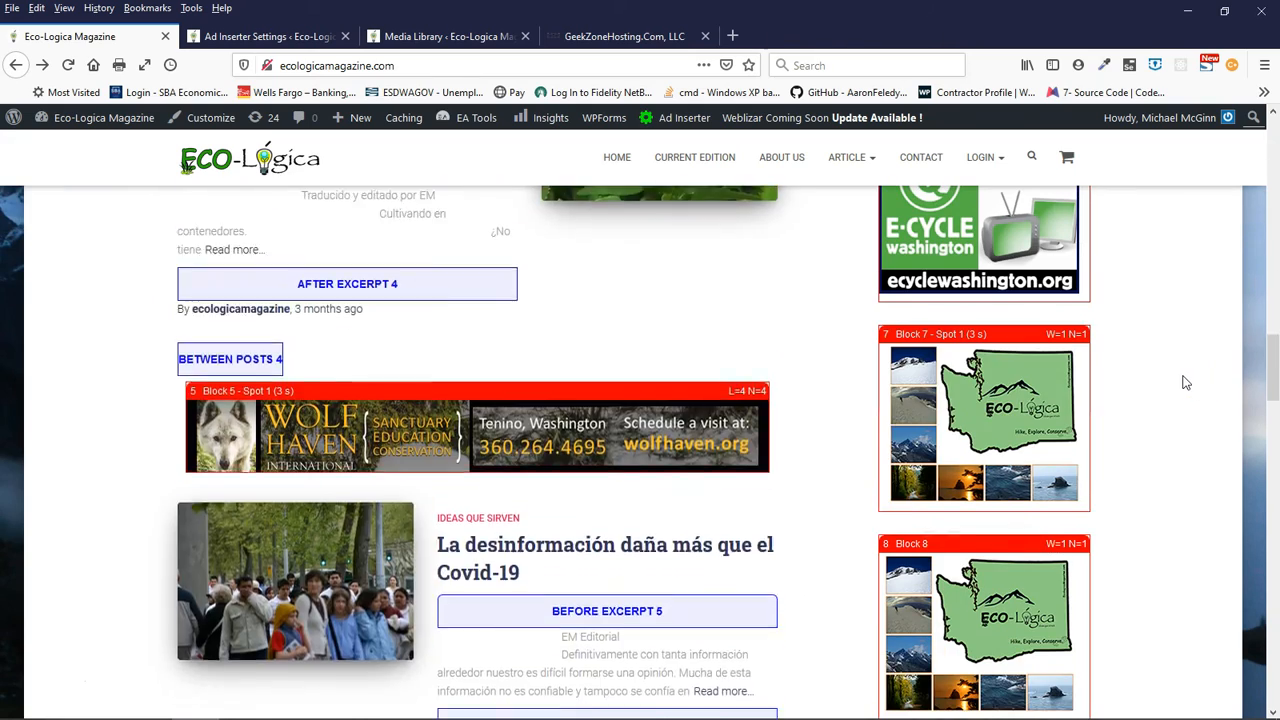
{"action": "scroll", "coordinate": [1153, 383], "scroll_direction": "down", "scroll_amount": 15}
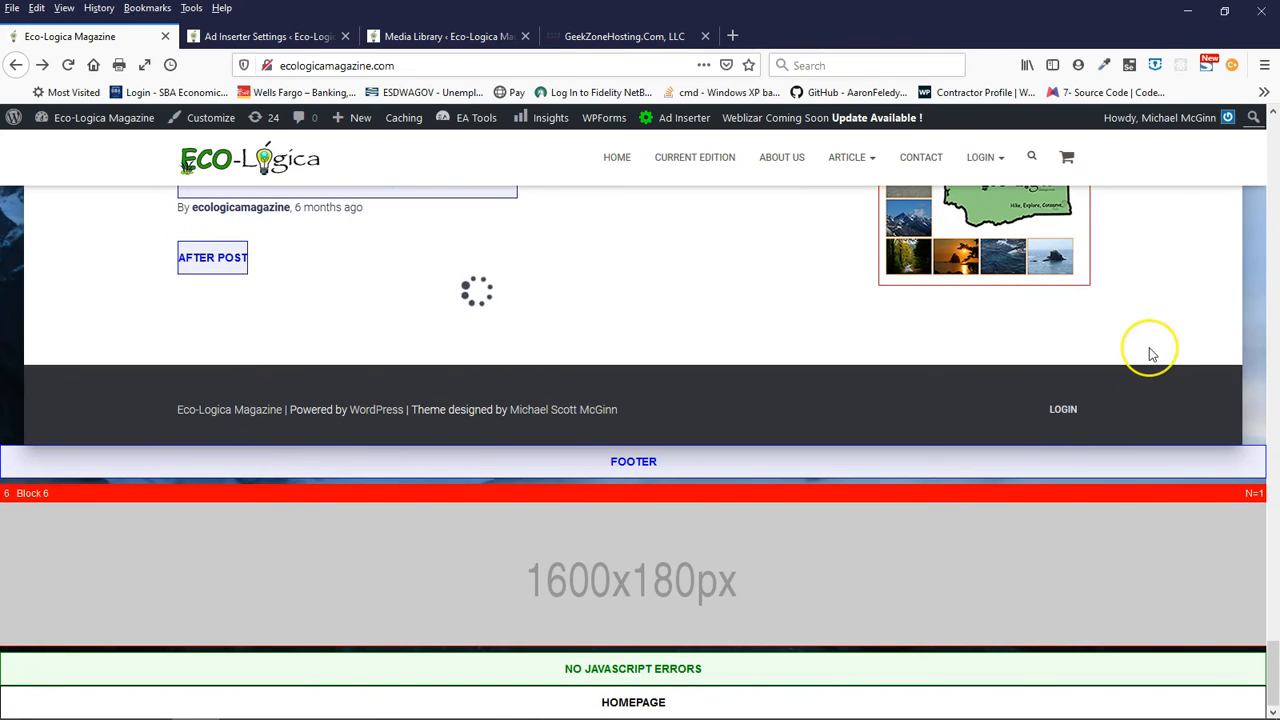
{"action": "scroll", "coordinate": [1149, 354], "scroll_direction": "up", "scroll_amount": 3}
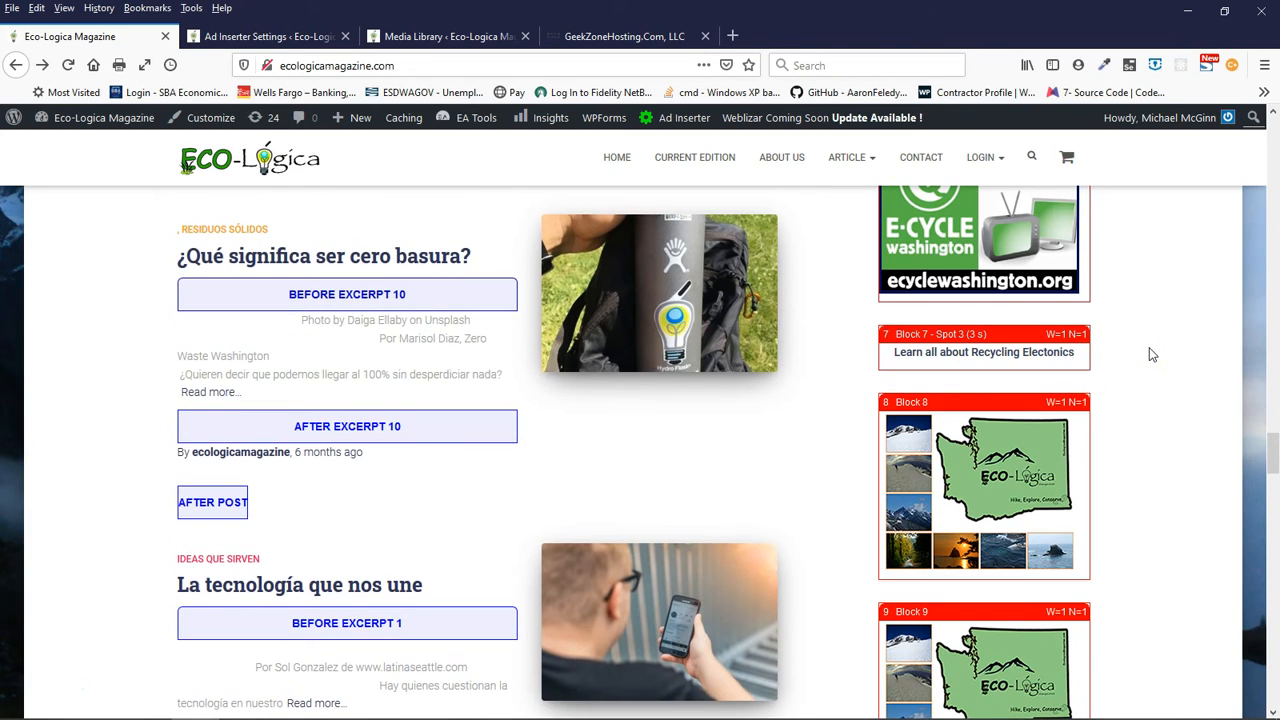
{"action": "scroll", "coordinate": [1150, 354], "scroll_direction": "down", "scroll_amount": 16}
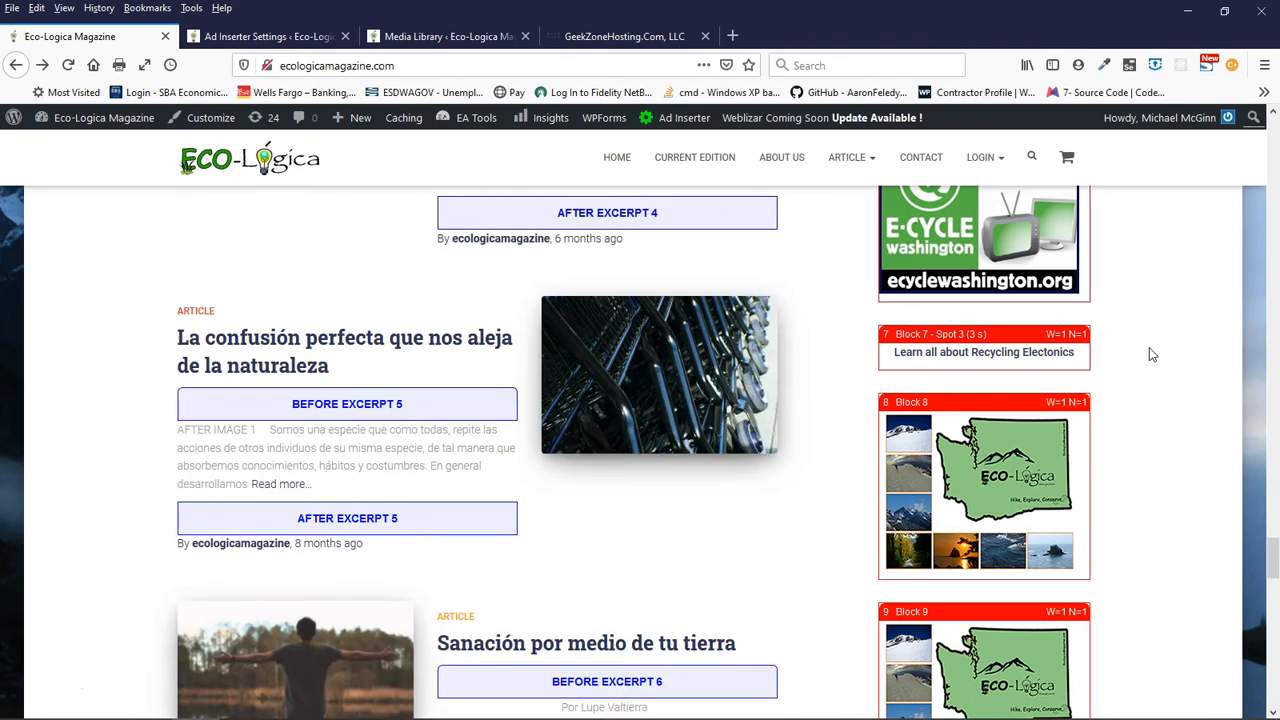
{"action": "scroll", "coordinate": [1150, 354], "scroll_direction": "down", "scroll_amount": 15}
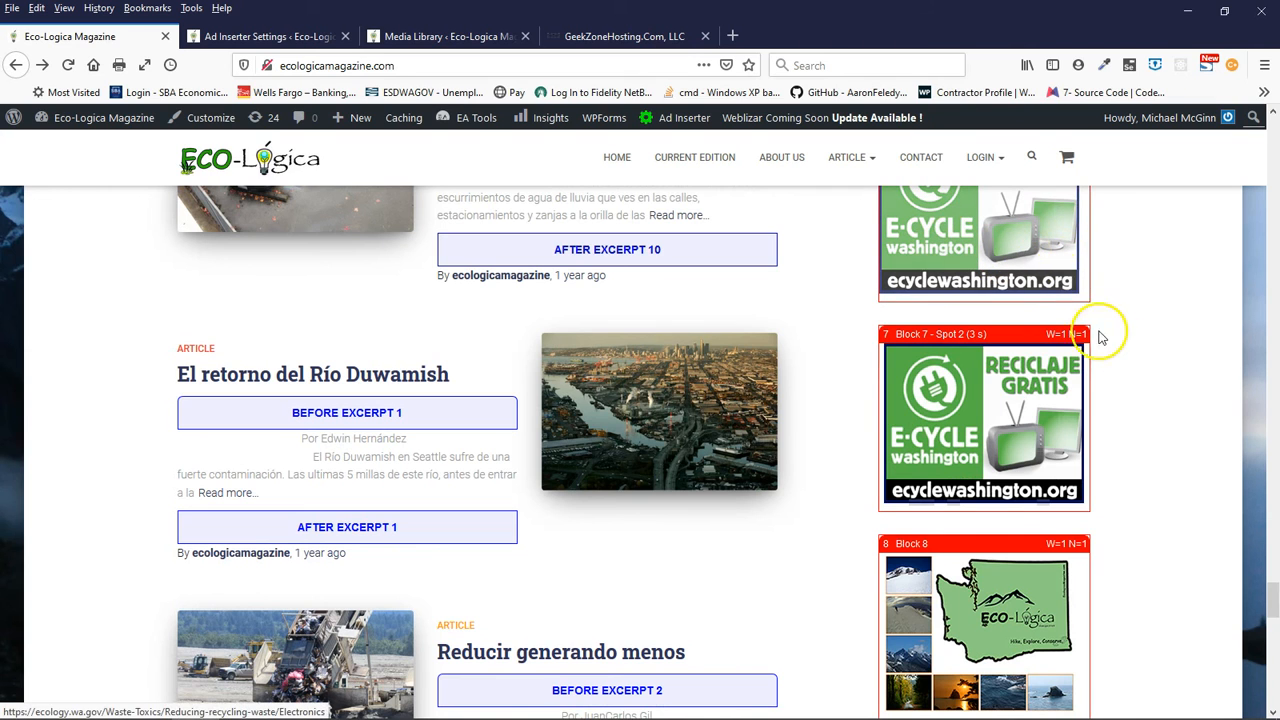
{"action": "scroll", "coordinate": [1183, 400], "scroll_direction": "down", "scroll_amount": 3}
{"action": "scroll", "coordinate": [1183, 400], "scroll_direction": "down", "scroll_amount": 10}
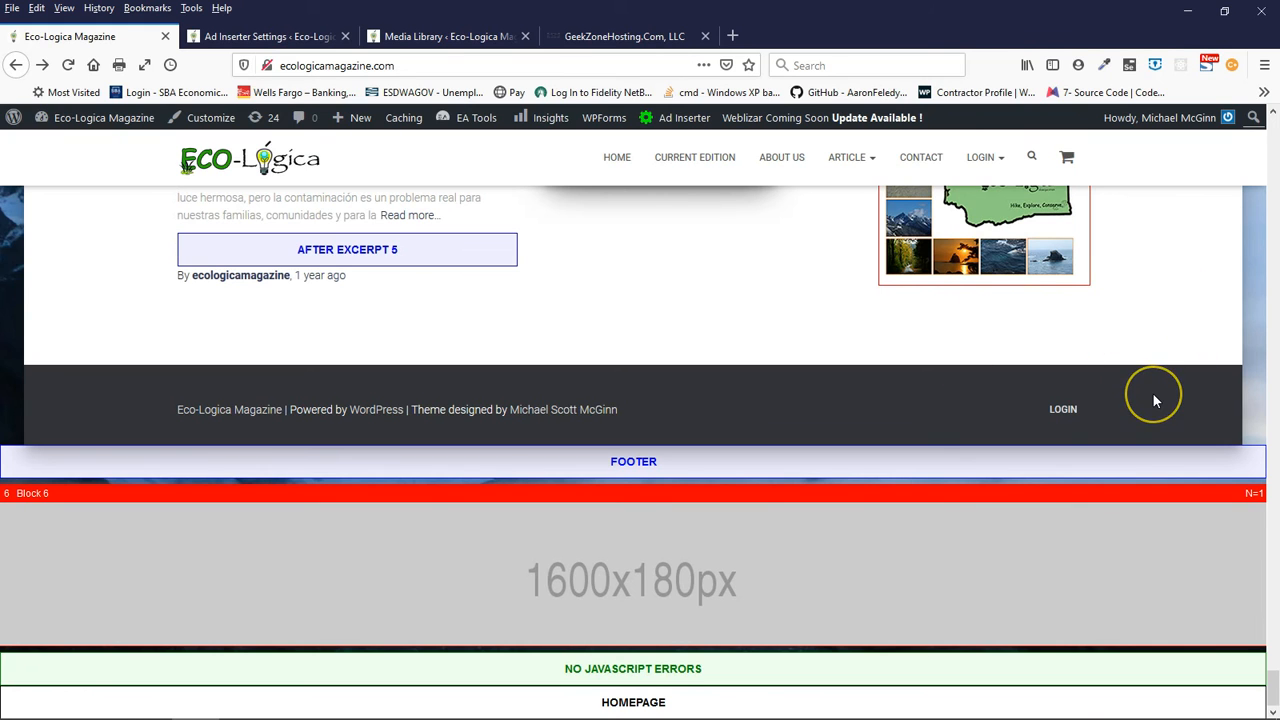
{"action": "scroll", "coordinate": [1155, 400], "scroll_direction": "up", "scroll_amount": 5}
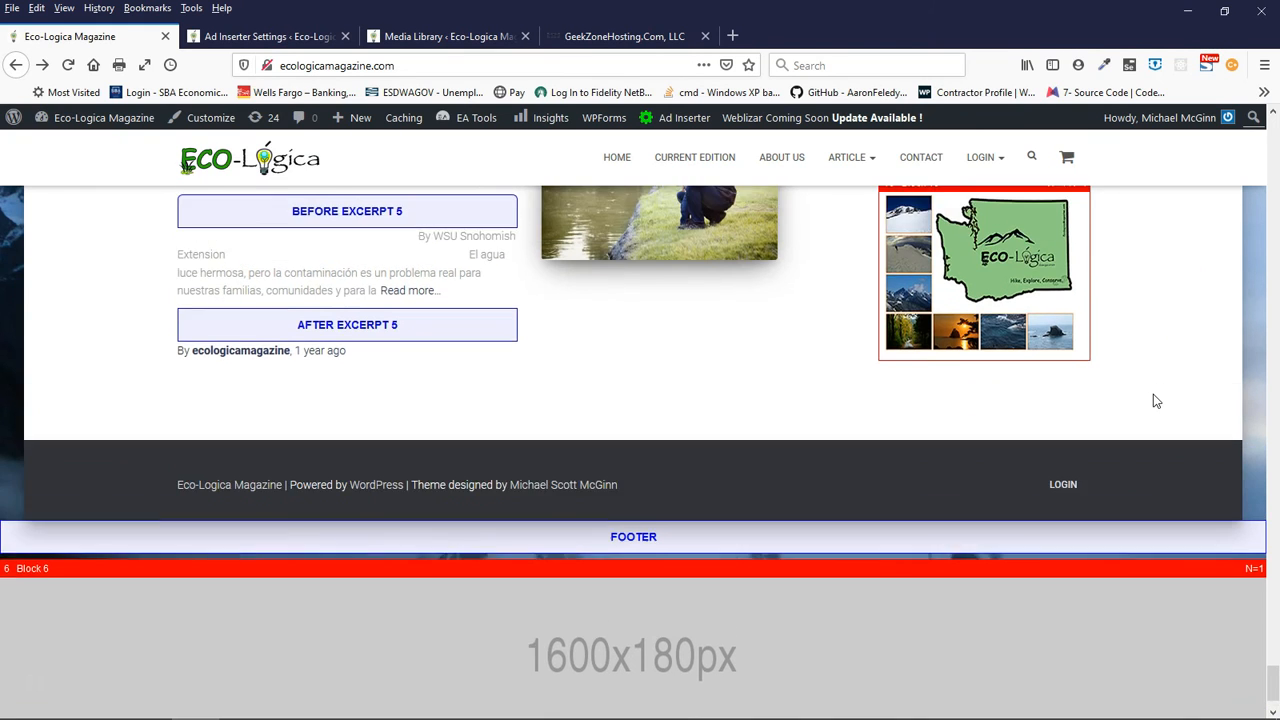
{"action": "scroll", "coordinate": [1153, 394], "scroll_direction": "down", "scroll_amount": 5}
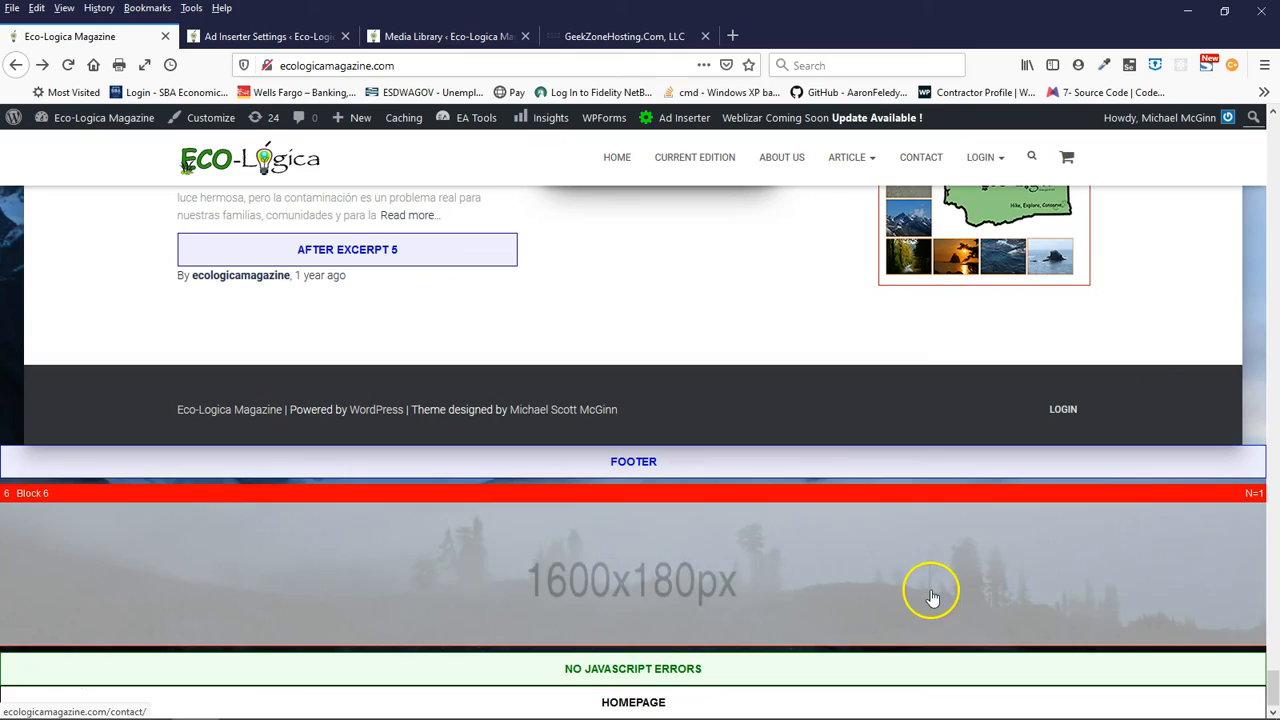
- Review the between-post banners and sidebar ad blocks from the homepage footer back up to the first post
{"action": "scroll", "coordinate": [1173, 335], "scroll_direction": "up", "scroll_amount": 10}
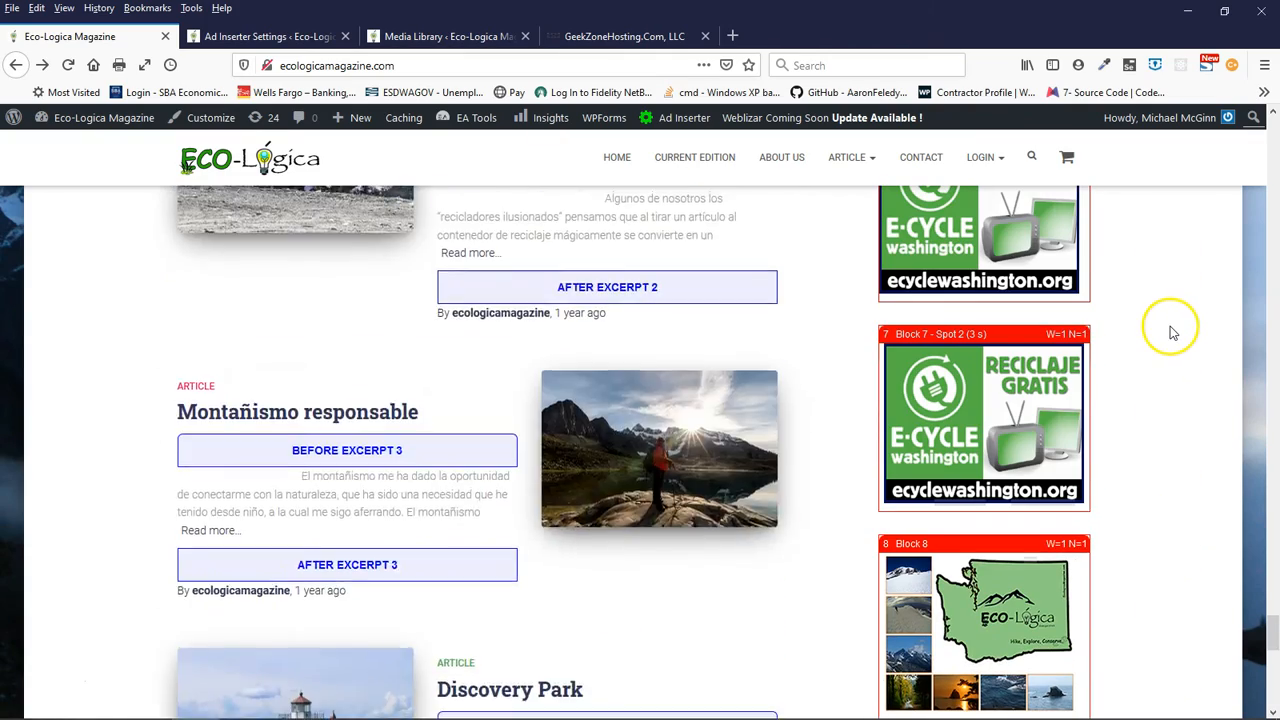
{"action": "scroll", "coordinate": [1173, 335], "scroll_direction": "up", "scroll_amount": 20}
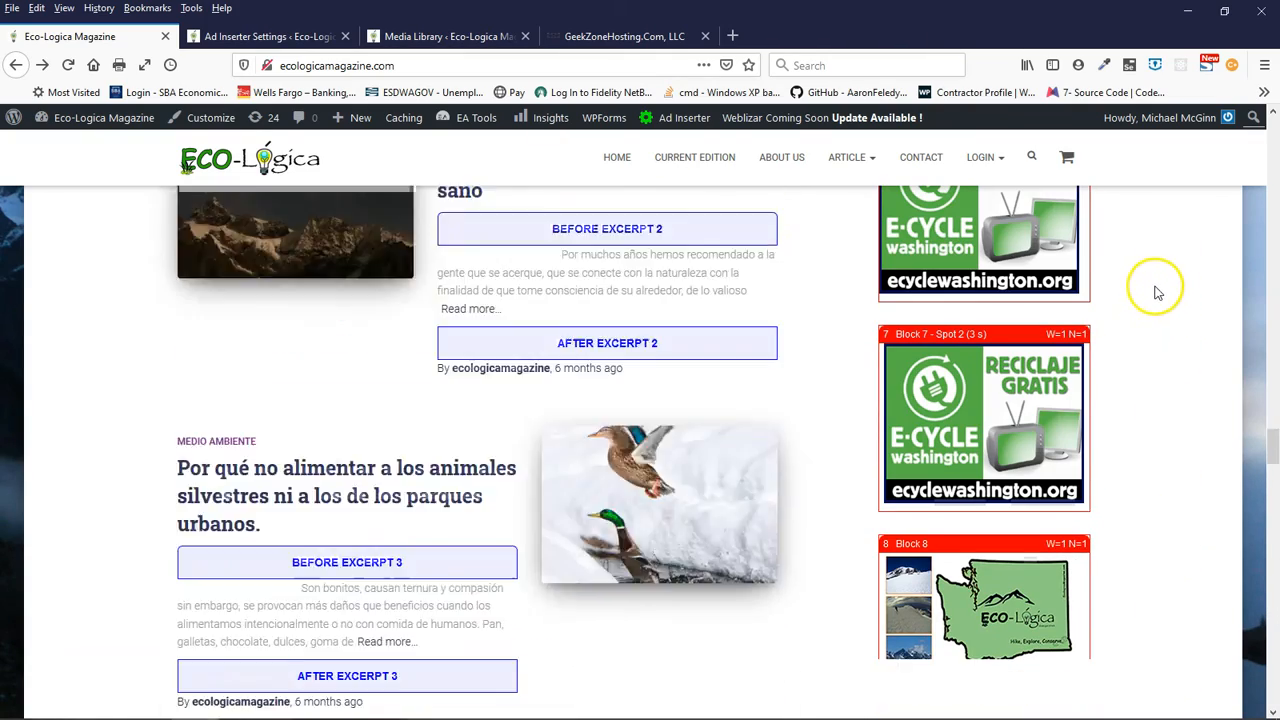
{"action": "scroll", "coordinate": [1160, 285], "scroll_direction": "up", "scroll_amount": 5}
{"action": "scroll", "coordinate": [1163, 283], "scroll_direction": "down", "scroll_amount": 15}
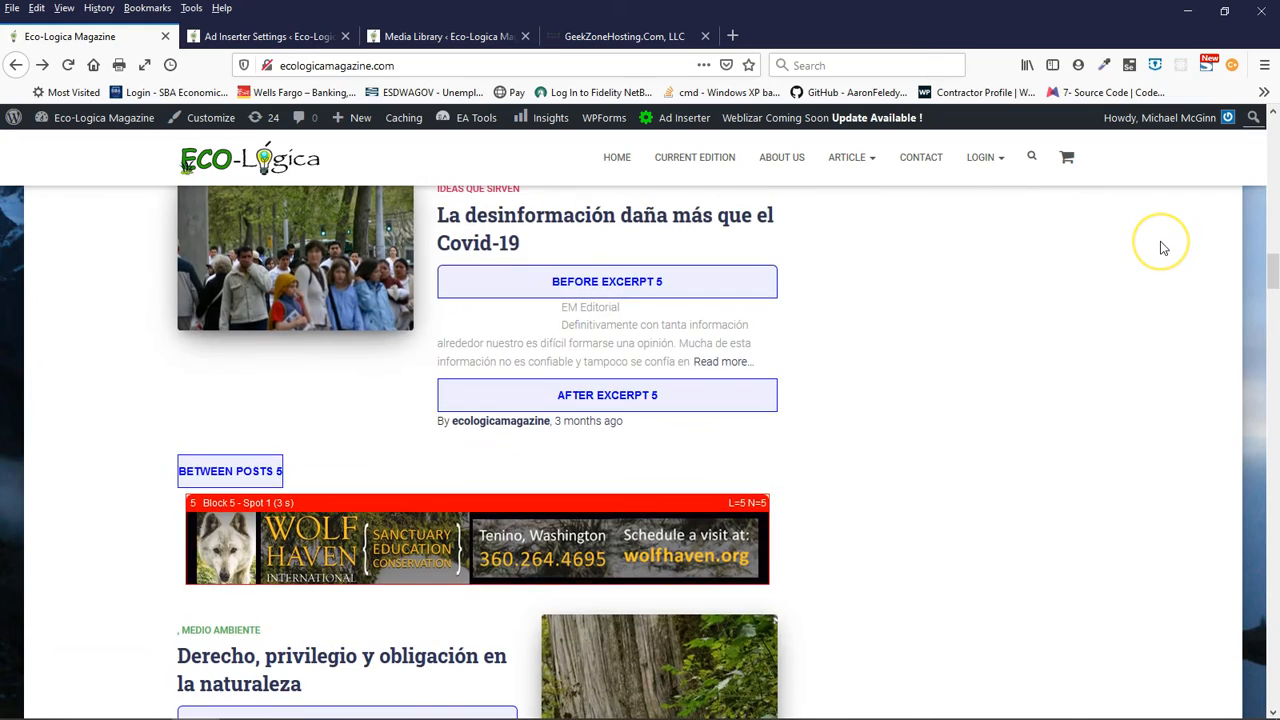
{"action": "scroll", "coordinate": [1163, 248], "scroll_direction": "up", "scroll_amount": 12}
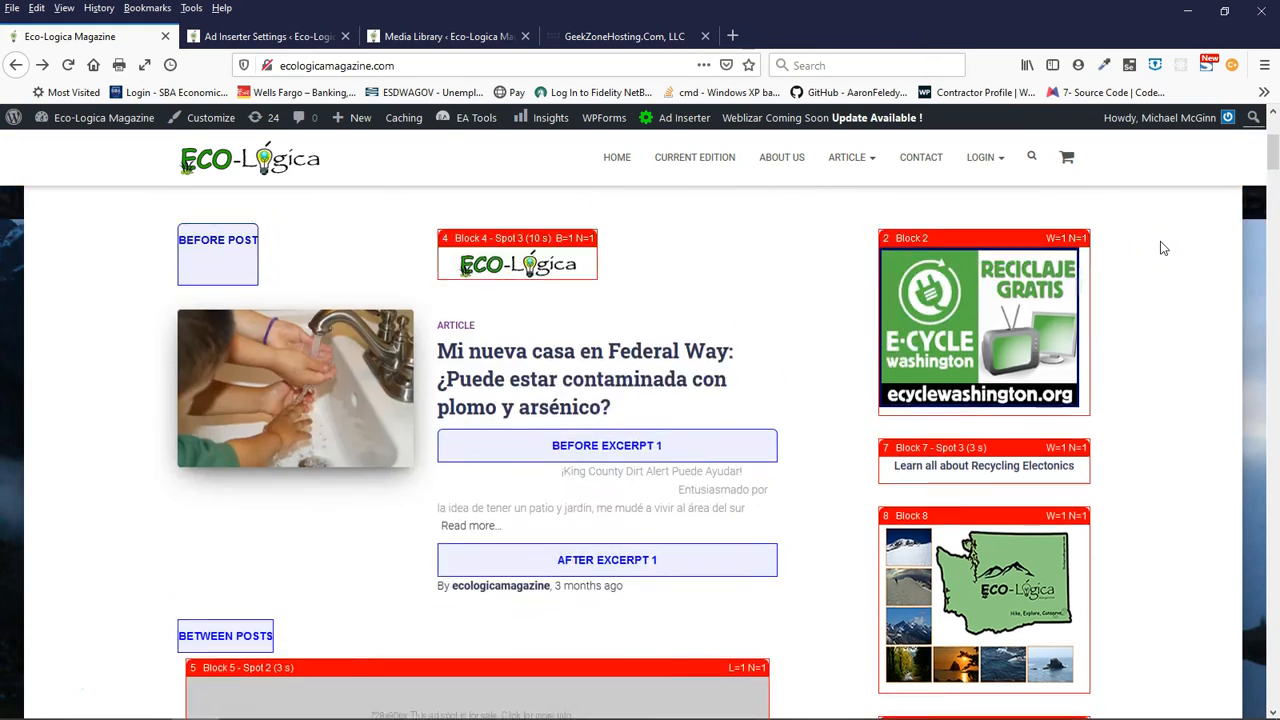
{"action": "scroll", "coordinate": [1162, 246], "scroll_direction": "up", "scroll_amount": 3}
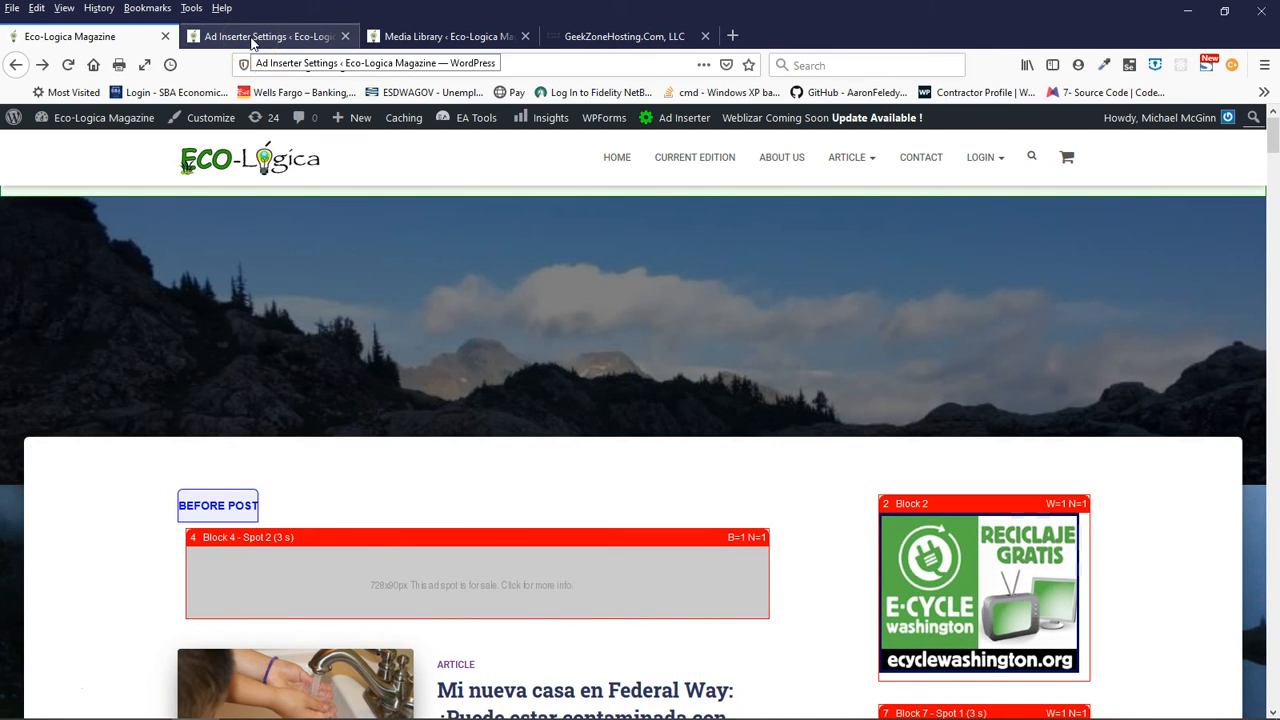
{"action": "scroll", "coordinate": [849, 569], "scroll_direction": "down", "scroll_amount": 3}
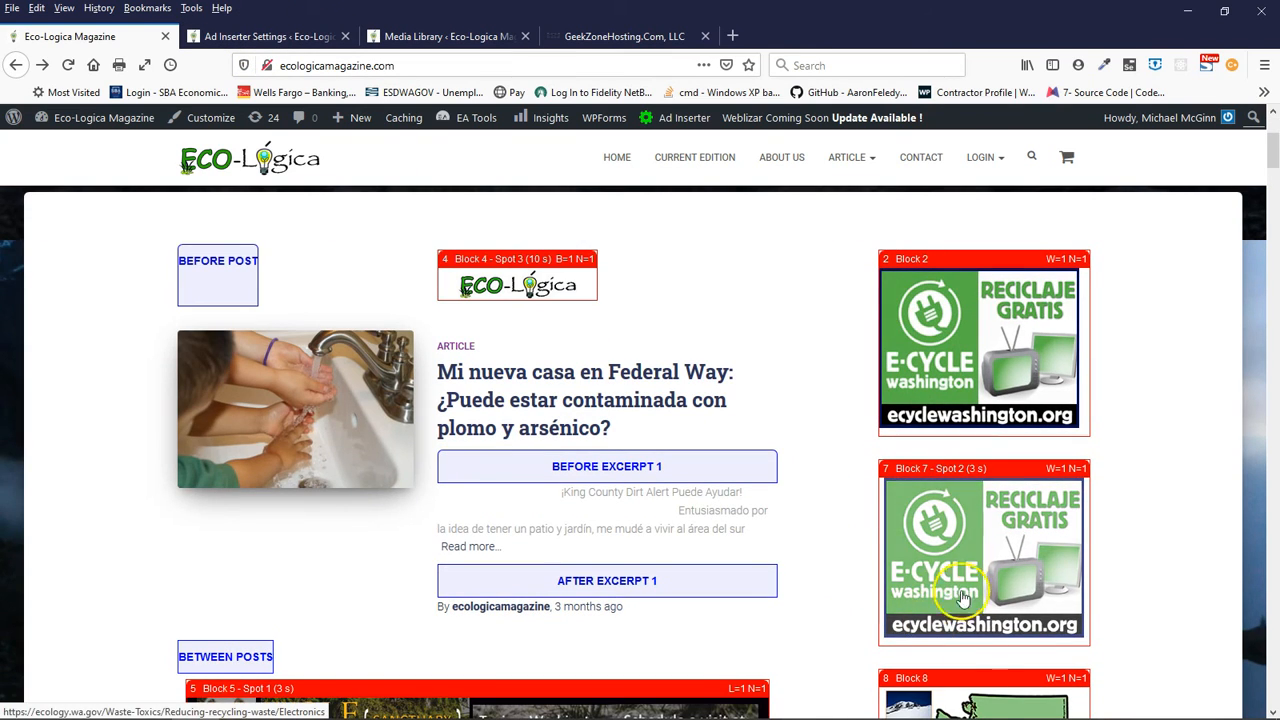
- From the Ad Inserter settings page, open the site's Widgets page in a new browser tab and switch to it
{"action": "left_click", "coordinate": [272, 38]}
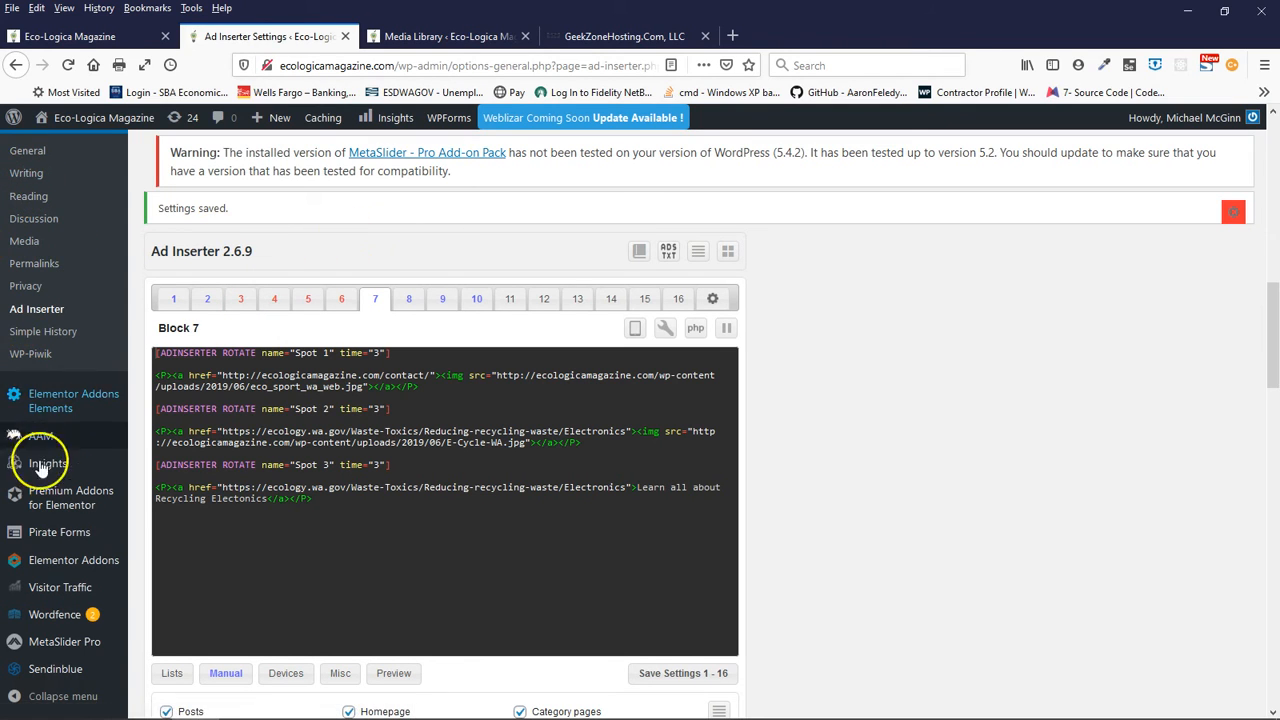
{"action": "mouse_move", "coordinate": [48, 500]}
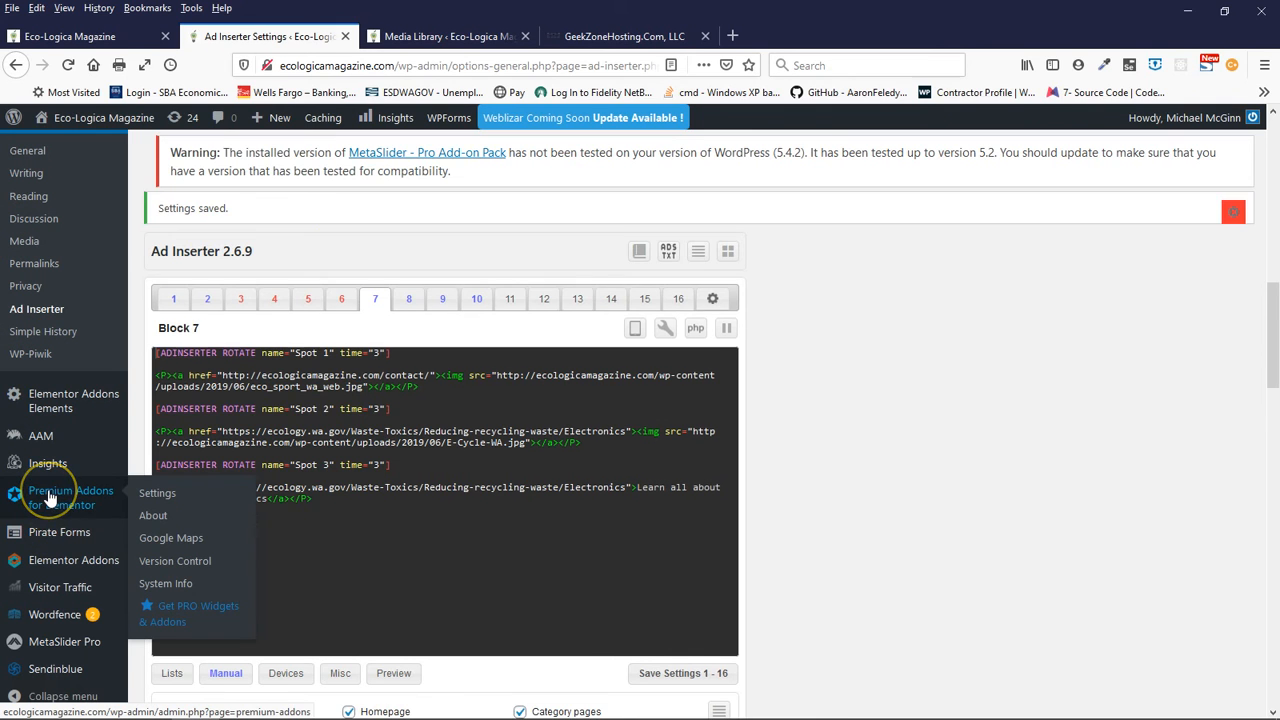
{"action": "scroll", "coordinate": [48, 500], "scroll_direction": "down", "scroll_amount": 3}
{"action": "scroll", "coordinate": [45, 545], "scroll_direction": "up", "scroll_amount": 12}
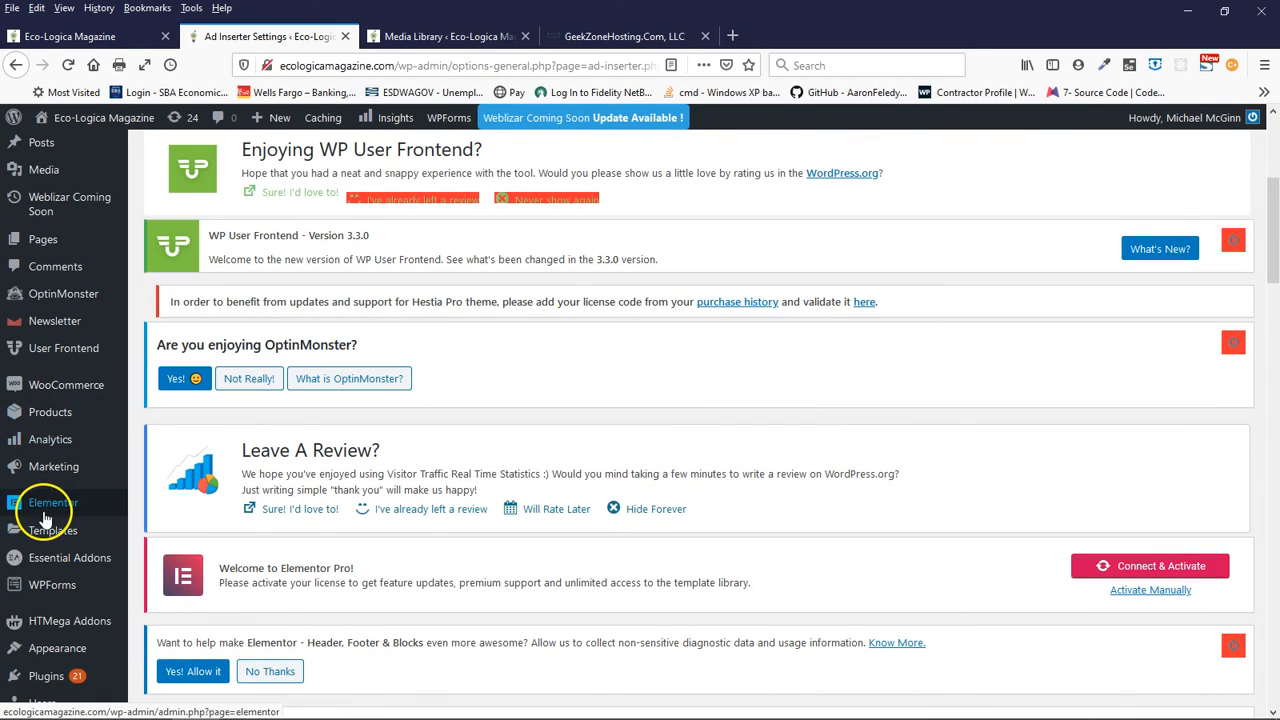
{"action": "scroll", "coordinate": [45, 610], "scroll_direction": "down", "scroll_amount": 2}
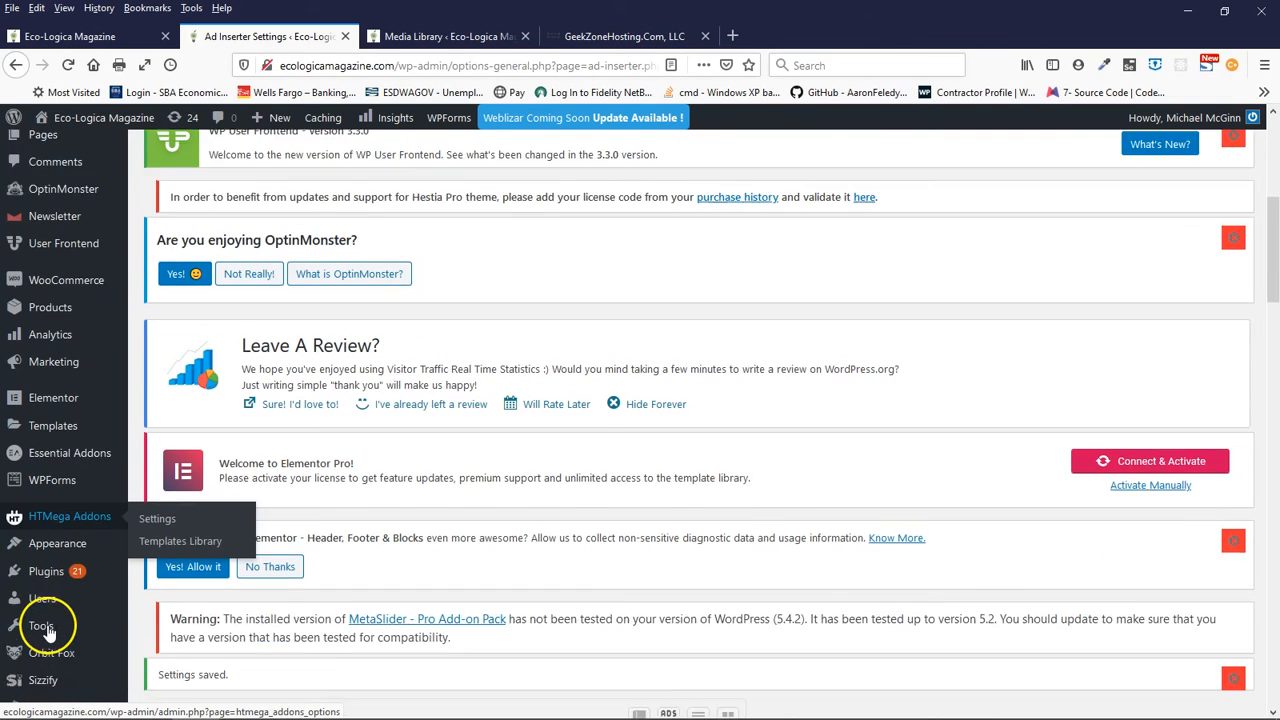
{"action": "scroll", "coordinate": [48, 632], "scroll_direction": "down", "scroll_amount": 1}
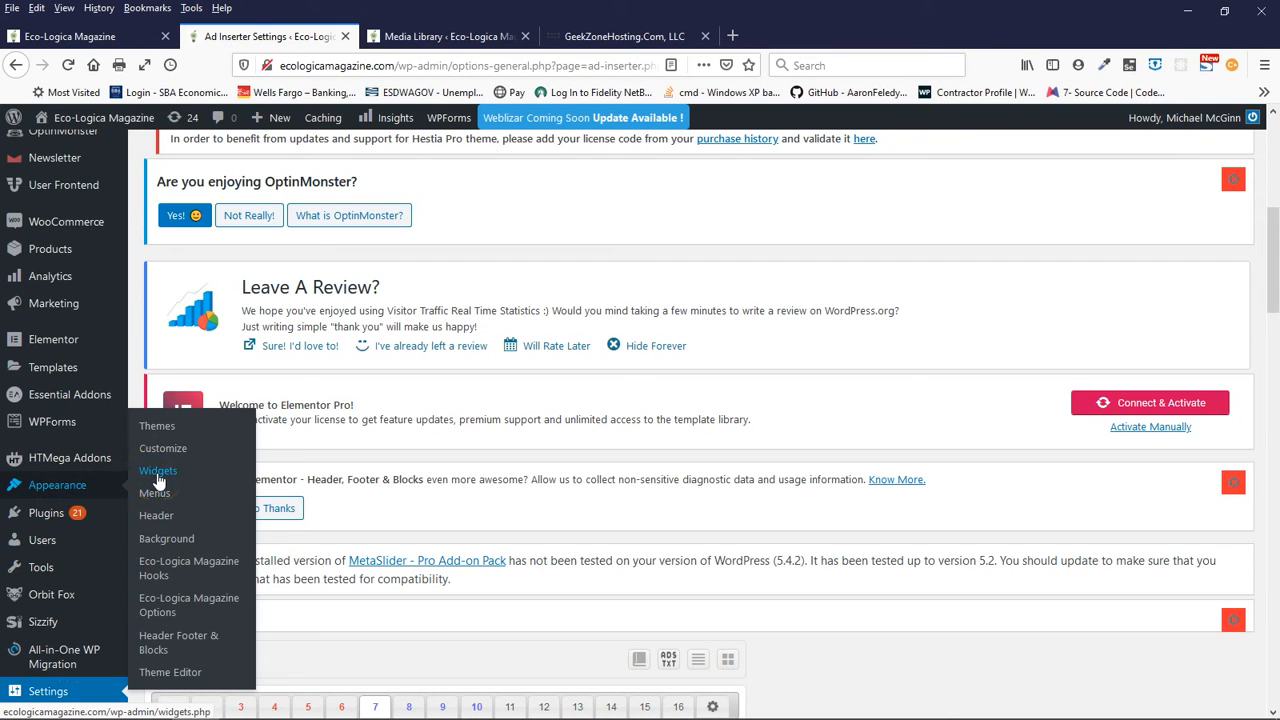
{"action": "left_click", "coordinate": [60, 495]}
{"action": "right_click", "coordinate": [157, 480]}
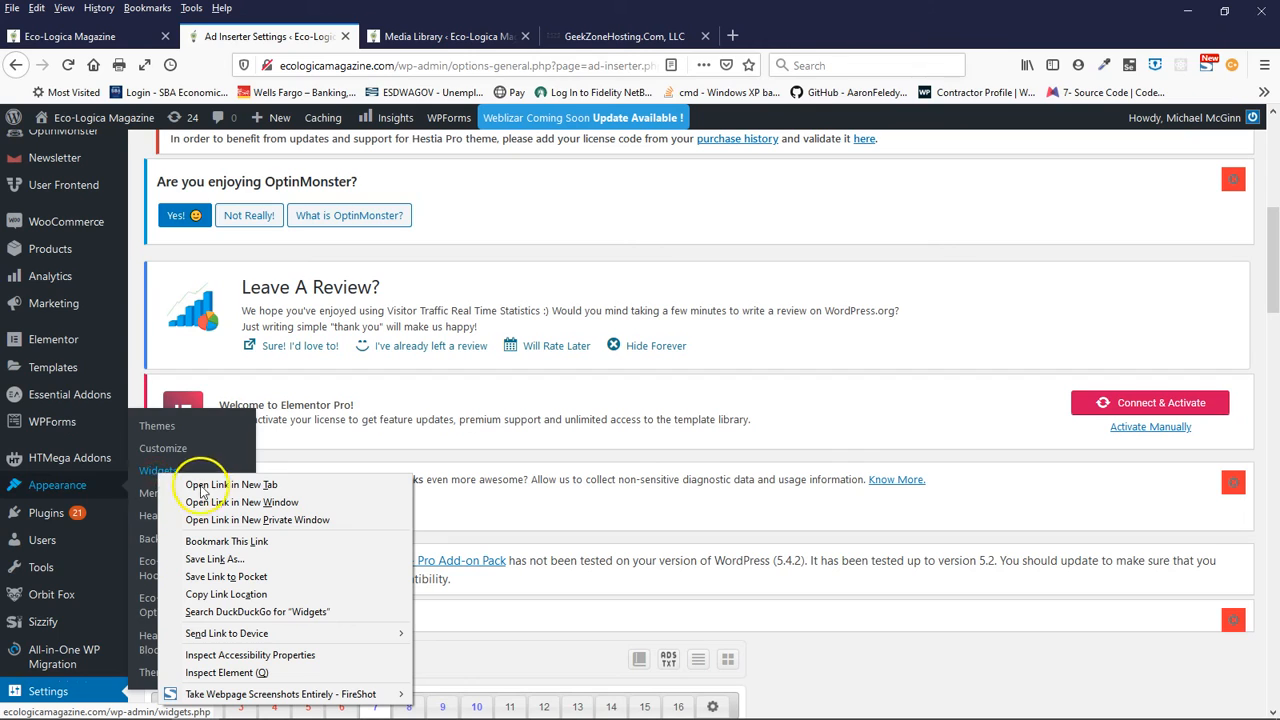
{"action": "left_click", "coordinate": [201, 486]}
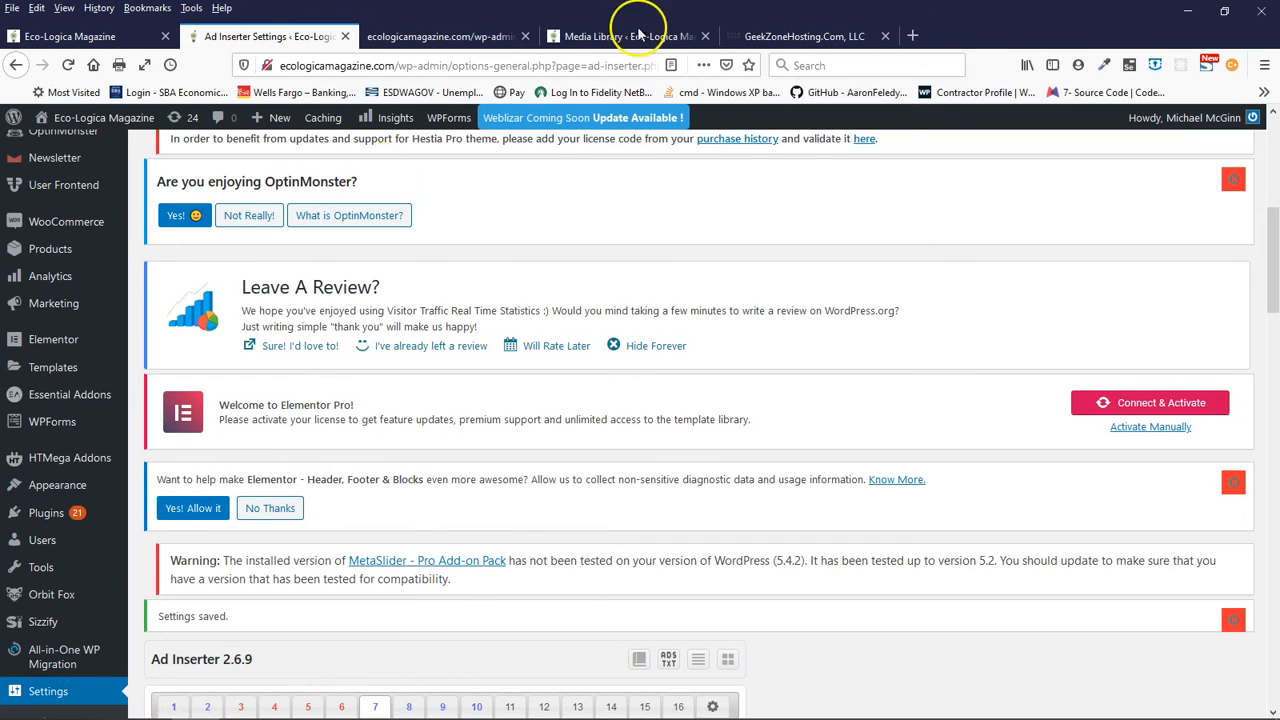
{"action": "left_click", "coordinate": [449, 34]}
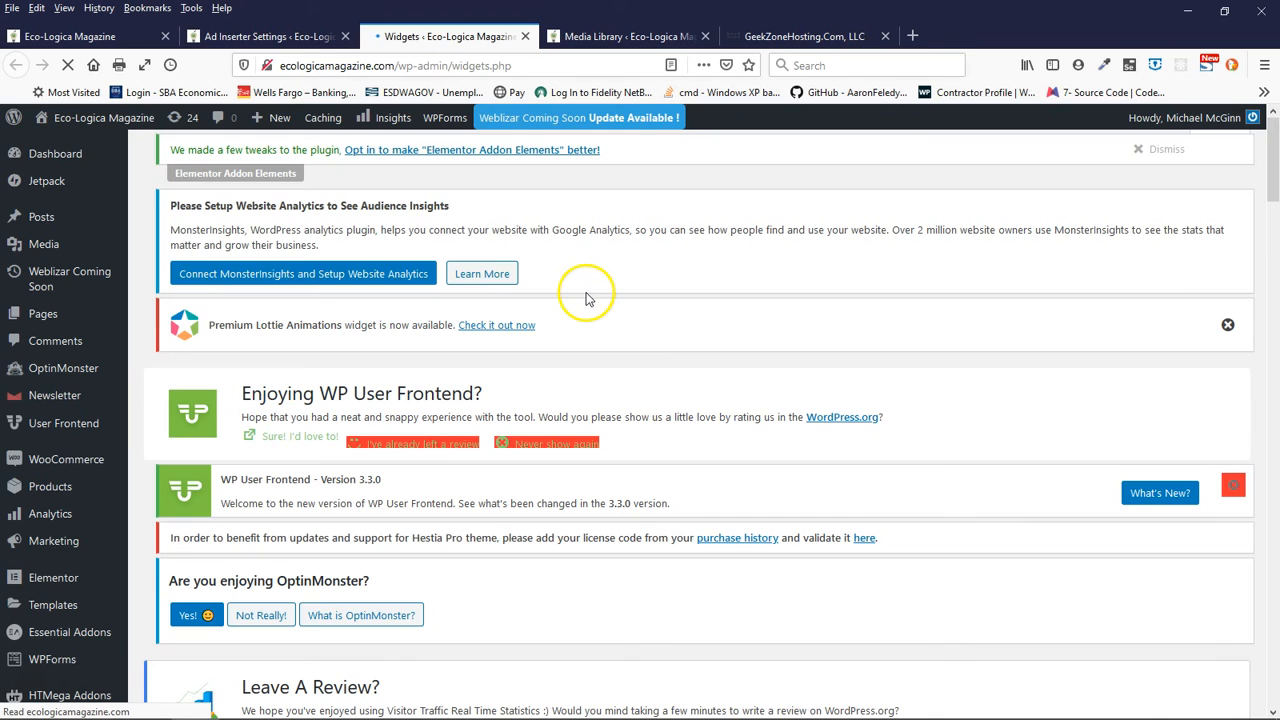
- Move the Ad Inserter Block 7 widget above Block 2 in the Sidebar widget area
{"action": "scroll", "coordinate": [586, 297], "scroll_direction": "down", "scroll_amount": 5}
{"action": "scroll", "coordinate": [586, 297], "scroll_direction": "down", "scroll_amount": 5}
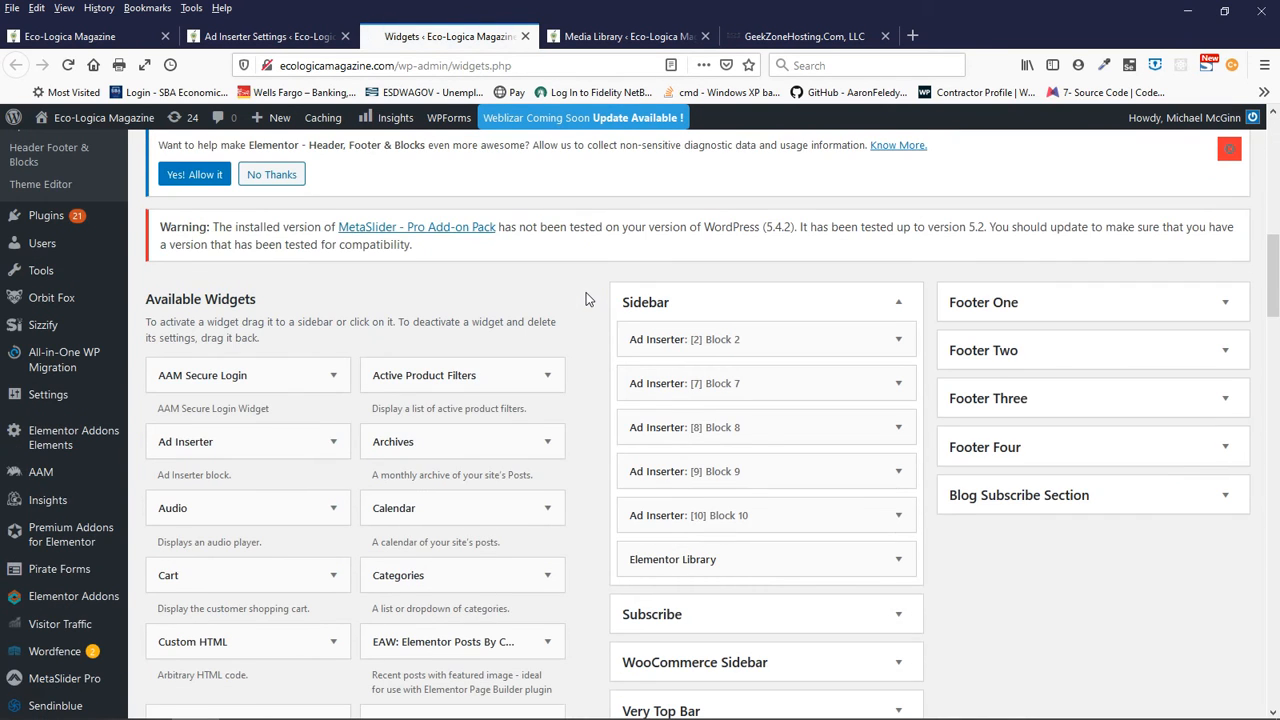
{"action": "scroll", "coordinate": [514, 280], "scroll_direction": "down", "scroll_amount": 1}
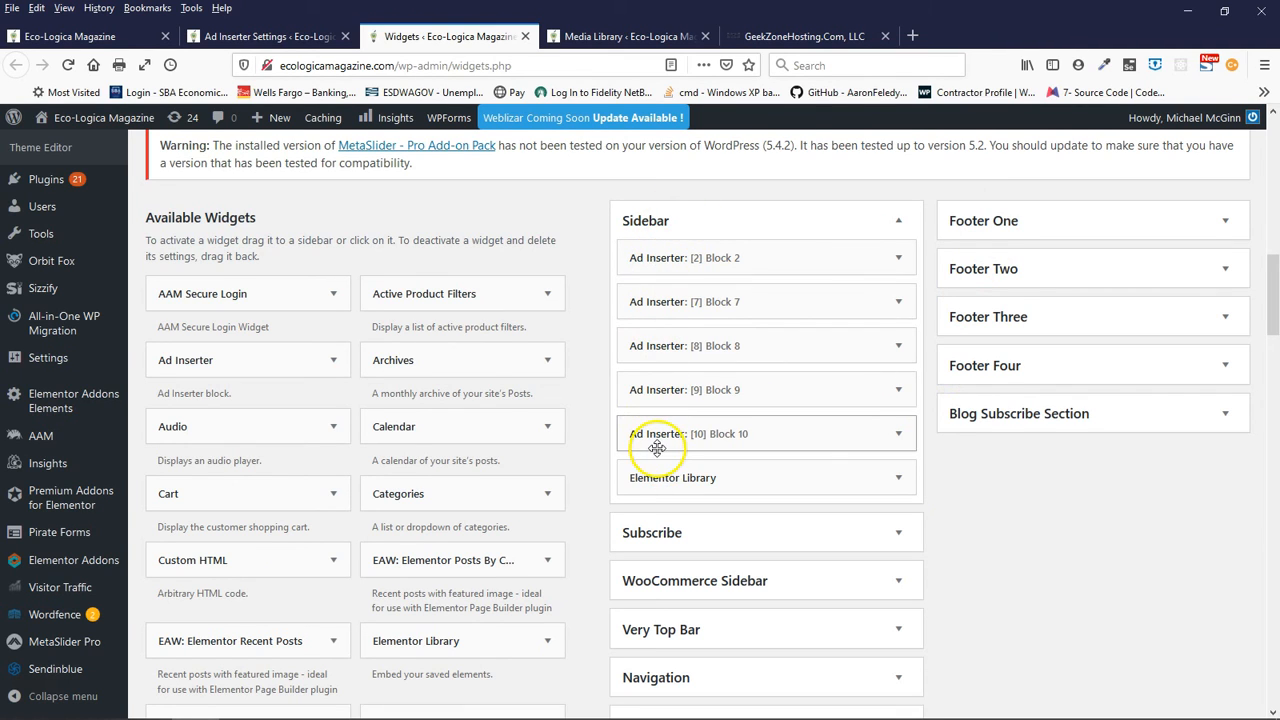
{"action": "left_click_drag", "start_coordinate": [657, 447], "coordinate": [716, 393]}
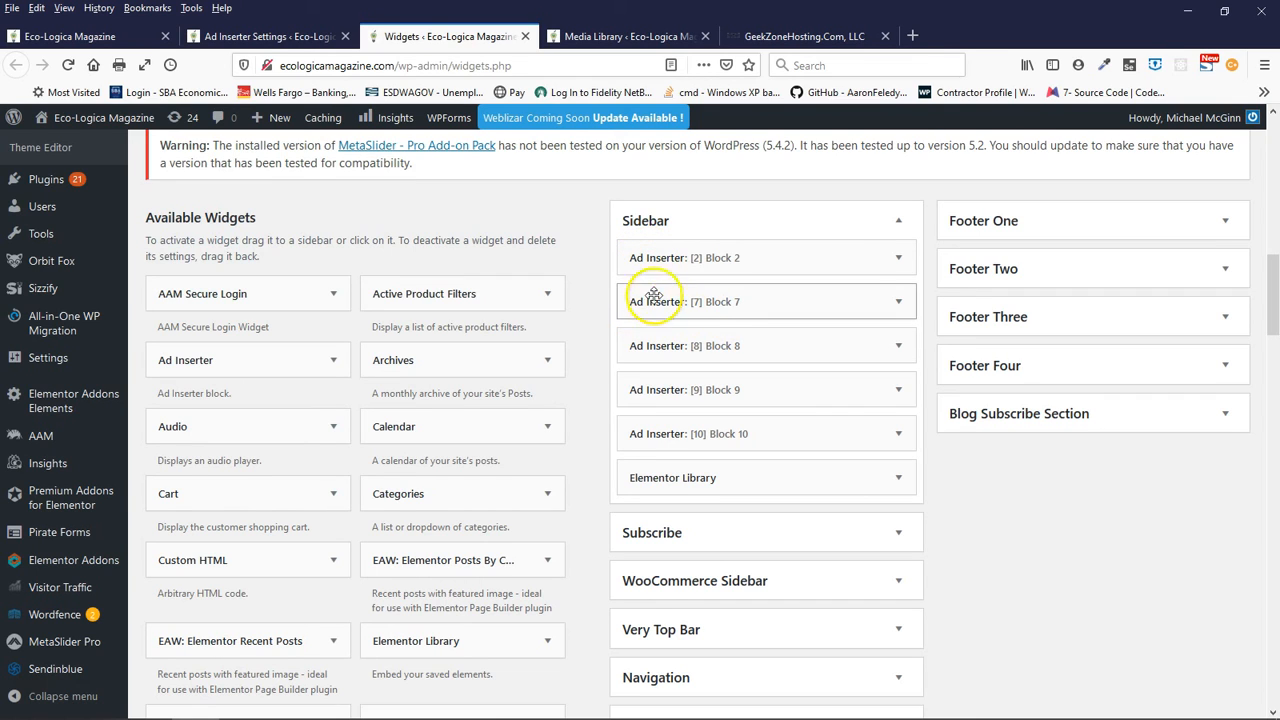
{"action": "left_click_drag", "start_coordinate": [662, 311], "coordinate": [657, 273]}
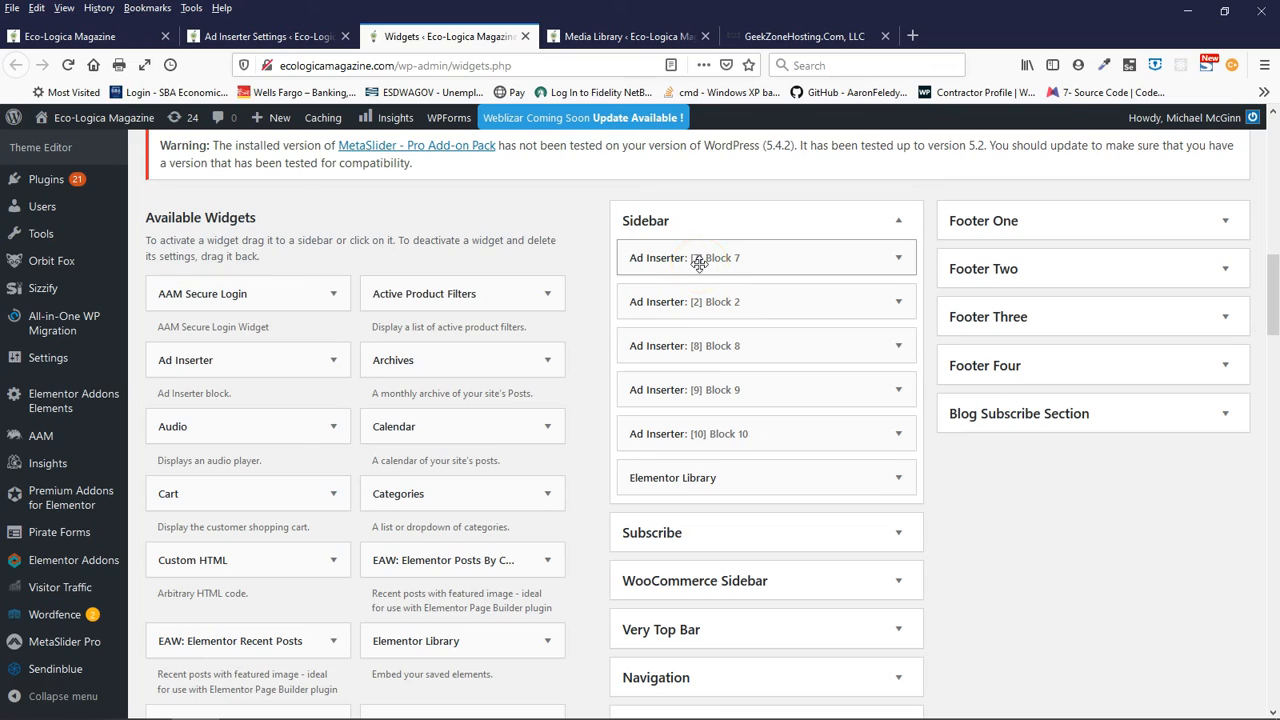
- Look over the available widgets and the other widget areas, from Subscribe to Big Title Section and the footers
{"action": "scroll", "coordinate": [1034, 574], "scroll_direction": "down", "scroll_amount": 10}
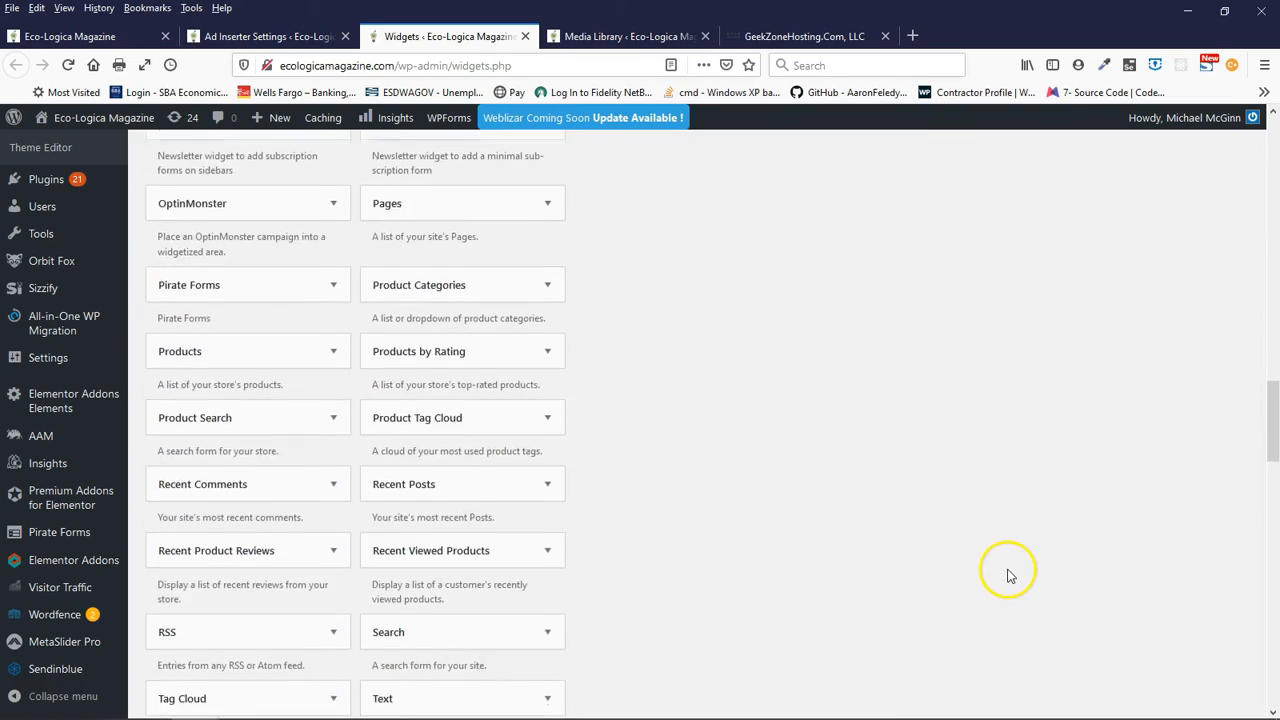
{"action": "scroll", "coordinate": [1000, 572], "scroll_direction": "up", "scroll_amount": 10}
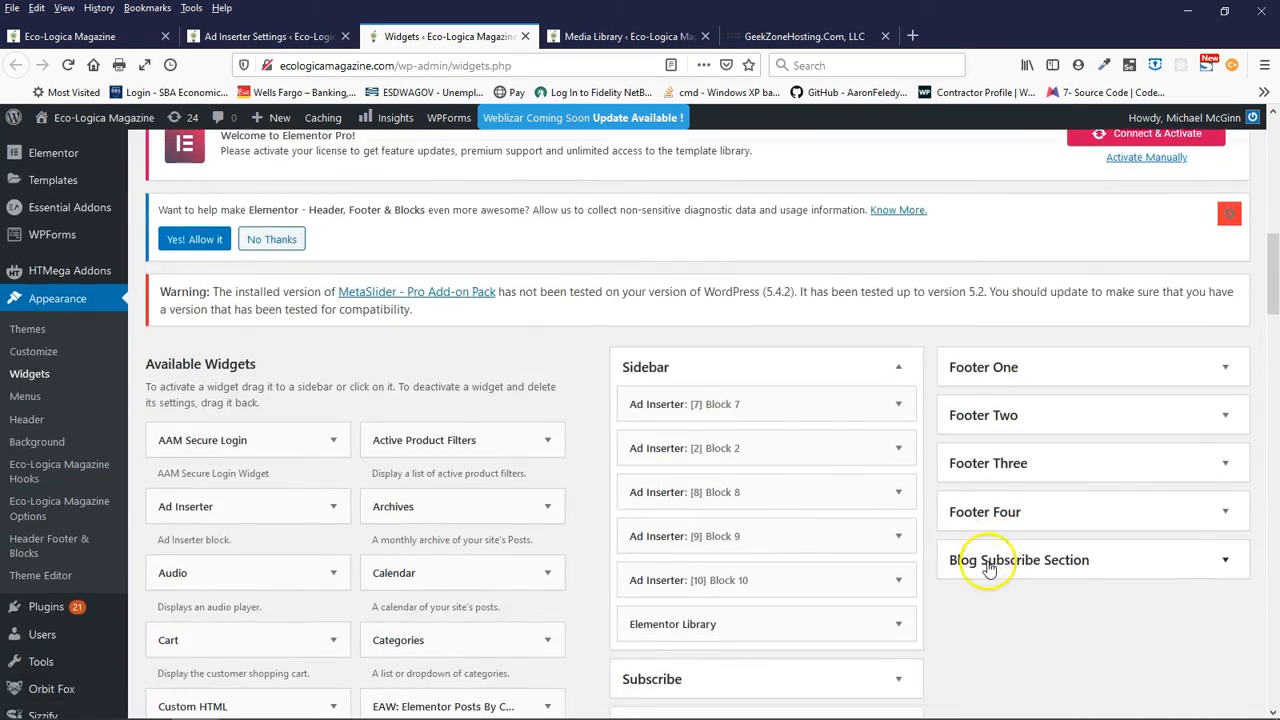
{"action": "scroll", "coordinate": [988, 567], "scroll_direction": "down", "scroll_amount": 4}
{"action": "scroll", "coordinate": [988, 567], "scroll_direction": "up", "scroll_amount": 2}
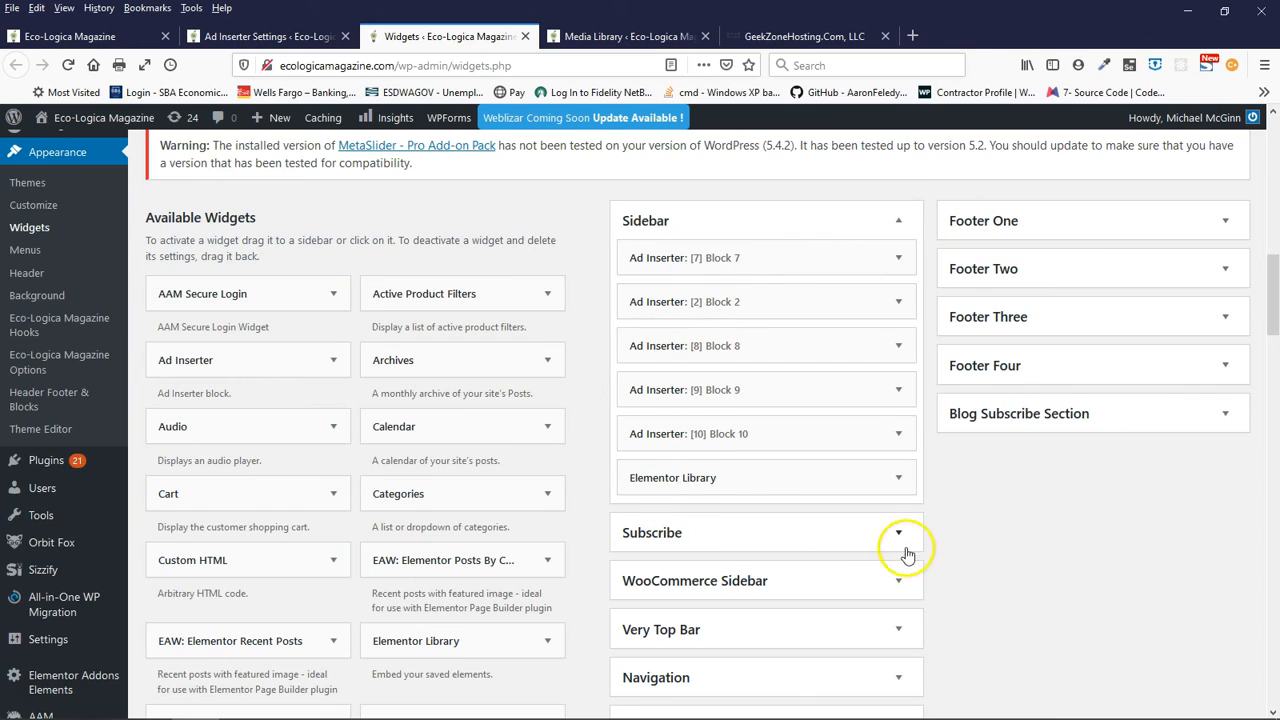
{"action": "scroll", "coordinate": [990, 533], "scroll_direction": "down", "scroll_amount": 3}
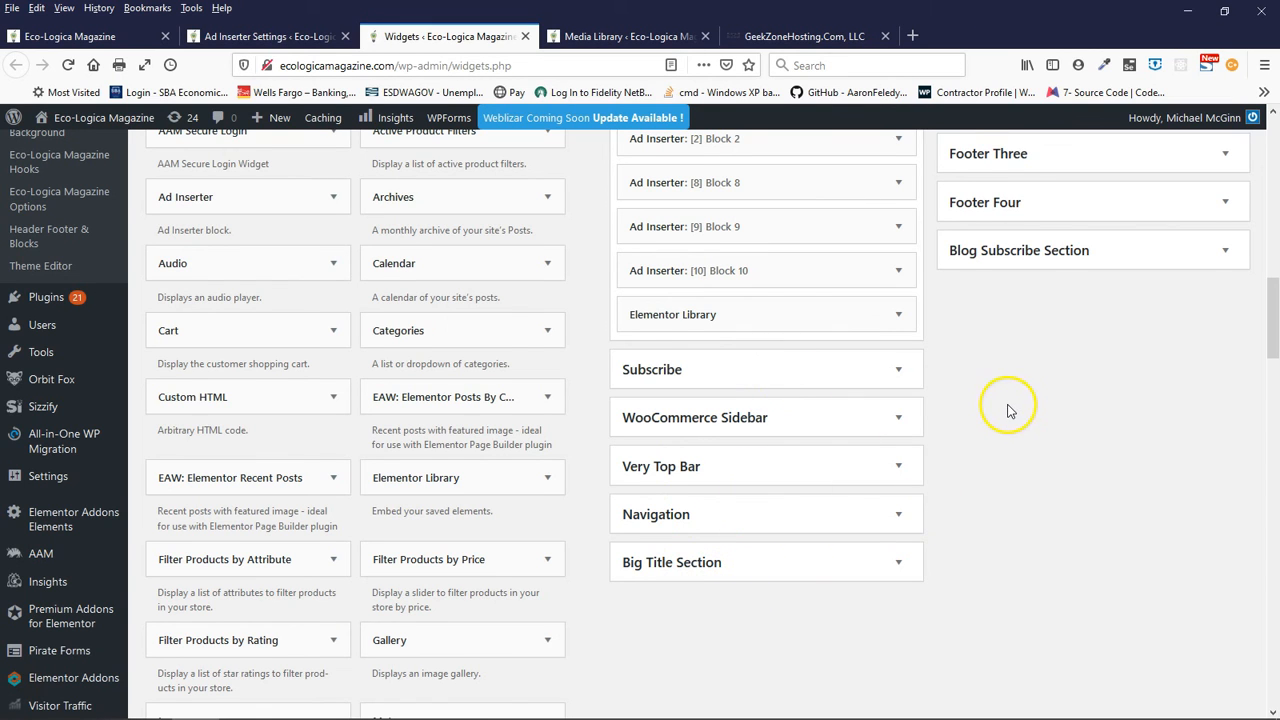
{"action": "scroll", "coordinate": [1007, 400], "scroll_direction": "up", "scroll_amount": 3}
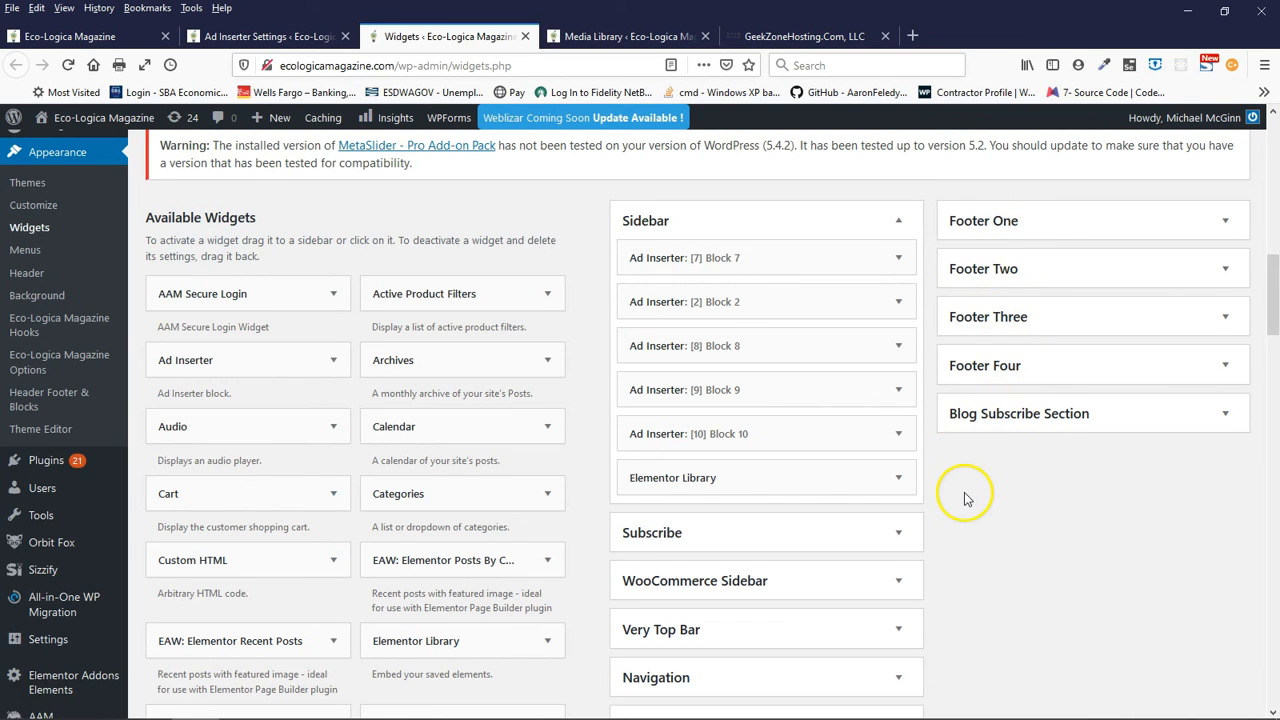
{"action": "scroll", "coordinate": [965, 498], "scroll_direction": "down", "scroll_amount": 6}
{"action": "scroll", "coordinate": [965, 498], "scroll_direction": "up", "scroll_amount": 5}
{"action": "scroll", "coordinate": [965, 498], "scroll_direction": "up", "scroll_amount": 3}
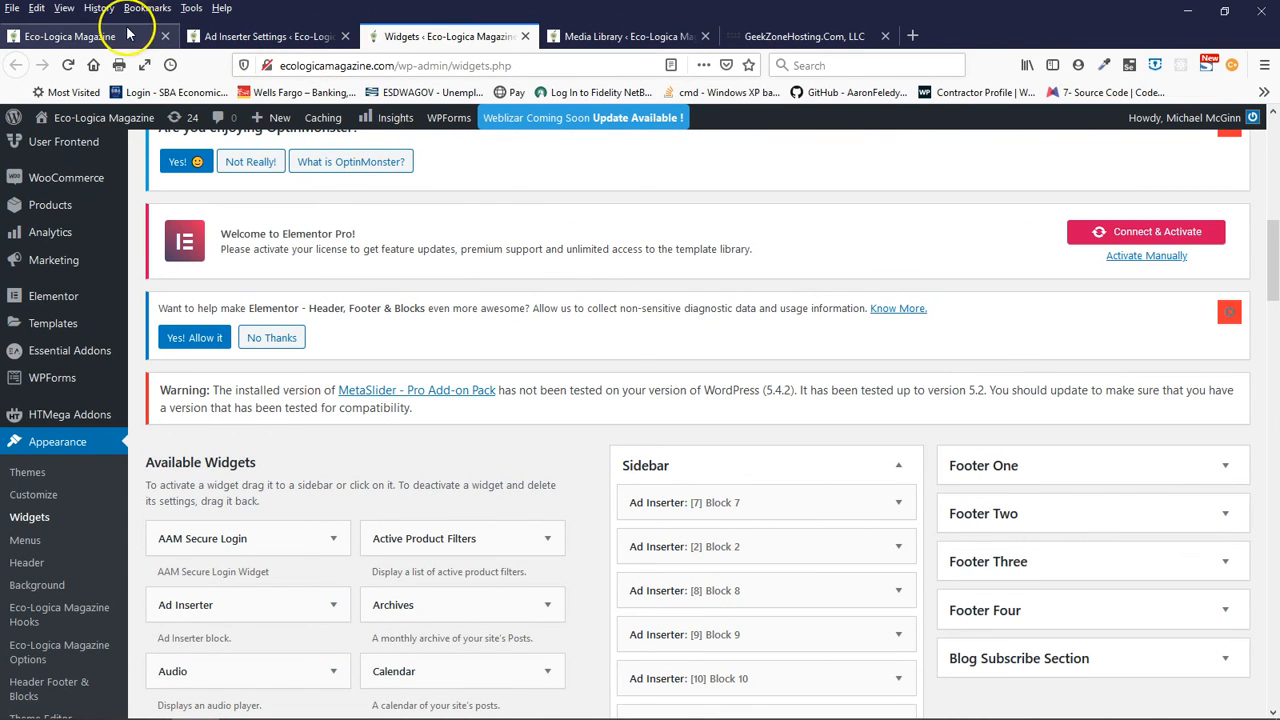
- Reload the Eco-Logica homepage and check the order of Block 7 and Block 2 at the start of the sidebar
{"action": "left_click", "coordinate": [80, 36]}
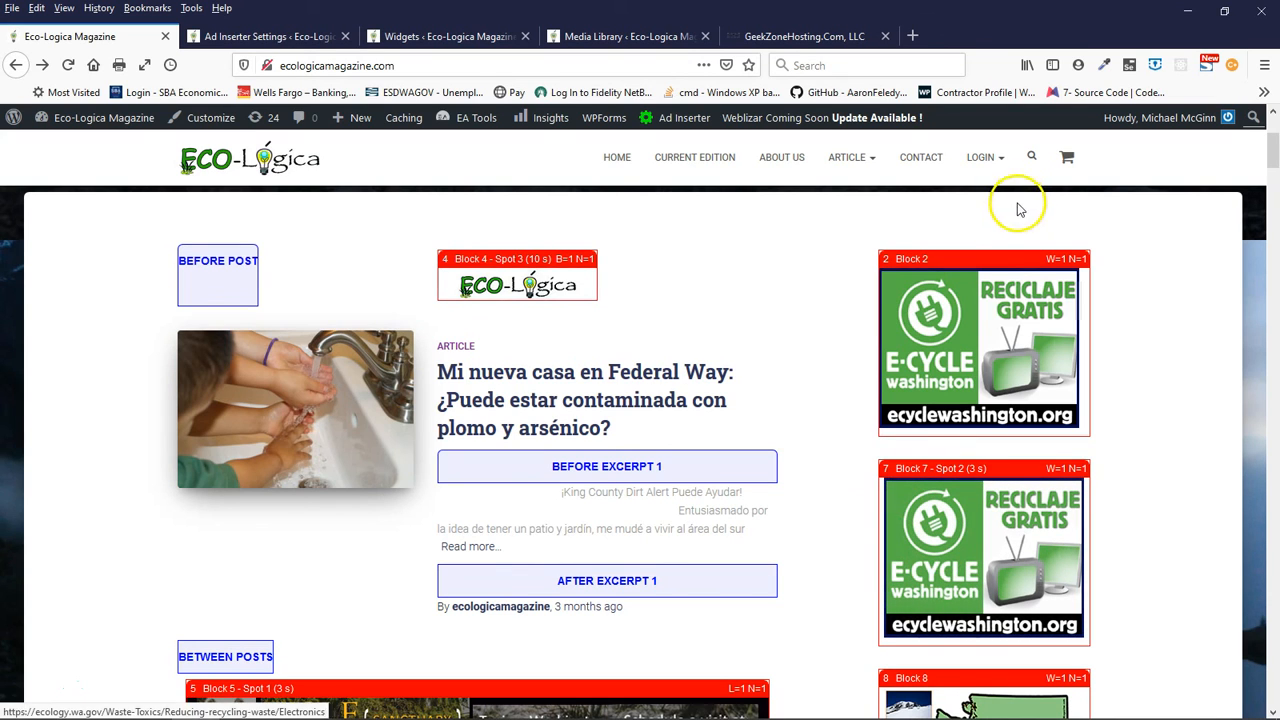
{"action": "left_click", "coordinate": [67, 68]}
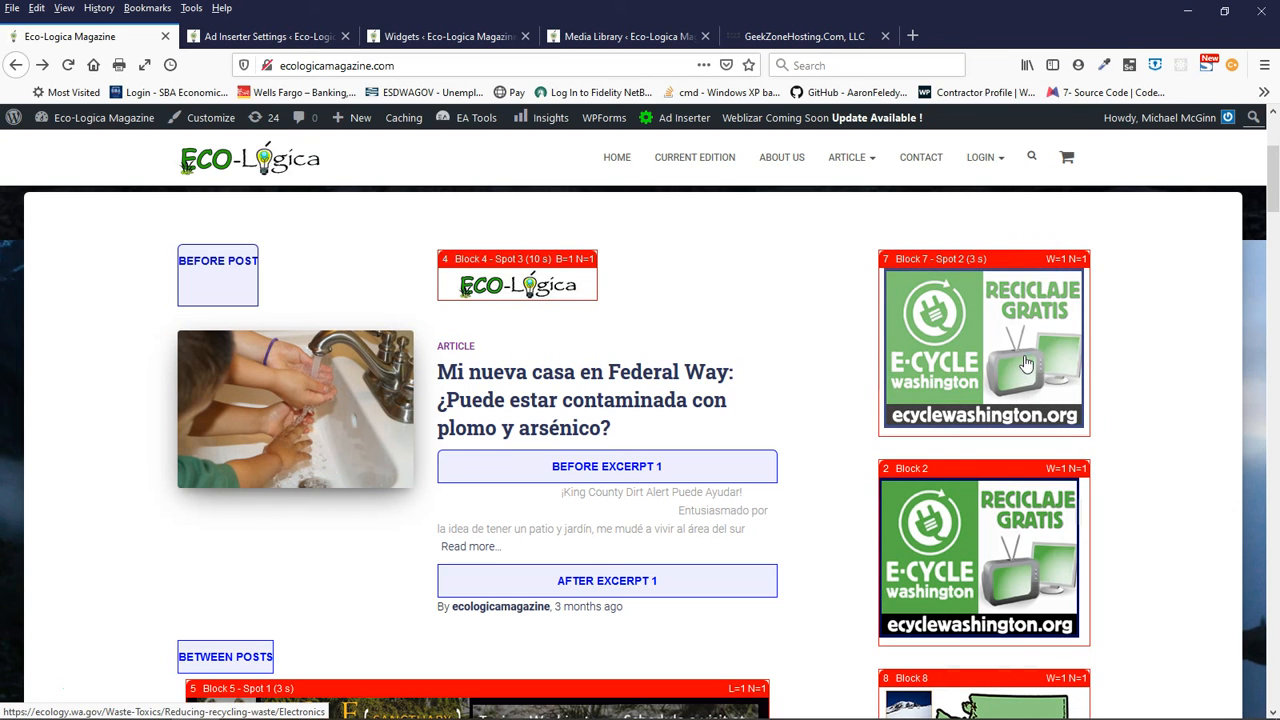
{"action": "scroll", "coordinate": [1134, 396], "scroll_direction": "down", "scroll_amount": 1}
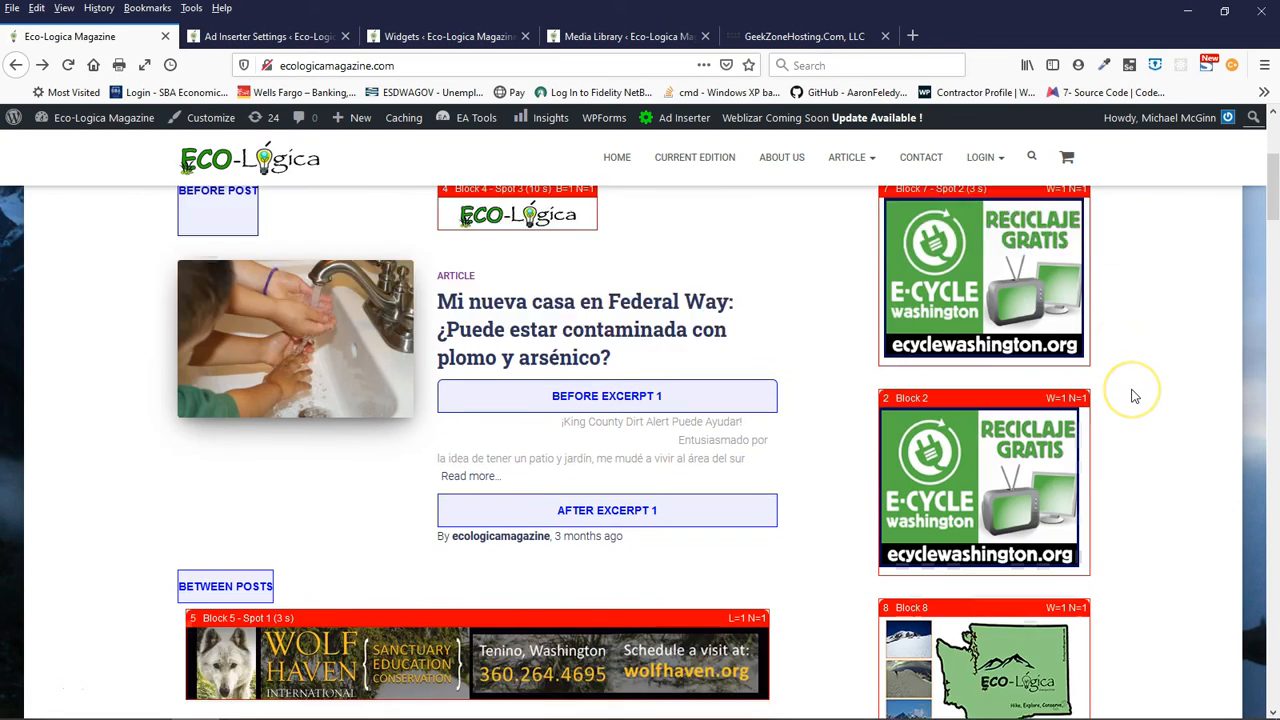
{"action": "scroll", "coordinate": [1134, 396], "scroll_direction": "down", "scroll_amount": 2}
{"action": "scroll", "coordinate": [1134, 396], "scroll_direction": "up", "scroll_amount": 3}
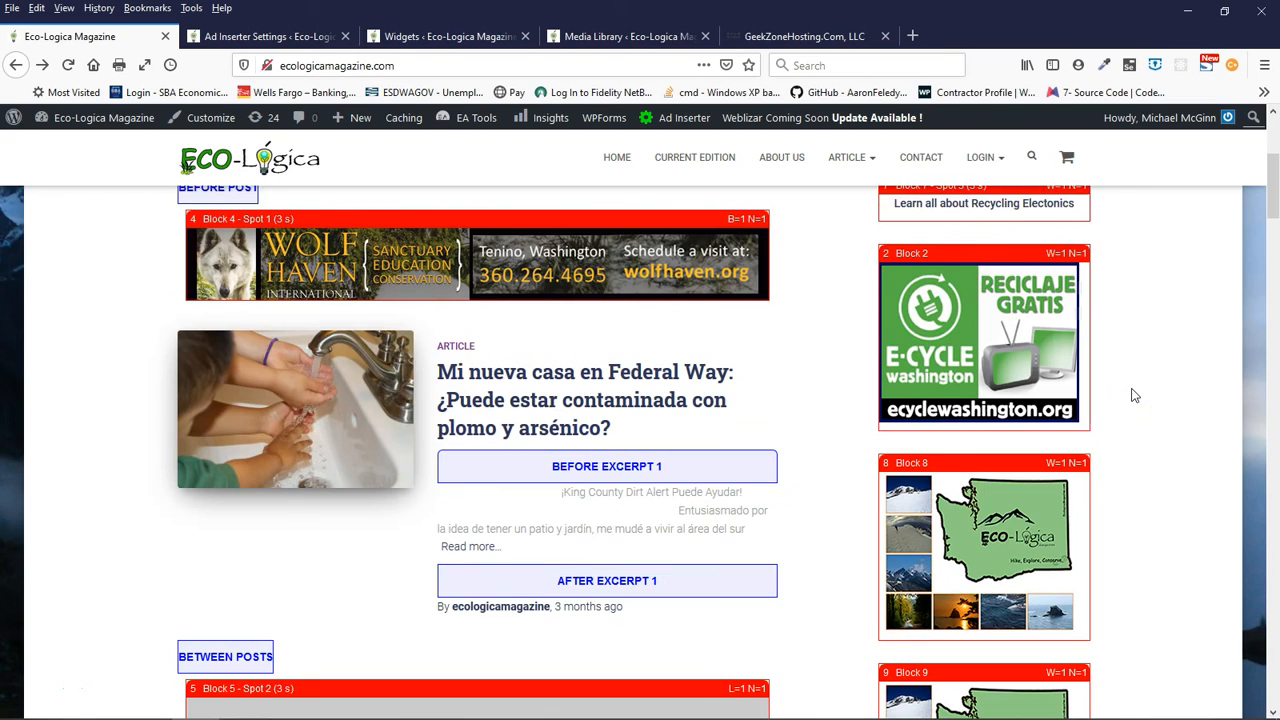
{"action": "scroll", "coordinate": [1134, 396], "scroll_direction": "down", "scroll_amount": 1}
{"action": "scroll", "coordinate": [1131, 394], "scroll_direction": "up", "scroll_amount": 2}
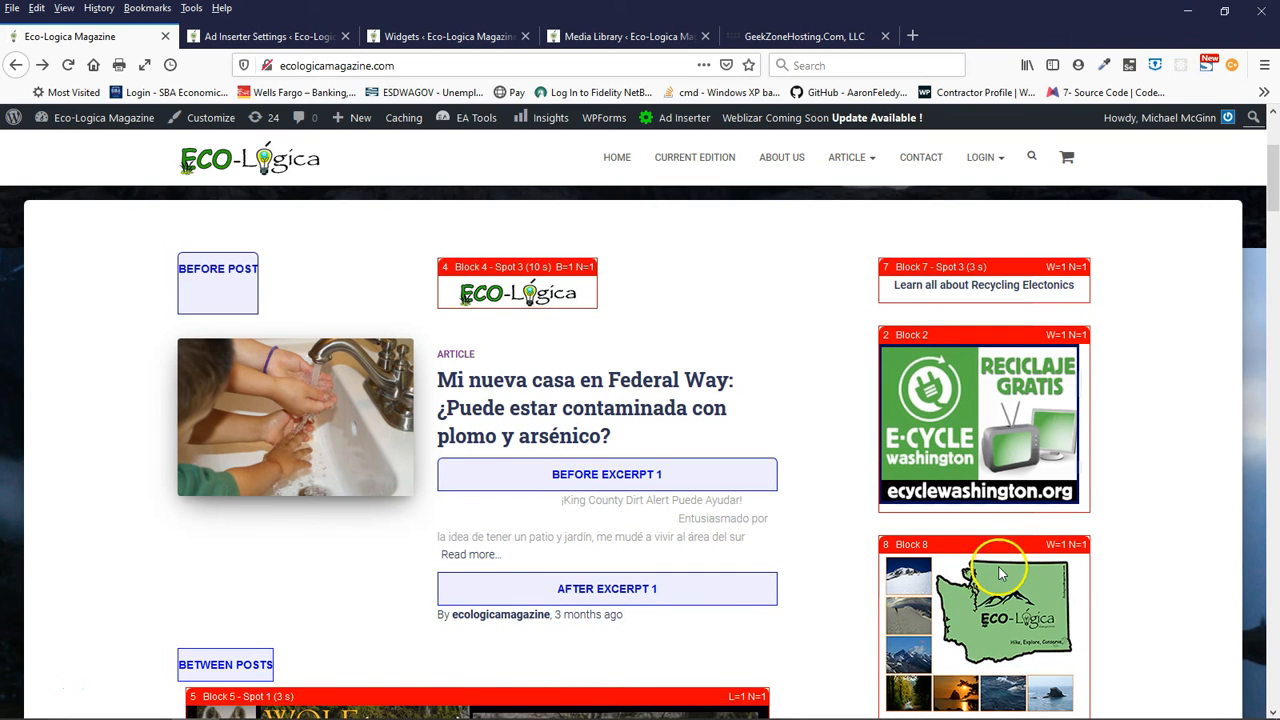
- Examine how the sidebar ad blocks and Block 5 banners accompany the posts down to the homepage footer
{"action": "scroll", "coordinate": [1153, 562], "scroll_direction": "down", "scroll_amount": 7}
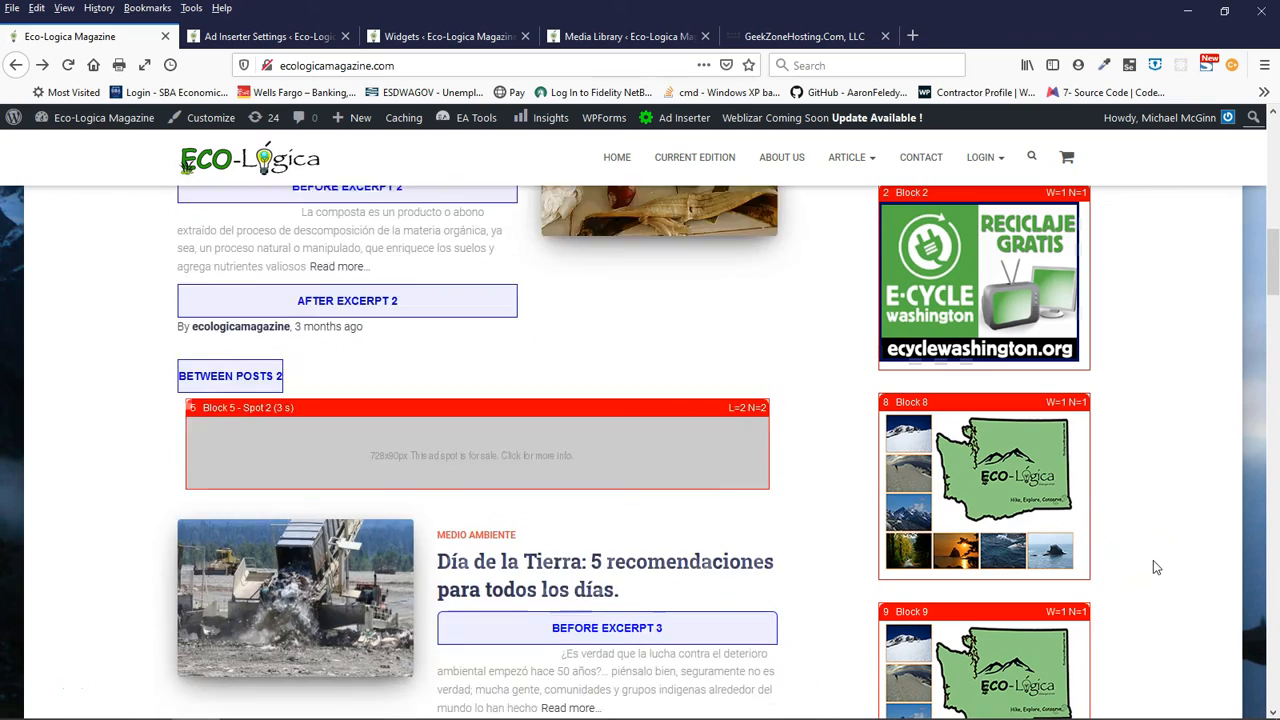
{"action": "scroll", "coordinate": [1153, 567], "scroll_direction": "down", "scroll_amount": 11}
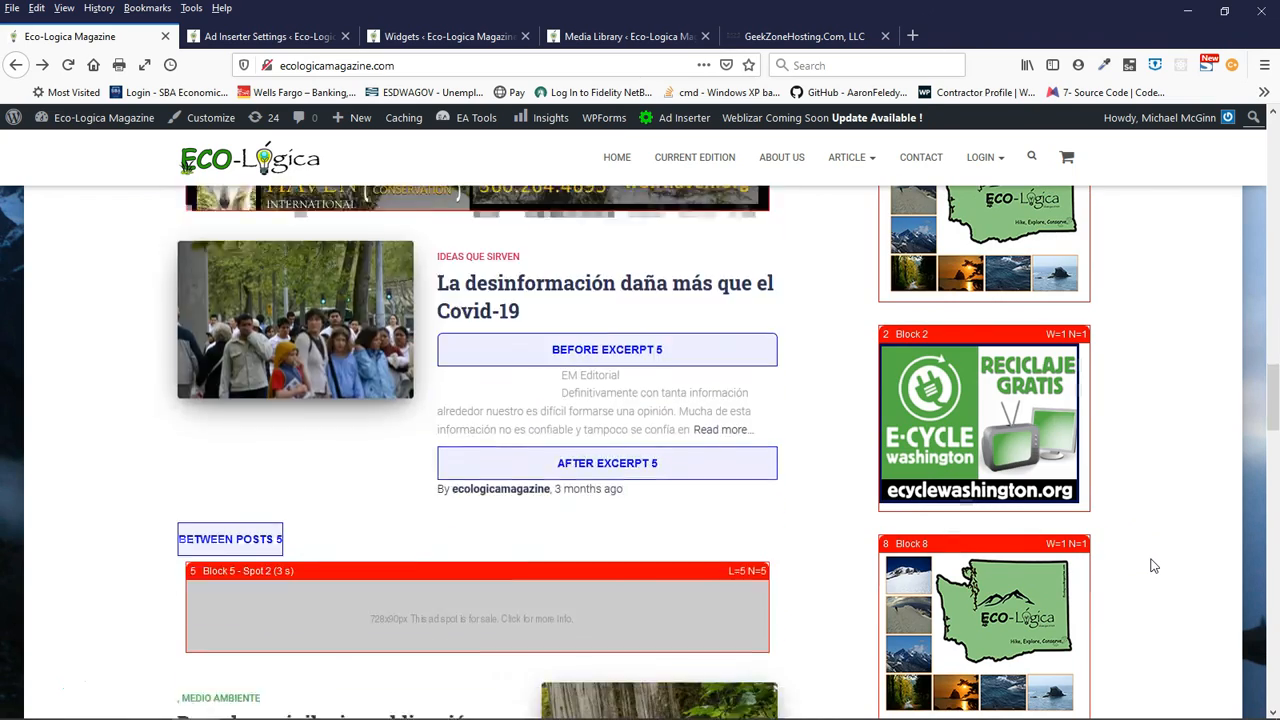
{"action": "scroll", "coordinate": [1153, 567], "scroll_direction": "down", "scroll_amount": 18}
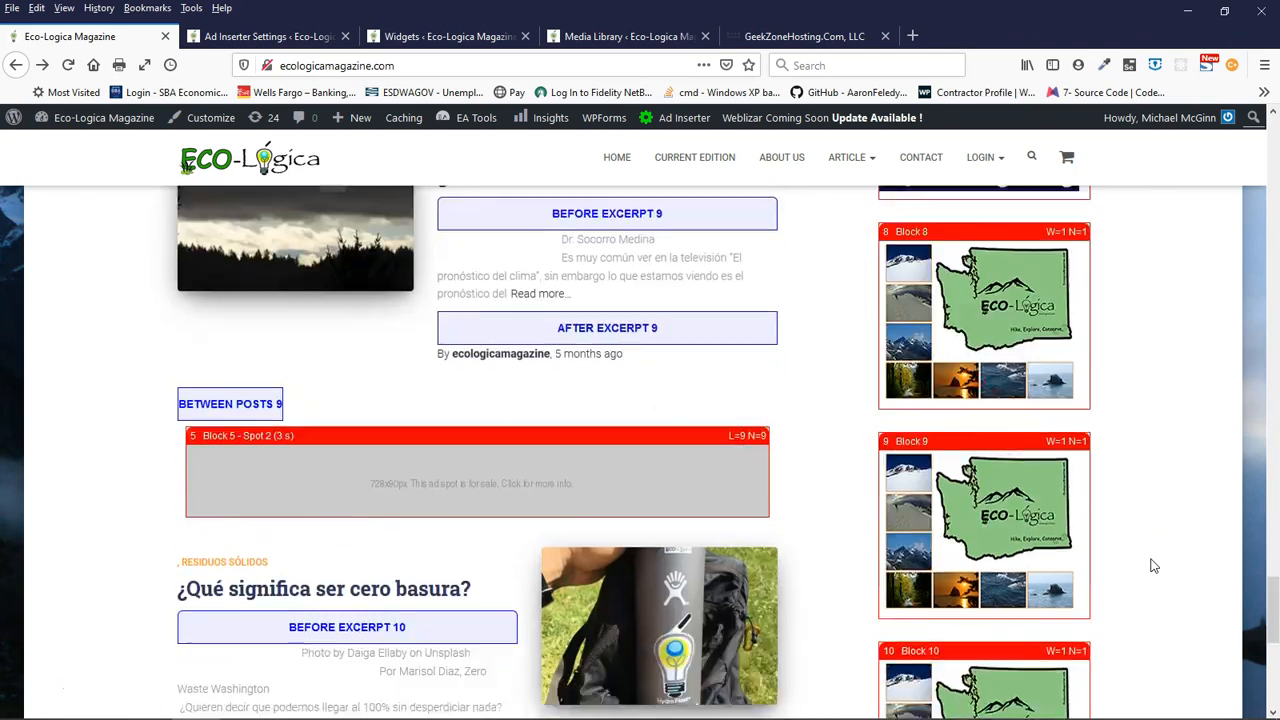
{"action": "scroll", "coordinate": [1153, 566], "scroll_direction": "down", "scroll_amount": 4}
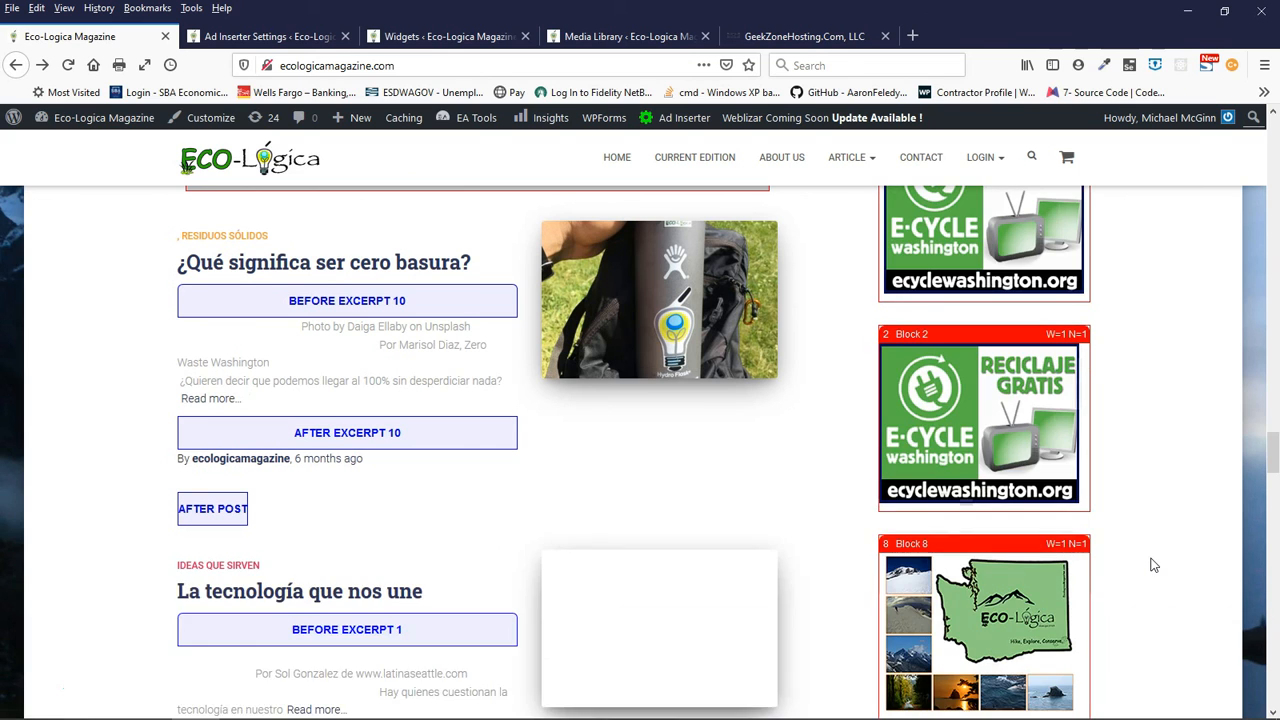
{"action": "scroll", "coordinate": [1153, 566], "scroll_direction": "down", "scroll_amount": 18}
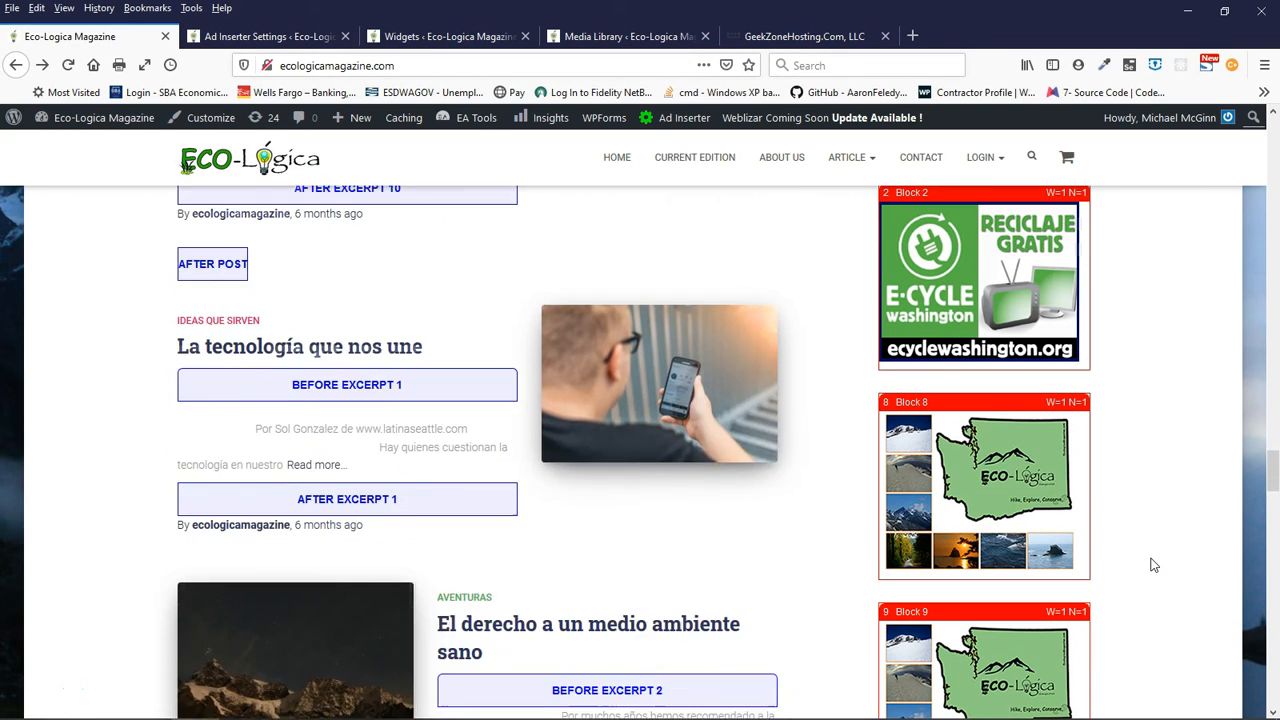
{"action": "scroll", "coordinate": [1153, 566], "scroll_direction": "down", "scroll_amount": 15}
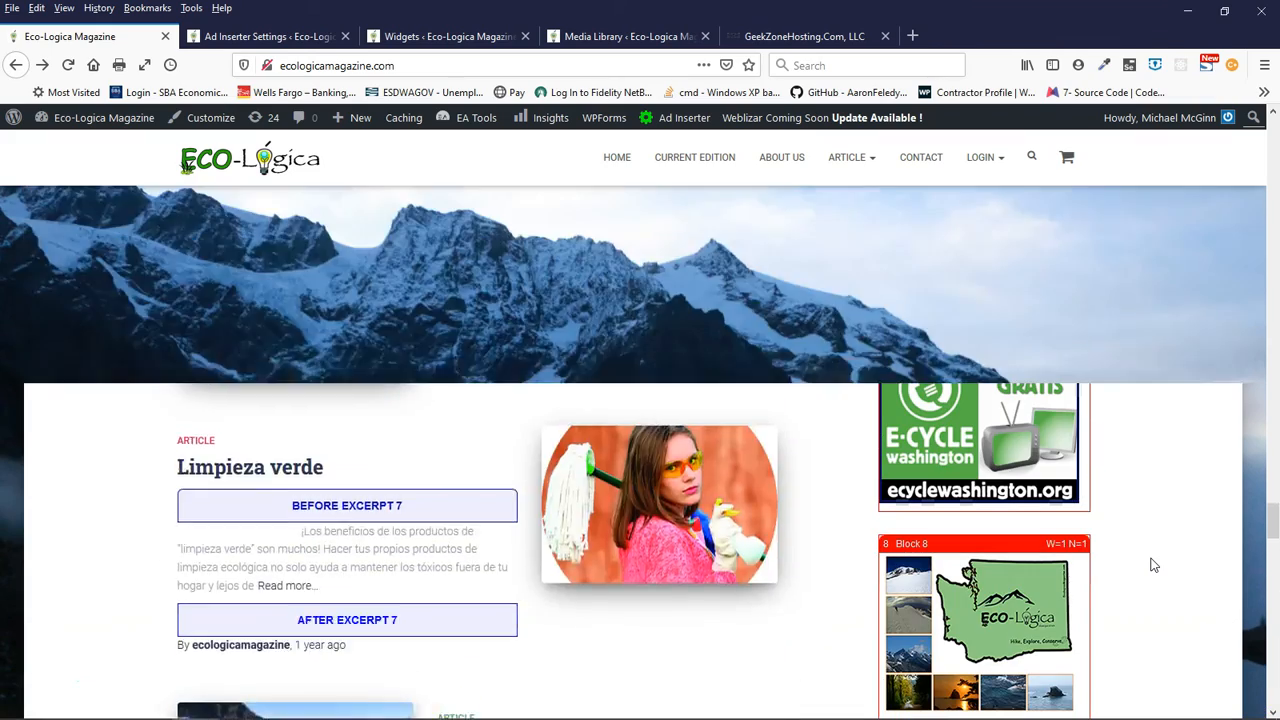
- Look back over the sidebar ad blocks and the banners between posts, from the footer up to the homepage header
{"action": "scroll", "coordinate": [1150, 560], "scroll_direction": "down", "scroll_amount": 10}
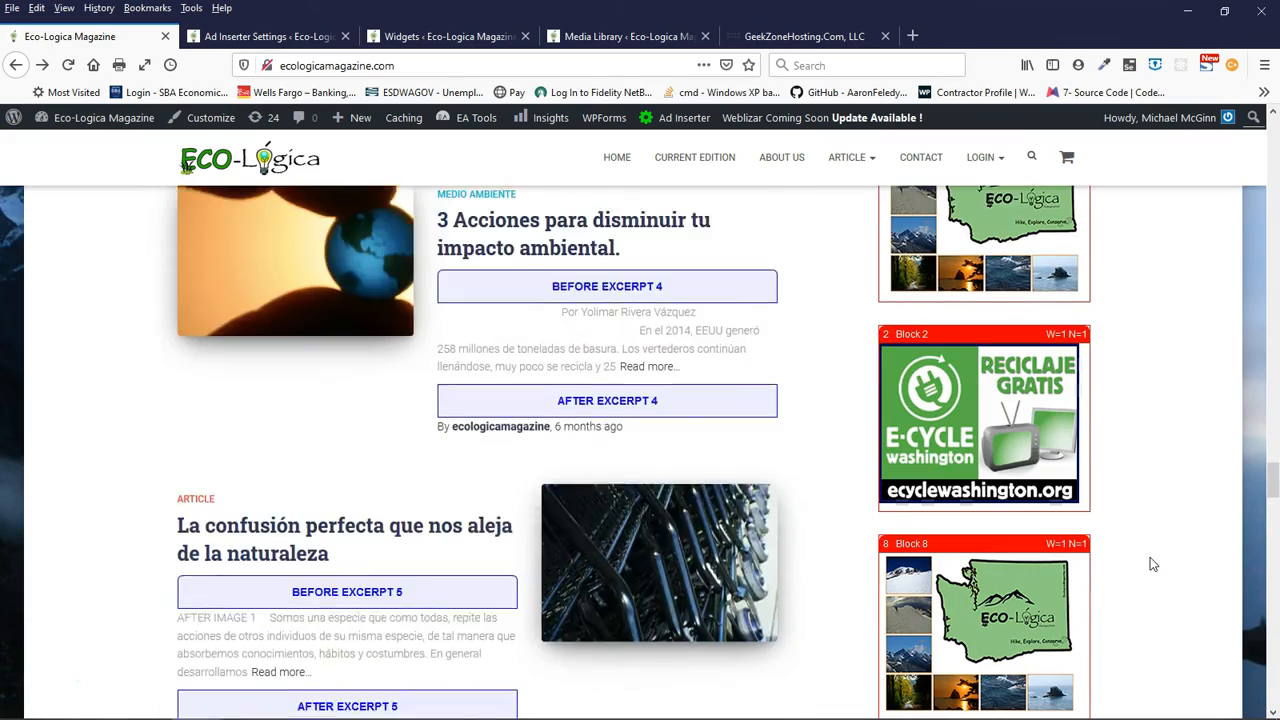
{"action": "scroll", "coordinate": [1150, 560], "scroll_direction": "up", "scroll_amount": 20}
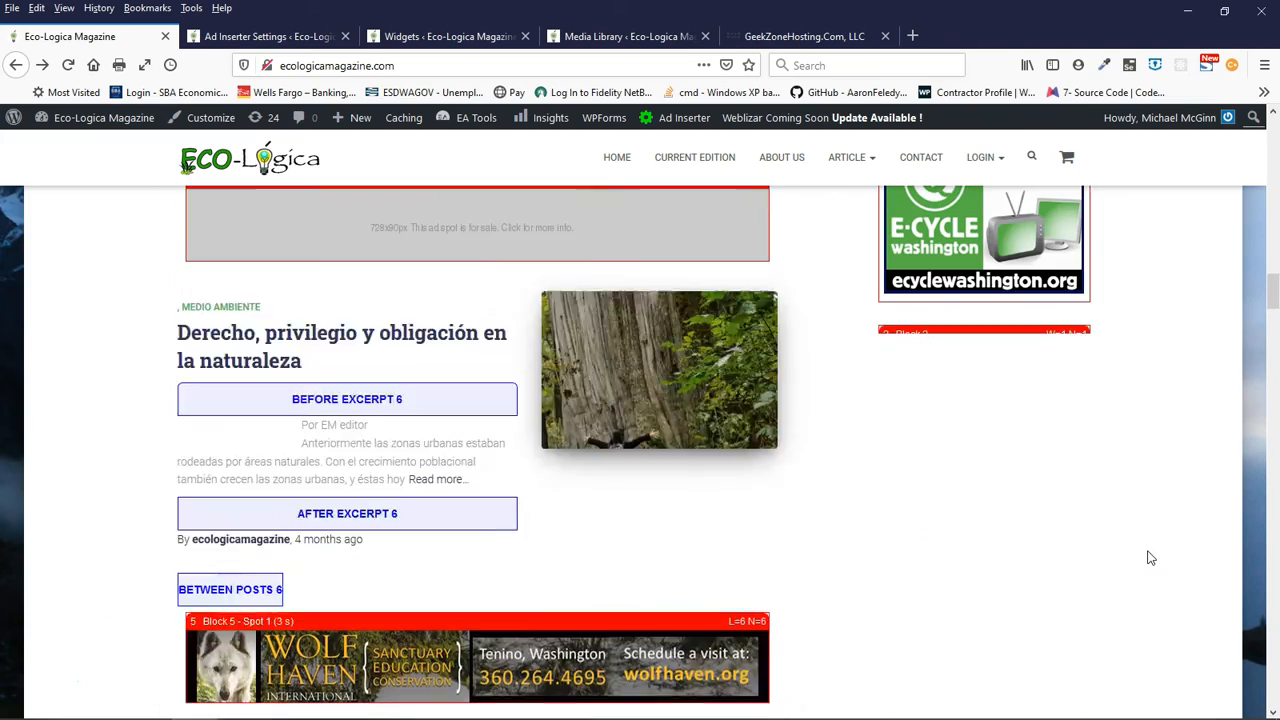
{"action": "scroll", "coordinate": [1150, 555], "scroll_direction": "up", "scroll_amount": 10}
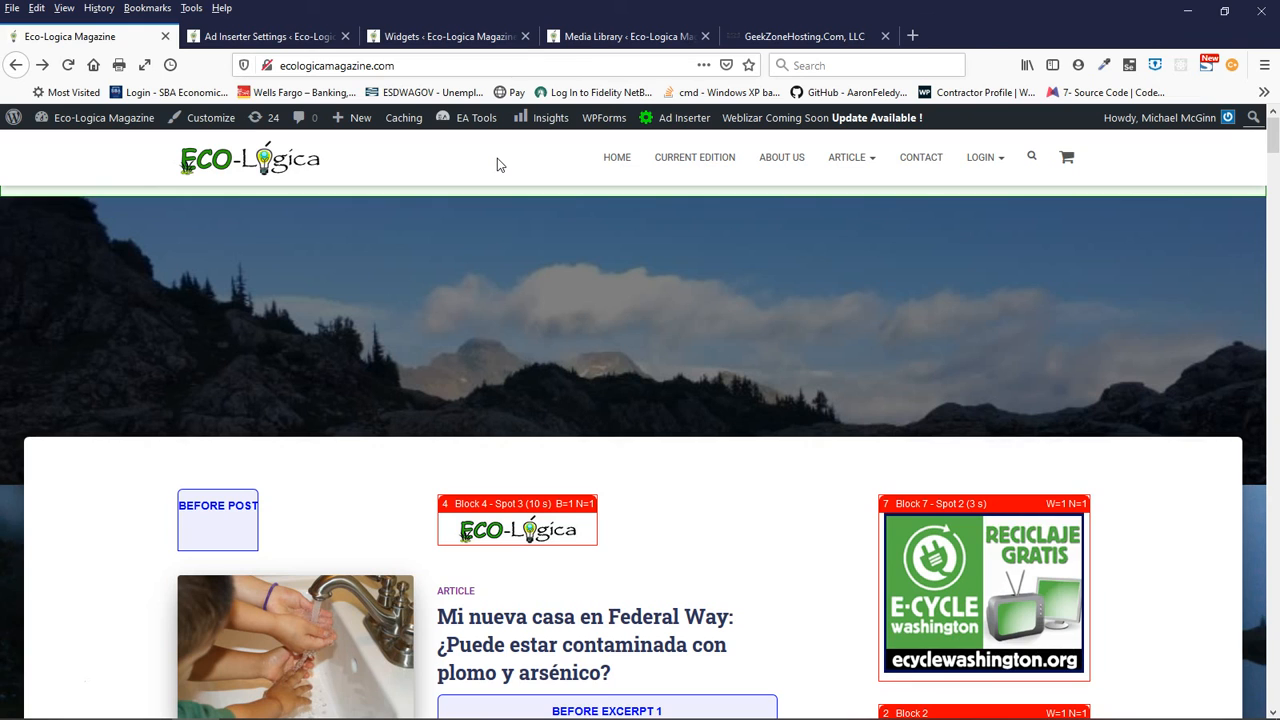
- Return to the Ad Inserter settings and look past the Block 7 code to the Pro Ad Management plugin section
{"action": "left_click", "coordinate": [265, 37]}
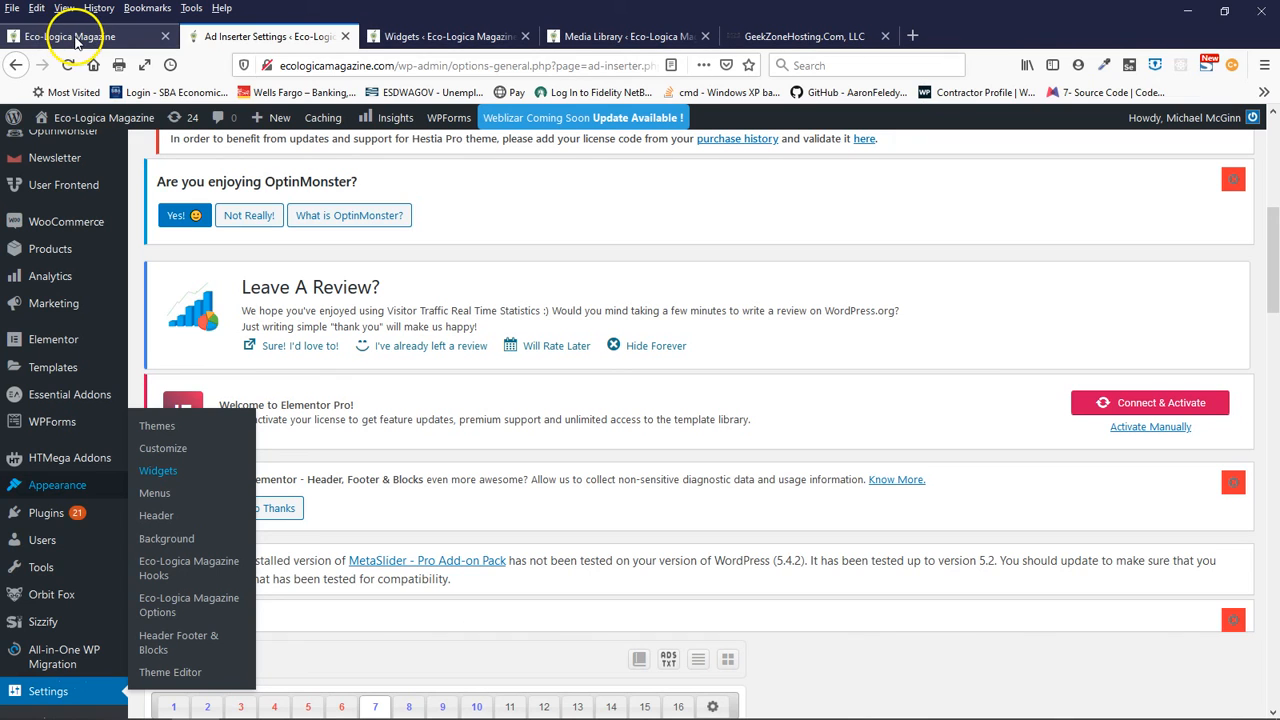
{"action": "scroll", "coordinate": [441, 396], "scroll_direction": "down", "scroll_amount": 8}
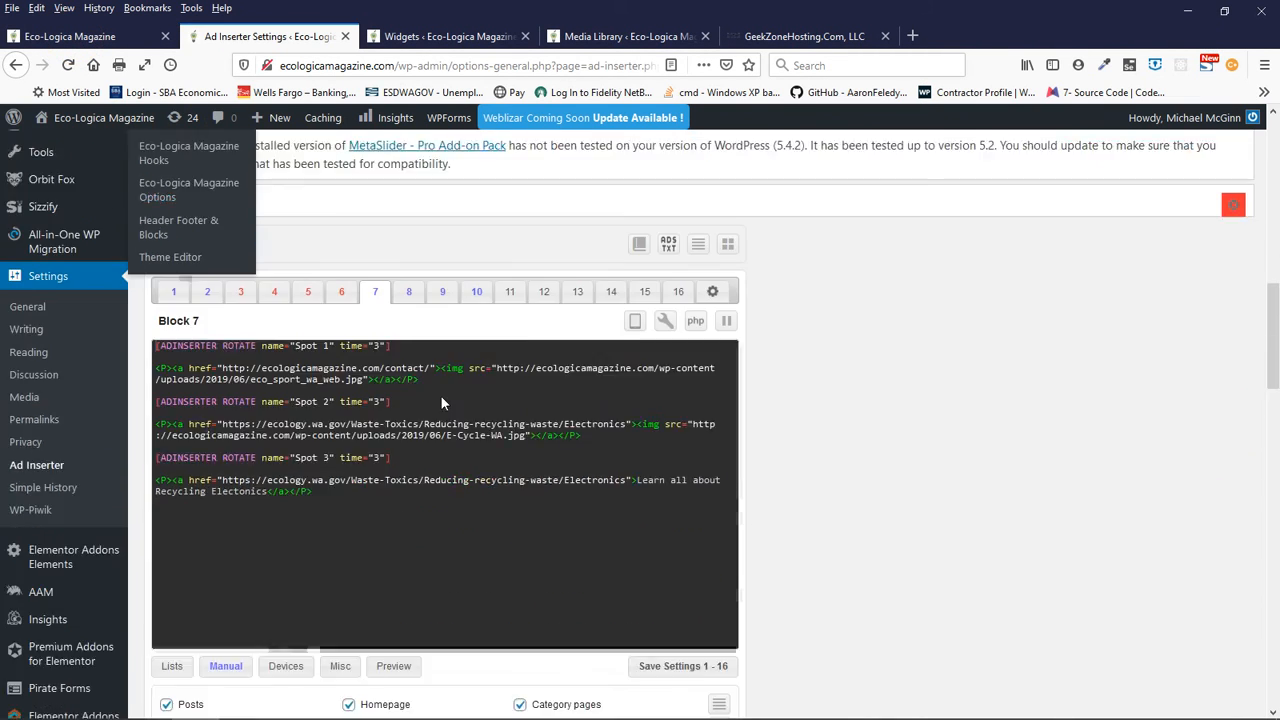
{"action": "scroll", "coordinate": [748, 508], "scroll_direction": "down", "scroll_amount": 3}
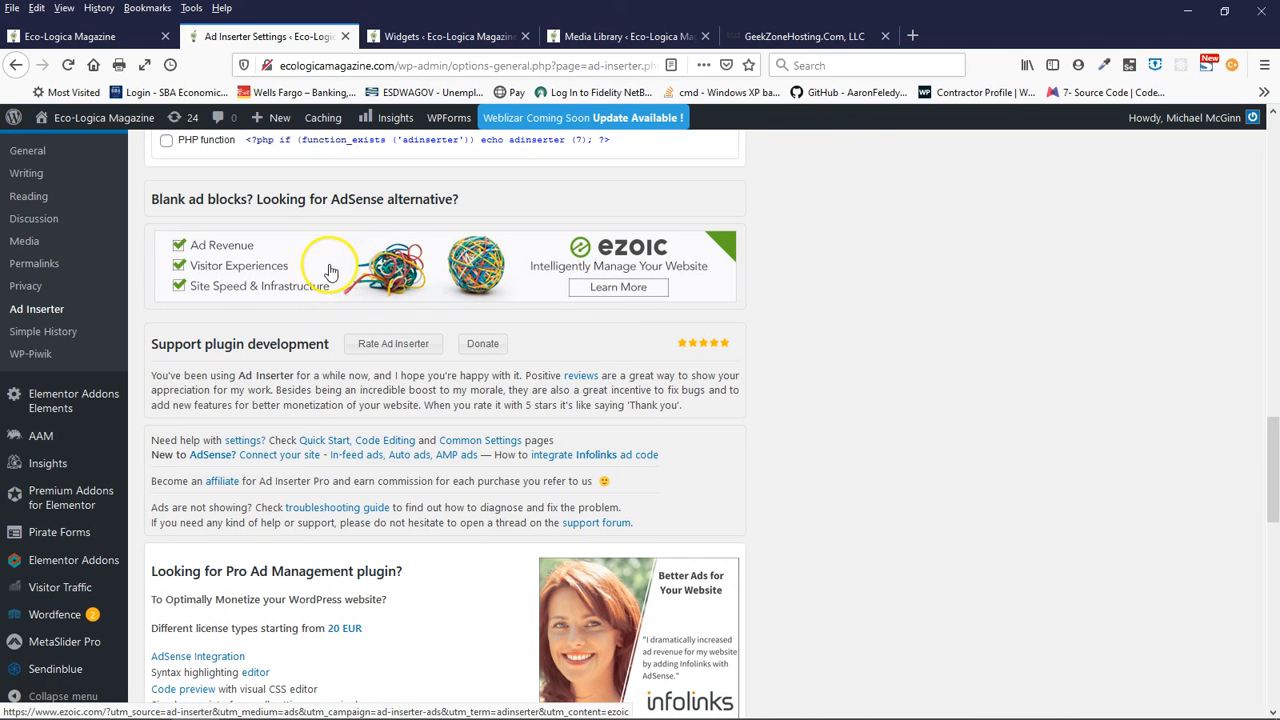
{"action": "scroll", "coordinate": [573, 462], "scroll_direction": "down", "scroll_amount": 6}
{"action": "scroll", "coordinate": [600, 430], "scroll_direction": "up", "scroll_amount": 1}
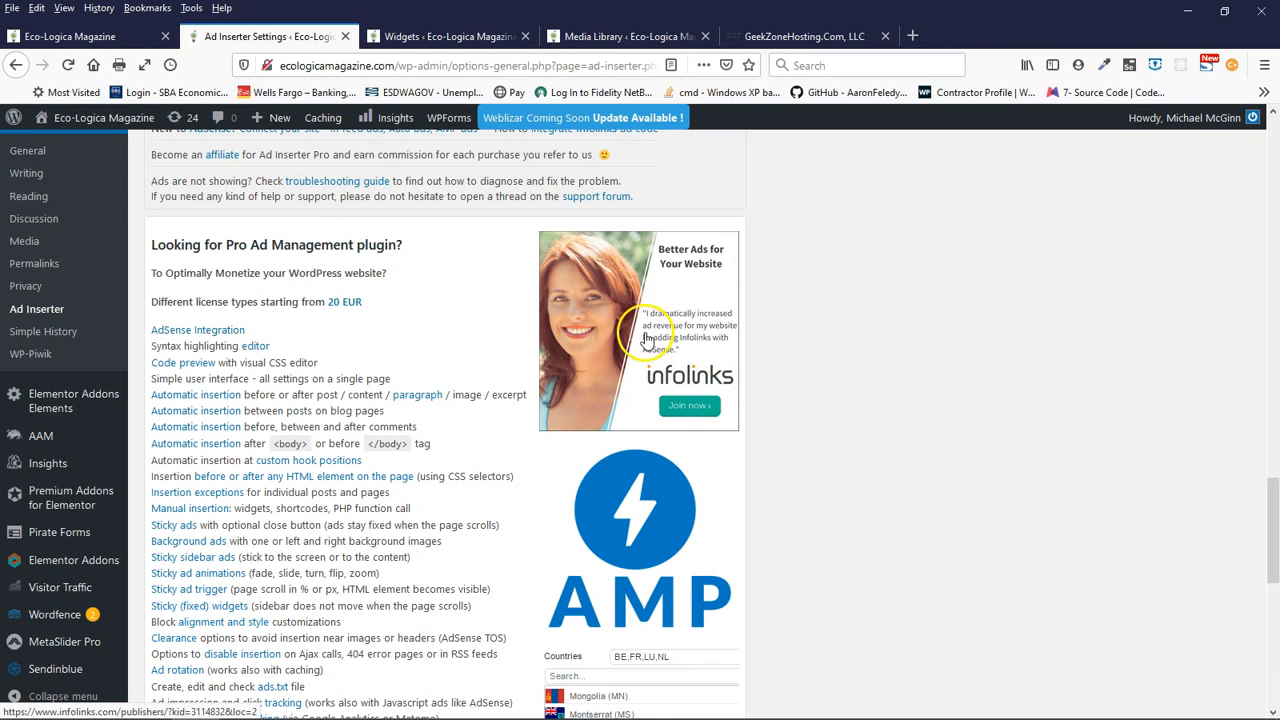
{"action": "scroll", "coordinate": [865, 518], "scroll_direction": "down", "scroll_amount": 4}
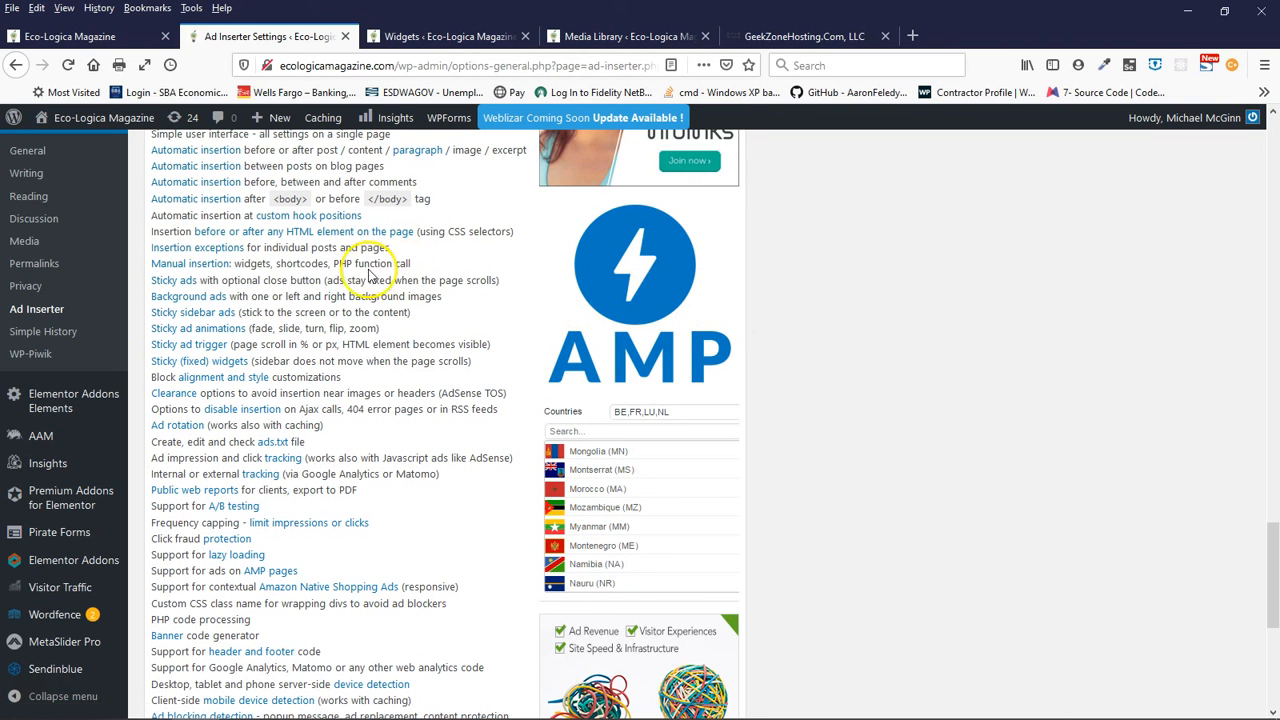
{"action": "scroll", "coordinate": [330, 275], "scroll_direction": "down", "scroll_amount": 3}
{"action": "scroll", "coordinate": [318, 280], "scroll_direction": "up", "scroll_amount": 8}
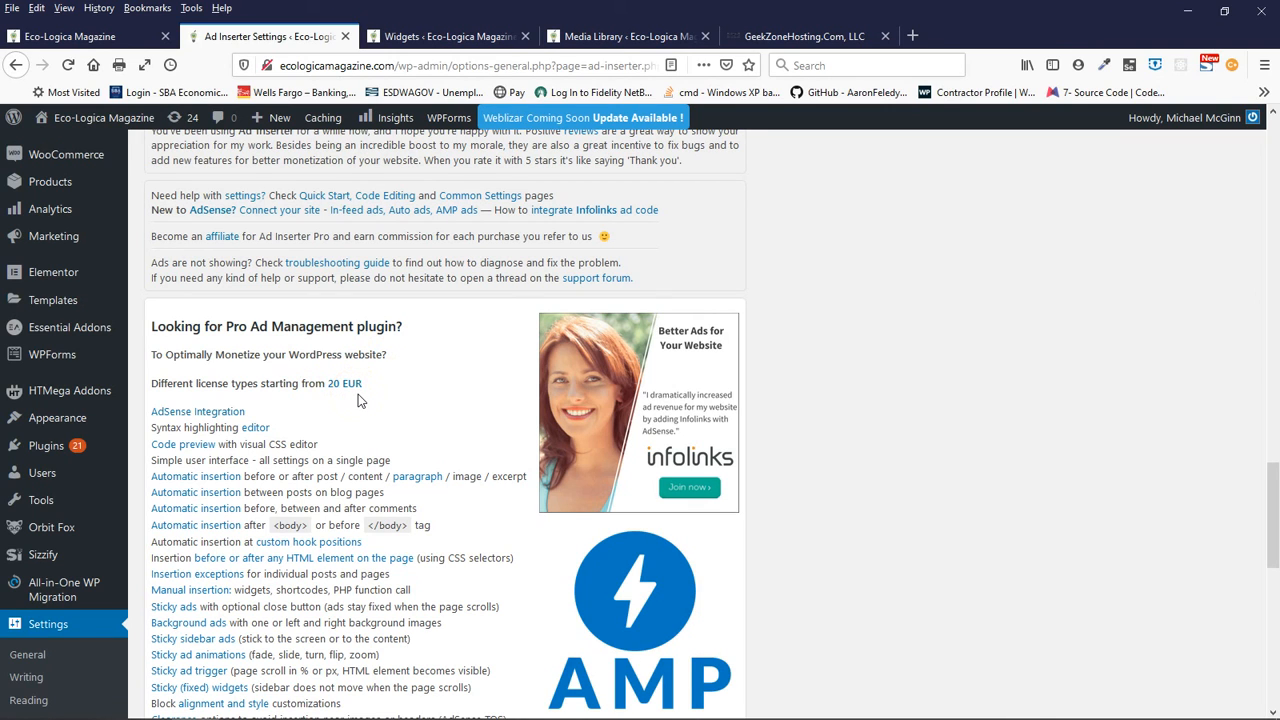
- Examine the full Ad Inserter Pro feature list, from AdSense Integration down to Premium support and the closing description
{"action": "scroll", "coordinate": [414, 405], "scroll_direction": "down", "scroll_amount": 3}
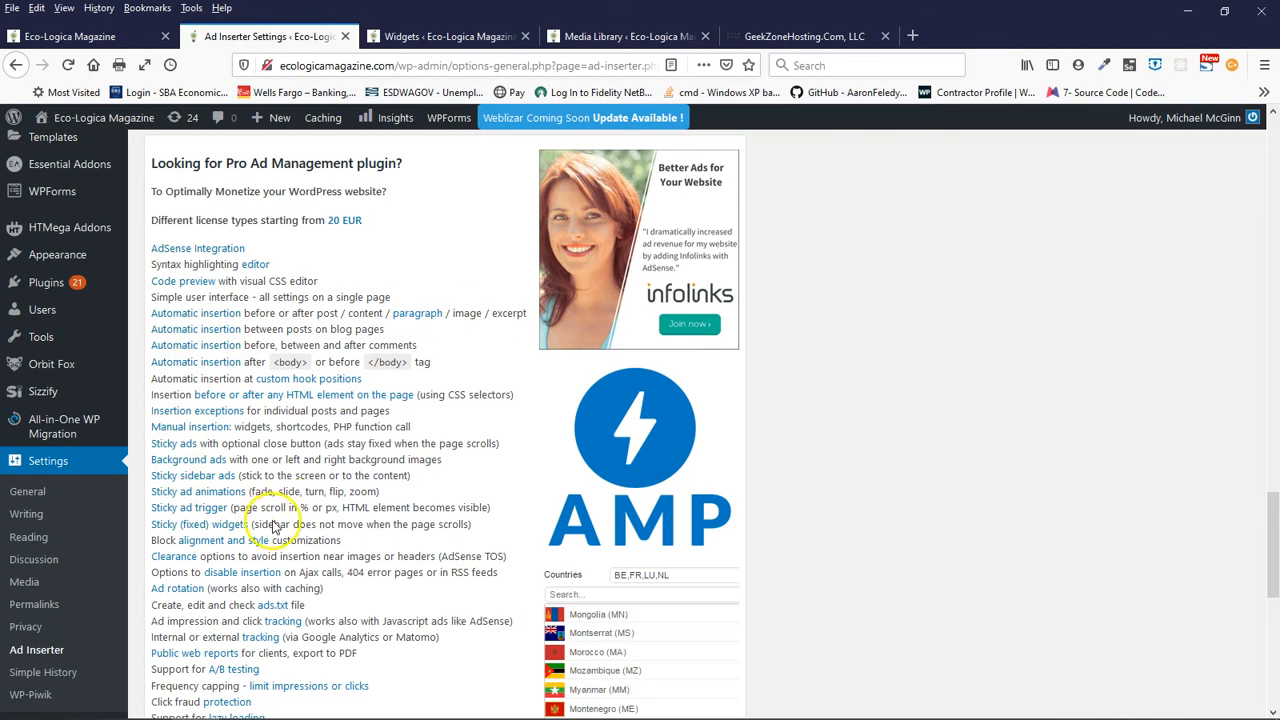
{"action": "scroll", "coordinate": [273, 527], "scroll_direction": "down", "scroll_amount": 3}
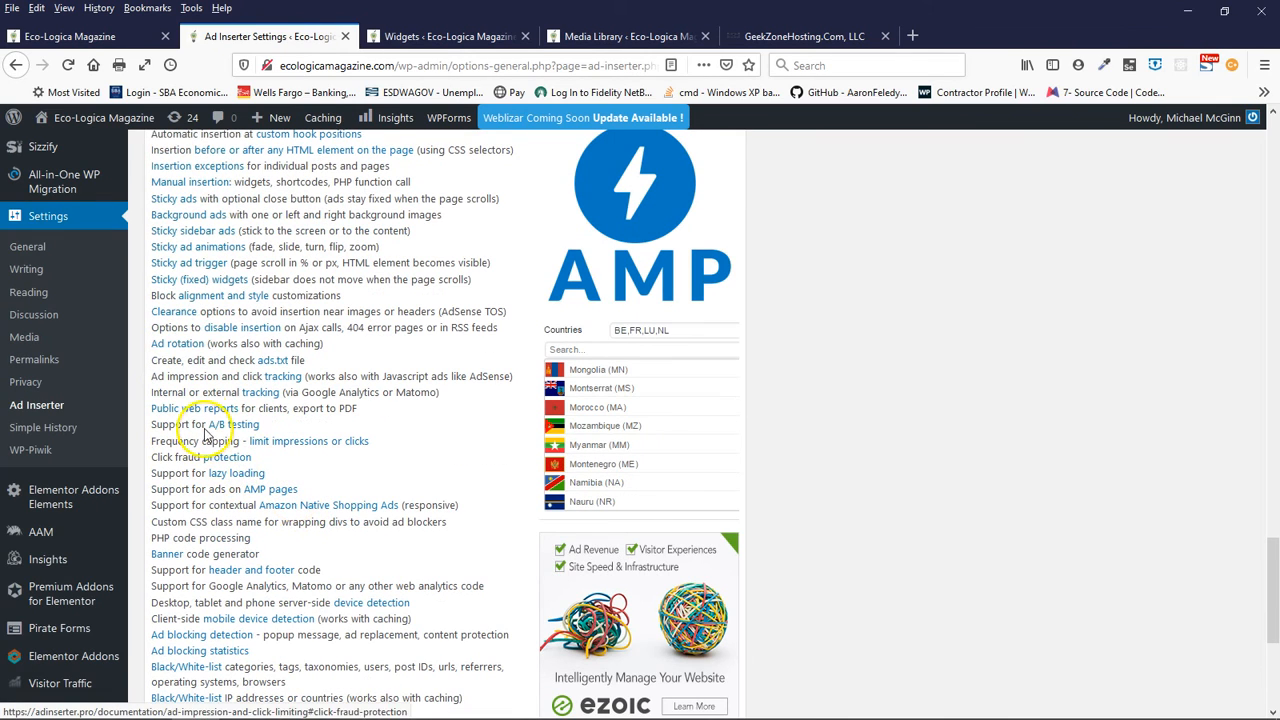
{"action": "scroll", "coordinate": [210, 488], "scroll_direction": "down", "scroll_amount": 1}
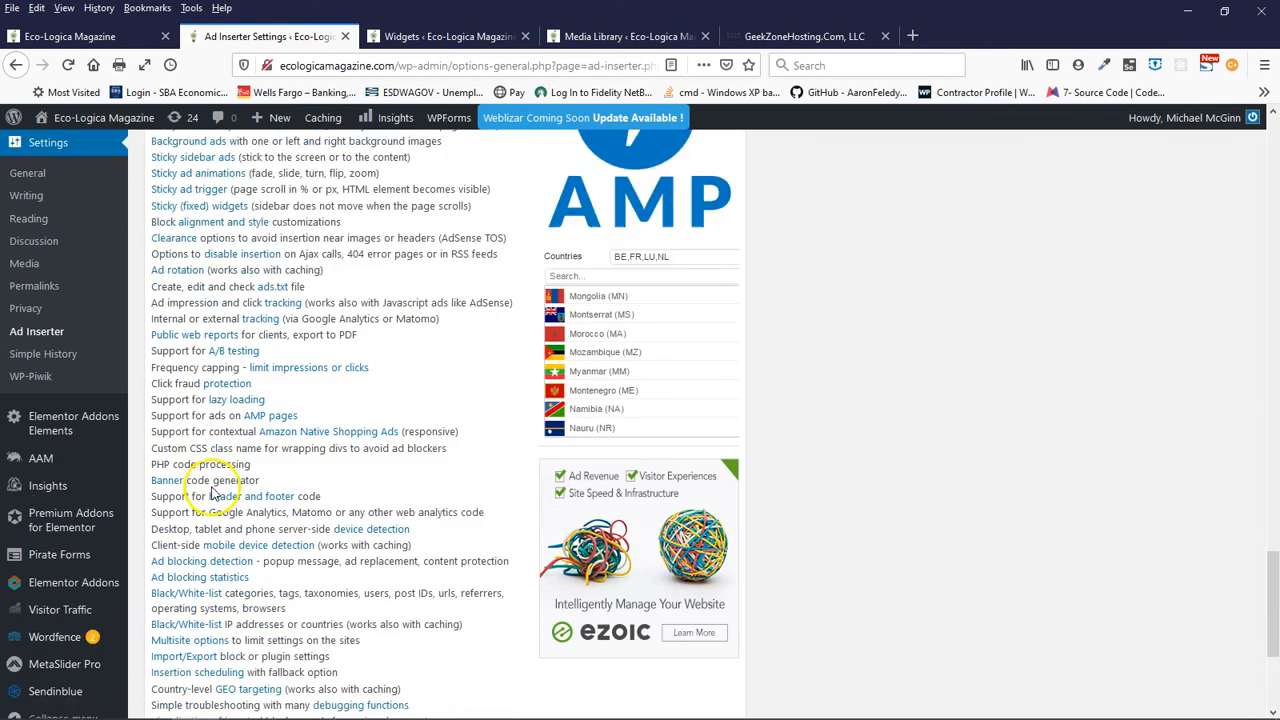
{"action": "scroll", "coordinate": [213, 492], "scroll_direction": "down", "scroll_amount": 3}
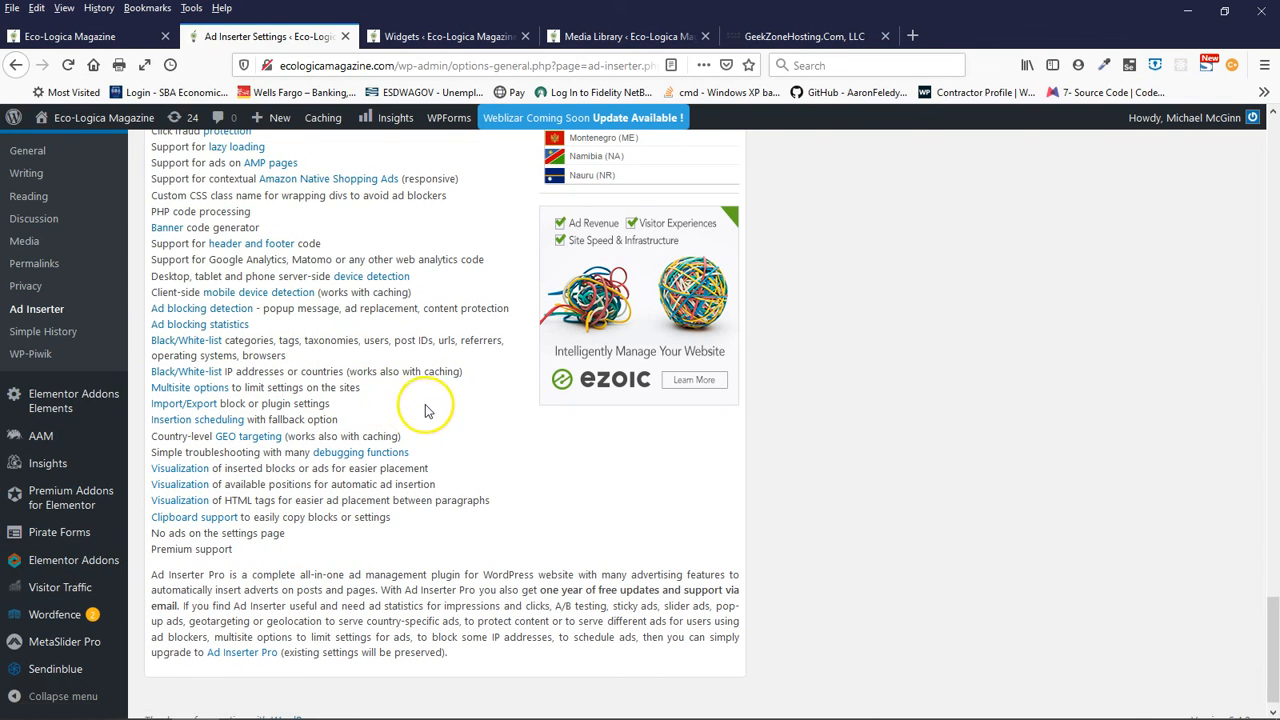
{"action": "scroll", "coordinate": [425, 410], "scroll_direction": "up", "scroll_amount": 5}
{"action": "scroll", "coordinate": [449, 409], "scroll_direction": "down", "scroll_amount": 4}
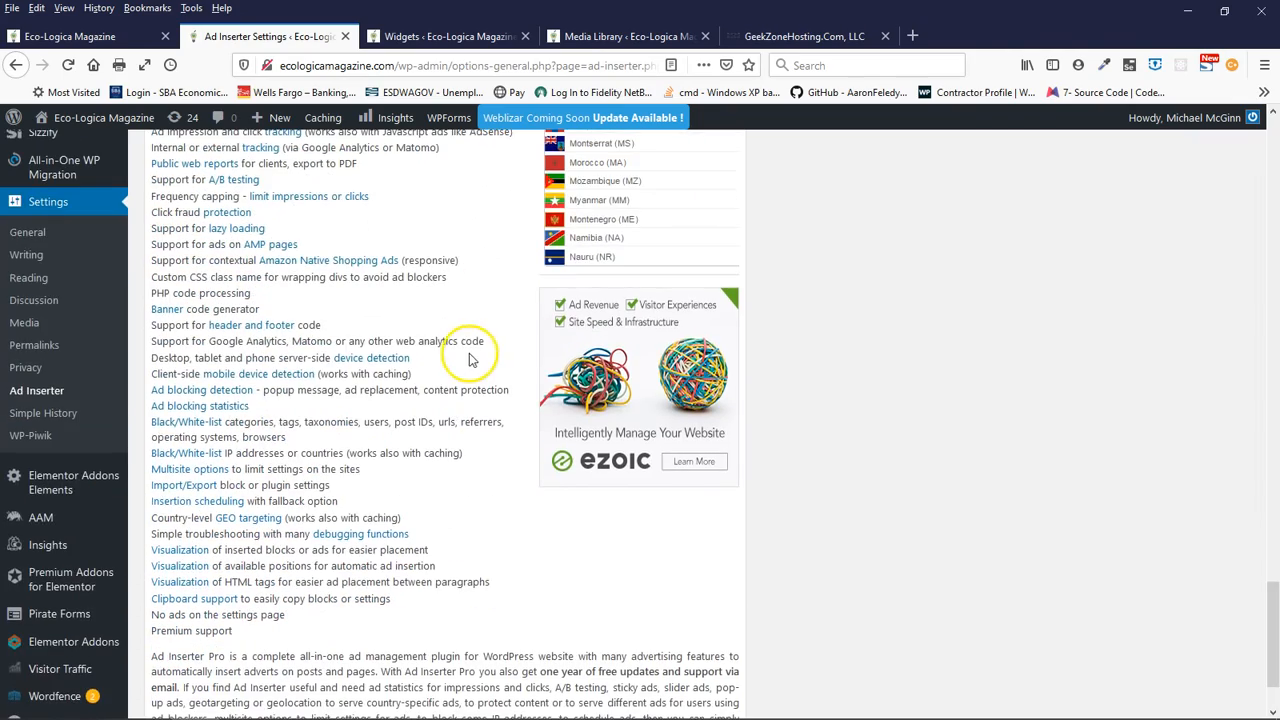
{"action": "scroll", "coordinate": [451, 354], "scroll_direction": "up", "scroll_amount": 10}
{"action": "scroll", "coordinate": [451, 356], "scroll_direction": "down", "scroll_amount": 10}
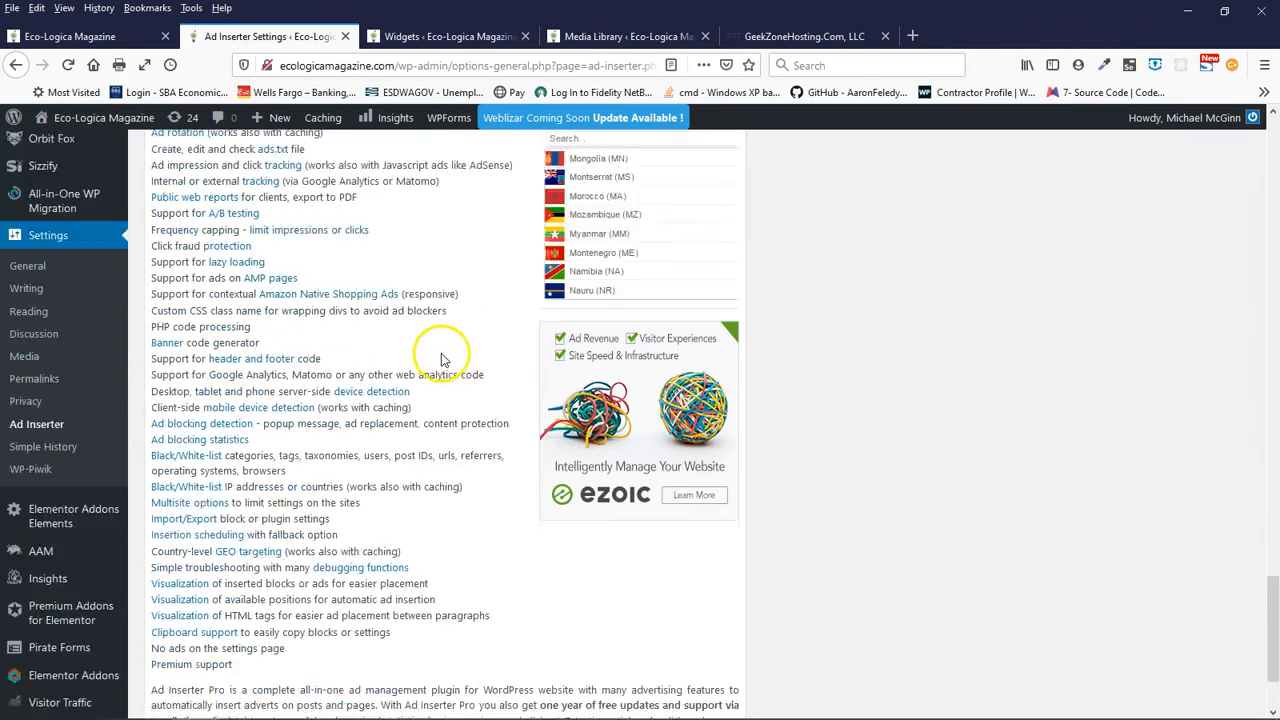
{"action": "scroll", "coordinate": [443, 358], "scroll_direction": "down", "scroll_amount": 3}
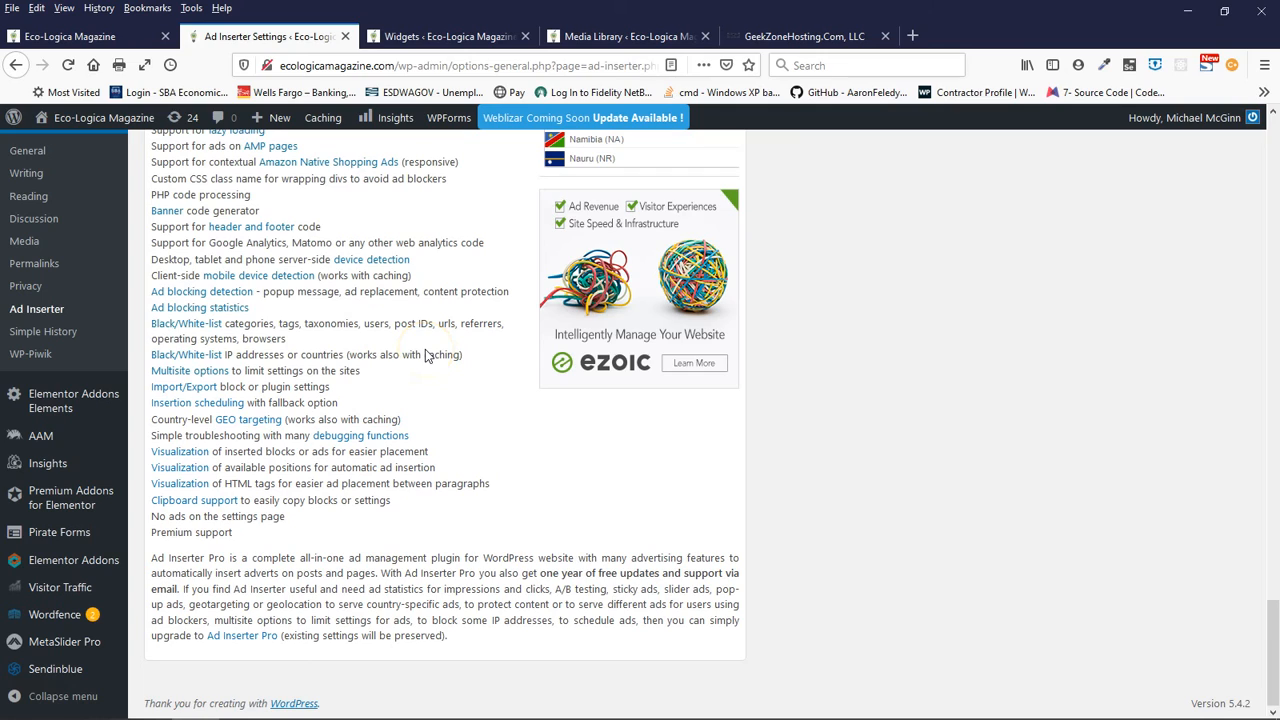
{"action": "scroll", "coordinate": [425, 355], "scroll_direction": "up", "scroll_amount": 10}
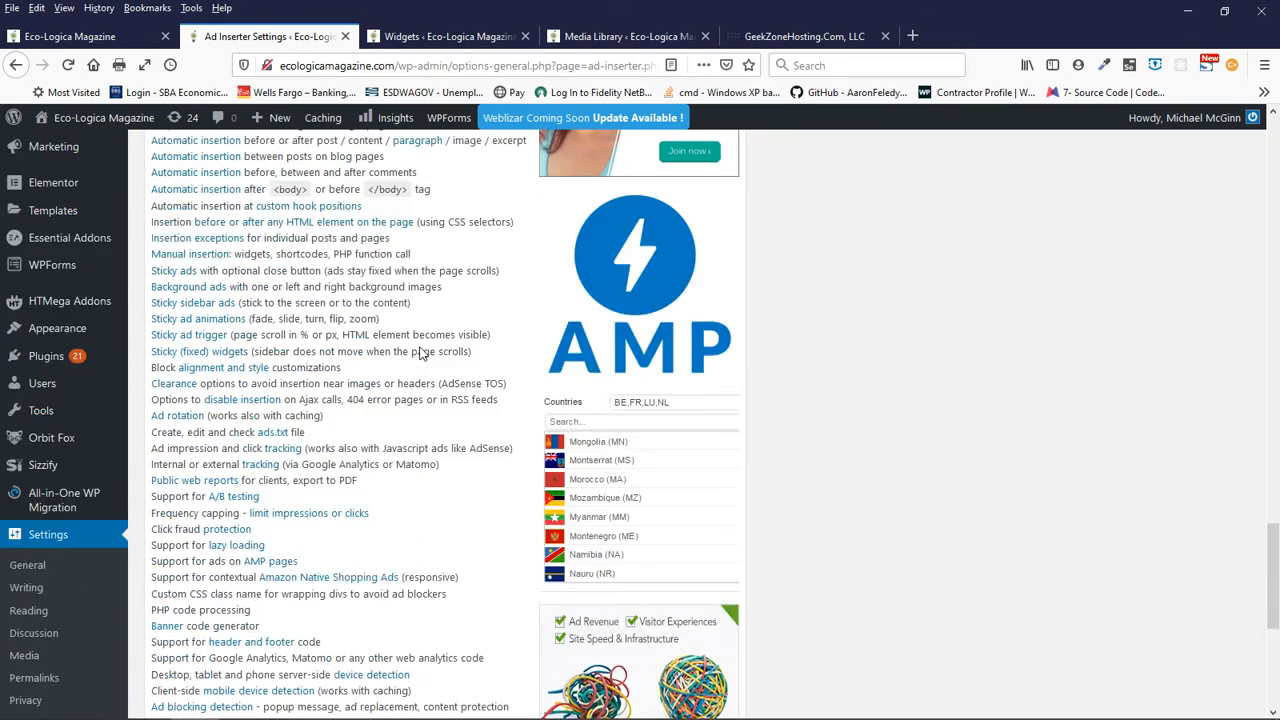
{"action": "scroll", "coordinate": [420, 352], "scroll_direction": "up", "scroll_amount": 3}
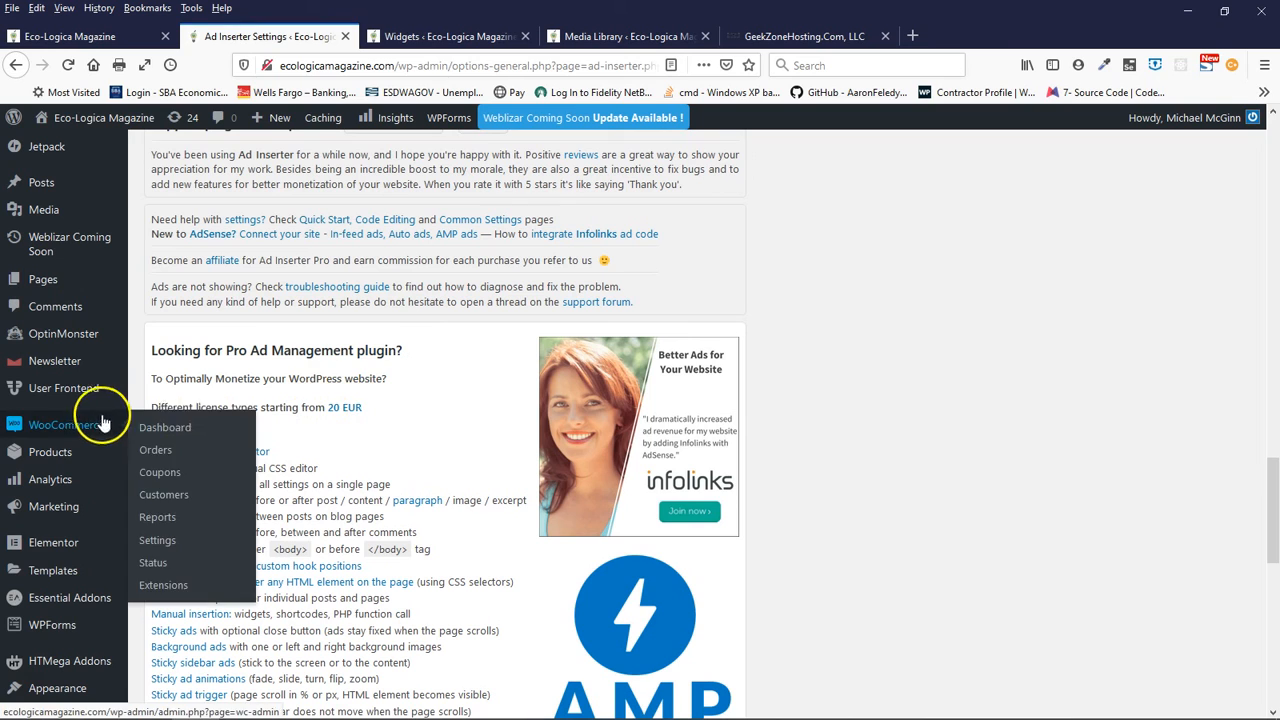
- Open the Pro license types link (20 EUR) in a new tab and dismiss the ad blocker notice covering the features page
{"action": "right_click", "coordinate": [343, 413]}
{"action": "left_click", "coordinate": [387, 423]}
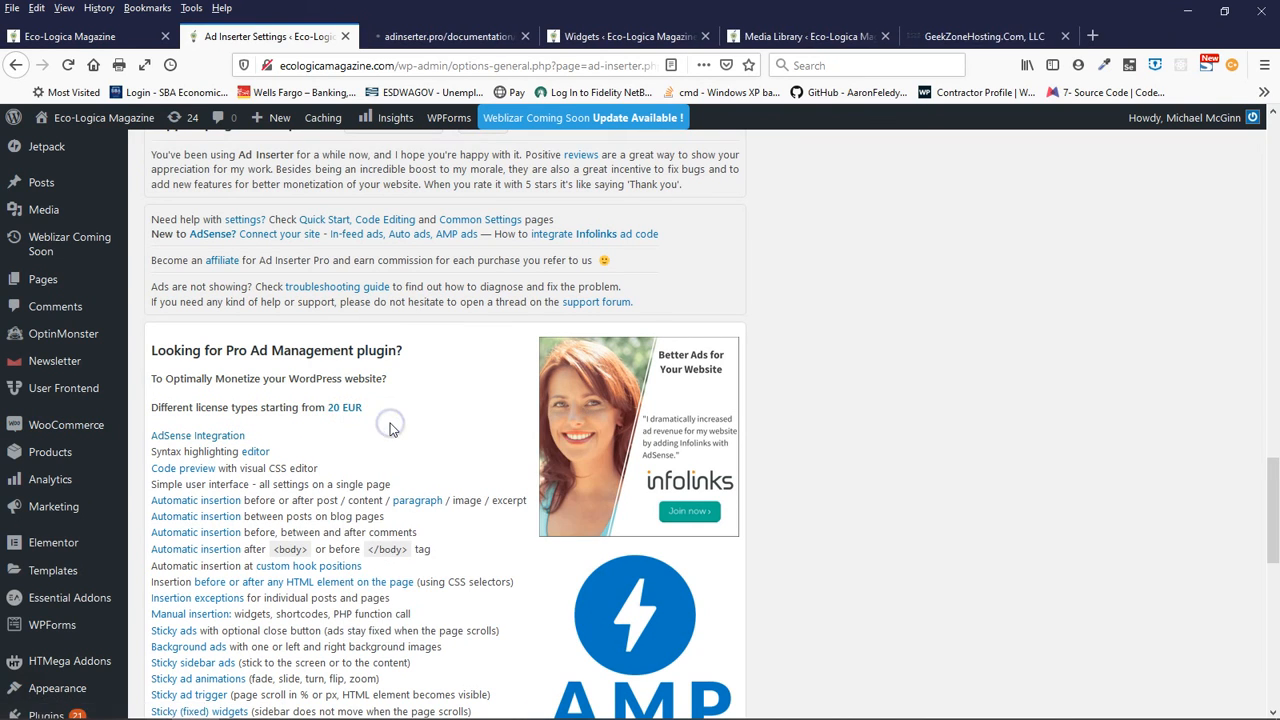
{"action": "left_click", "coordinate": [400, 36]}
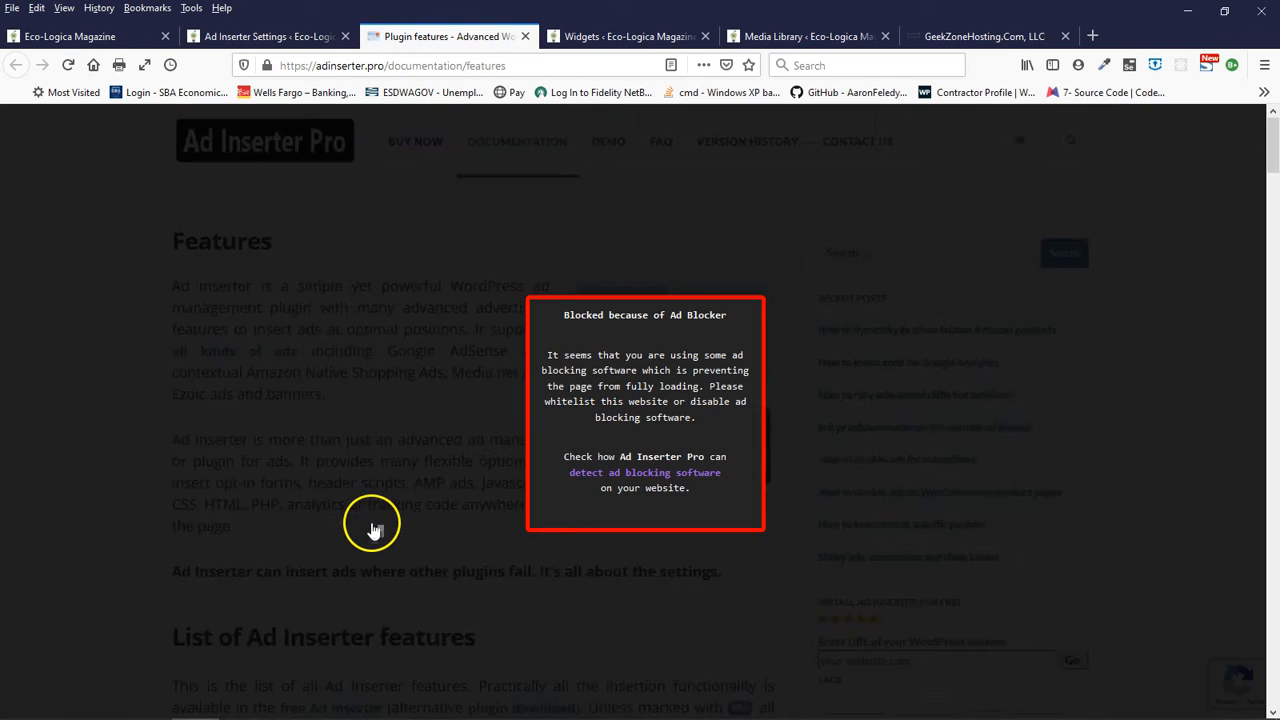
{"action": "scroll", "coordinate": [372, 530], "scroll_direction": "down", "scroll_amount": 3}
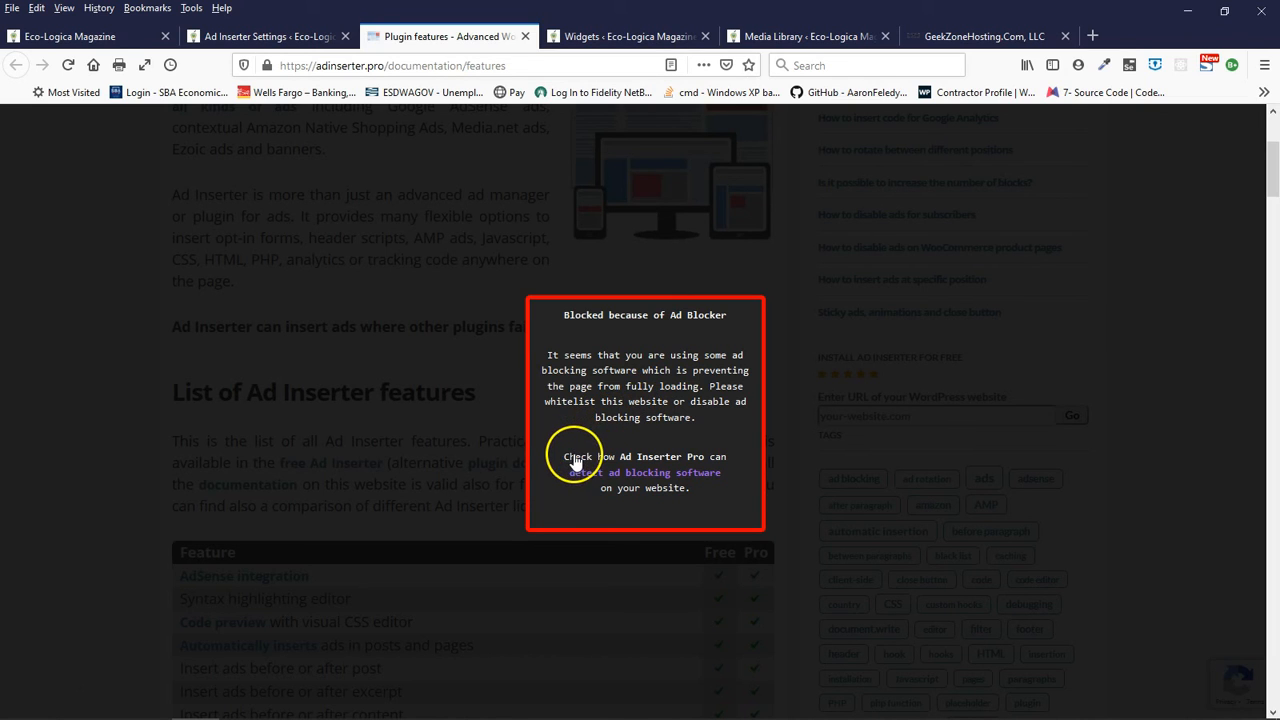
{"action": "left_click", "coordinate": [667, 499]}
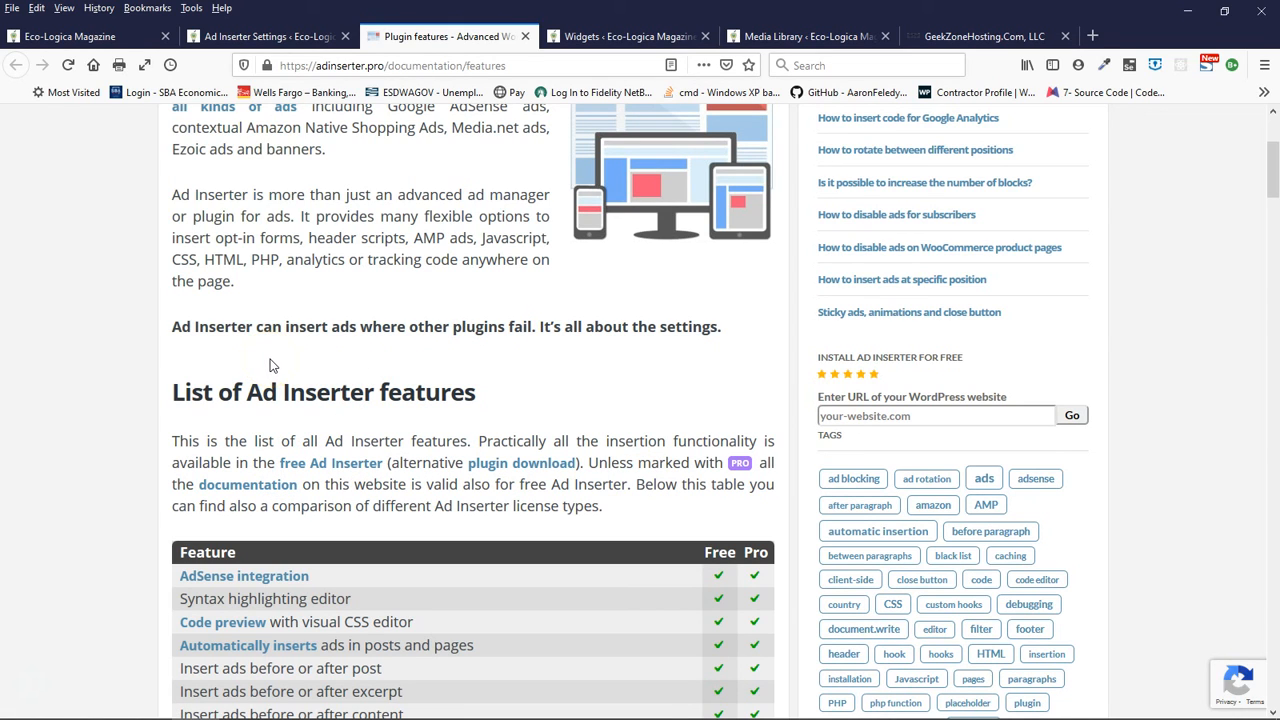
- Compare the Free and Pro columns of the feature table and review the Personal, Freelancer, Business and Corporate license plans
{"action": "scroll", "coordinate": [270, 365], "scroll_direction": "down", "scroll_amount": 10}
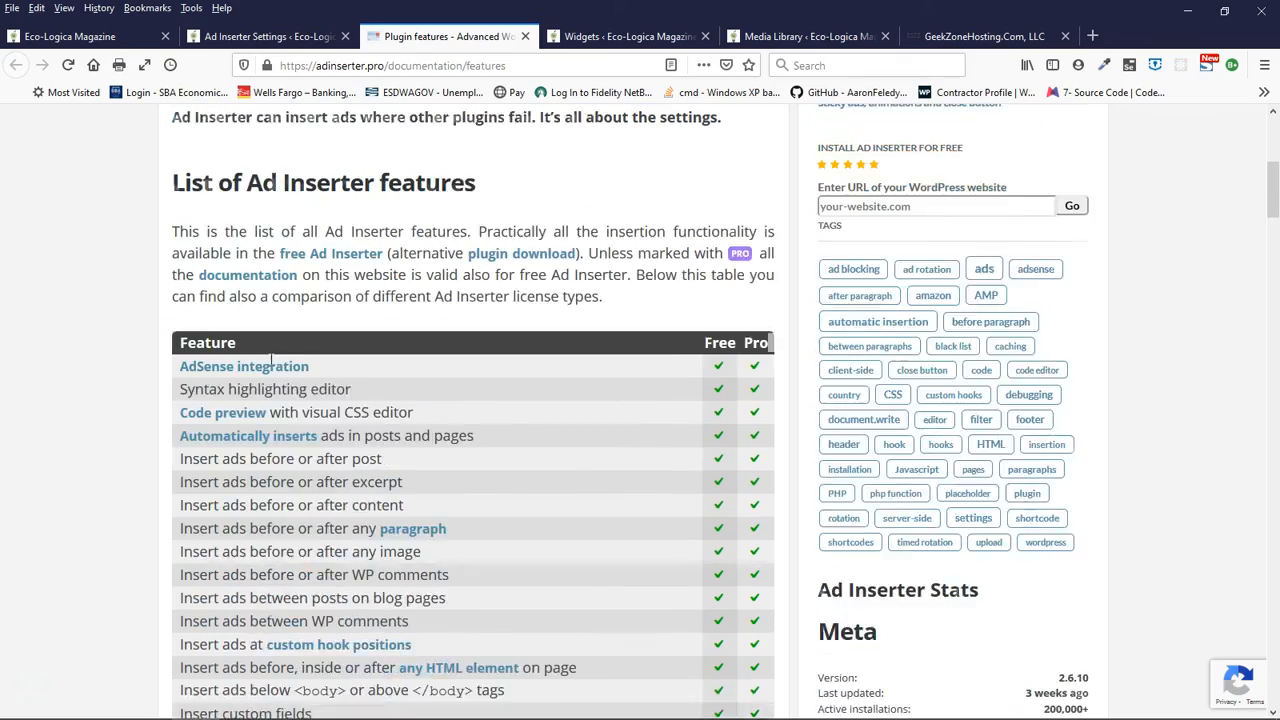
{"action": "scroll", "coordinate": [270, 367], "scroll_direction": "up", "scroll_amount": 5}
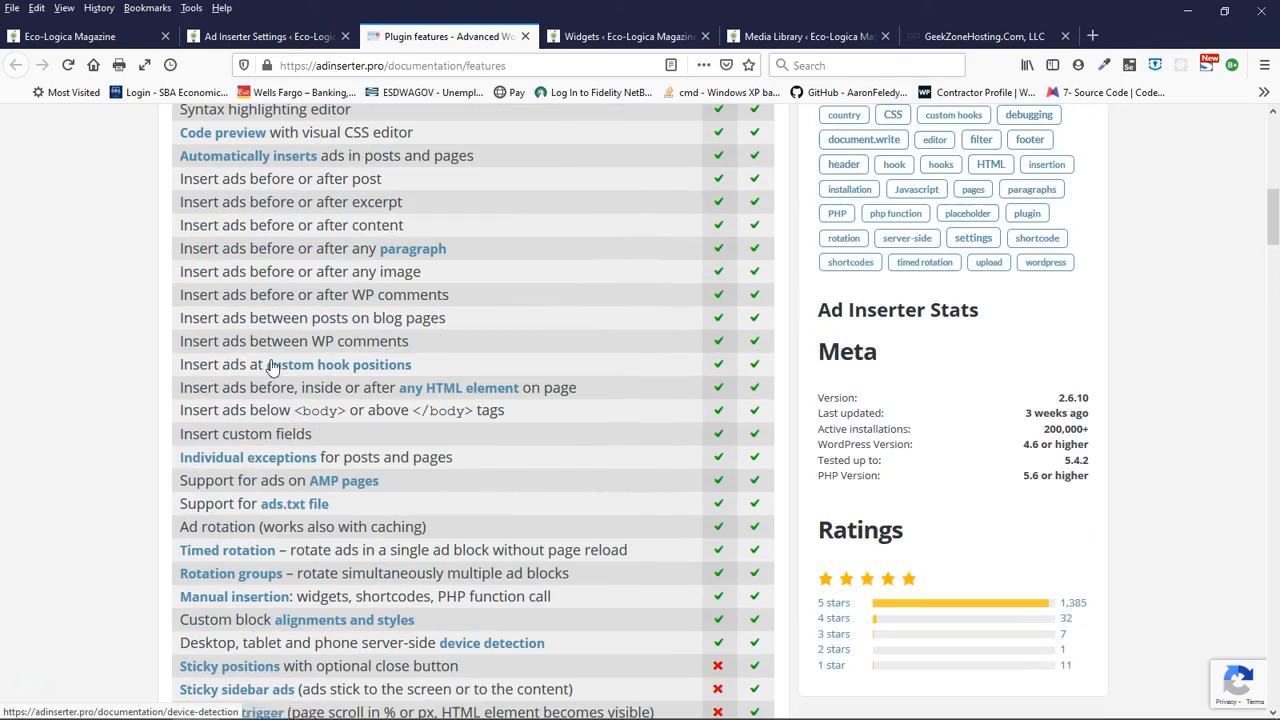
{"action": "scroll", "coordinate": [1260, 490], "scroll_direction": "down", "scroll_amount": 1}
{"action": "scroll", "coordinate": [1260, 490], "scroll_direction": "down", "scroll_amount": 20}
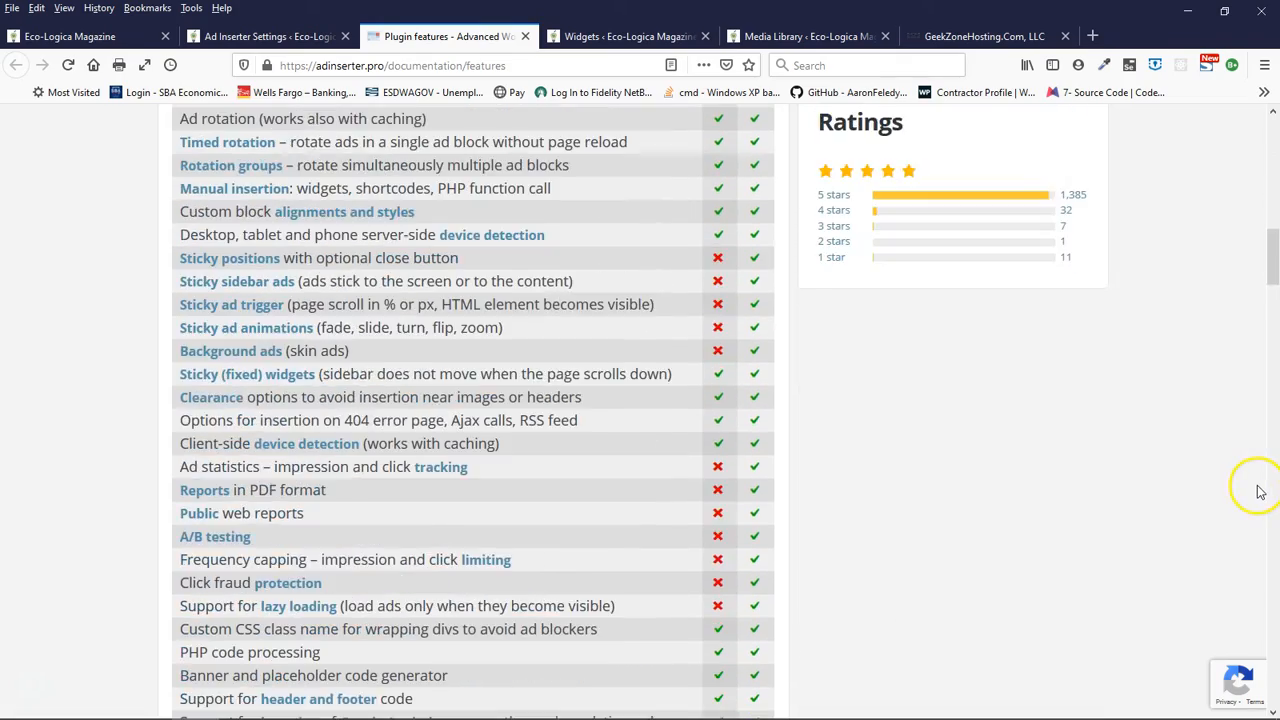
{"action": "scroll", "coordinate": [1180, 490], "scroll_direction": "down", "scroll_amount": 15}
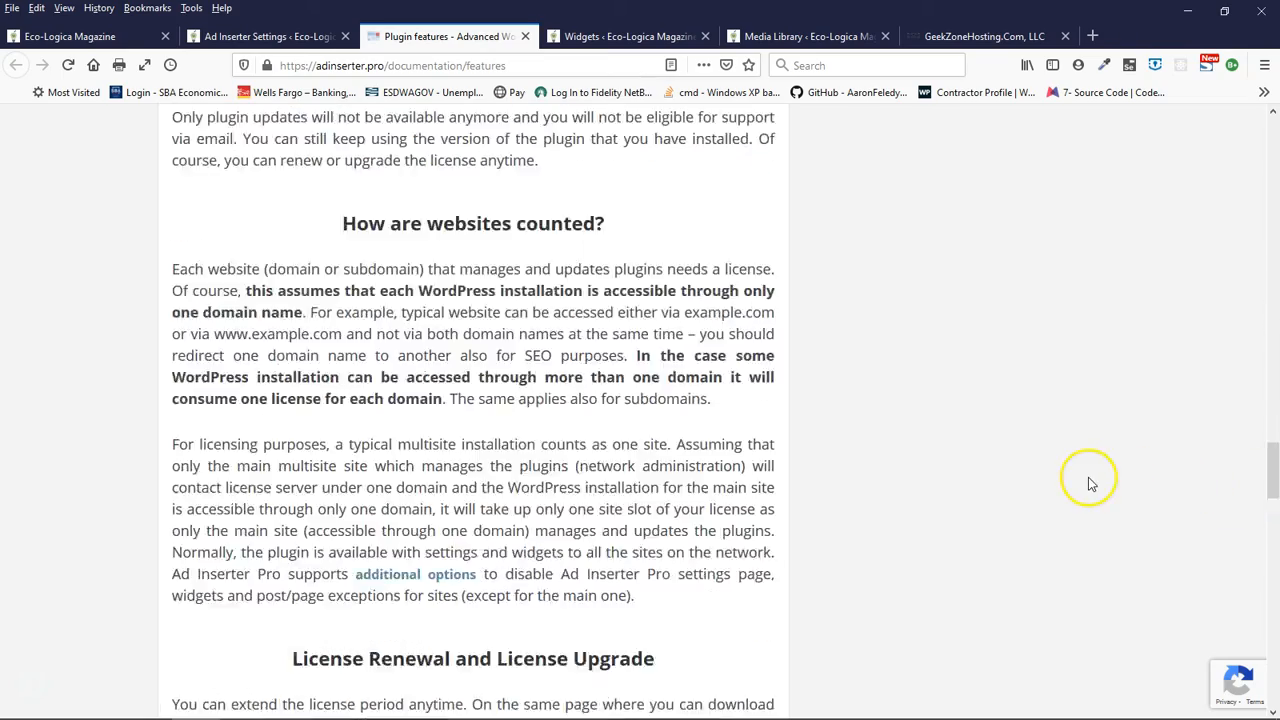
{"action": "scroll", "coordinate": [1060, 484], "scroll_direction": "down", "scroll_amount": 5}
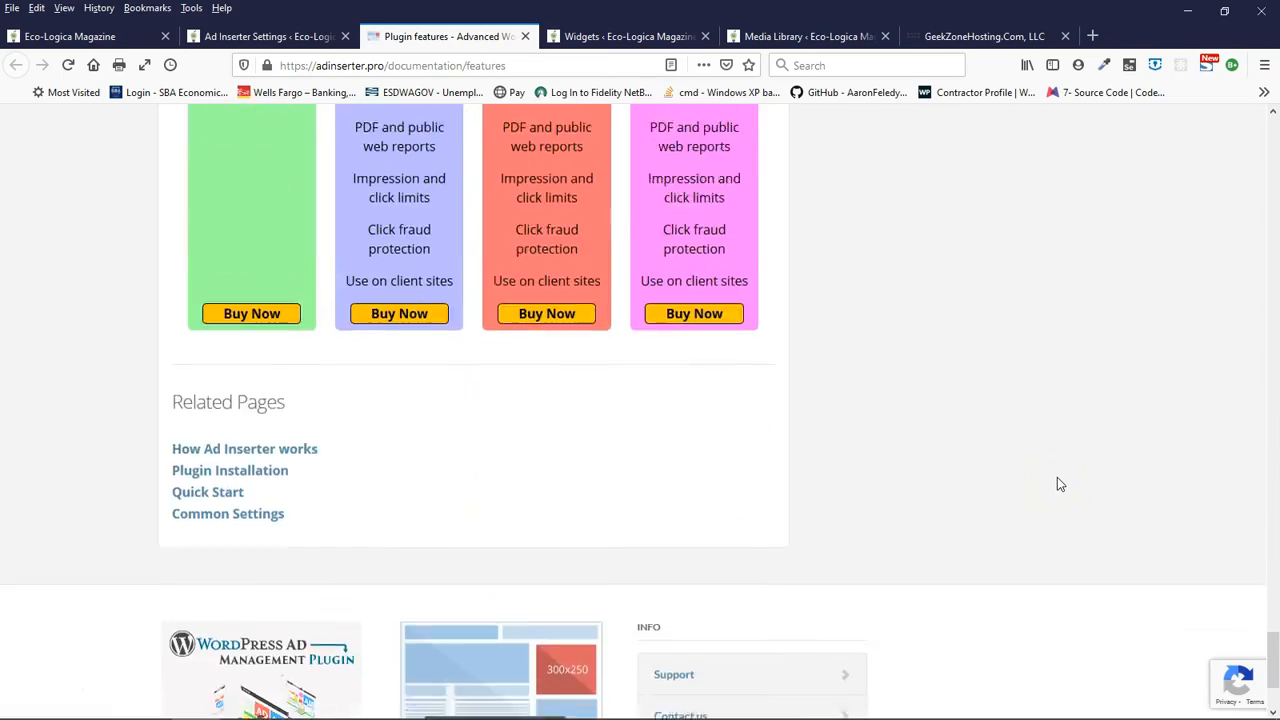
{"action": "scroll", "coordinate": [1060, 484], "scroll_direction": "up", "scroll_amount": 3}
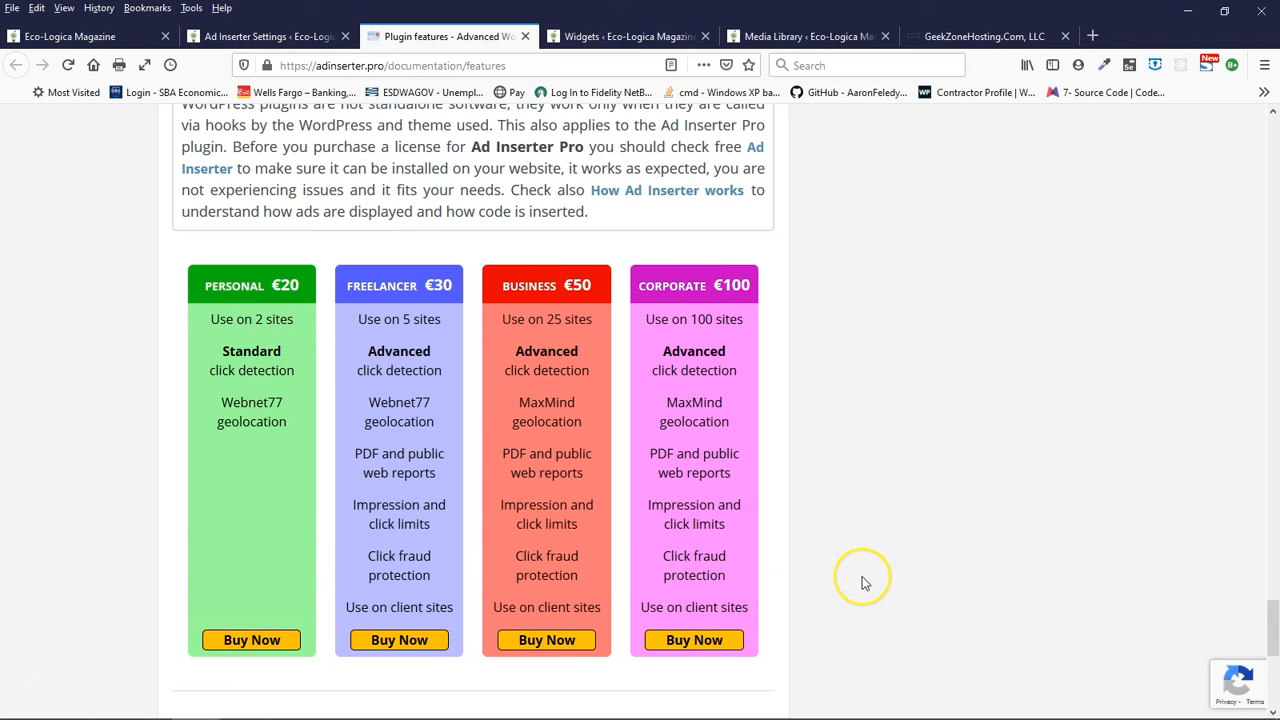
{"action": "scroll", "coordinate": [865, 583], "scroll_direction": "down", "scroll_amount": 5}
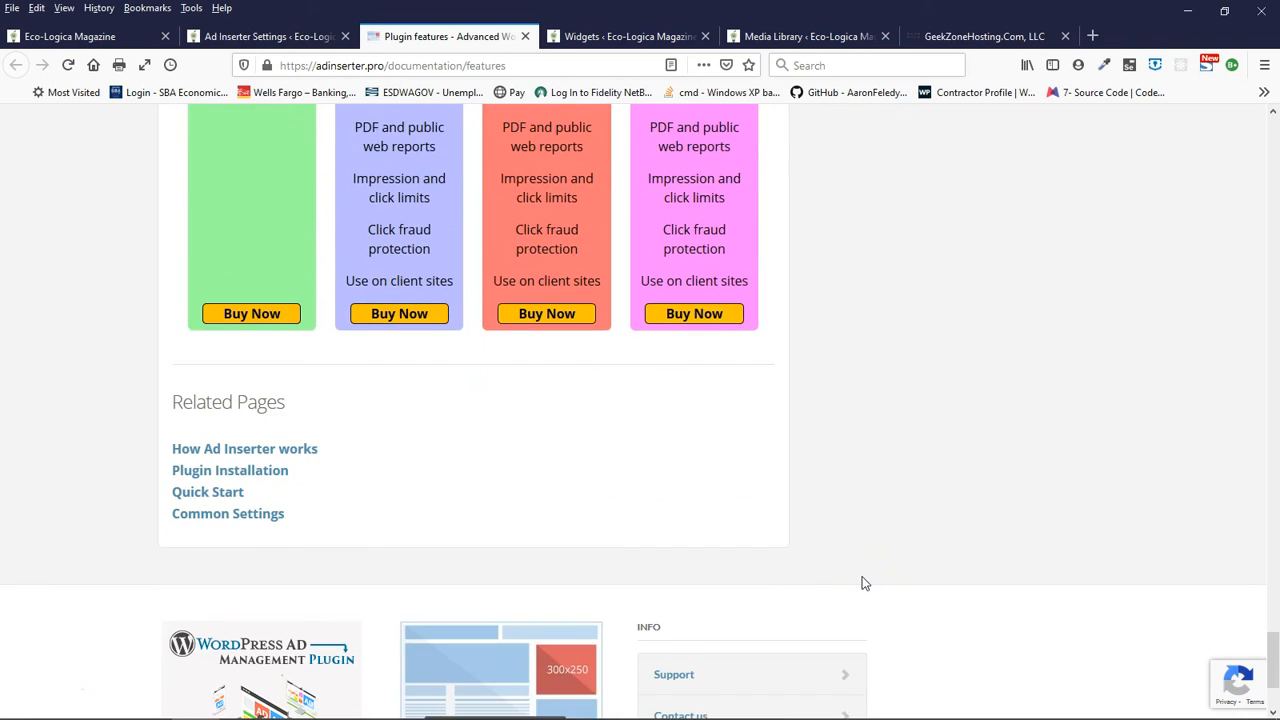
{"action": "scroll", "coordinate": [860, 583], "scroll_direction": "down", "scroll_amount": 3}
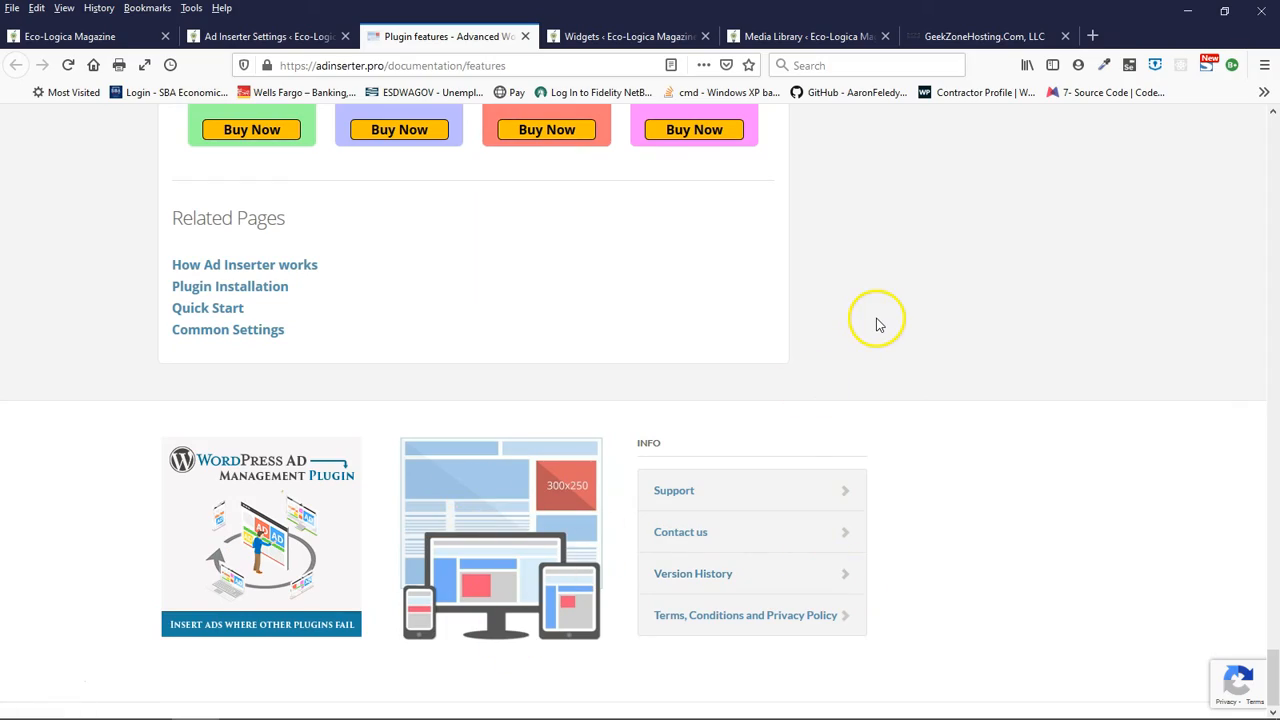
- Look back over the feature comparison and close the Ad Inserter Pro features page to return to the Ad Inserter settings
{"action": "scroll", "coordinate": [876, 323], "scroll_direction": "up", "scroll_amount": 15}
{"action": "scroll", "coordinate": [850, 330], "scroll_direction": "up", "scroll_amount": 15}
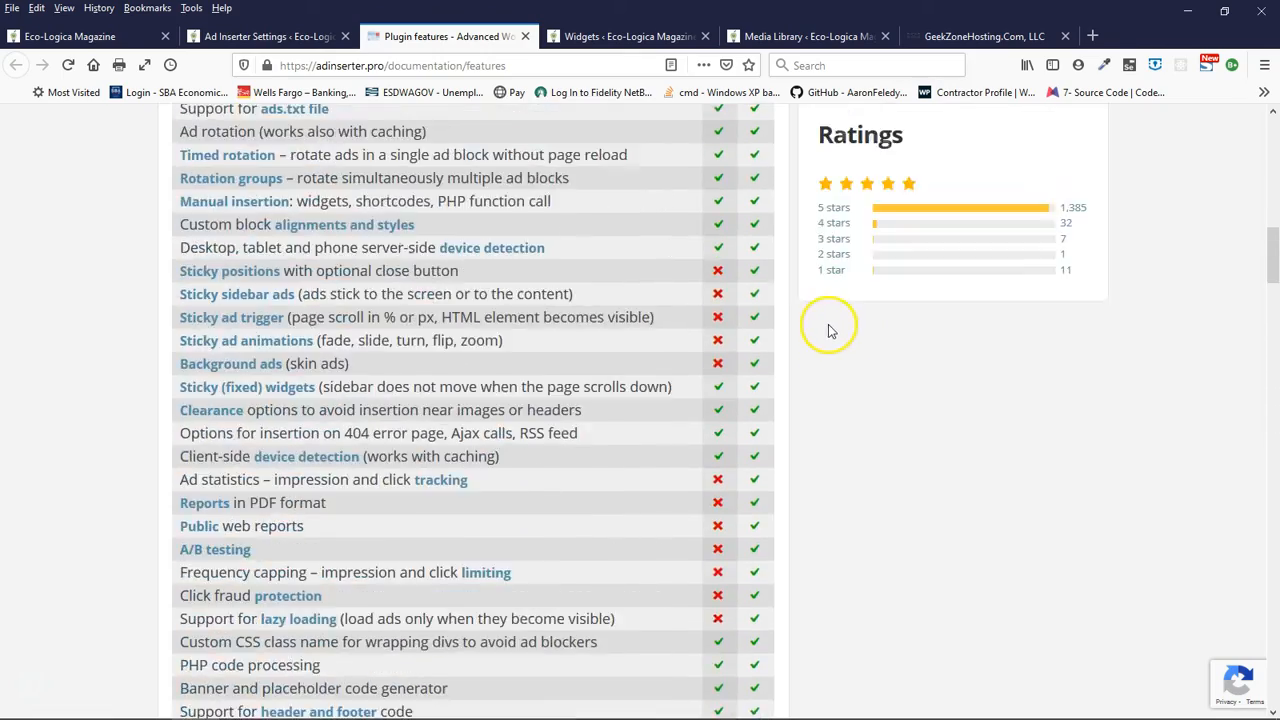
{"action": "scroll", "coordinate": [815, 315], "scroll_direction": "up", "scroll_amount": 10}
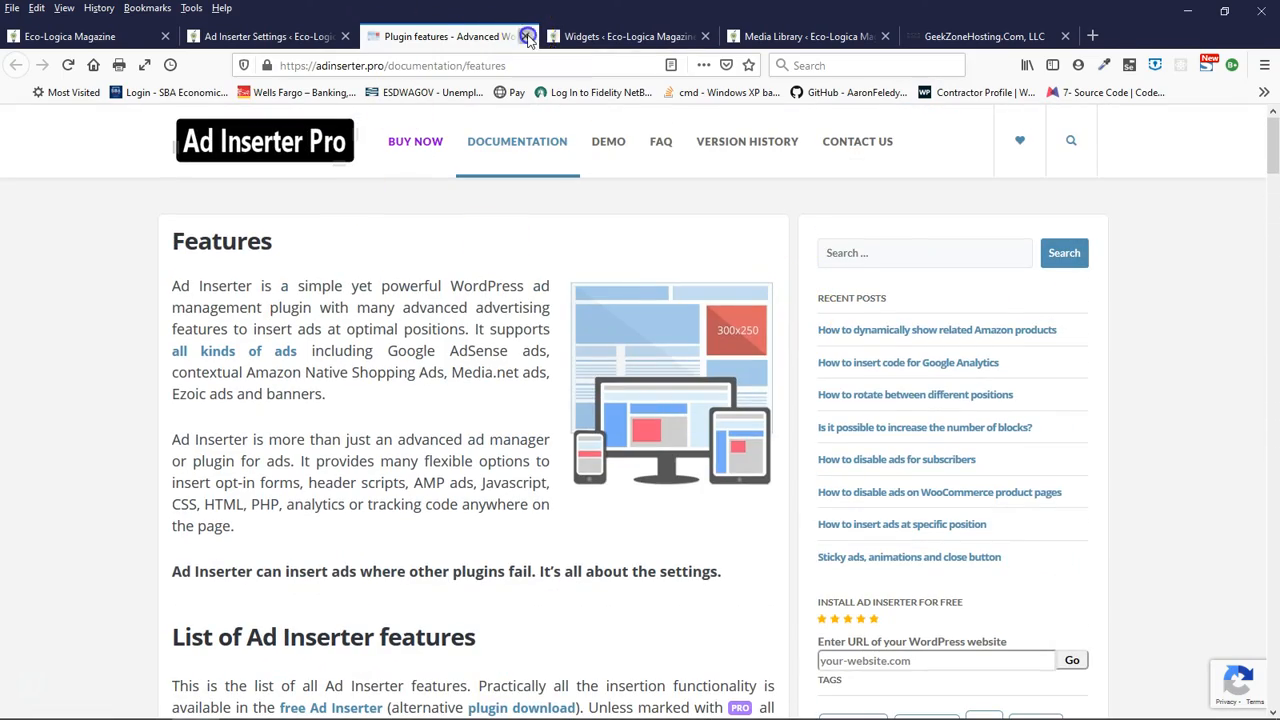
{"action": "left_click", "coordinate": [526, 37]}
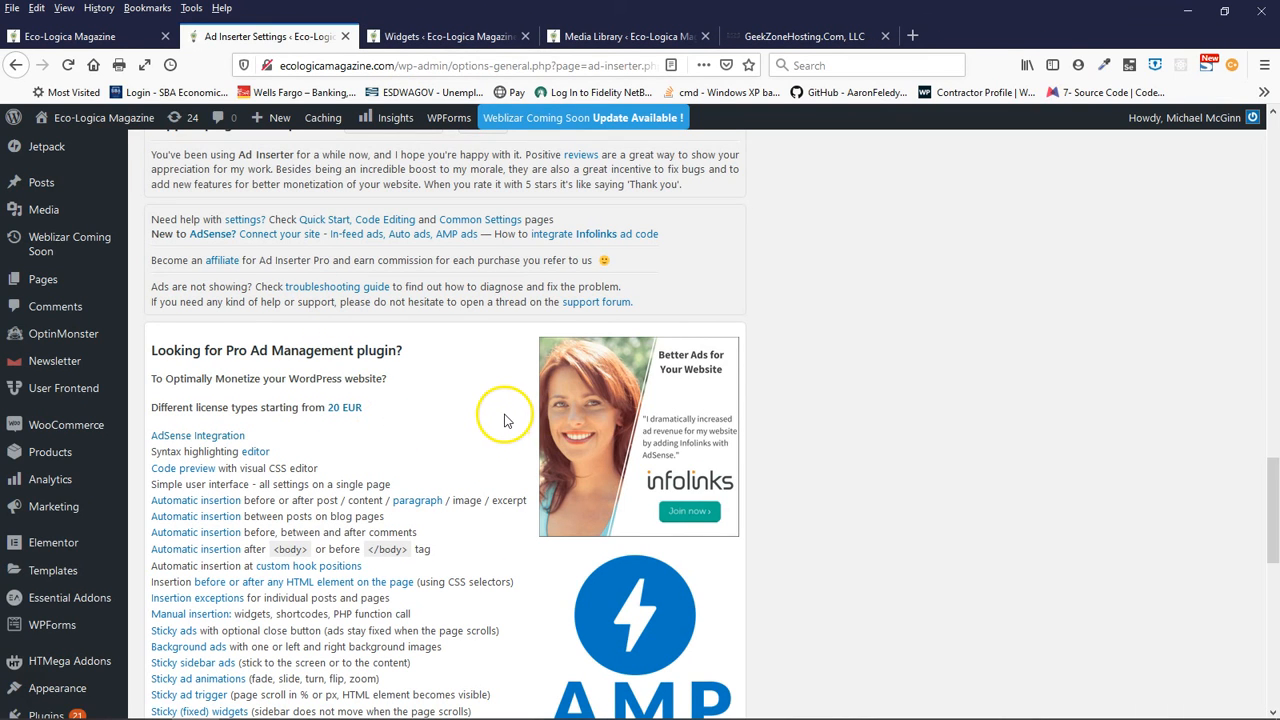
{"action": "mouse_move", "coordinate": [108, 688]}
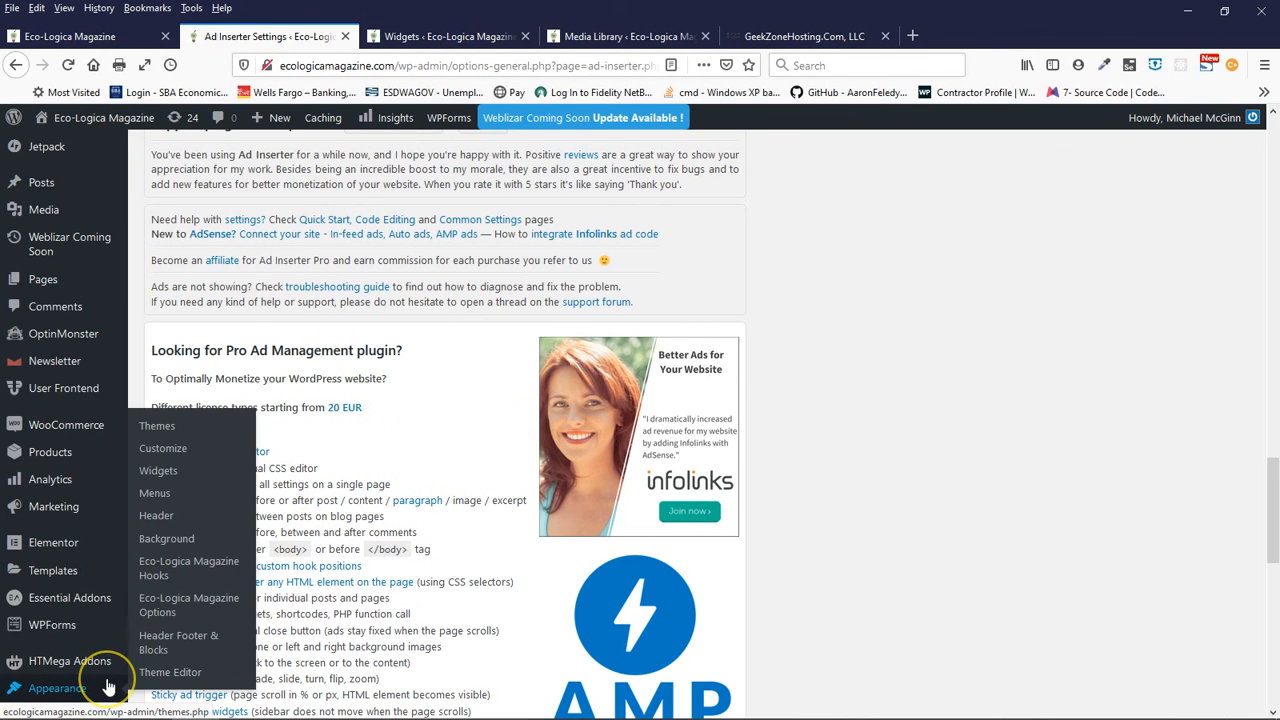